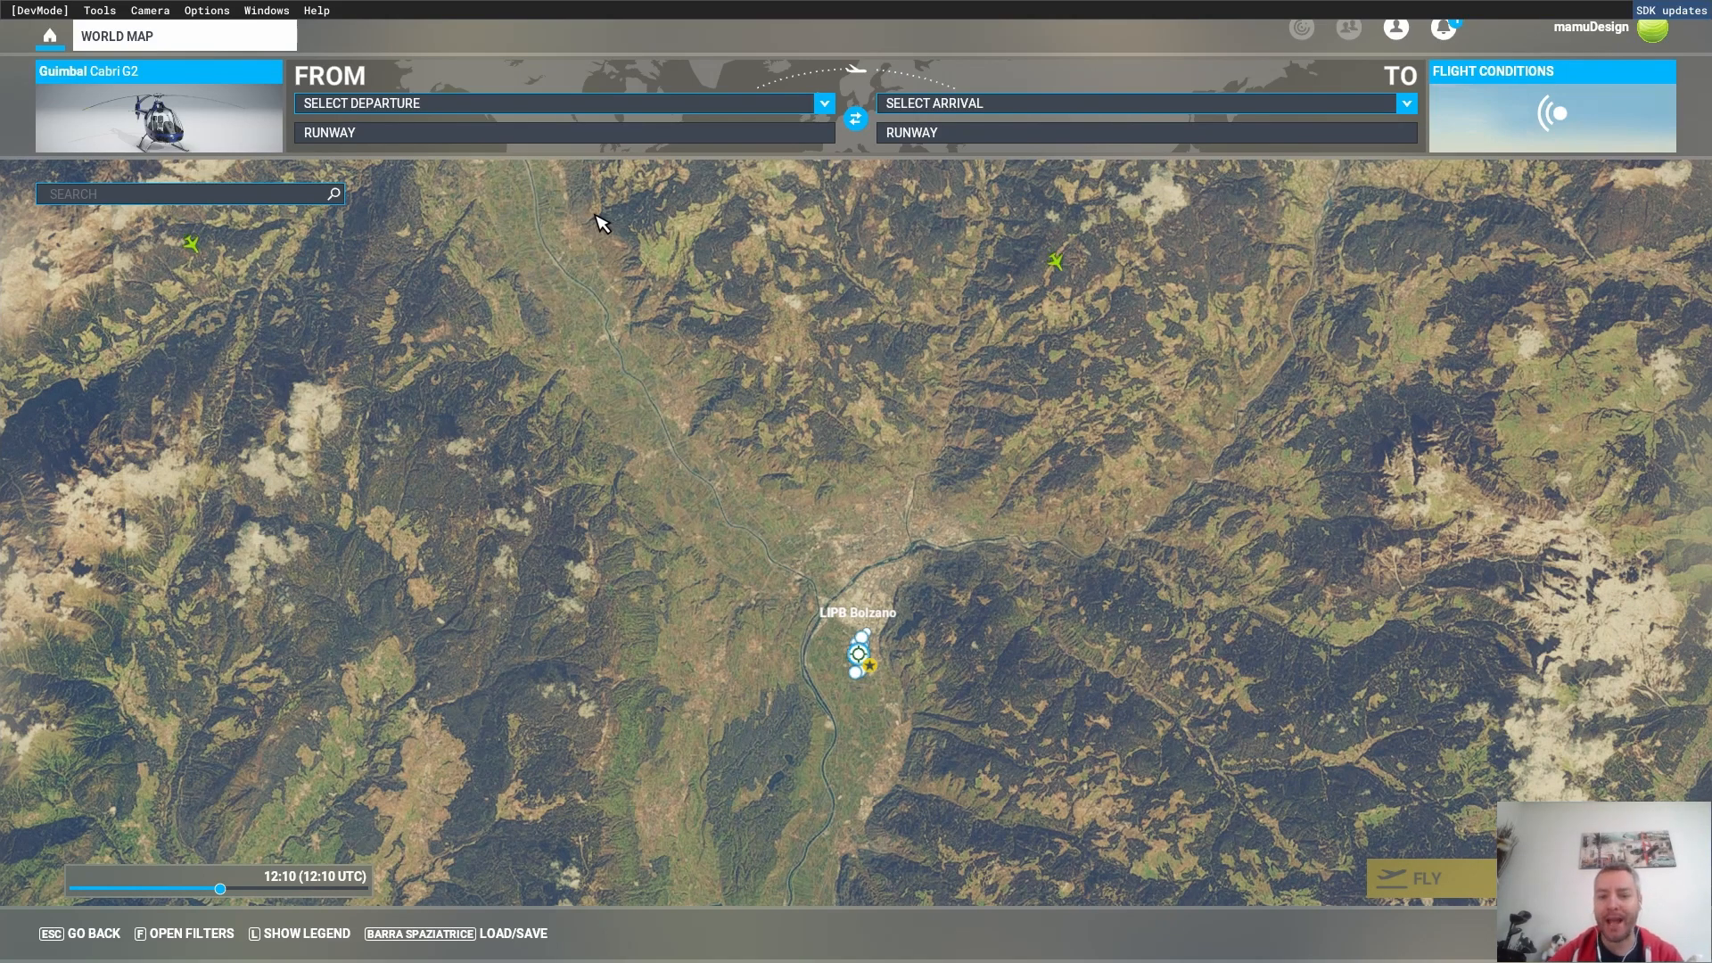
- Switch to Google Maps in the browser and show the Ospedale centrale di Bolzano in satellite view
drag(950, 716, 849, 640)
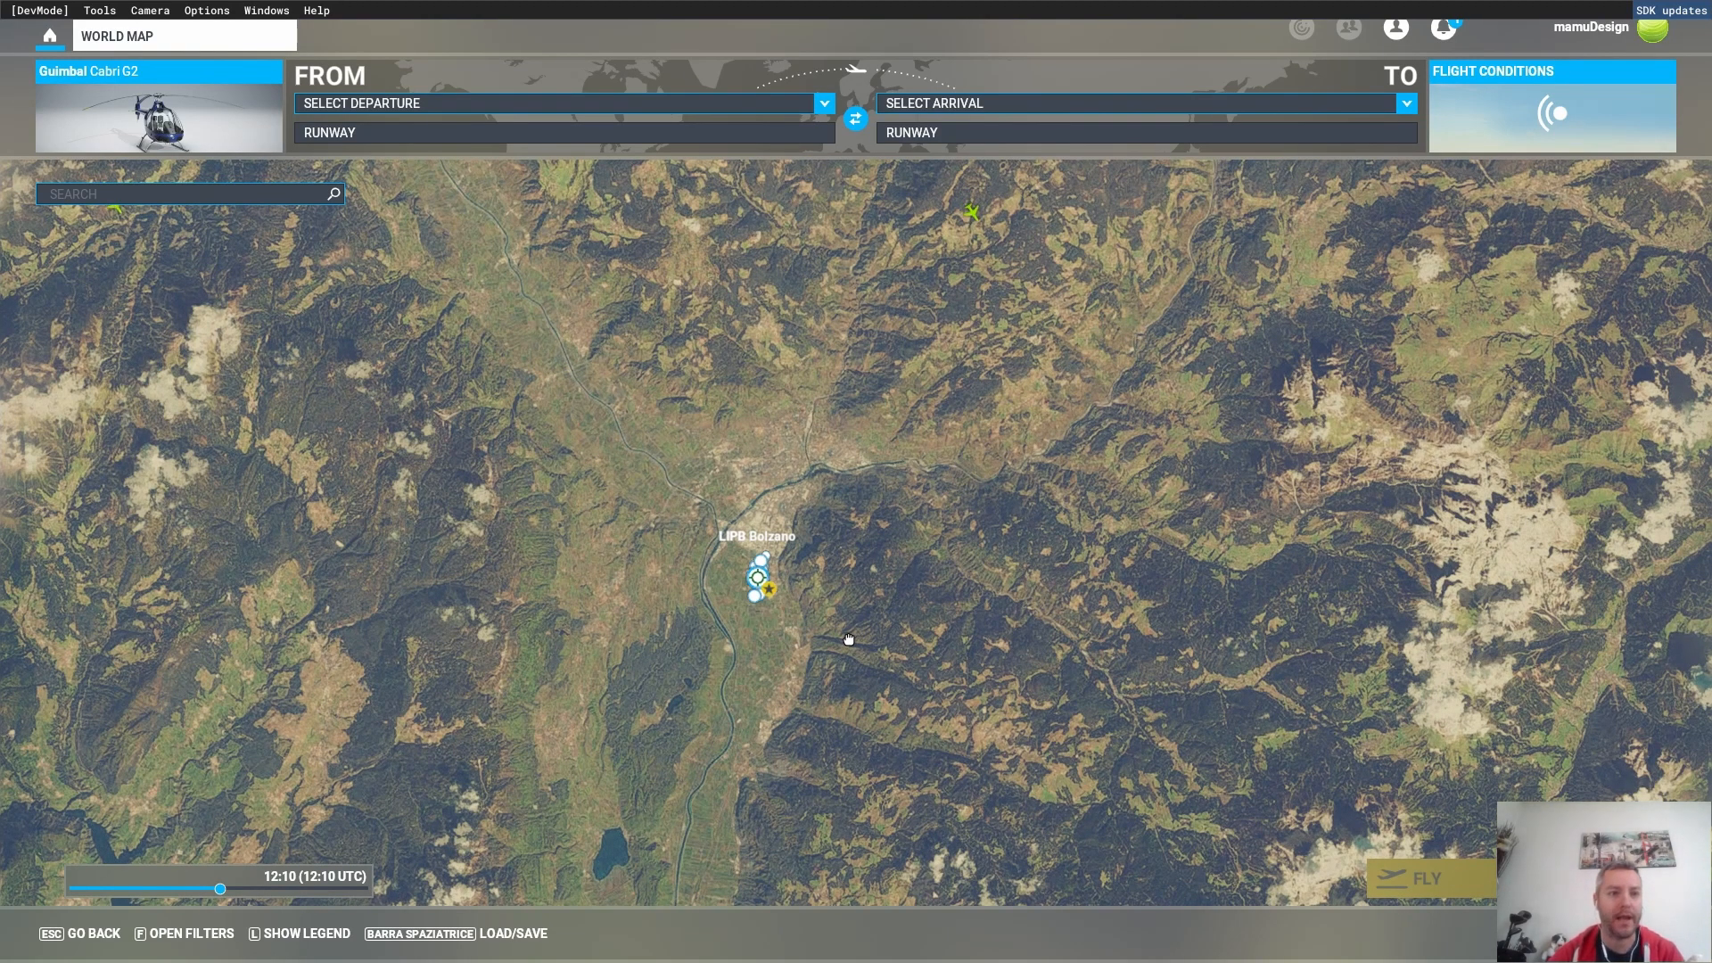
drag(848, 639, 859, 642)
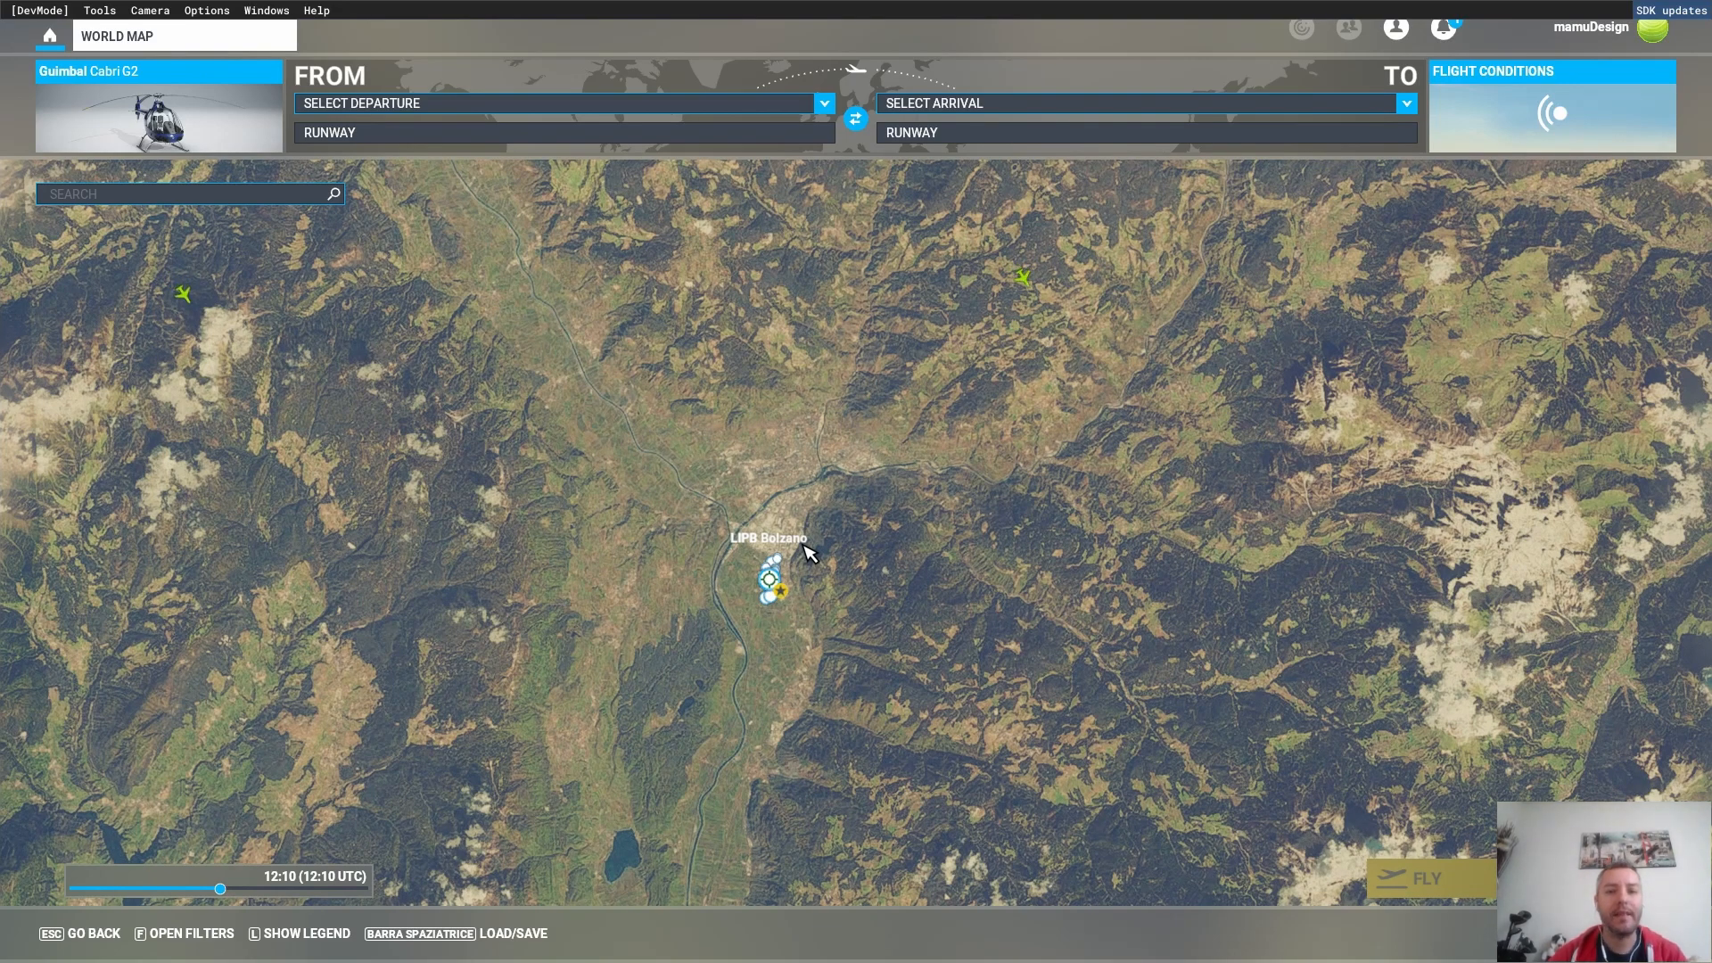
key(alt+Tab)
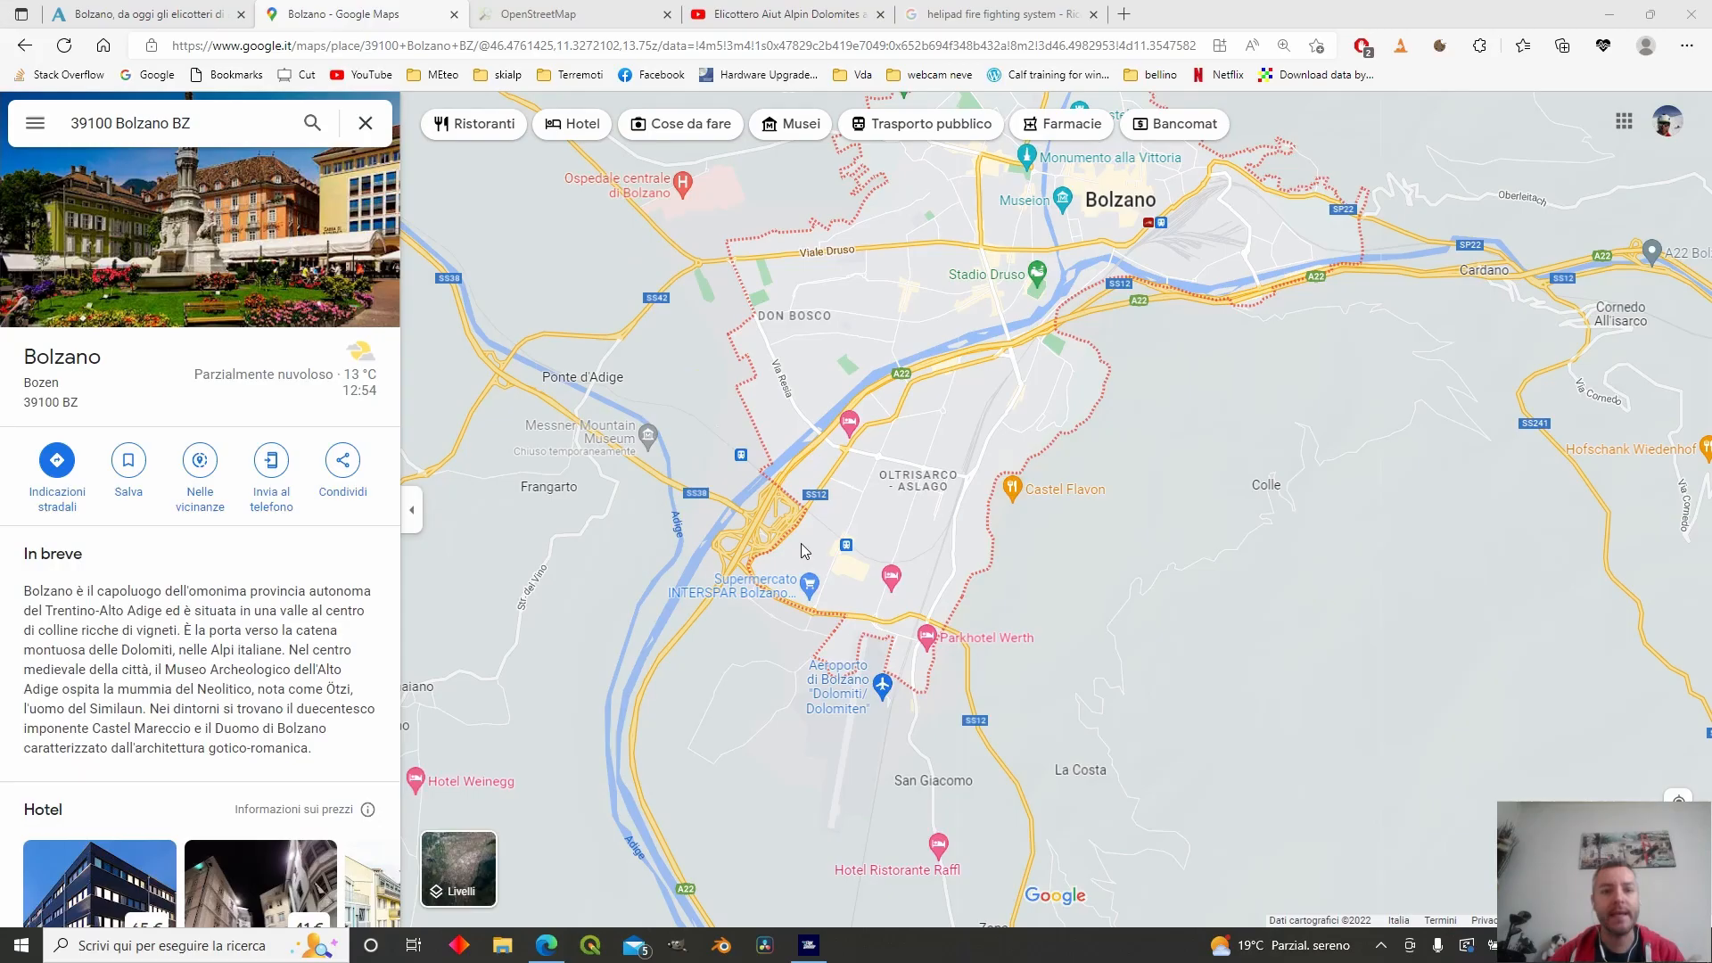
drag(685, 214, 731, 305)
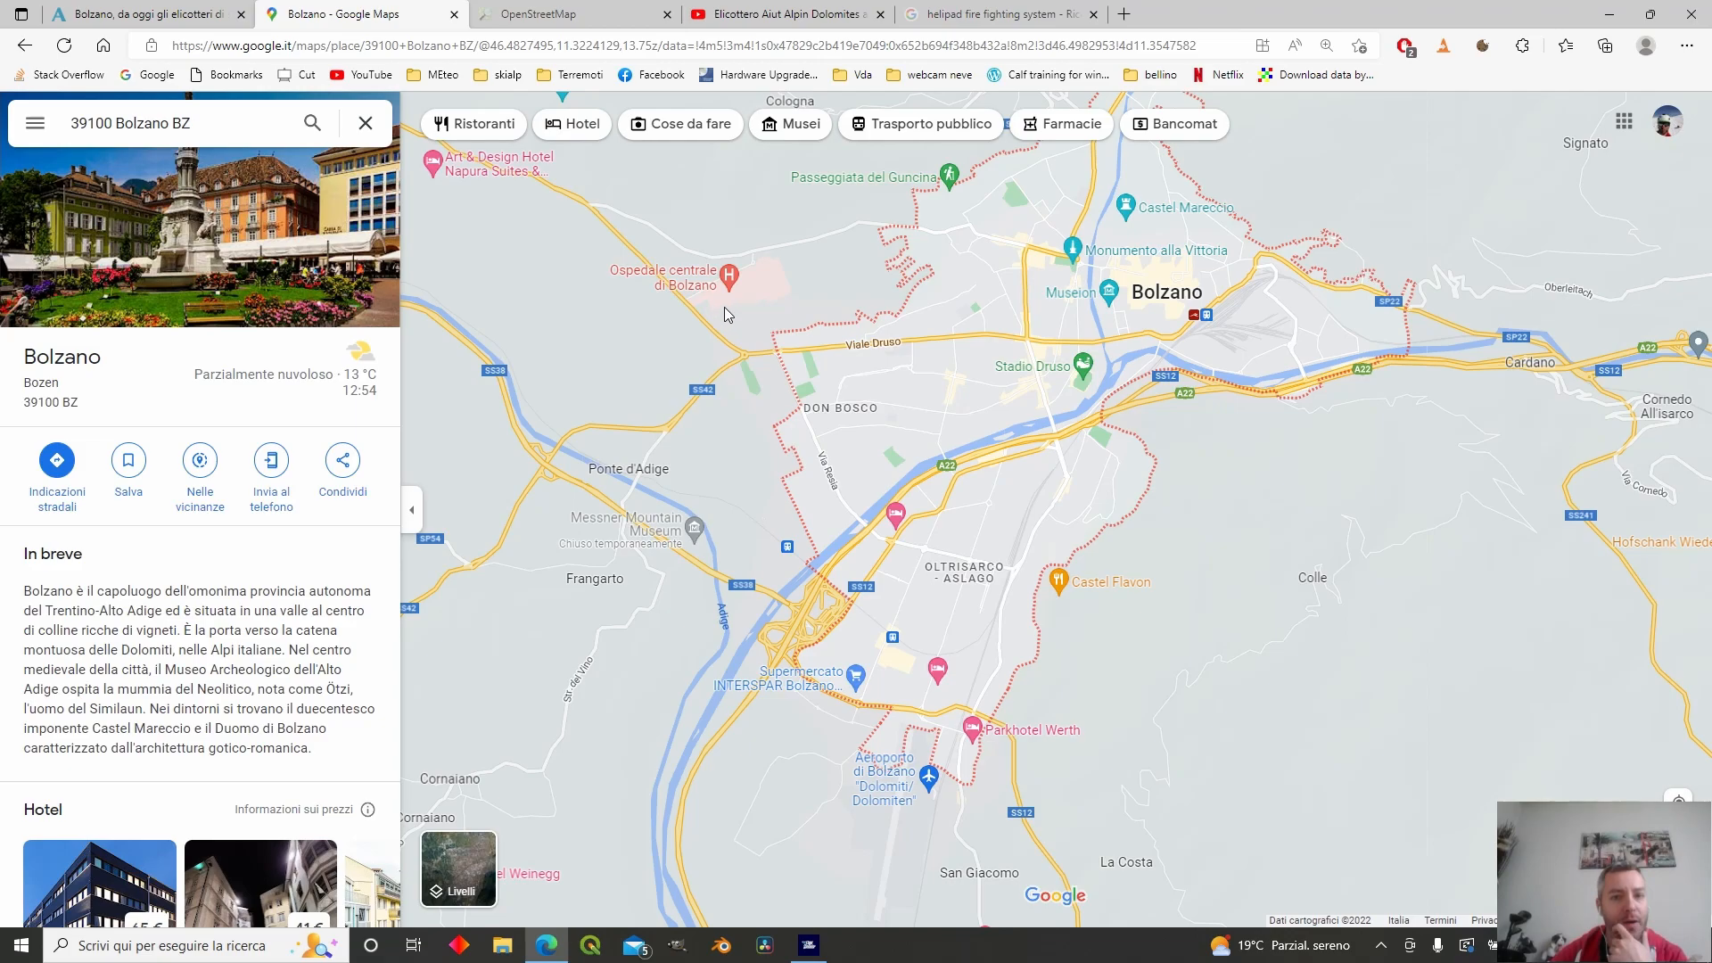
scroll(722, 308, up, 5)
drag(790, 446, 811, 512)
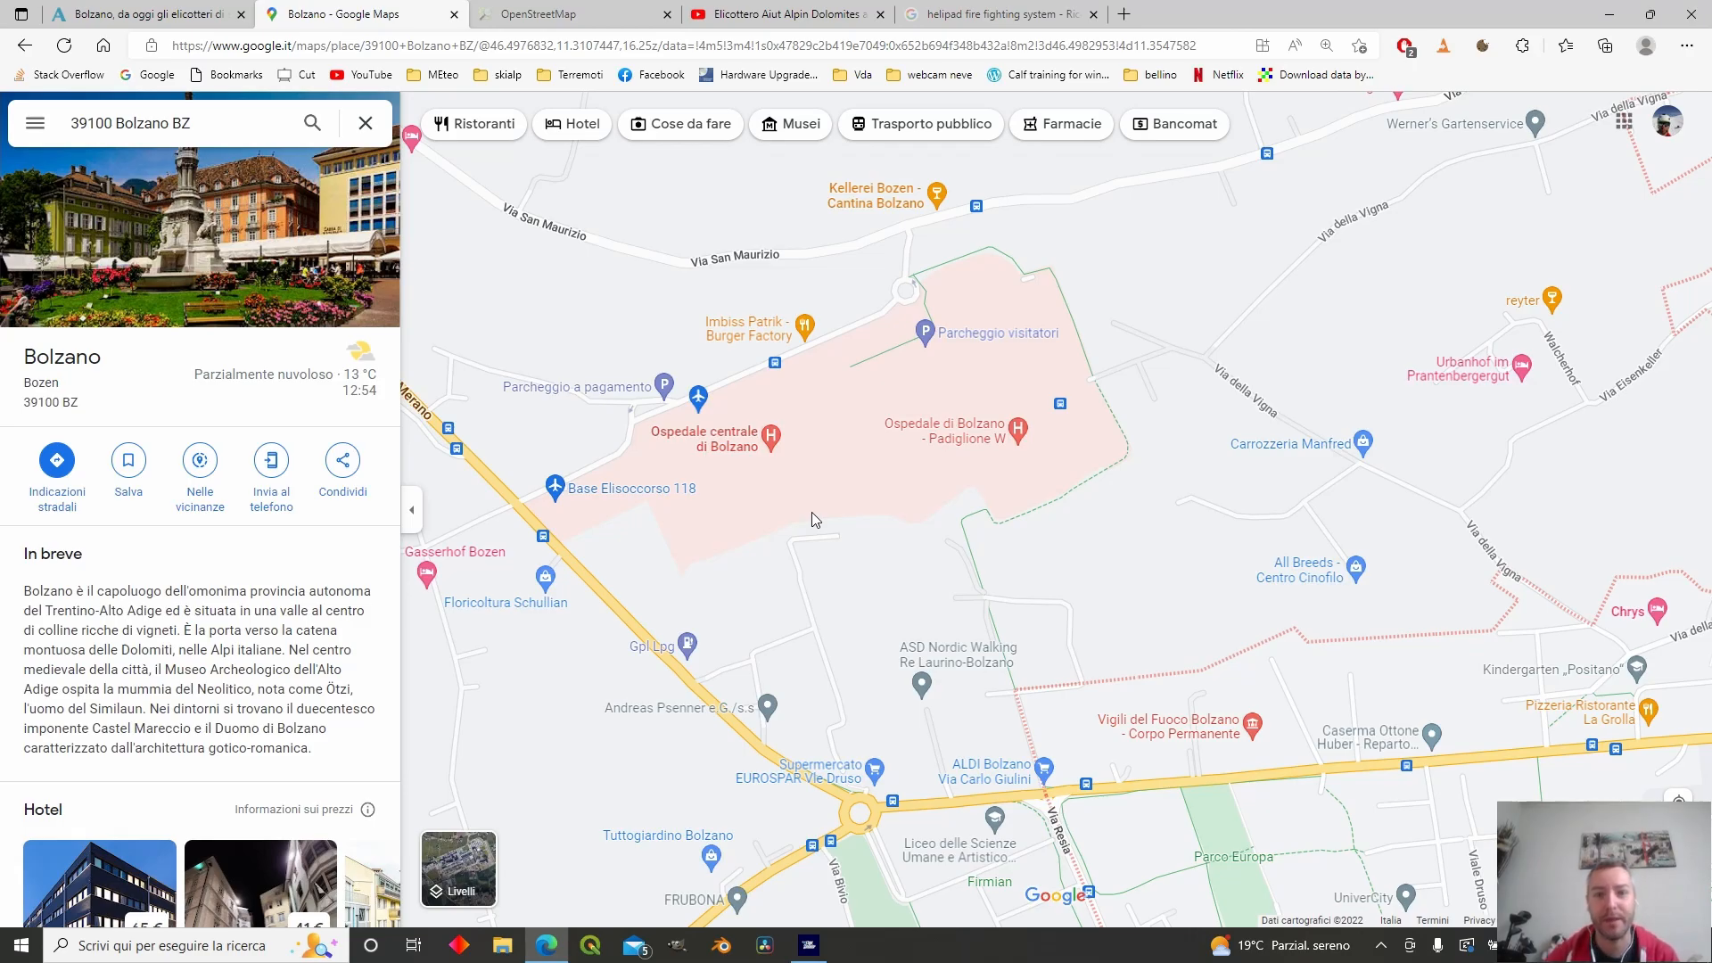
click(456, 860)
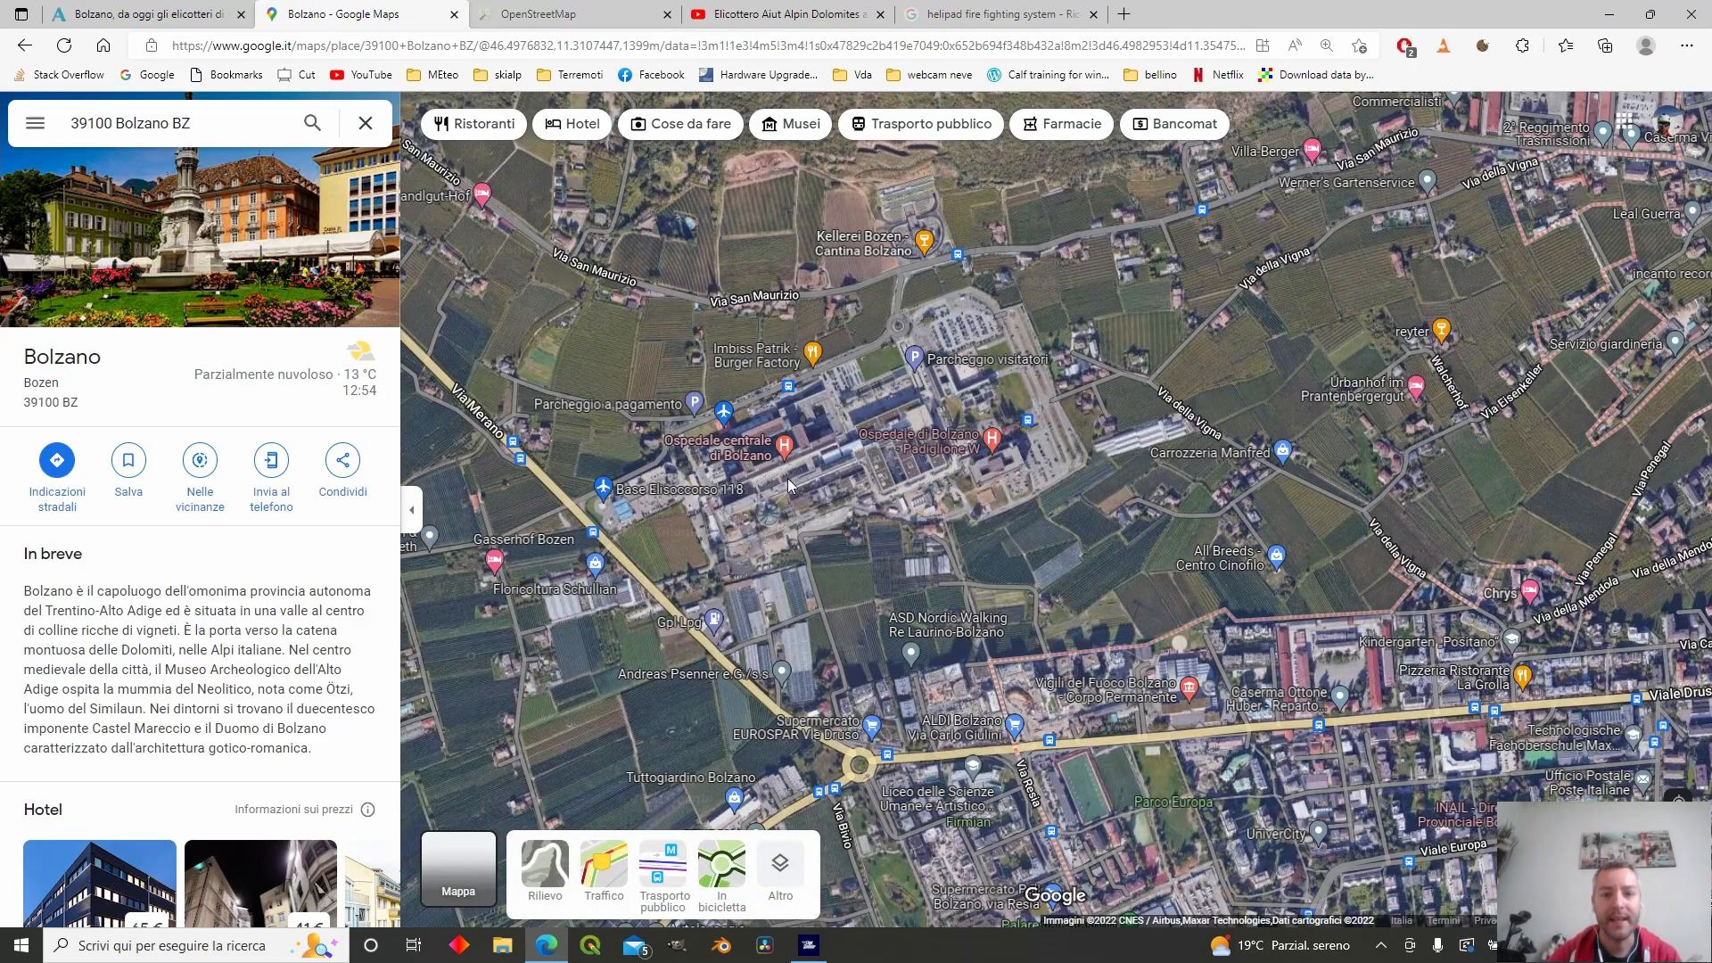
scroll(692, 520, down, 5)
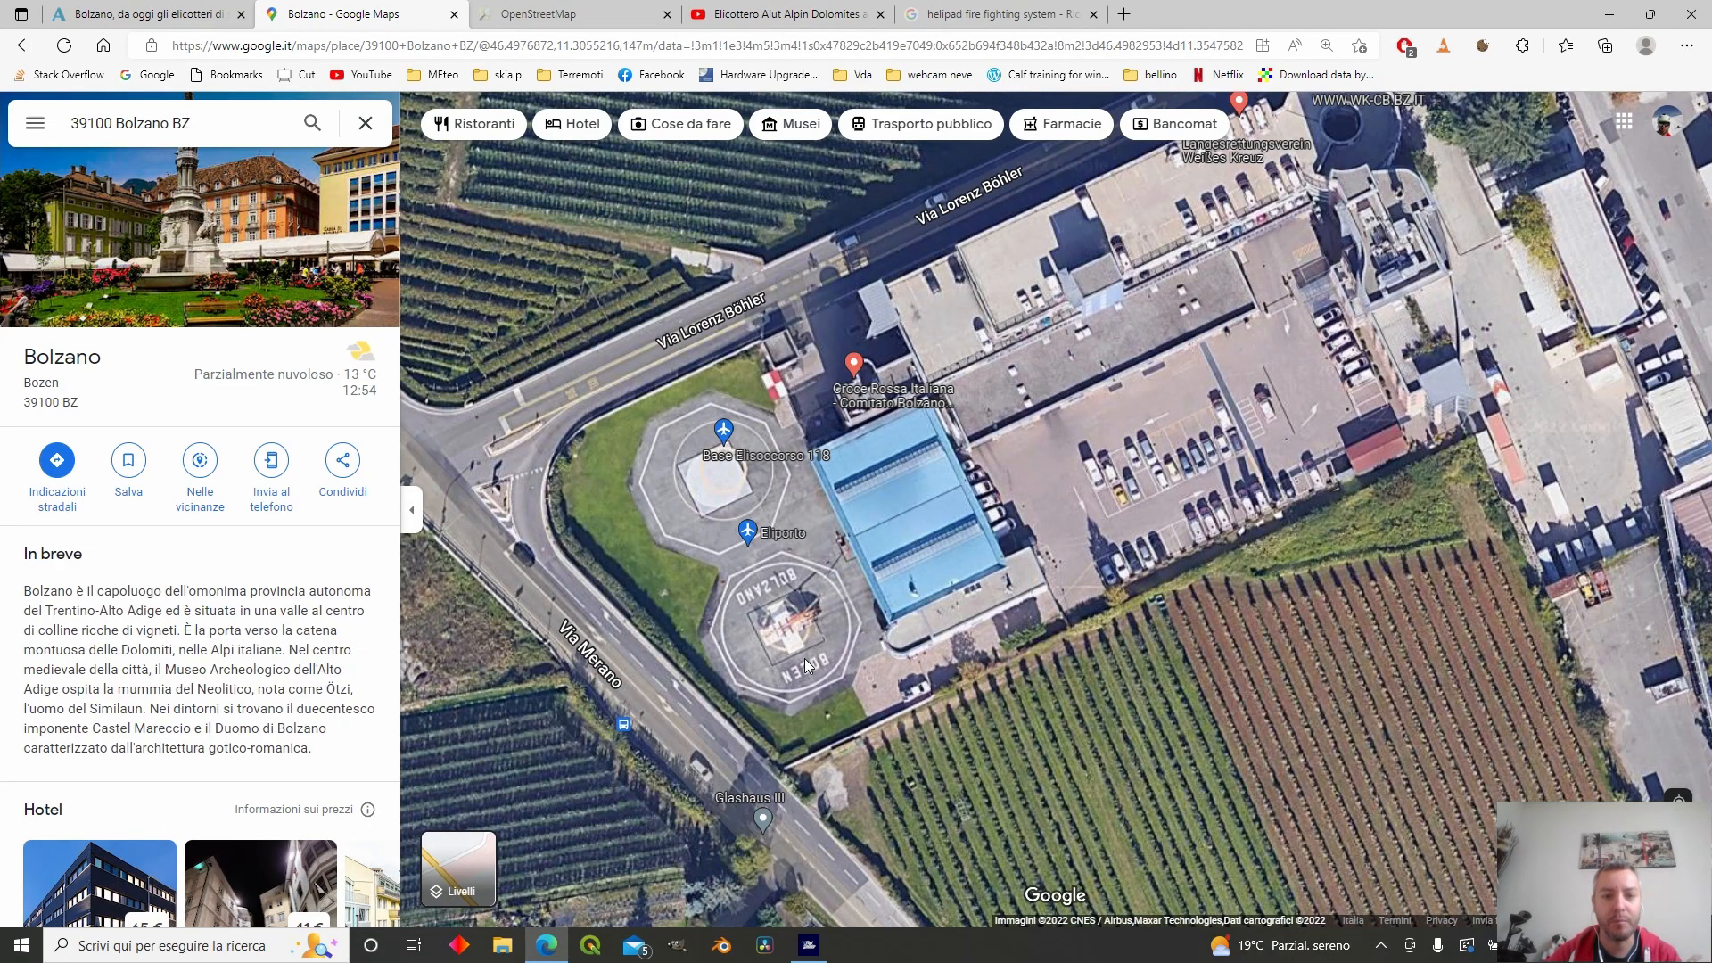
- Examine the helipads around the Bolzano hospital in the satellite imagery, from the Base Elisoccorso 118 pads to piazzola 4
drag(876, 458, 599, 537)
scroll(978, 445, down, 1)
drag(1346, 249, 708, 510)
drag(718, 412, 929, 429)
scroll(877, 418, up, 1)
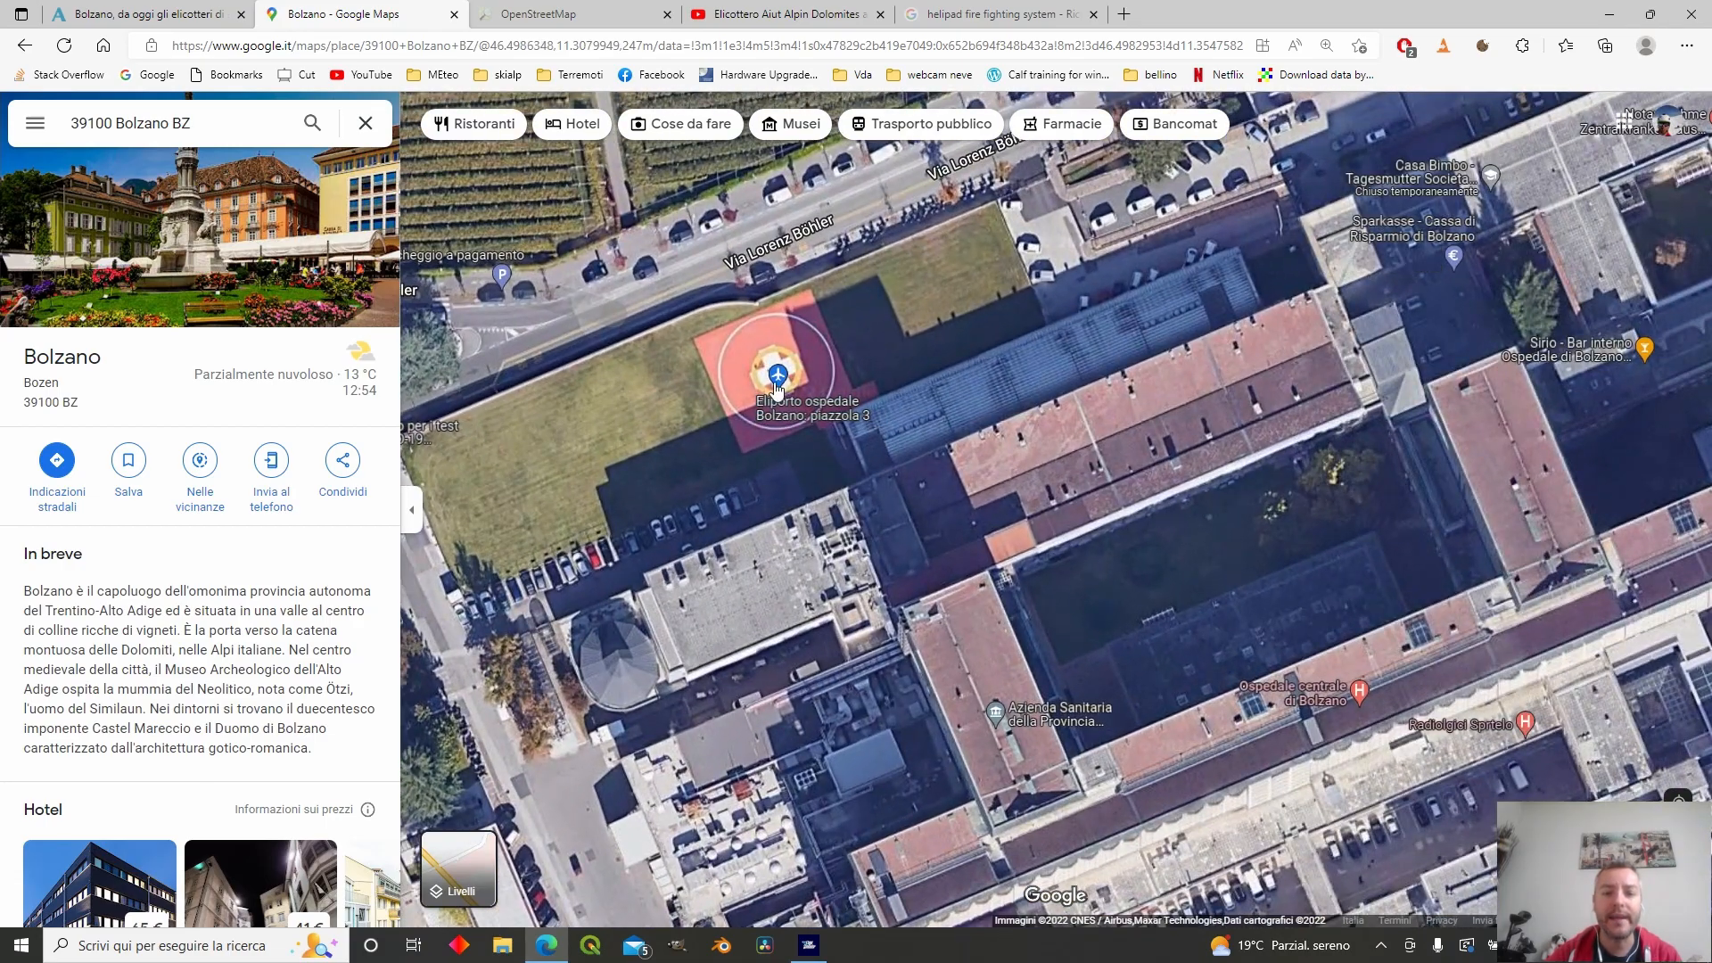
drag(1274, 463, 740, 463)
scroll(923, 456, down, 1)
drag(1144, 437, 567, 542)
drag(1314, 409, 906, 459)
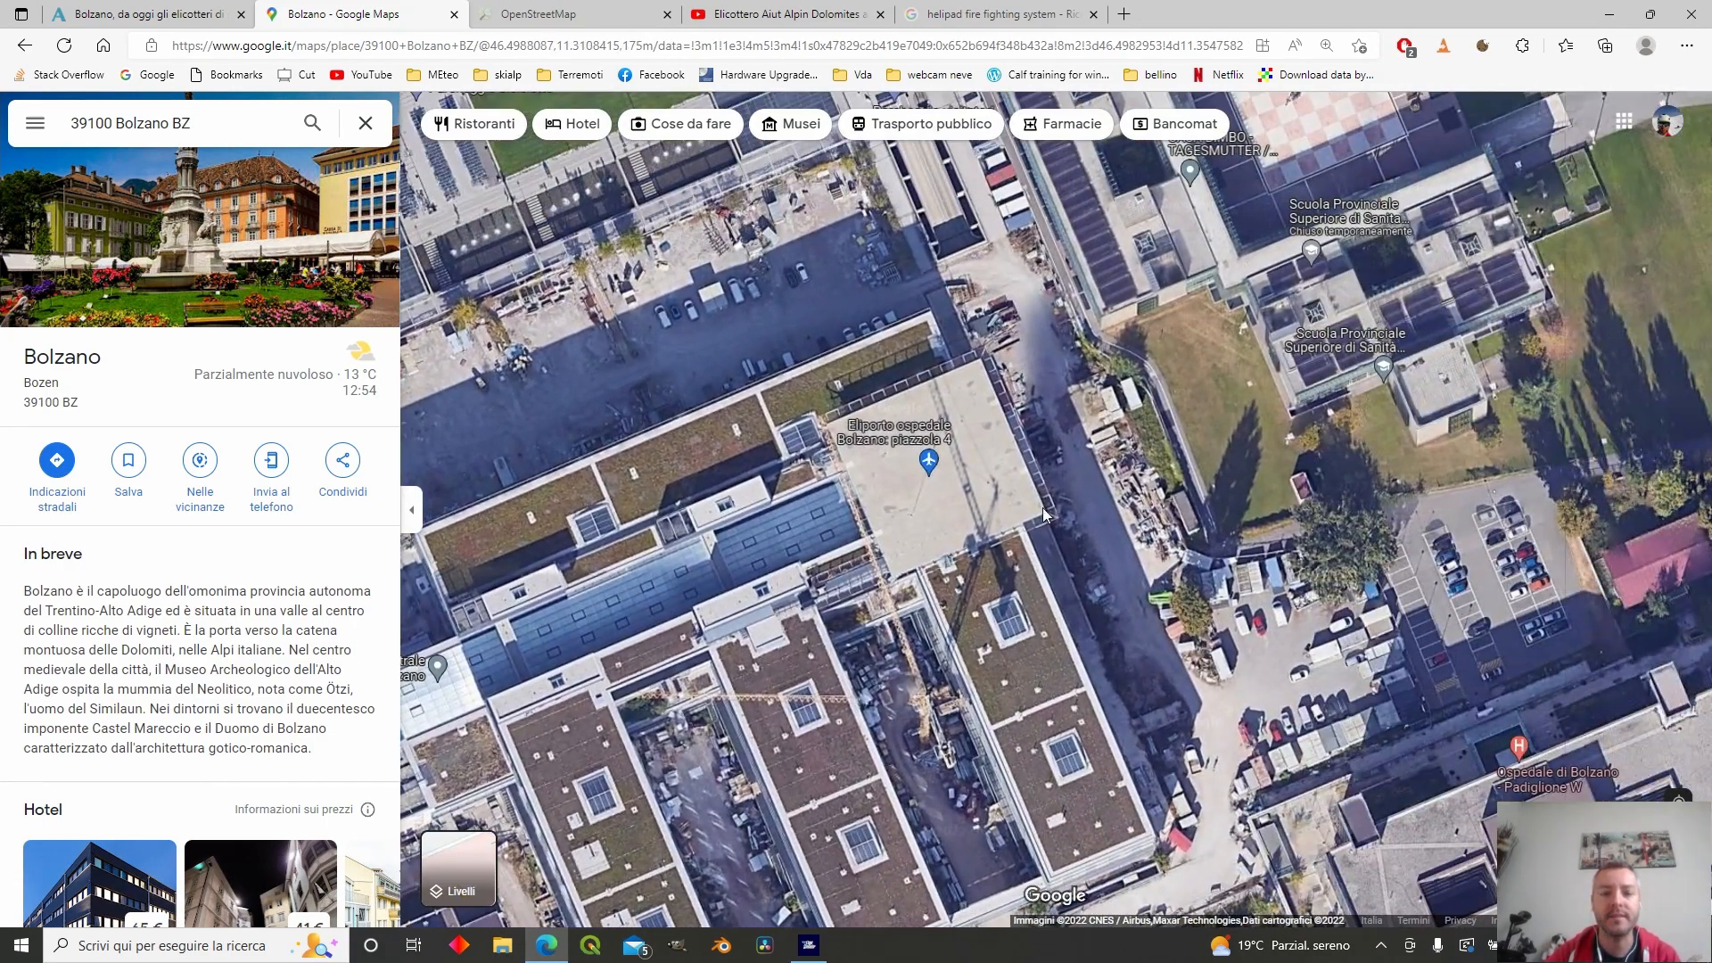
scroll(906, 459, up, 1)
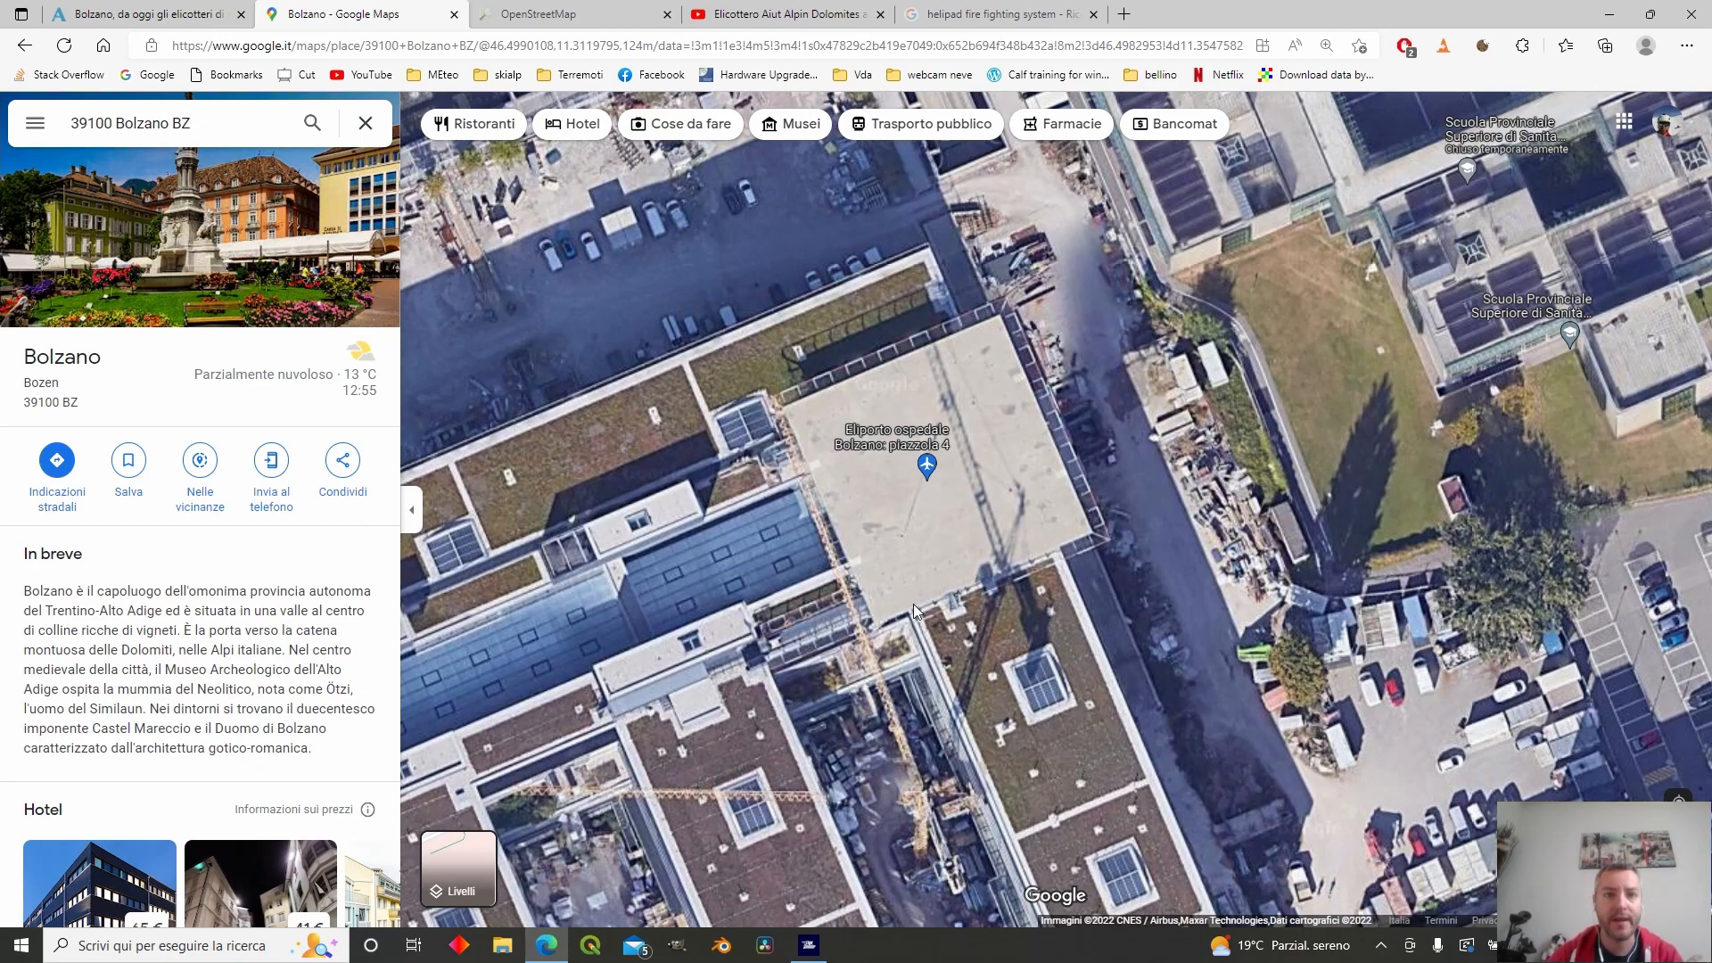
- Examine the hospital's rooftop helipad in the OpenStreetMap editor, comparing Bing Maps Aerial and CyclOSM with the South Tyrol Orthofoto 2020 background
click(567, 10)
drag(1180, 445, 942, 505)
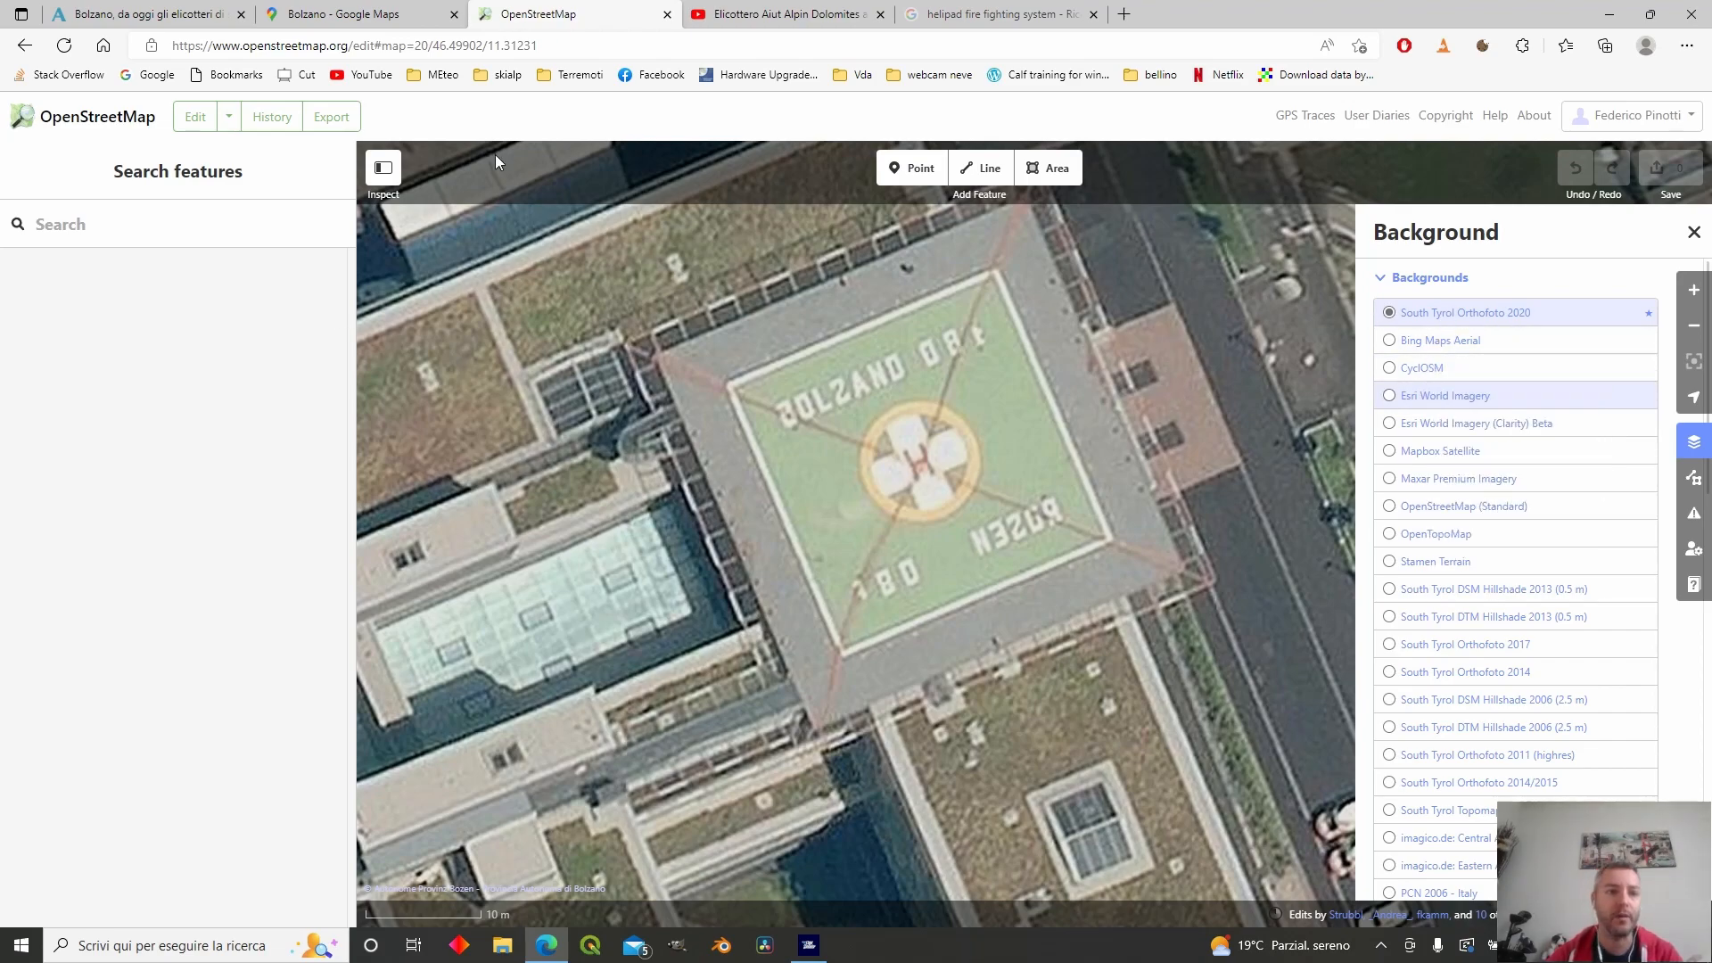
click(1389, 342)
click(1390, 369)
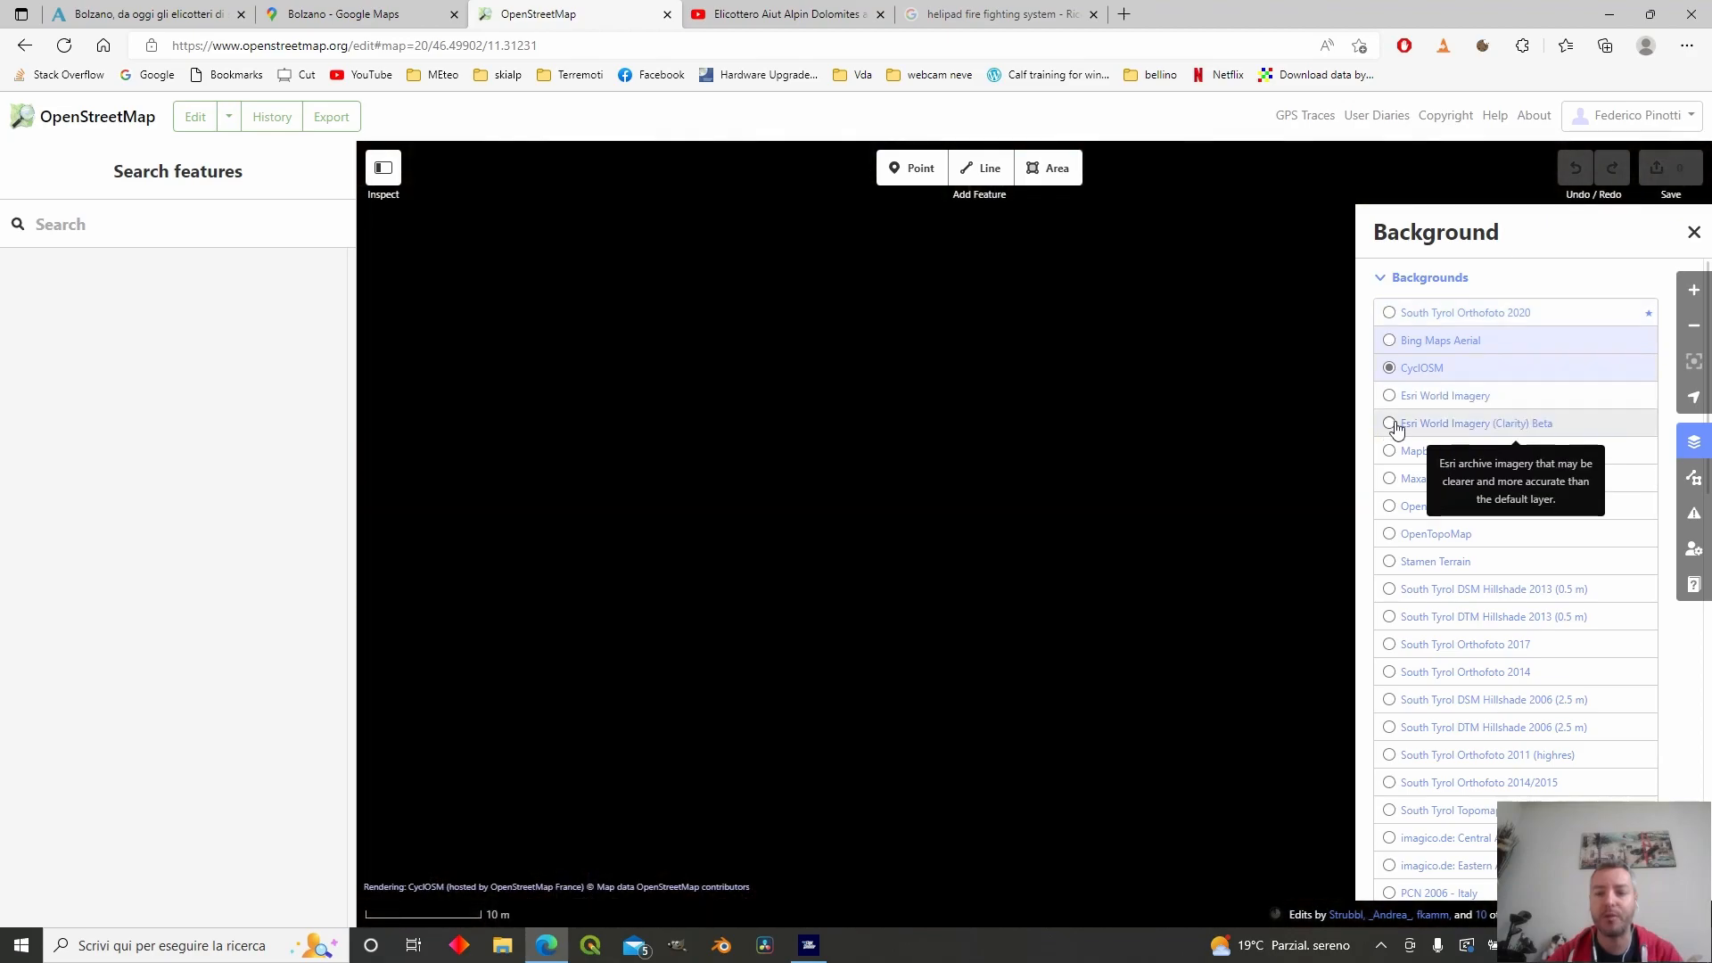
click(1391, 314)
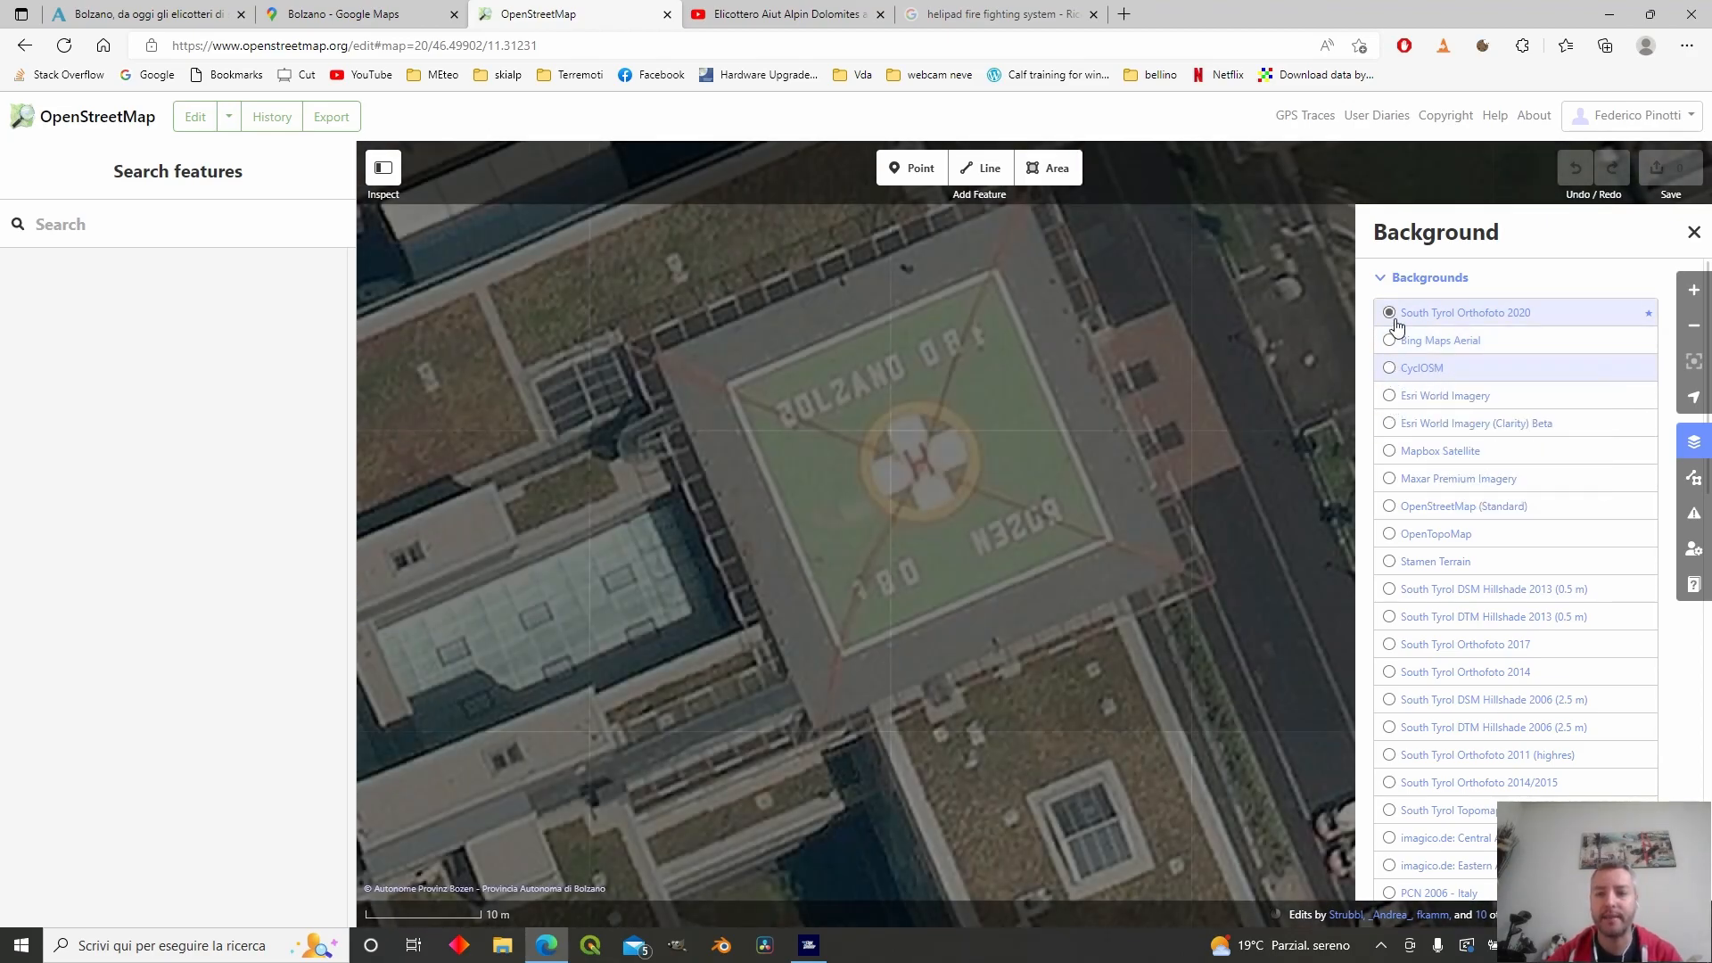
drag(897, 404, 804, 480)
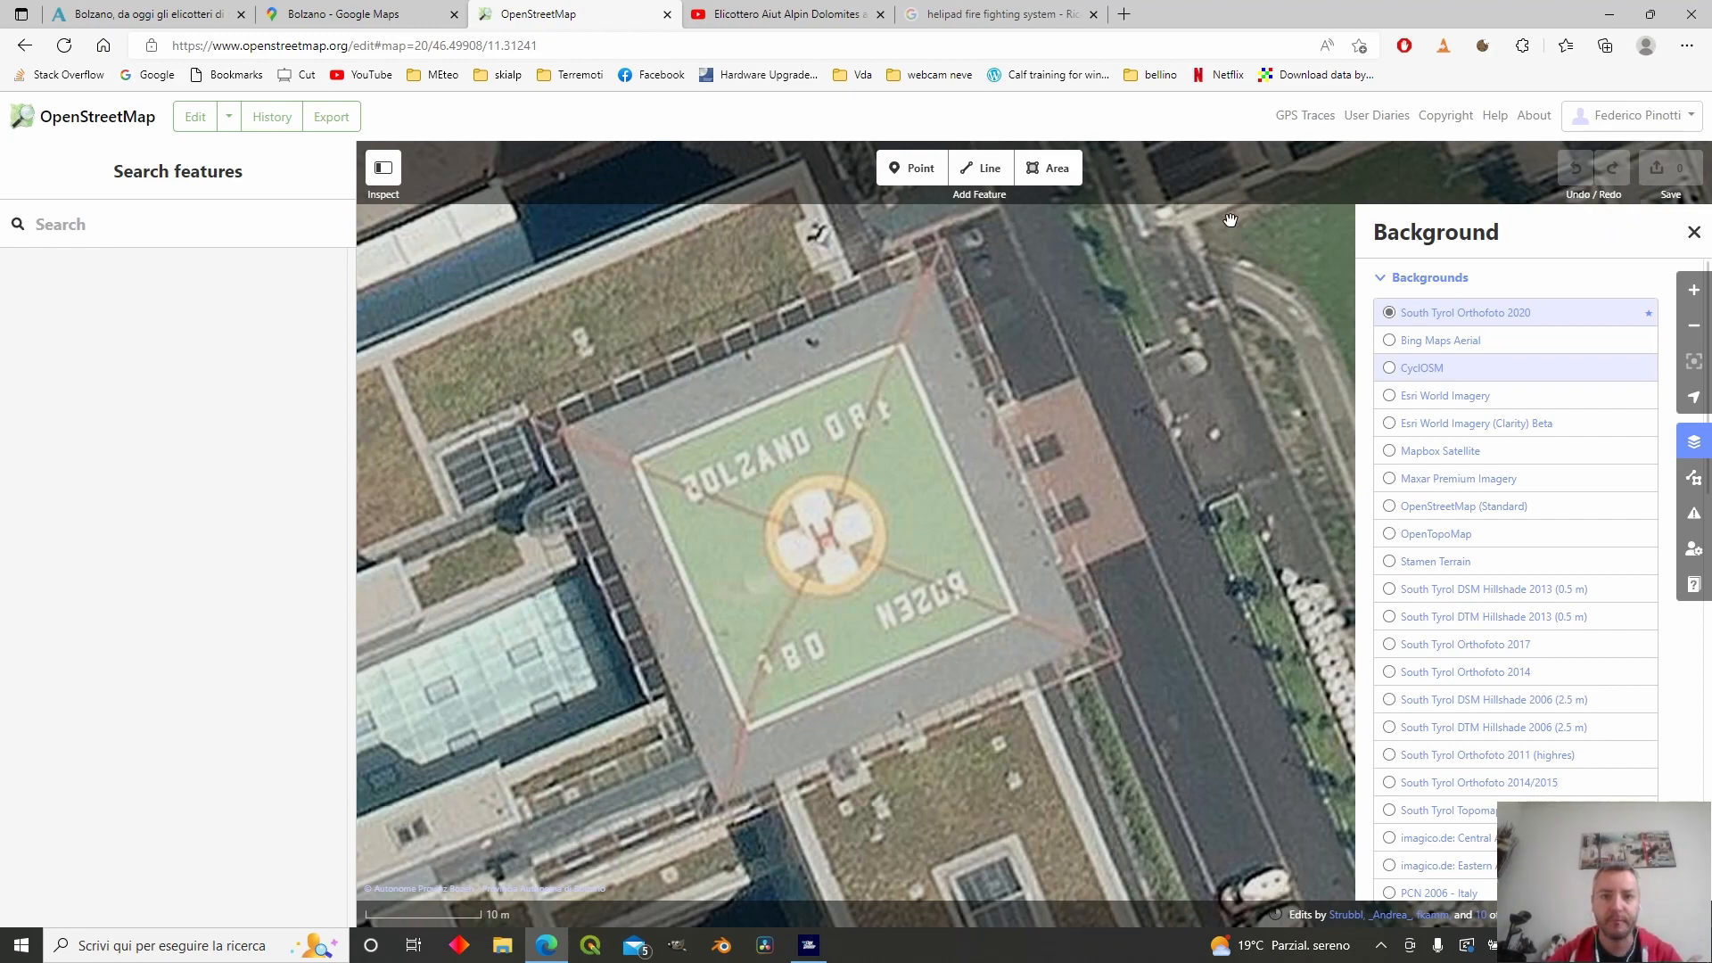
click(1693, 232)
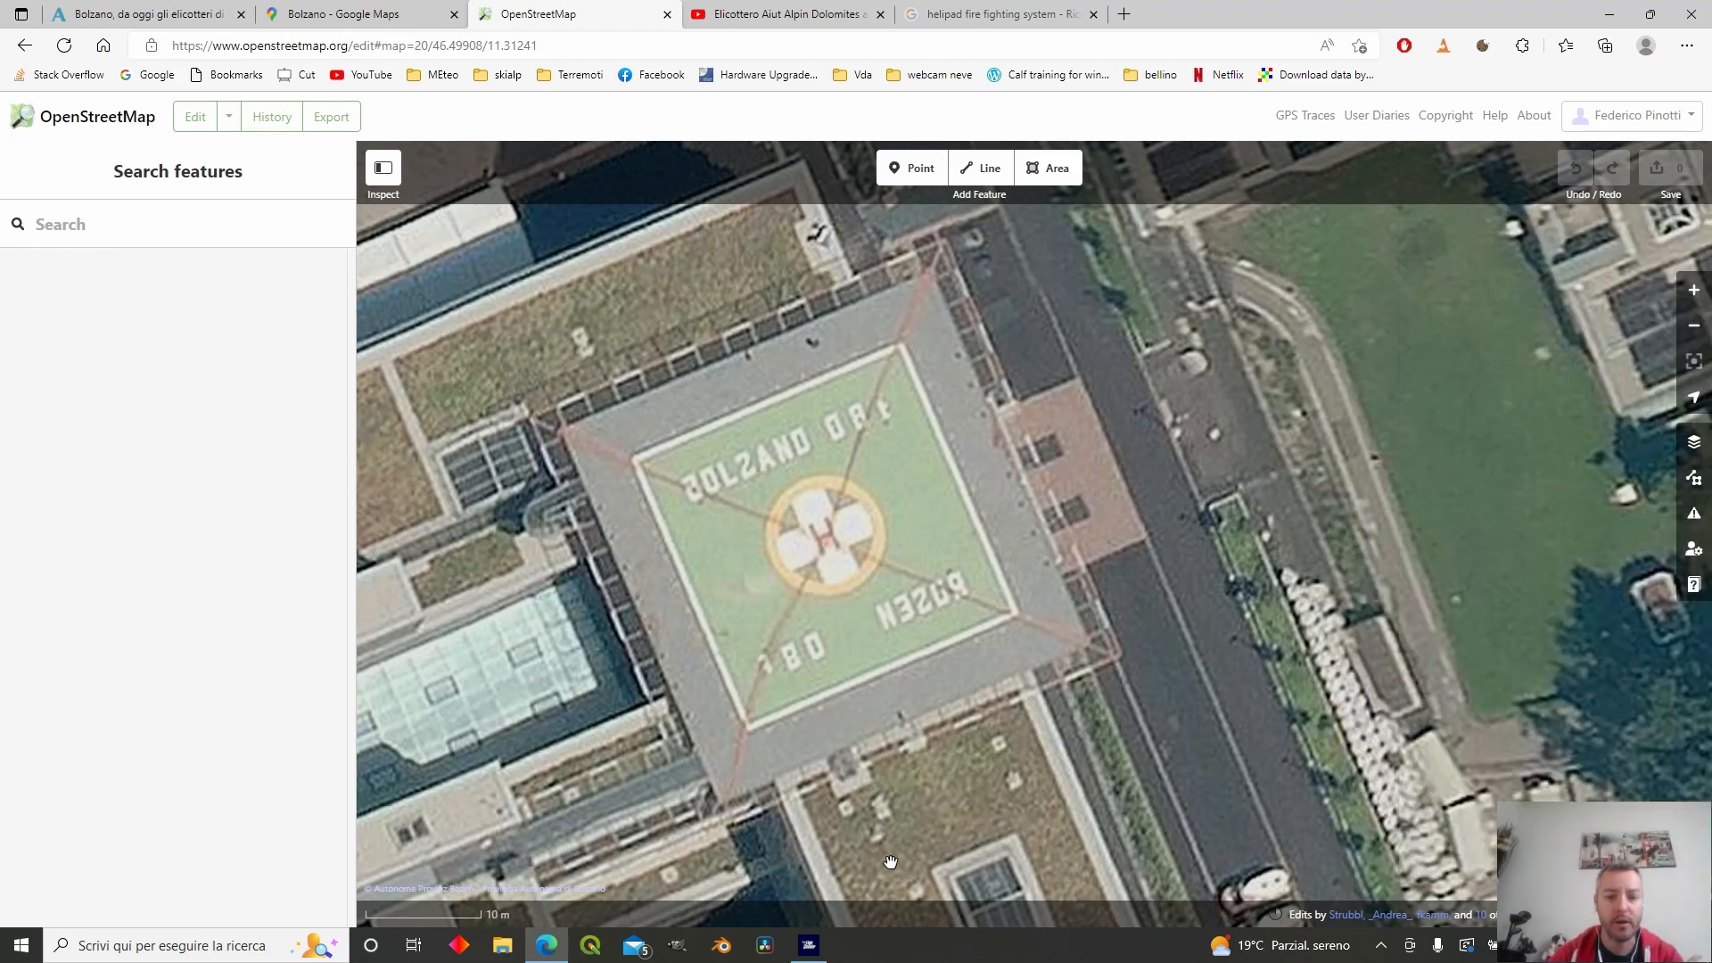
- Switch back to Microsoft Flight Simulator and examine the hospital area and LIPB Bolzano airport on the world map
click(808, 946)
scroll(765, 582, up, 3)
drag(839, 557, 441, 424)
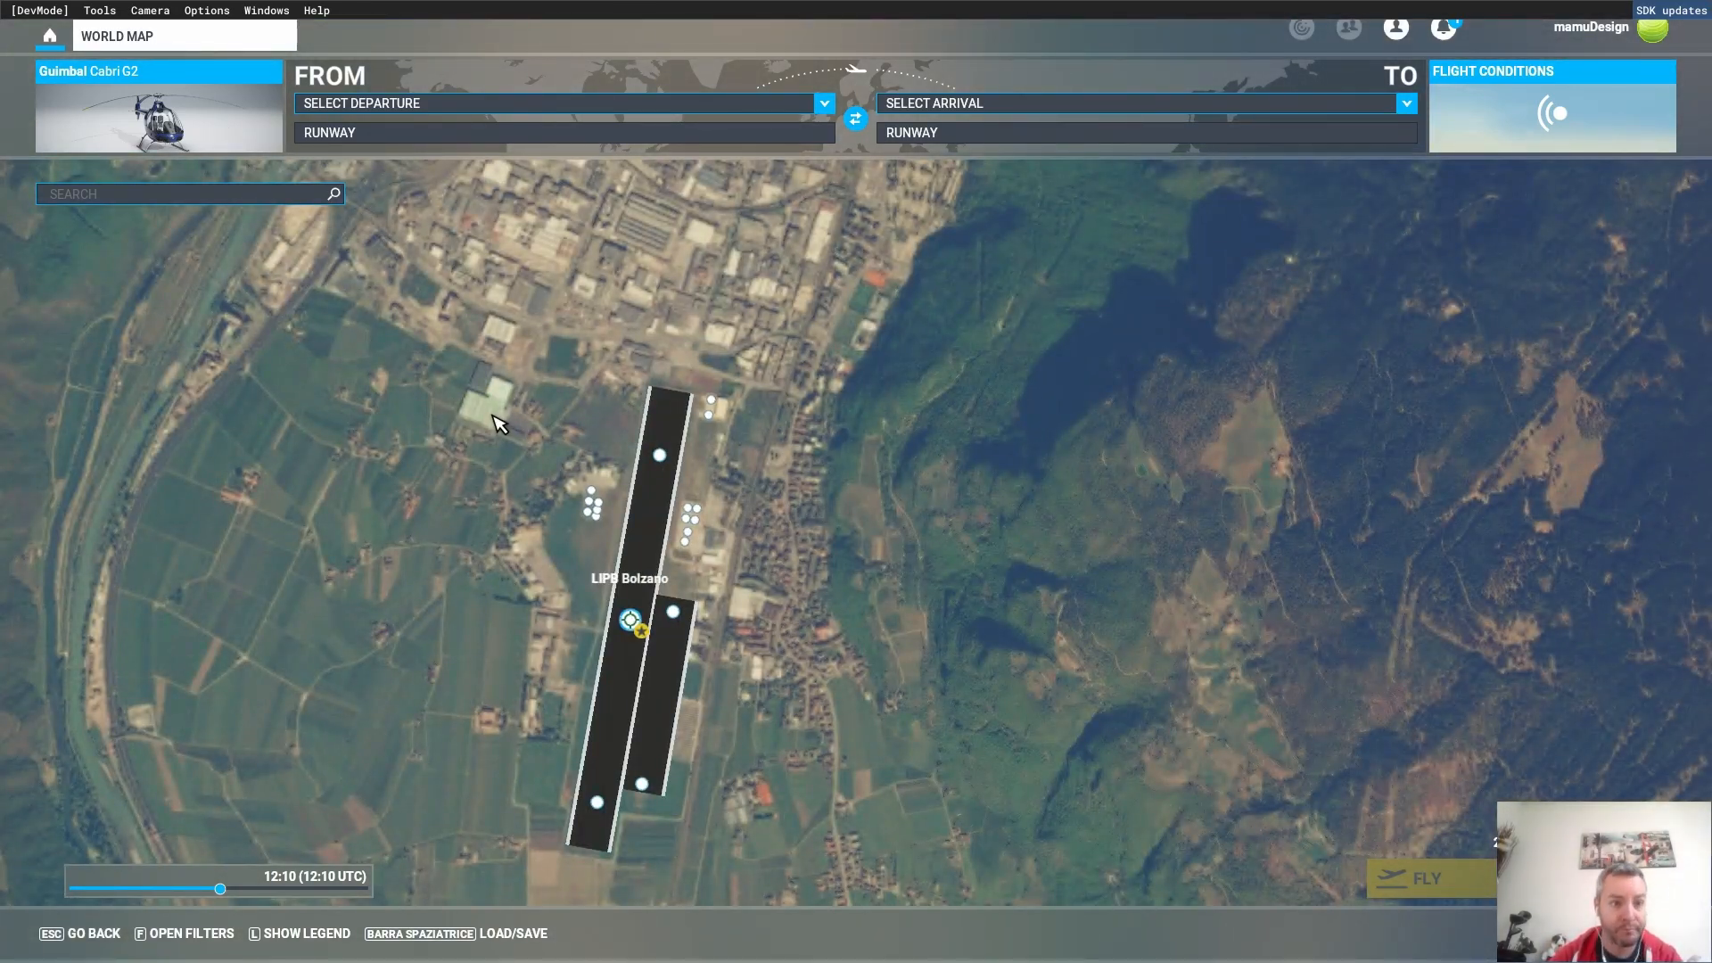
scroll(500, 424, down, 3)
scroll(805, 469, up, 3)
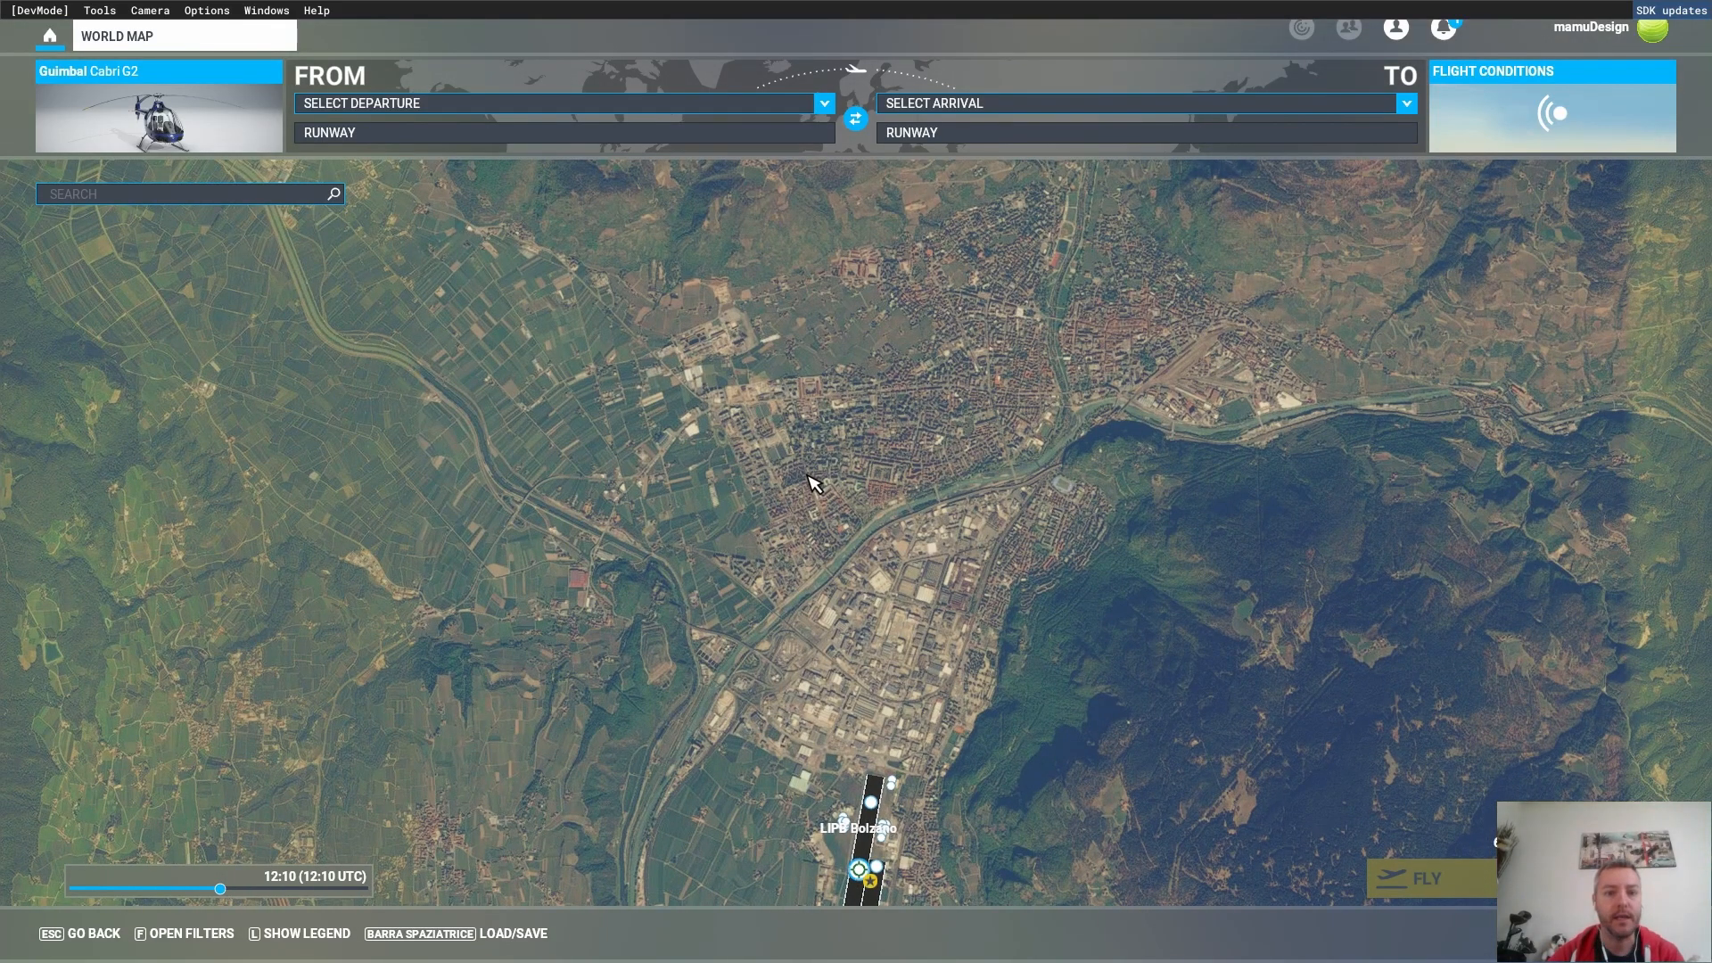
scroll(705, 348, up, 2)
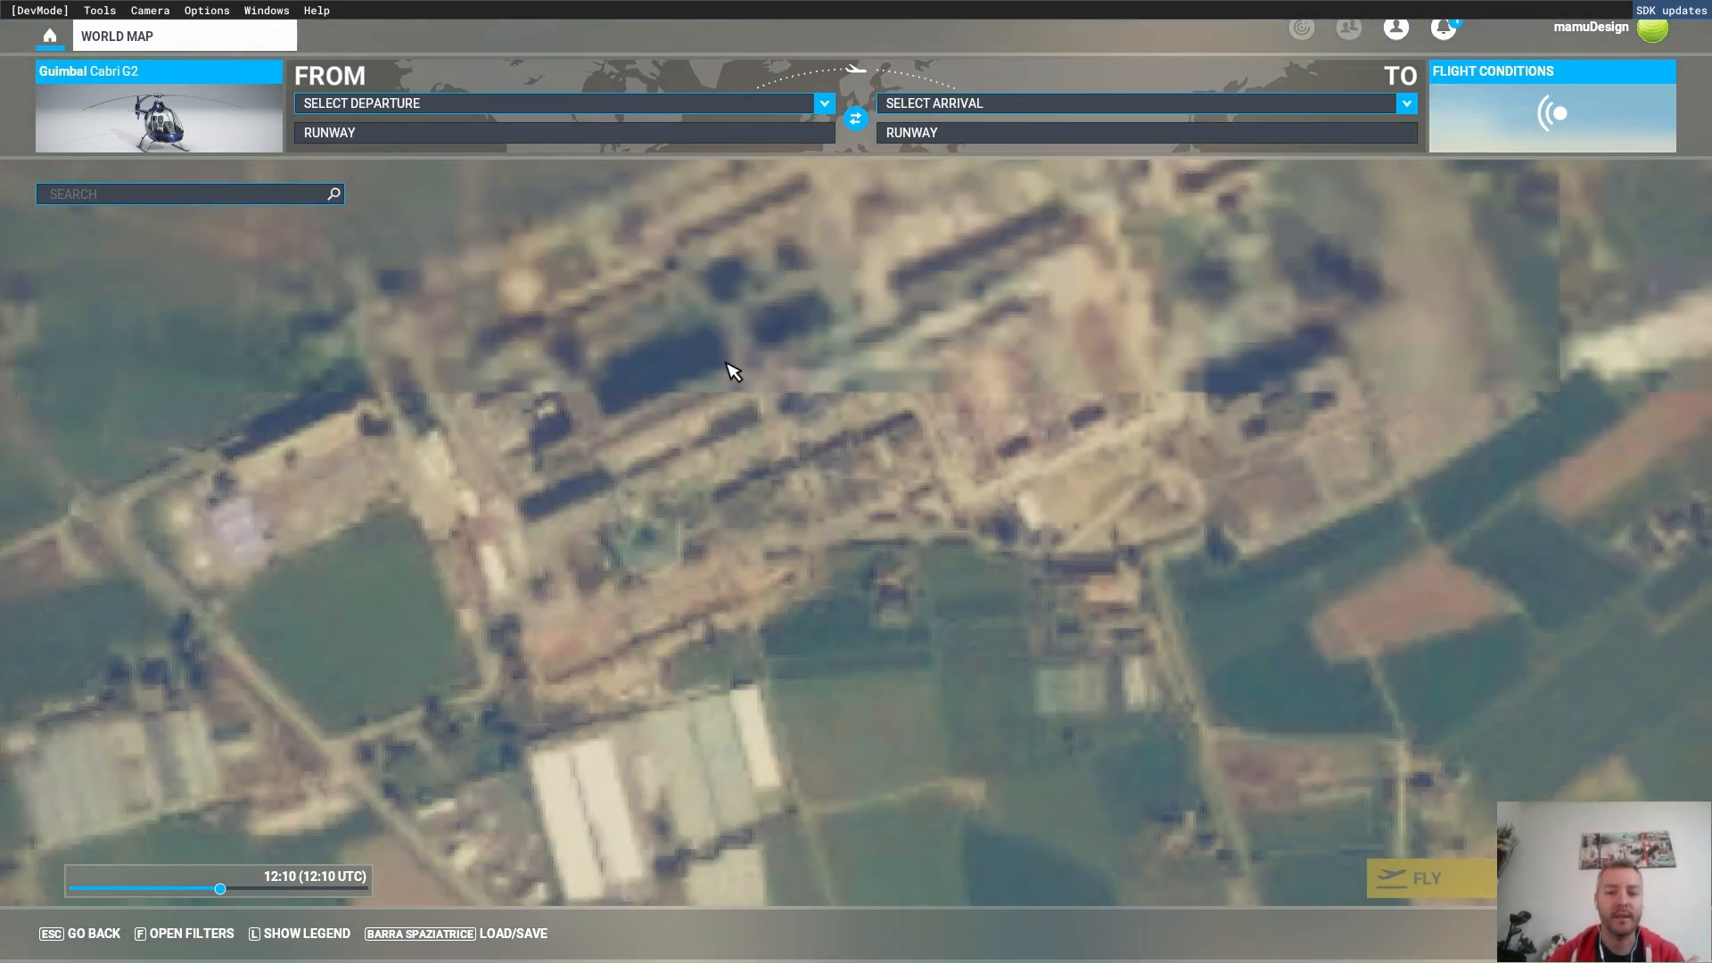
drag(776, 444, 651, 294)
scroll(928, 432, down, 3)
drag(778, 613, 668, 374)
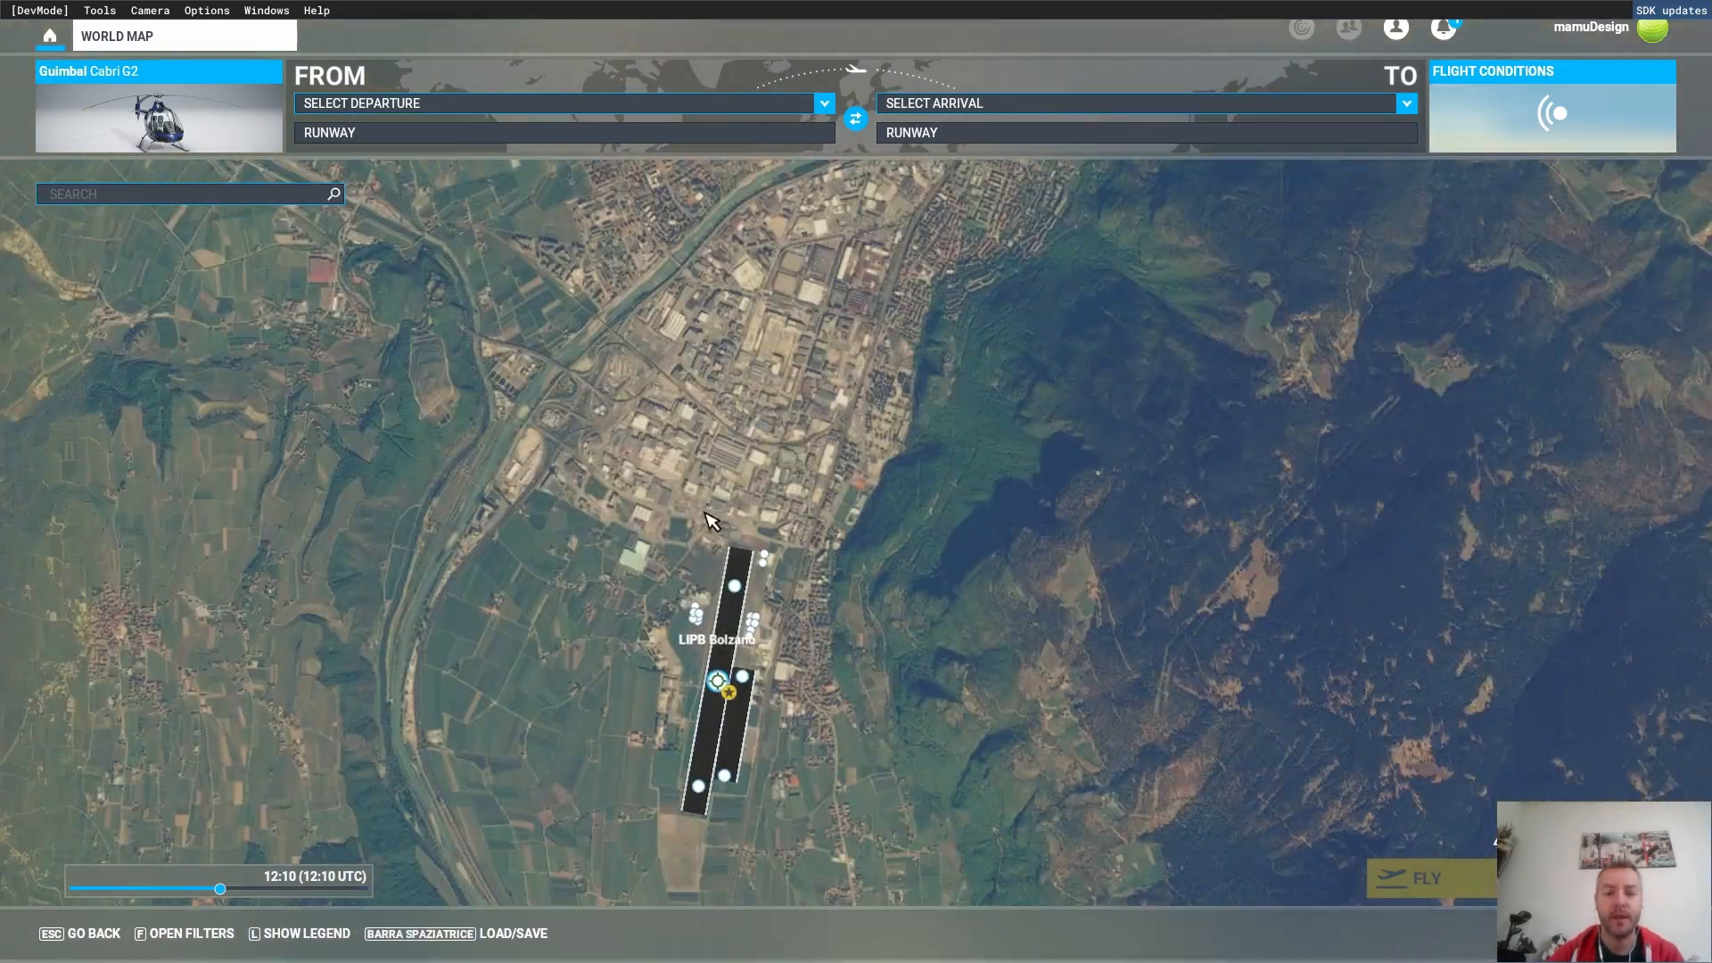
- Set the Ramp 201 parking at LIPB Bolzano as the departure
scroll(707, 513, up, 1)
drag(740, 589, 579, 468)
click(661, 617)
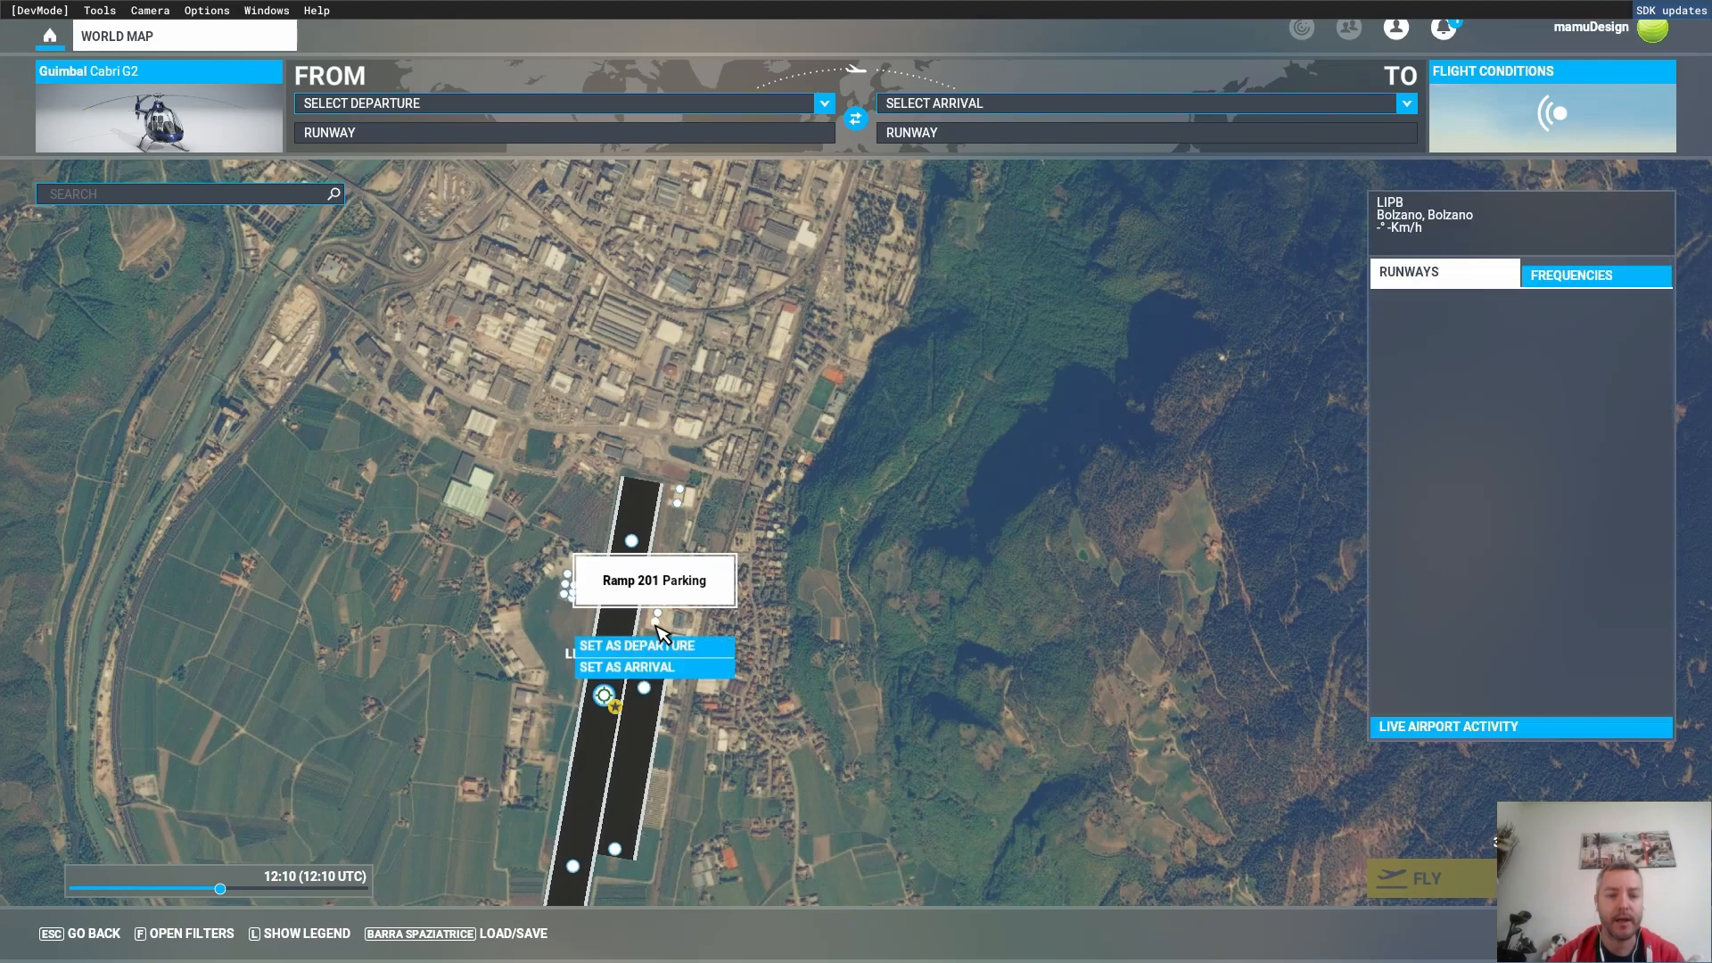
click(642, 640)
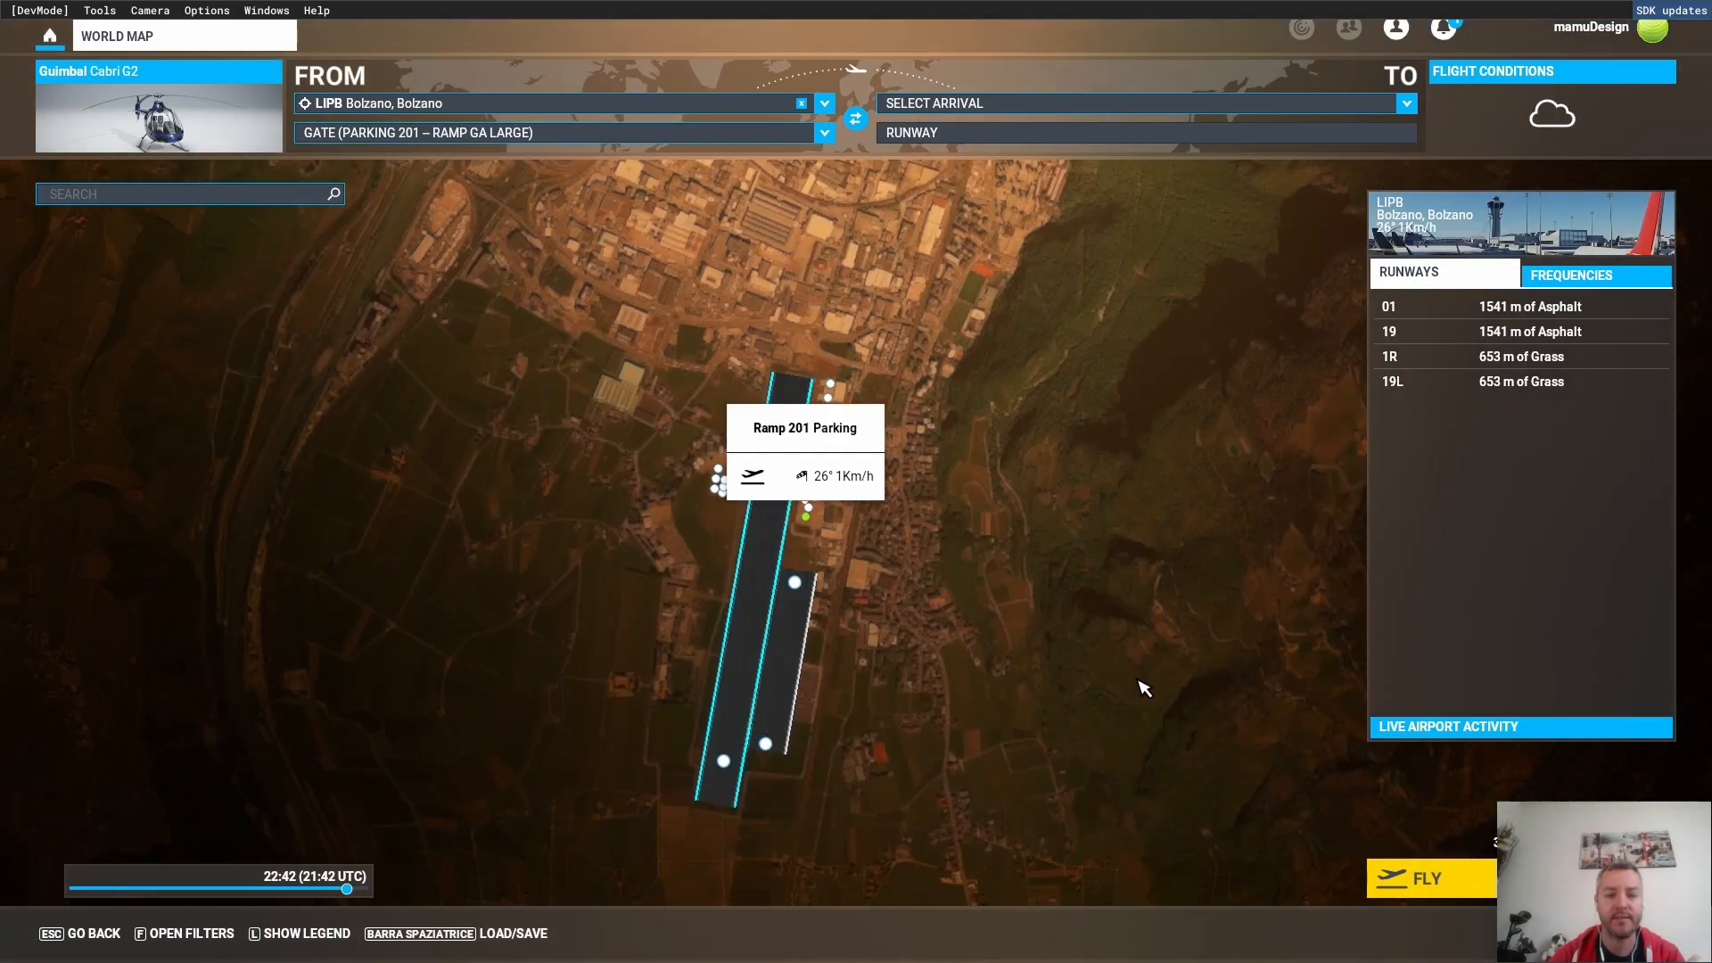
- Set the flight conditions to 08:06 (07:06 UTC) with the Clear Skies preset and start the flight
click(1507, 90)
click(1087, 221)
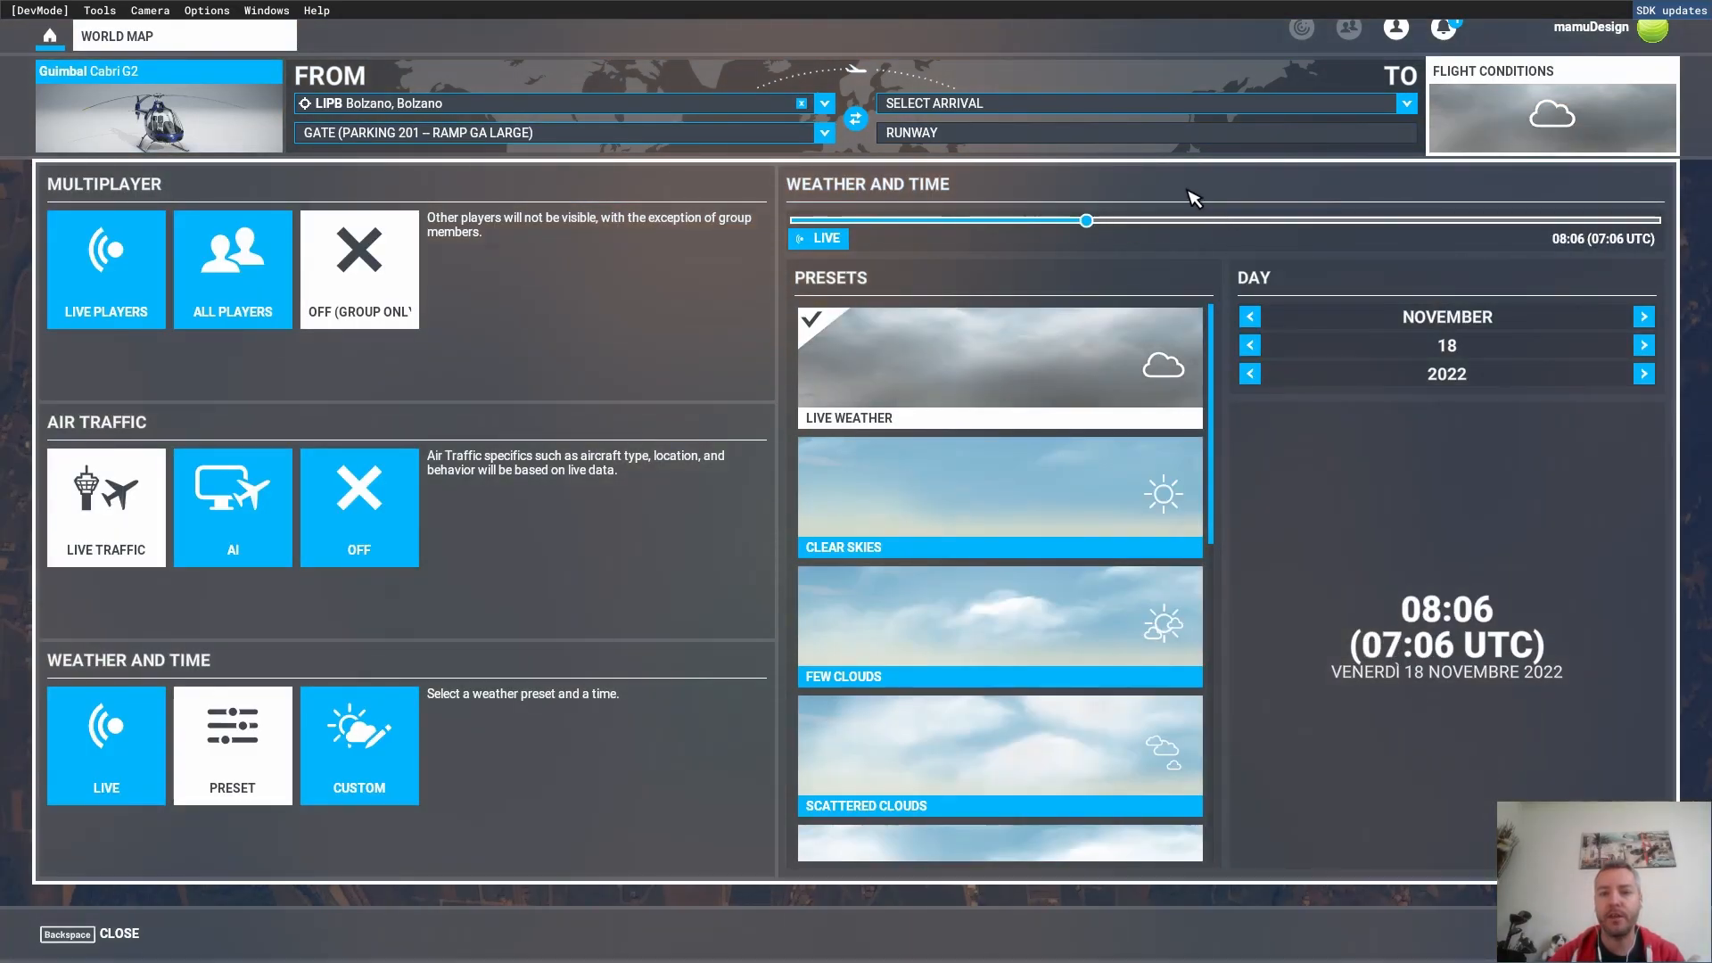
click(1540, 150)
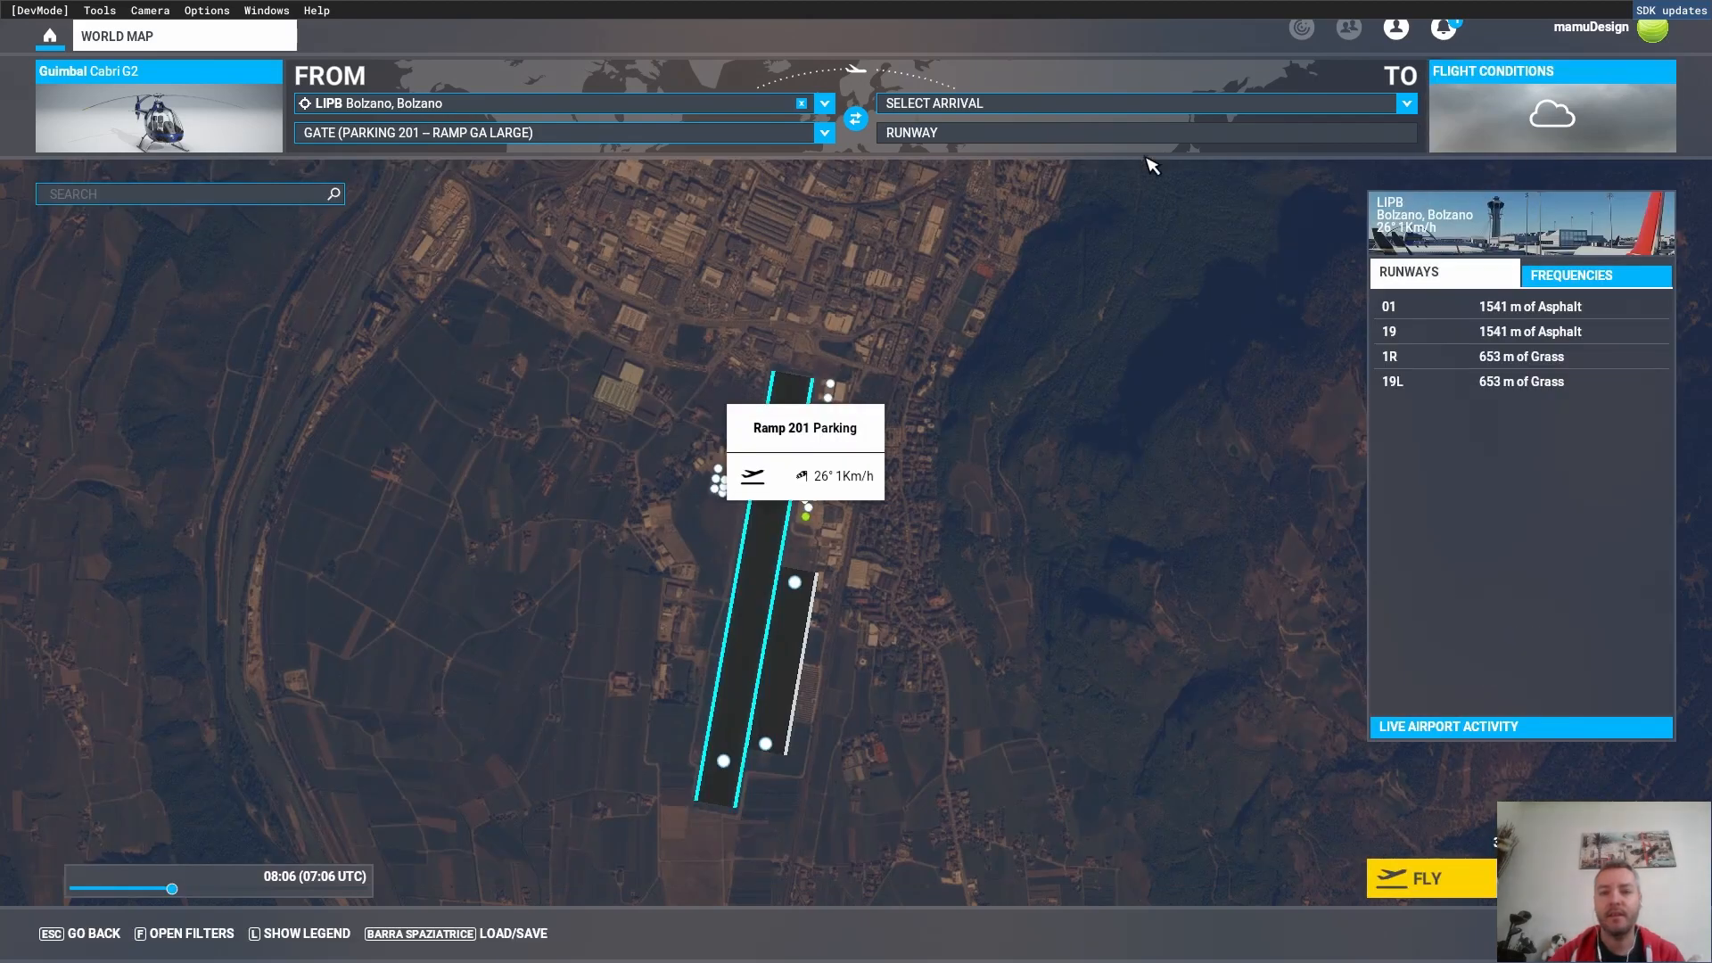
click(1597, 134)
click(1007, 463)
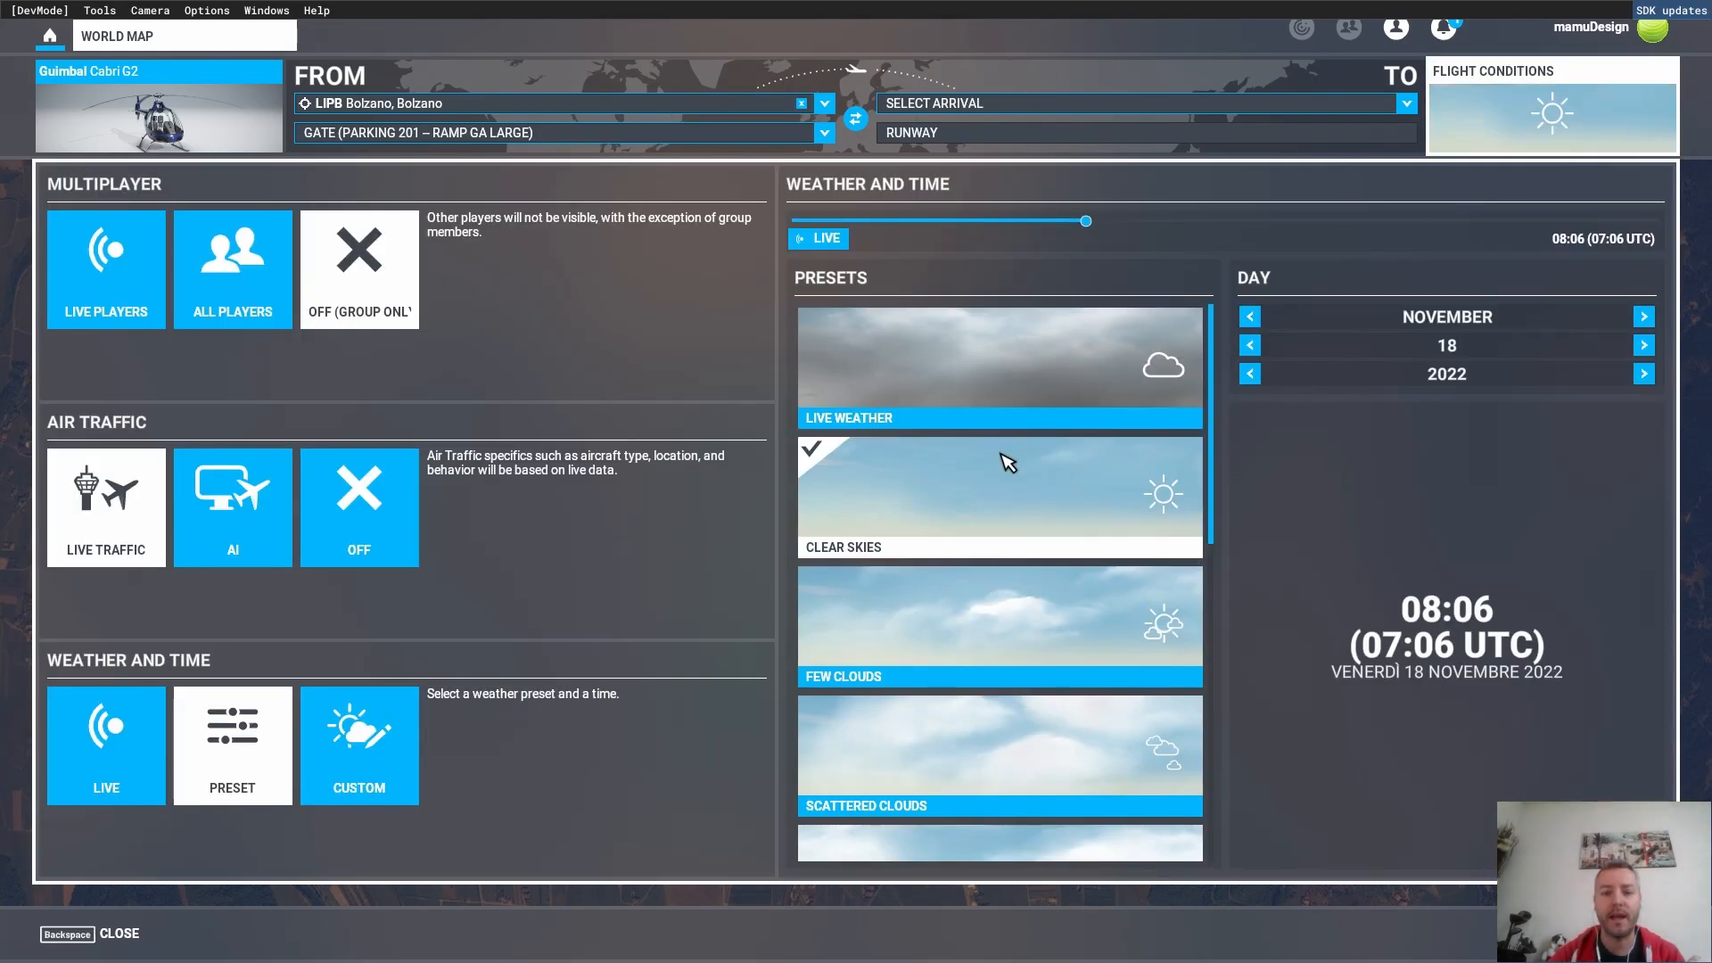
click(147, 925)
click(1427, 878)
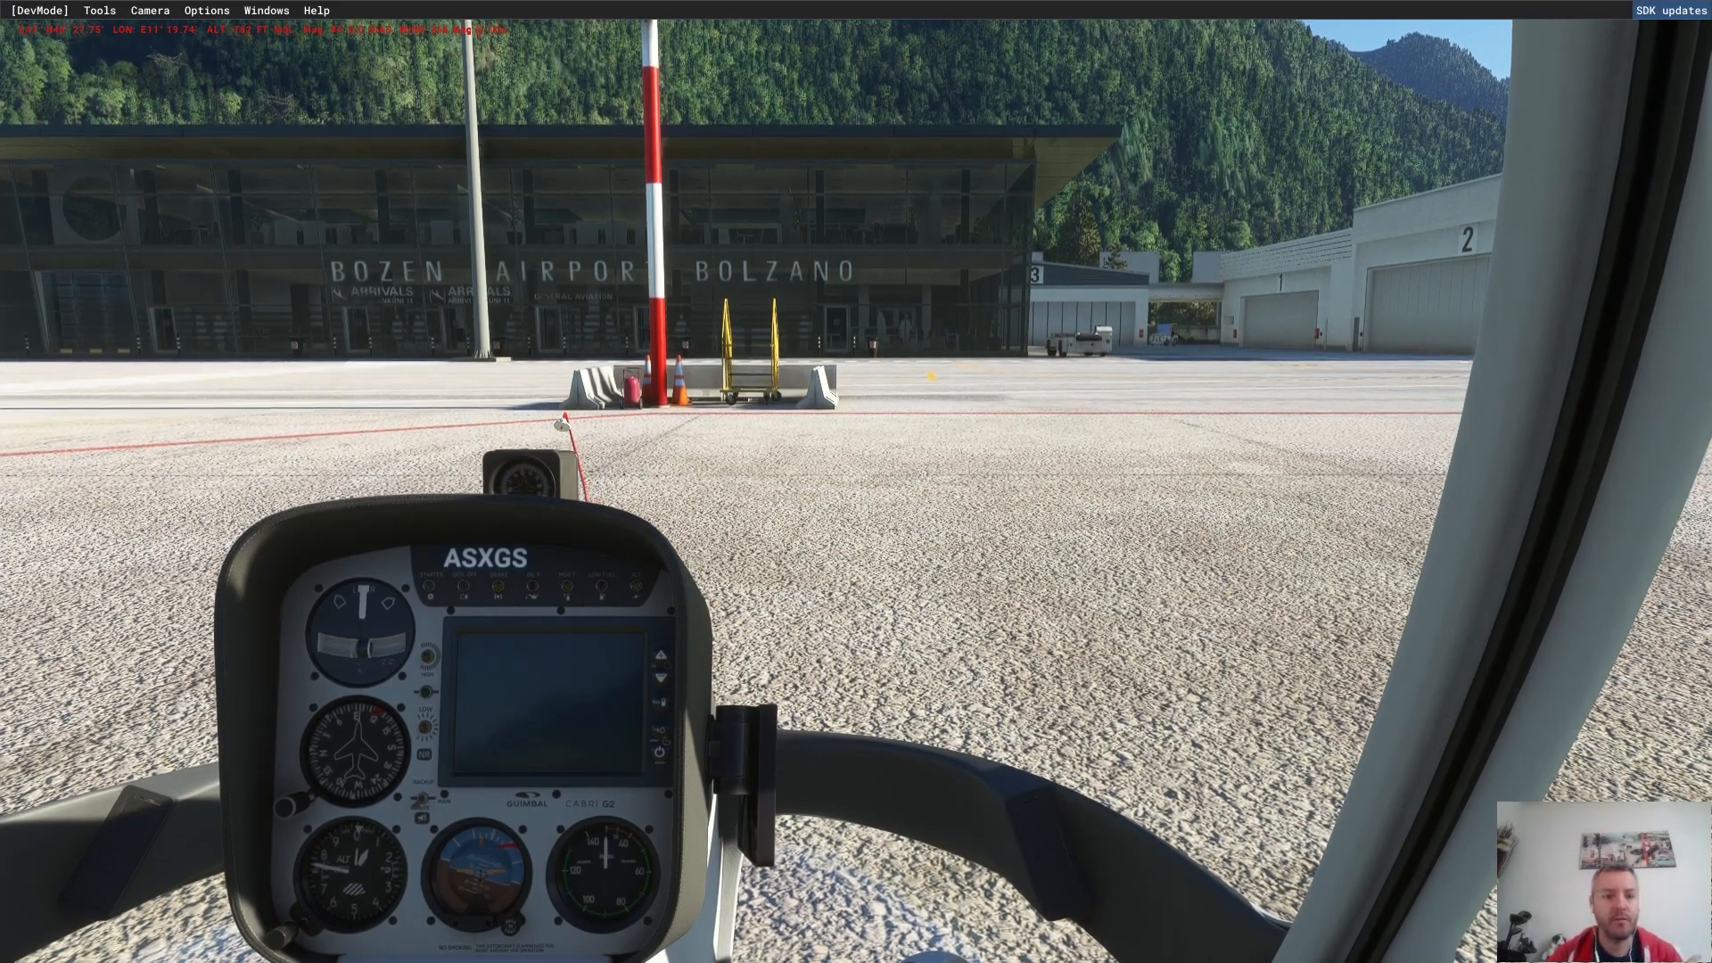
- Open the Project Editor and create a new project named bozen-hospital in the default projects folder
click(101, 11)
click(107, 43)
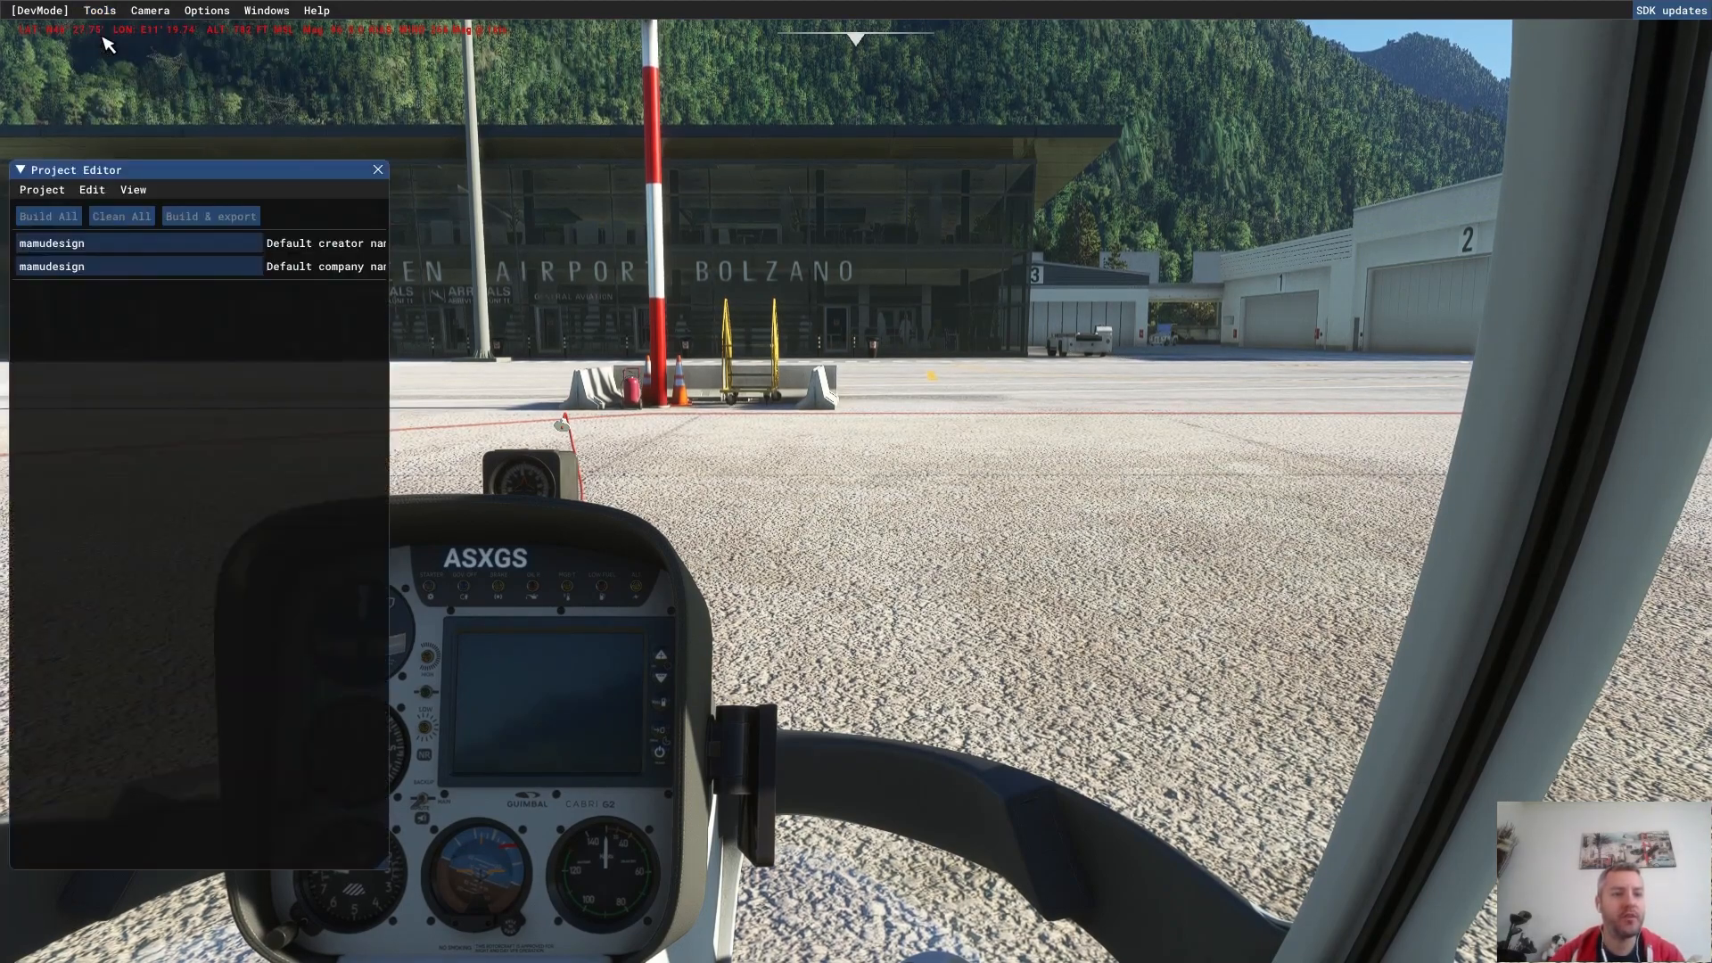
click(41, 191)
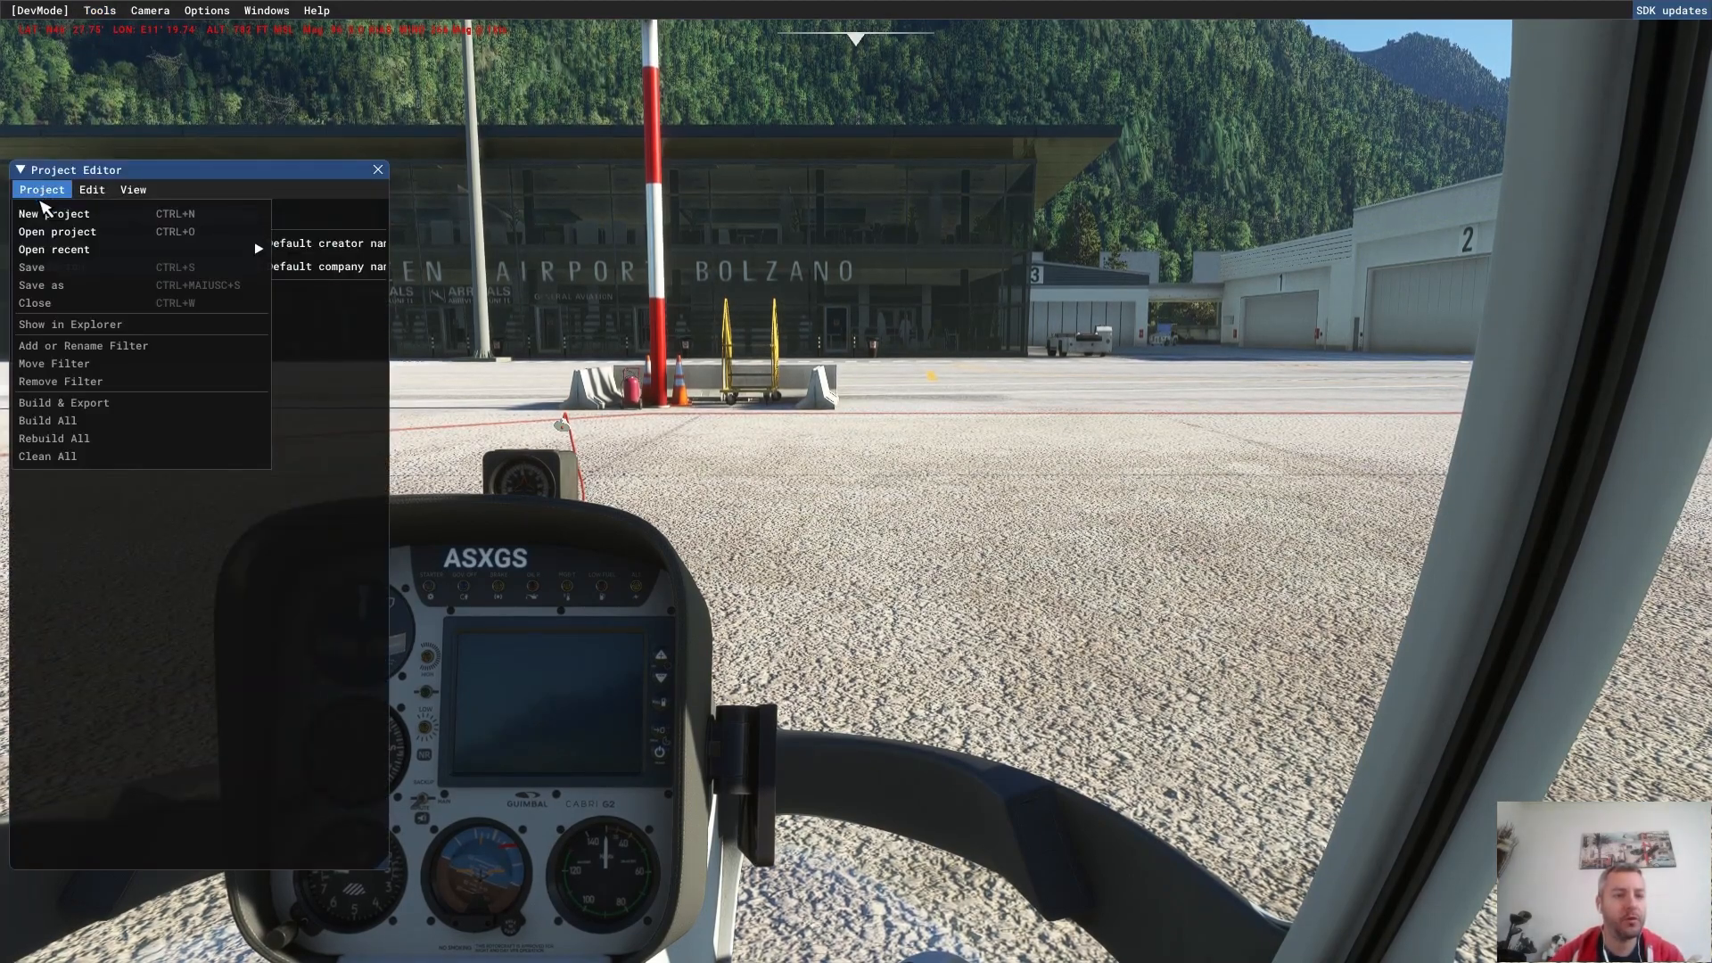
click(46, 214)
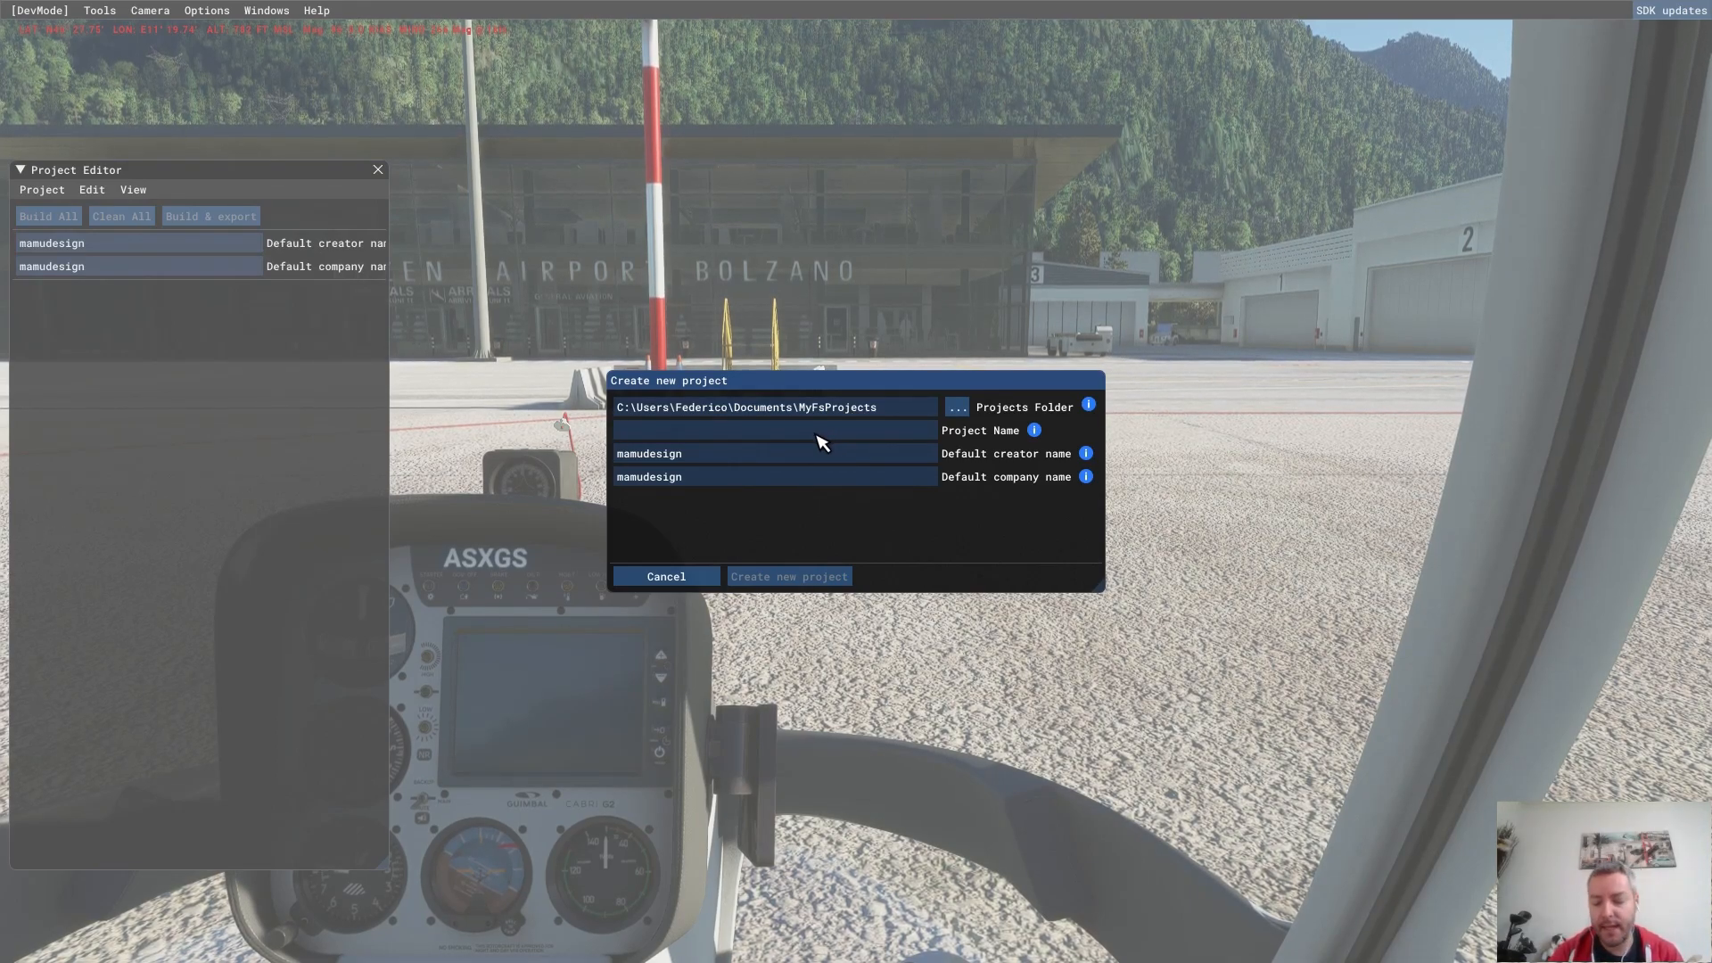
text(bozen-hospital)
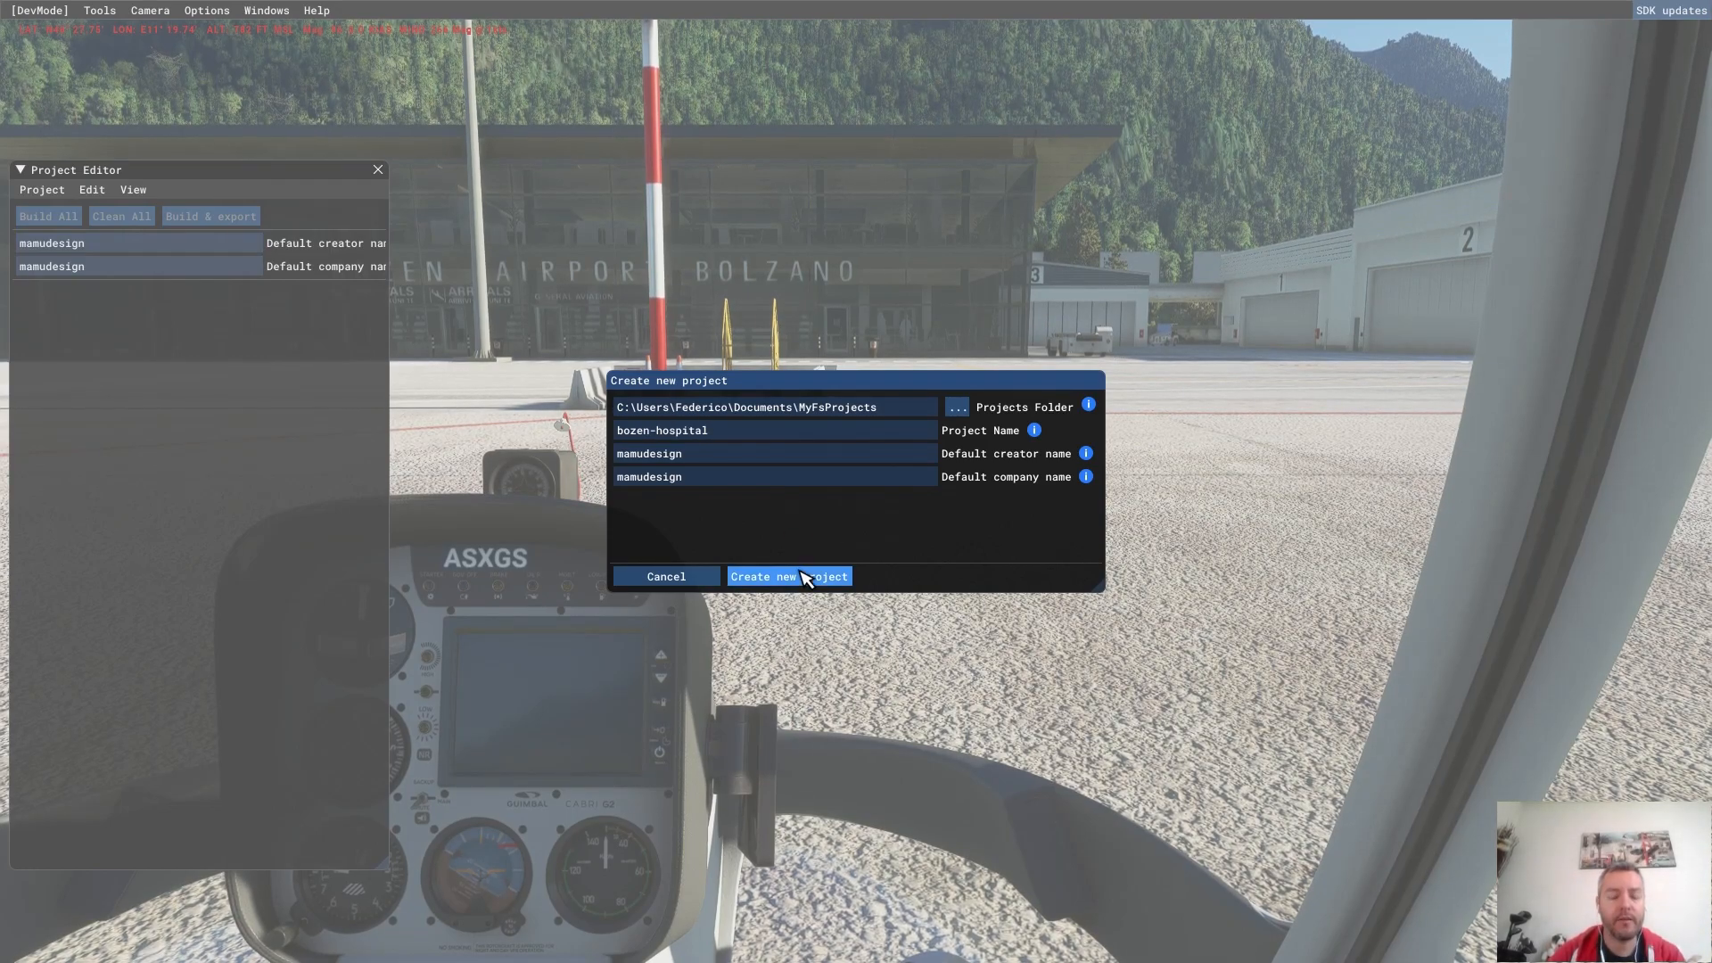
click(806, 578)
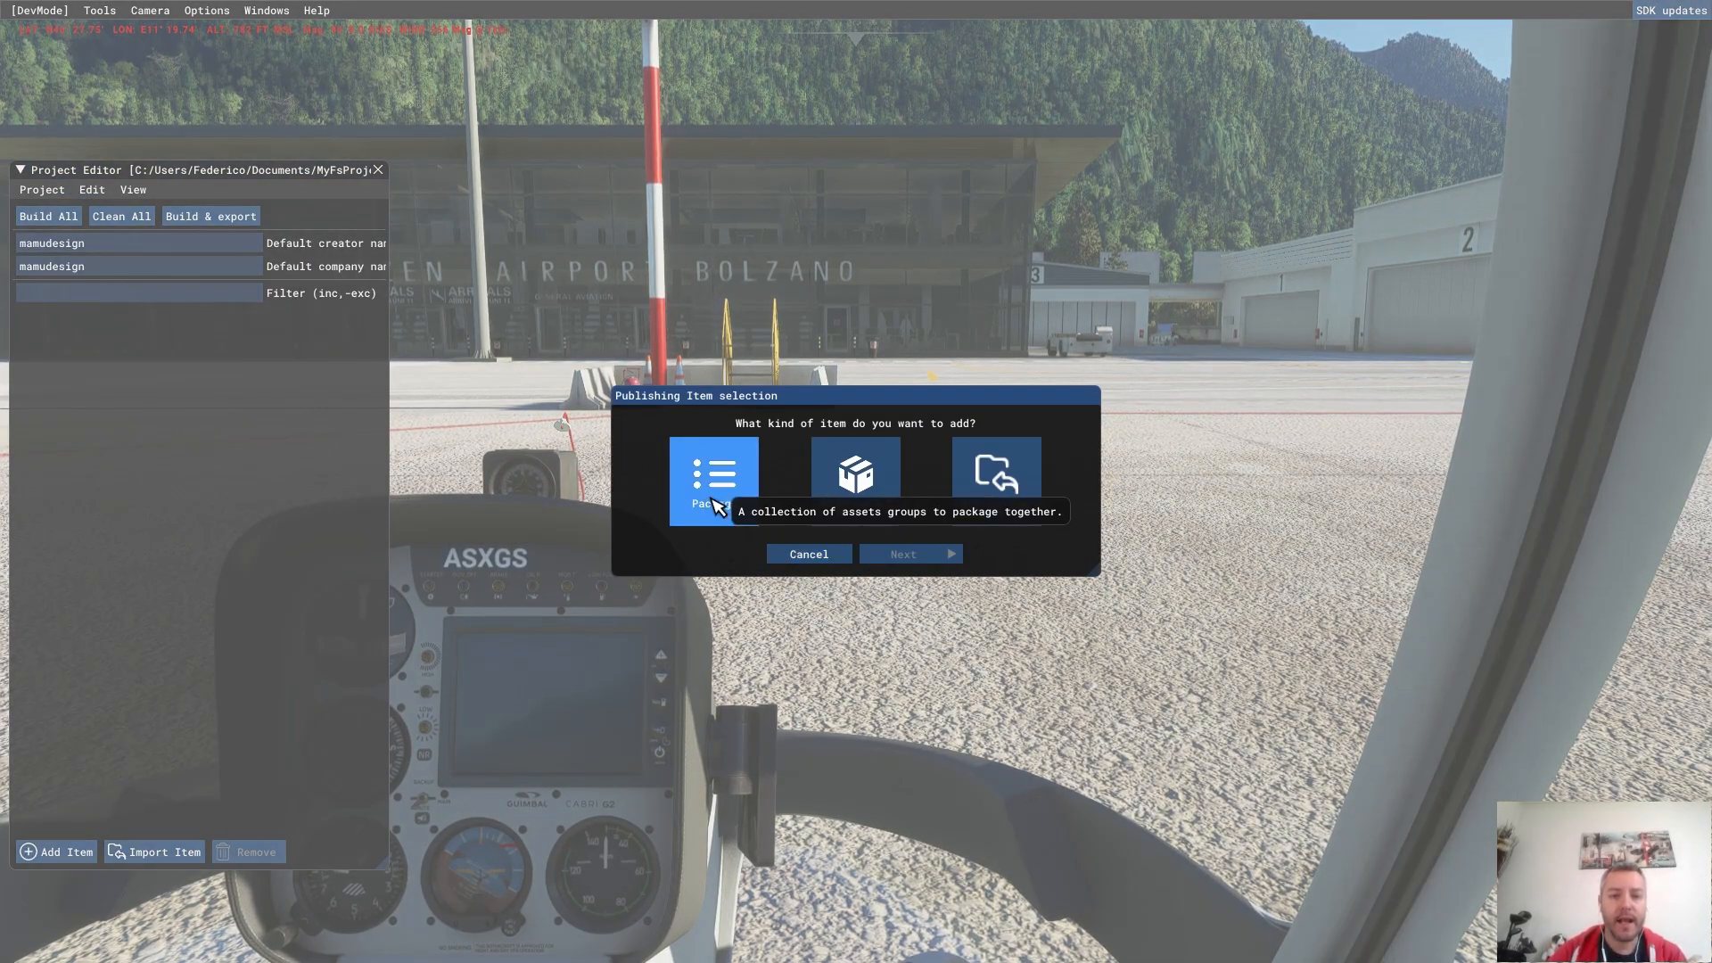
- Define a new Package item of the Airport type with the display title bozen-hospital and proceed to its airport settings
click(704, 491)
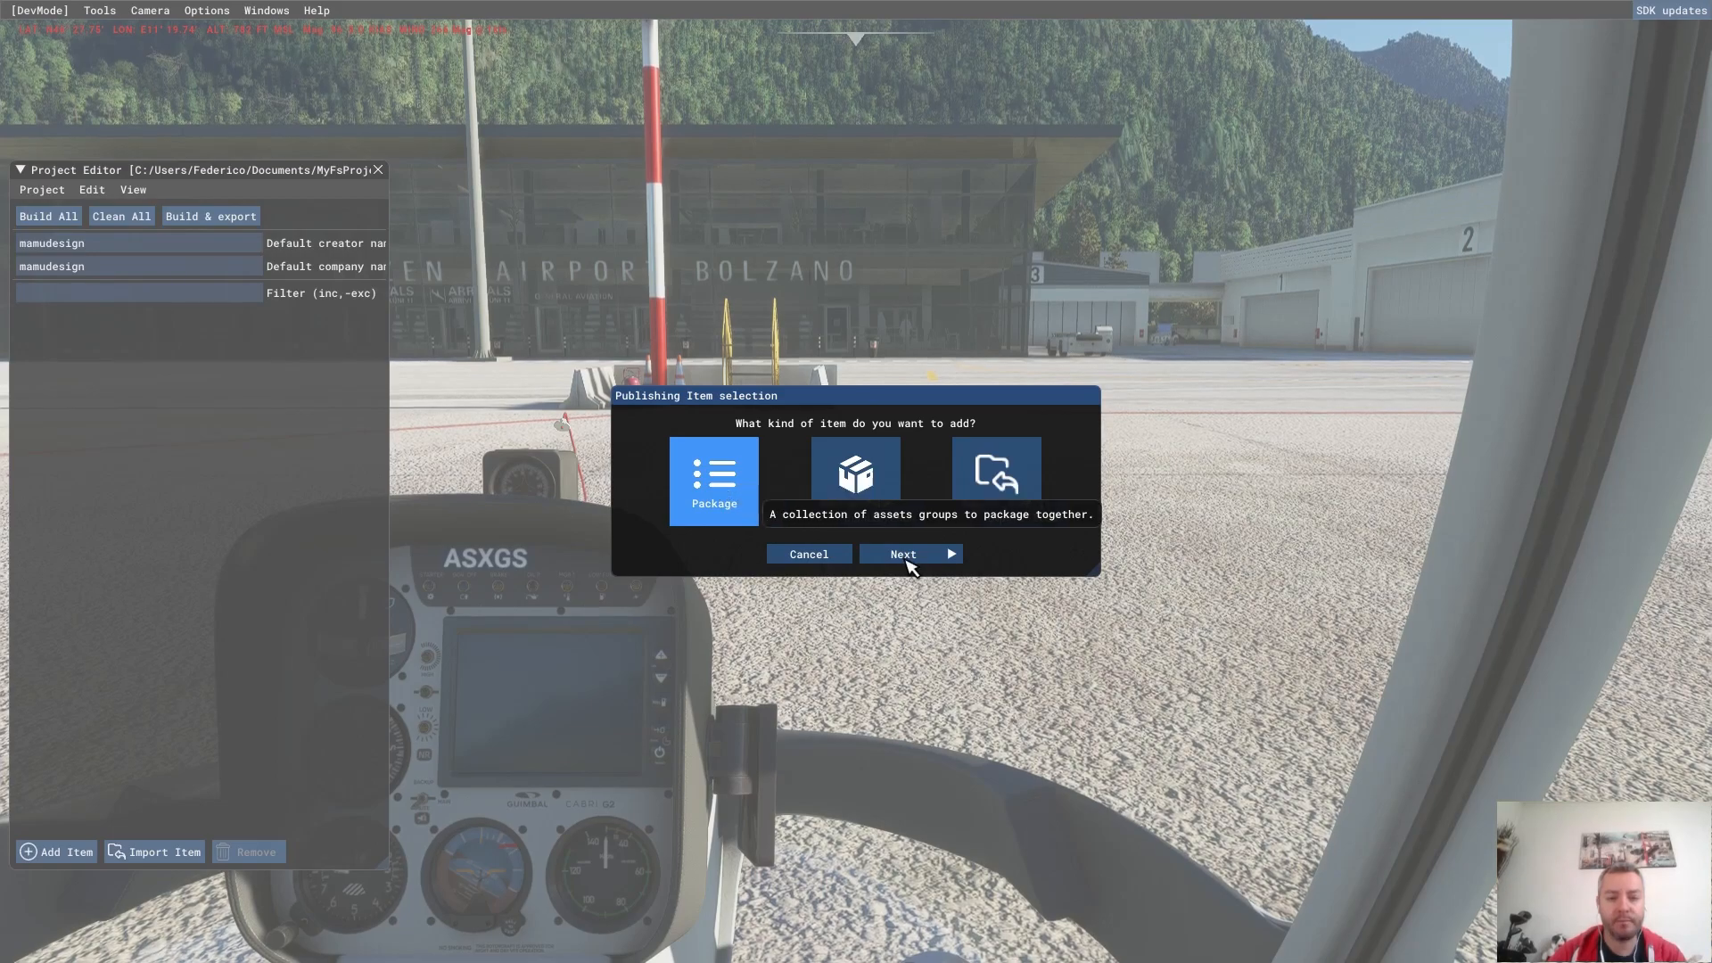
click(903, 556)
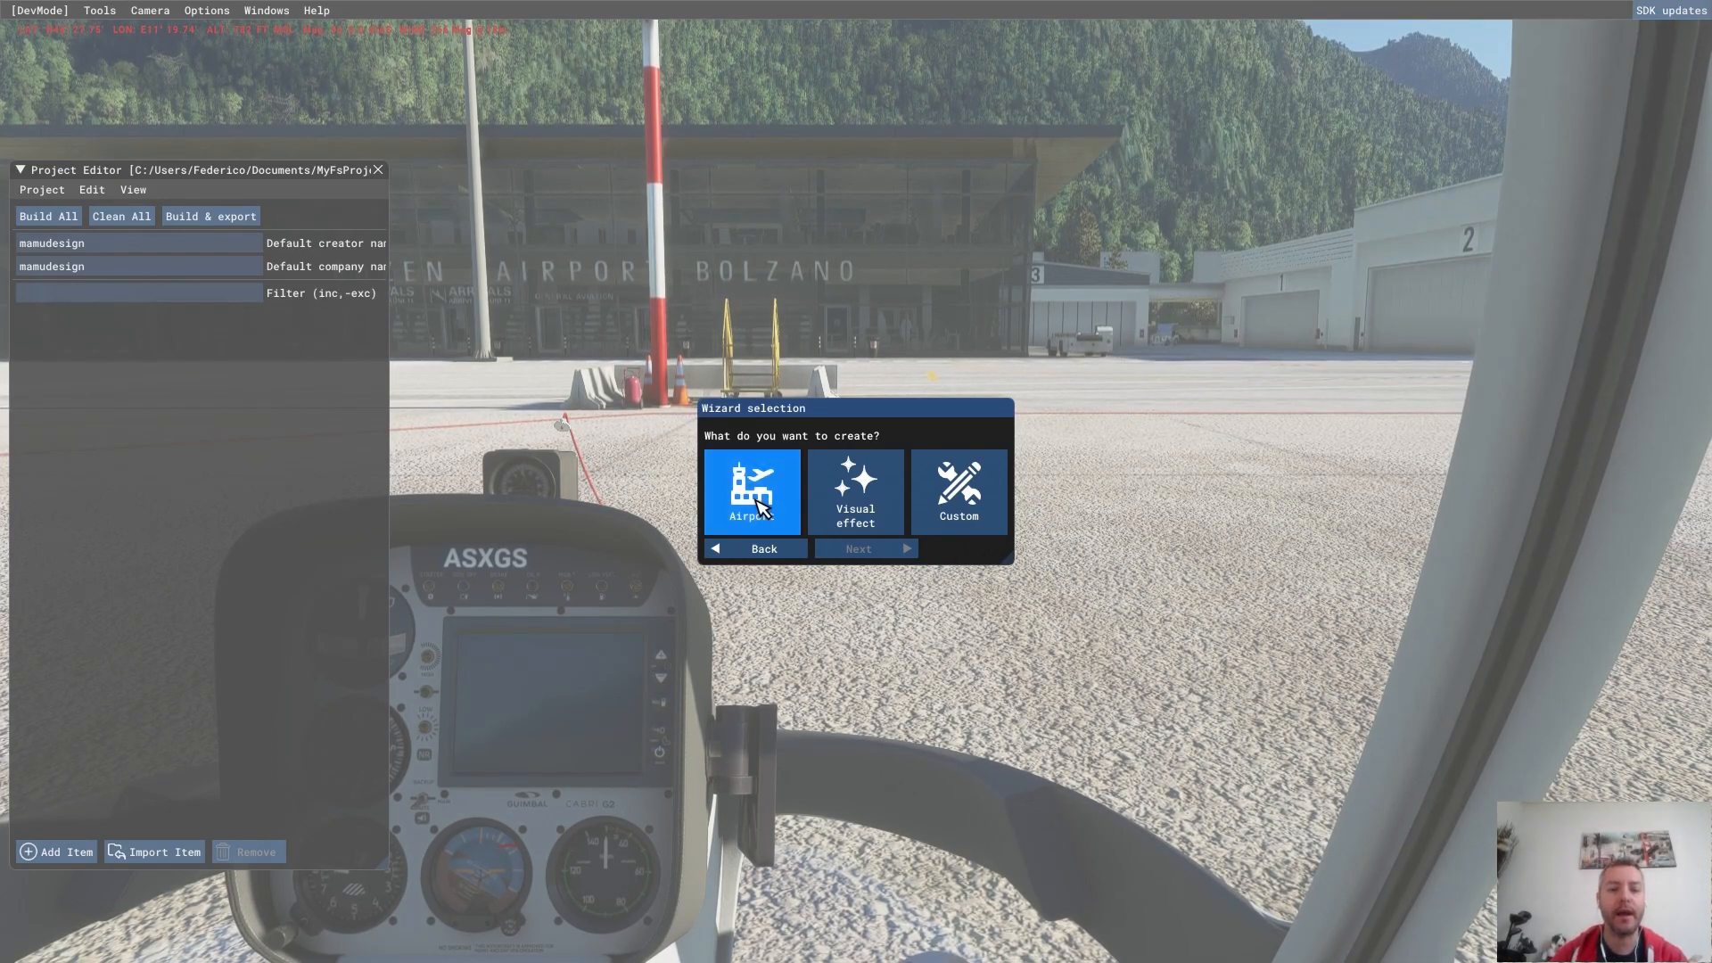
click(756, 506)
click(801, 582)
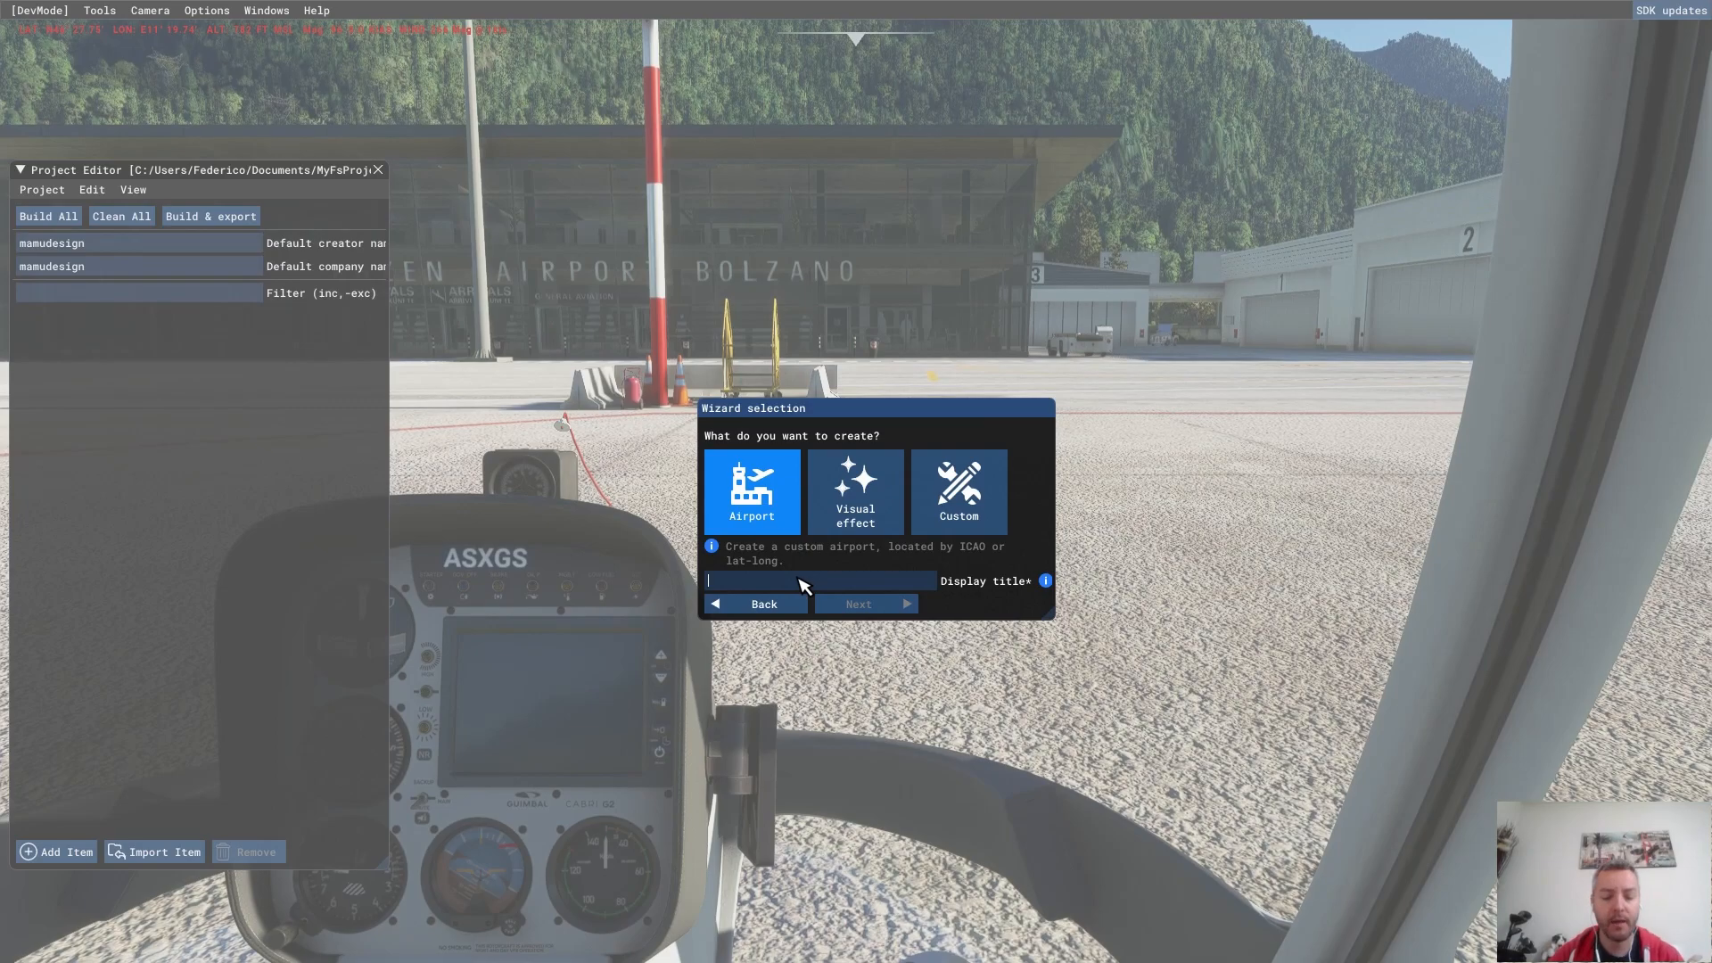
text(bozen-hospital)
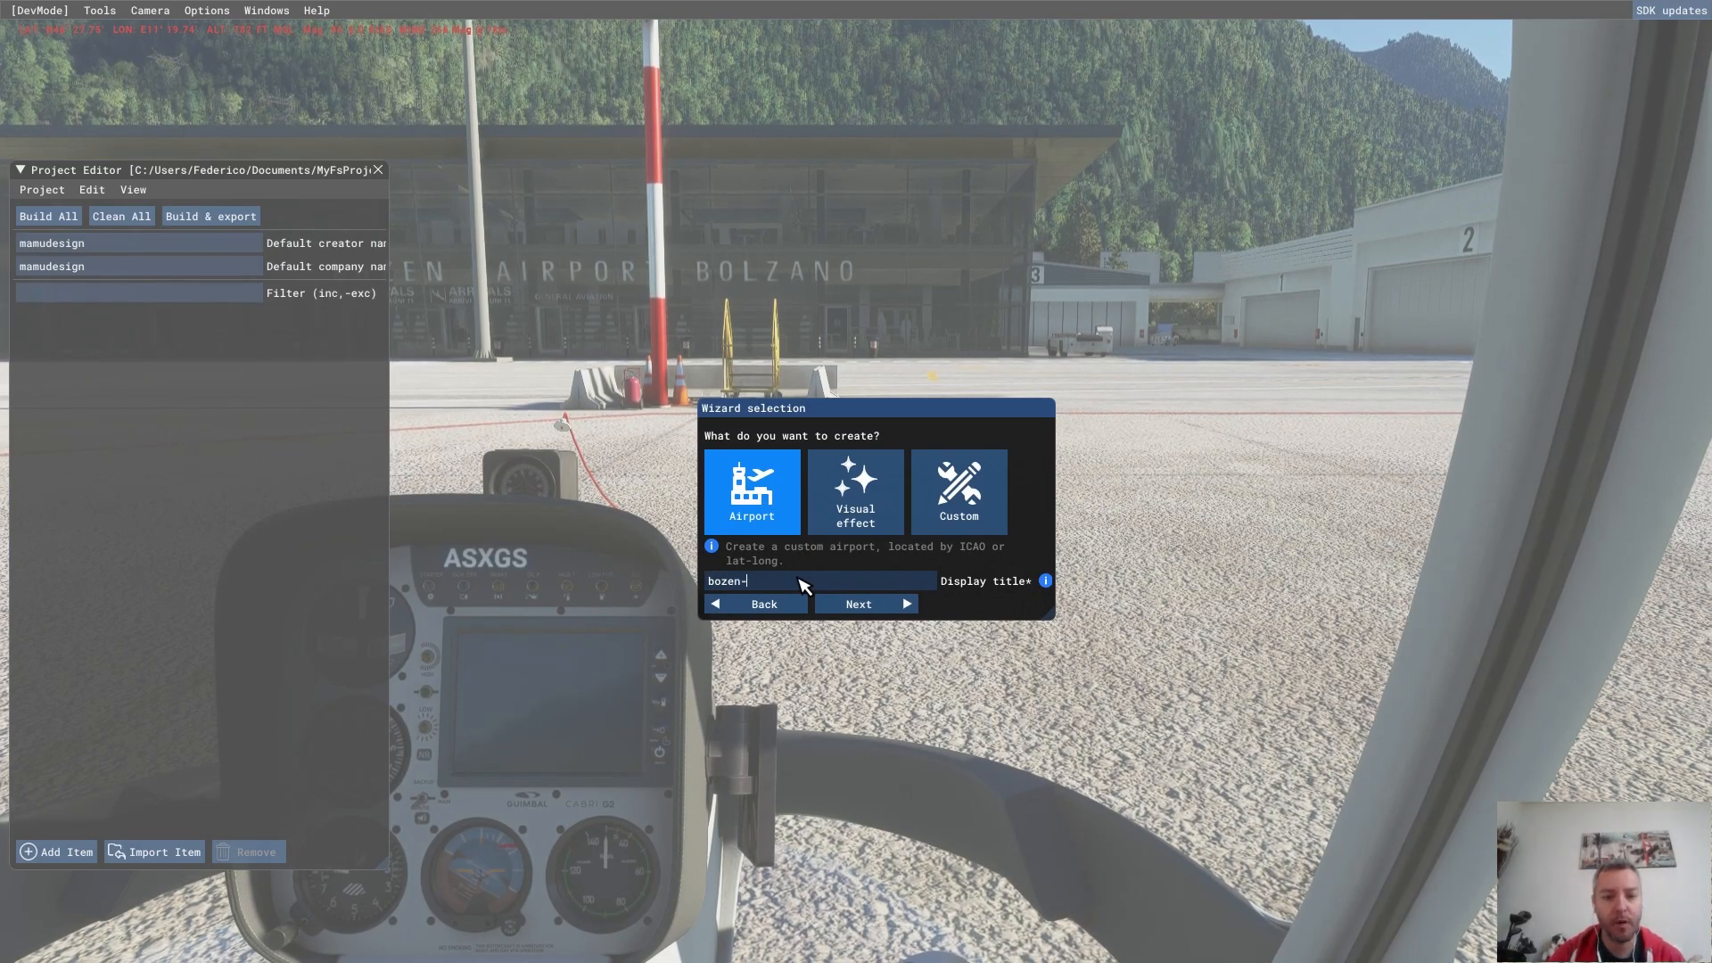
click(843, 616)
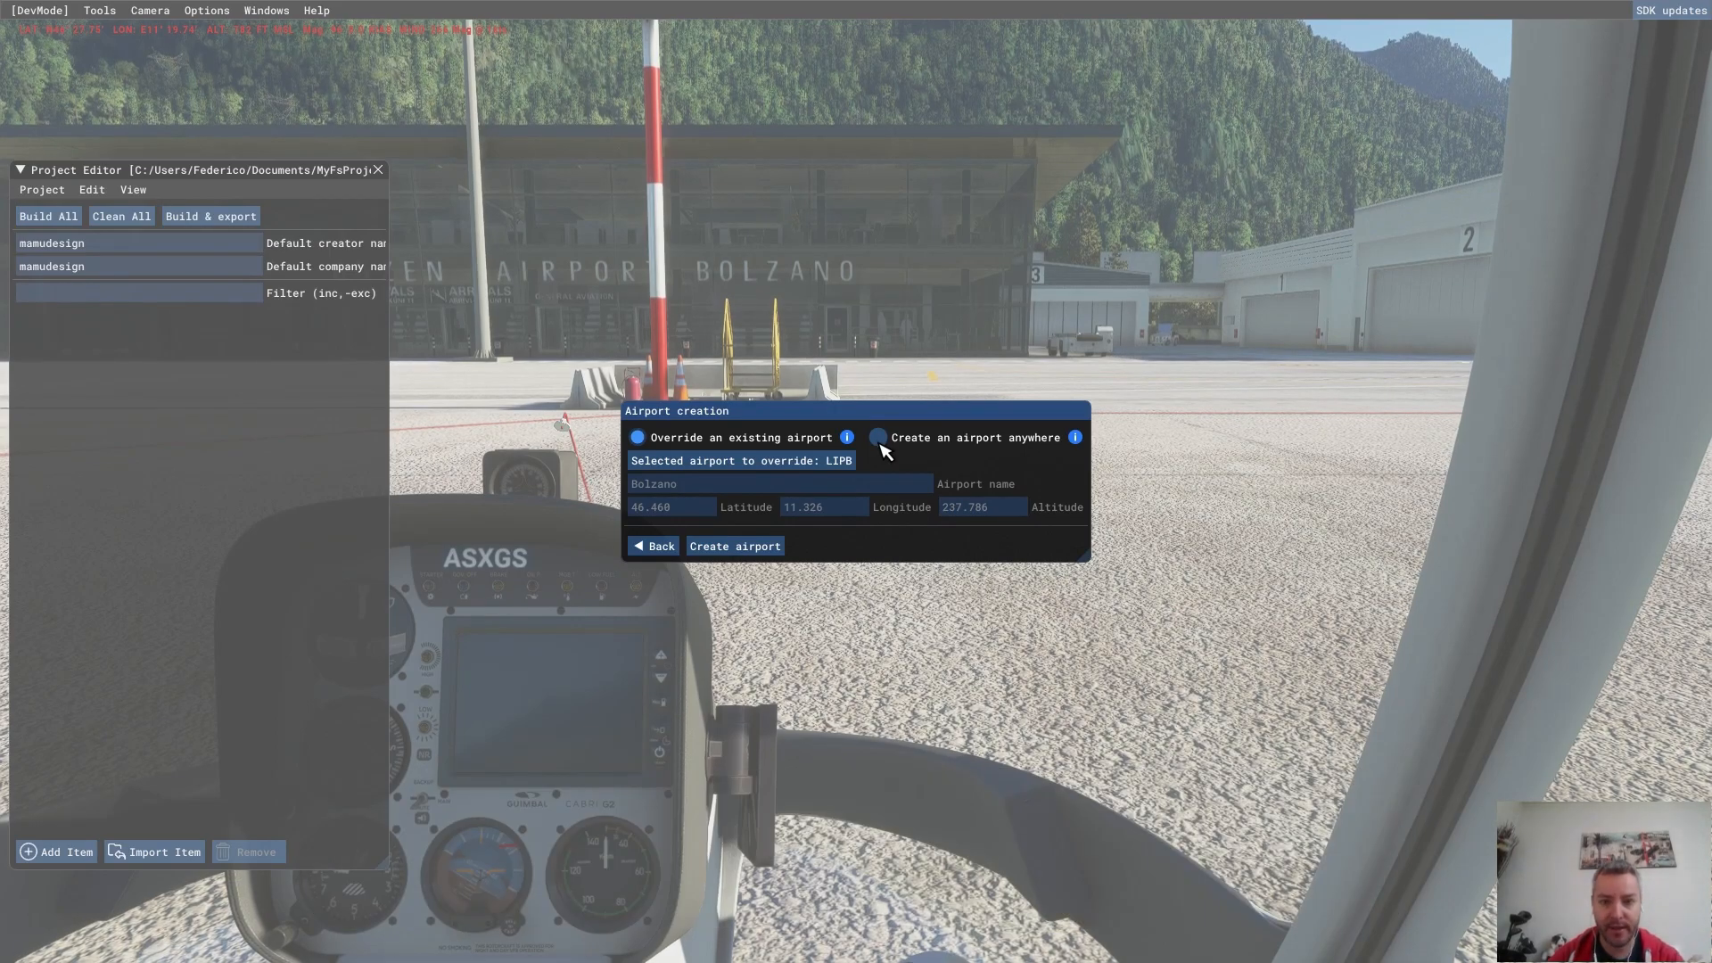
- Choose to create an airport anywhere and set its new ICAO code to HBOZE
click(878, 438)
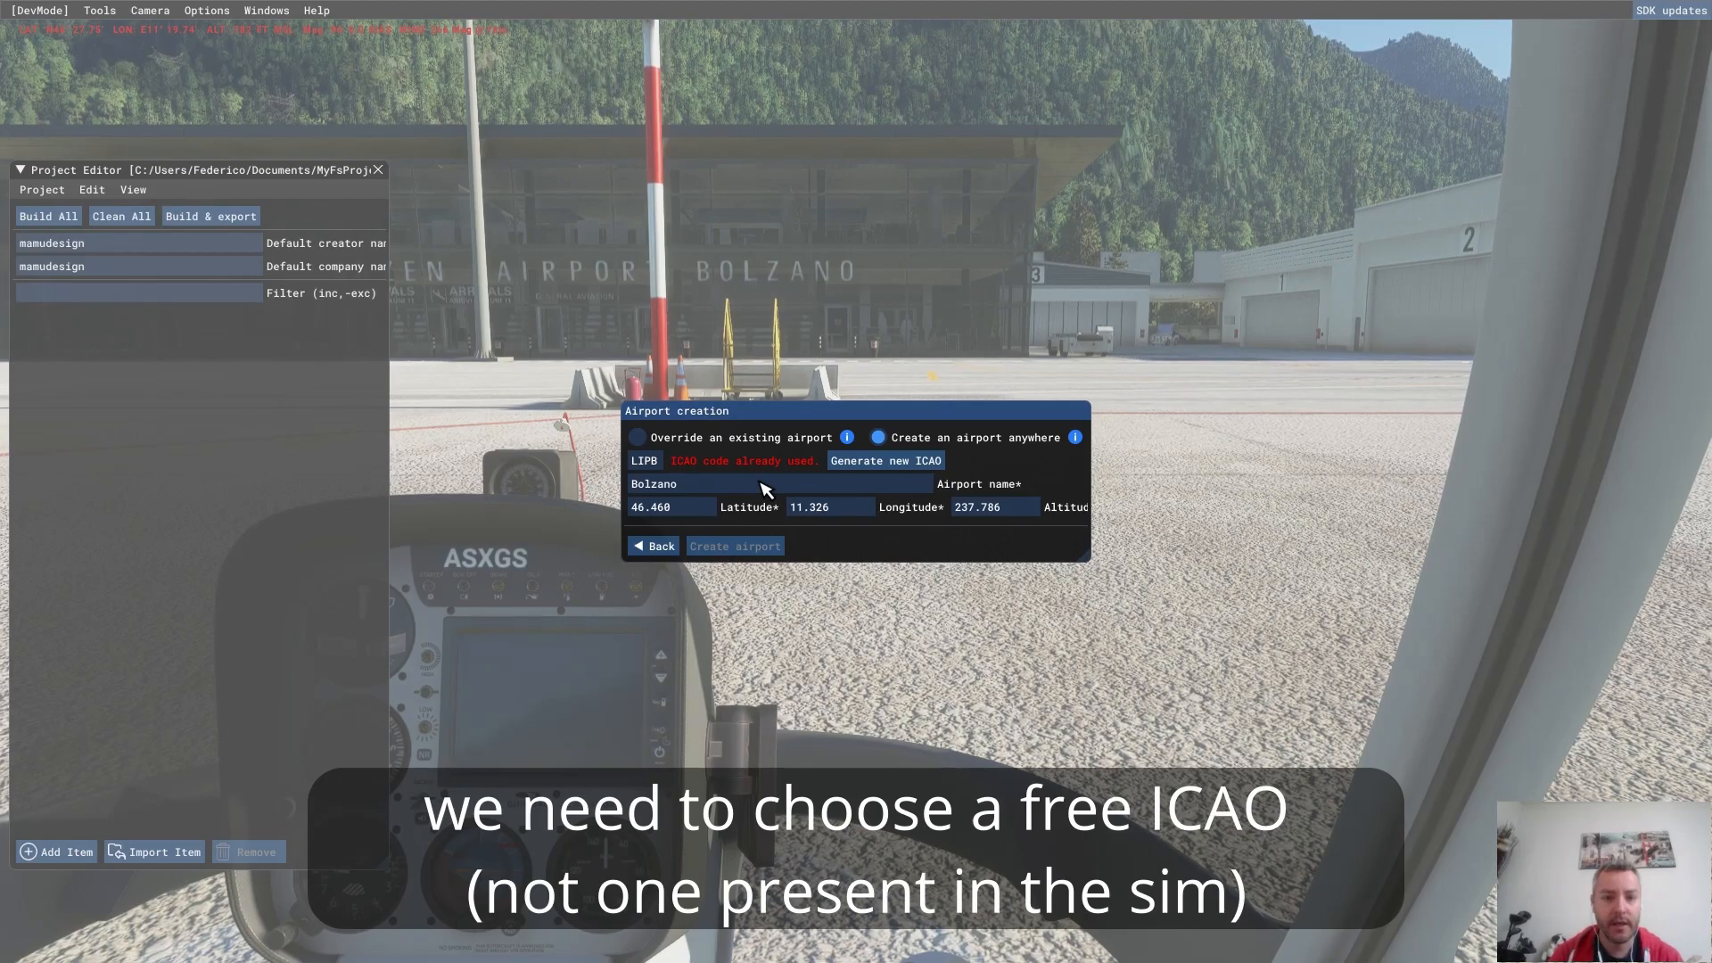
key(BackSpace)
key(BackSpace)
key(BackSpace)
key(BackSpace)
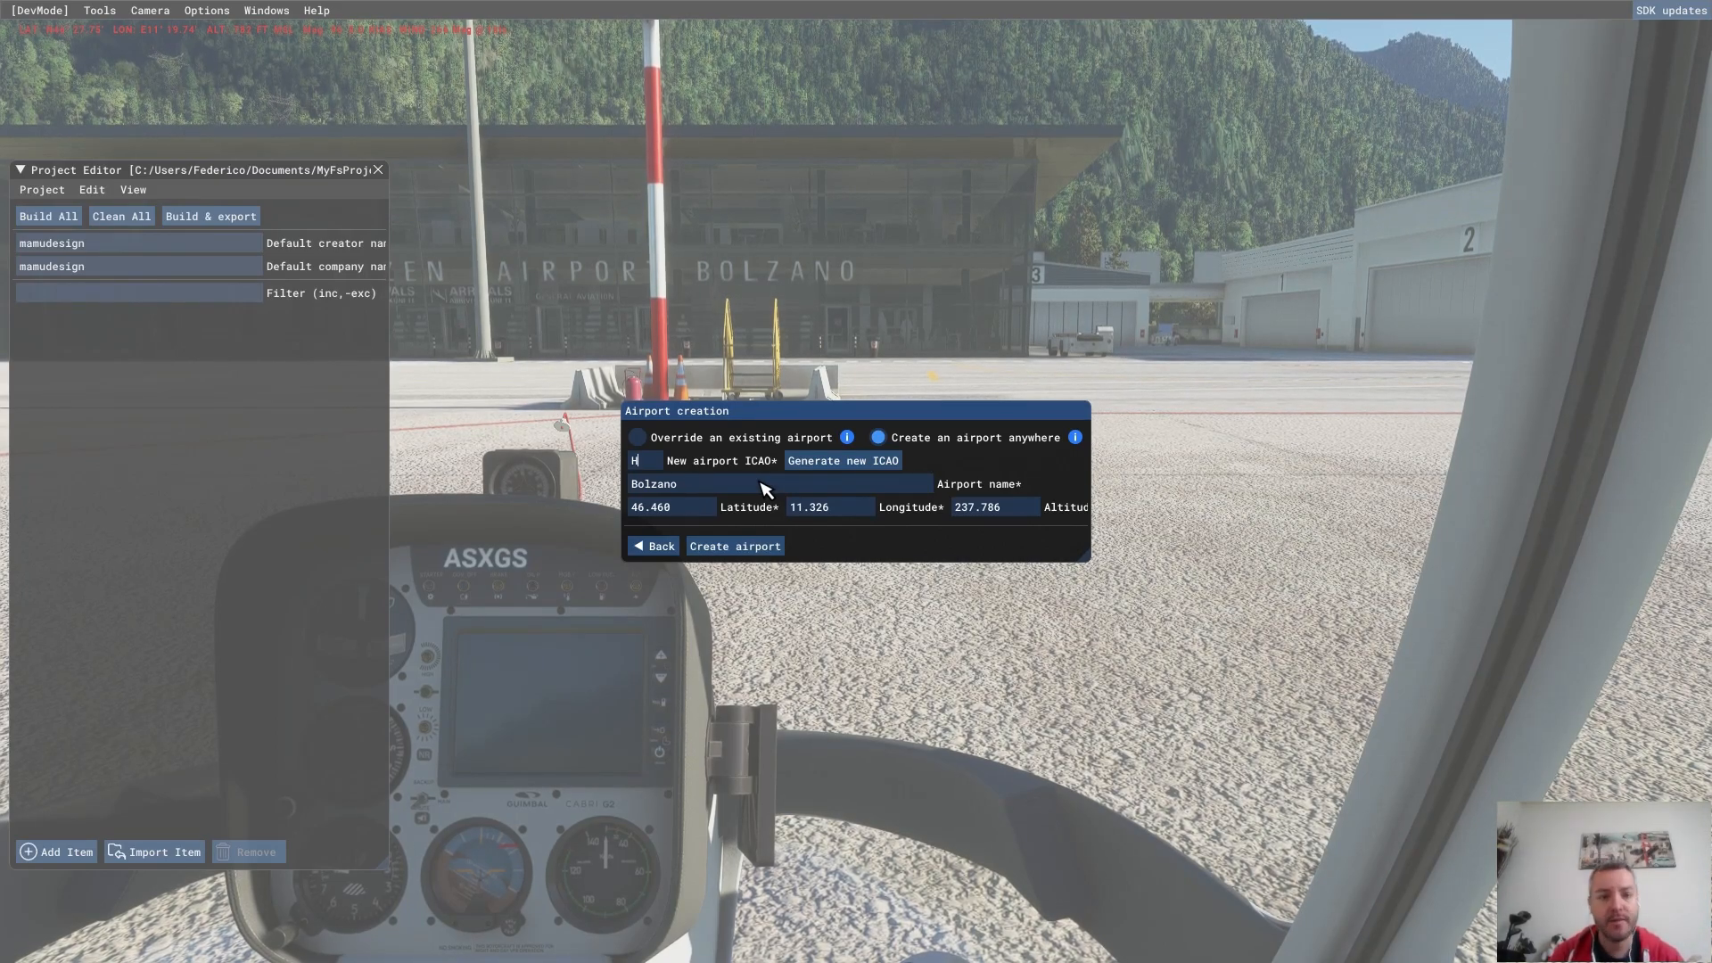
text(BOZE)
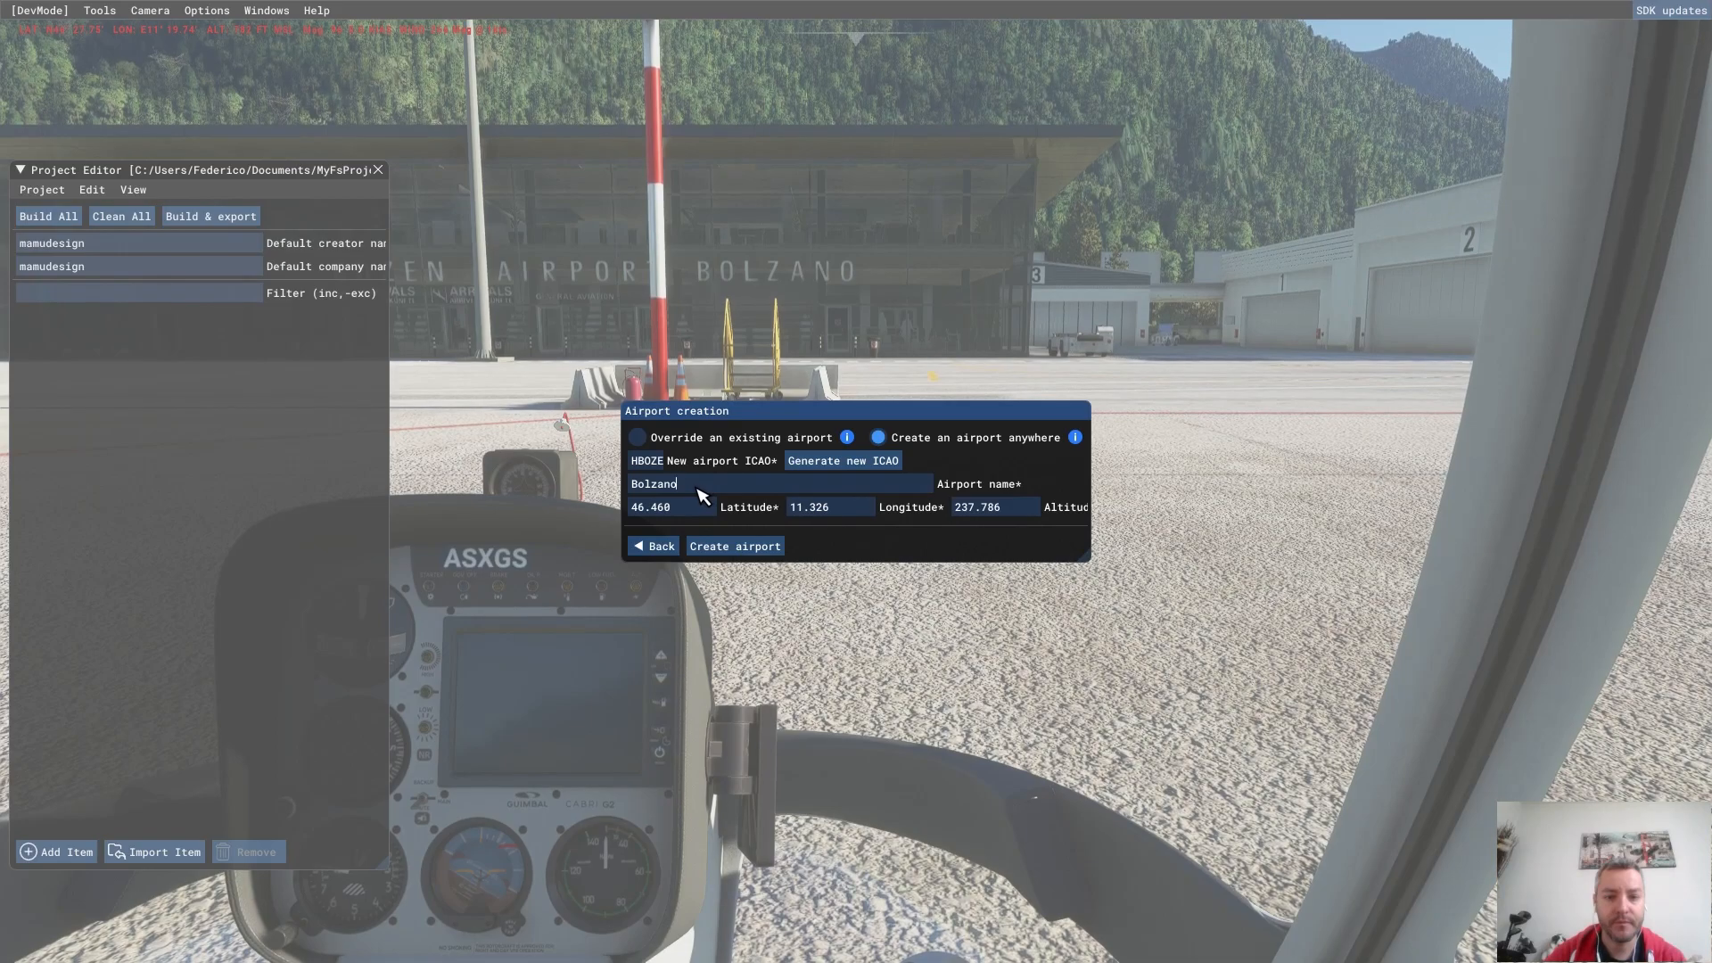
- Name the new airport Bozen Hospital and create it
key(BackSpace)
key(BackSpace)
key(BackSpace)
key(BackSpace)
key(BackSpace)
text(zen)
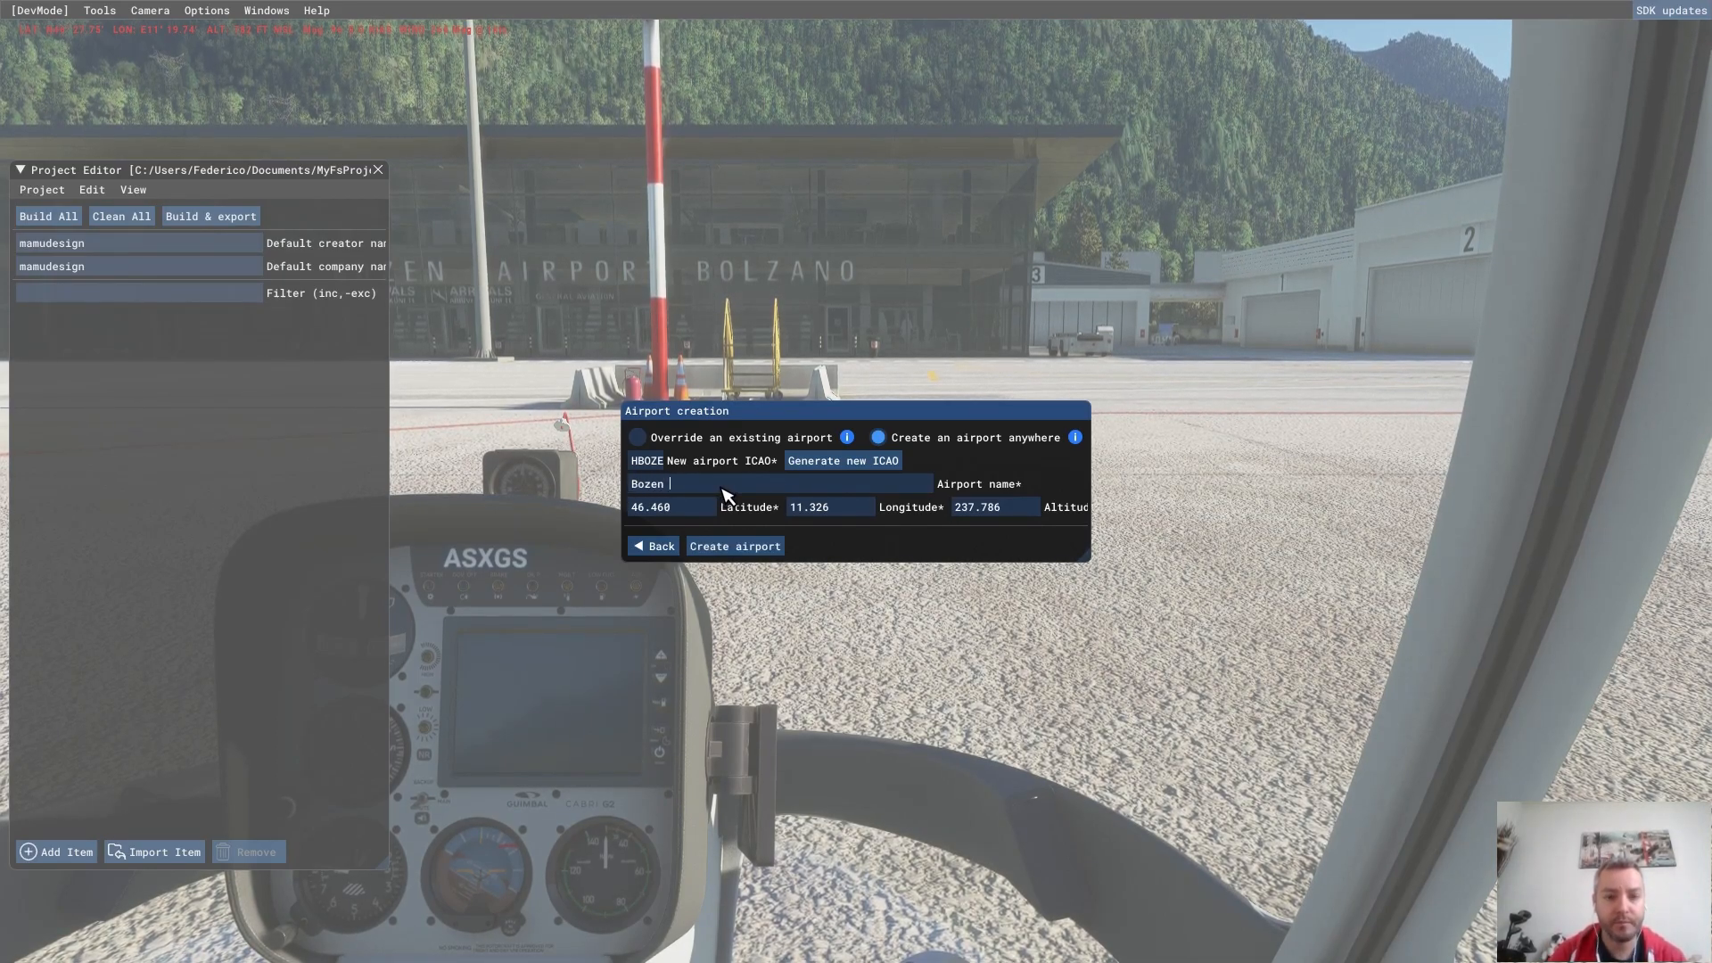
text( hospi)
key(BackSpace)
key(BackSpace)
key(BackSpace)
key(BackSpace)
key(BackSpace)
text(HHo)
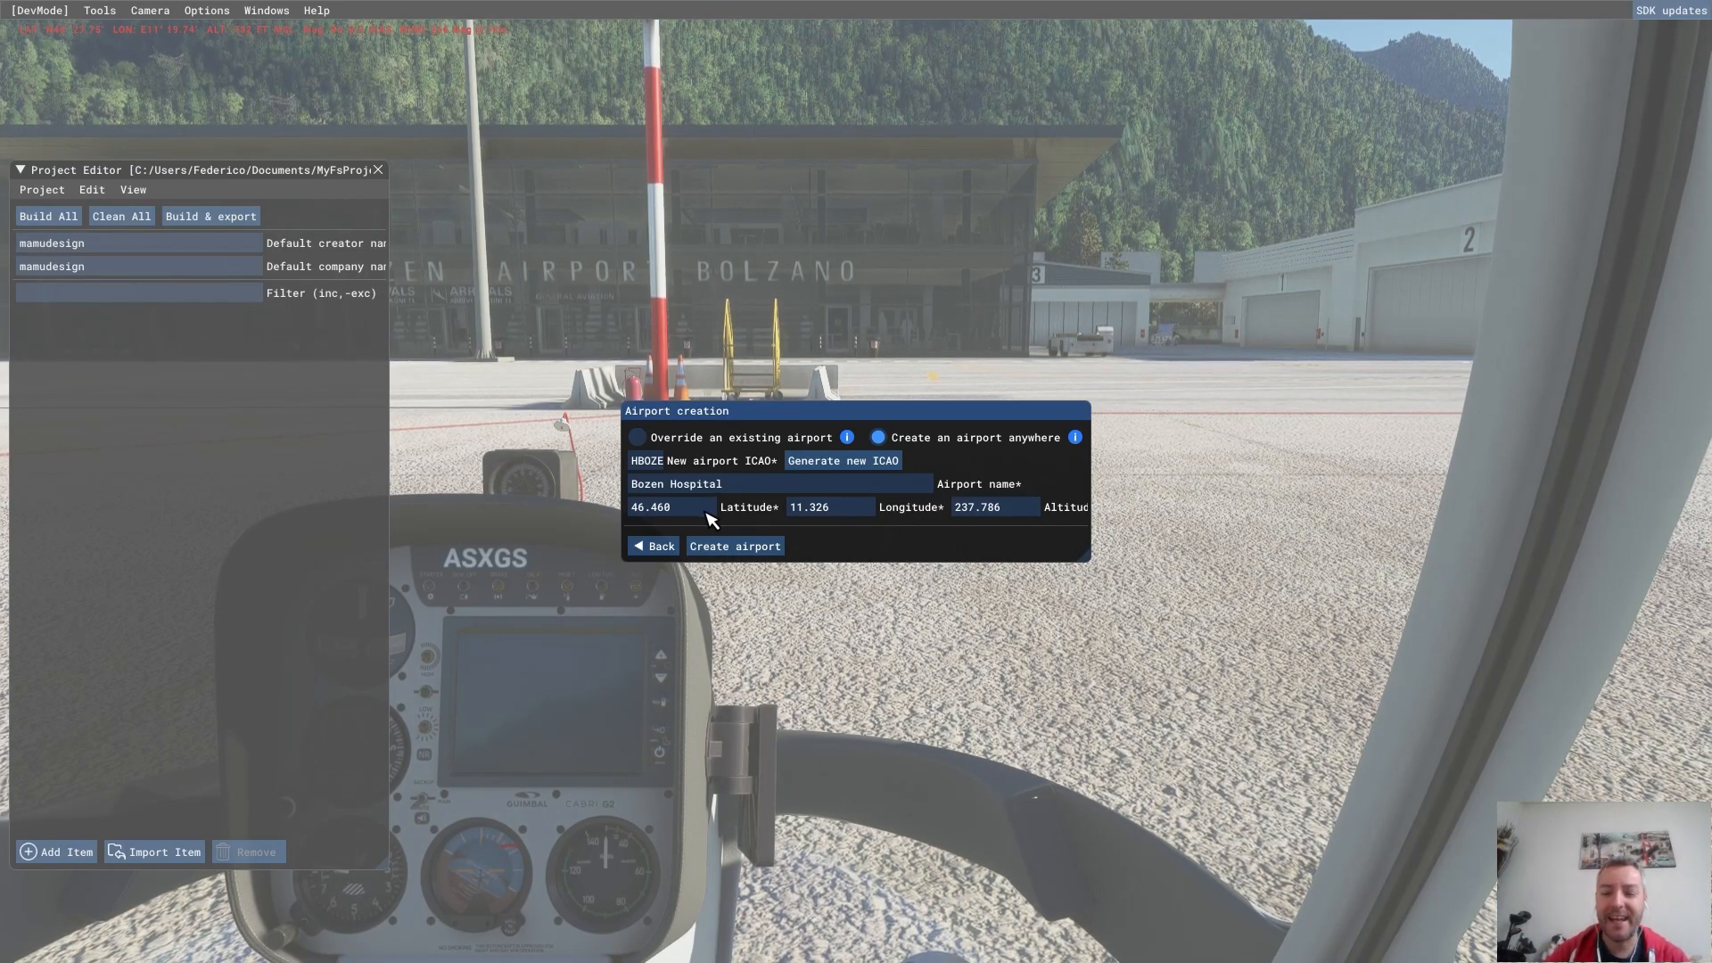
click(733, 547)
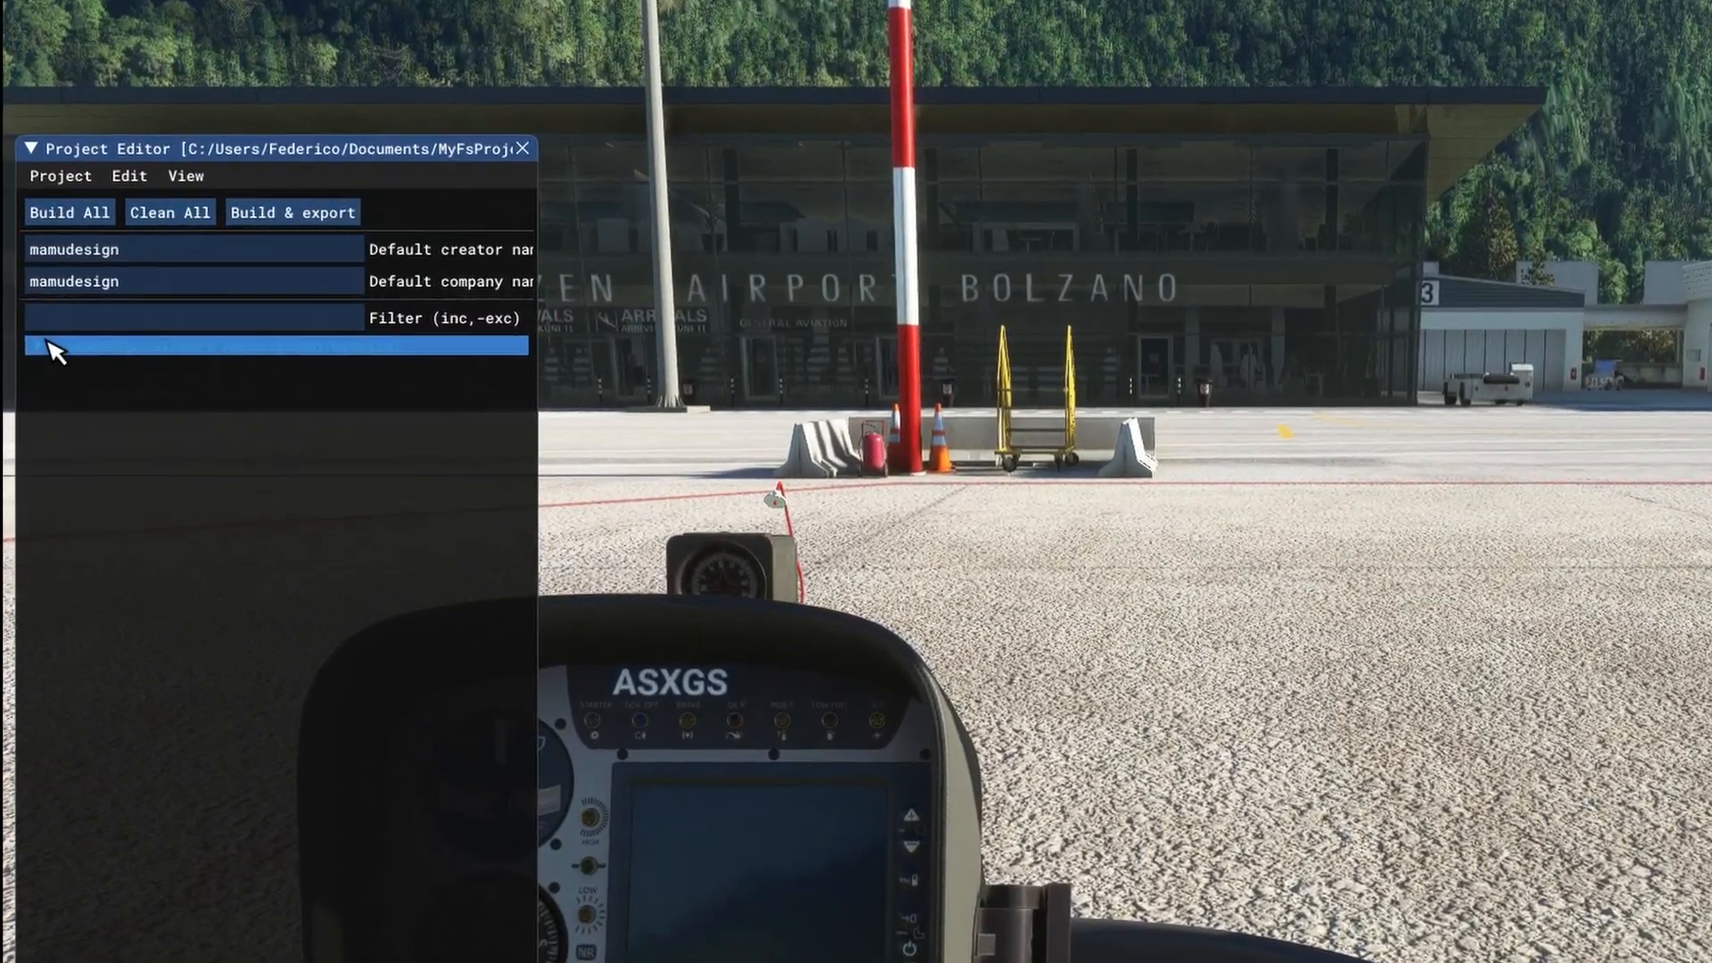
- Open the scenery asset group in the Inspector and rename it bozen-placement
click(48, 341)
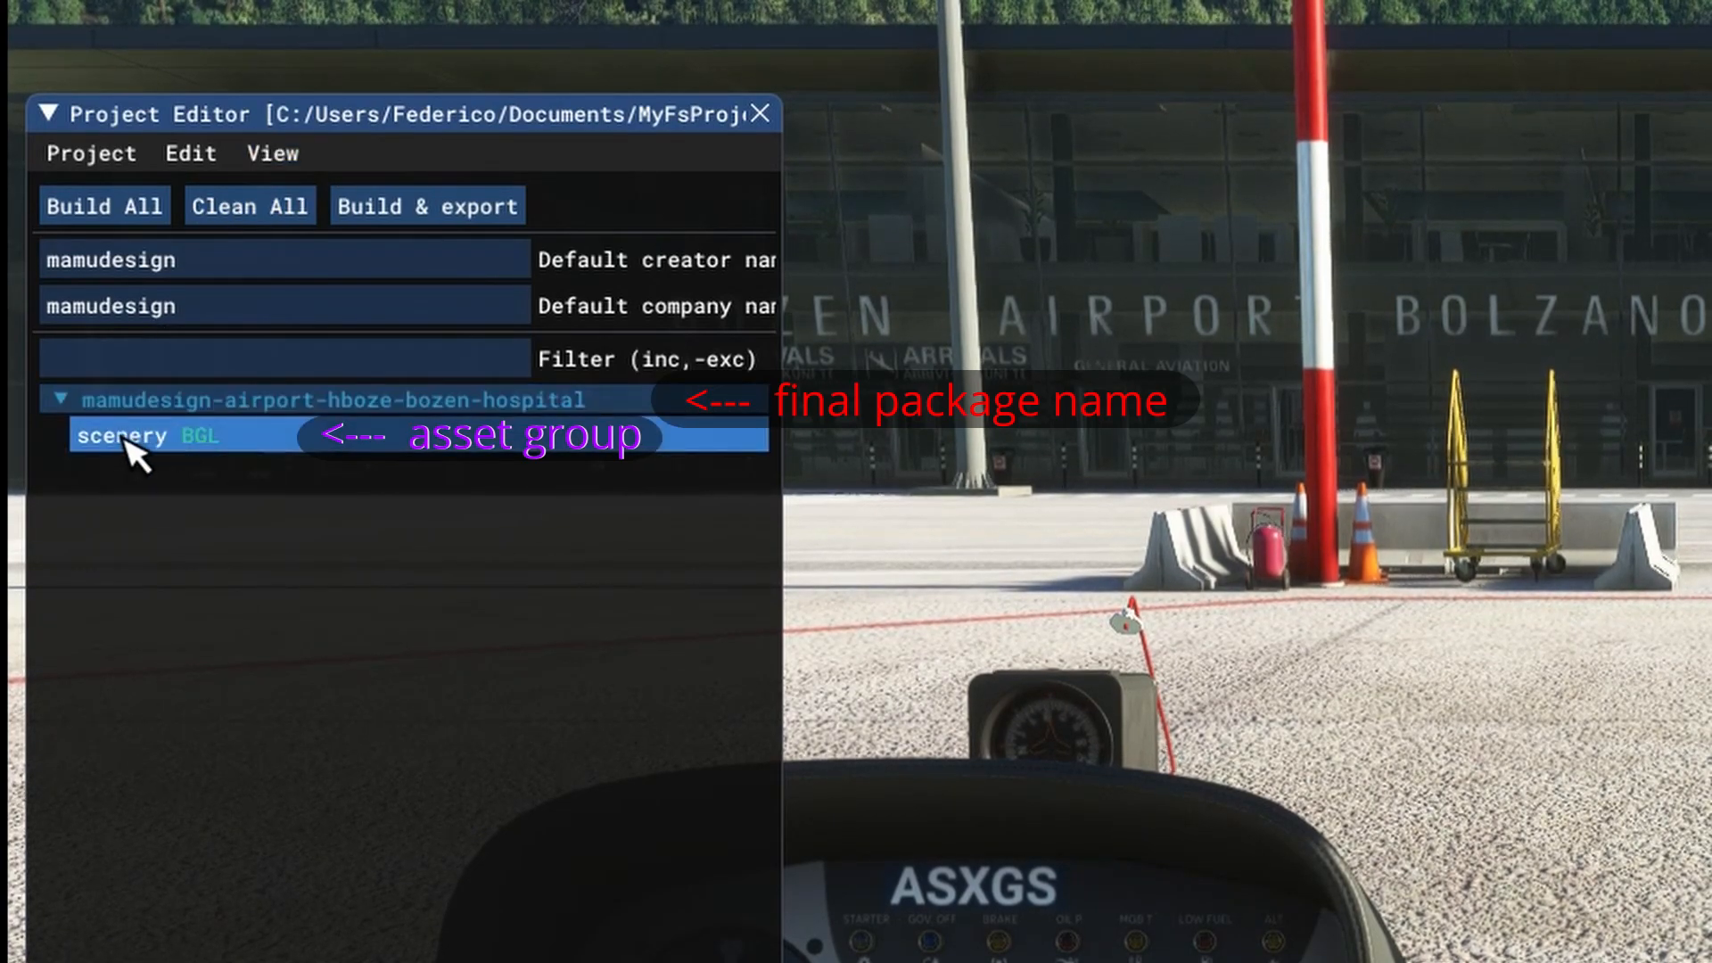
click(273, 154)
click(305, 204)
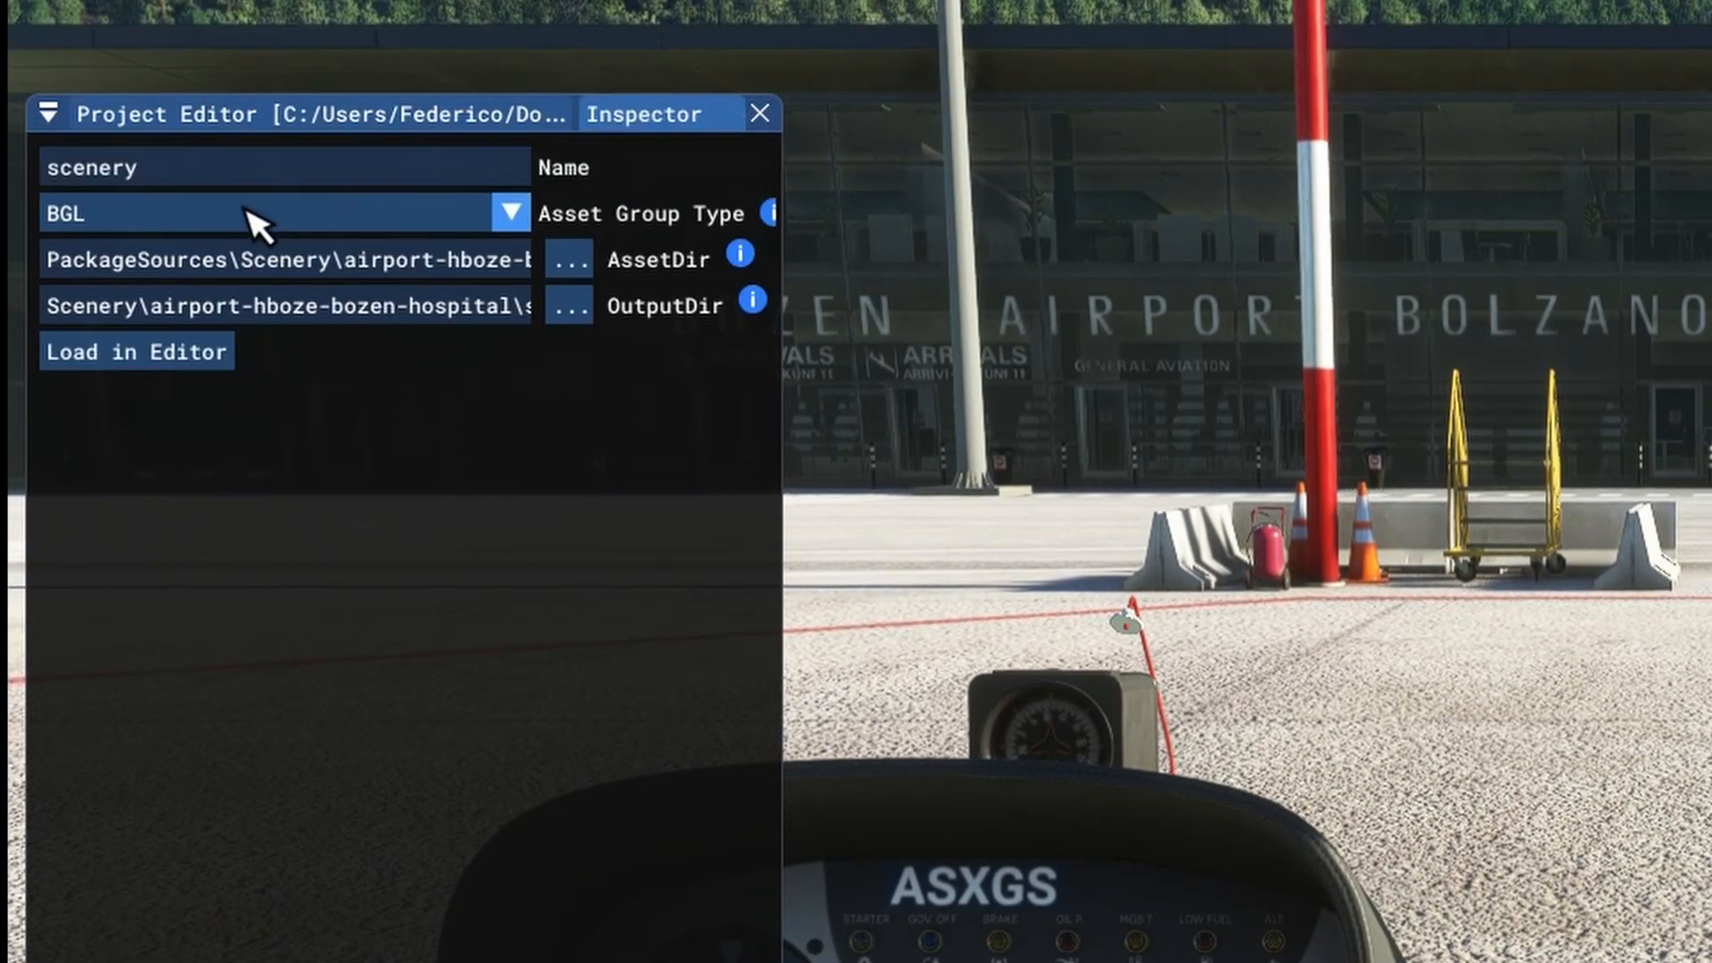
drag(210, 179, 39, 145)
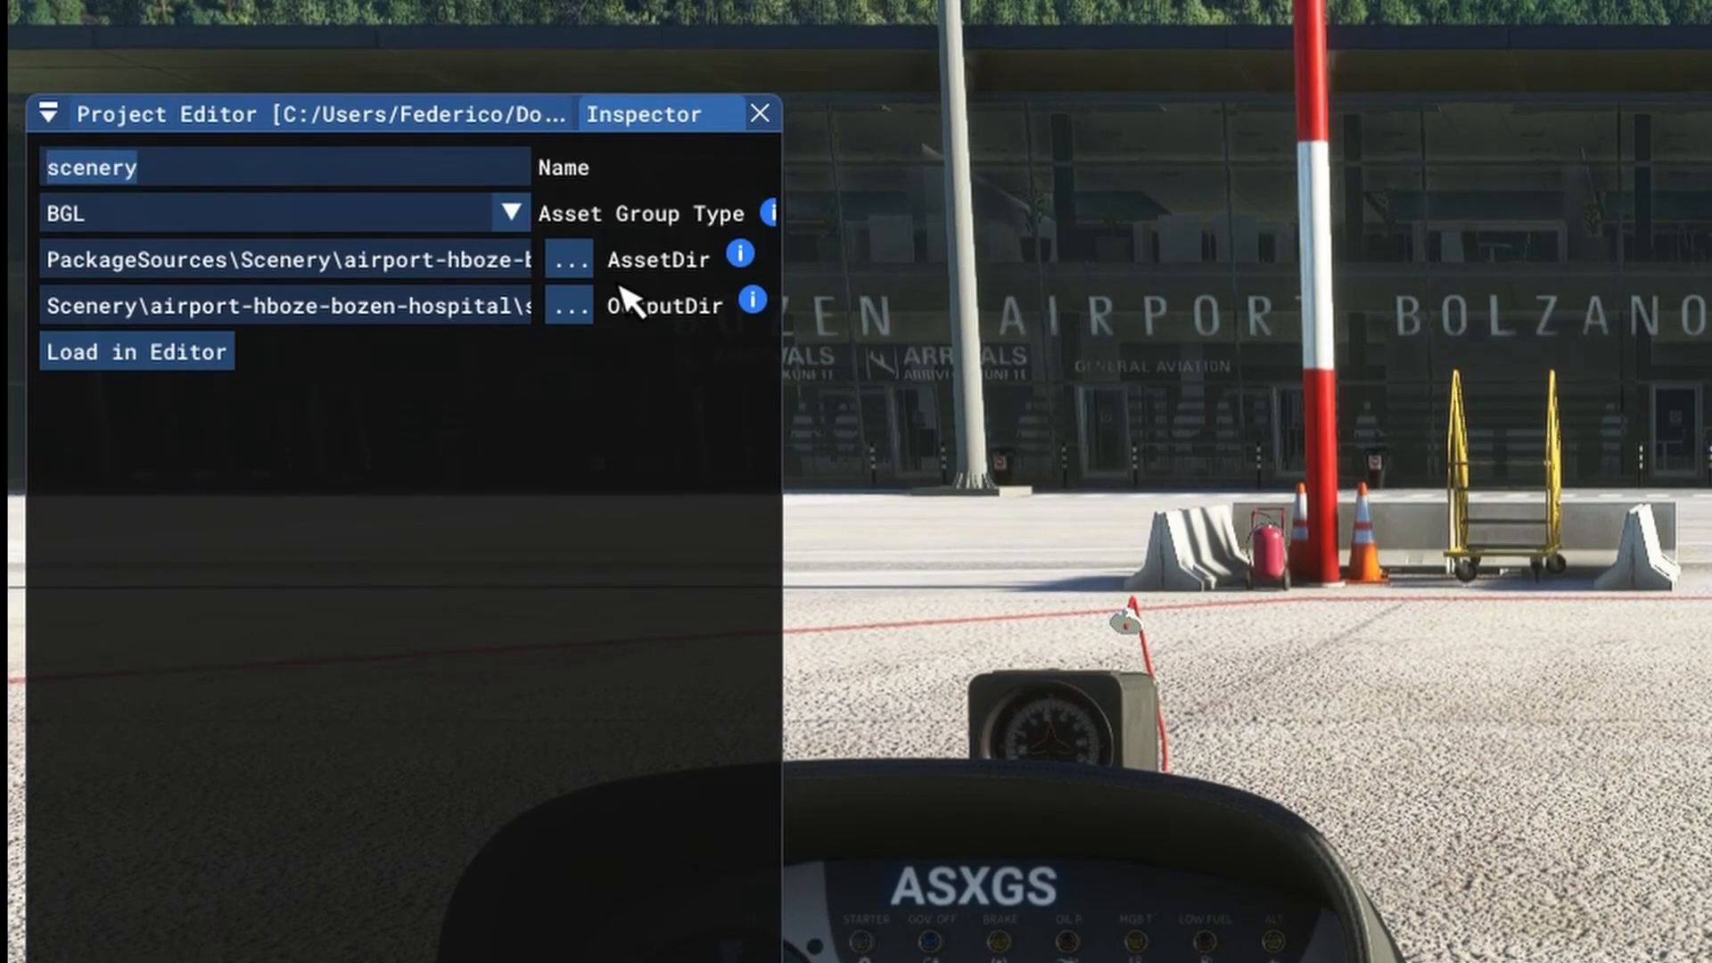
text(bozen-p)
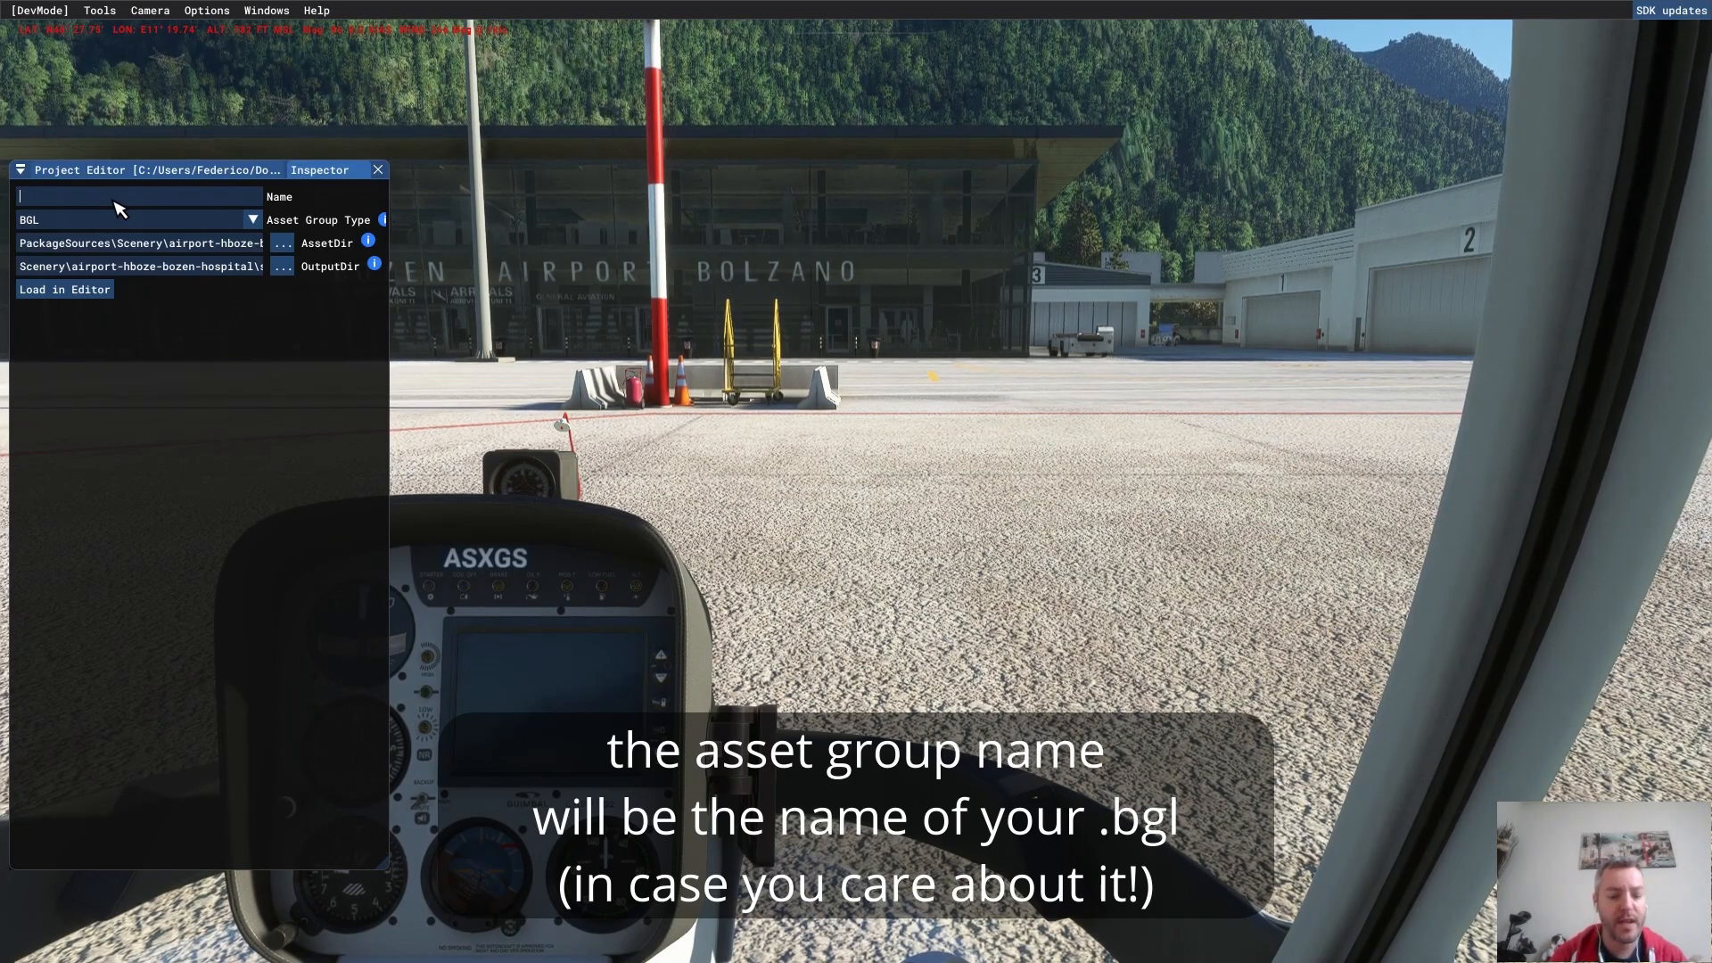
text(n)
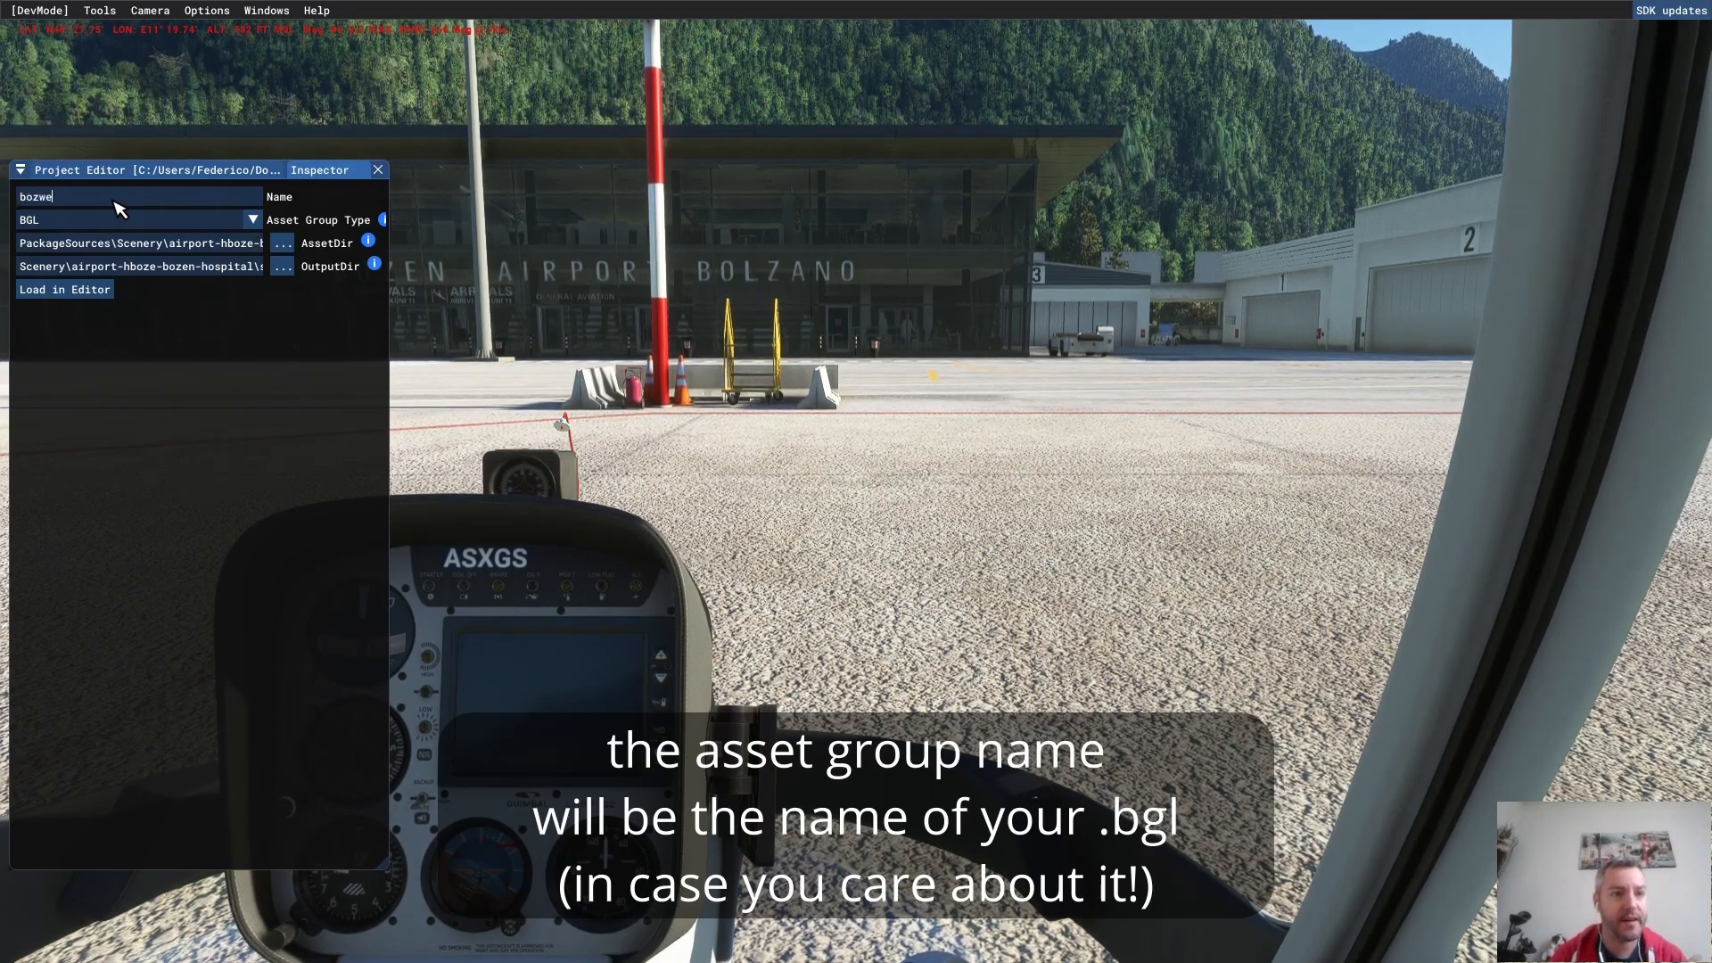
key(BackSpace)
text(en-placement)
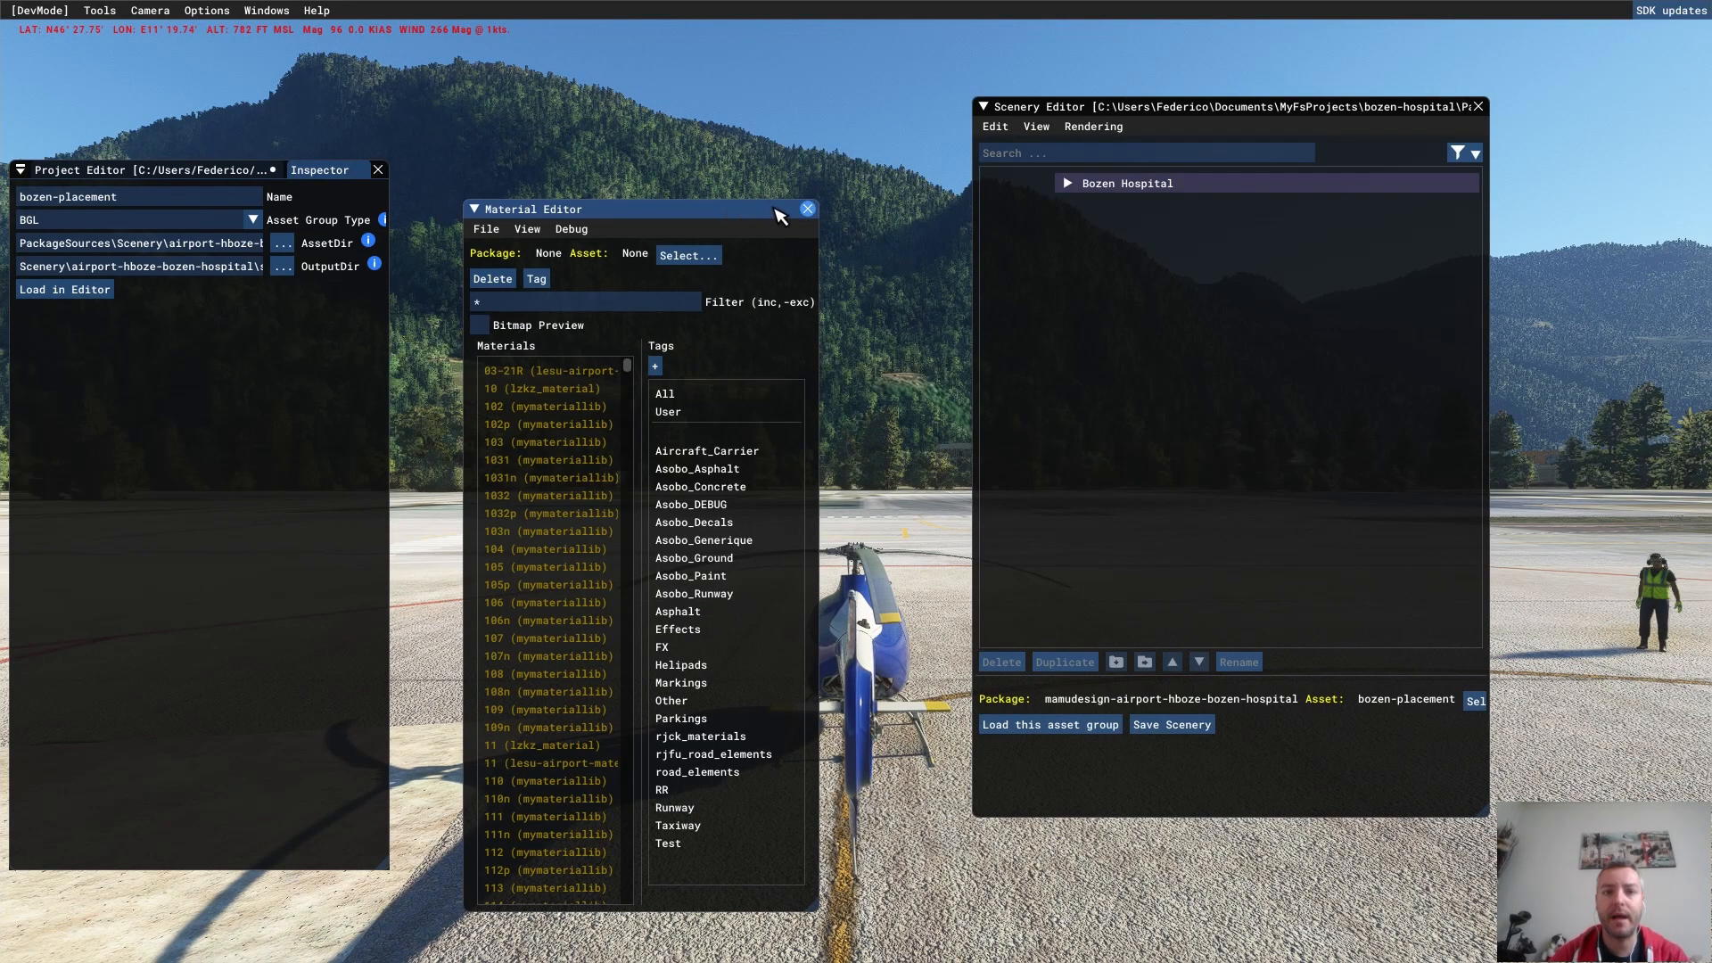
- Close the Material Editor and open the Scenery Editor's Objects window, keeping the scenery tree in front
drag(781, 214, 827, 214)
click(856, 210)
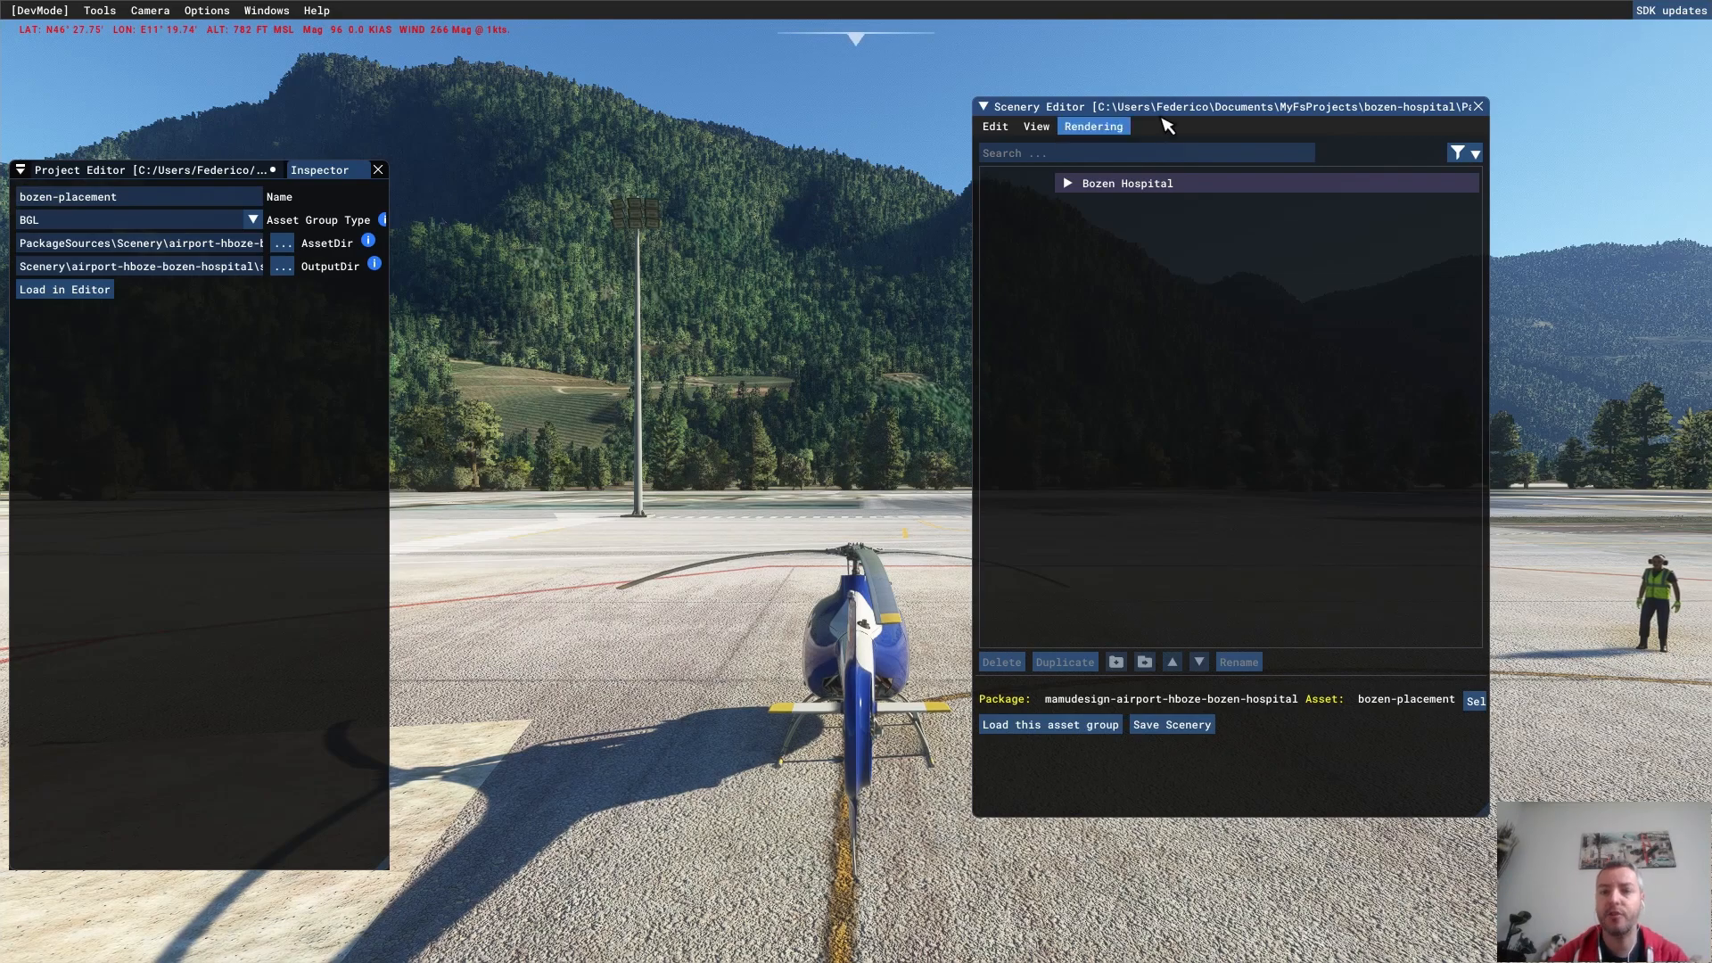
drag(1097, 108, 1002, 117)
click(944, 134)
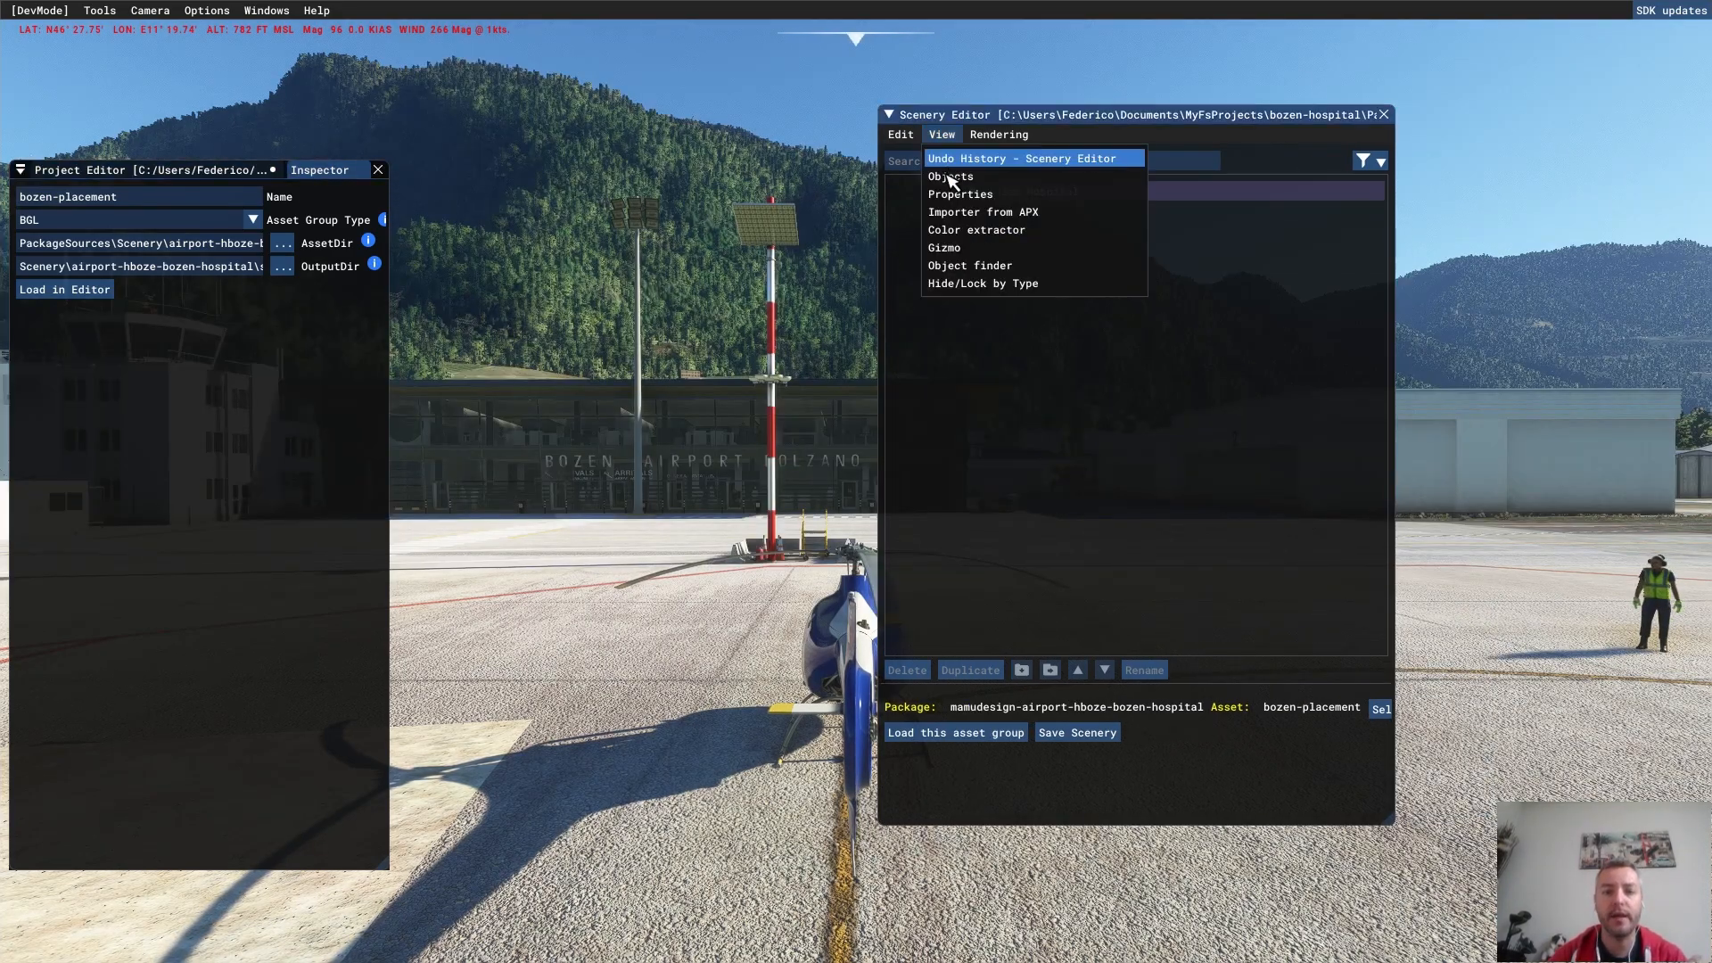
click(951, 178)
click(1156, 119)
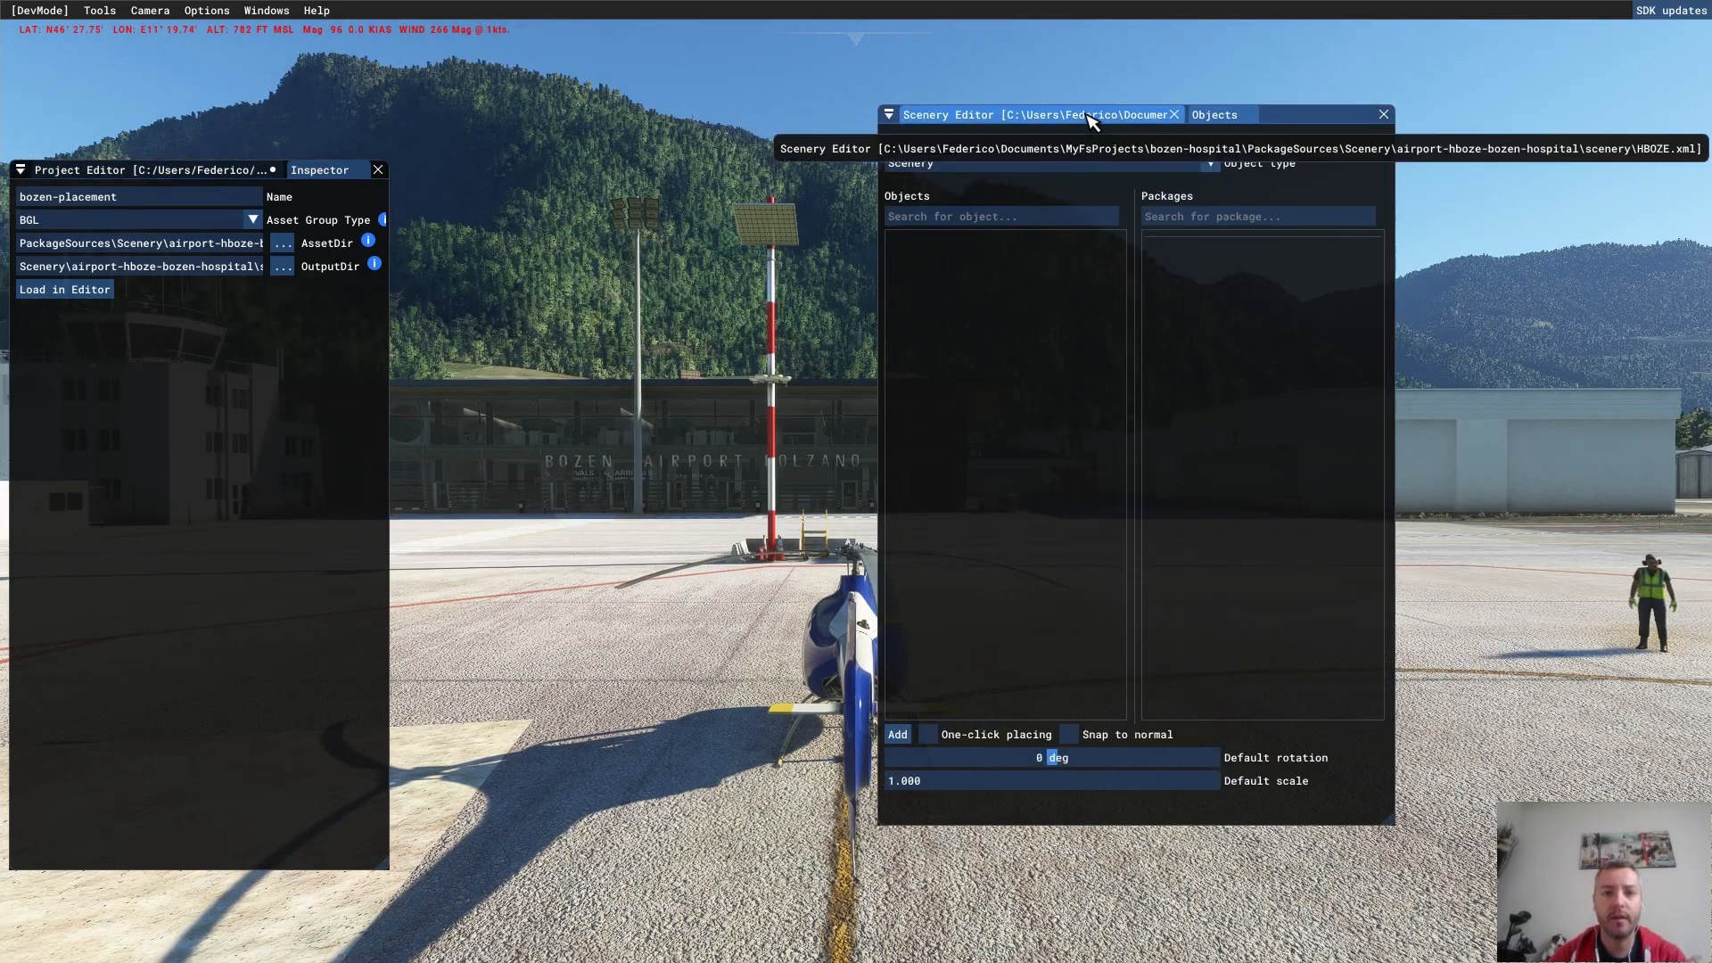
- Select the Bozen Hospital airport and move it from Bolzano airport across the valley towards the city
click(981, 195)
click(974, 192)
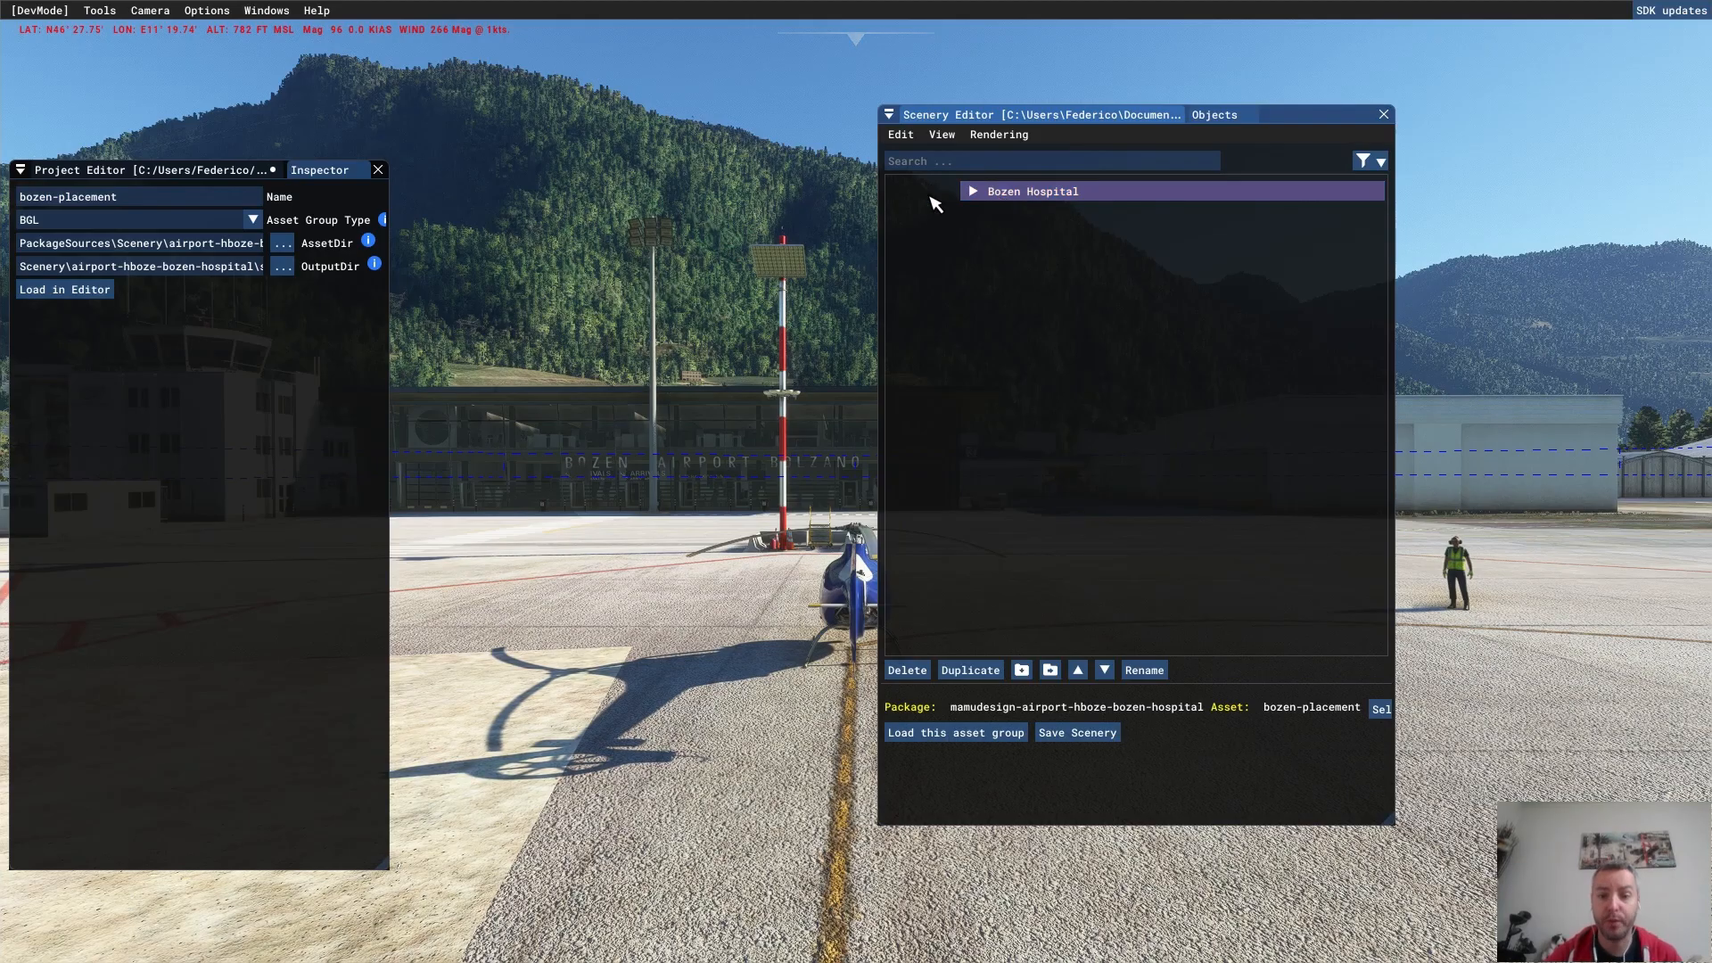
right_drag(700, 498, 741, 730)
scroll(739, 687, down, 3)
scroll(730, 696, down, 3)
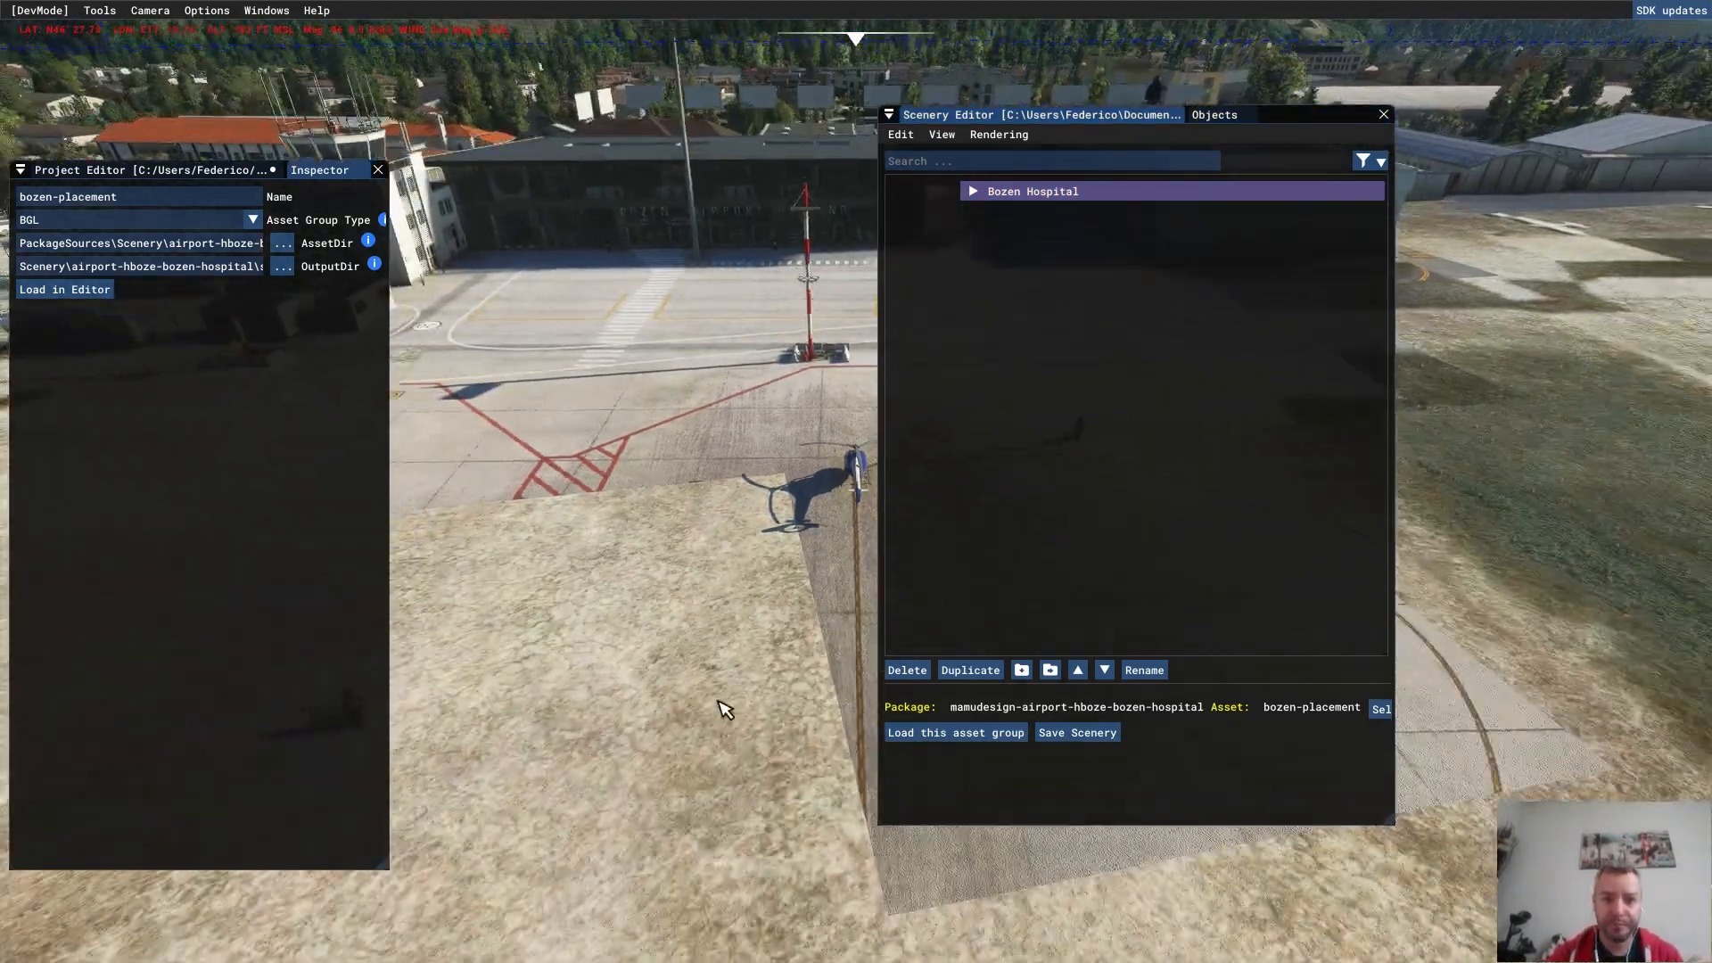
right_drag(752, 497, 749, 799)
scroll(758, 753, down, 3)
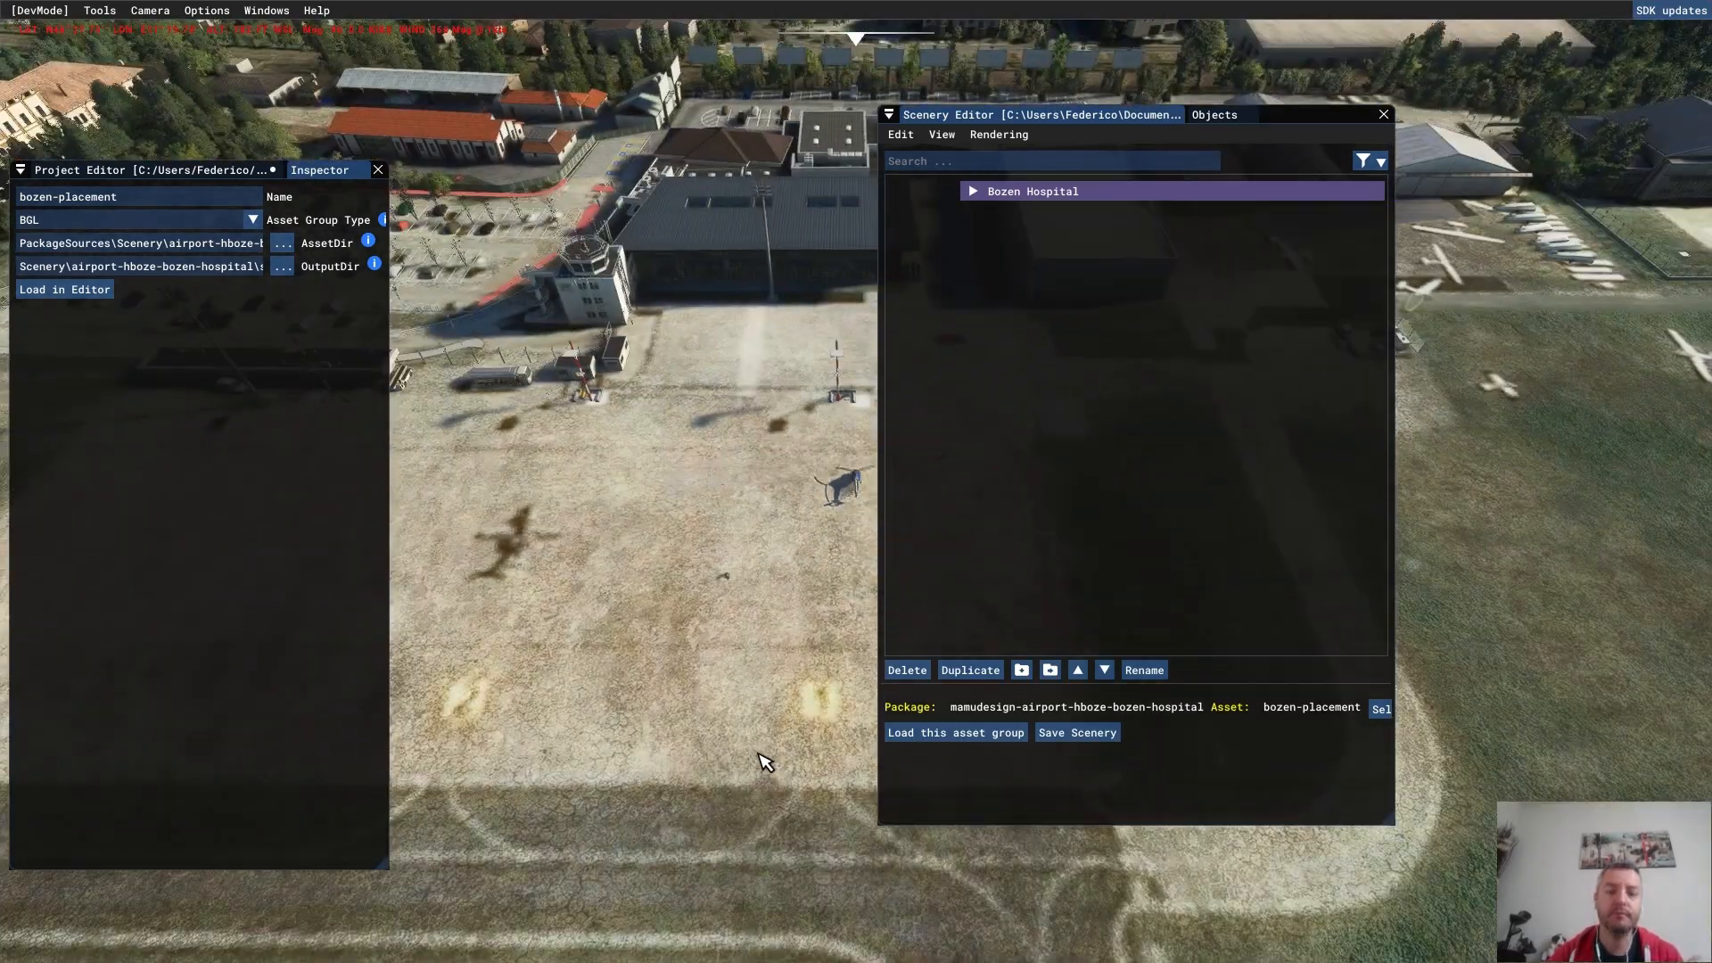
scroll(763, 762, down, 6)
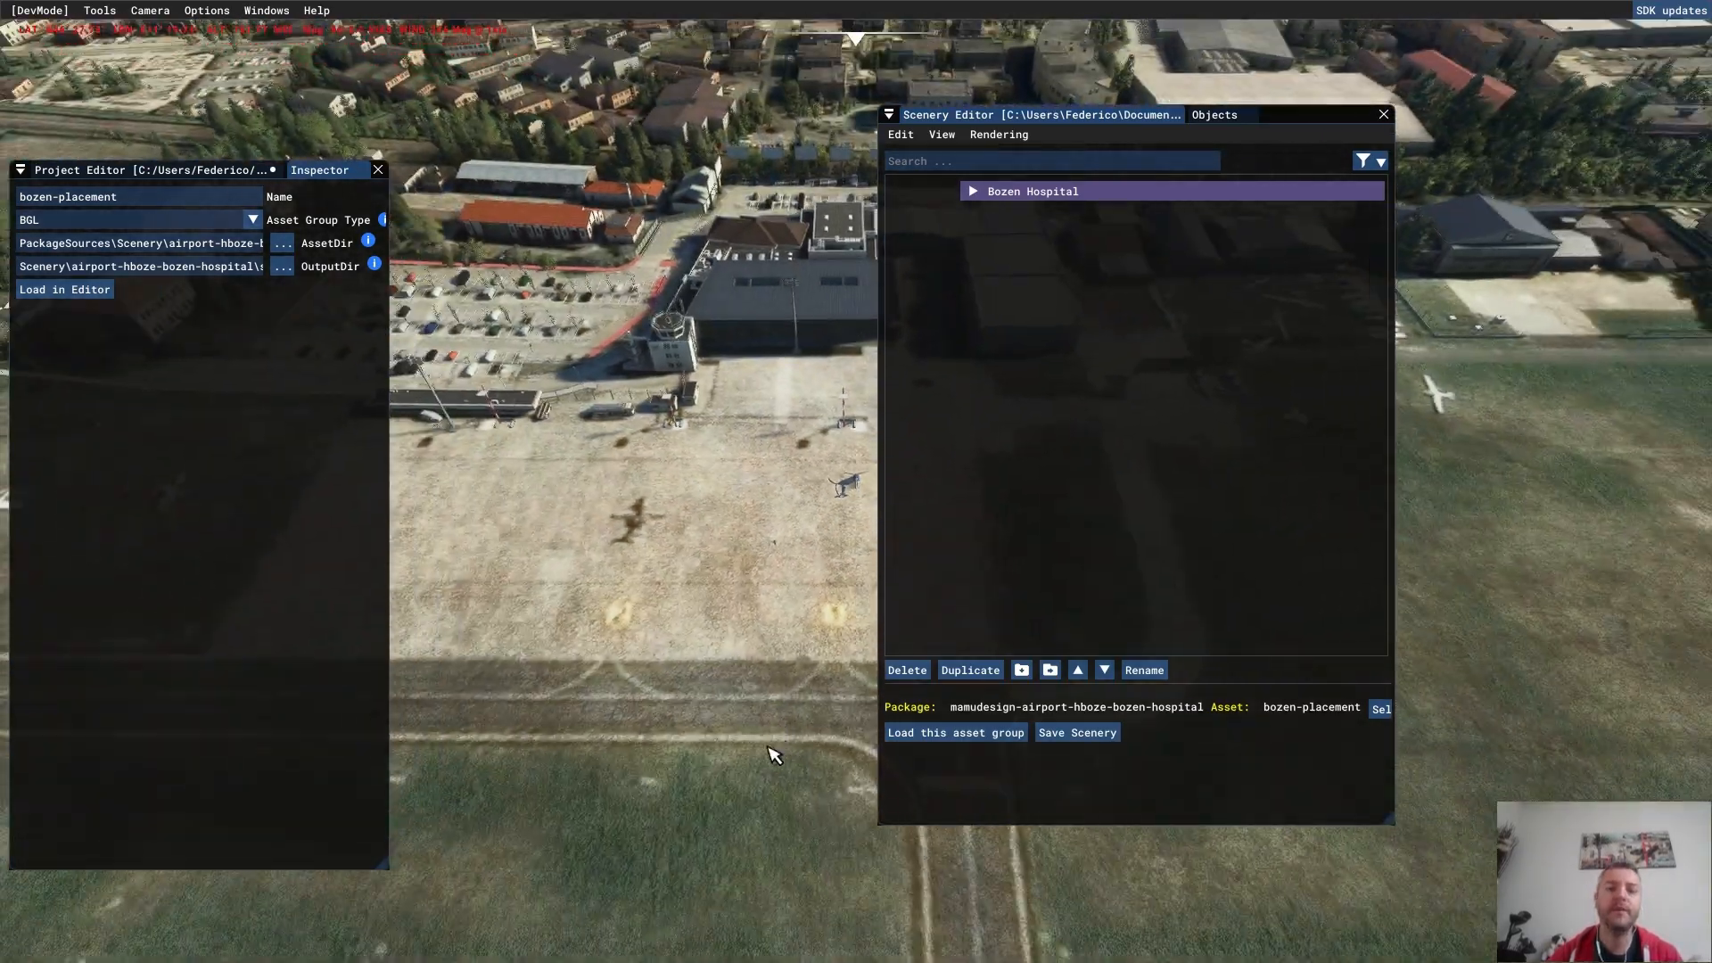
scroll(747, 678, down, 5)
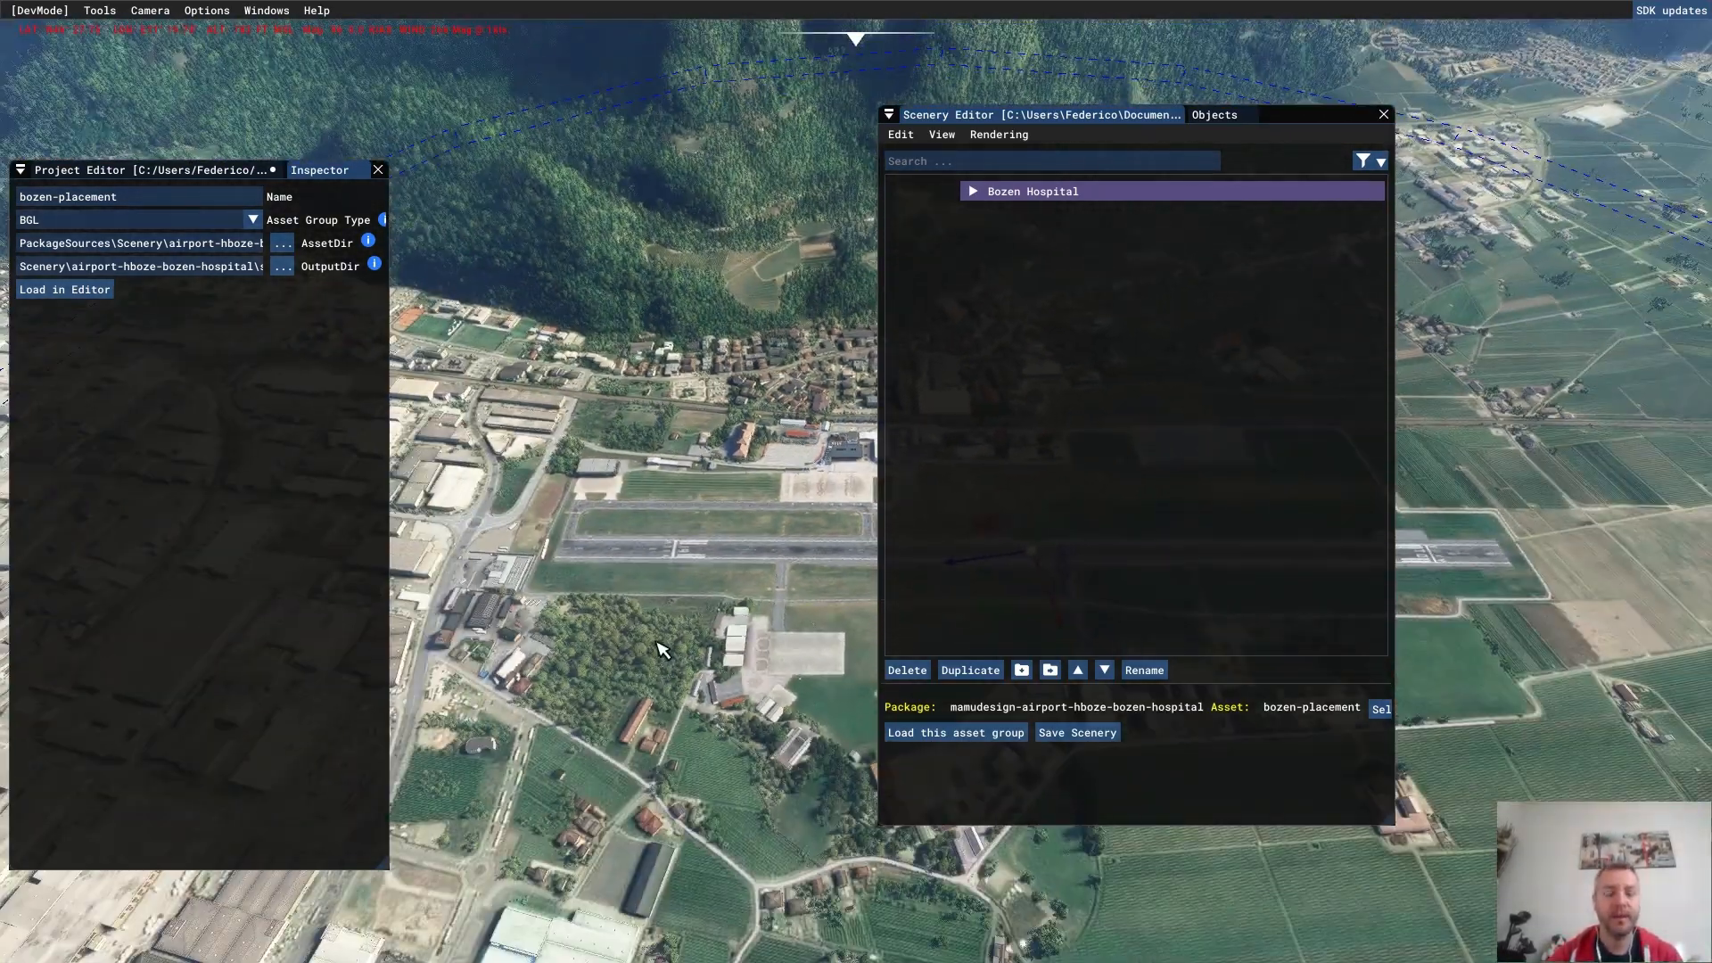
right_drag(660, 347, 659, 437)
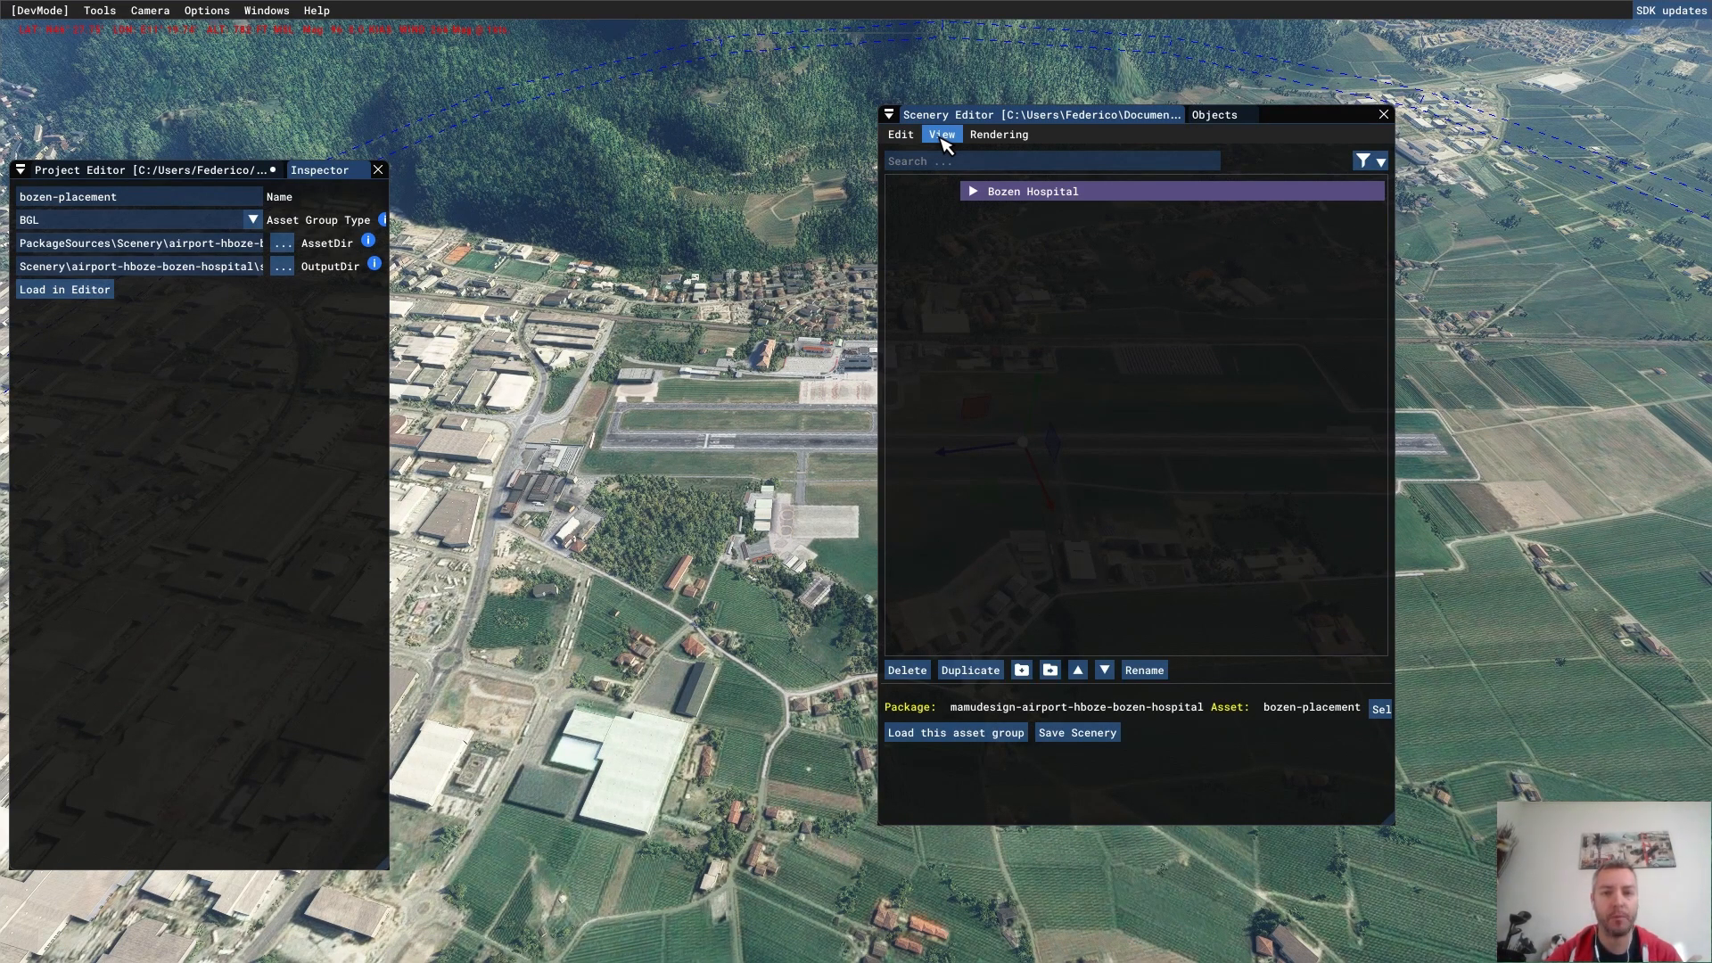
click(943, 135)
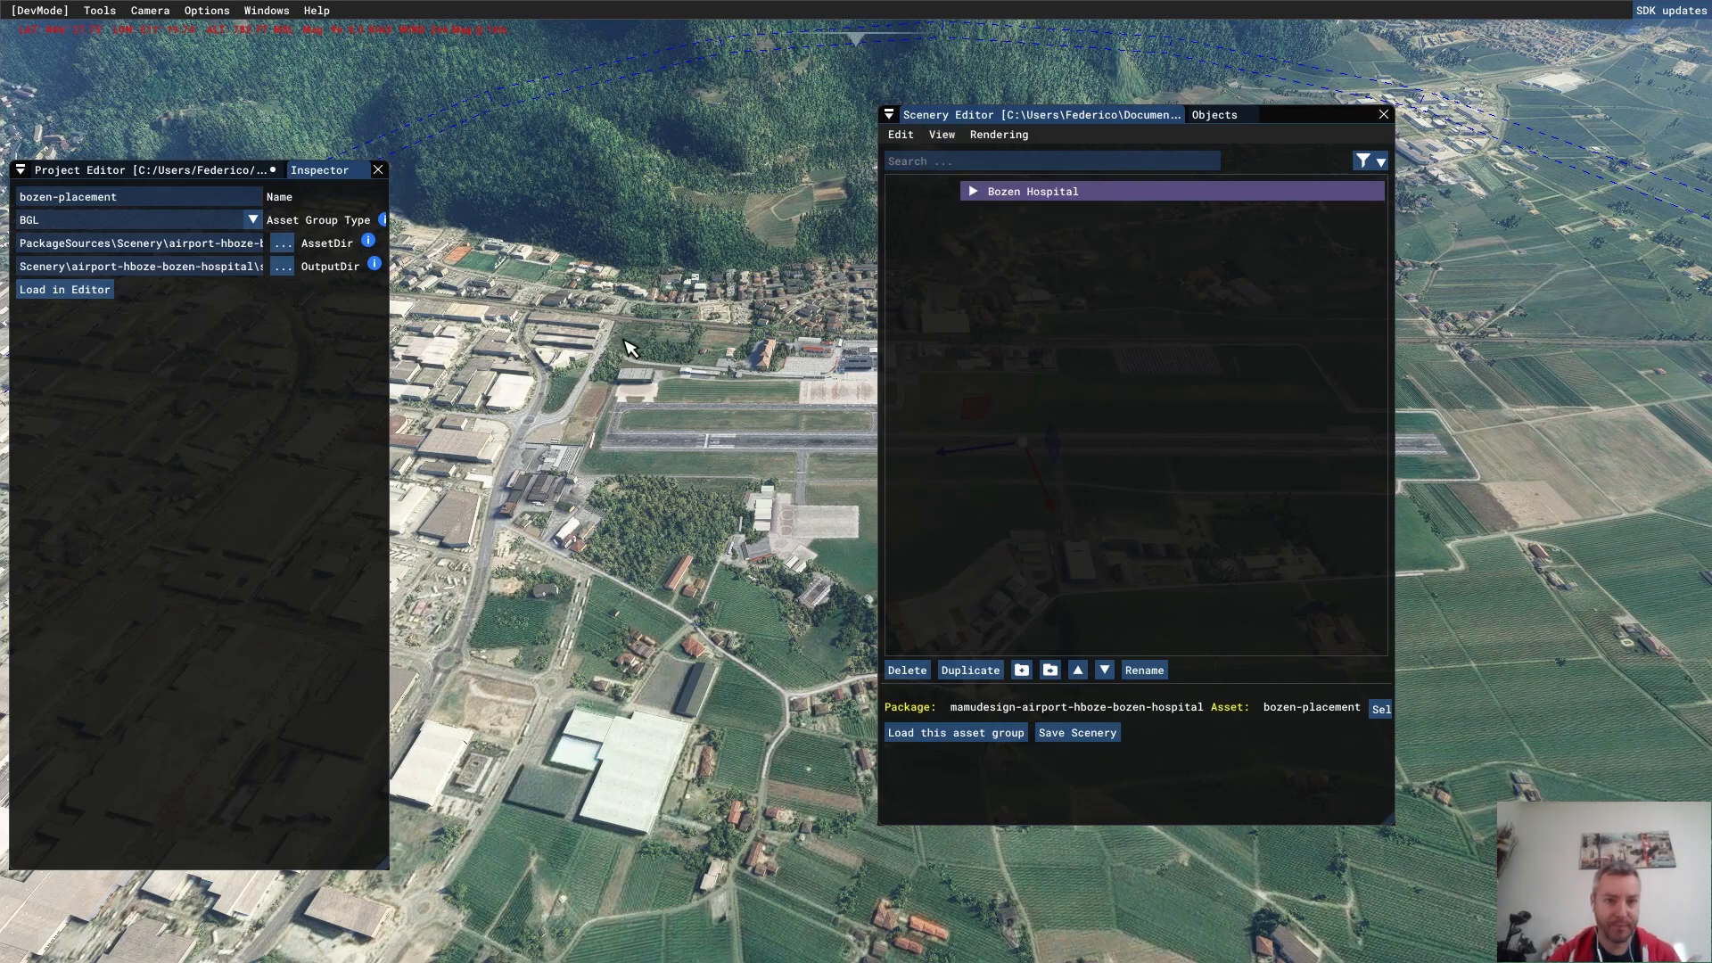
click(959, 195)
drag(1121, 383, 1372, 378)
scroll(818, 651, down, 3)
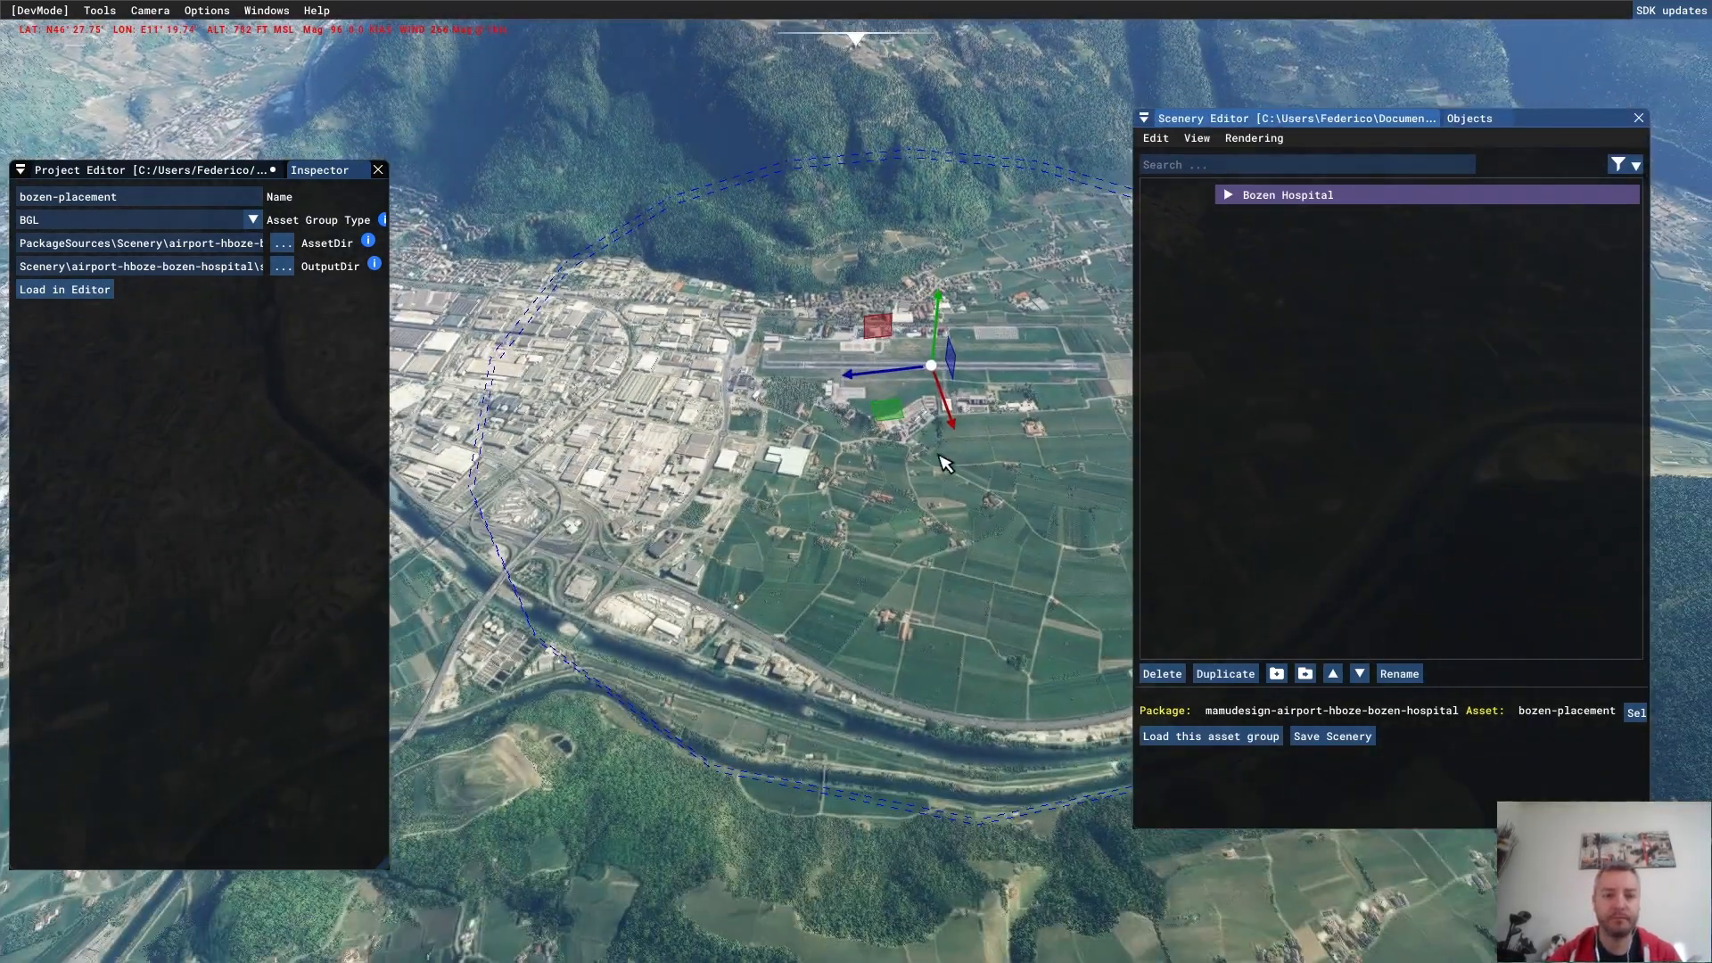
right_drag(943, 463, 1000, 536)
drag(1083, 491, 386, 328)
right_drag(386, 329, 1209, 506)
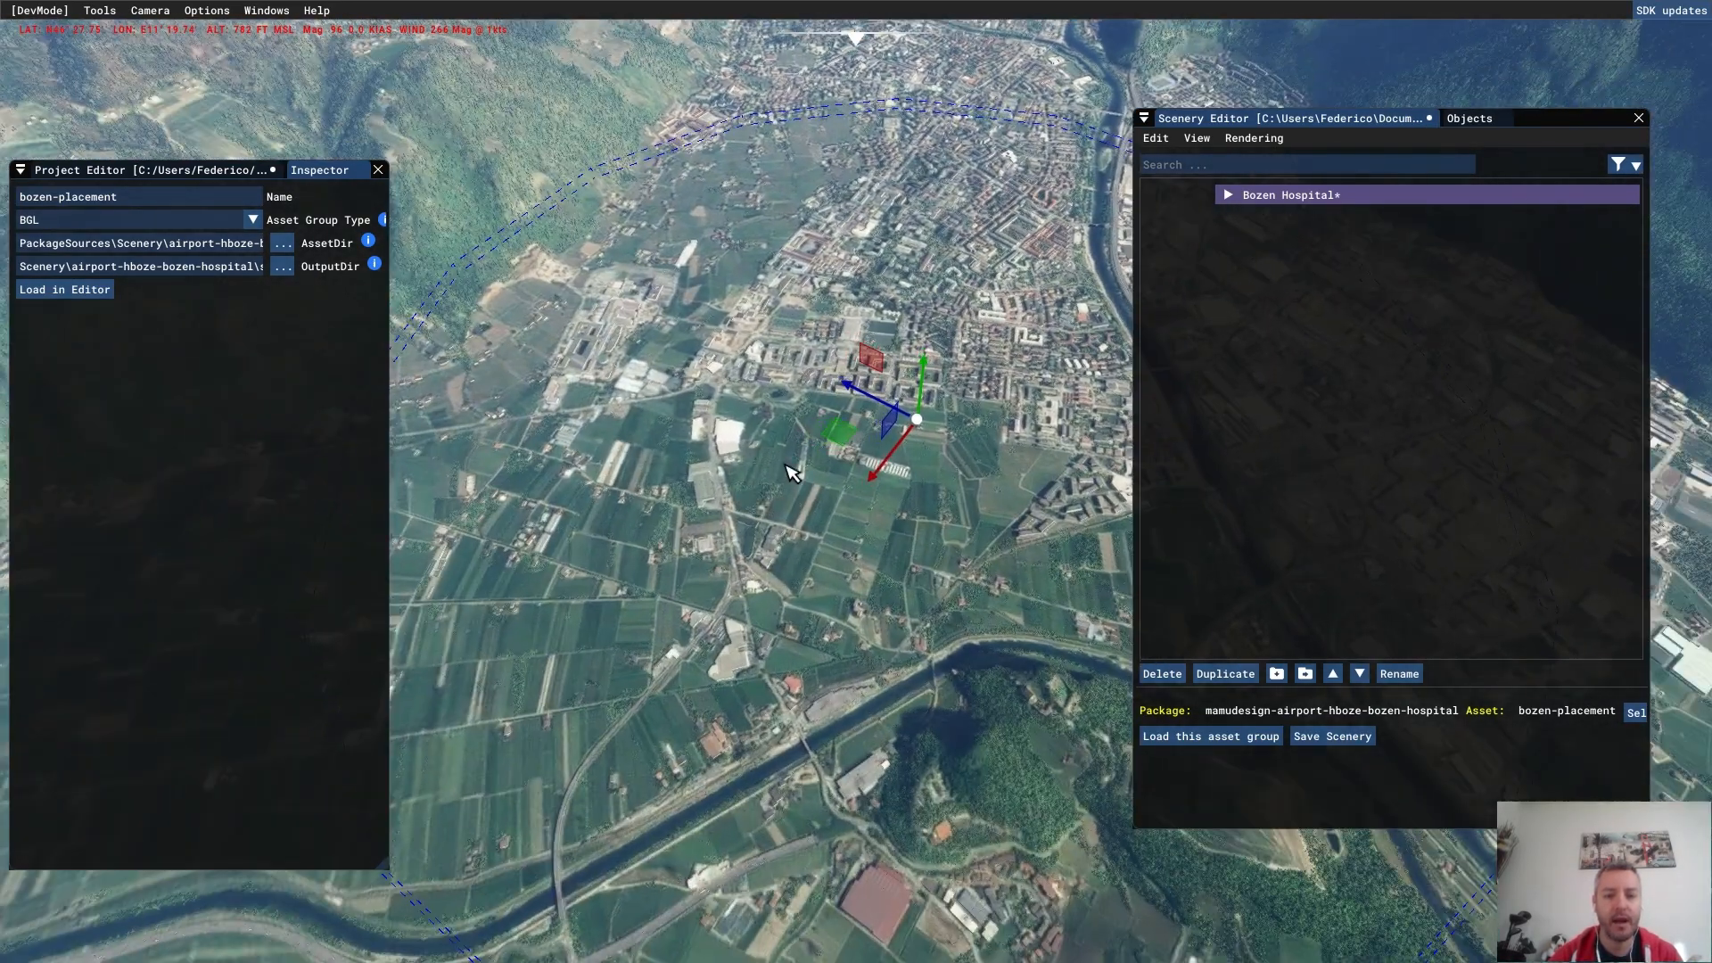
- Move the Bozen Hospital airport's reference point onto the hospital complex at the edge of the city
drag(831, 435, 539, 346)
key(w)
right_drag(539, 346, 803, 604)
key(w)
key(s)
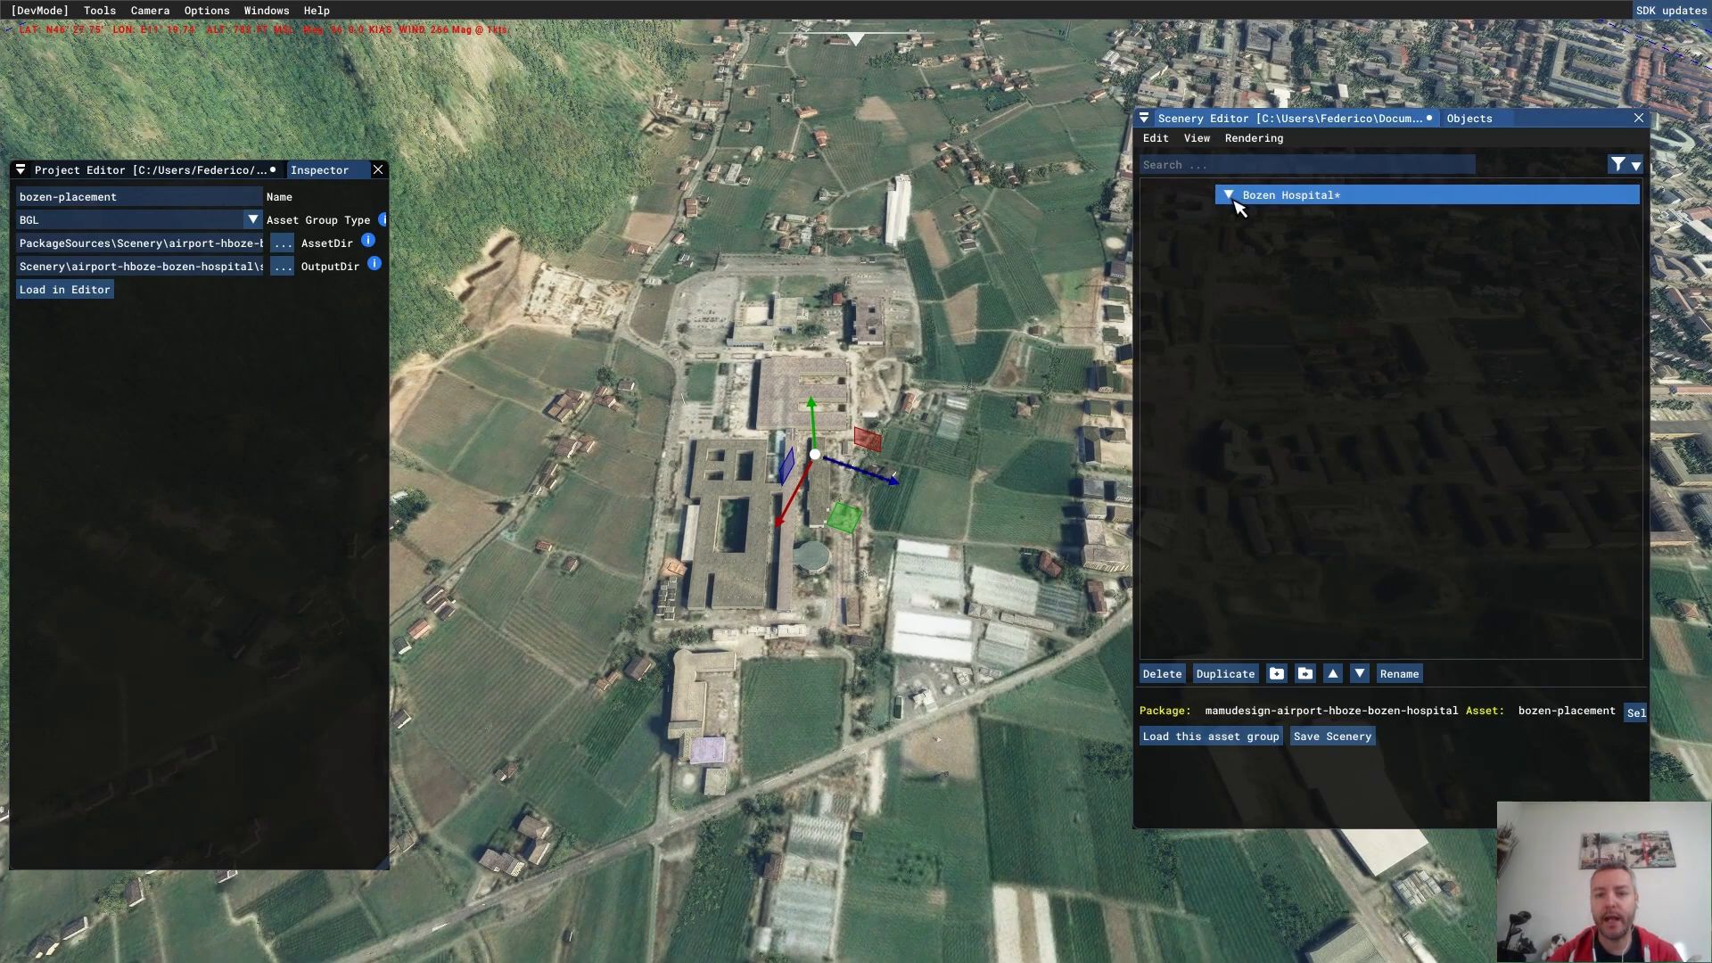
- Open the Bozen Hospital airport's properties and set its object test radius to 300 meters
click(1202, 141)
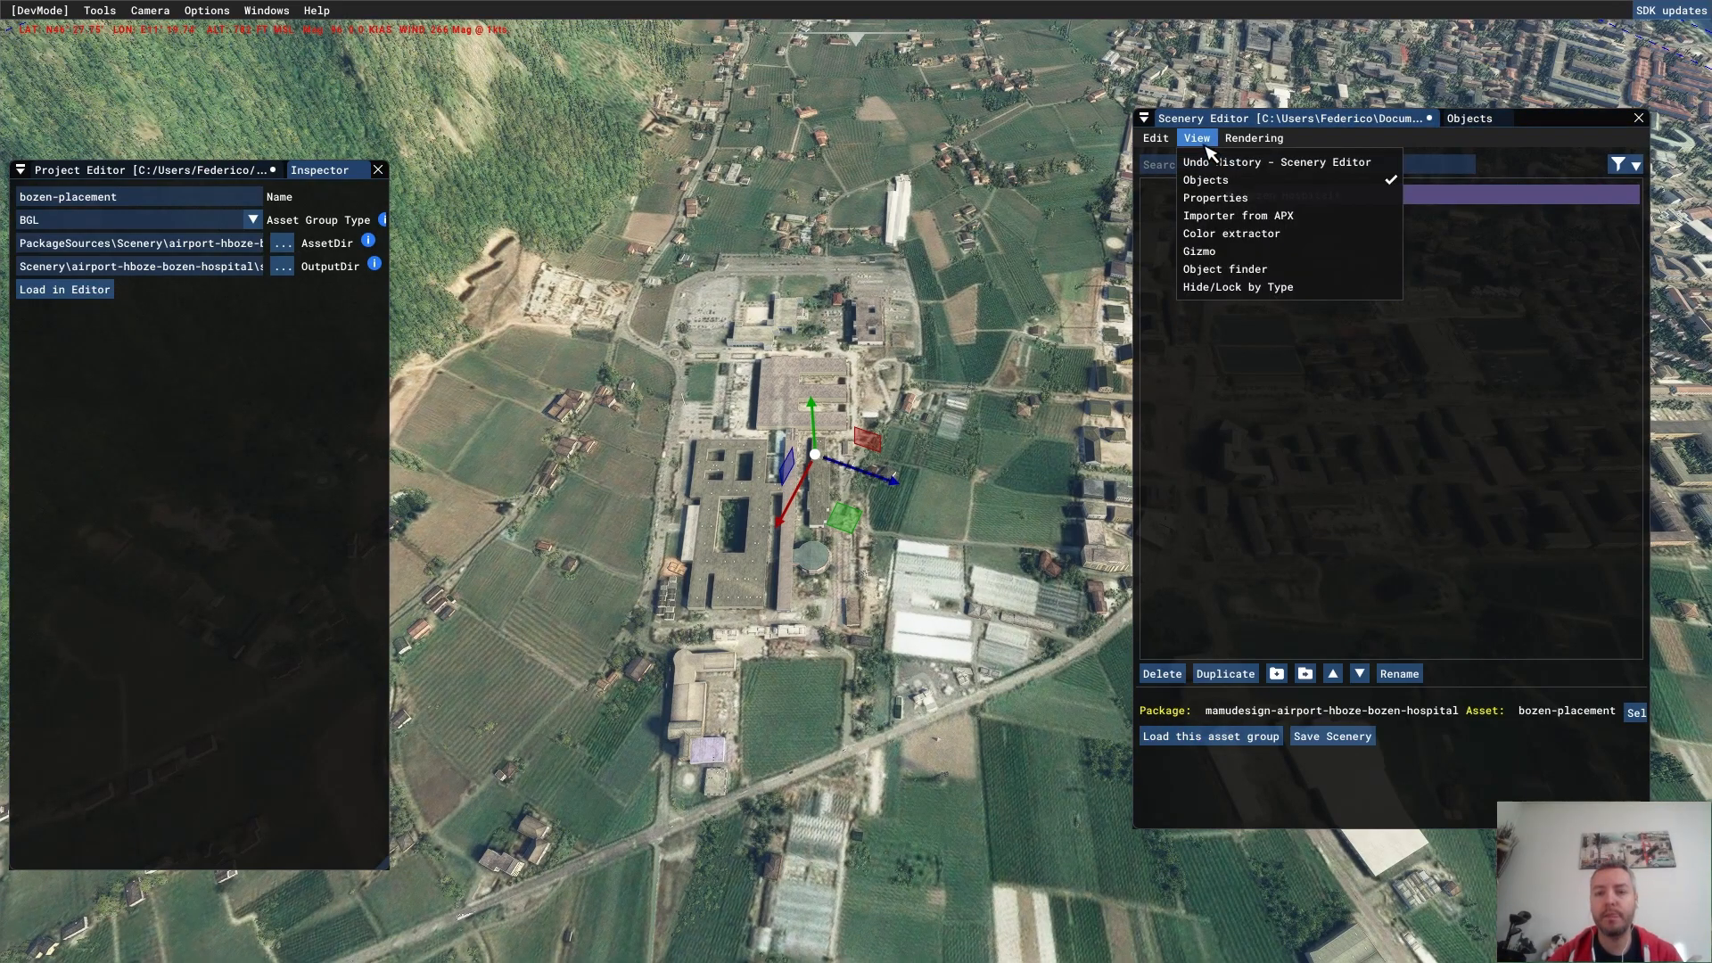
click(1228, 204)
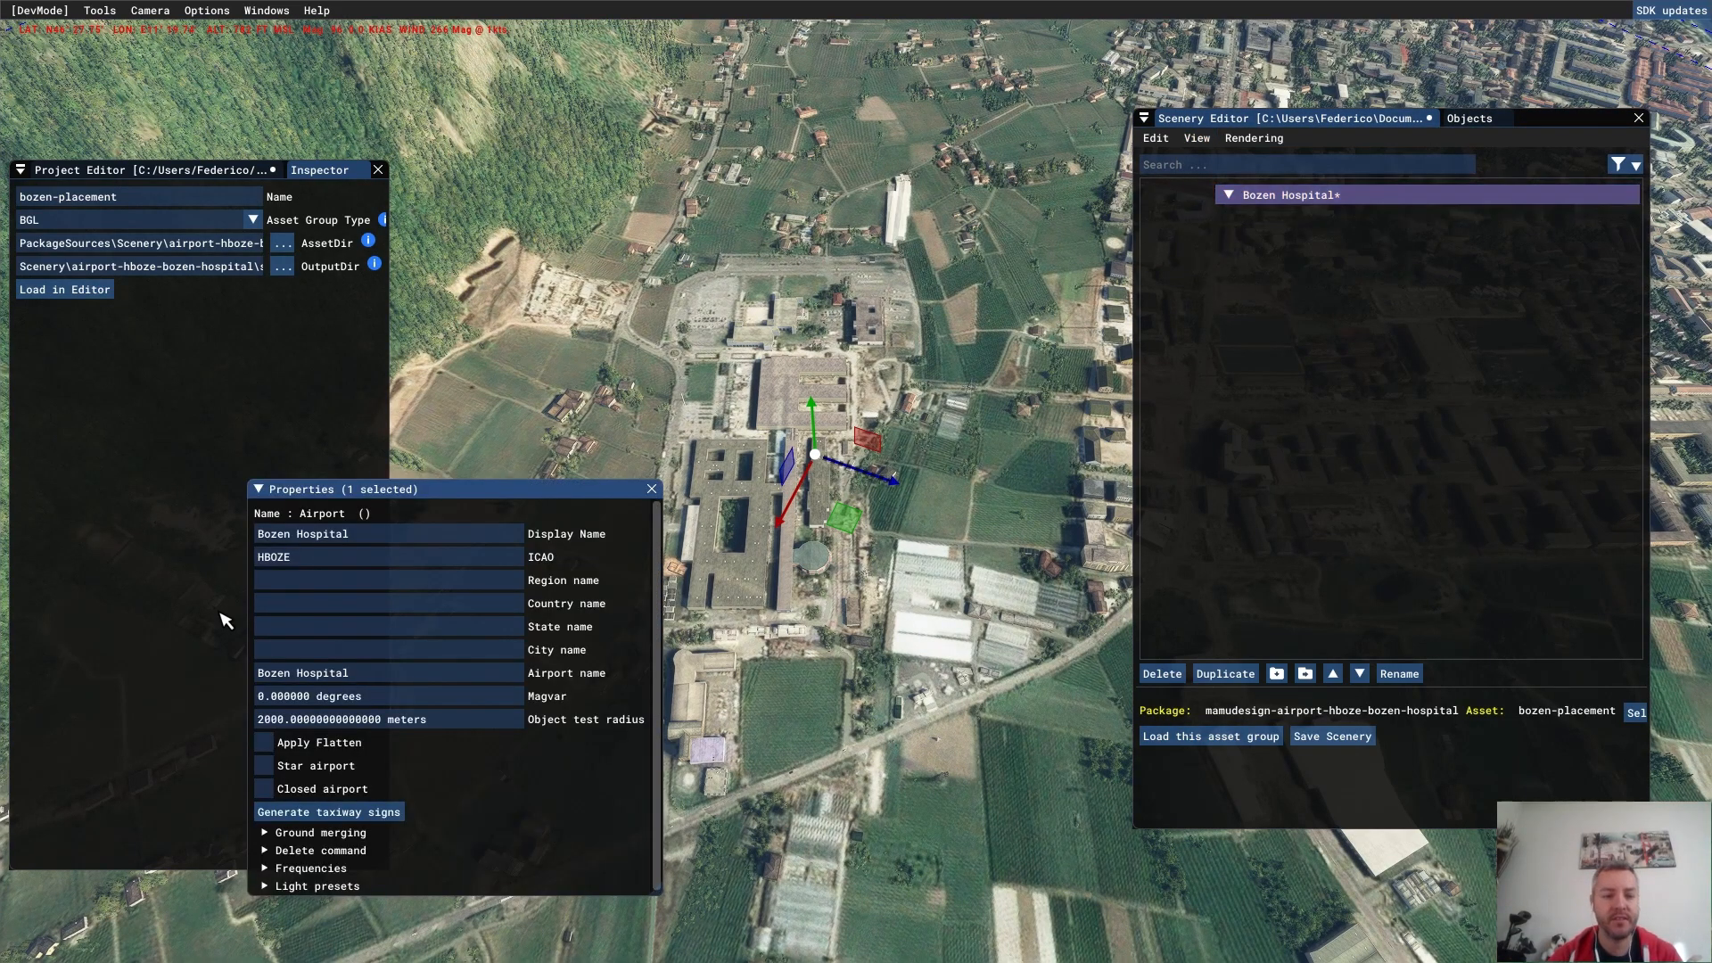
click(407, 724)
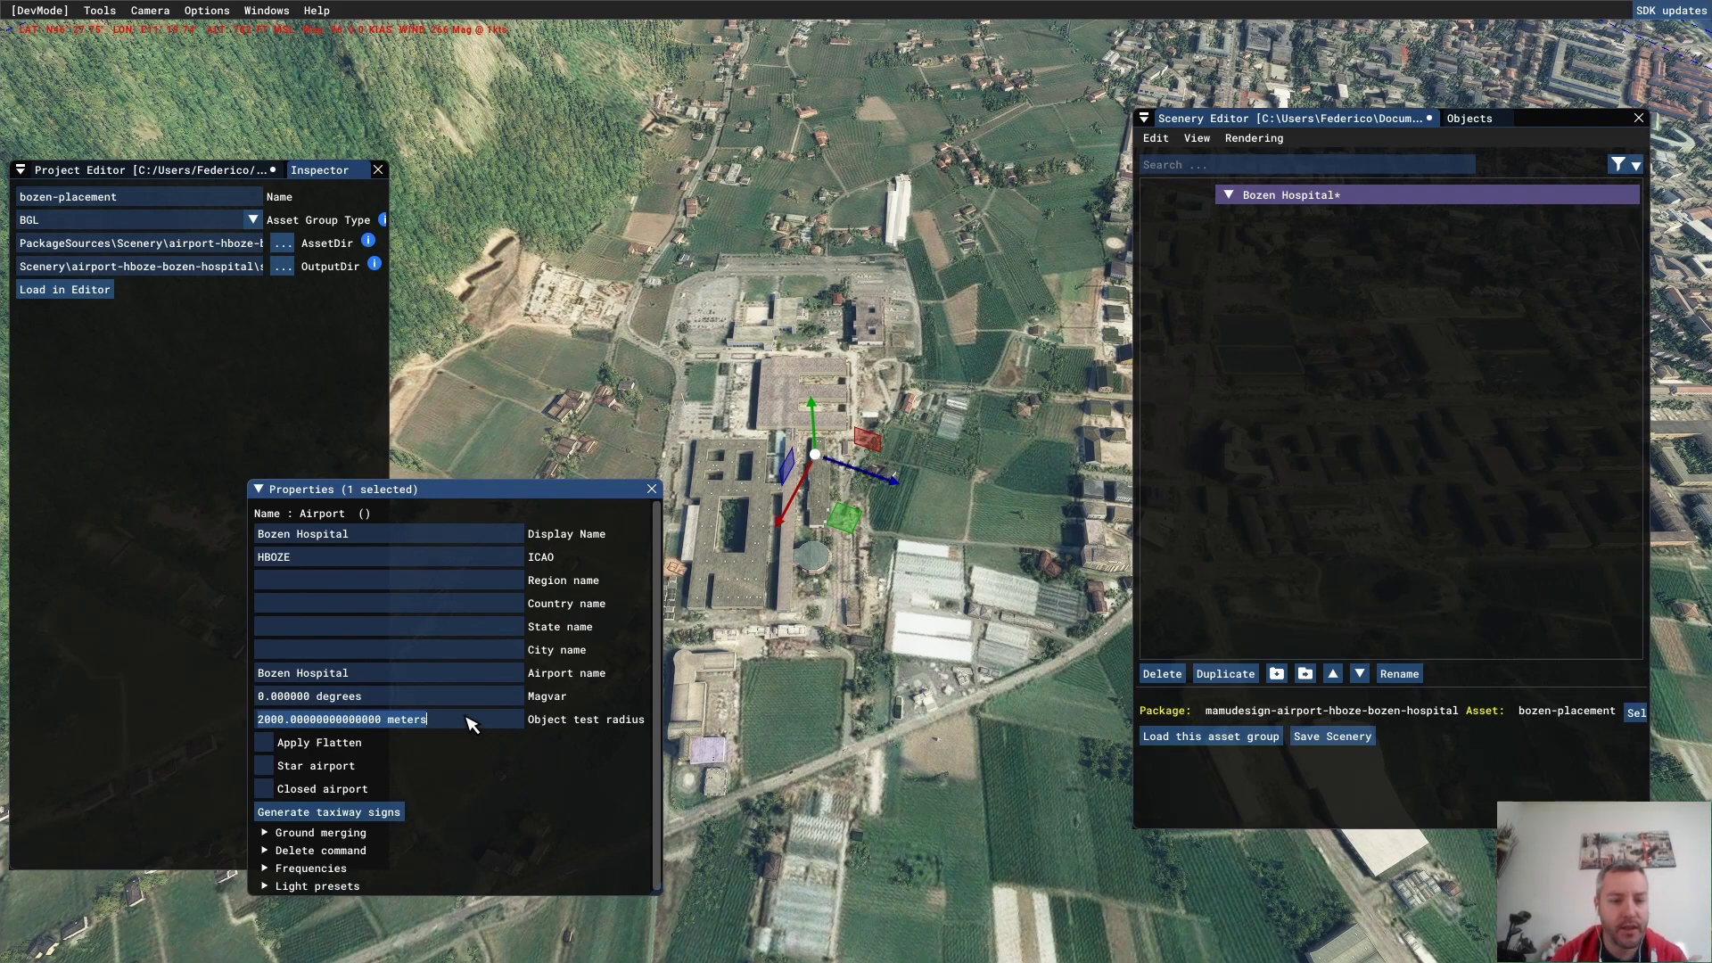
key(ctrl+a)
text(300)
key(Return)
- Set the airport's object test radius to 500 meters and fine-tune its position over the hospital buildings
middle_drag(914, 409, 987, 441)
drag(930, 556, 878, 572)
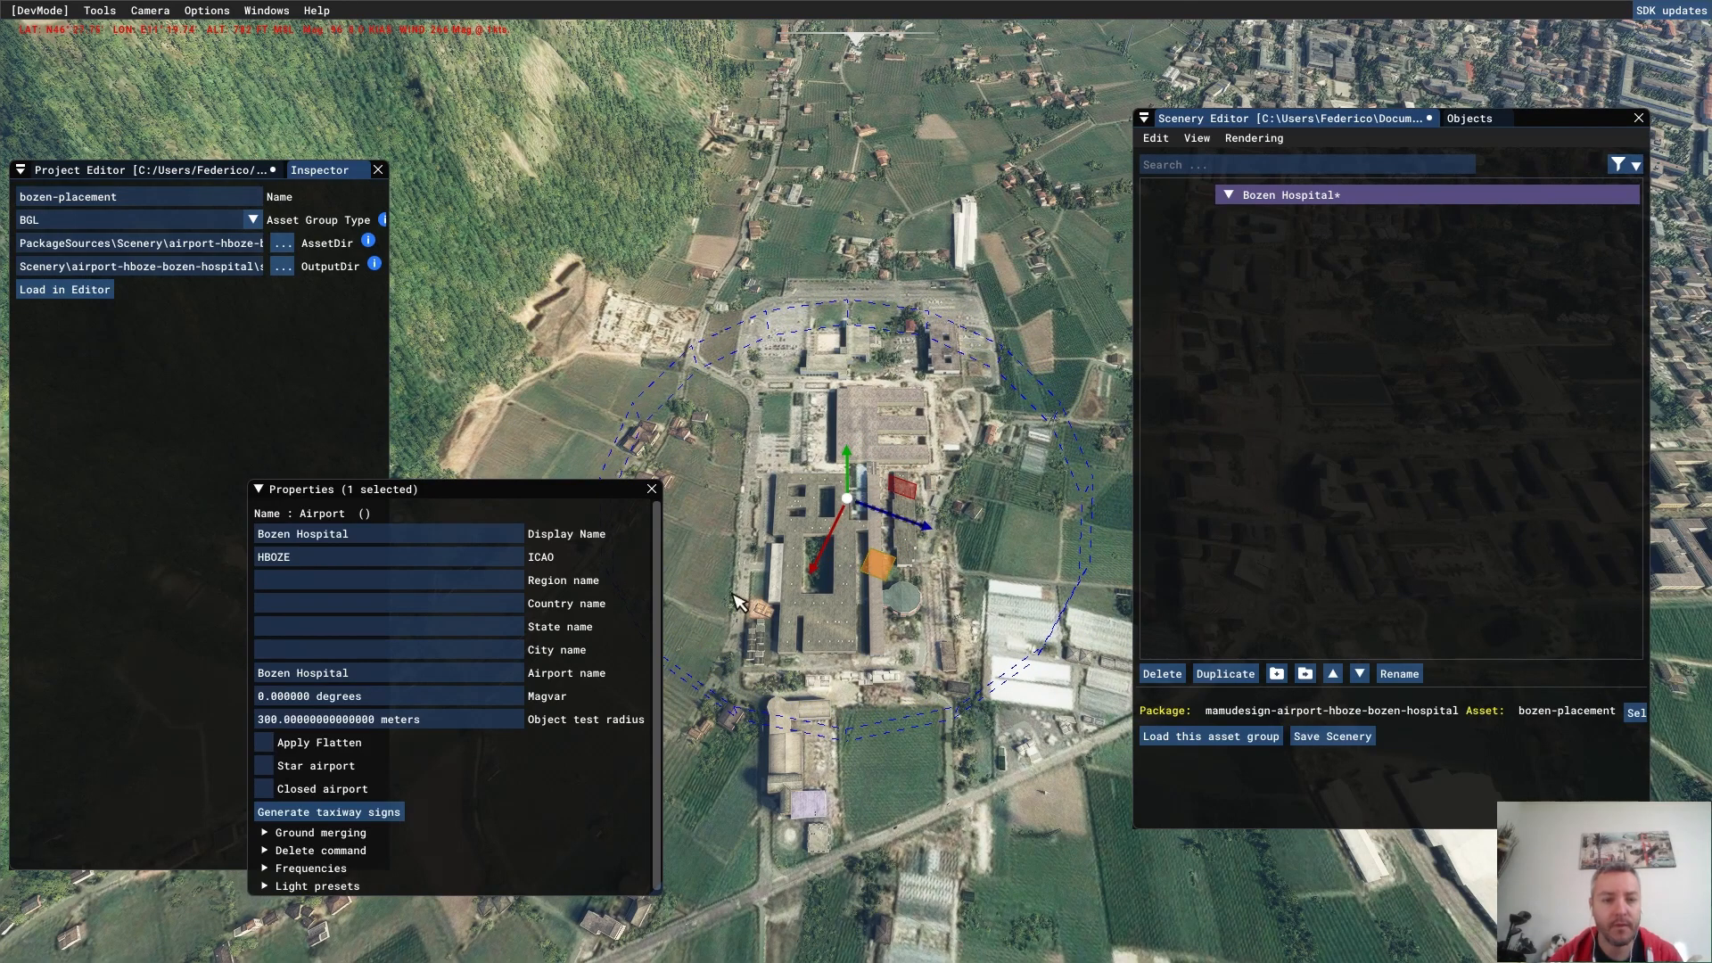
click(395, 722)
text(500)
key(Return)
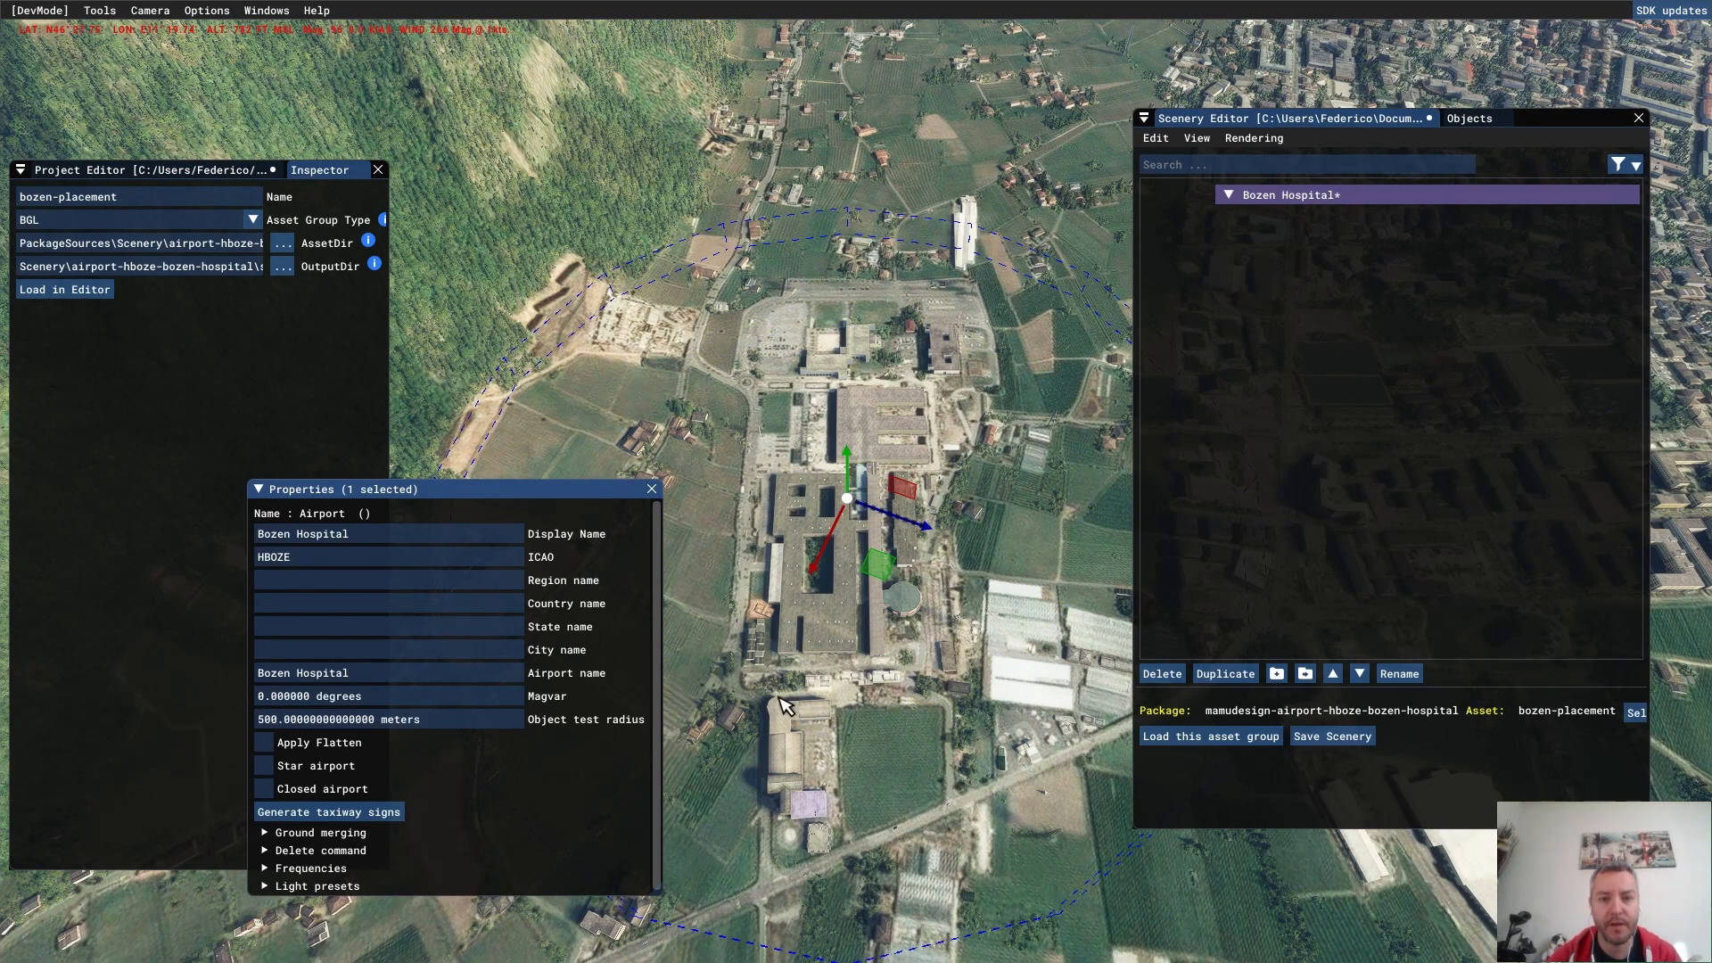
drag(889, 575, 887, 558)
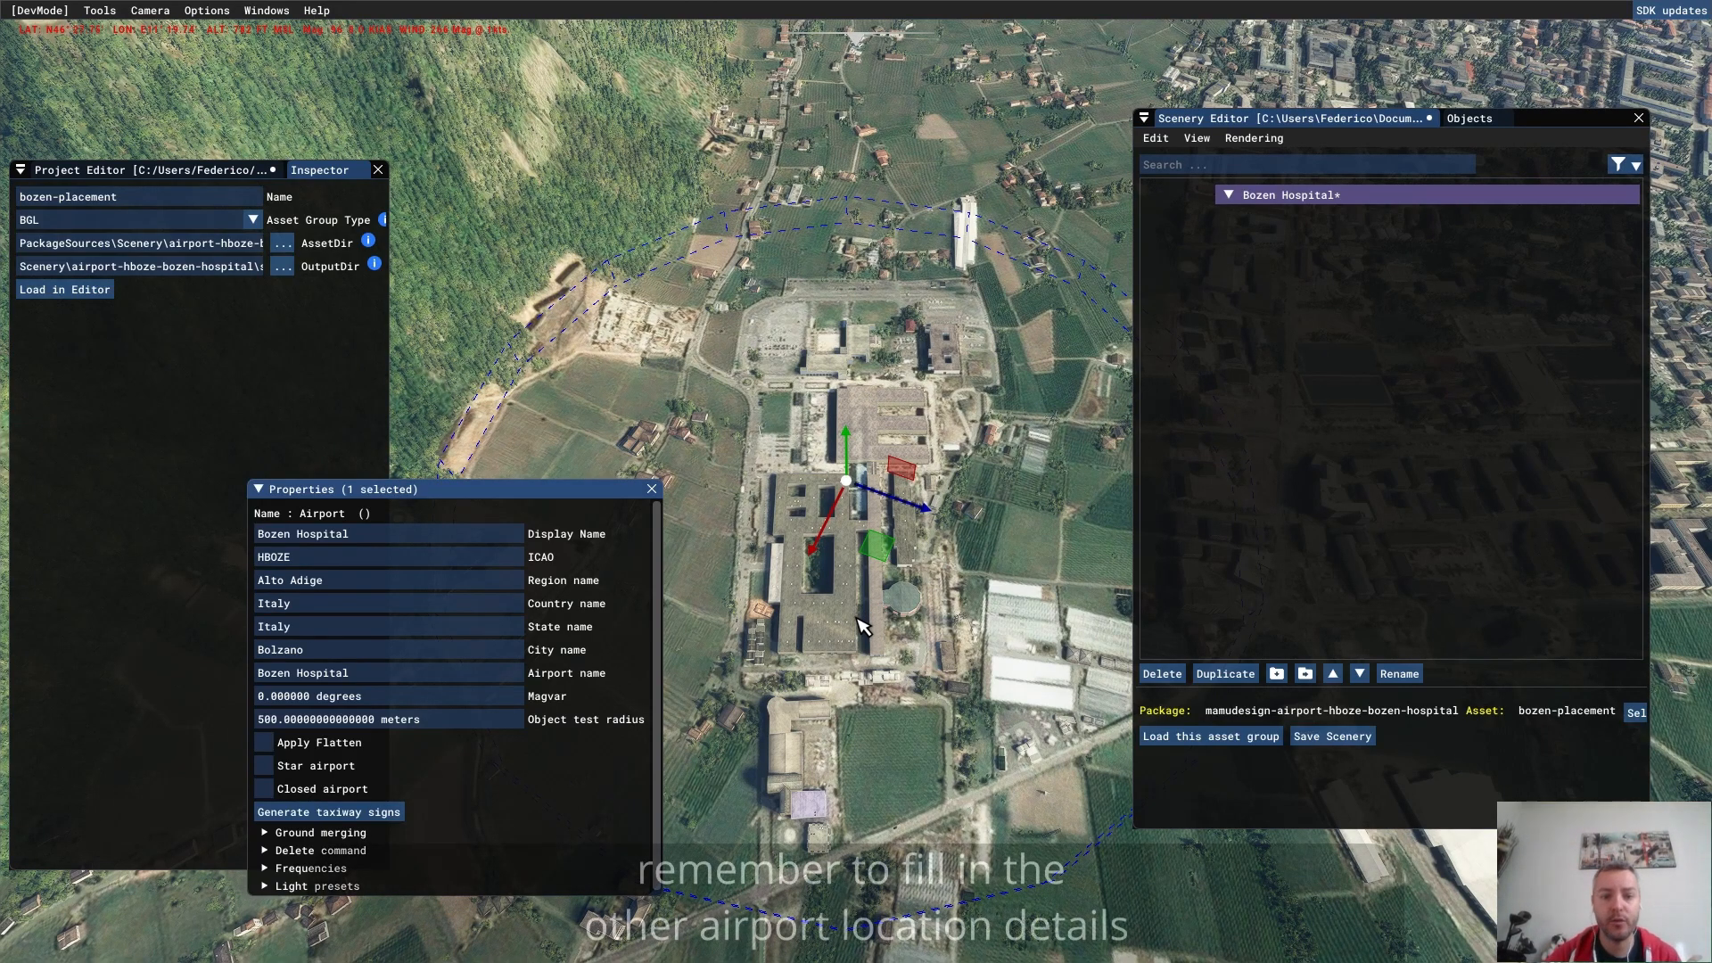
- Compare the helipad area south of the hospital with its satellite imagery in Google Maps, returning to the simulator
key(f)
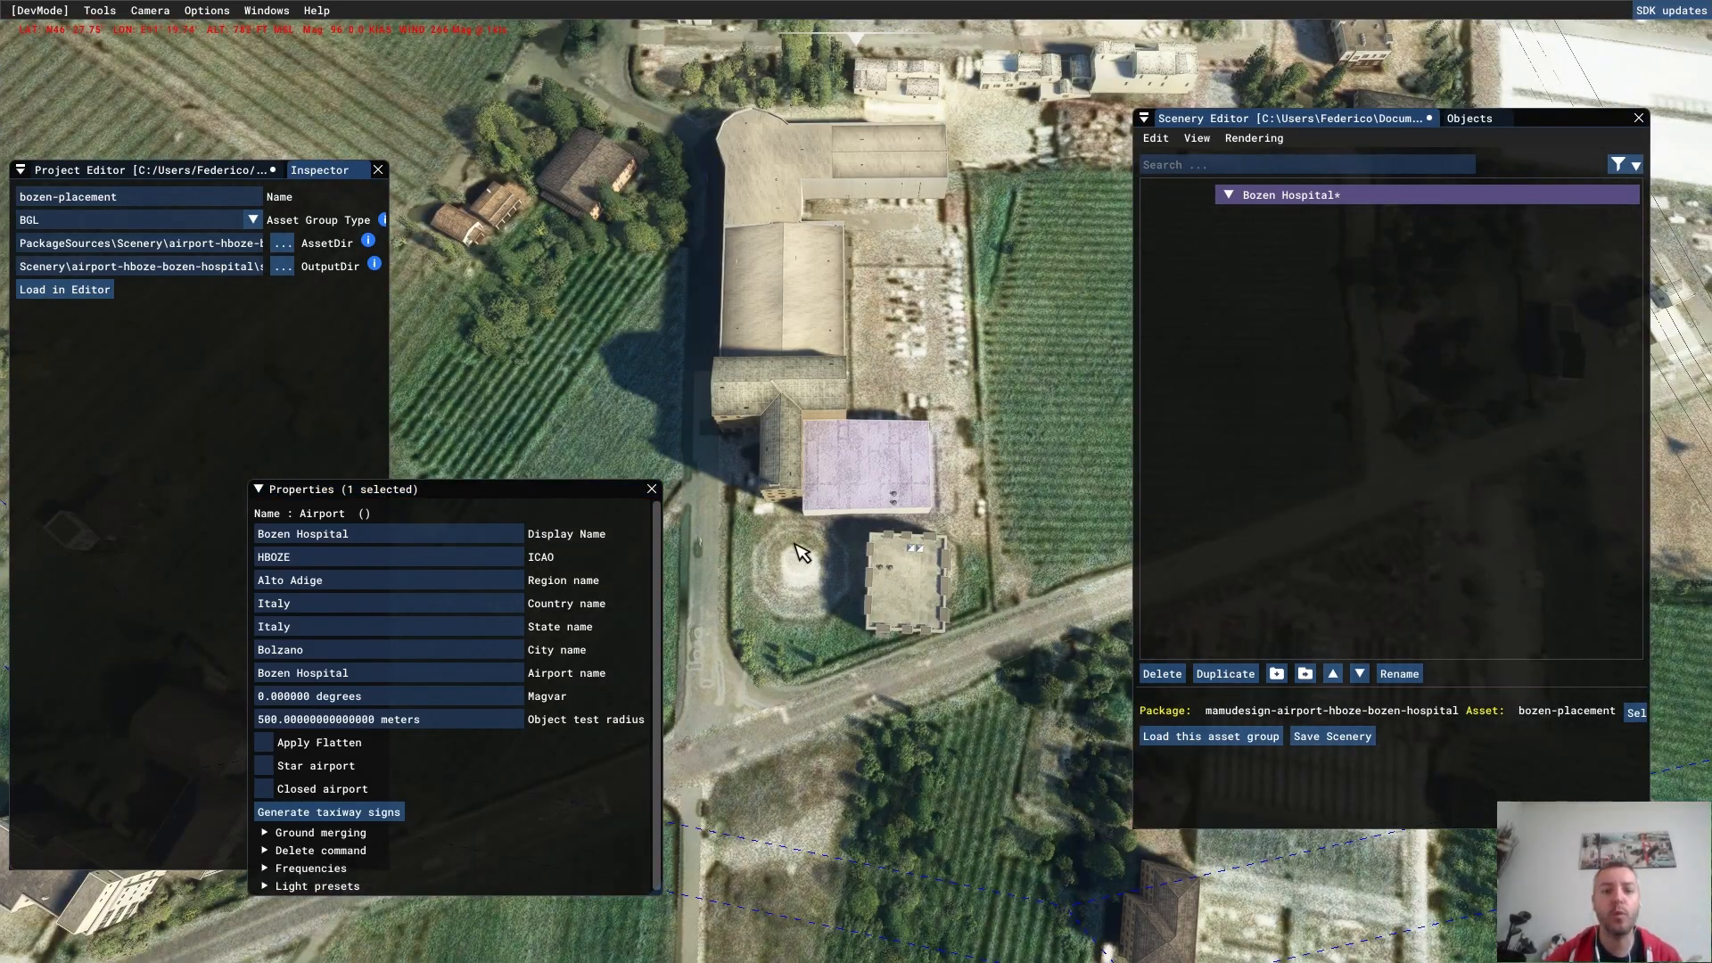
key(alt+Tab)
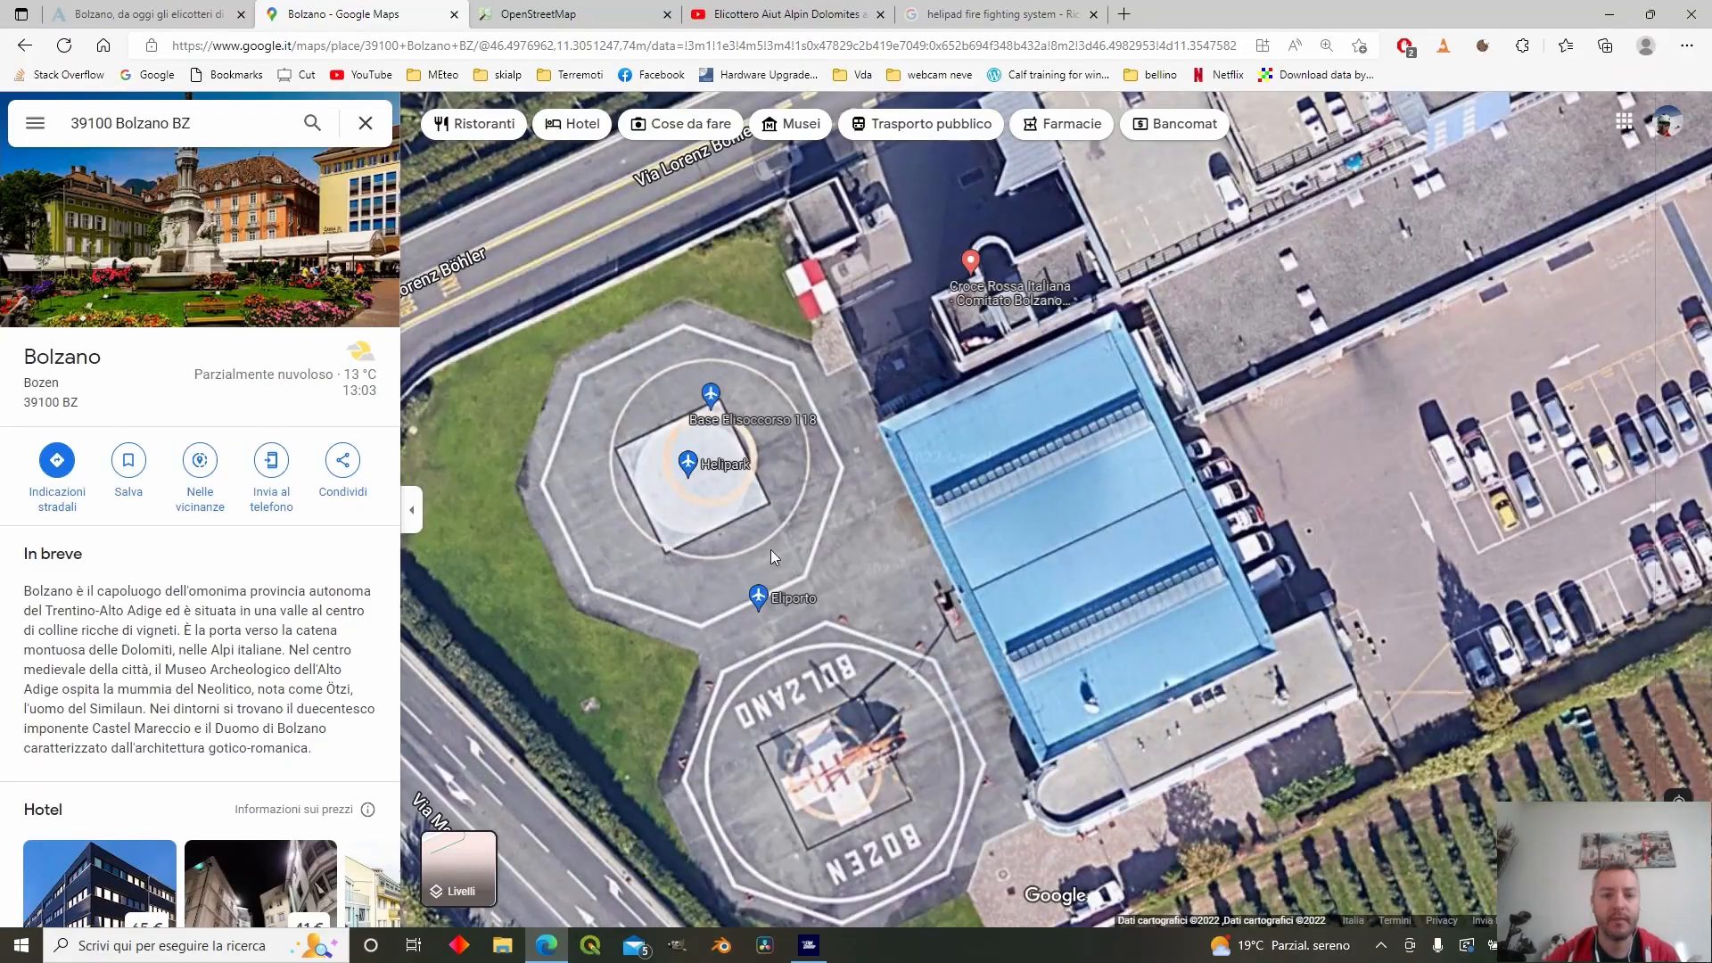
key(alt+Tab)
key(alt+Tab)
key(alt+Tab)
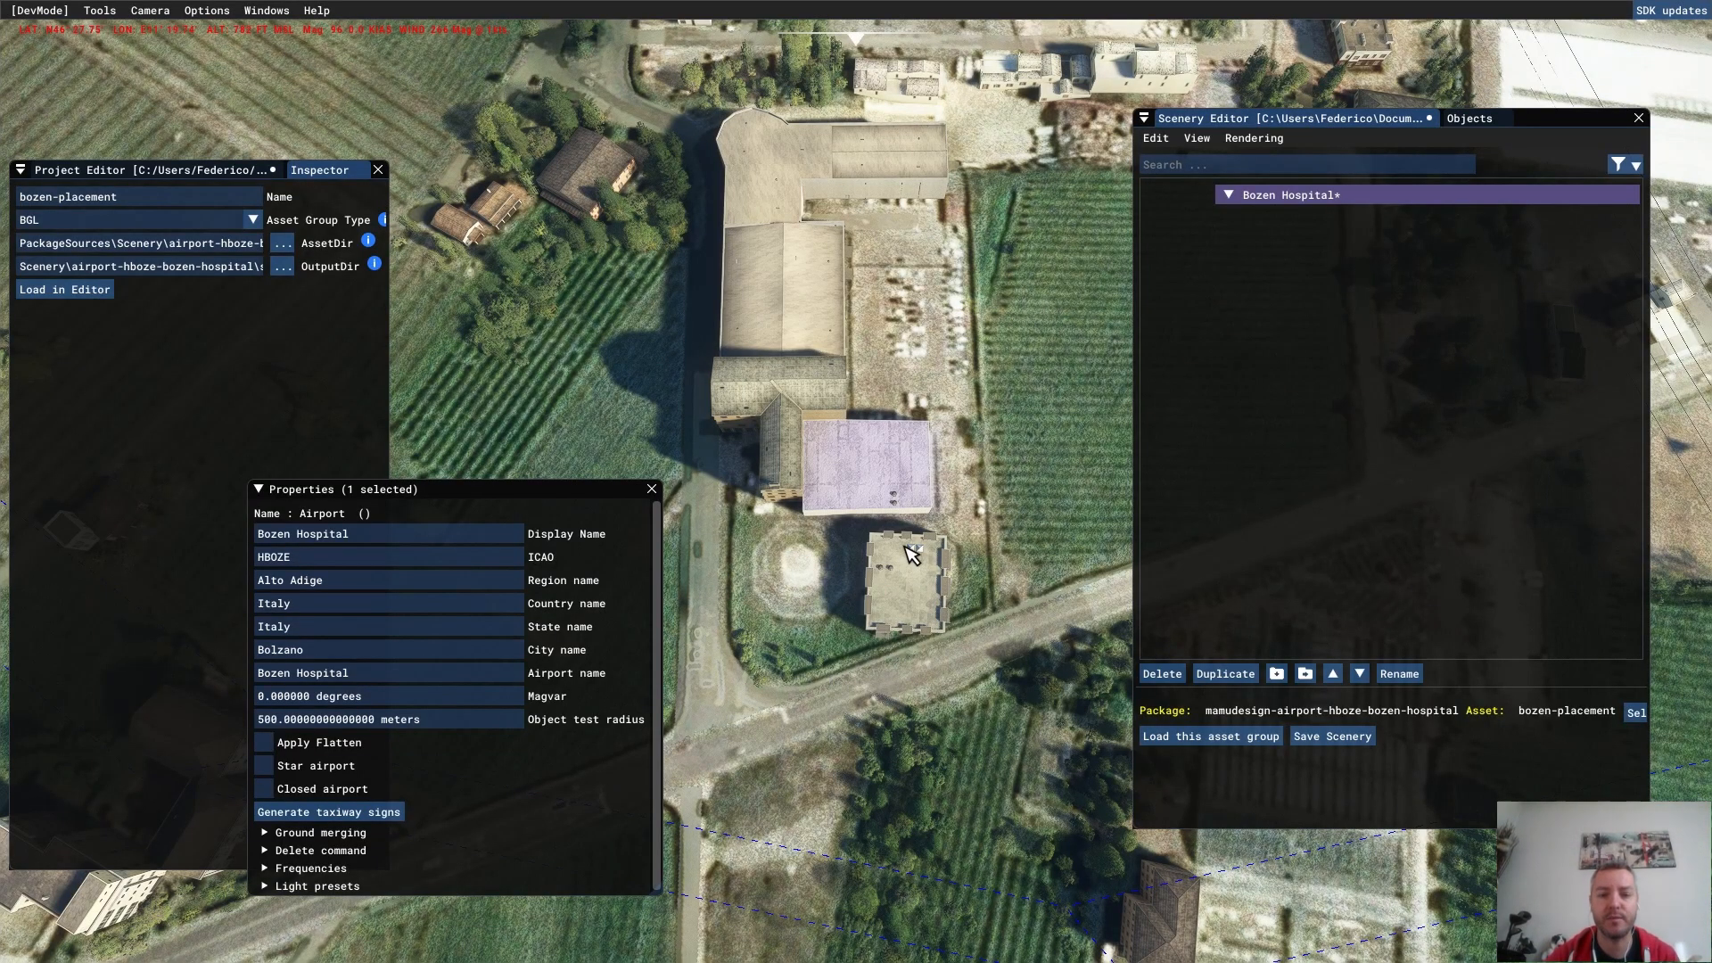
- Add a four-point polygon around the building that covers the eastern landing circle south of the hospital
click(1465, 135)
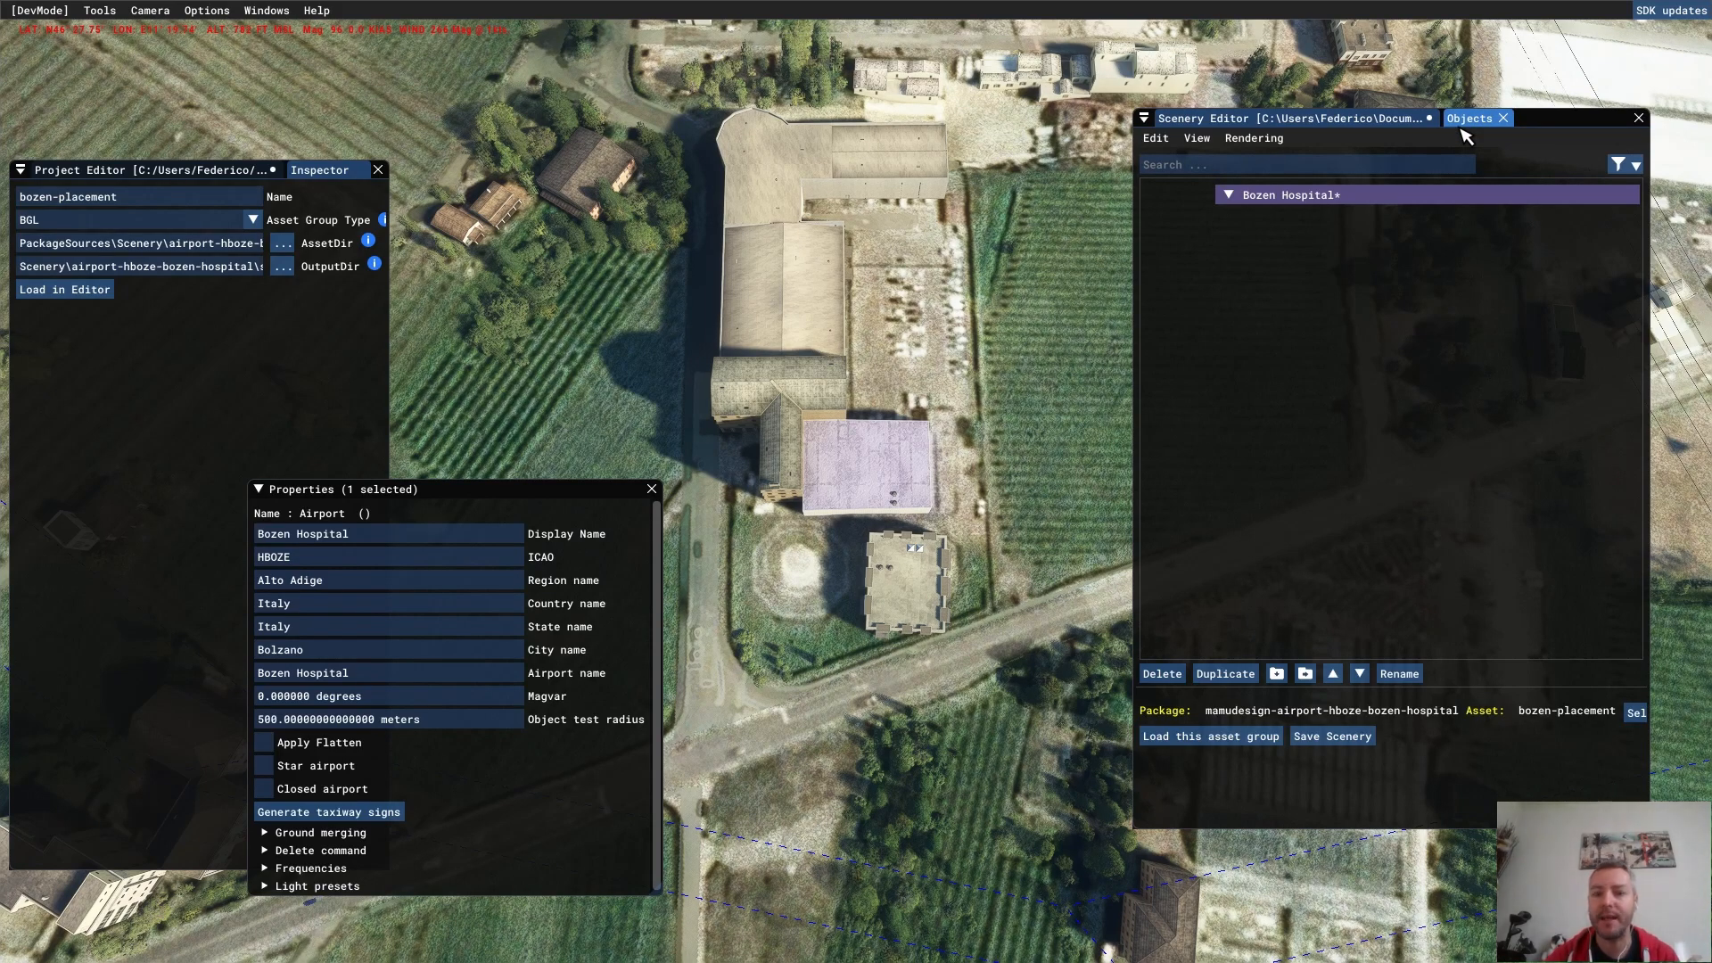
click(1468, 118)
click(1280, 167)
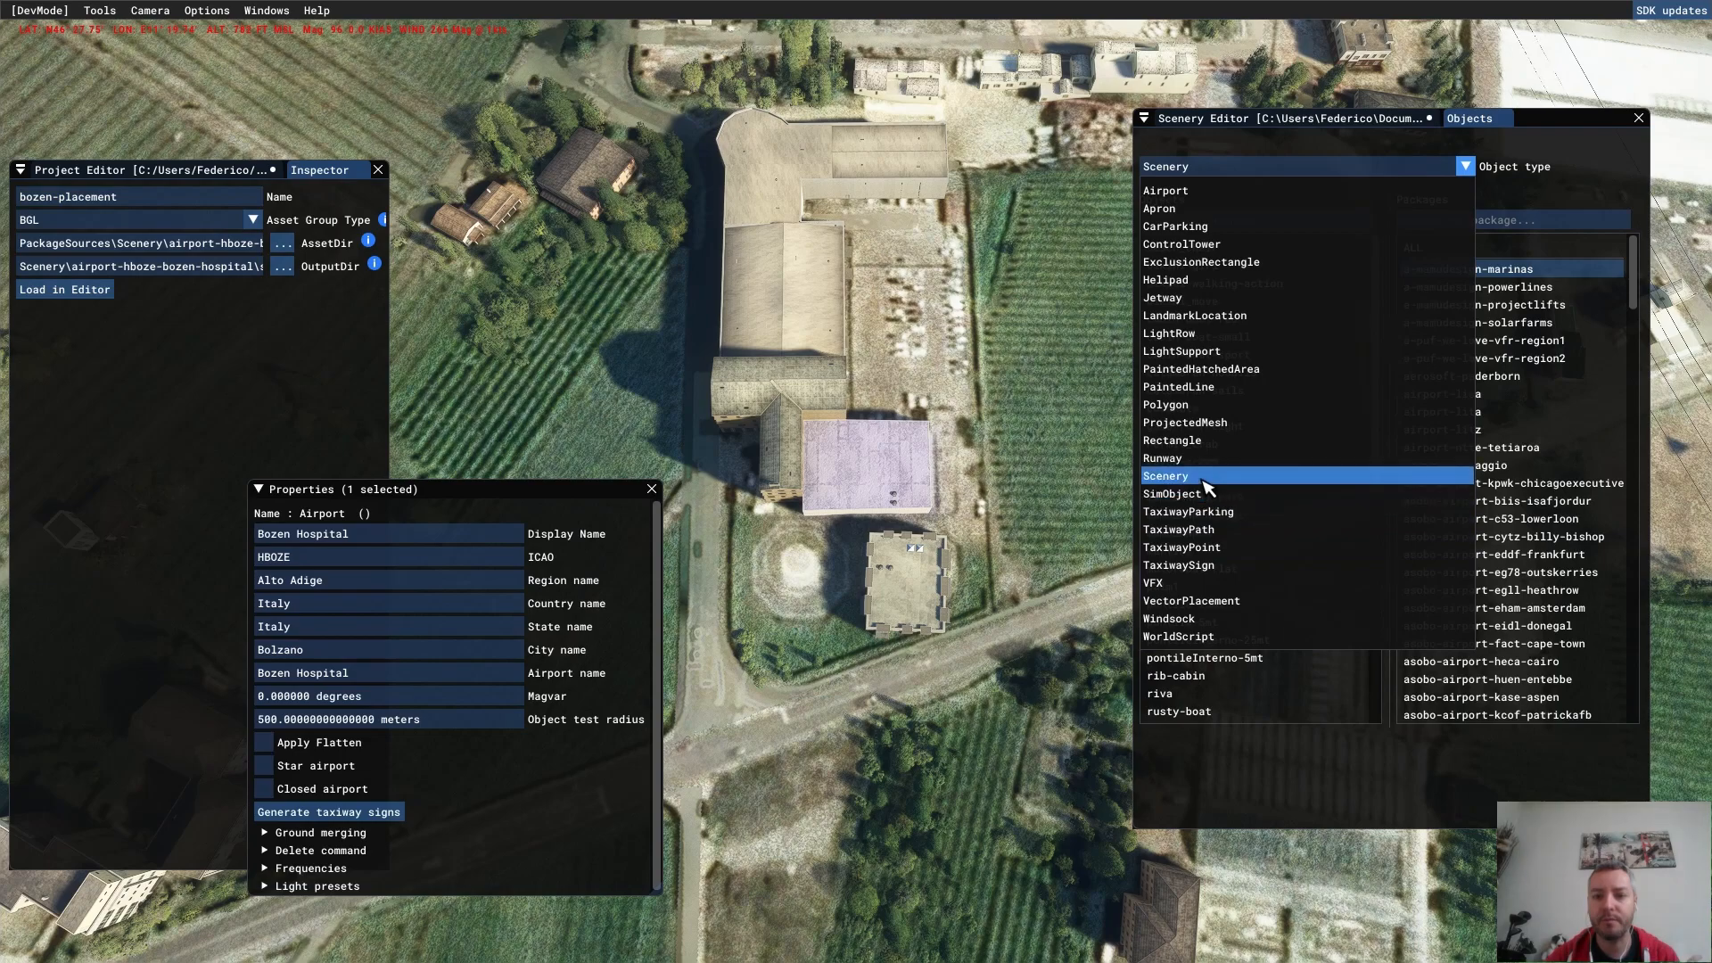
click(1198, 405)
click(1153, 737)
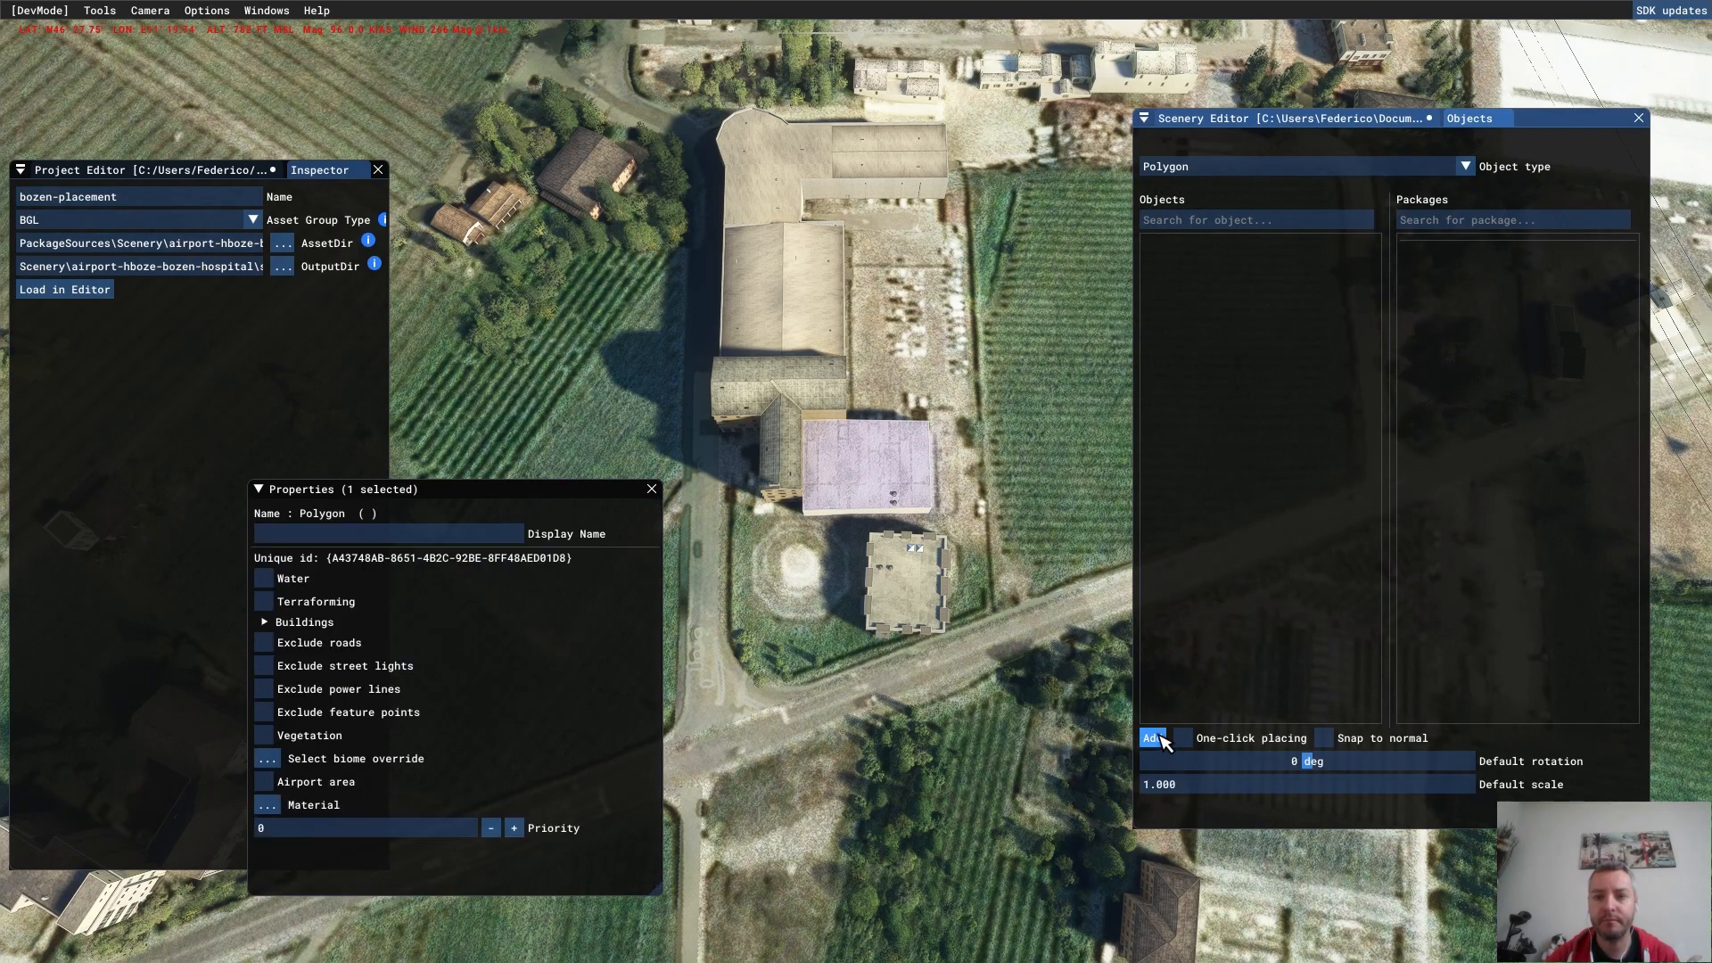
click(1223, 121)
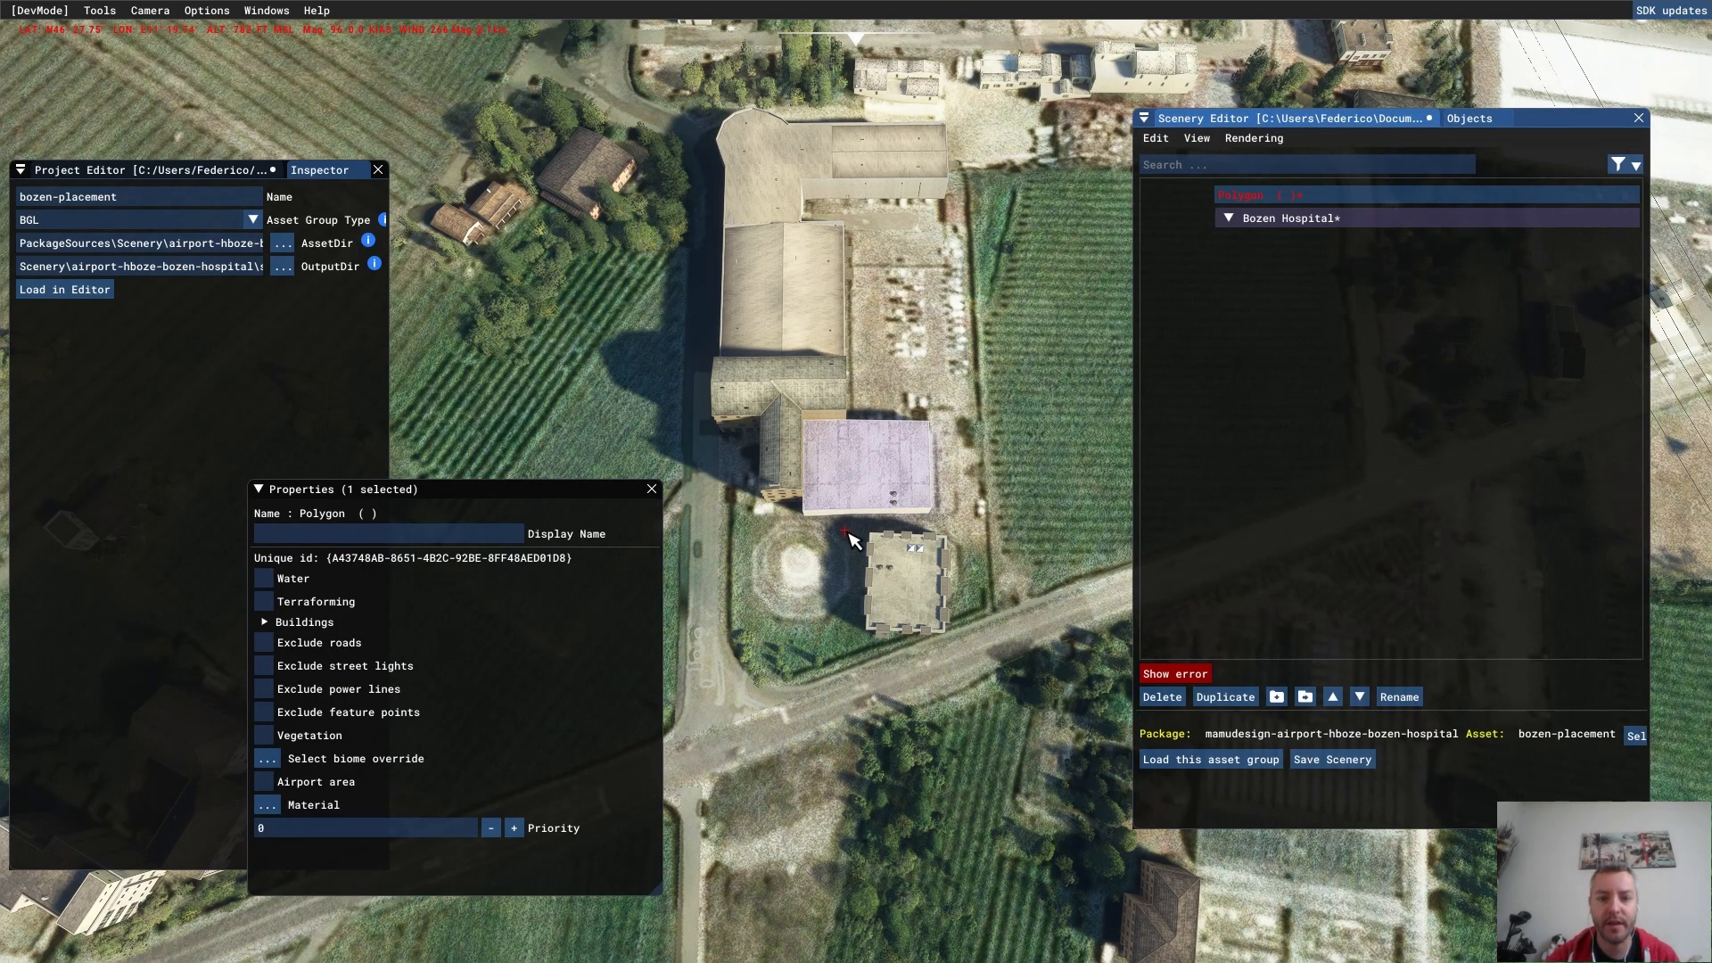
click(964, 527)
click(952, 649)
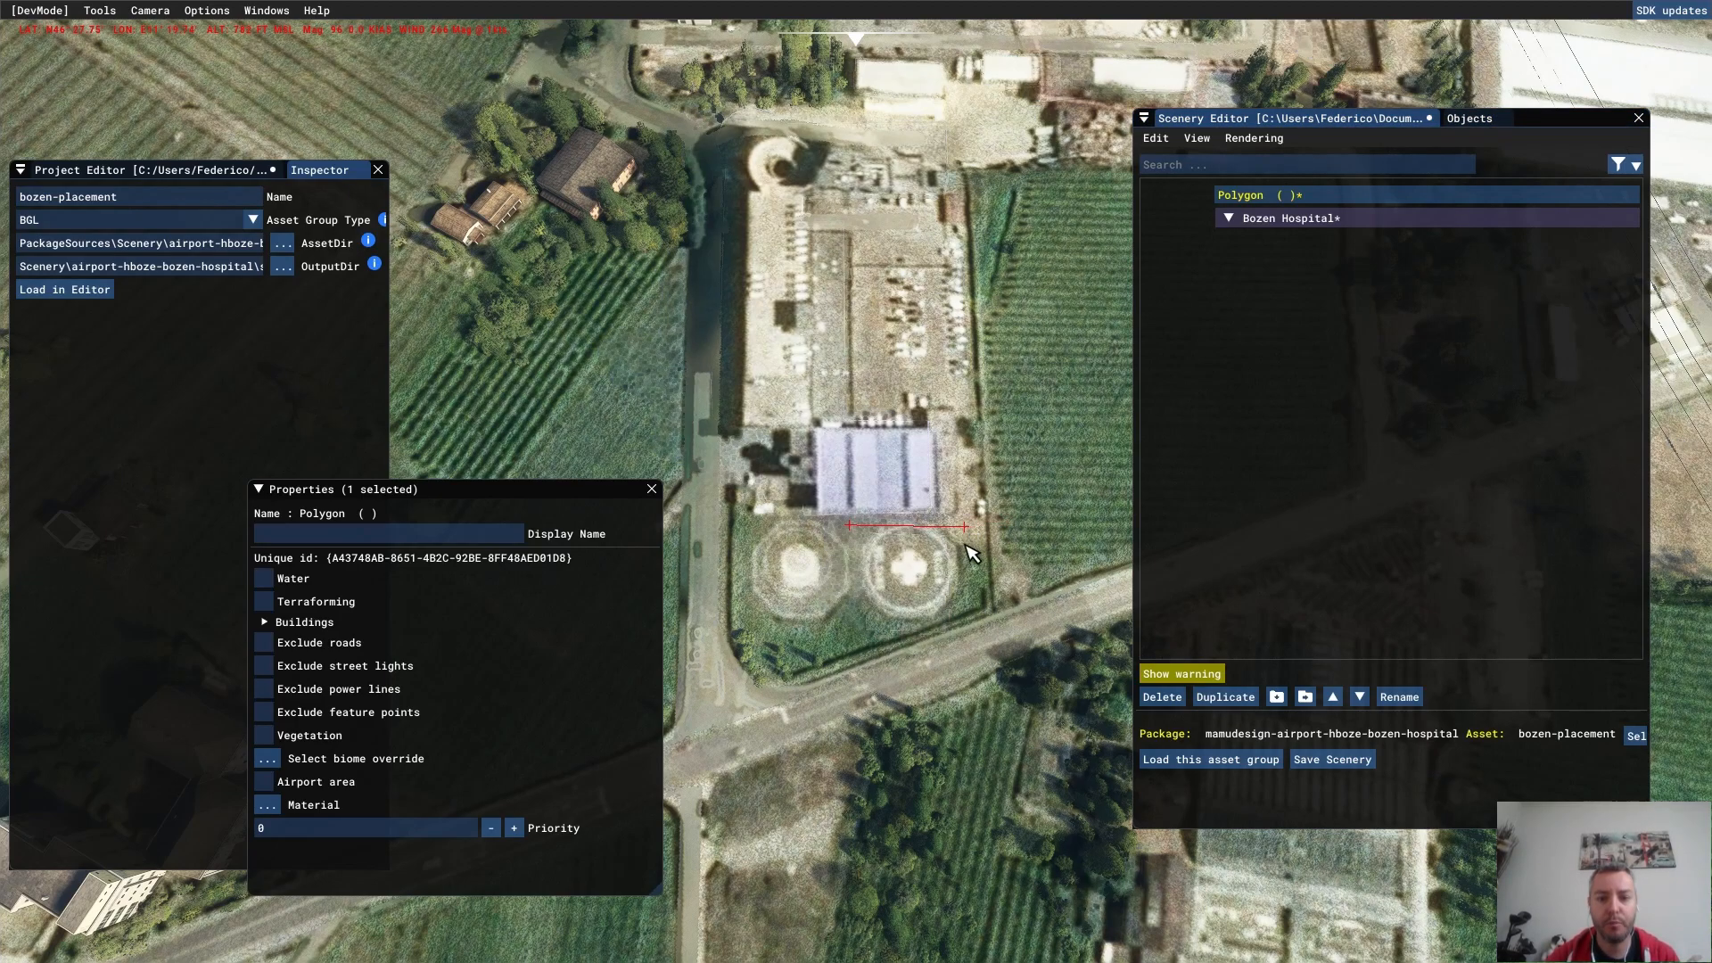
click(844, 644)
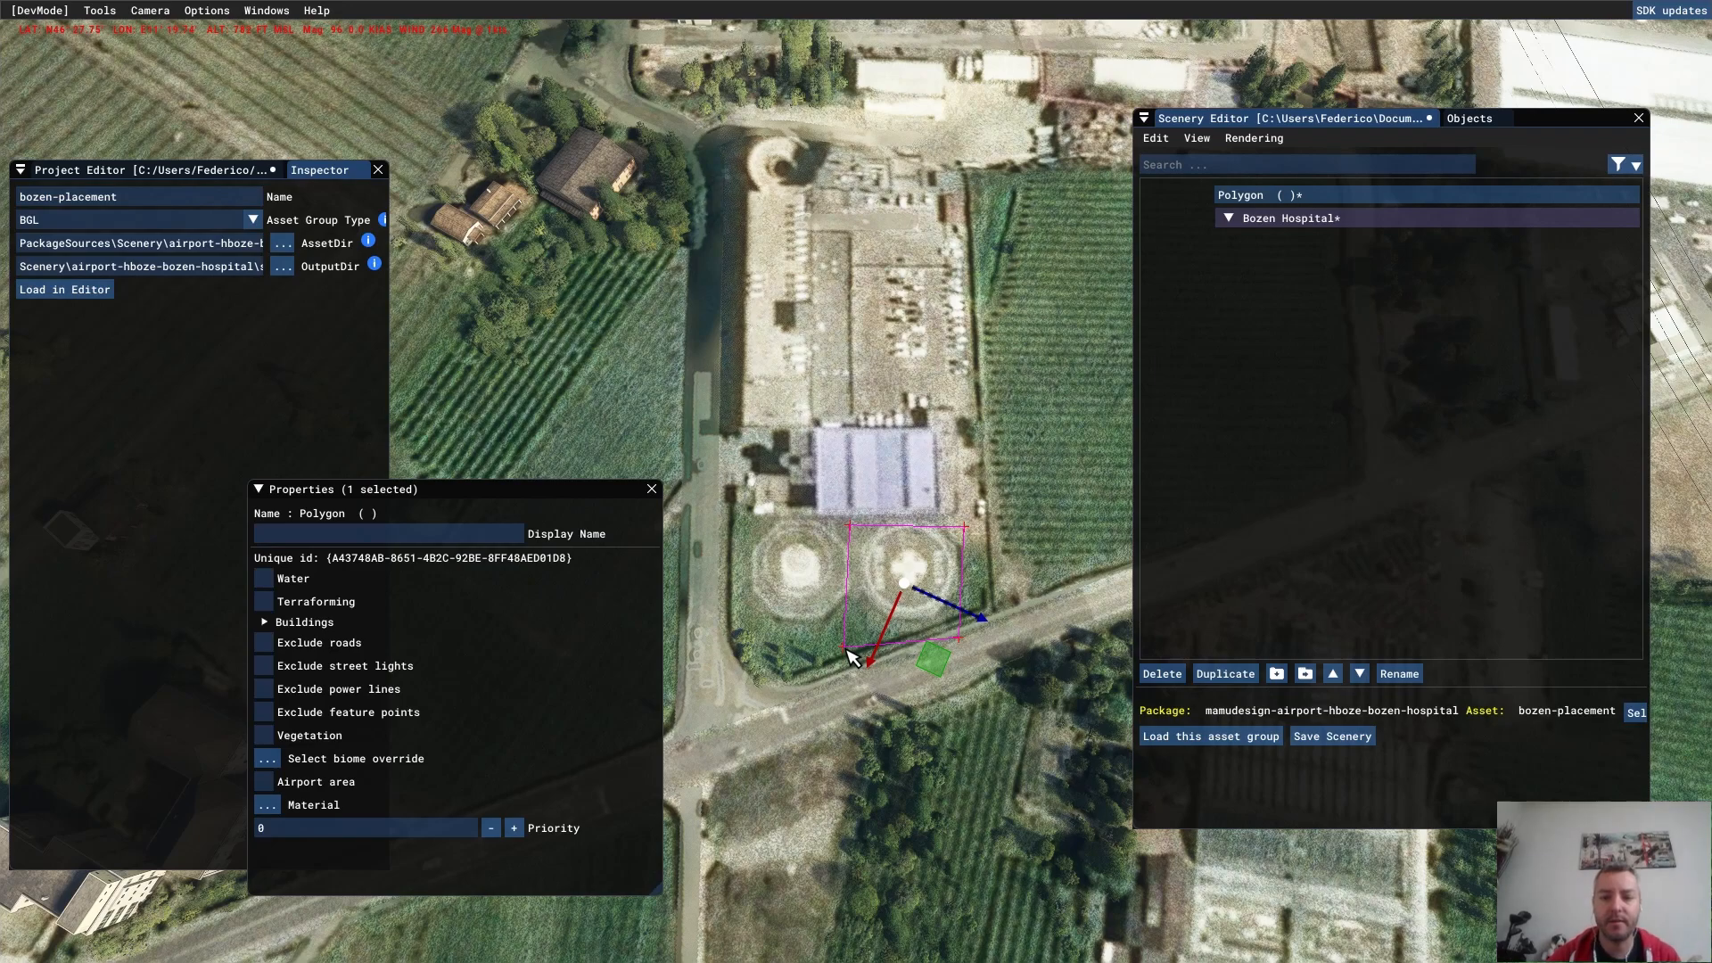
- Exclude all buildings inside the polygon drawn around the eastern landing circle
click(264, 621)
click(282, 642)
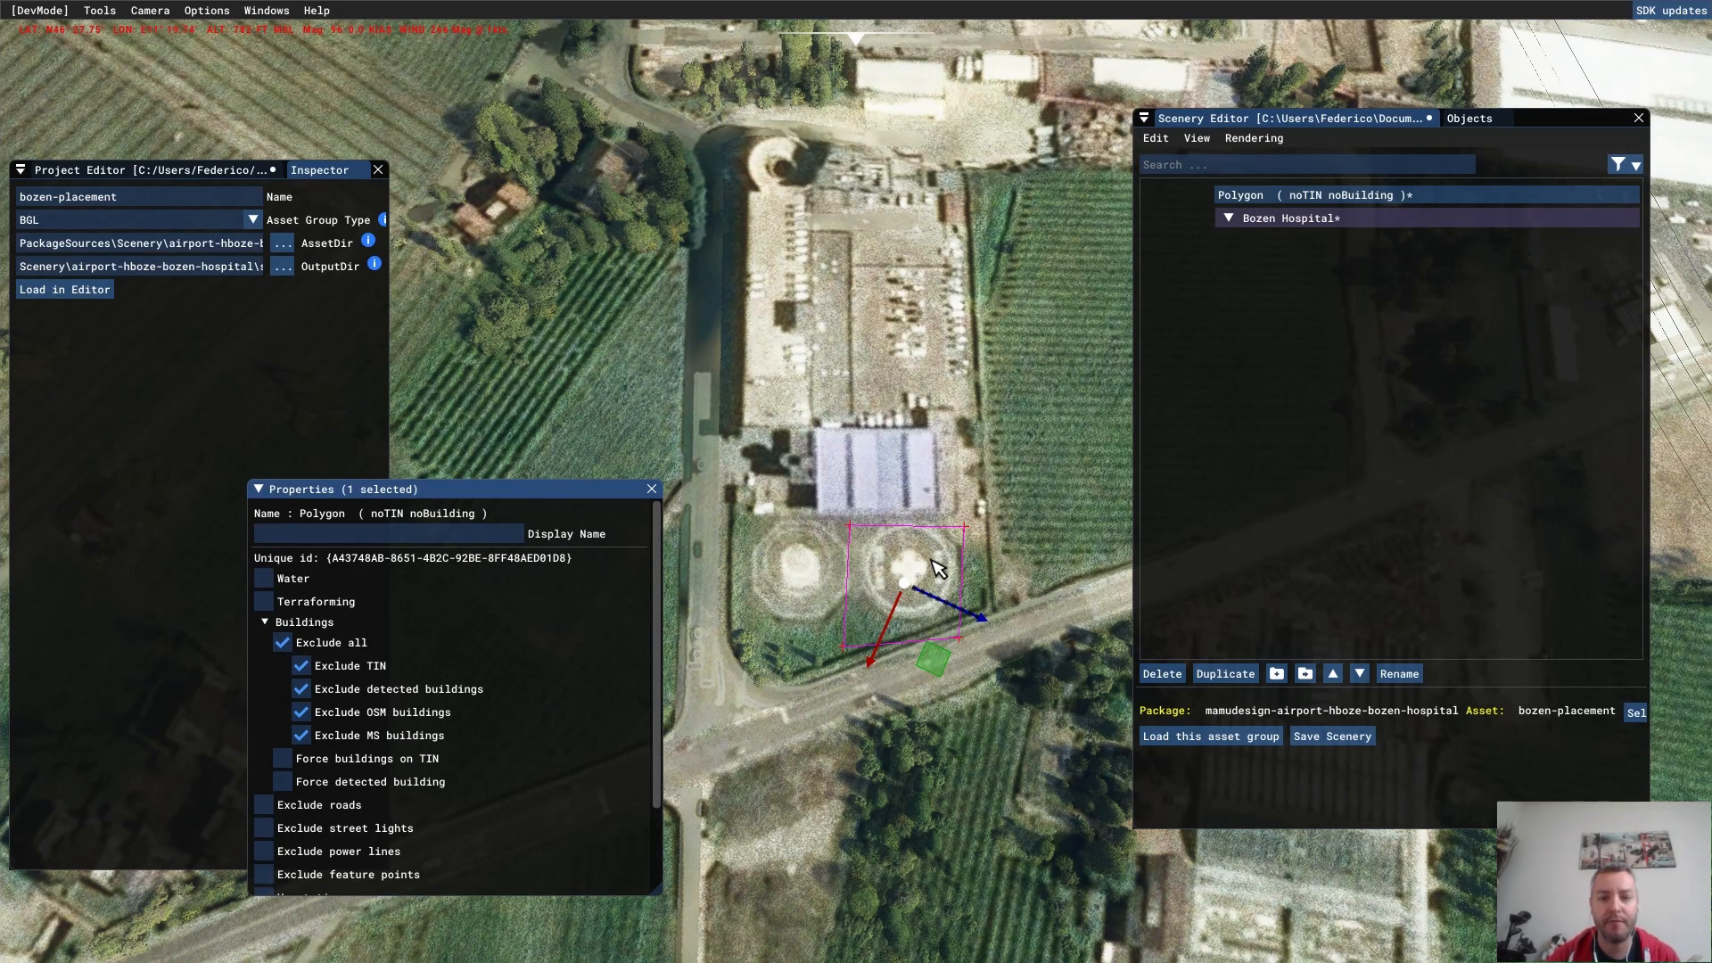
scroll(936, 568, up, 5)
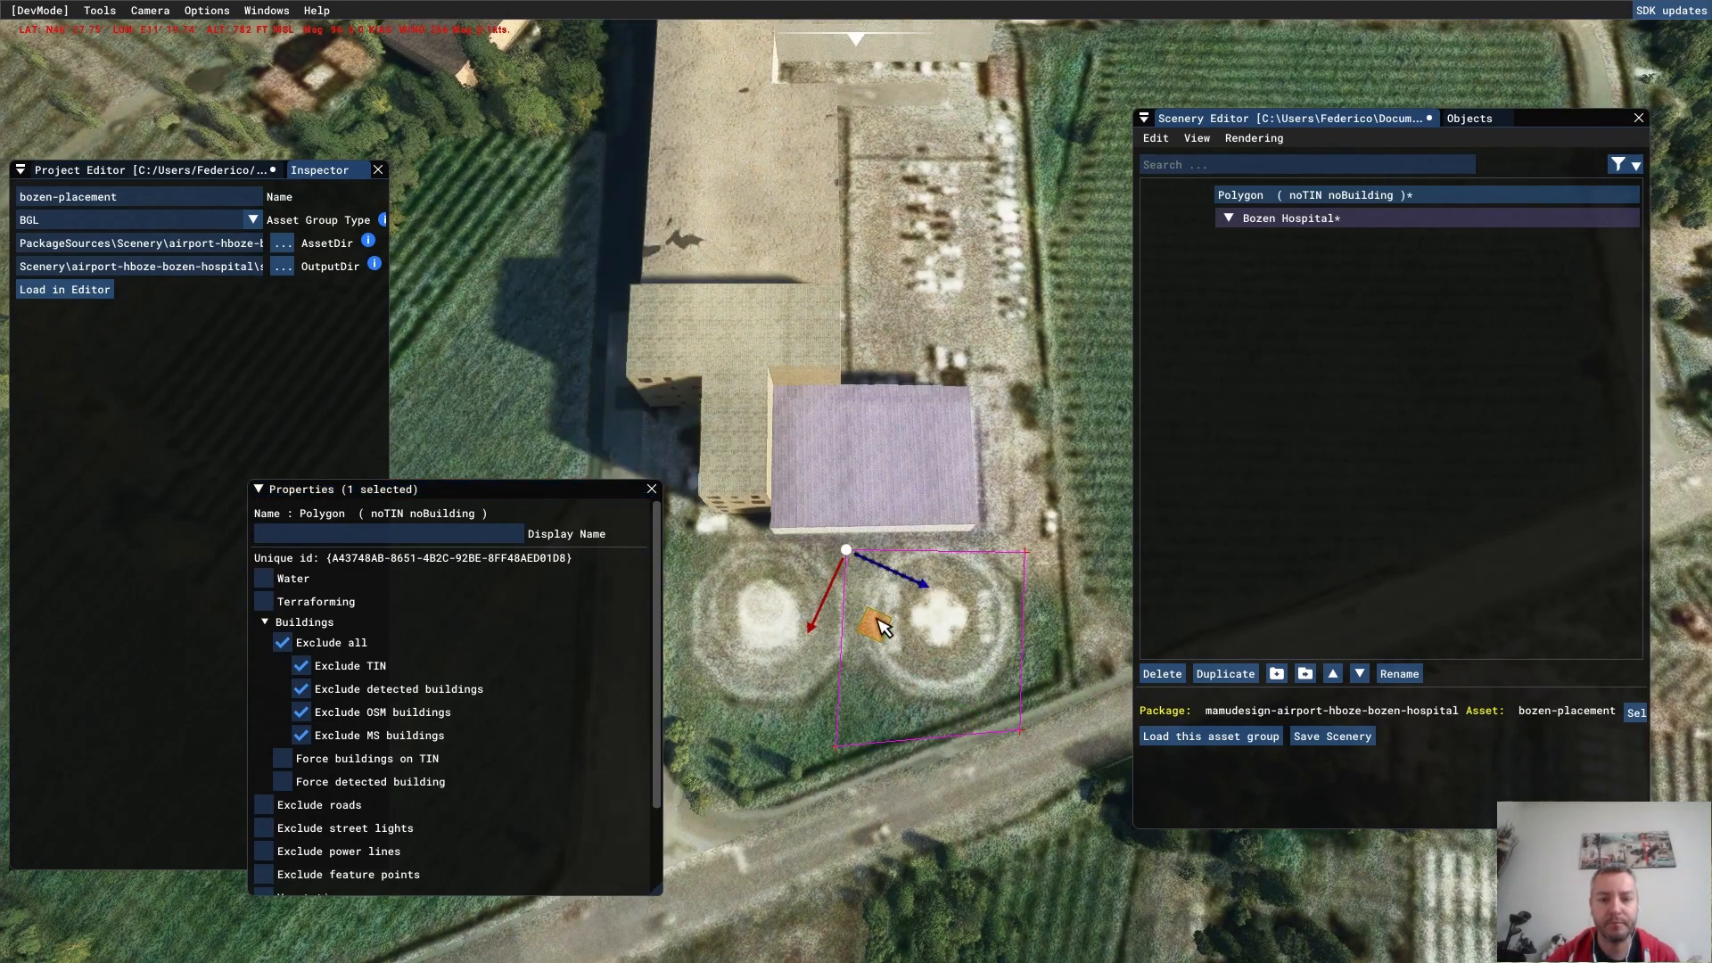
- Duplicate the building-exclusion polygon twice and move one copy onto the orange pad west of the main hospital building
scroll(881, 627, down, 5)
click(1209, 674)
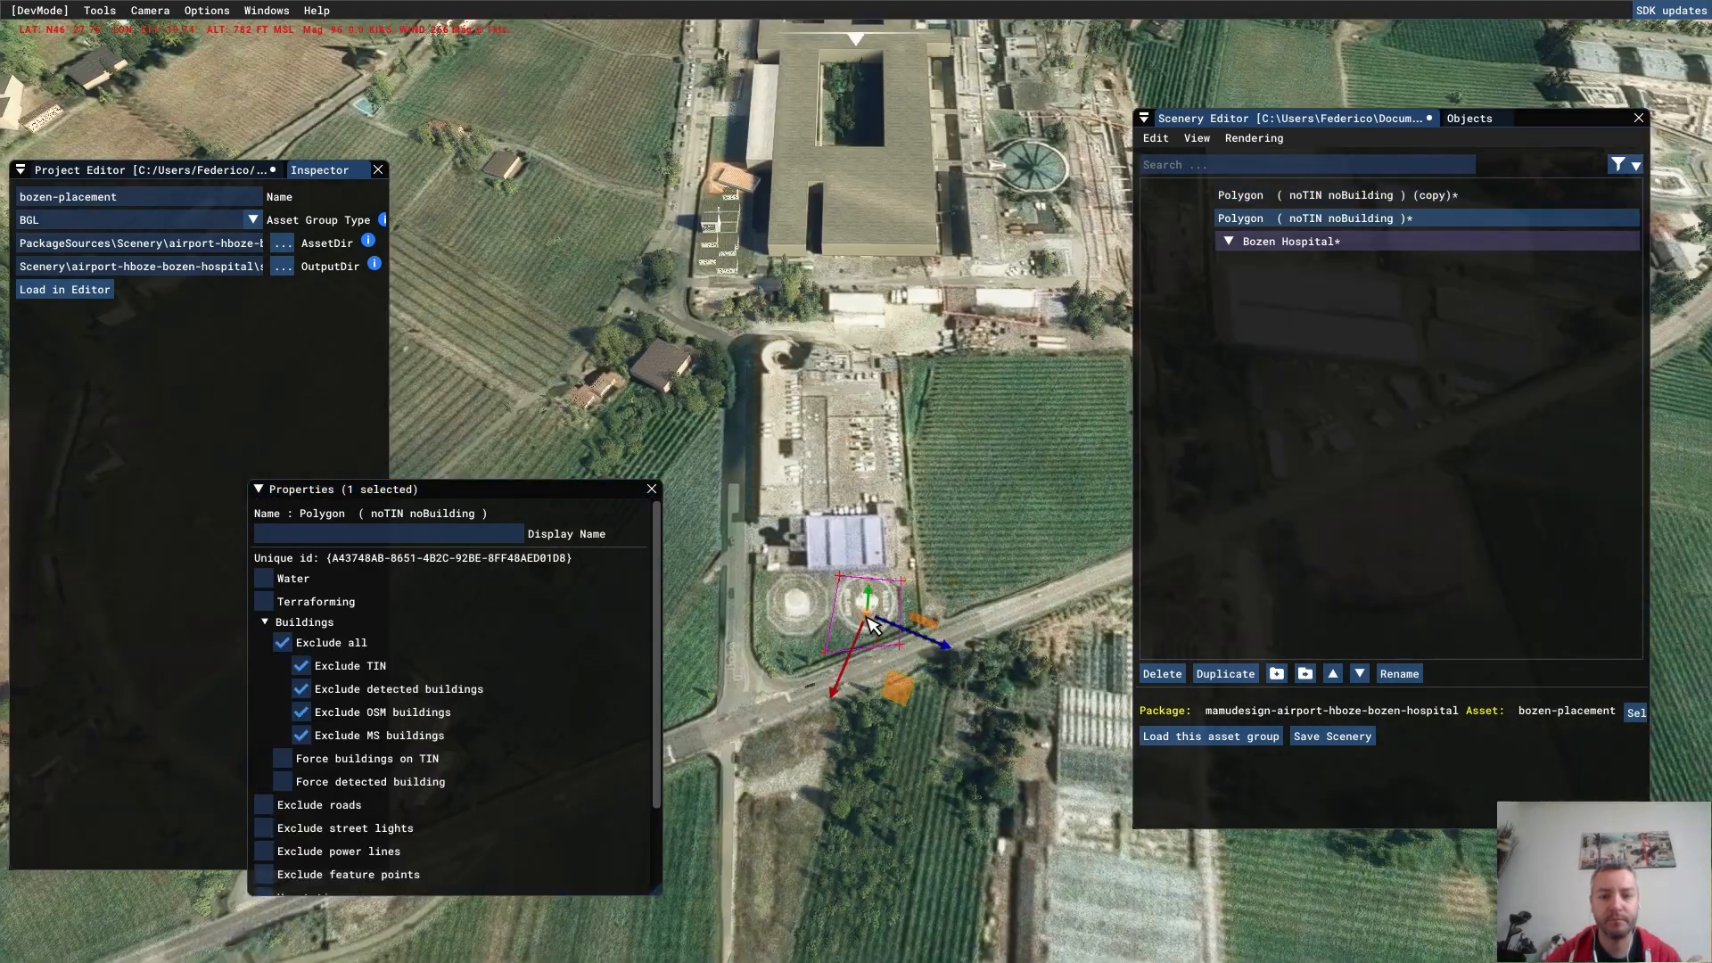
click(1225, 674)
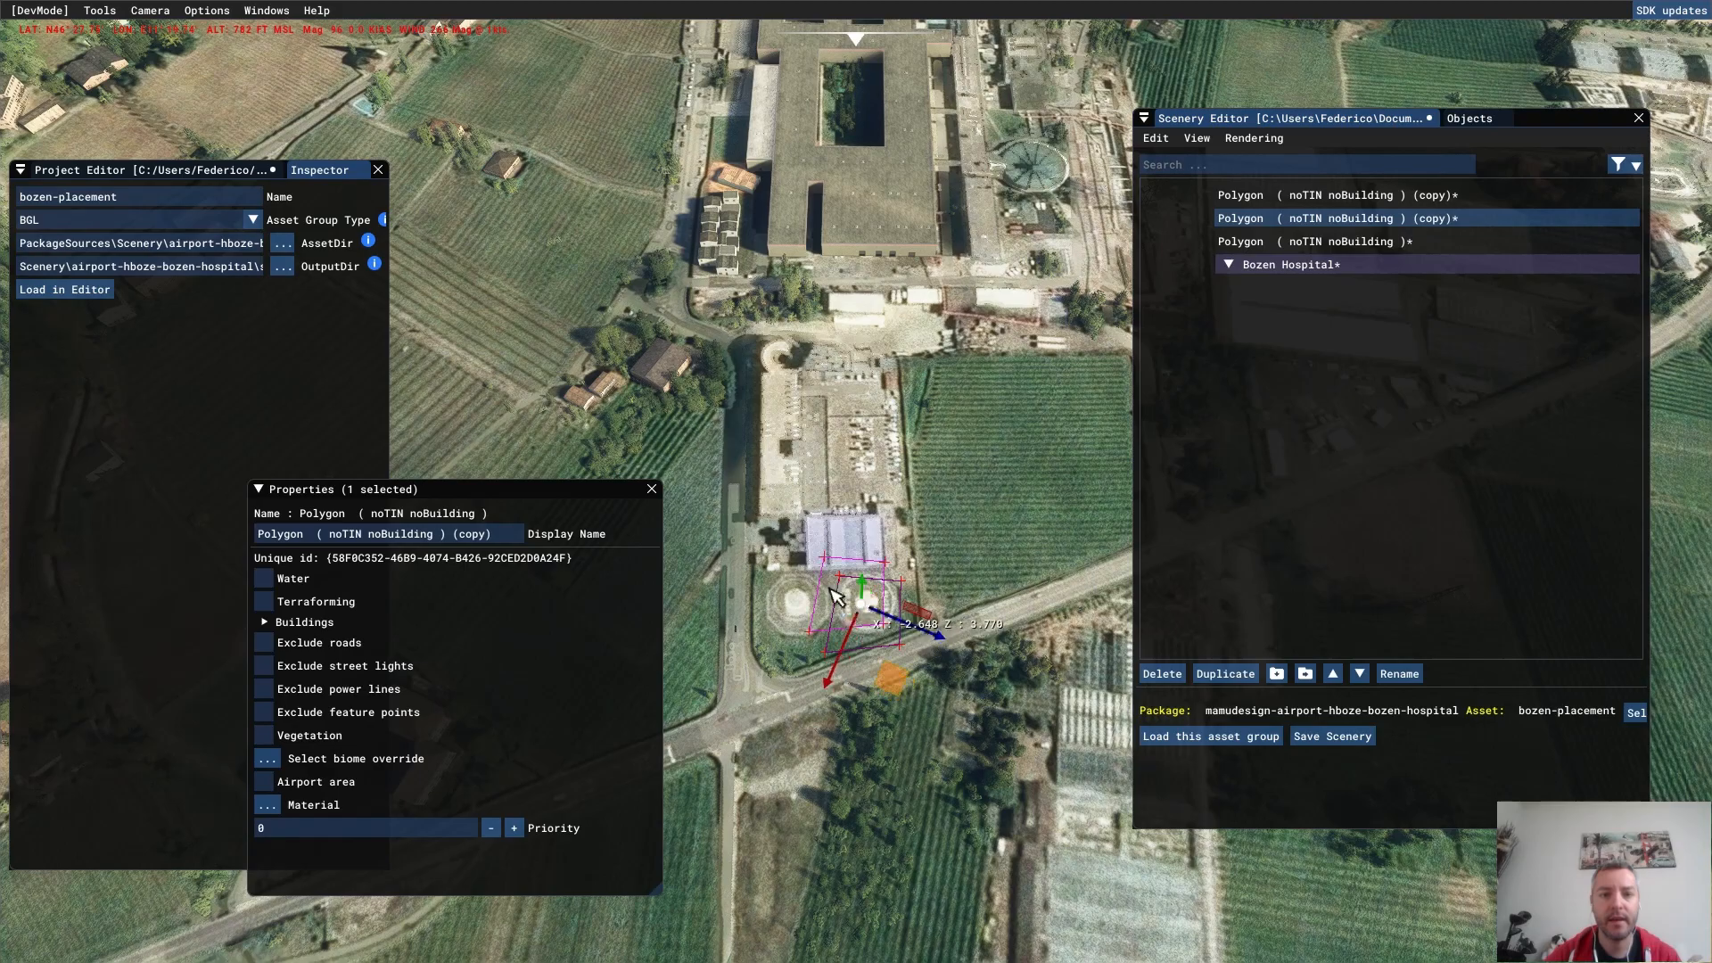
drag(847, 614, 709, 221)
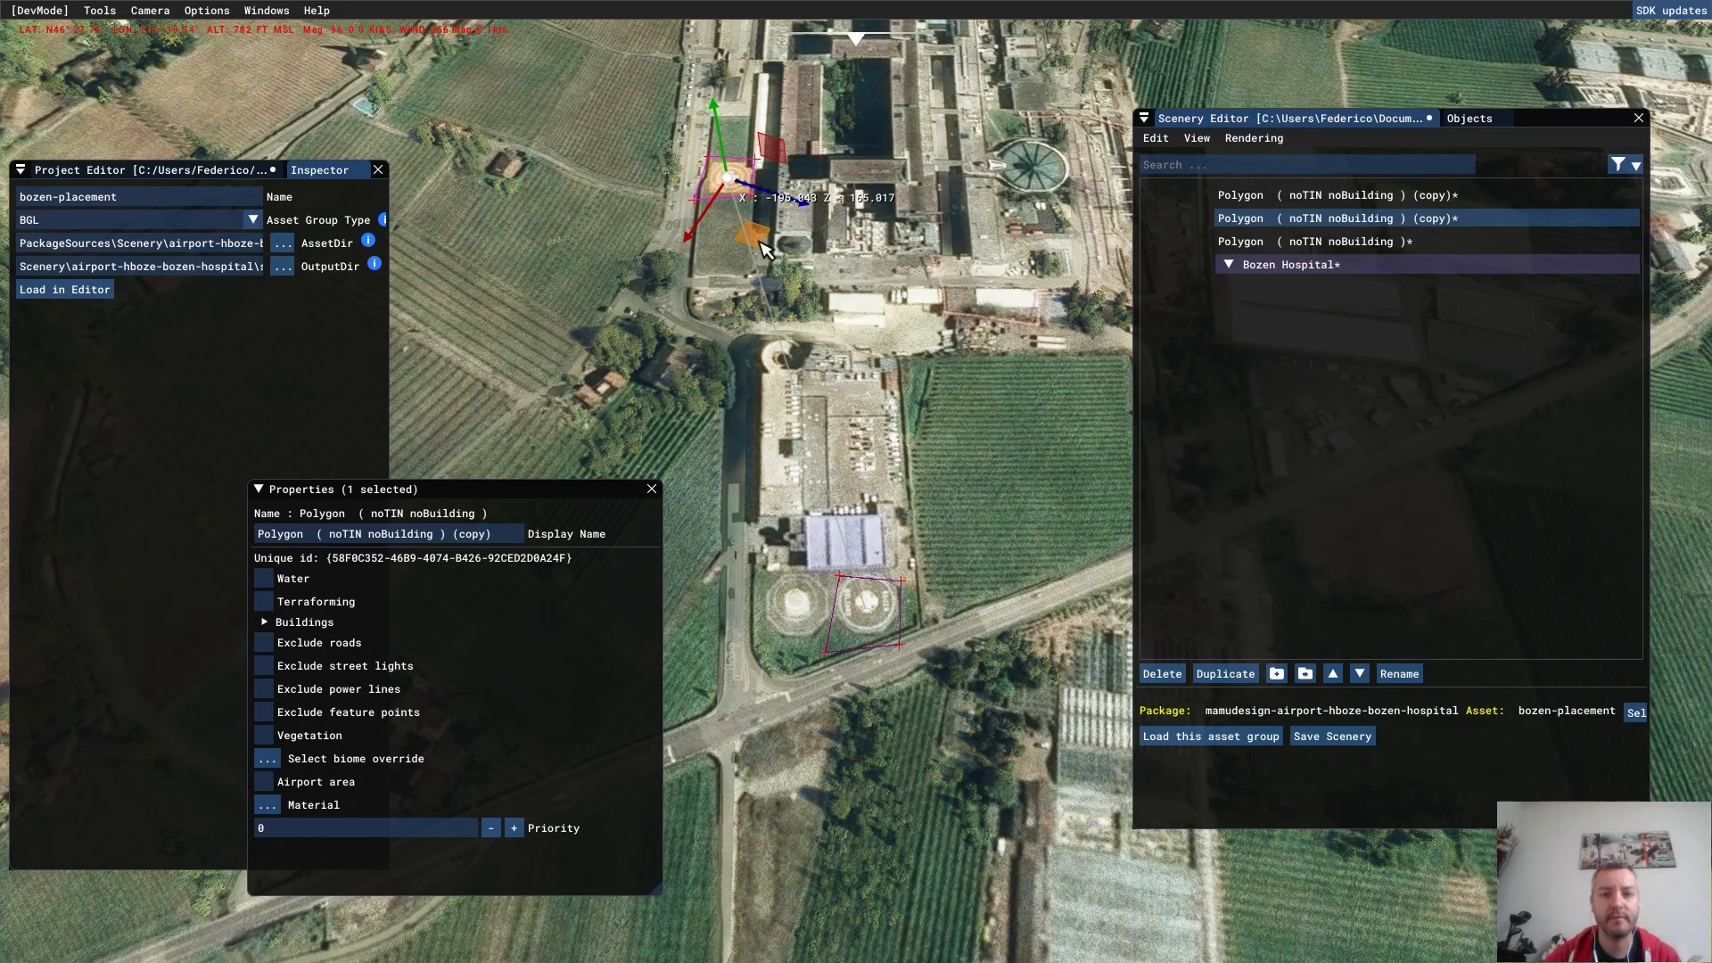
scroll(766, 245, up, 6)
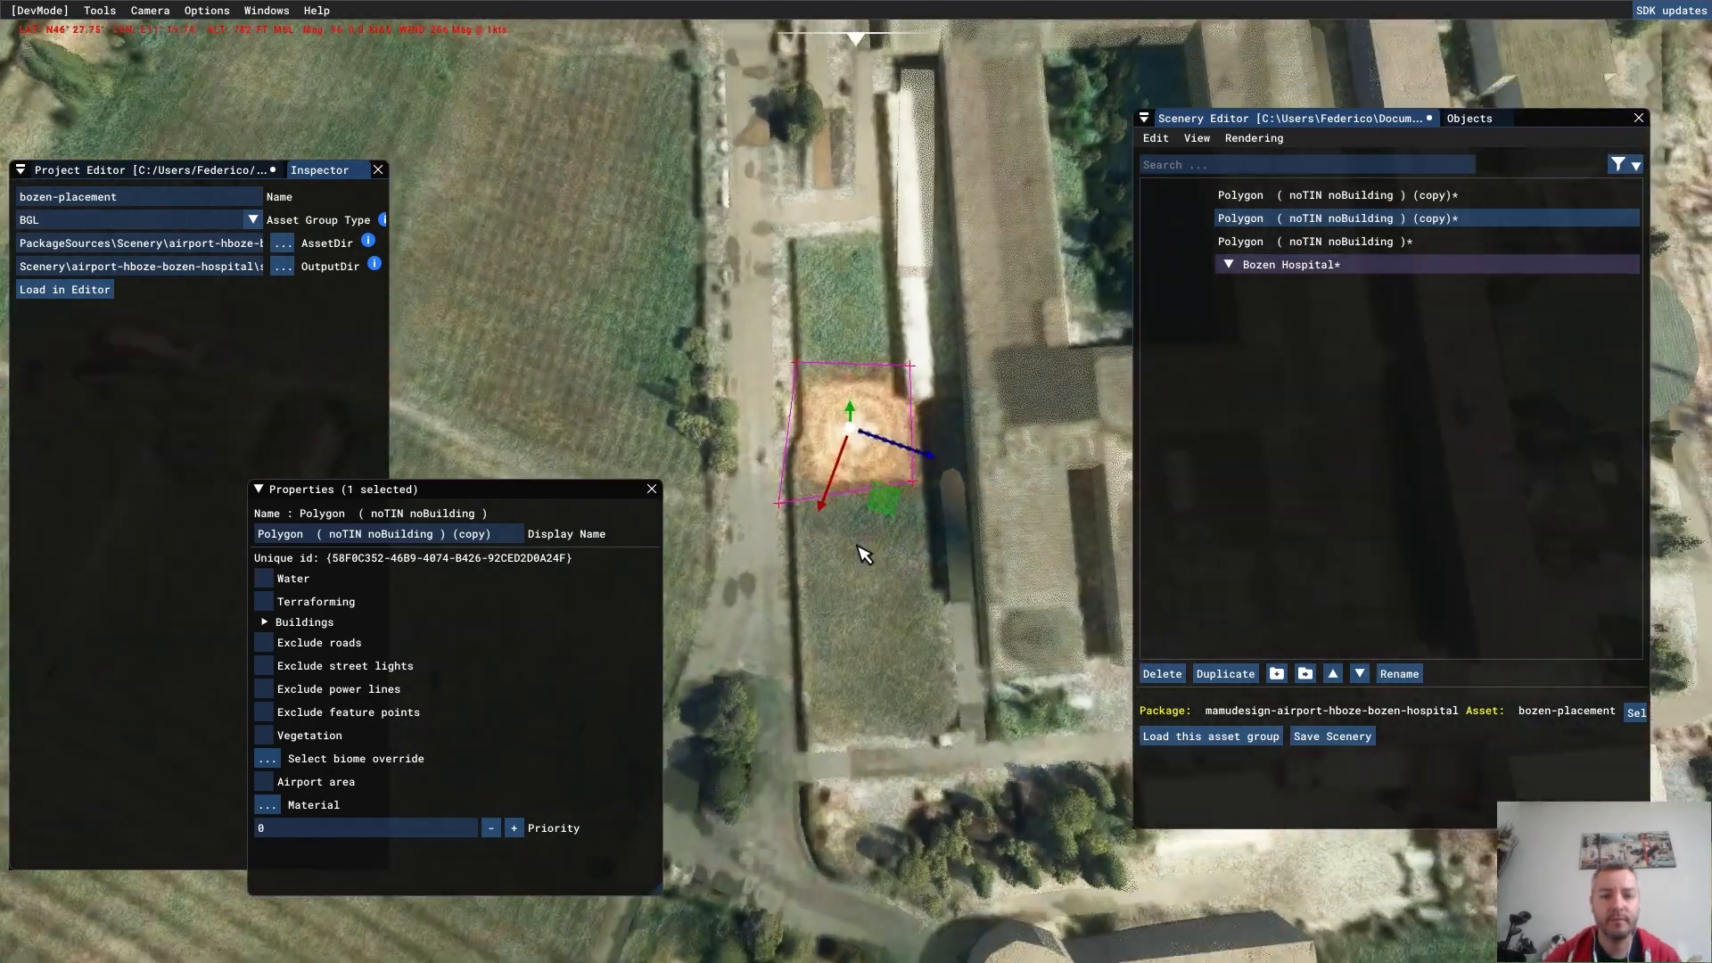
scroll(970, 310, up, 3)
- Adjust the copied polygon's corner points so its outline fits tightly around the orange pad
click(947, 310)
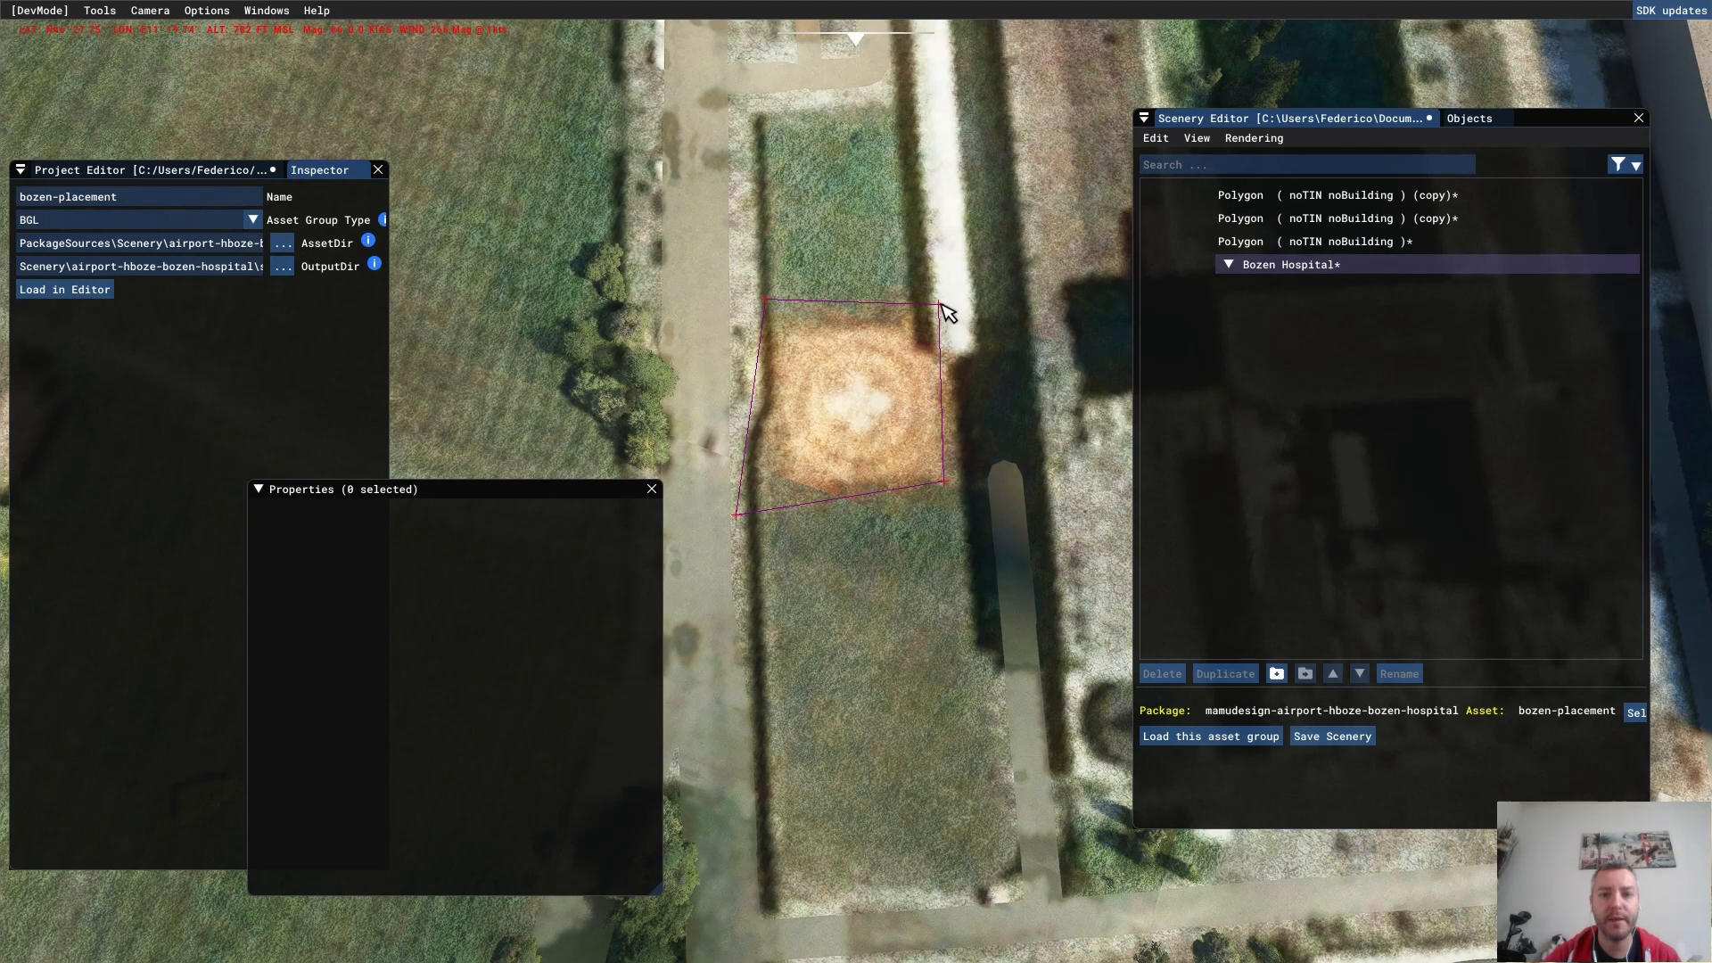
click(775, 306)
click(775, 305)
drag(799, 364, 820, 391)
click(737, 516)
click(736, 516)
drag(770, 584, 809, 559)
click(943, 482)
drag(978, 548, 959, 535)
click(938, 304)
drag(974, 374, 966, 407)
- Add a CIRCLE helipad to the Bozen Hospital airport and position it over the western landing circle
scroll(893, 686, down, 2)
middle_drag(893, 686, 758, 303)
scroll(917, 670, down, 2)
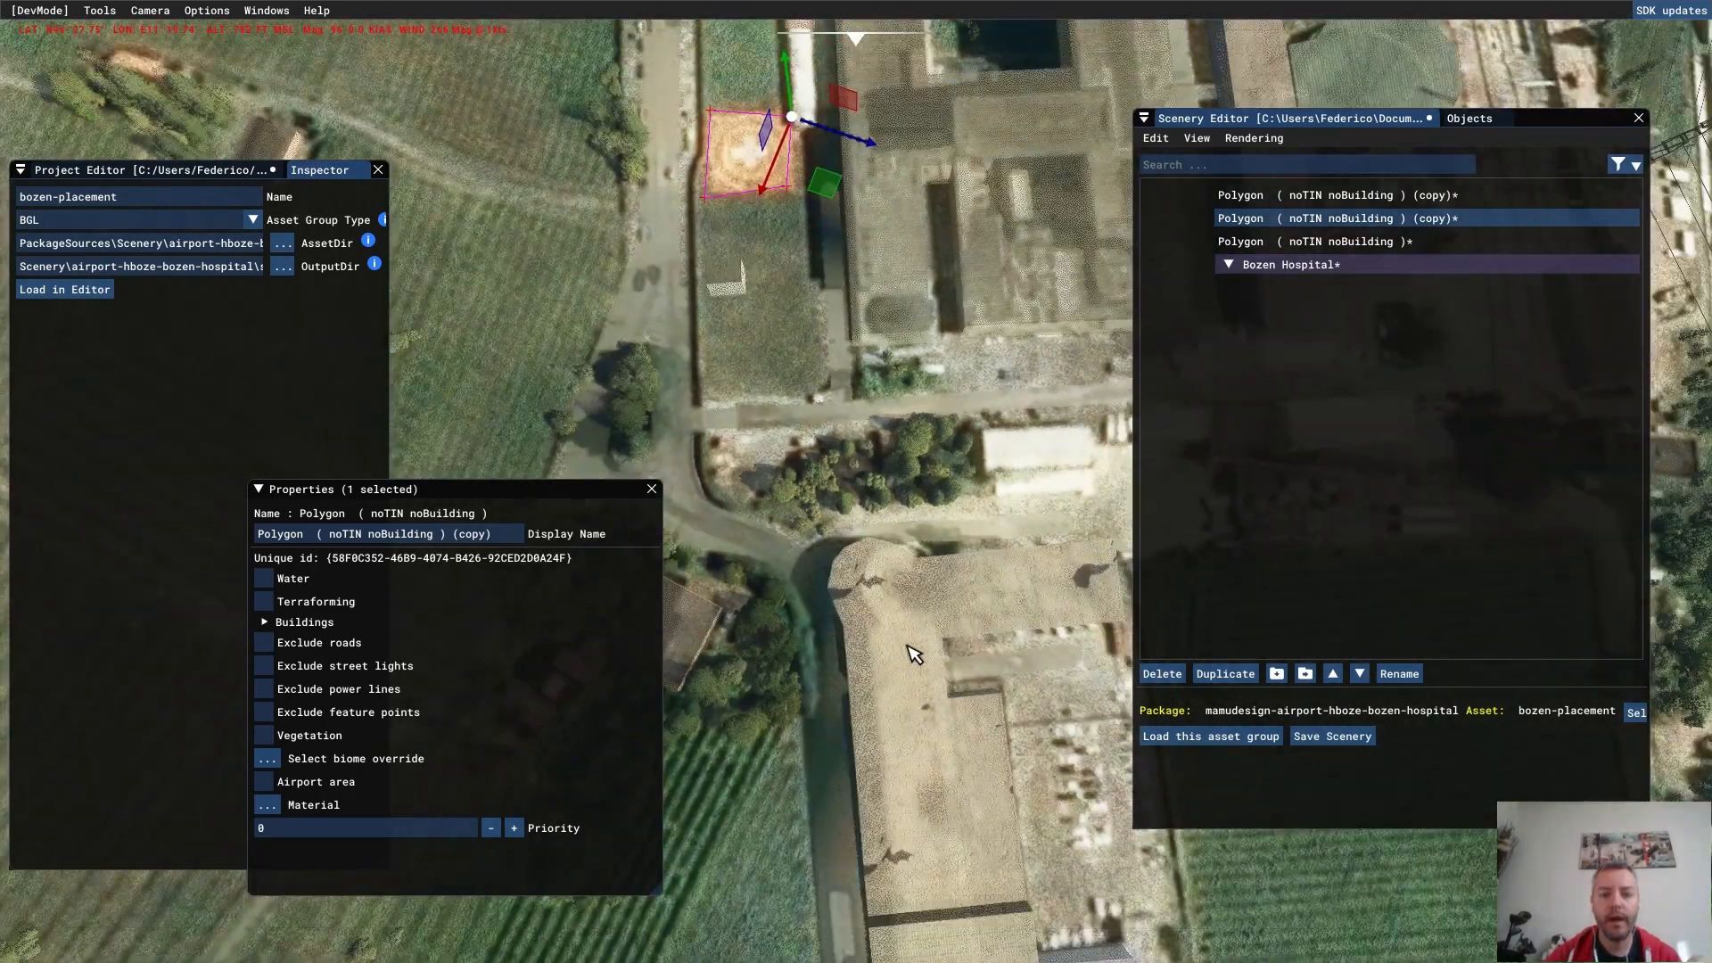
middle_drag(917, 670, 865, 289)
middle_drag(776, 806, 800, 474)
scroll(882, 386, down, 1)
middle_drag(883, 386, 856, 505)
scroll(858, 505, up, 4)
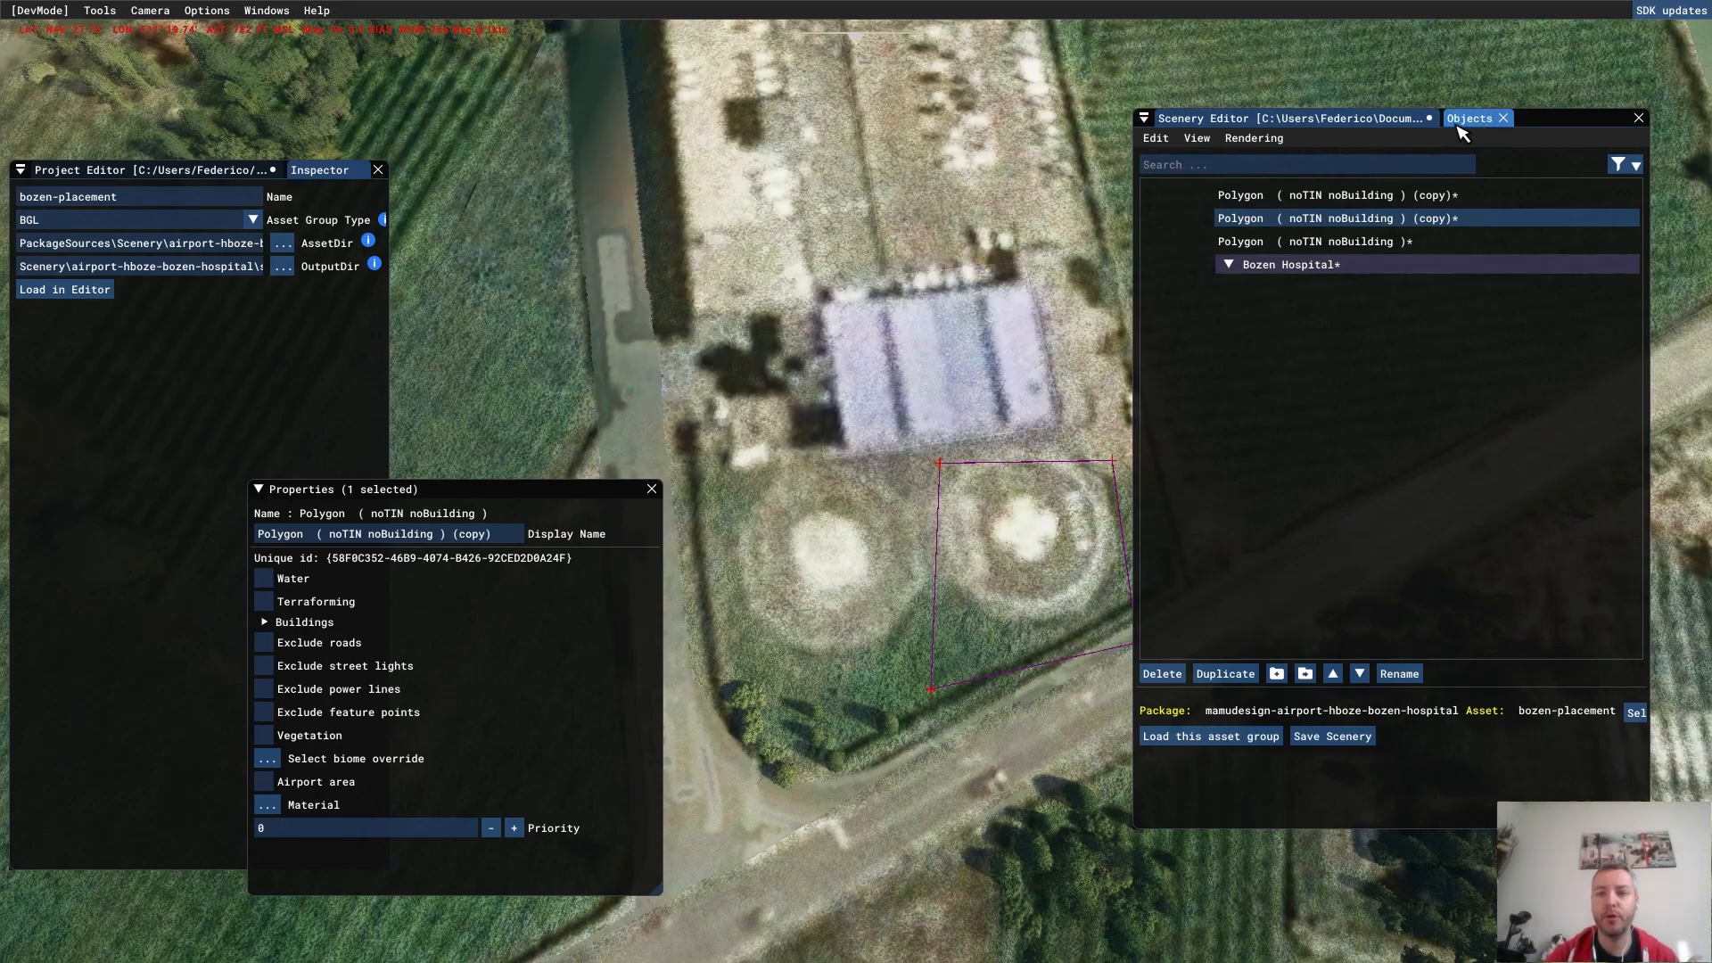
click(1468, 118)
click(1462, 167)
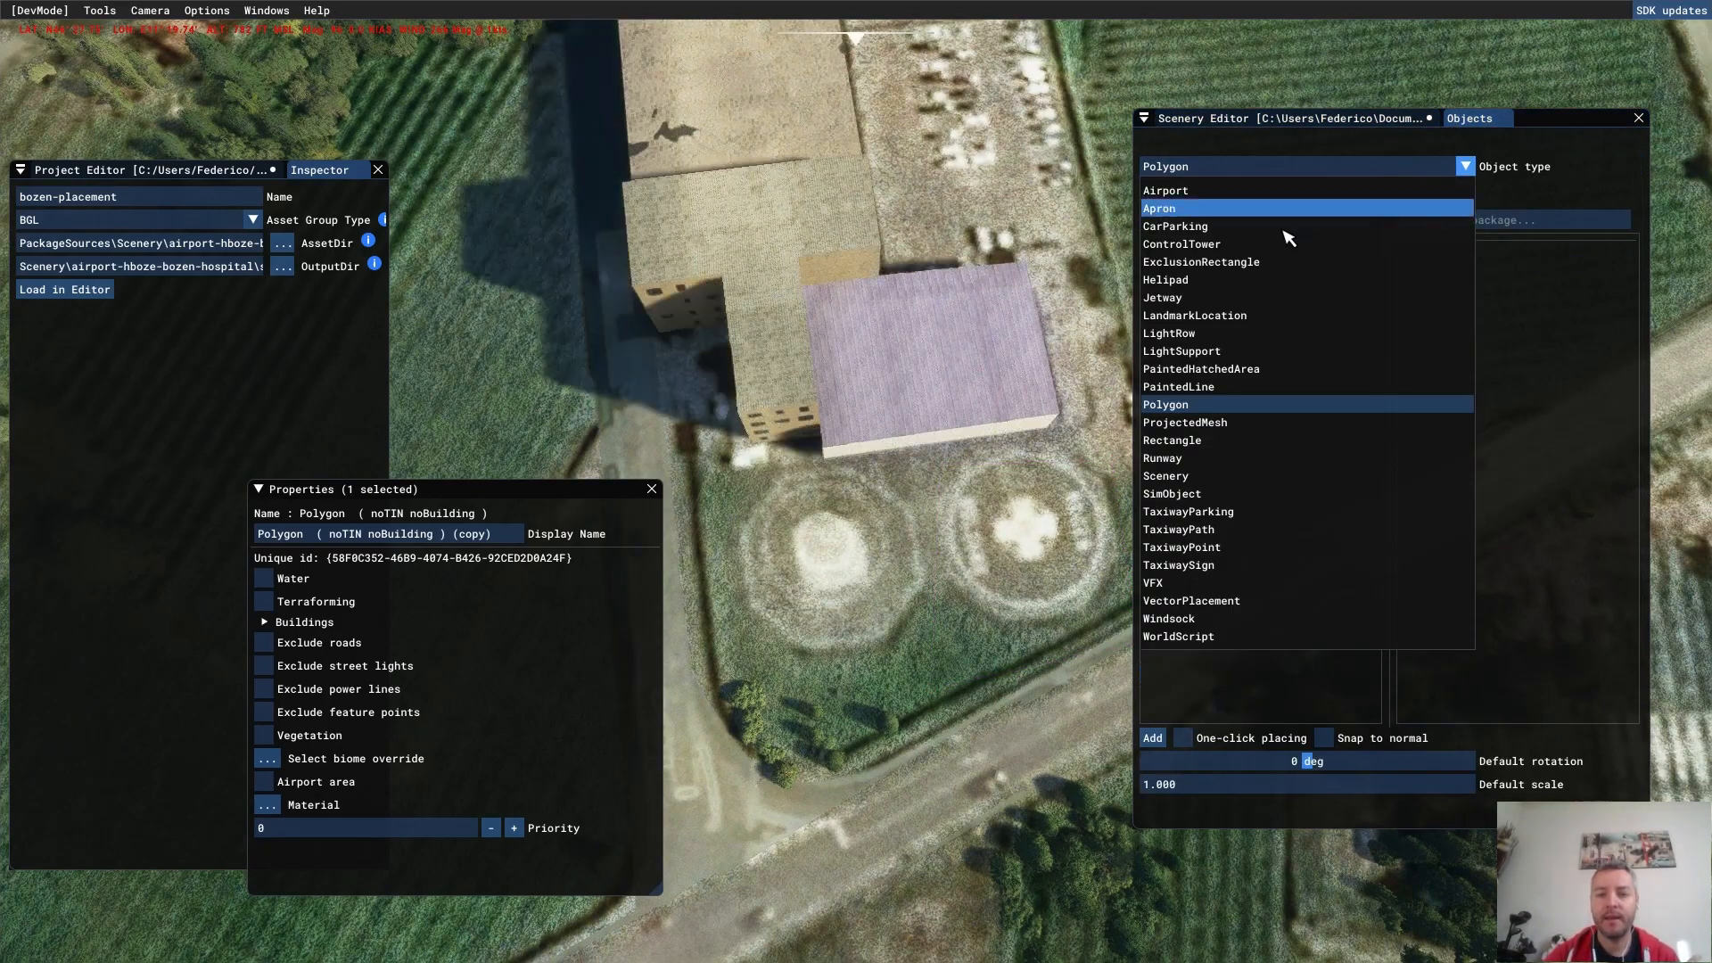
click(1233, 280)
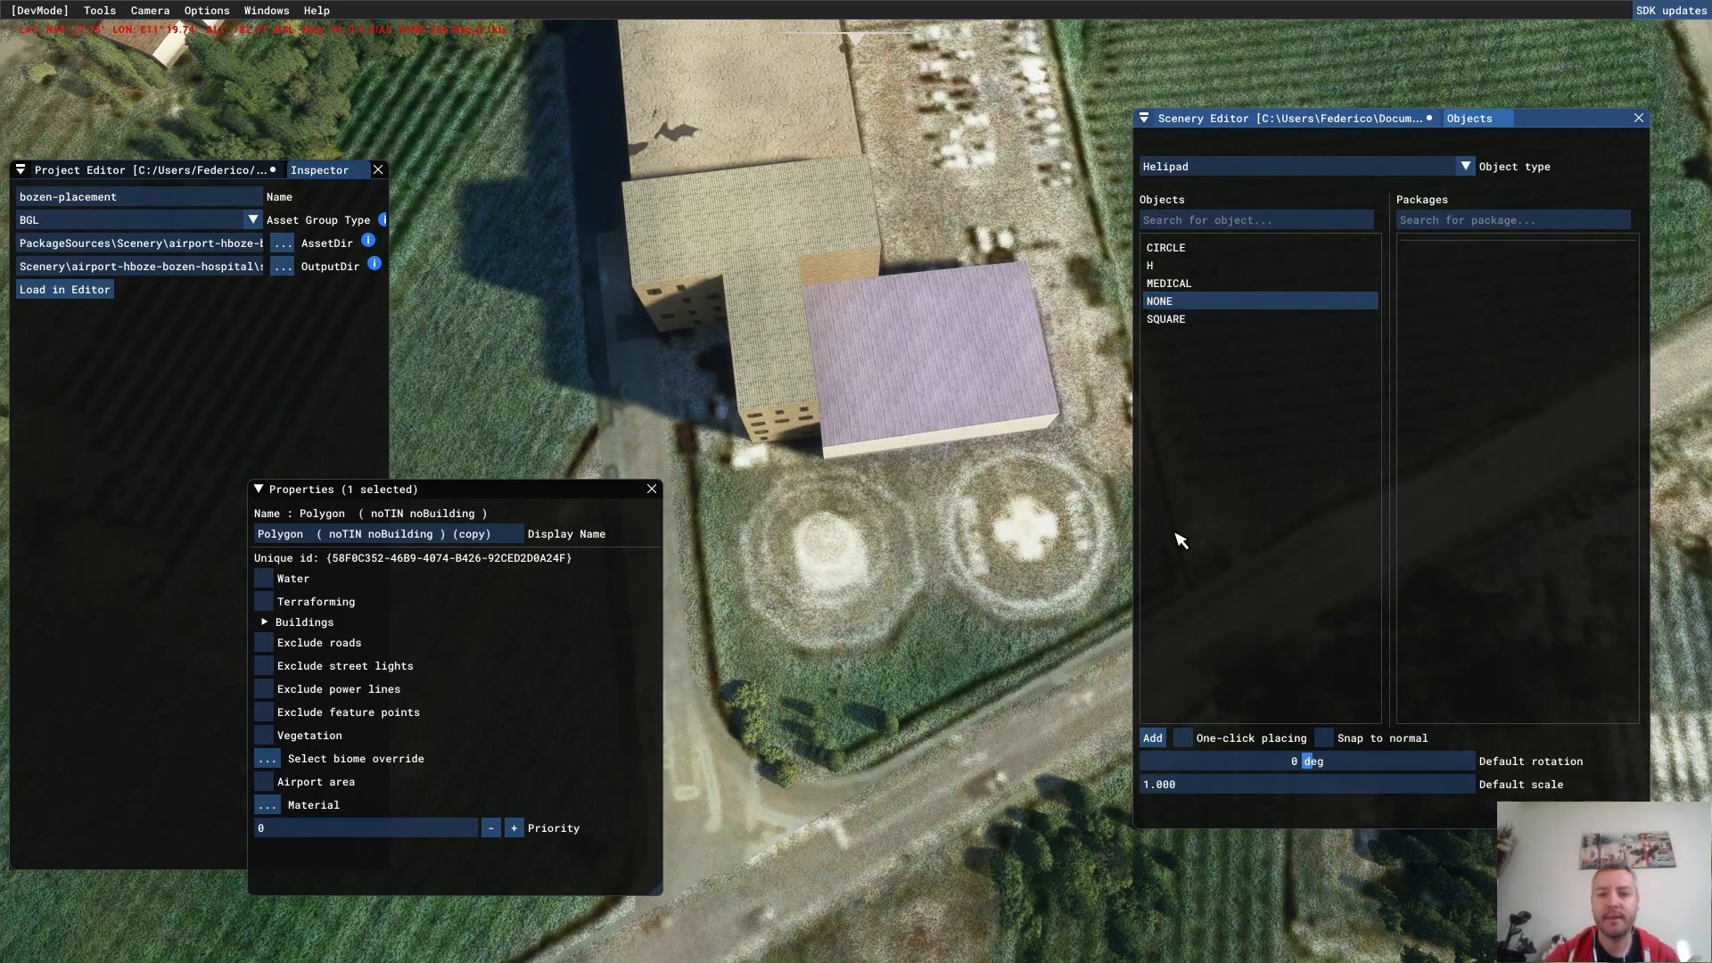
click(1165, 249)
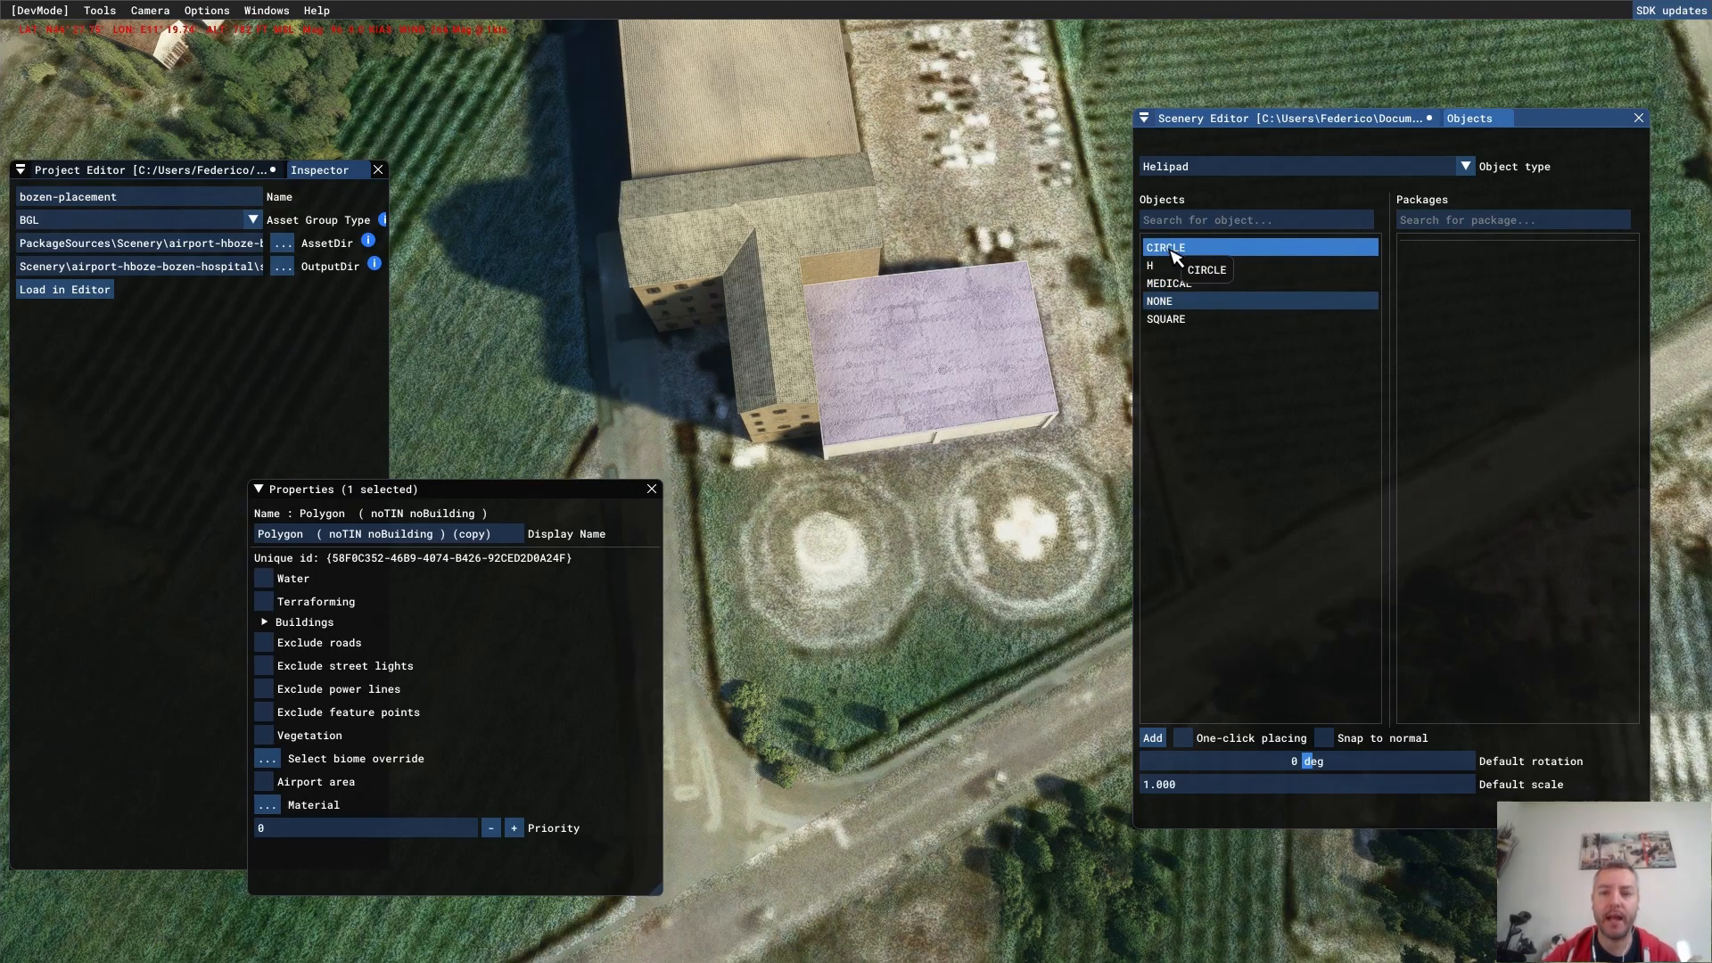
click(1170, 301)
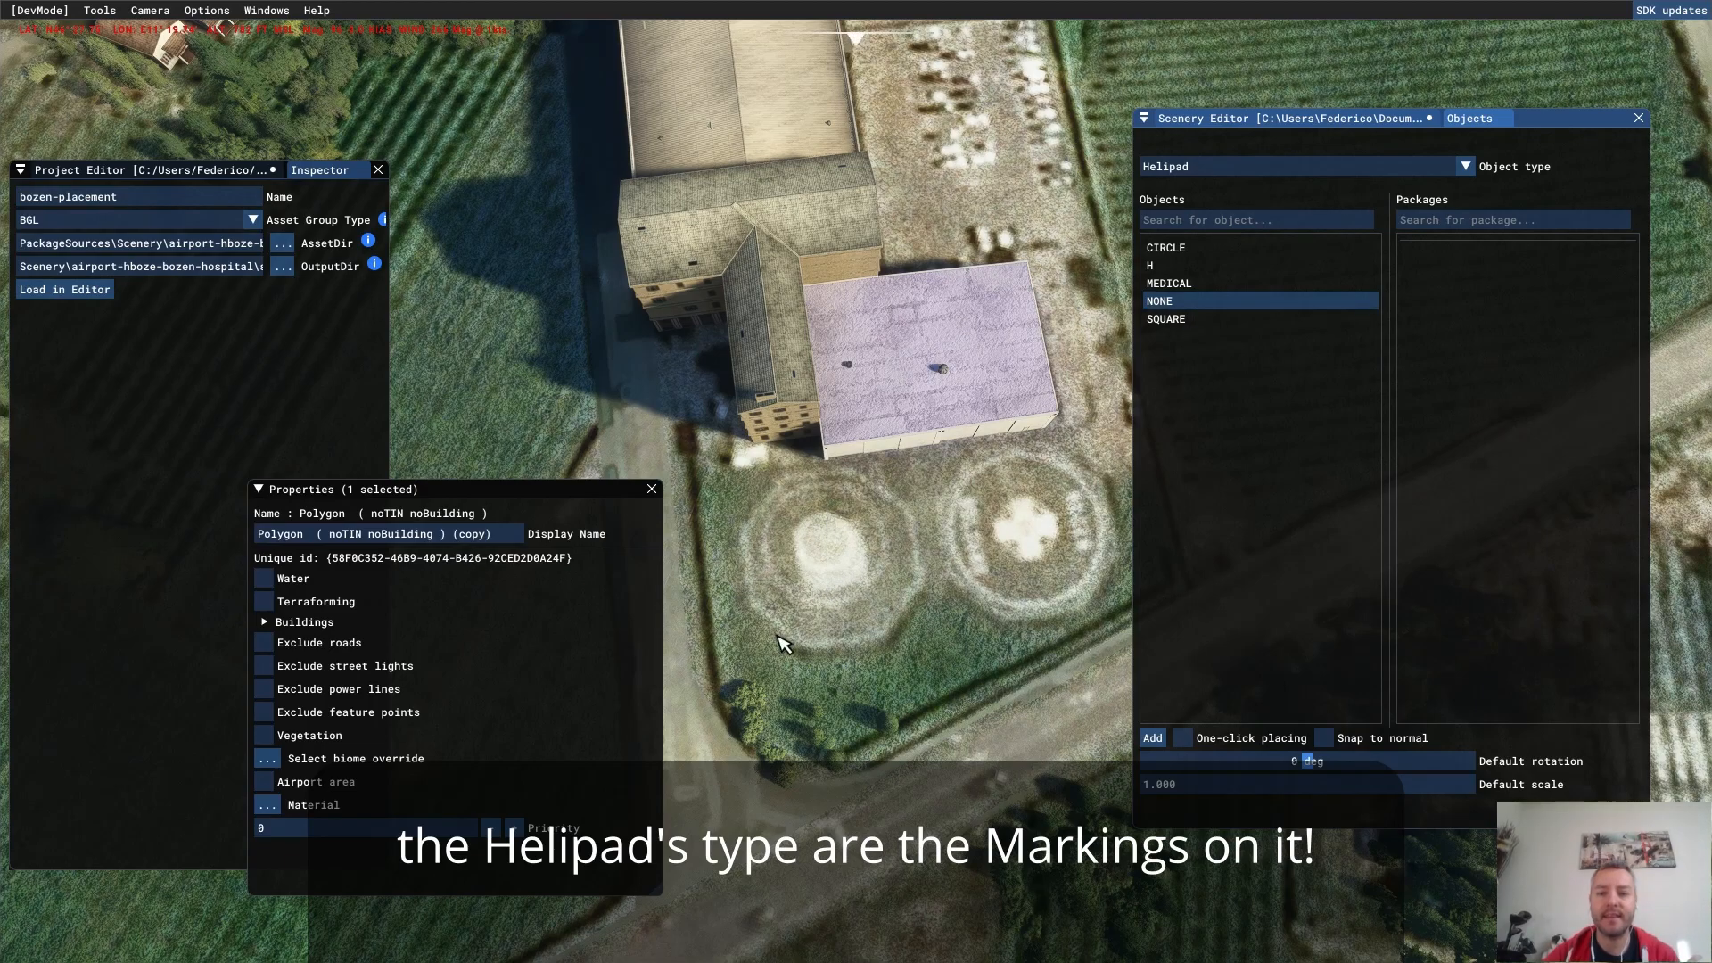
click(1230, 250)
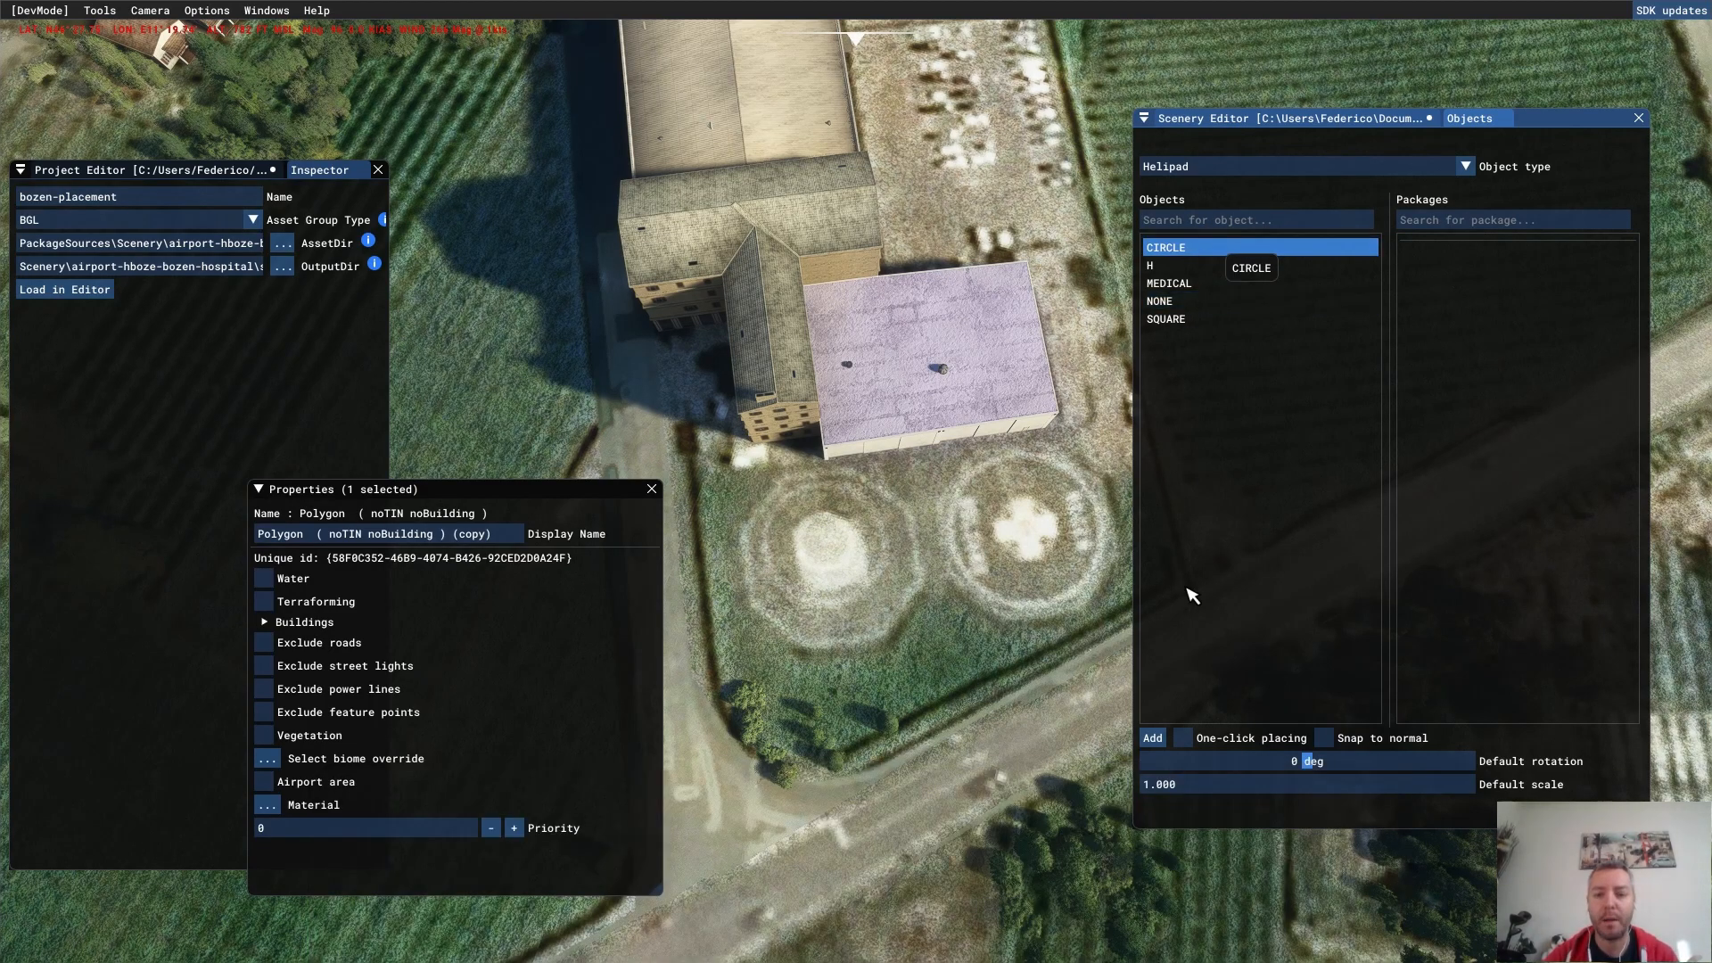
click(1153, 738)
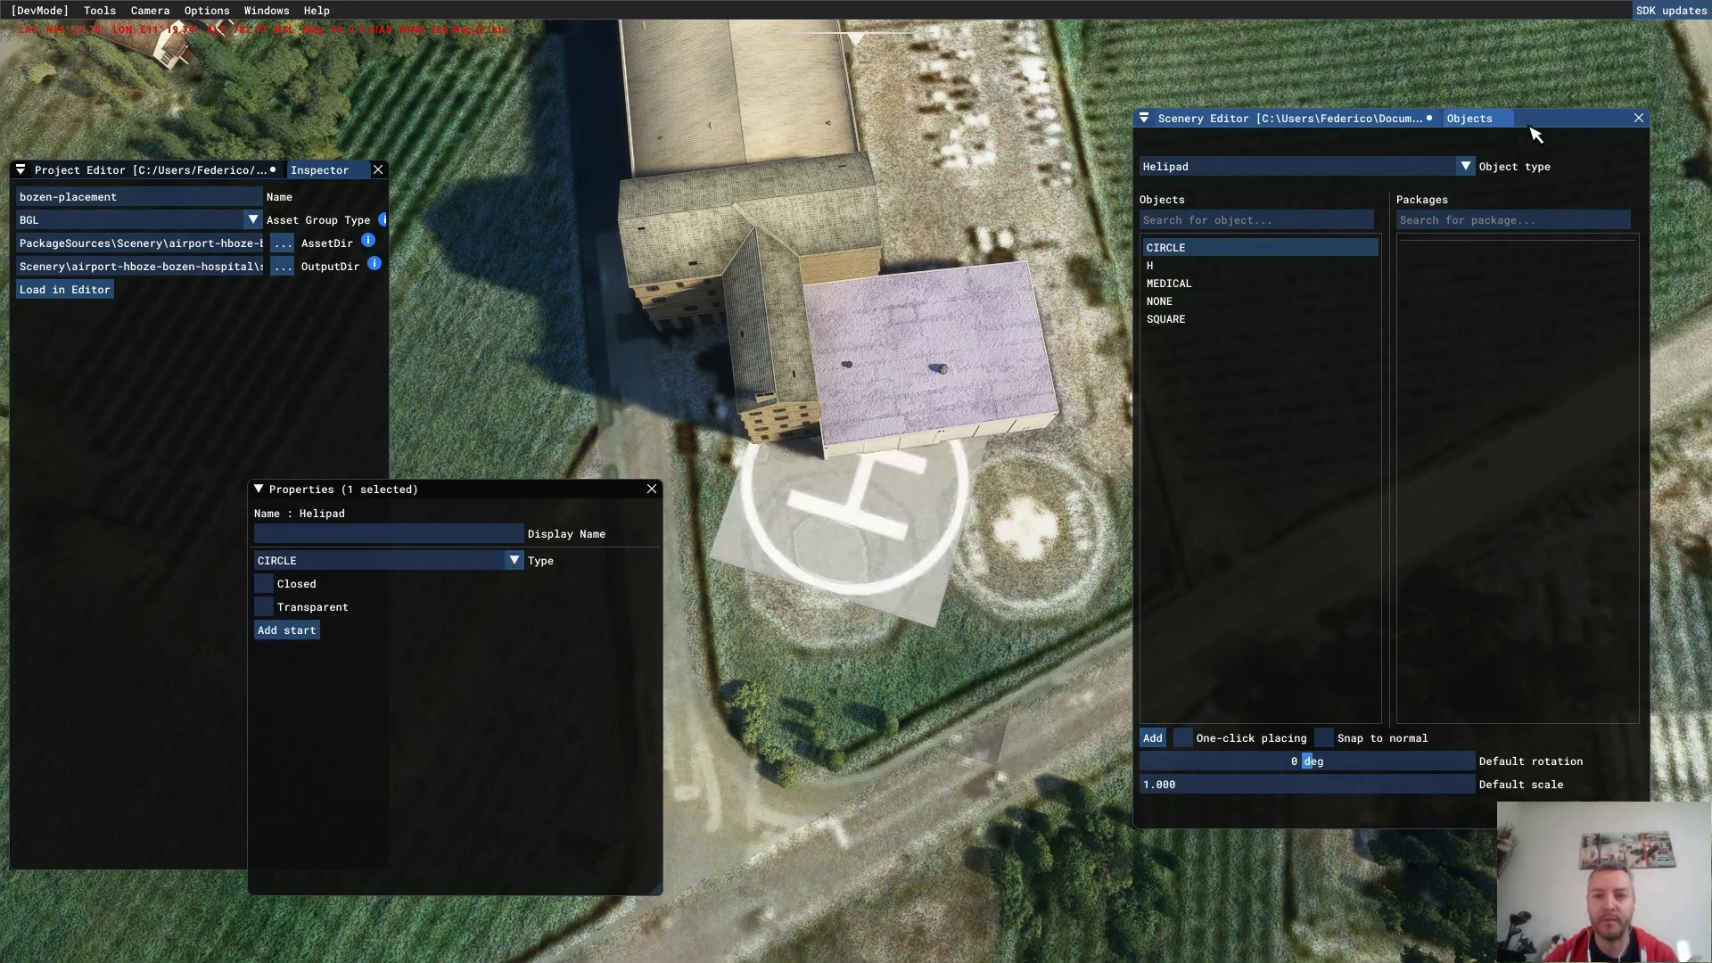
click(1306, 118)
drag(896, 555, 859, 633)
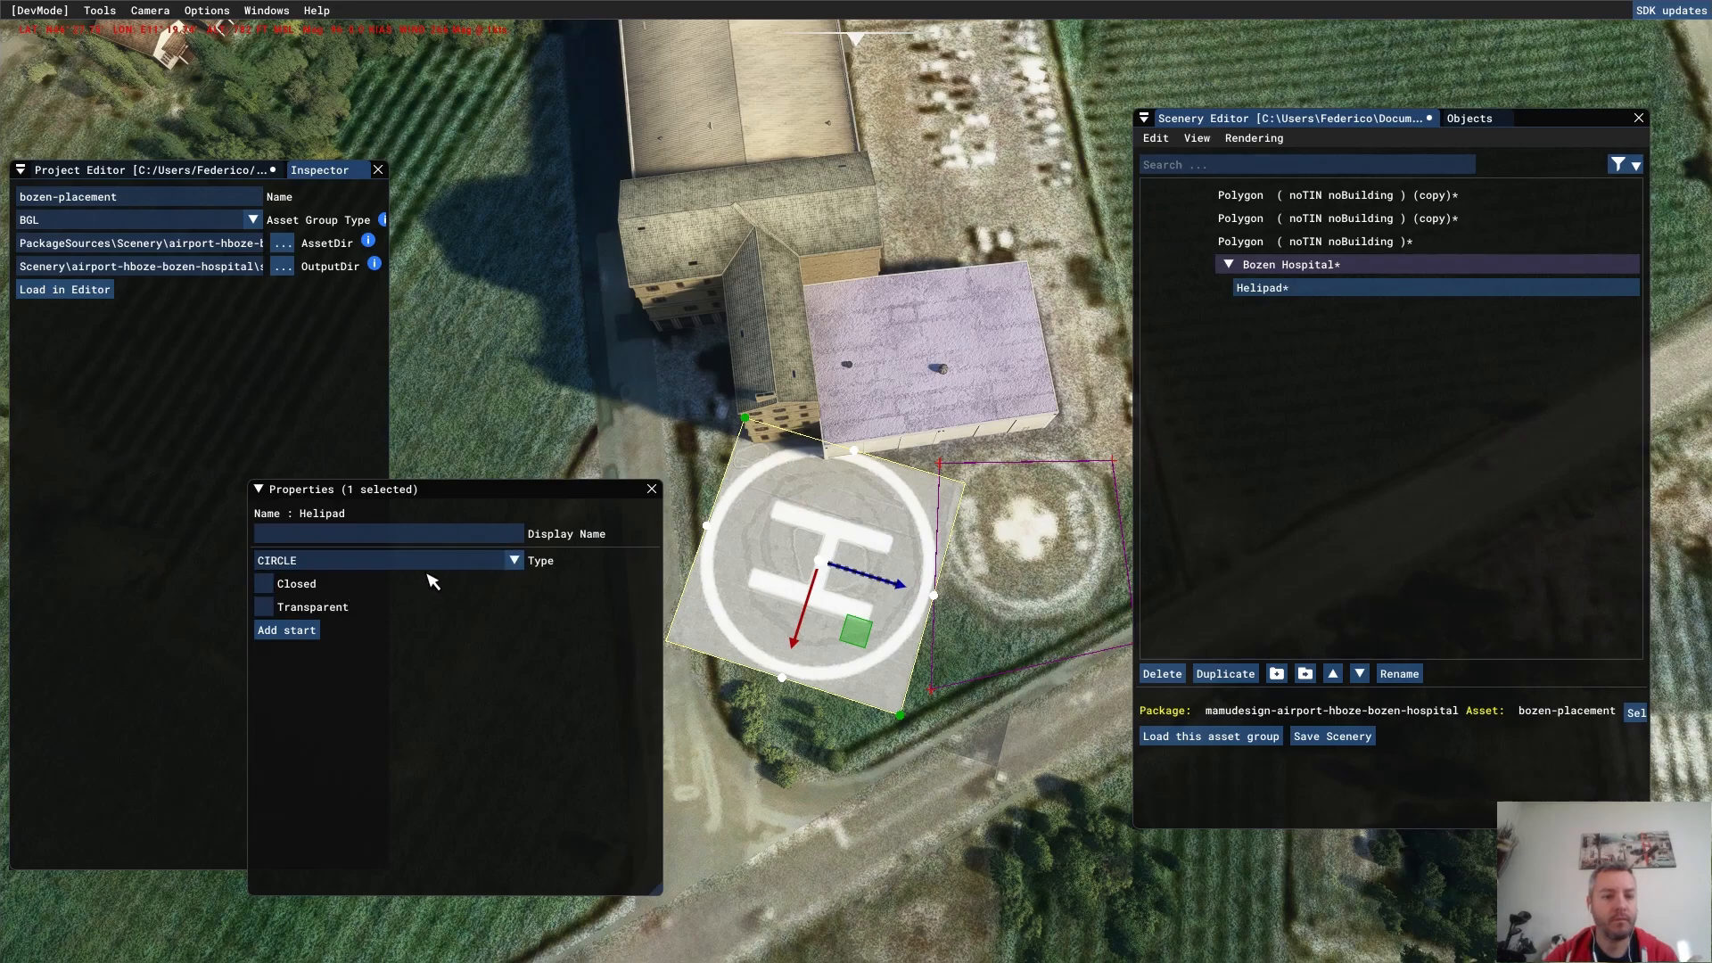
- Try the SQUARE, CIRCLE, MEDICAL and NONE marking types on the helipad
click(431, 562)
click(400, 631)
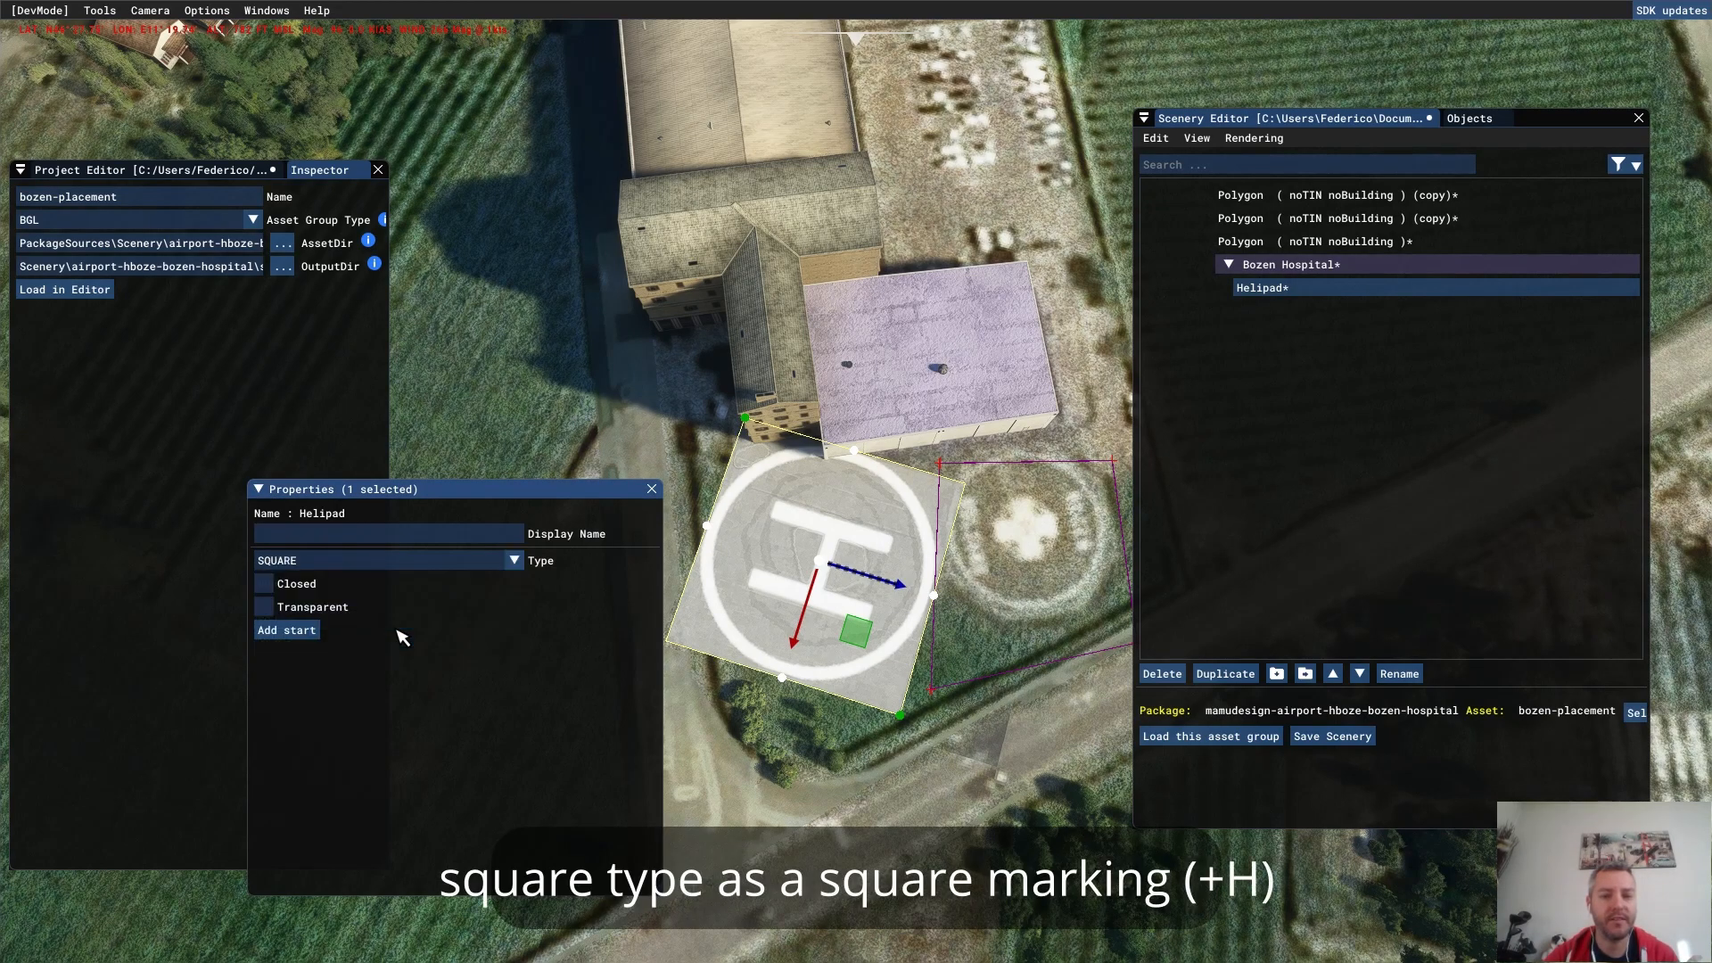
click(1197, 138)
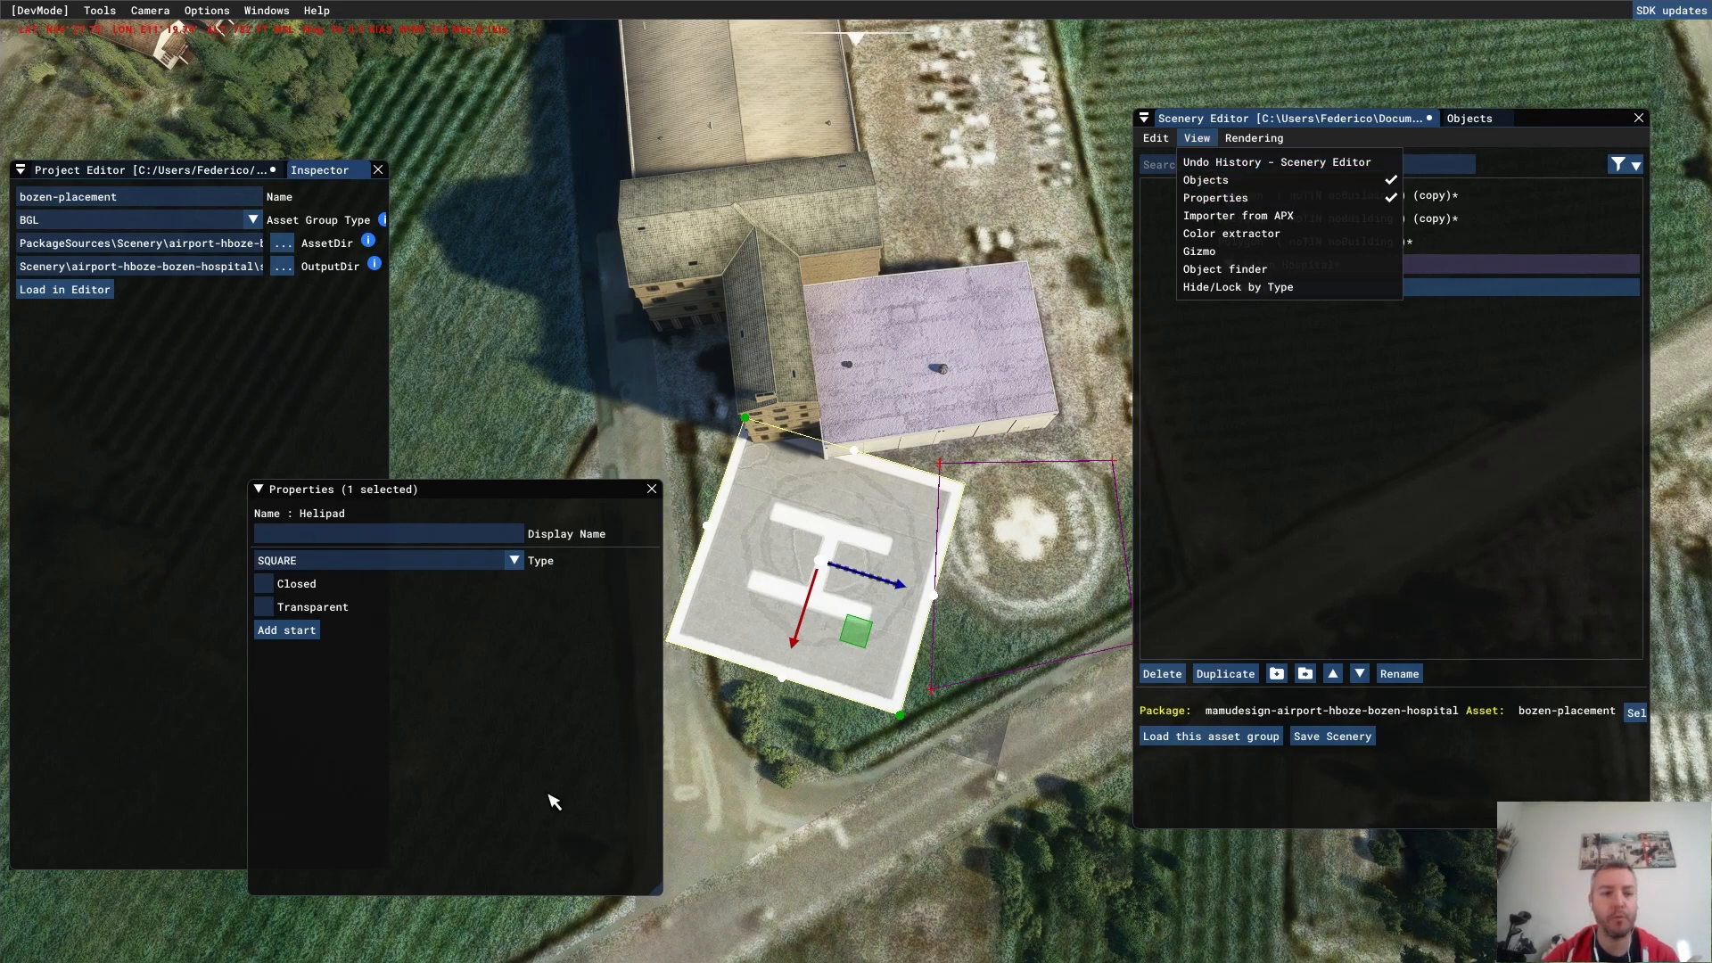
click(458, 550)
click(481, 559)
click(446, 621)
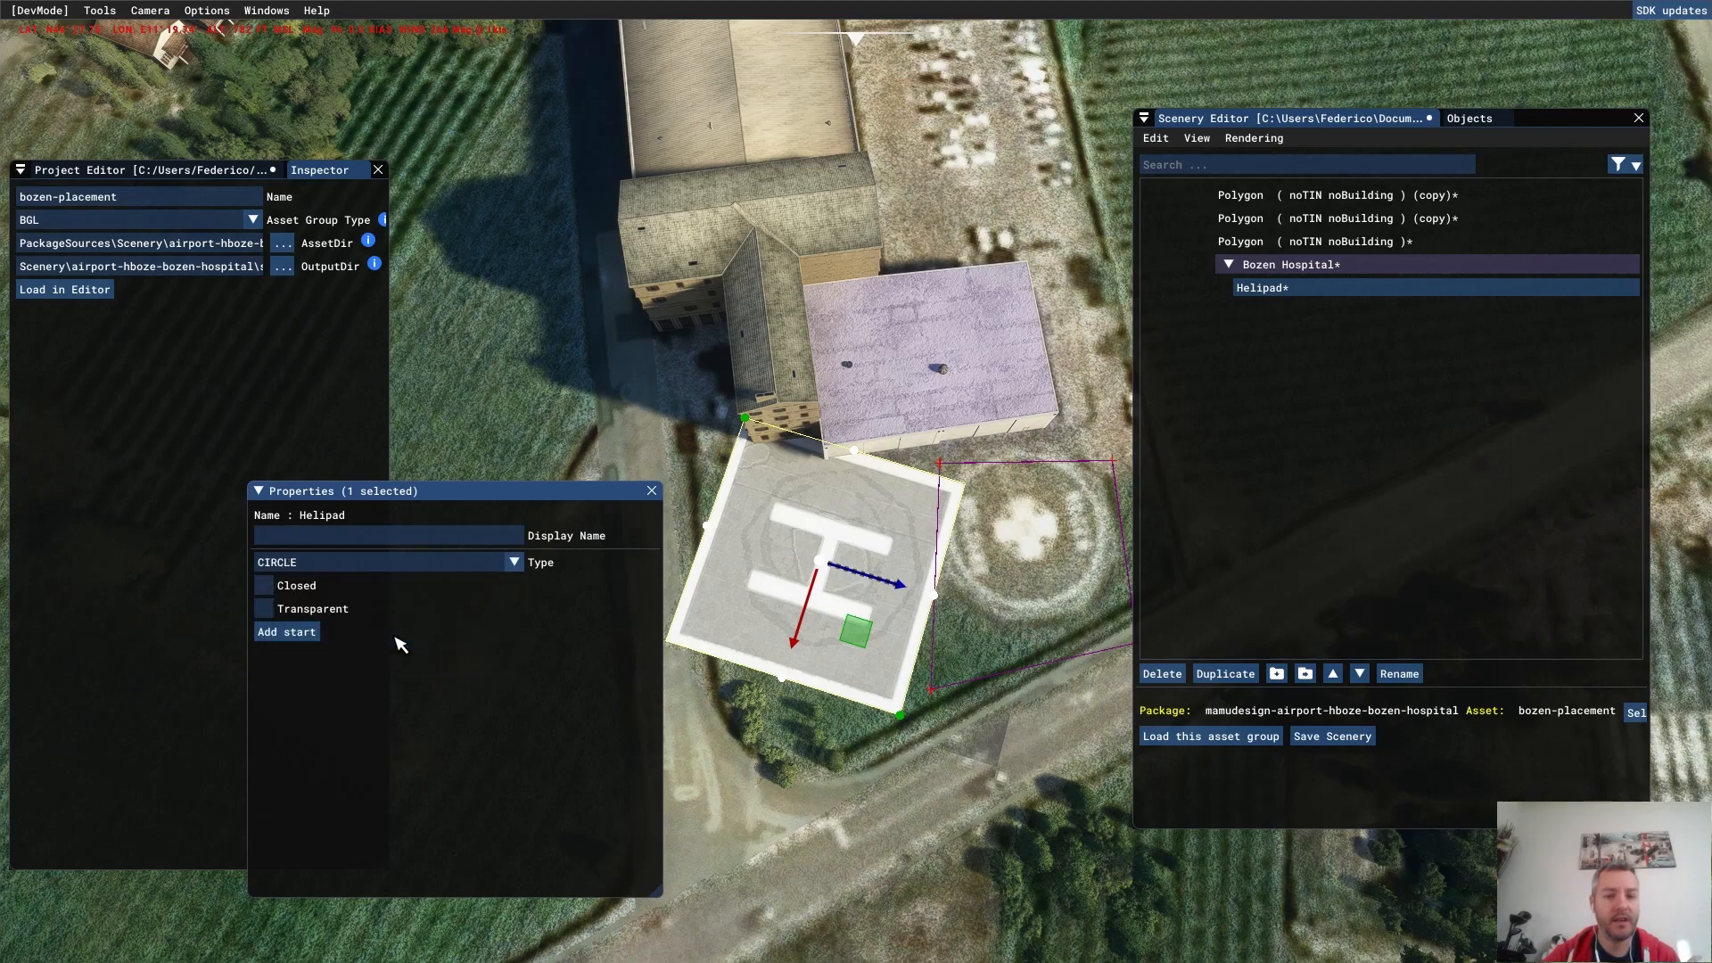
click(474, 562)
click(395, 644)
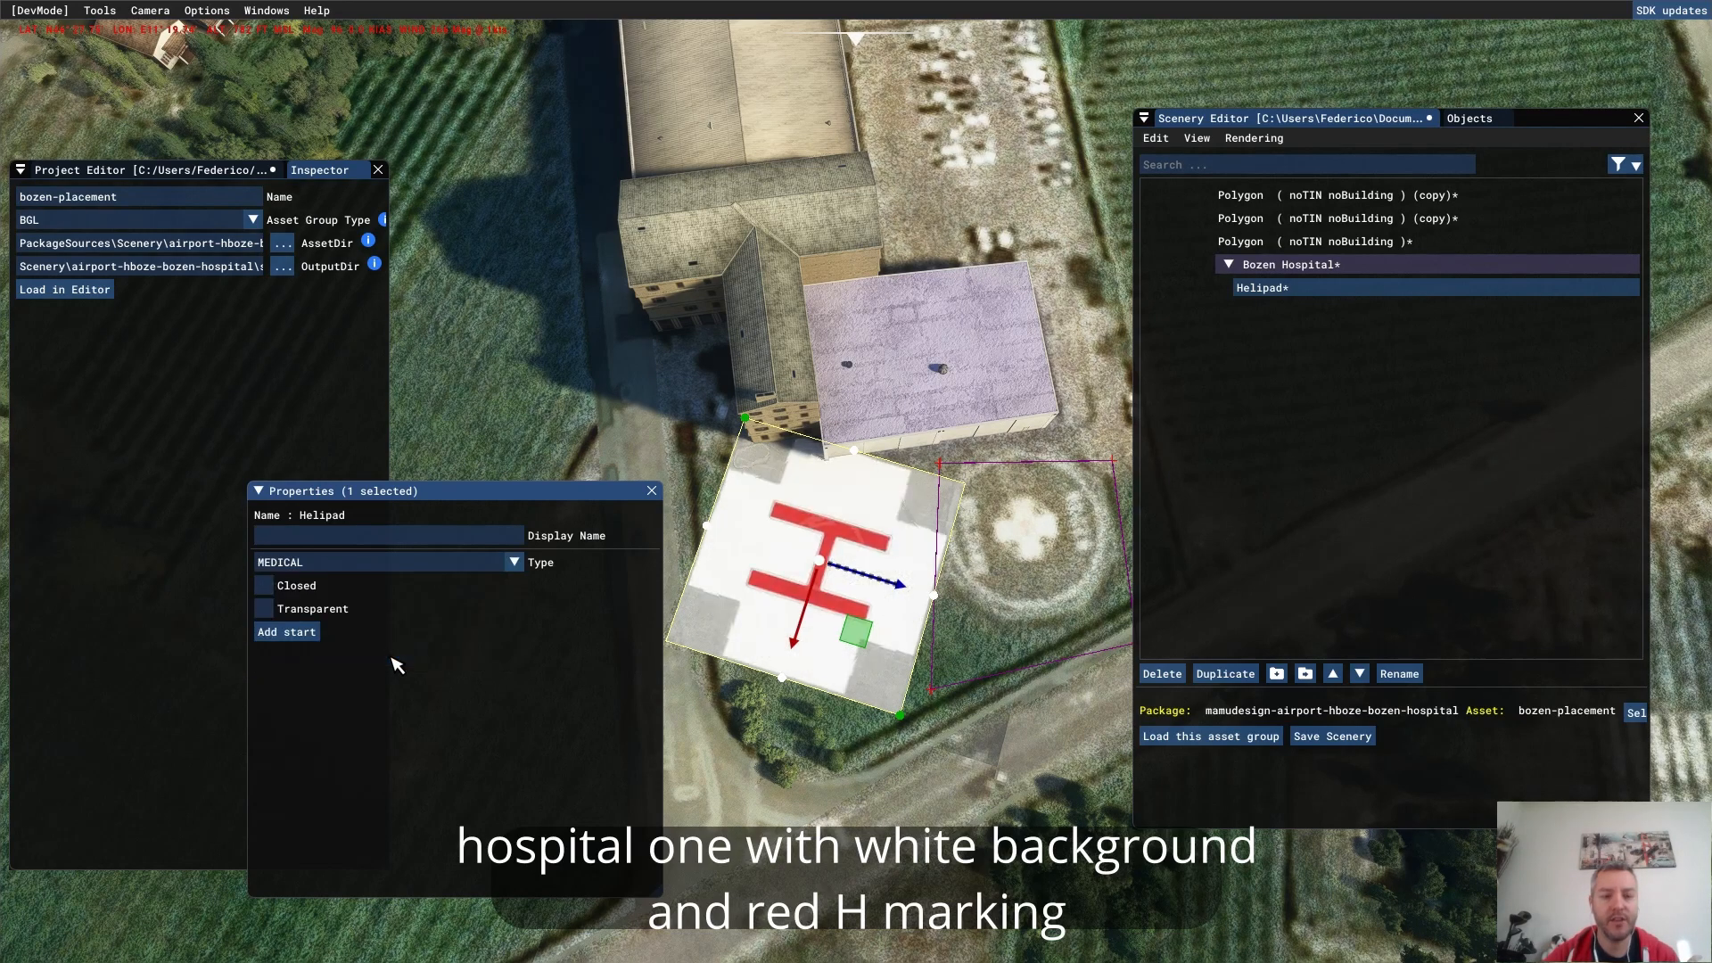
click(459, 562)
click(433, 596)
click(473, 562)
click(457, 582)
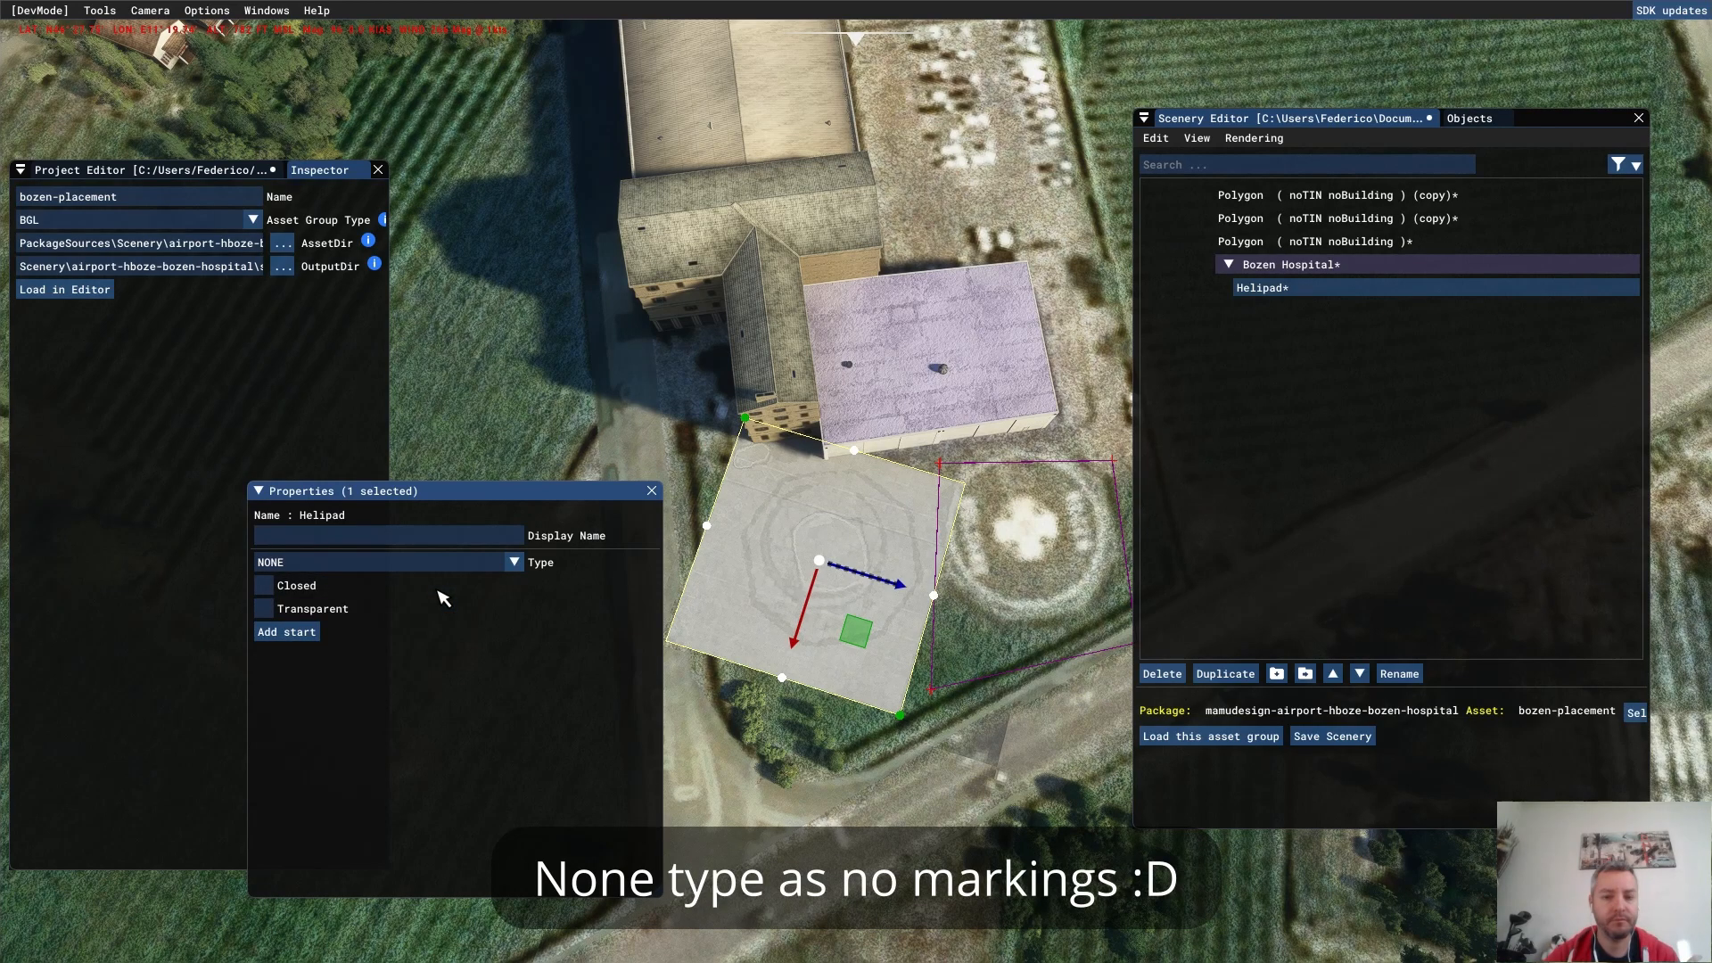
- Set the helipad's marking type to CIRCLE
click(448, 563)
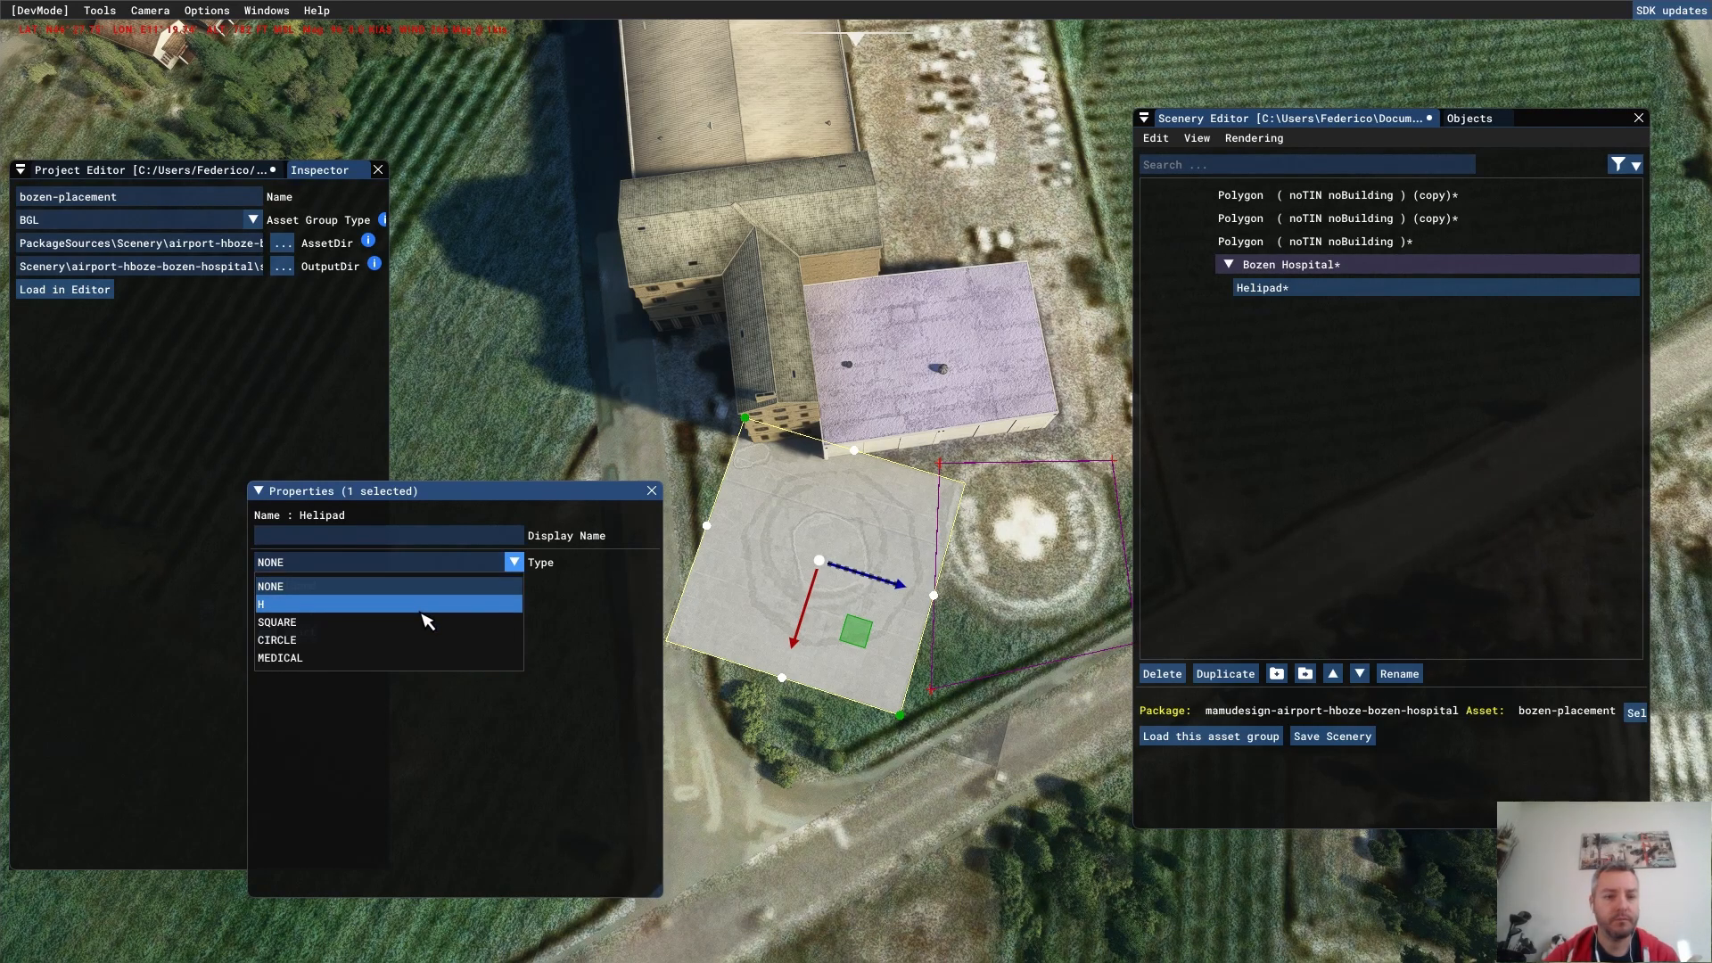
click(427, 622)
click(455, 563)
click(422, 641)
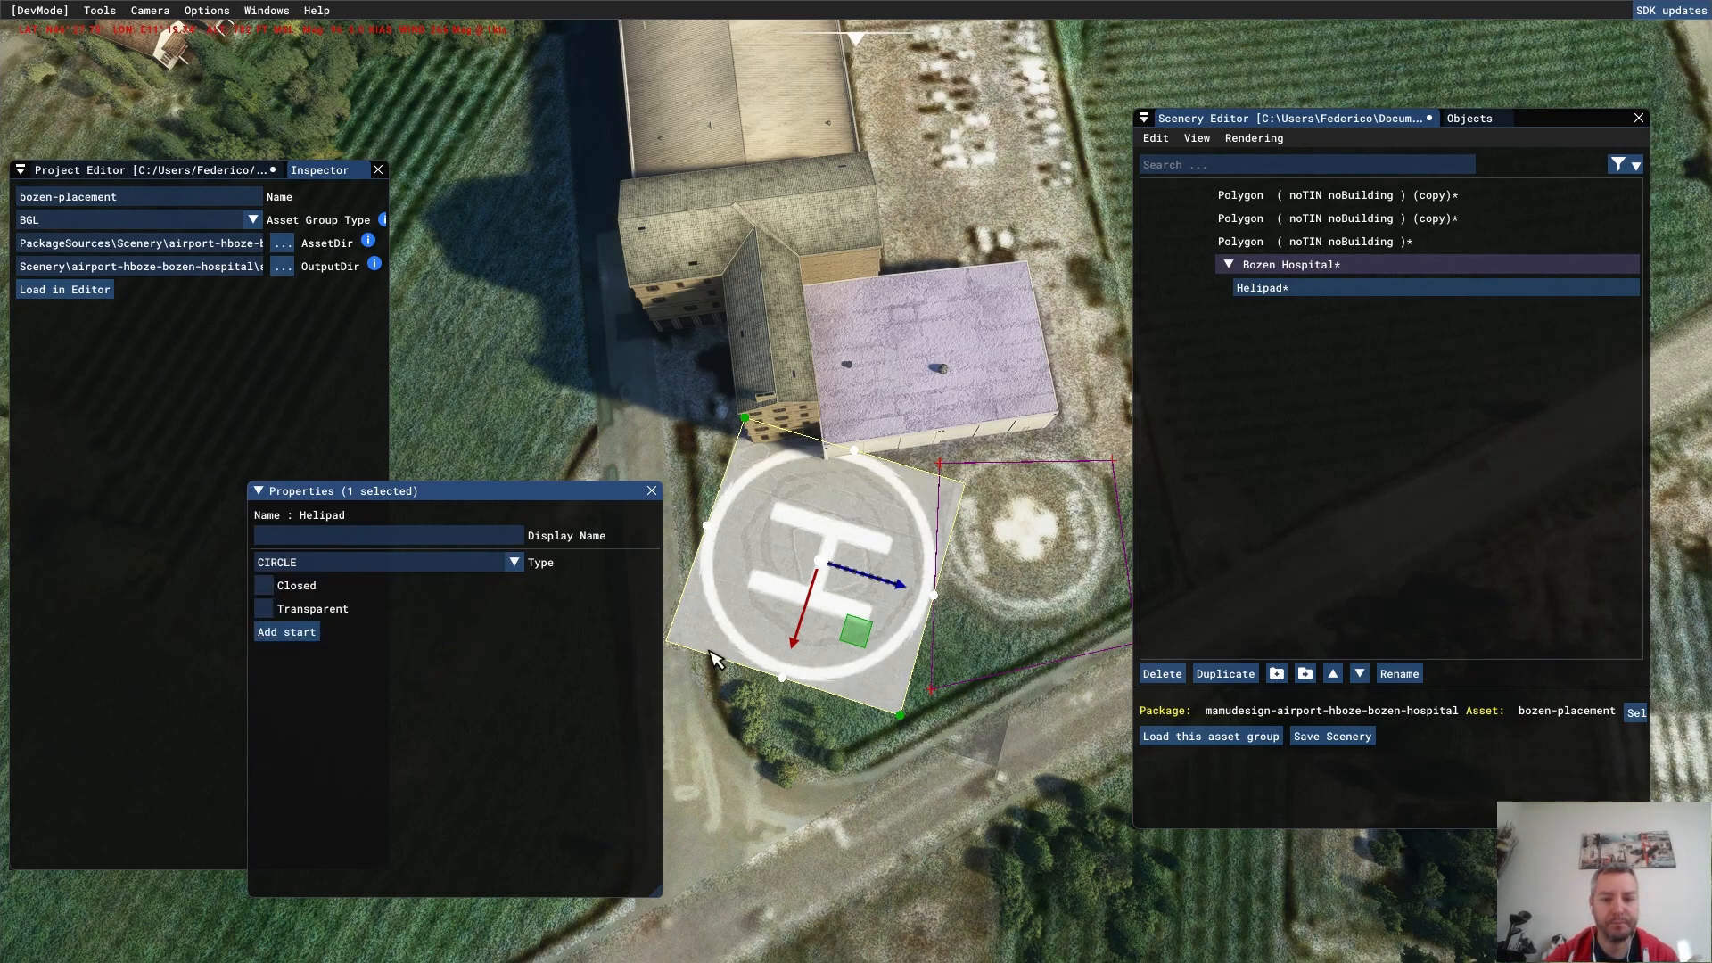
- Try shortening the helipad by moving its southern edge point inward, and undo that change
click(818, 562)
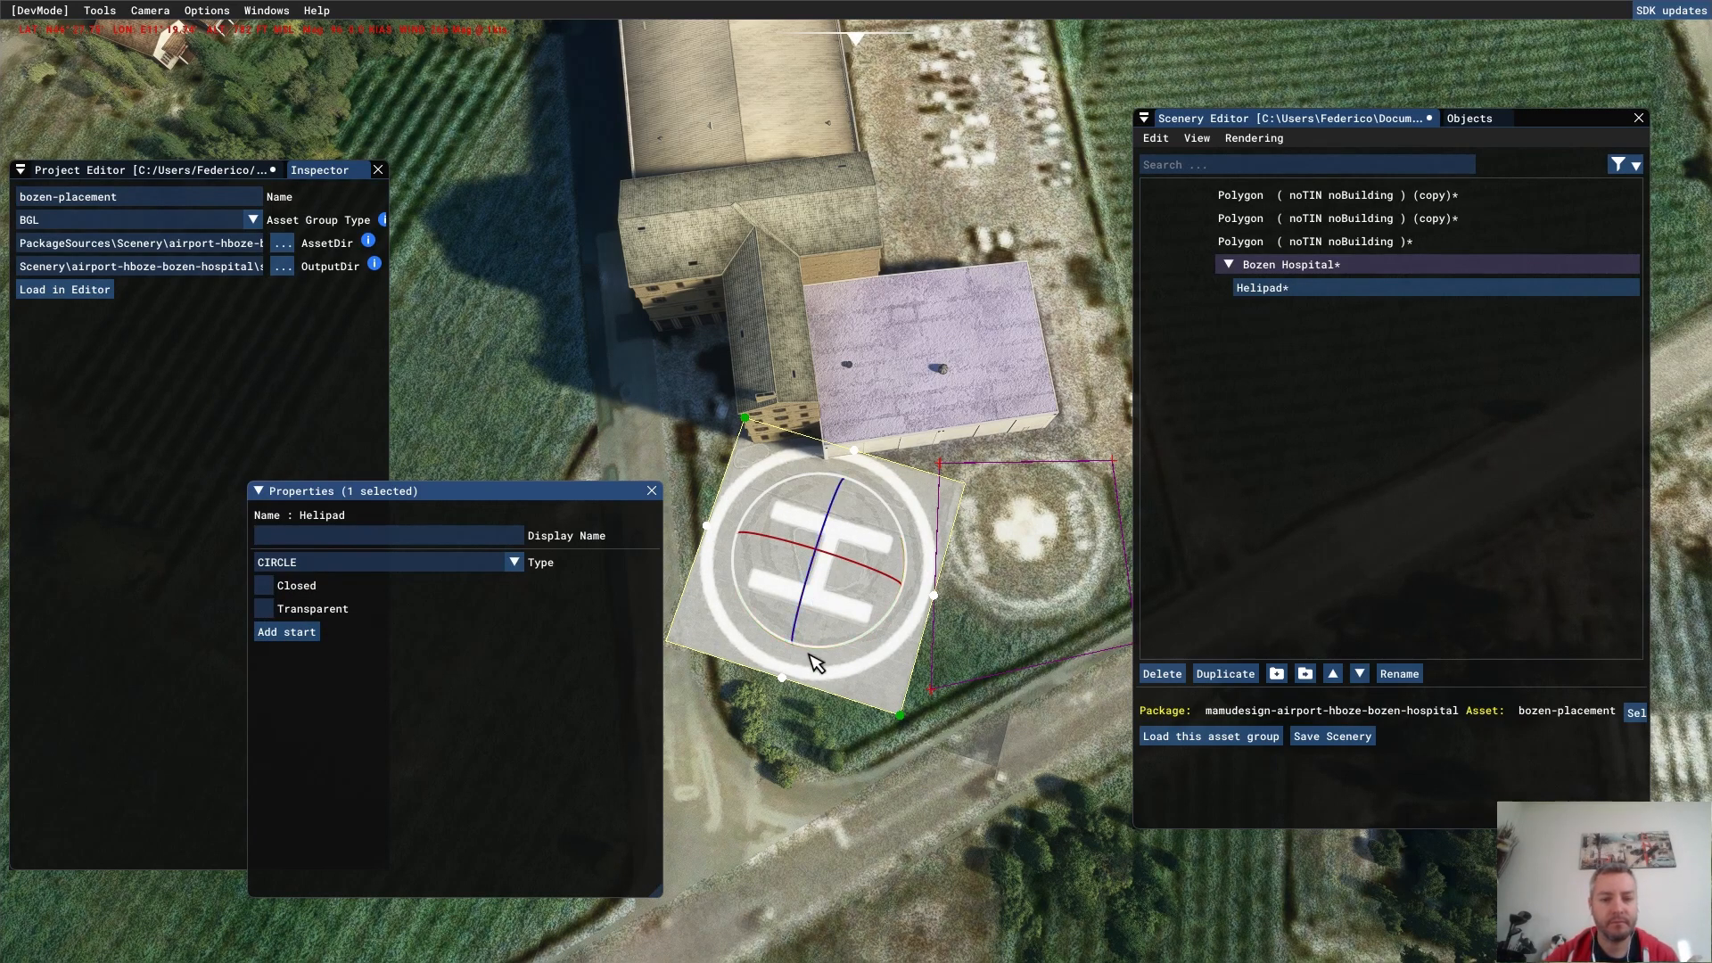
click(818, 562)
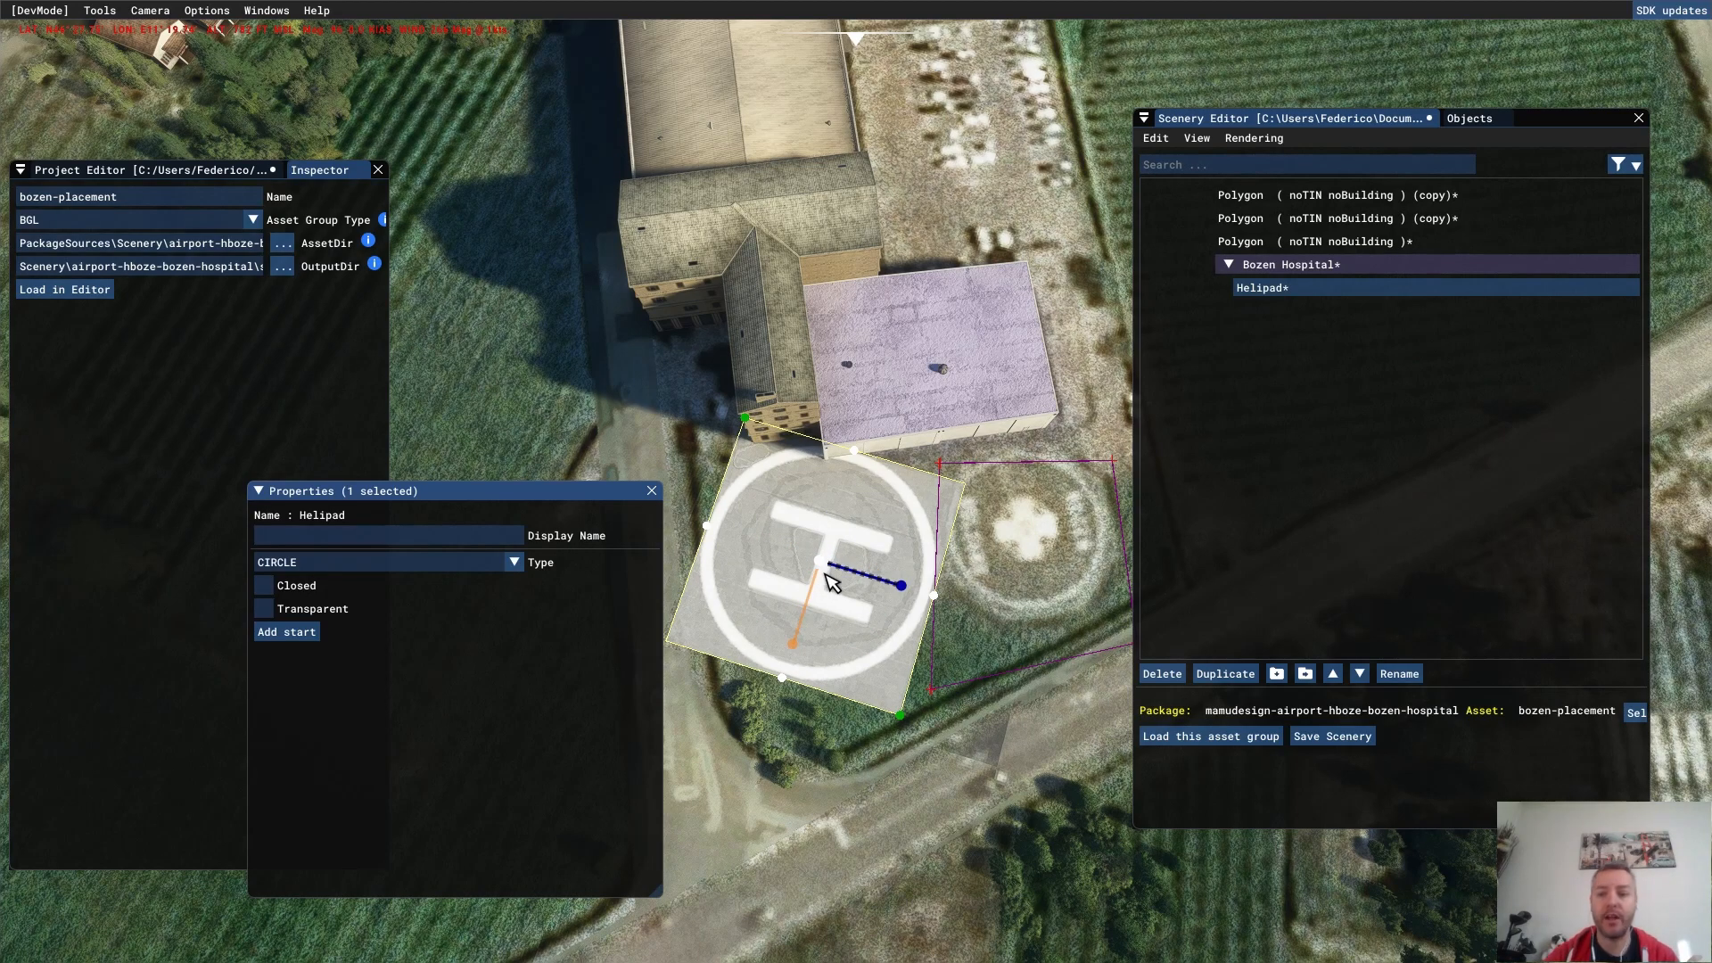
click(785, 688)
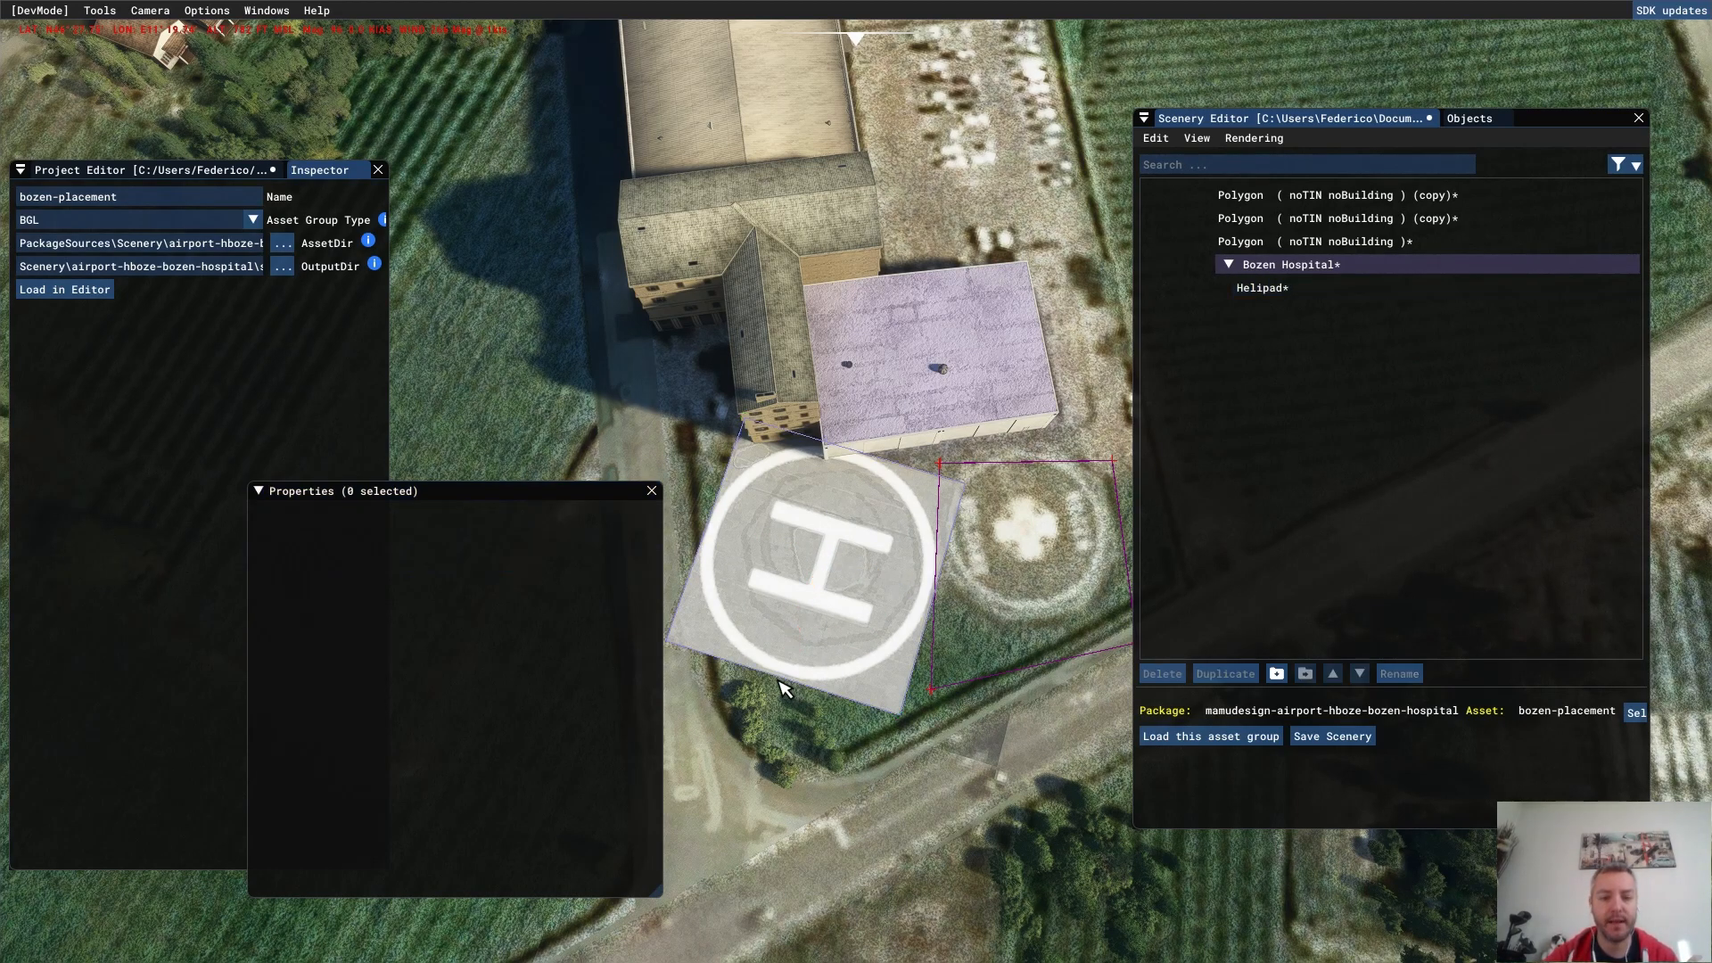
click(794, 685)
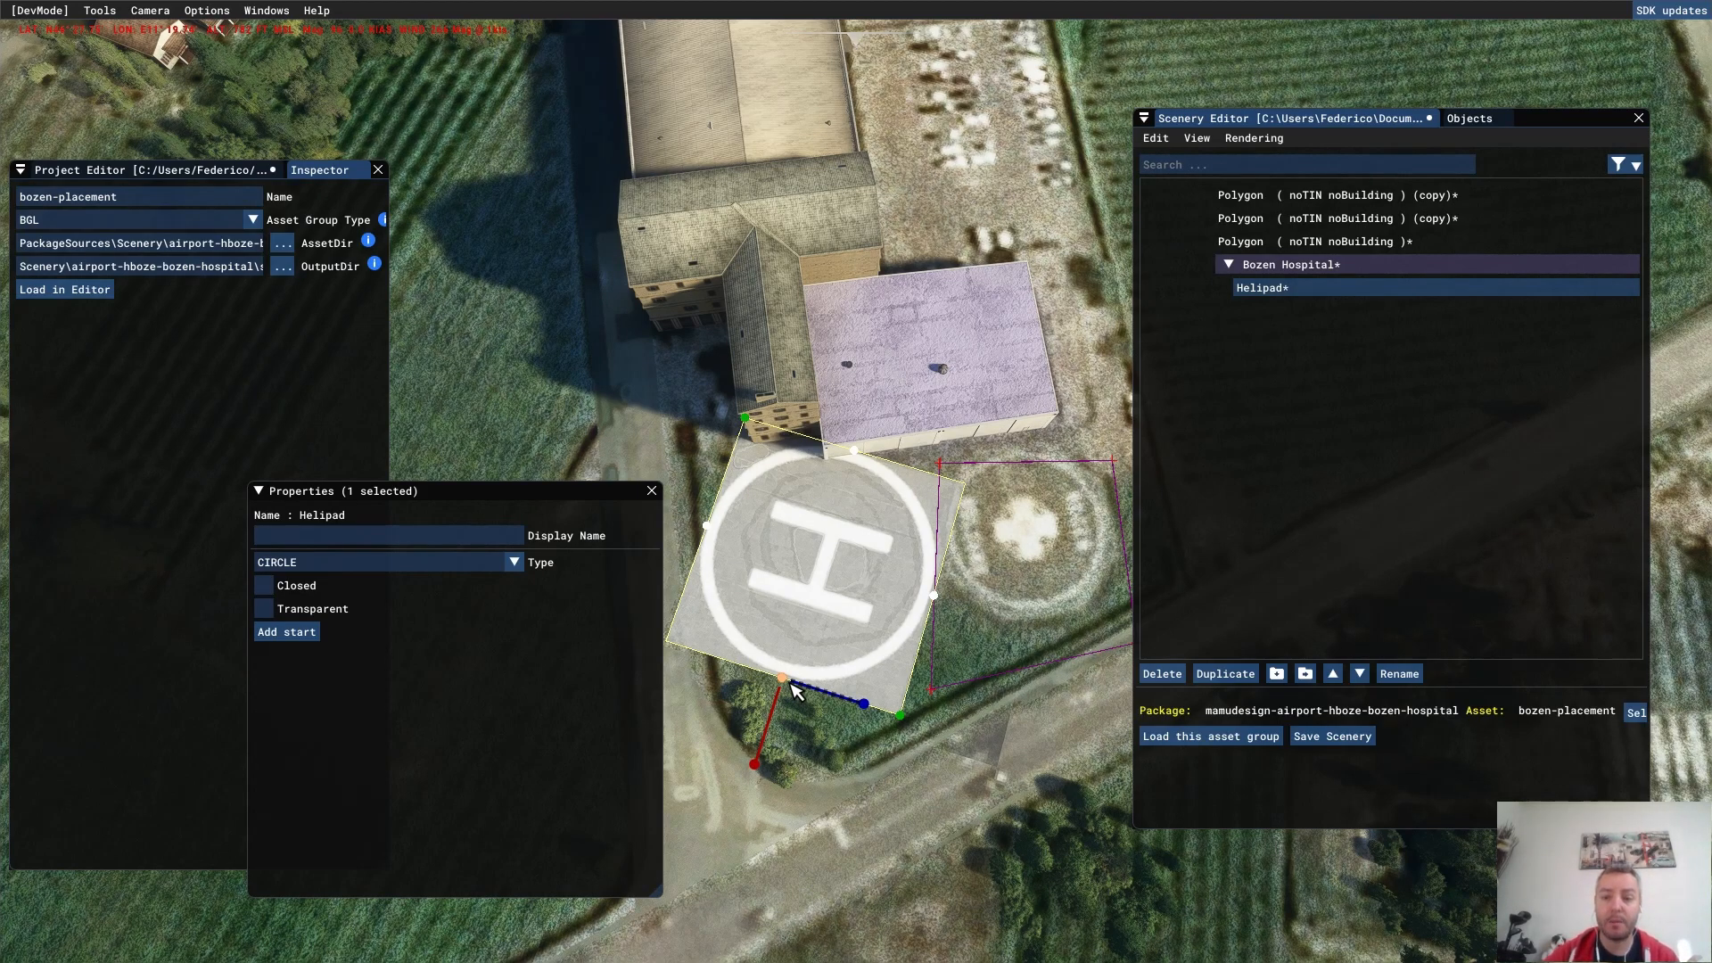
drag(815, 747, 829, 709)
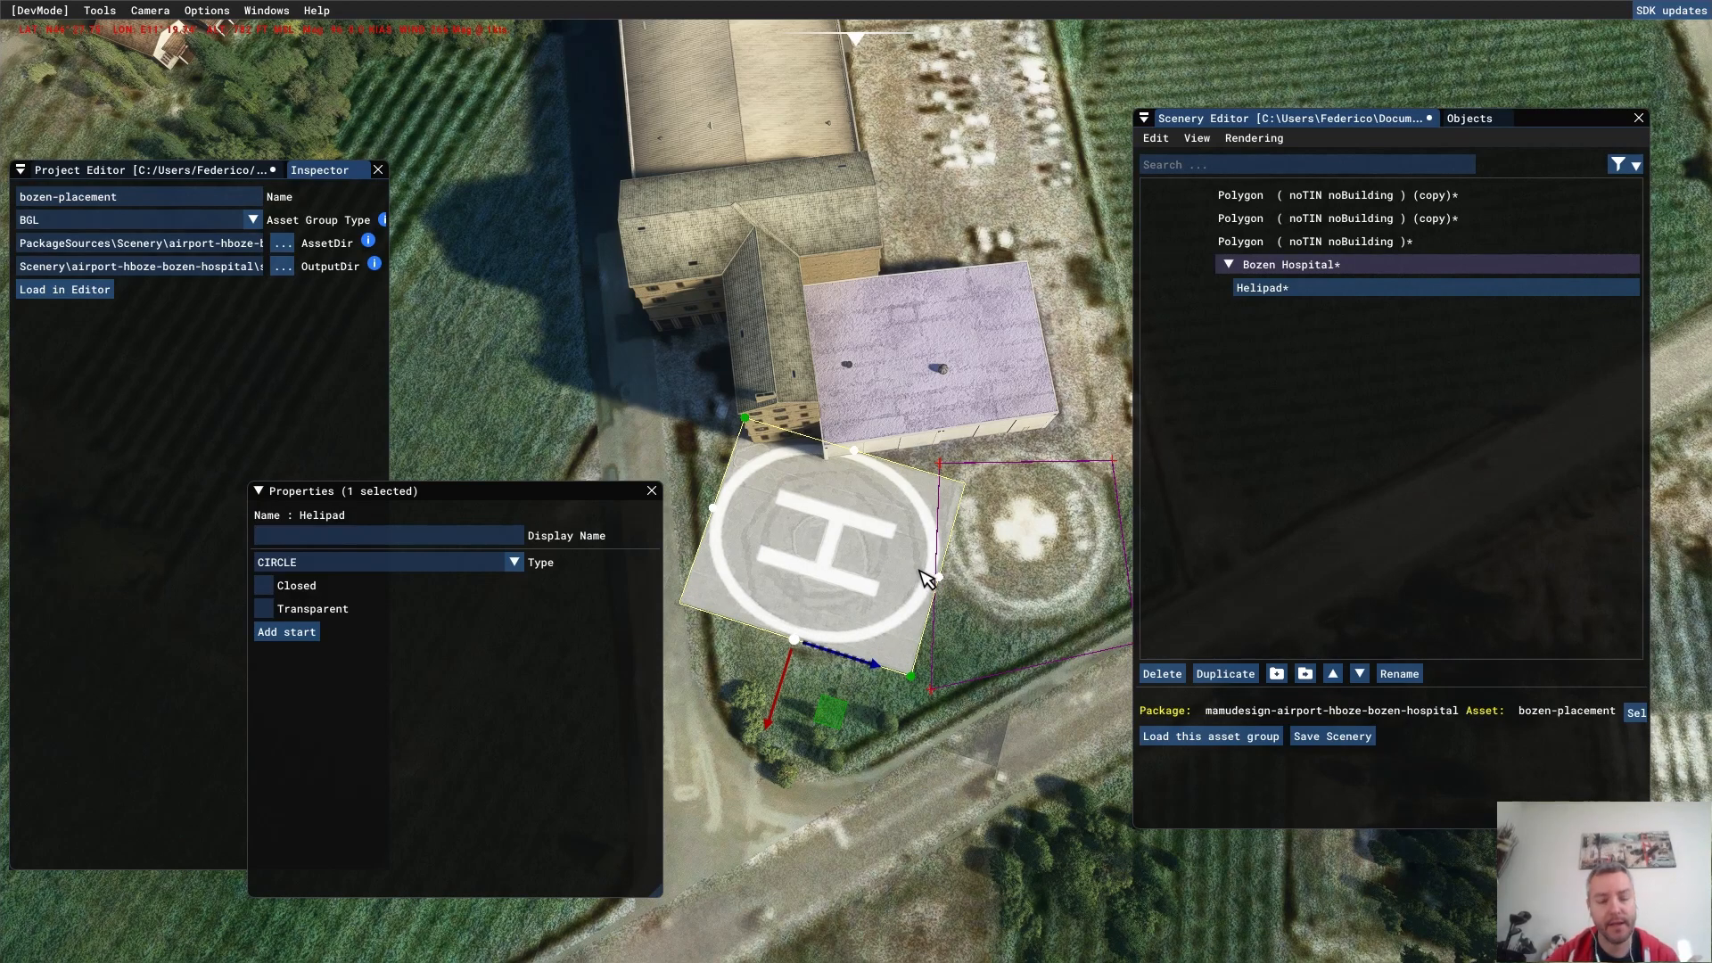
key(ctrl+z)
- Scale the helipad down uniformly around its centre so it fits the western landing circle better
click(814, 570)
click(819, 568)
scroll(817, 567, up, 1)
click(817, 567)
mouse_move(817, 567)
mouse_down()
mouse_move(784, 546)
mouse_move(807, 549)
mouse_up()
- Rotate the helipad counter-clockwise about its centre on the western landing circle
click(820, 568)
click(820, 568)
click(820, 568)
click(822, 567)
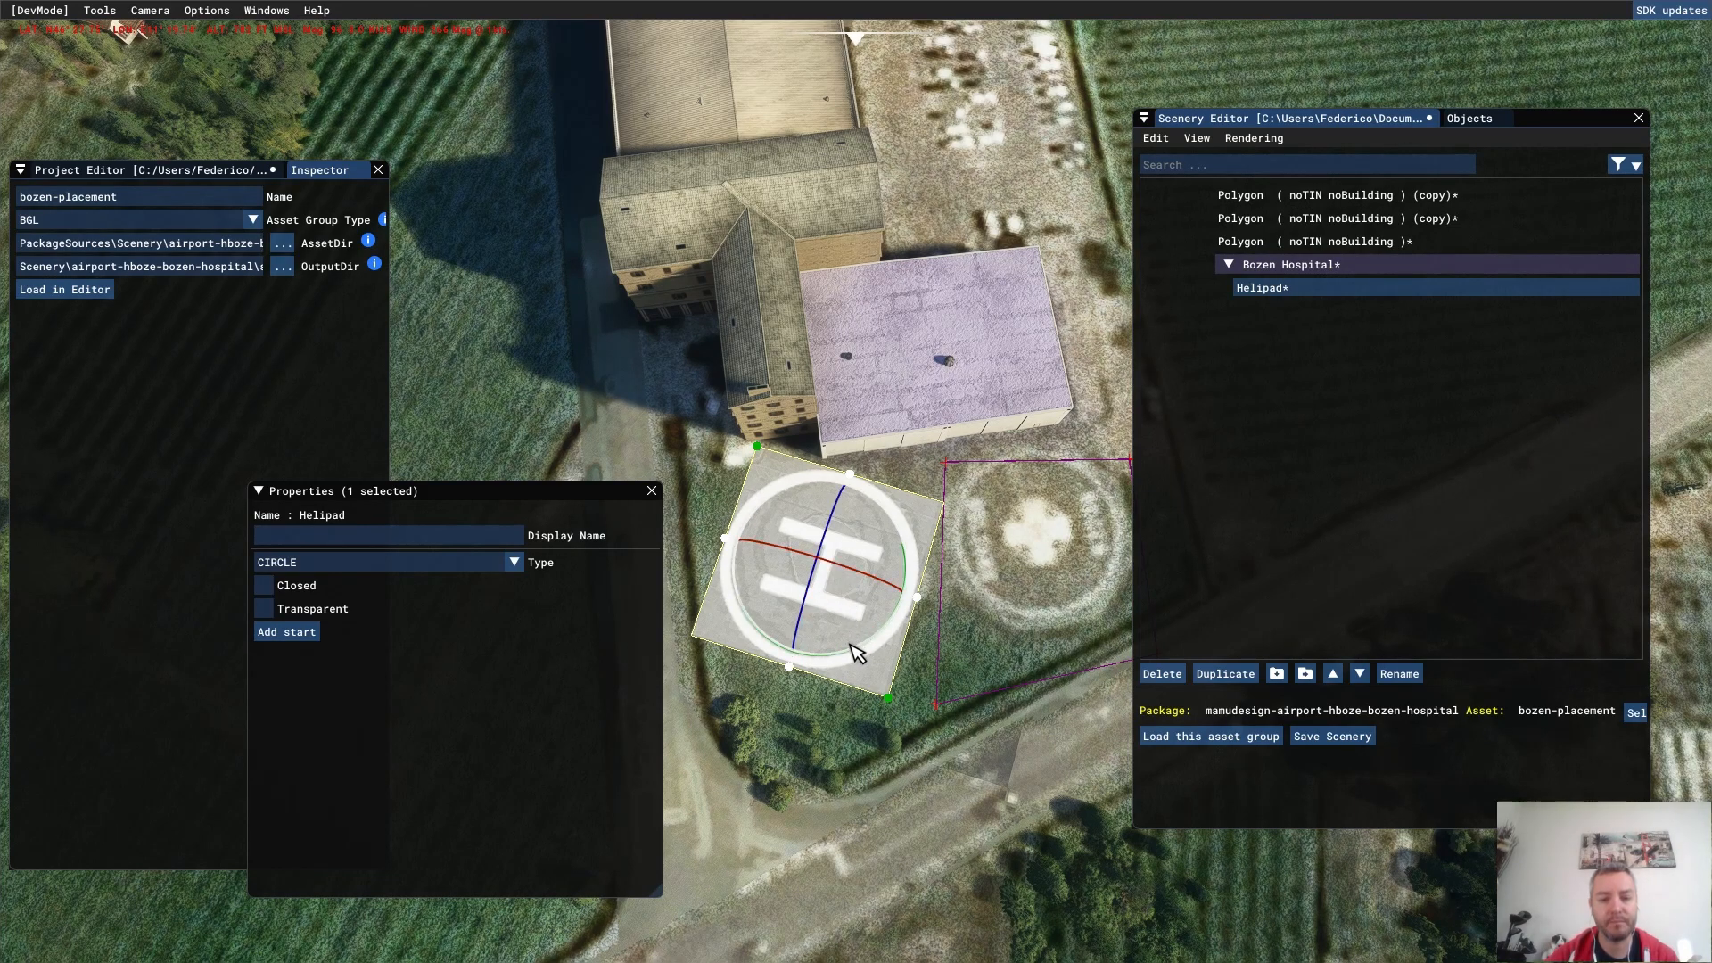
drag(849, 655, 874, 624)
- Compare the real helipads in the browser's Google Maps and OpenStreetMap aerial images, then return to Microsoft Flight Simulator
key(alt+Tab)
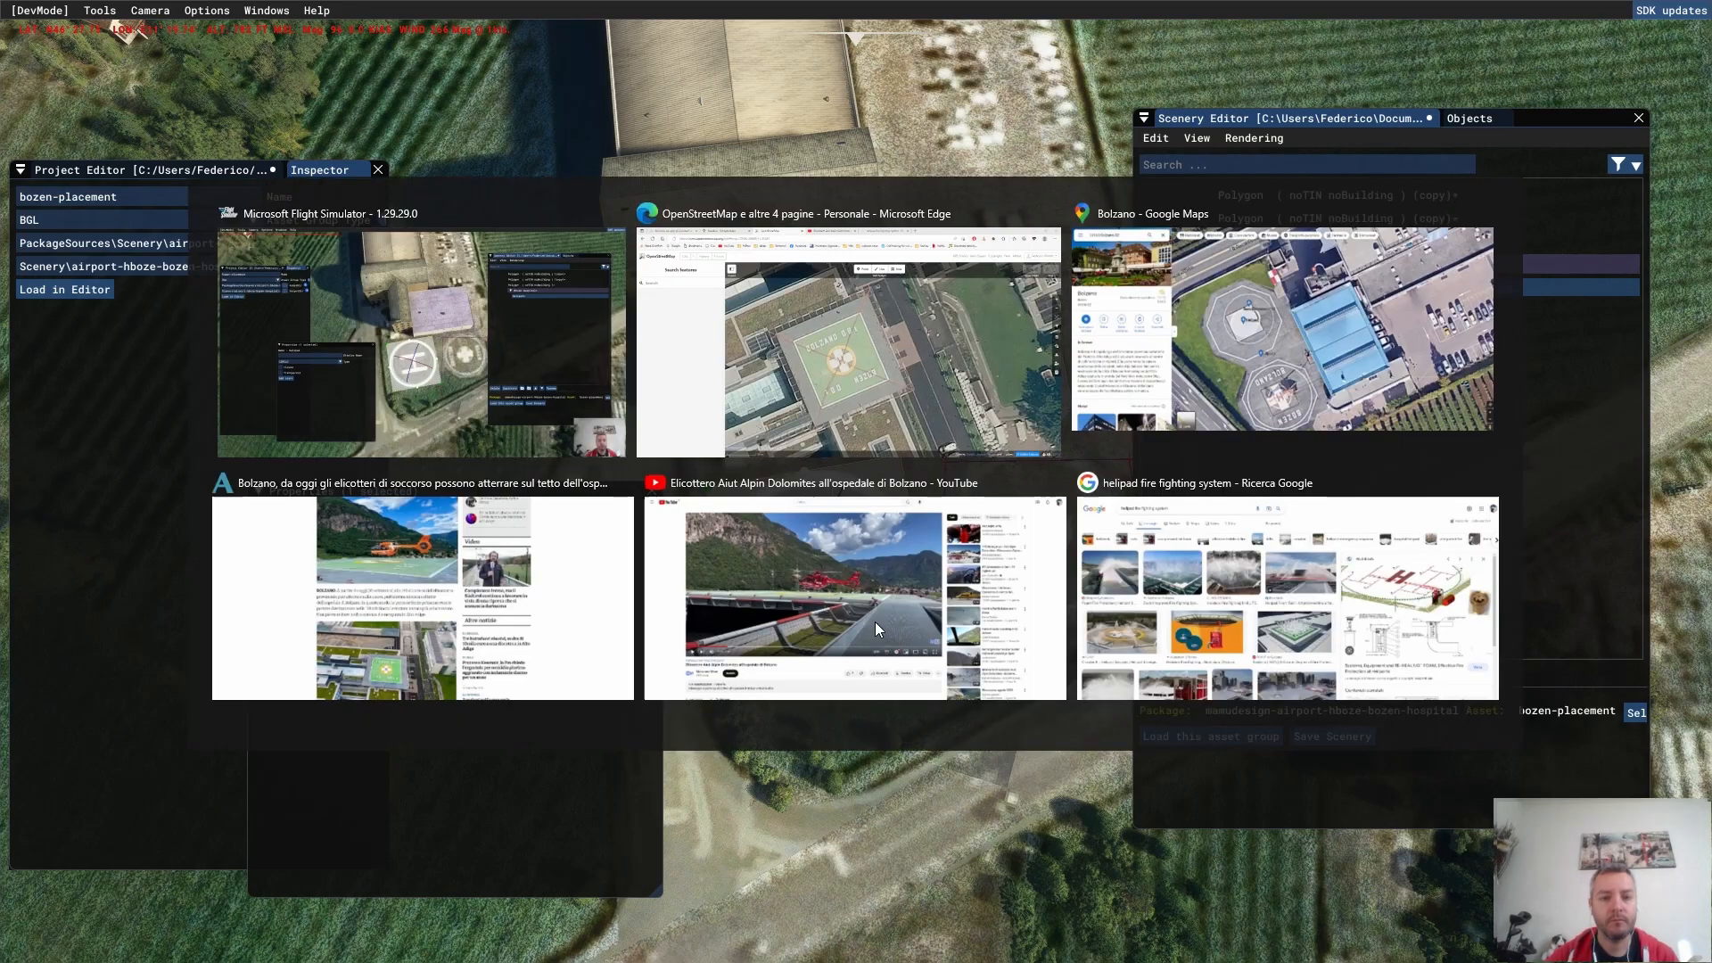
key(ctrl+shift+Tab)
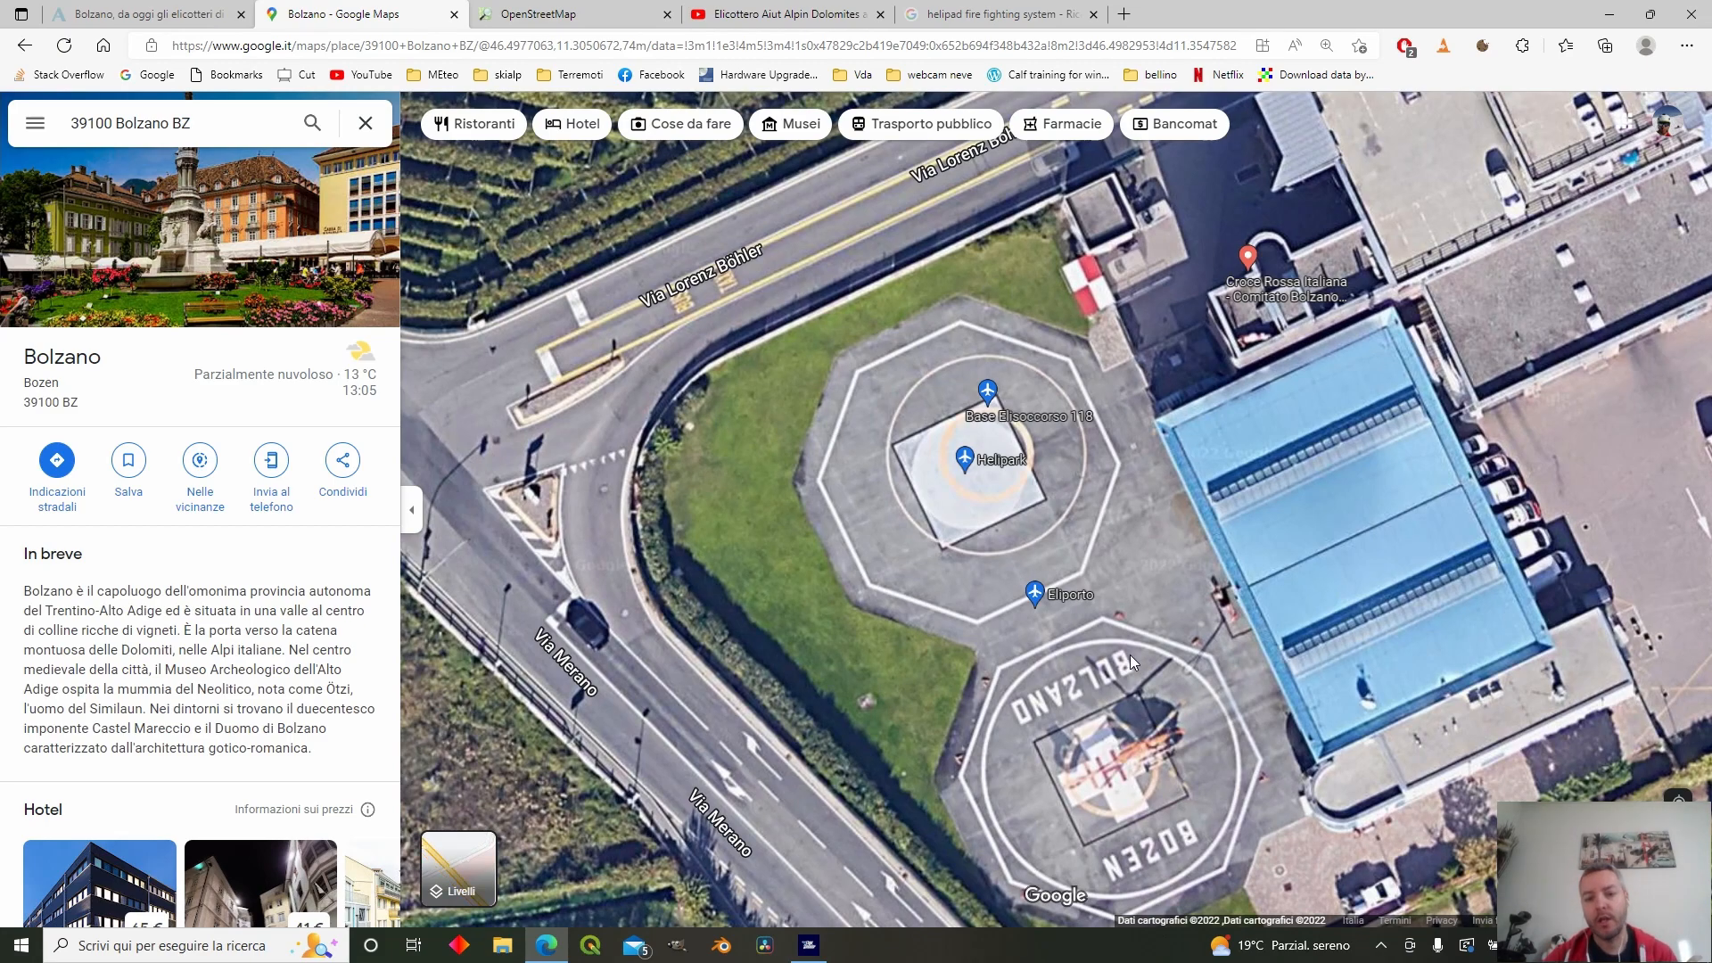
key(ctrl+Tab)
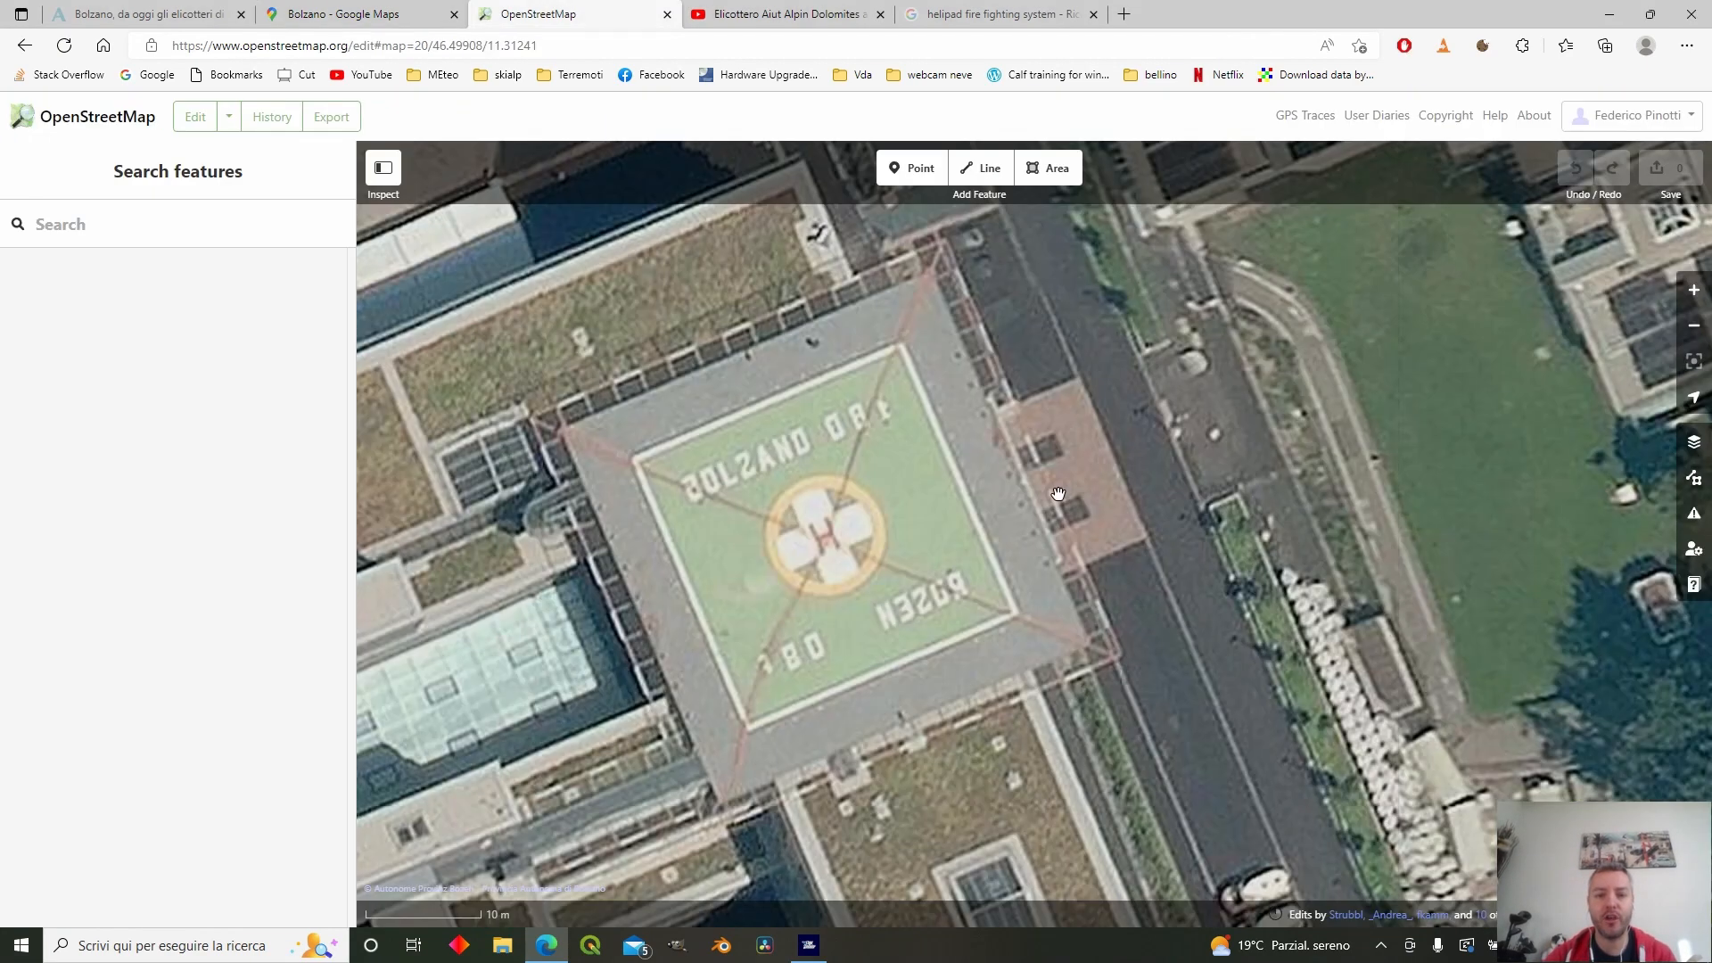
key(alt+Tab)
key(alt+Tab)
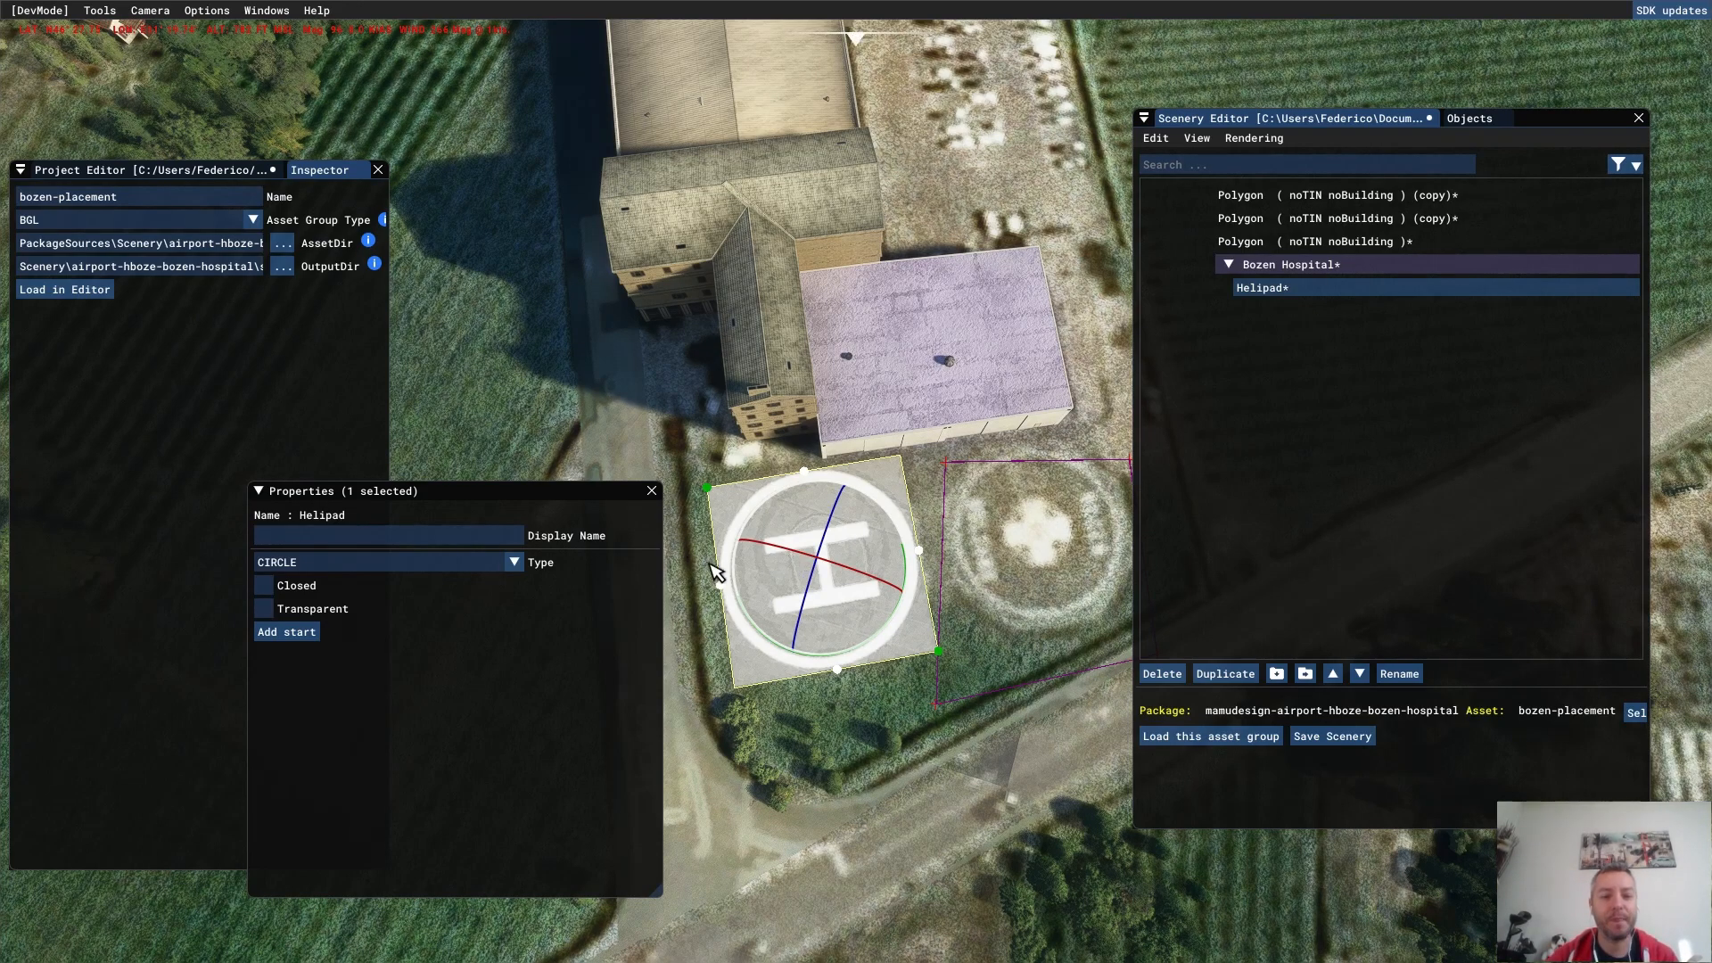
- Turn on the Transparent option for the western helipad and inspect its marking against the ground imagery
click(266, 610)
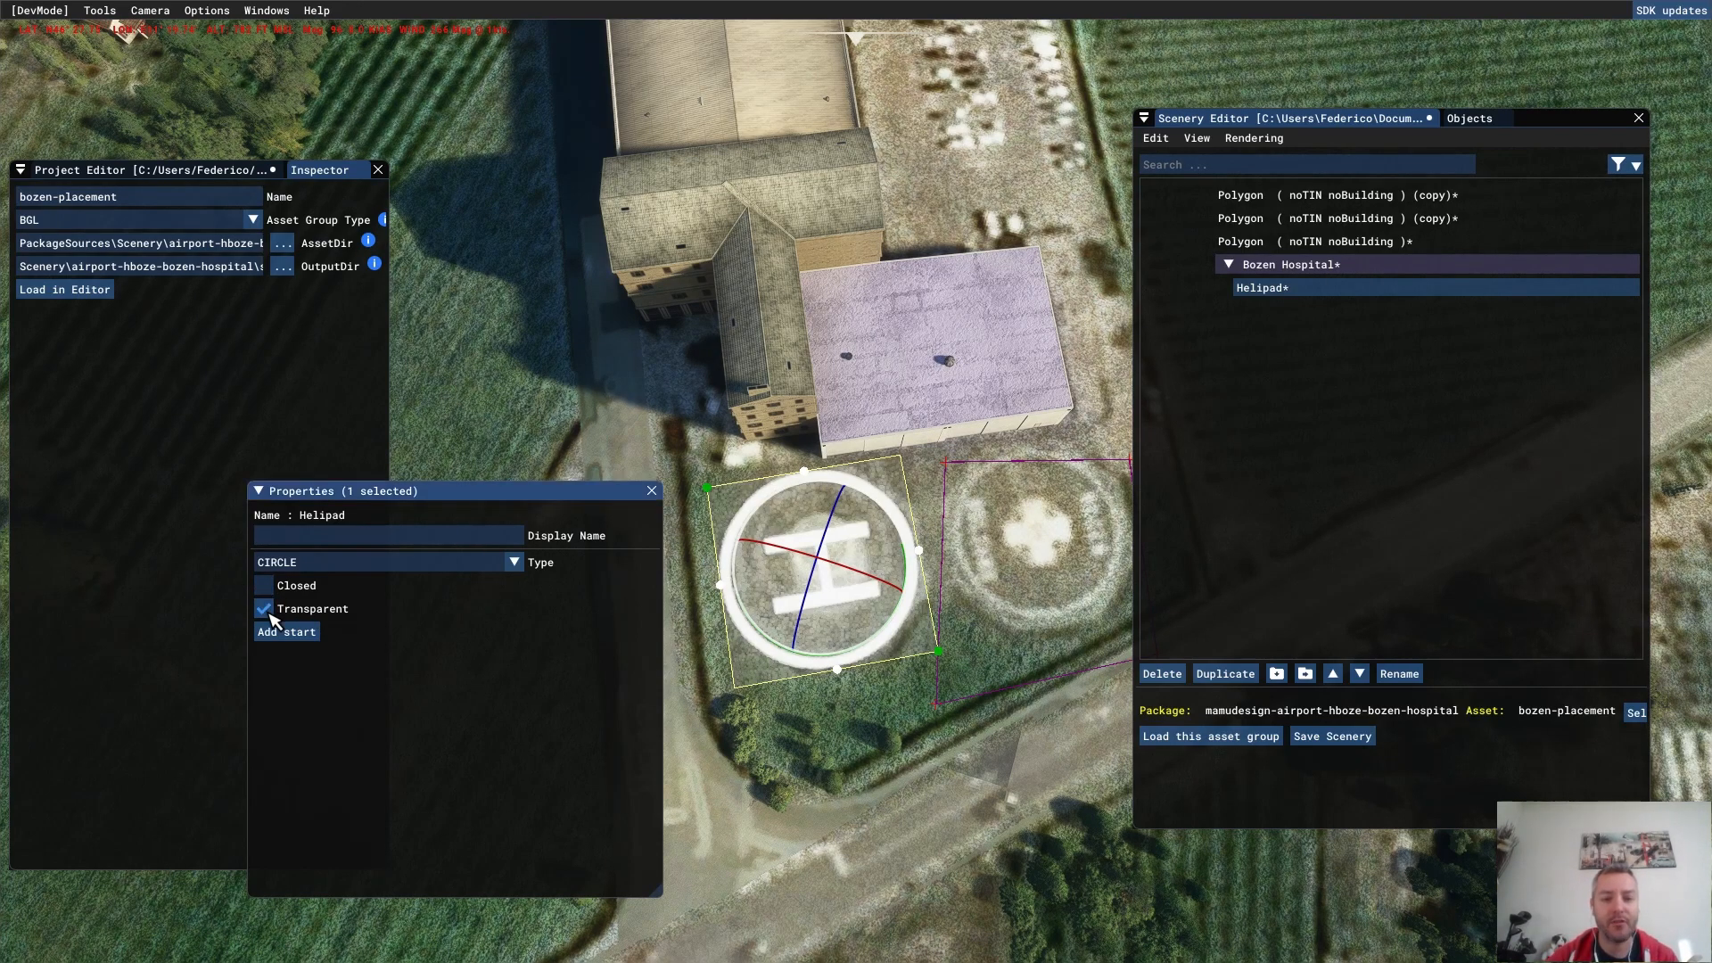
click(966, 772)
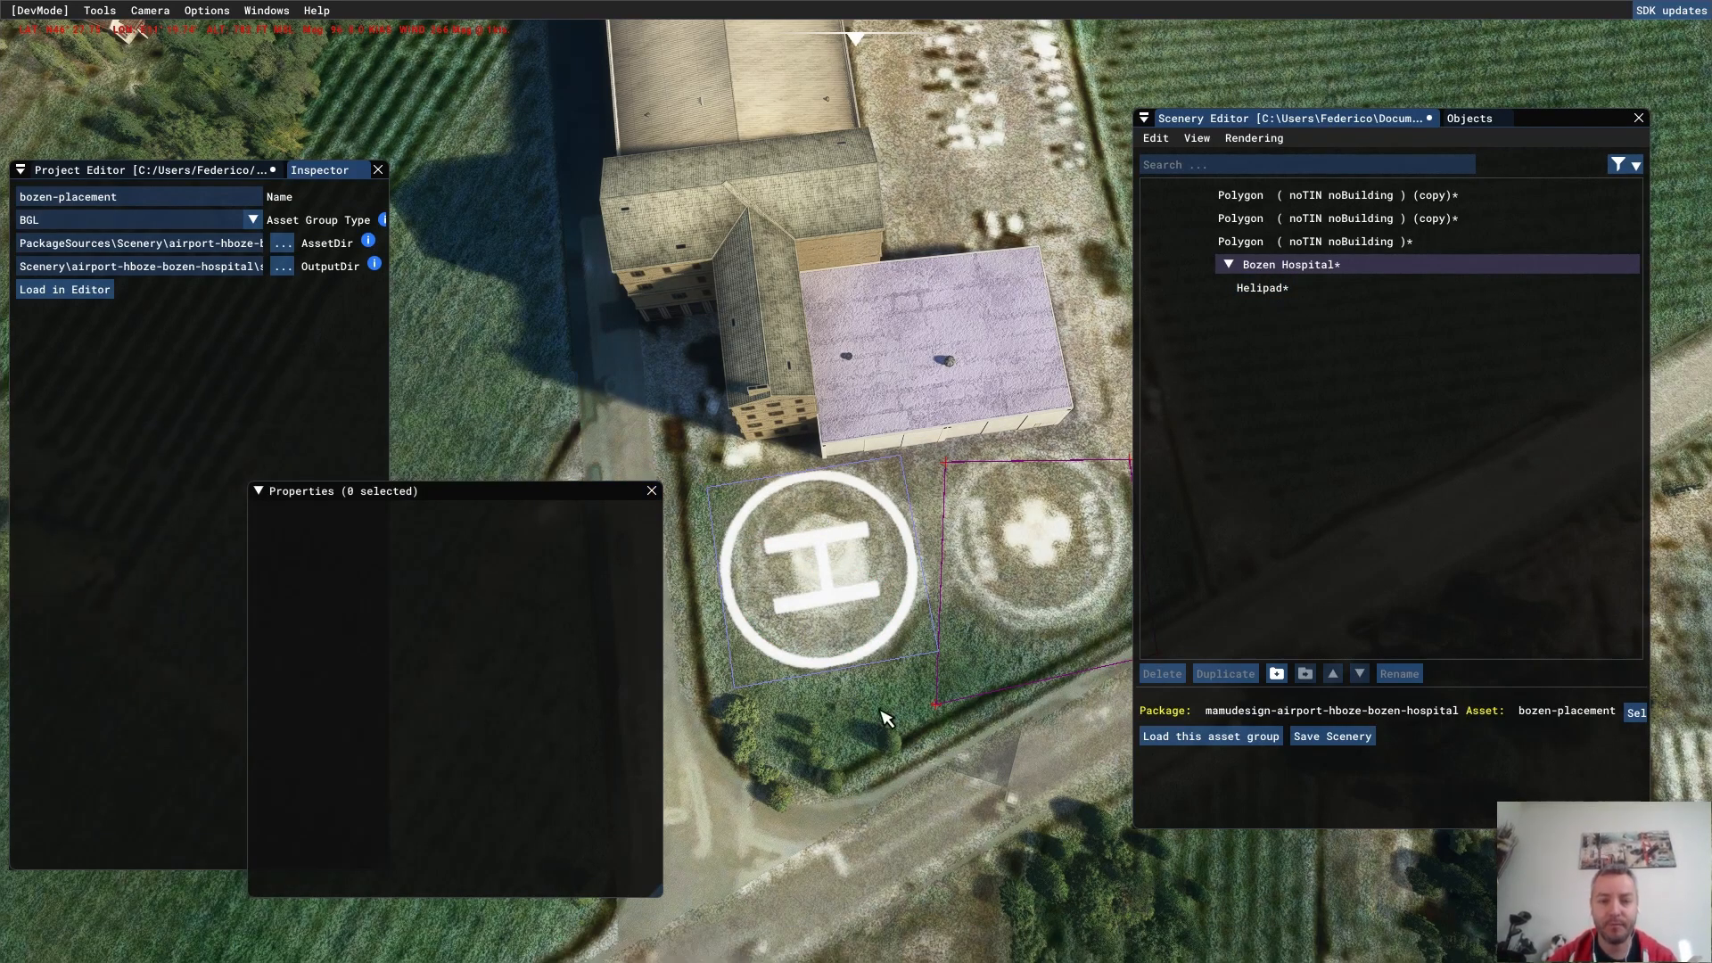
click(863, 618)
scroll(894, 689, up, 4)
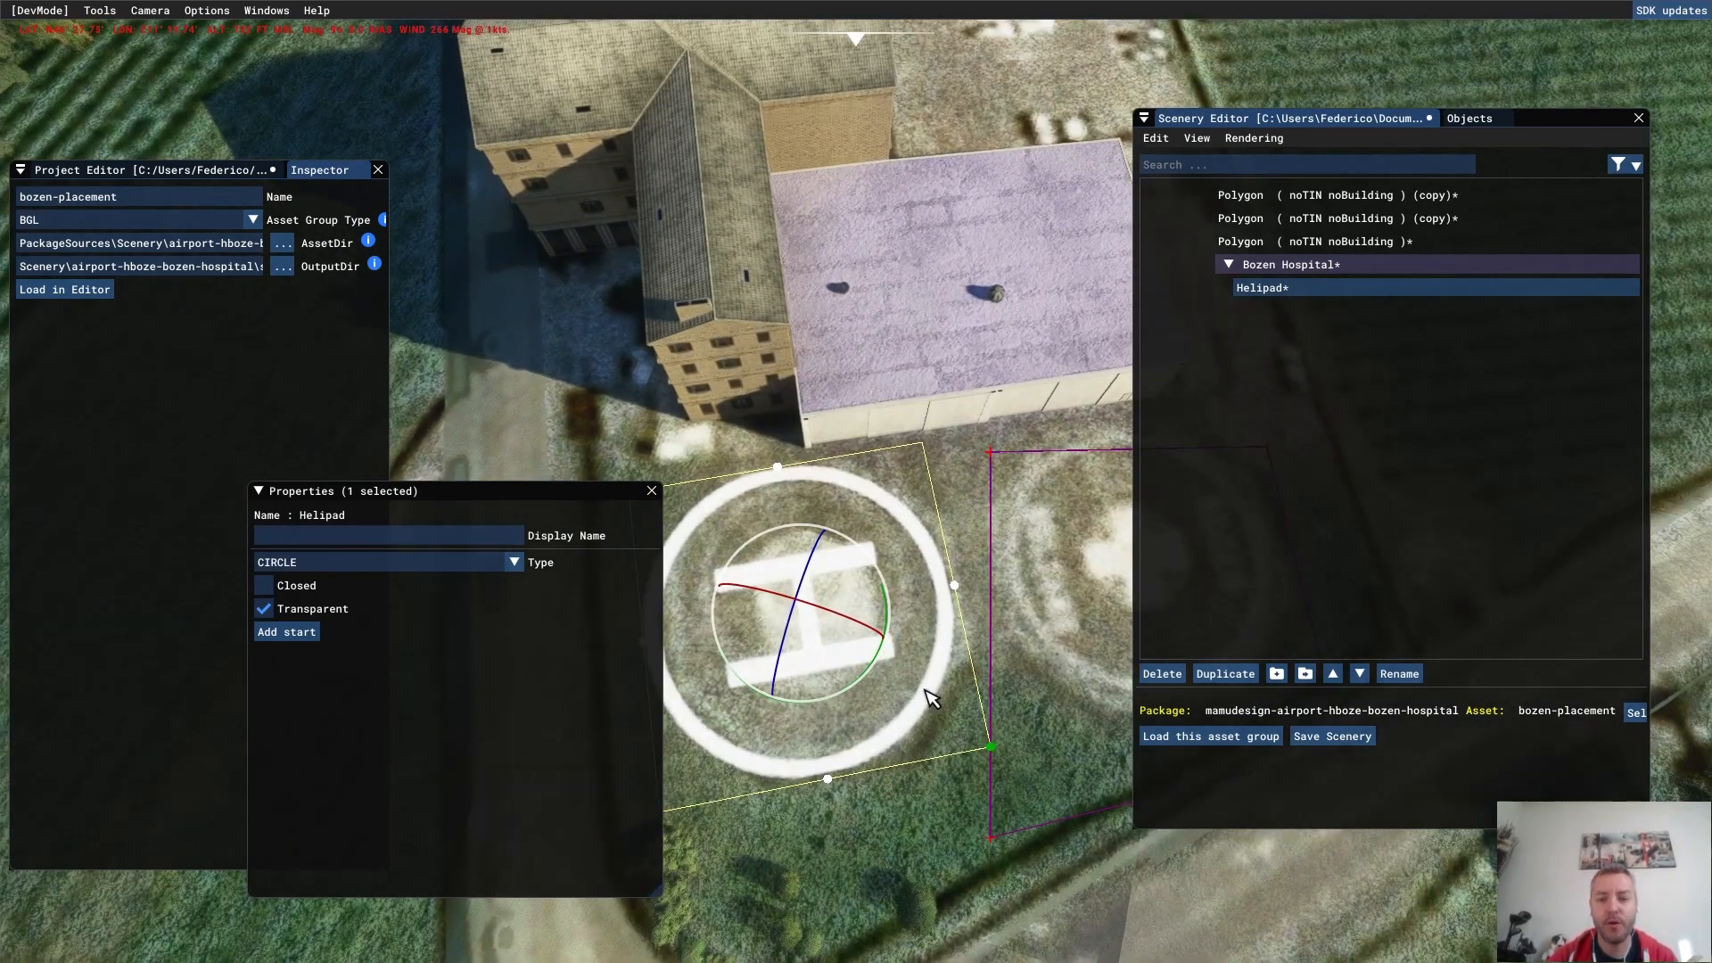
right_drag(968, 642, 1024, 593)
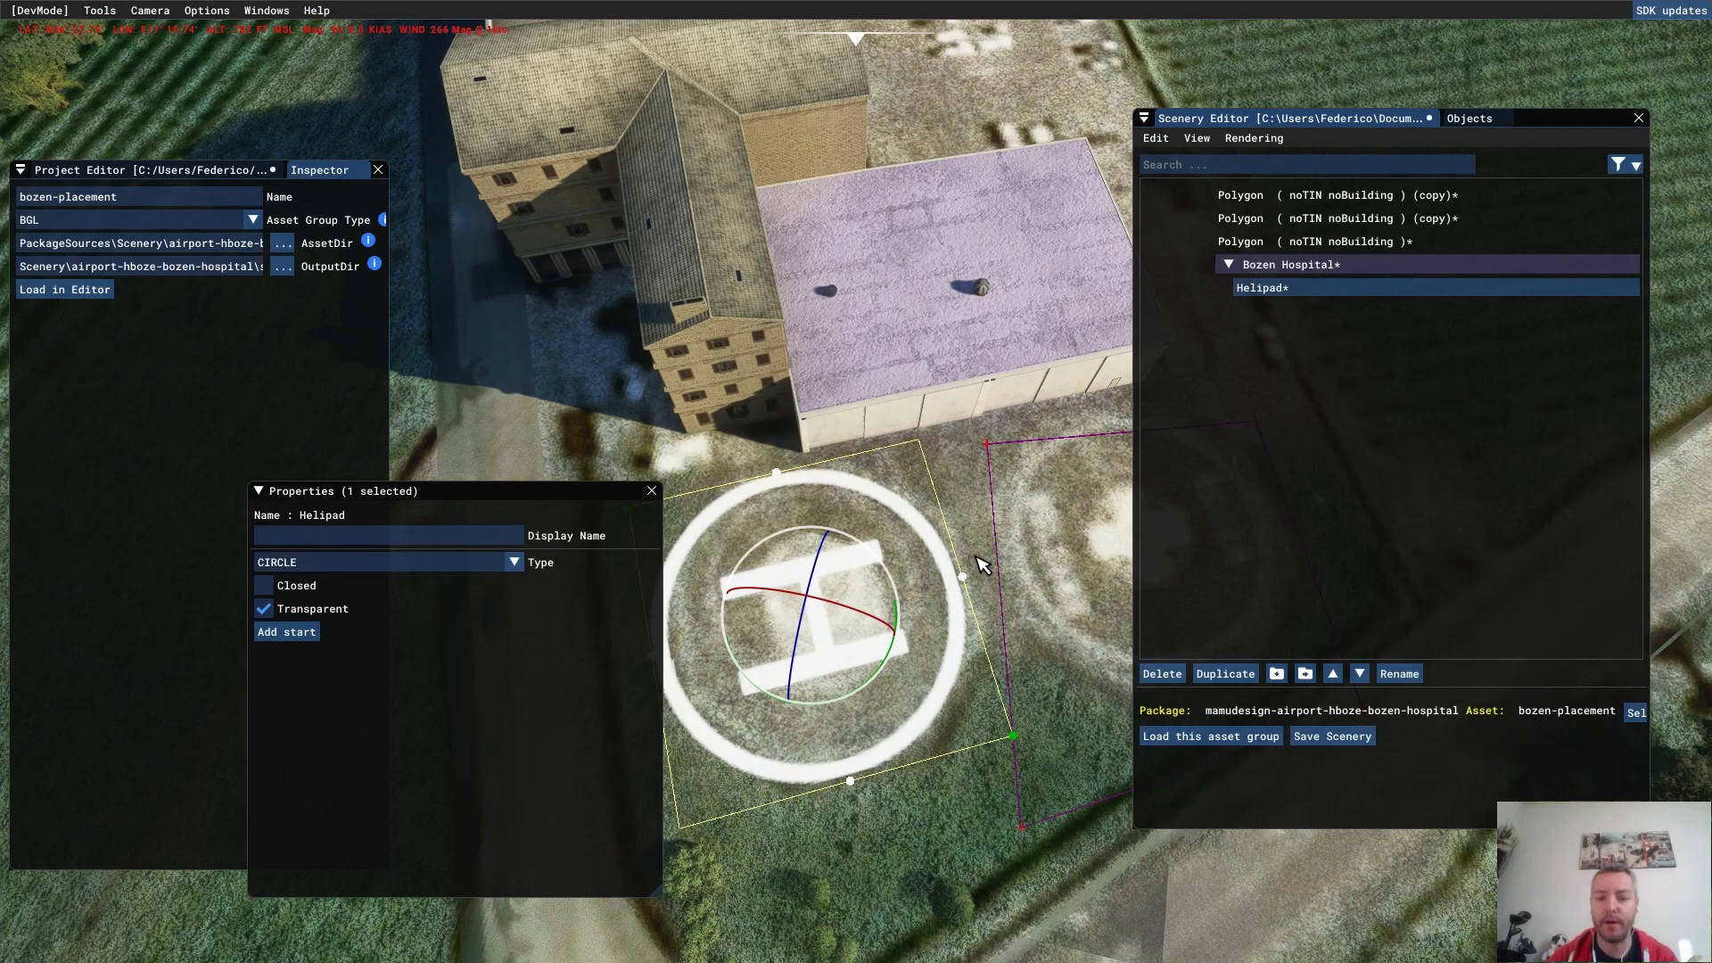
right_drag(1055, 541, 1017, 473)
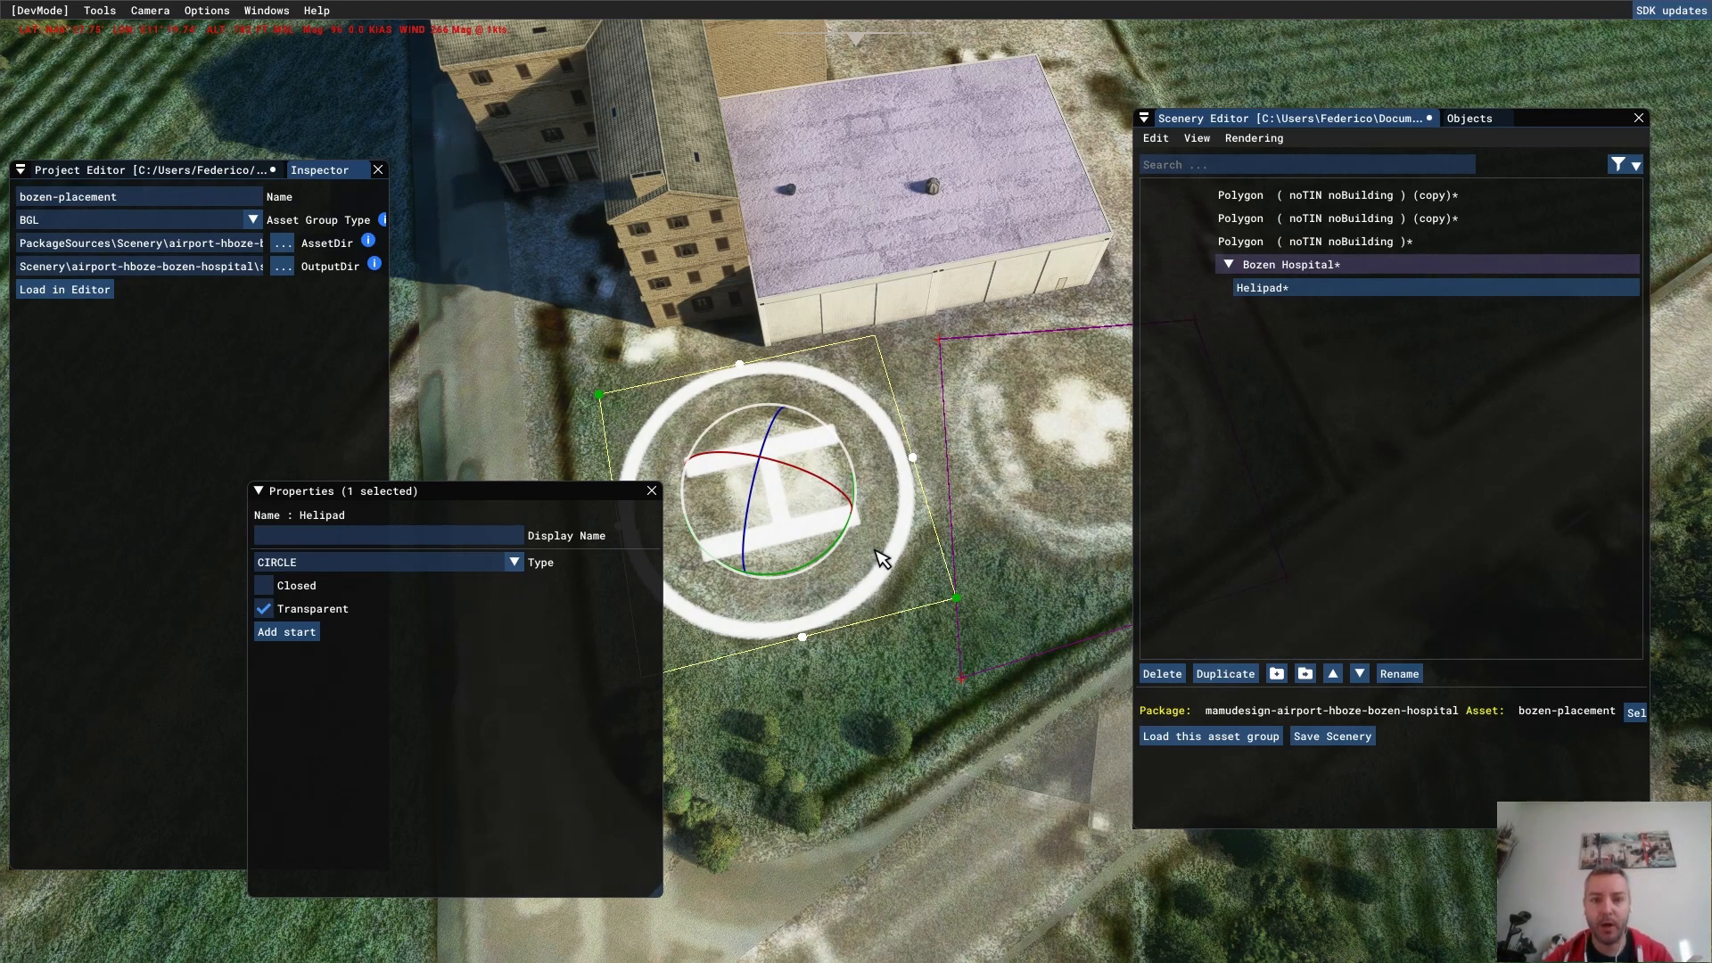
- Toggle the helipad's Transparent option off and back on to compare the two looks
click(263, 609)
click(263, 609)
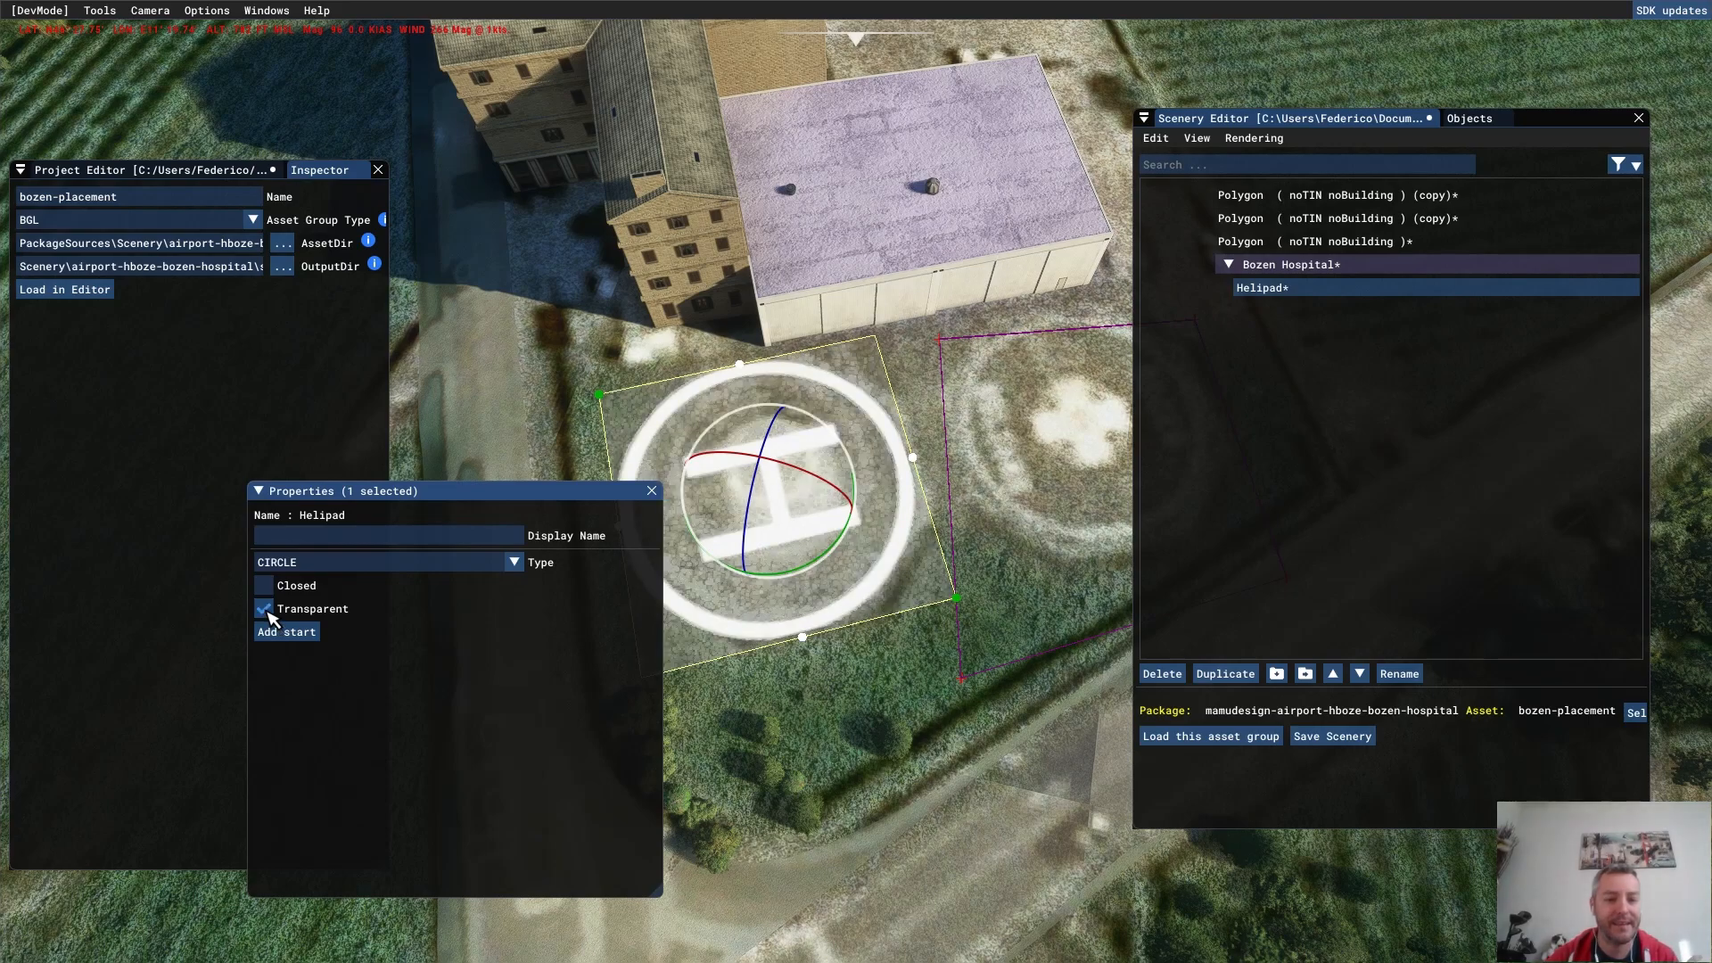
click(263, 611)
click(265, 612)
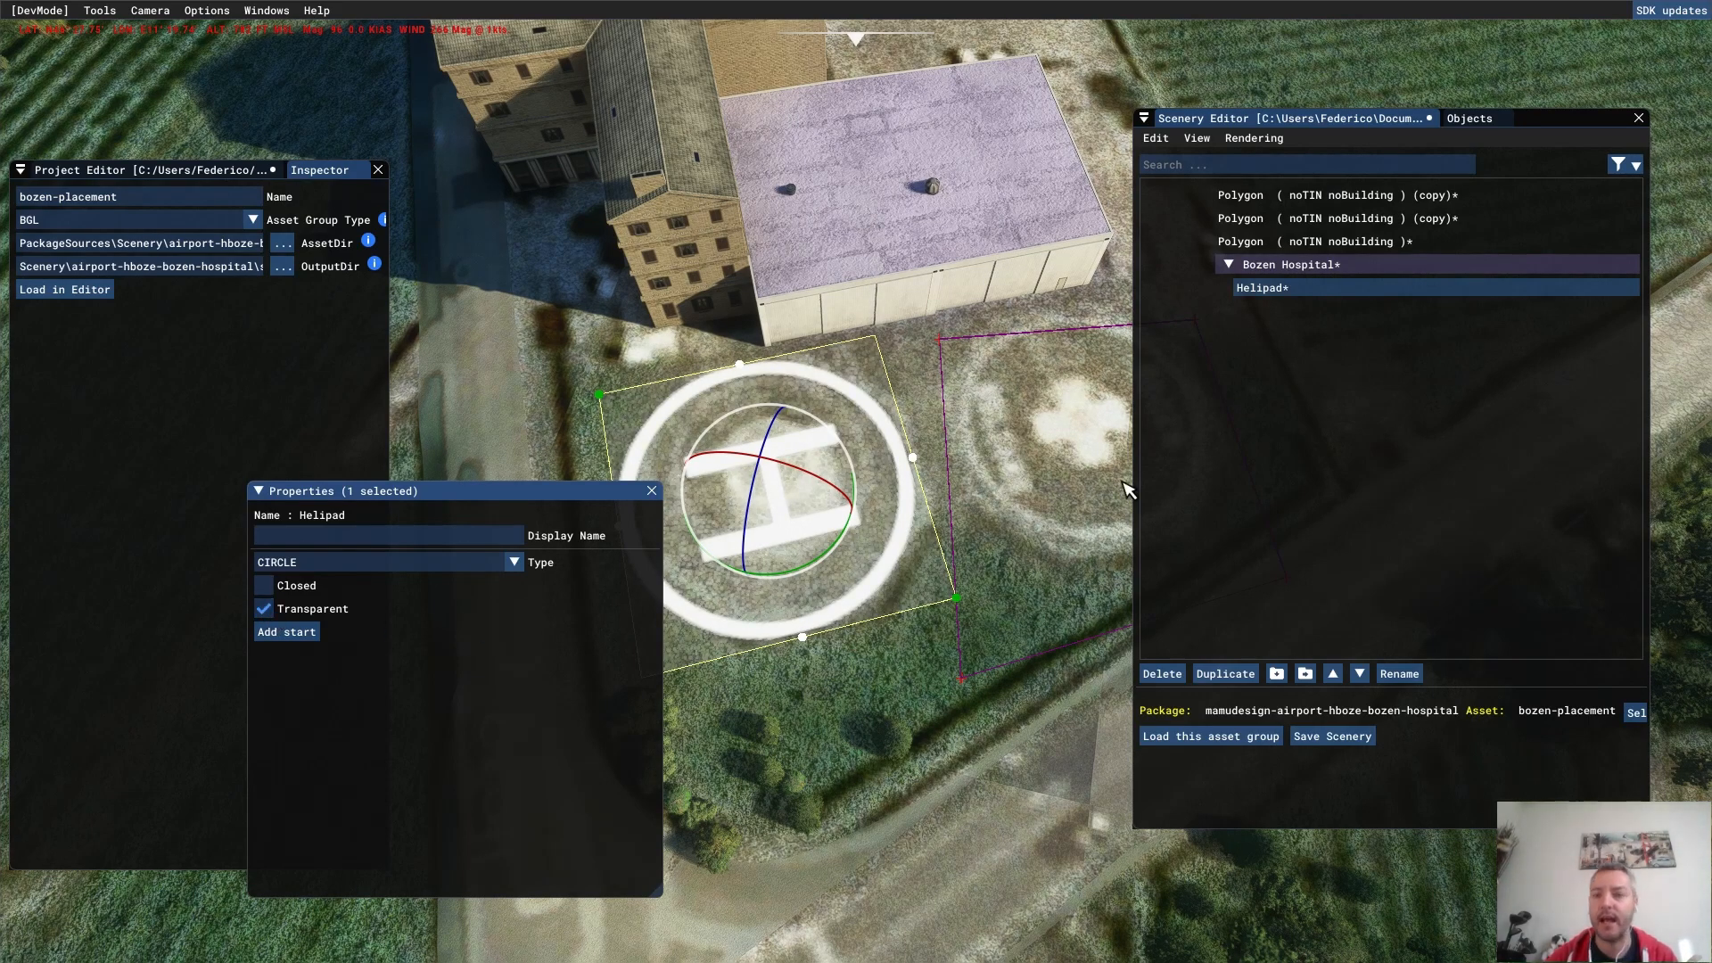
- Choose the Default Apron object for adding to the Bozen Hospital airport
click(1467, 118)
click(1277, 167)
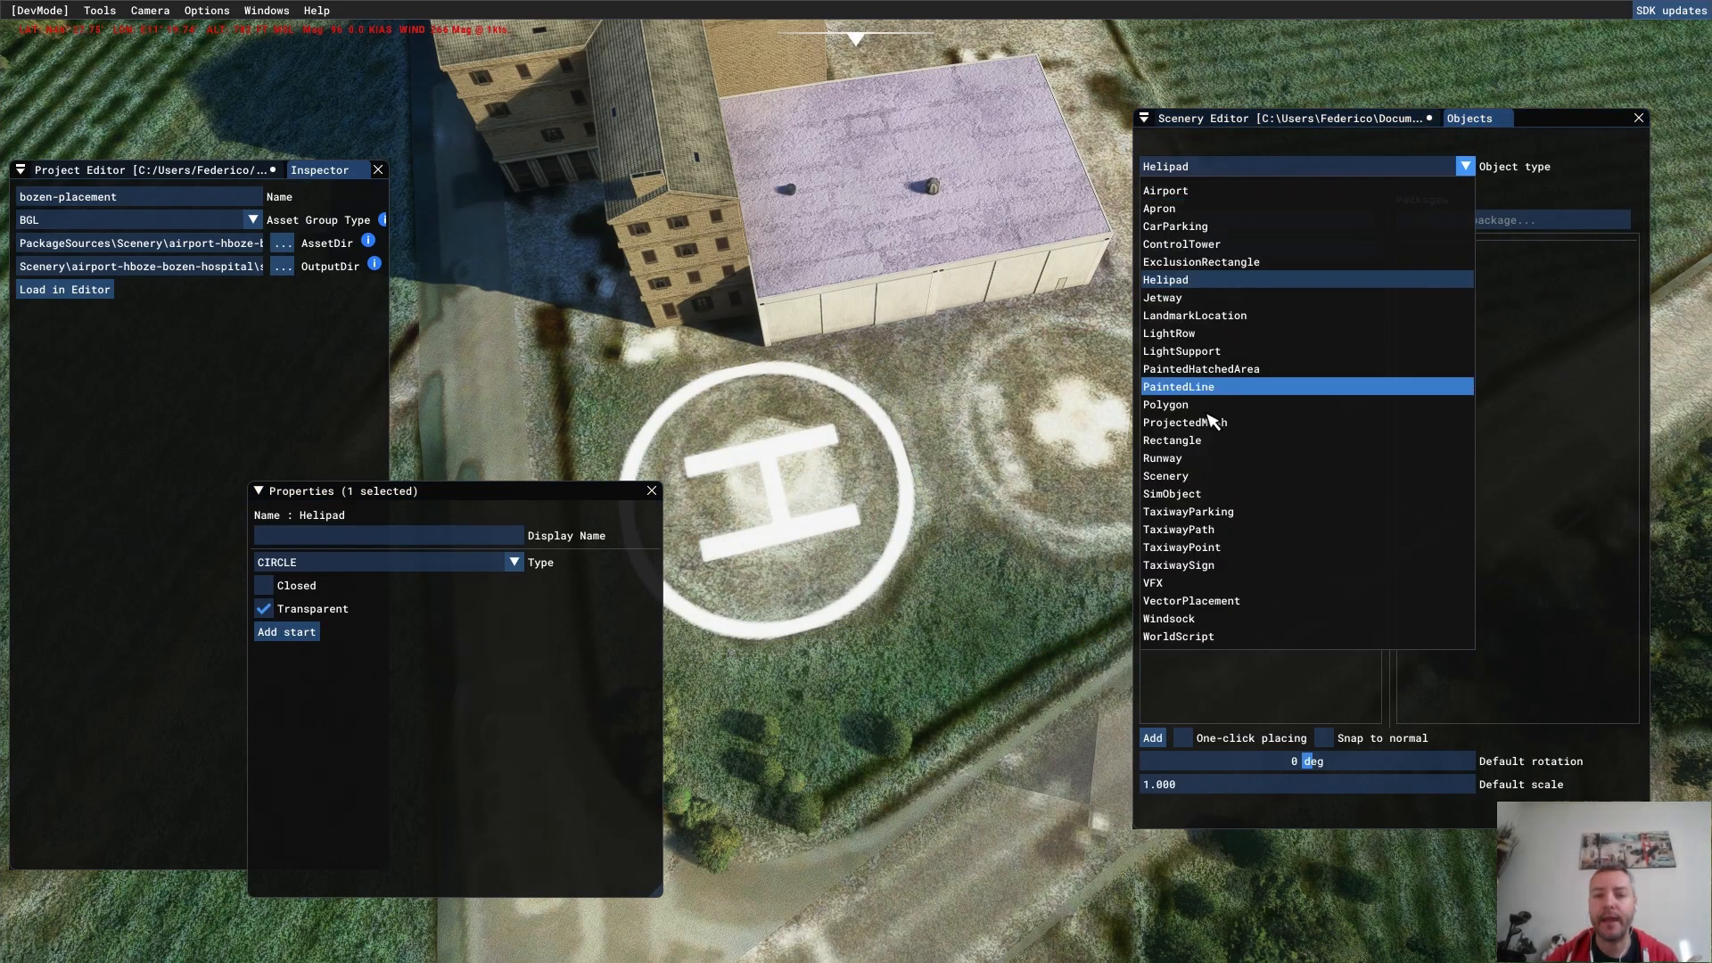
click(1246, 209)
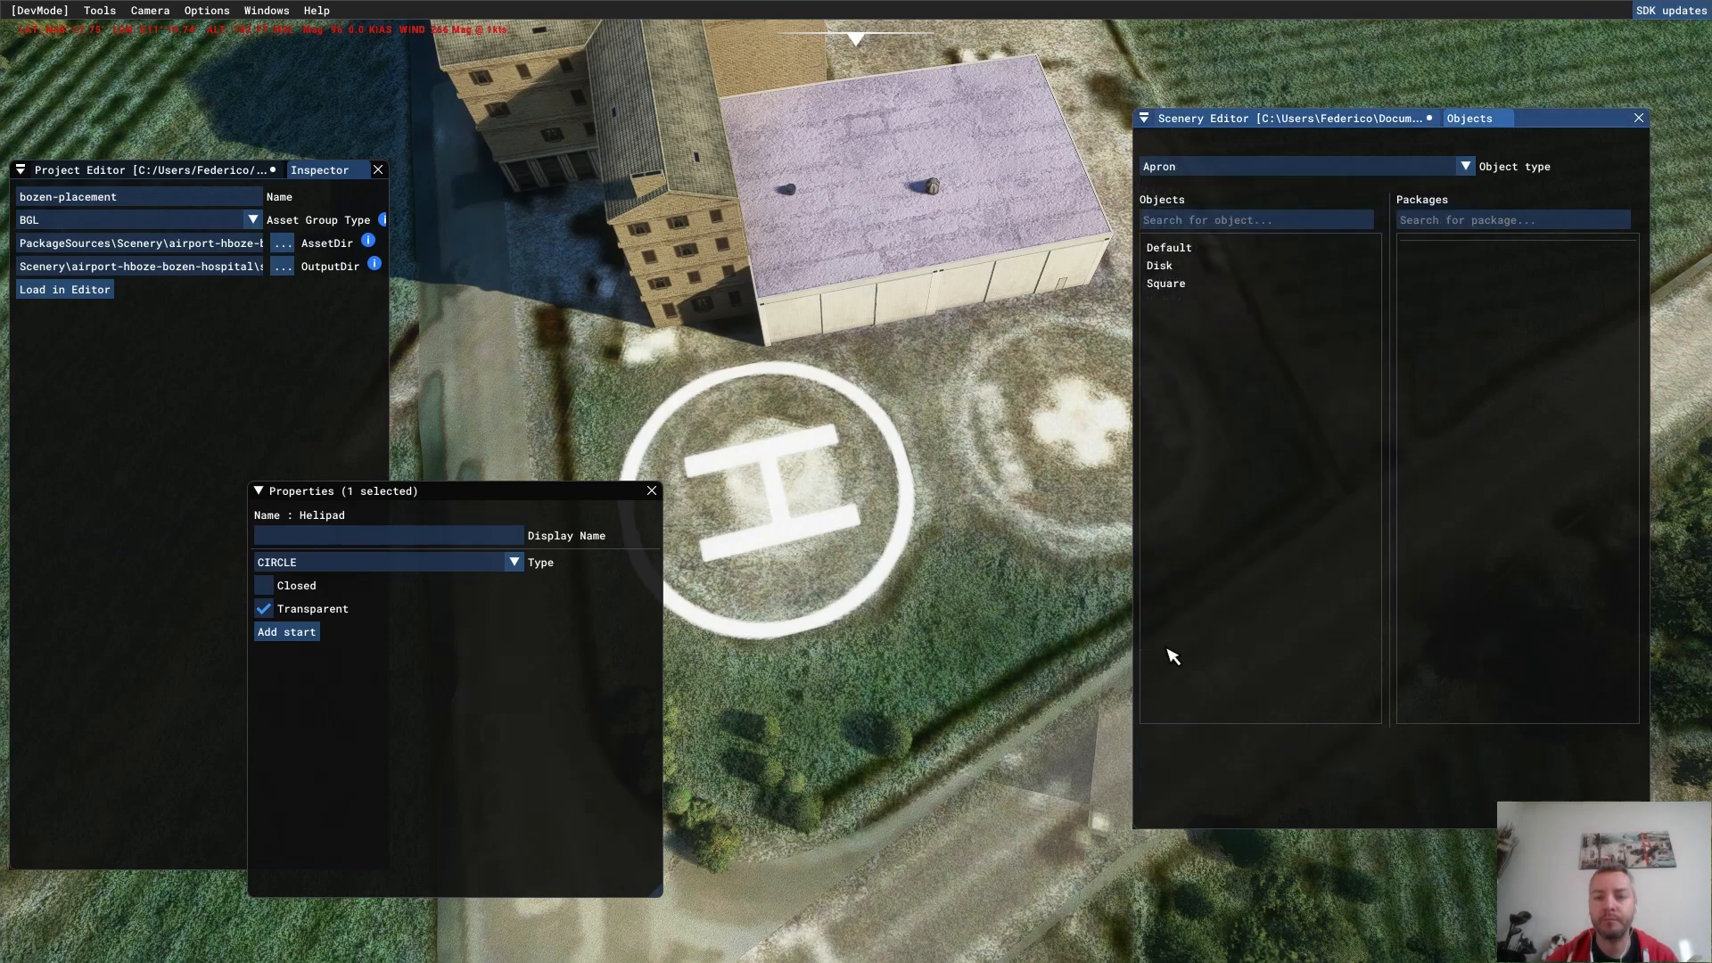
click(1175, 249)
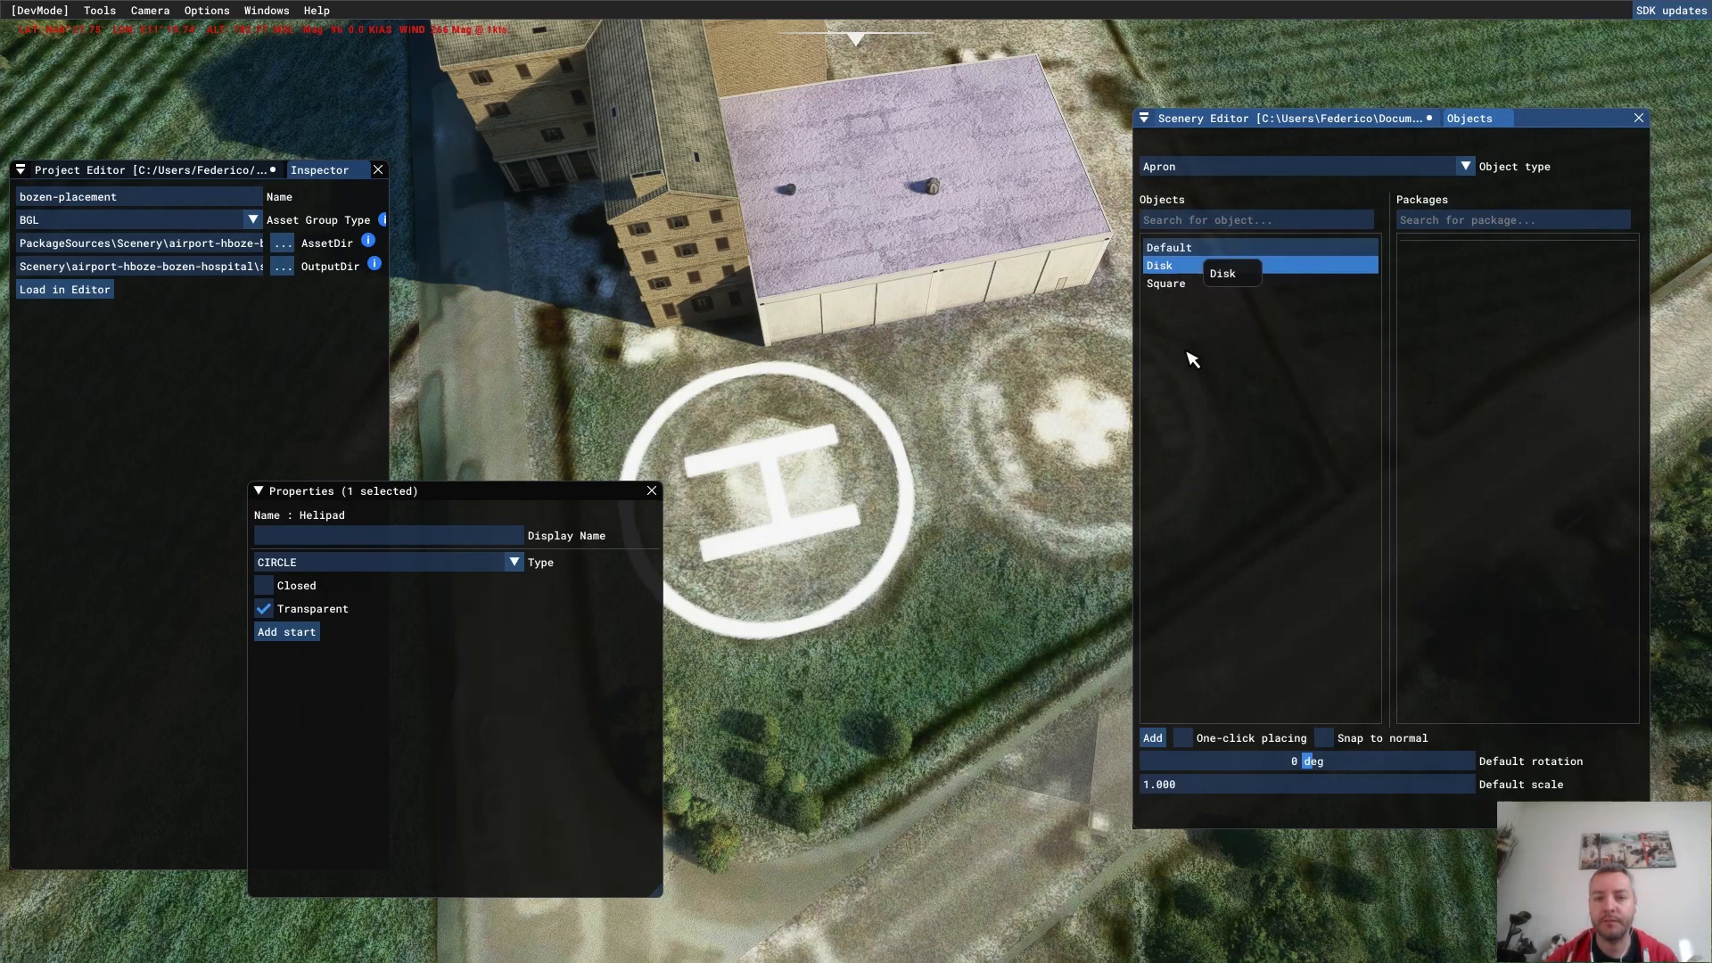
click(1240, 119)
- Trace the apron outline point by point around both landing circles and the strip connecting them
click(912, 303)
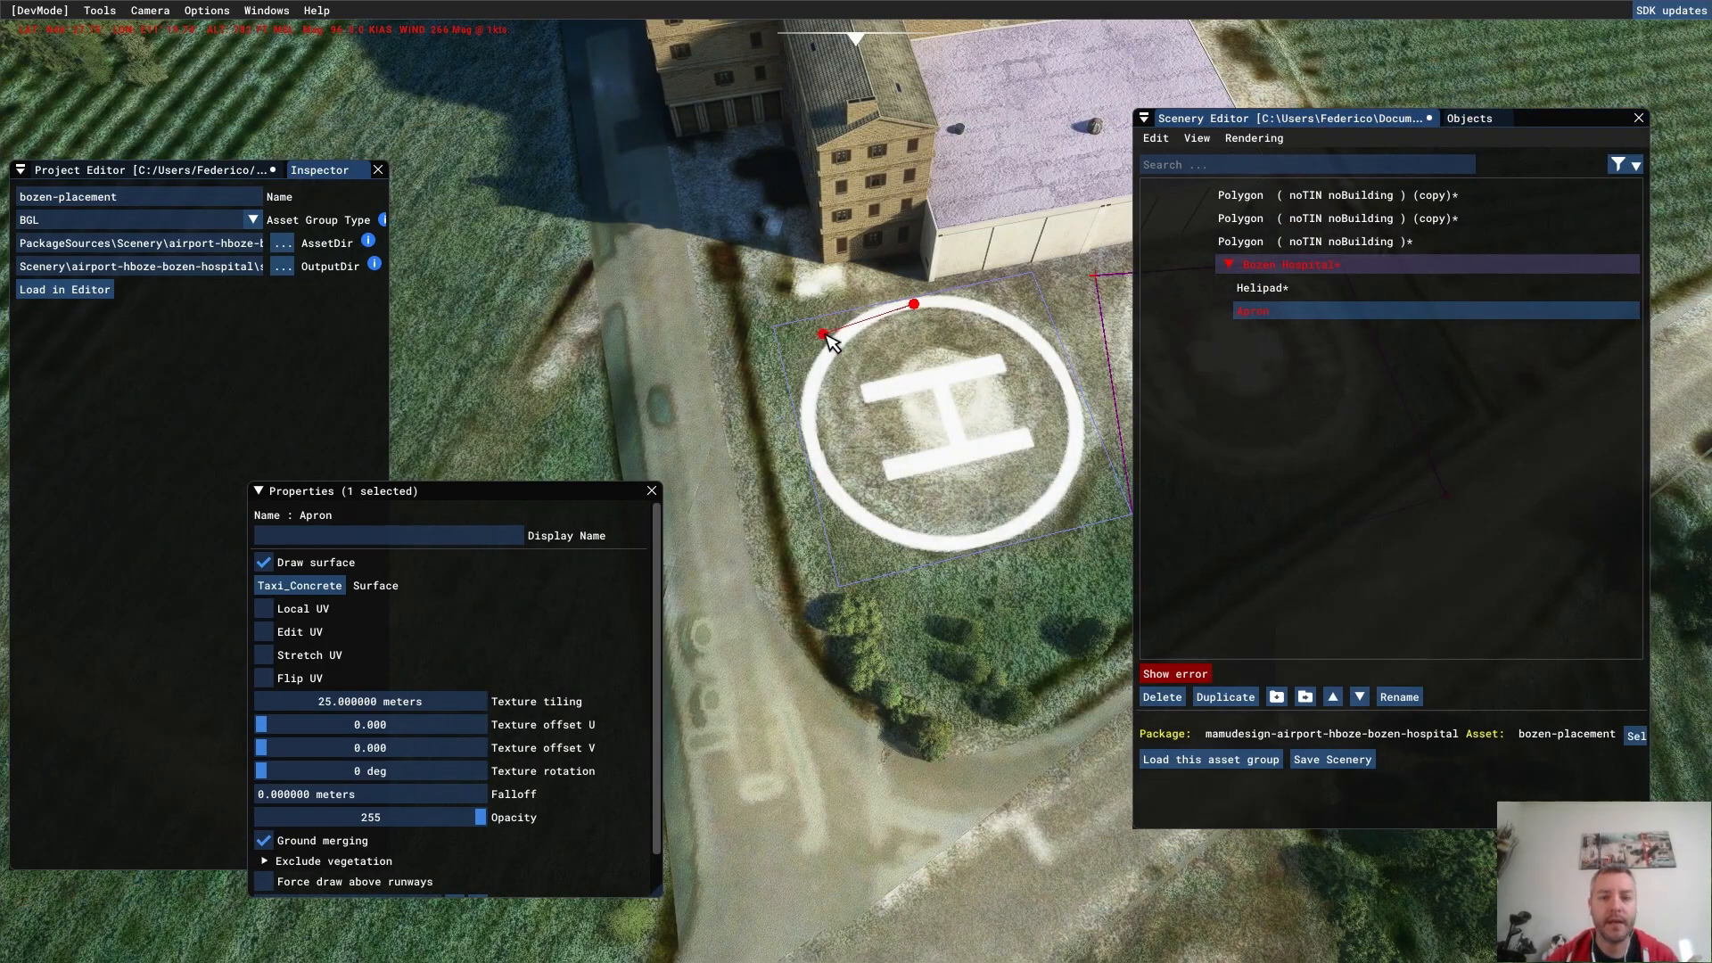
click(809, 441)
click(851, 510)
click(922, 535)
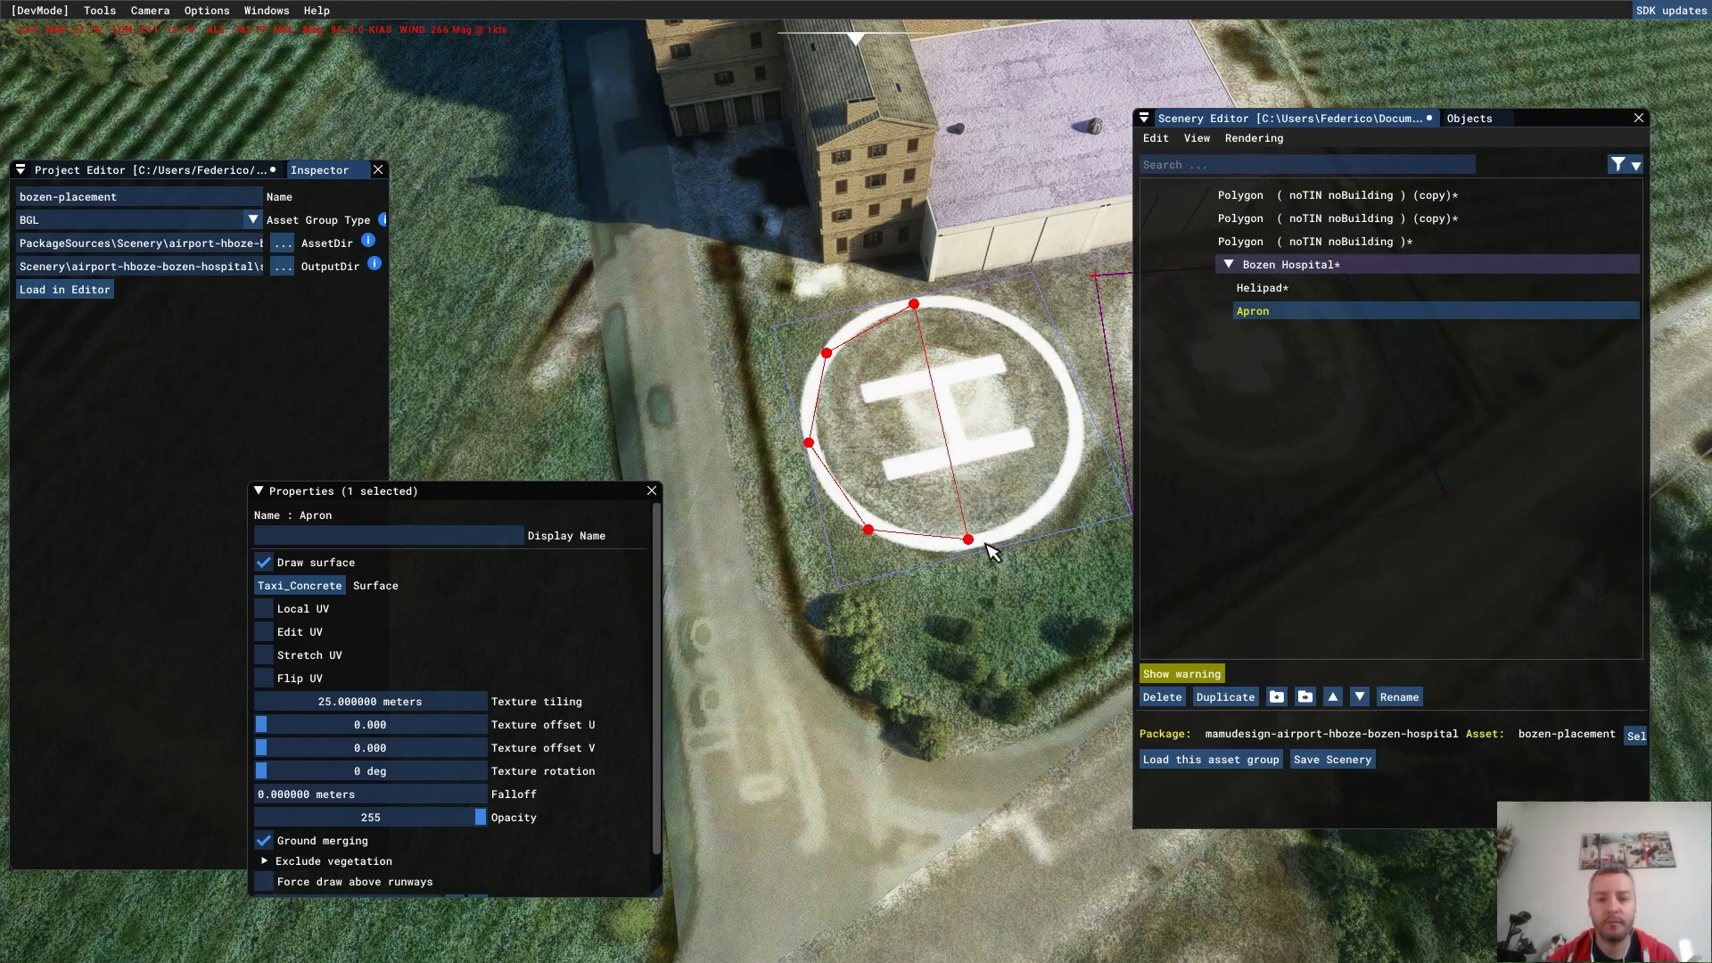
click(1053, 507)
click(1075, 457)
click(875, 543)
click(926, 590)
click(1038, 597)
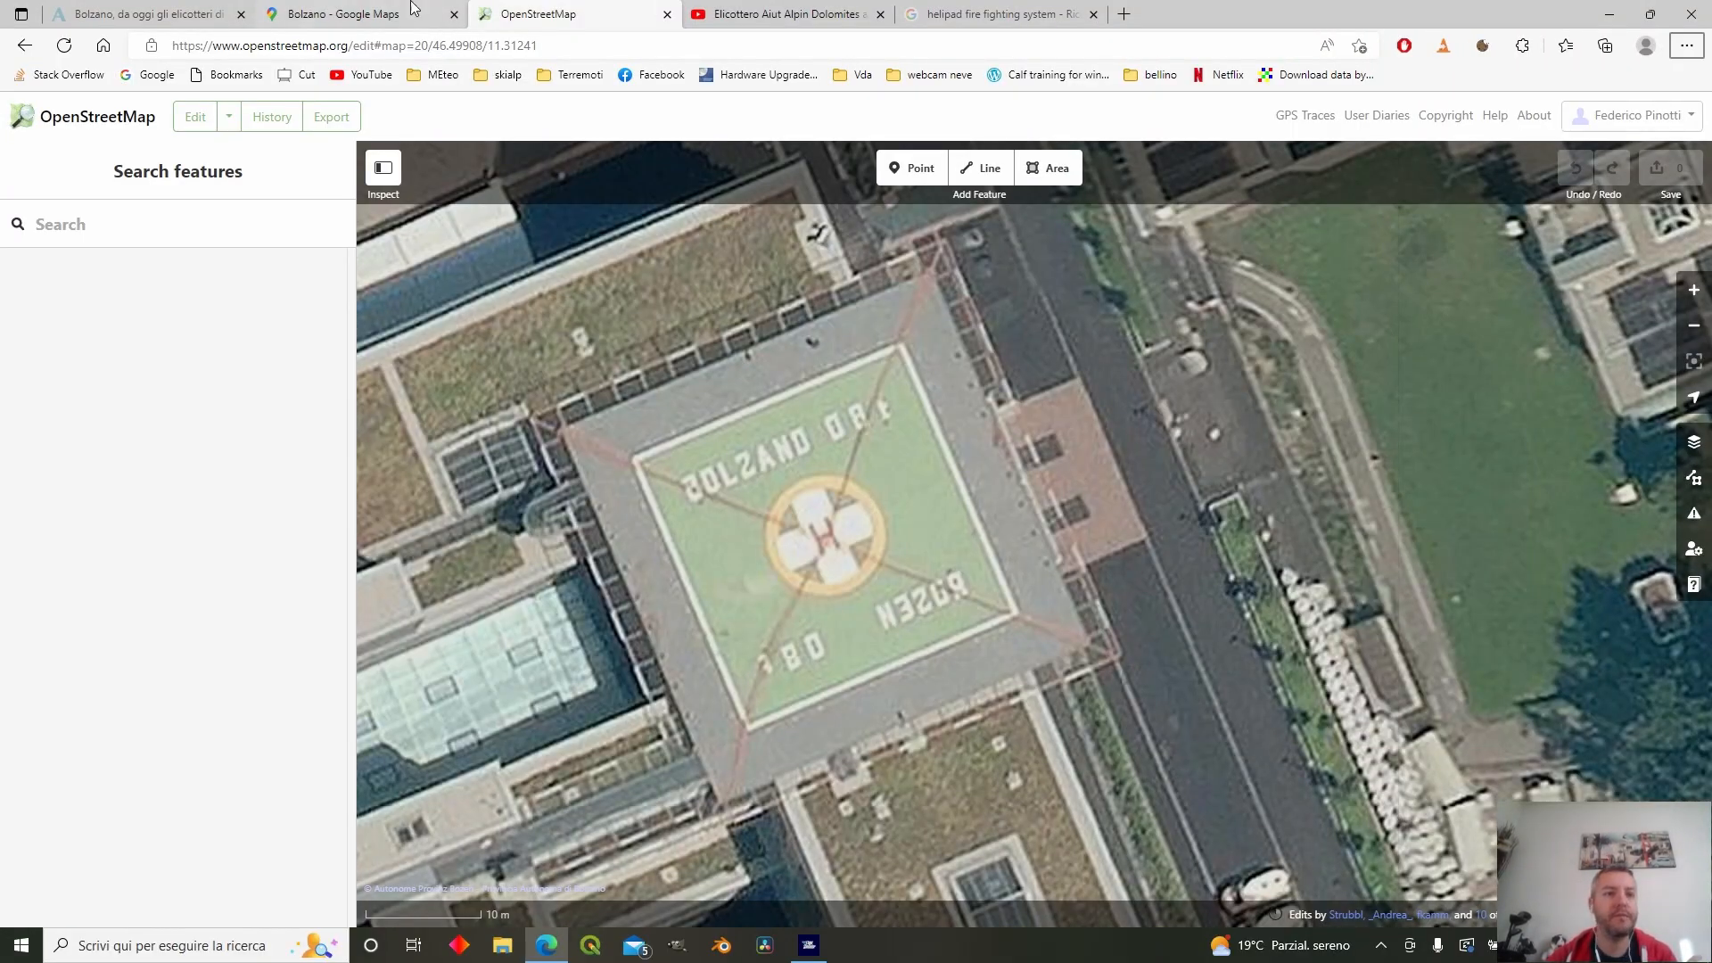
- Check the shape of the real landing areas on the browser's aerial maps, then return to the scenery
click(415, 7)
key(ctrl+Tab)
key(alt+Tab)
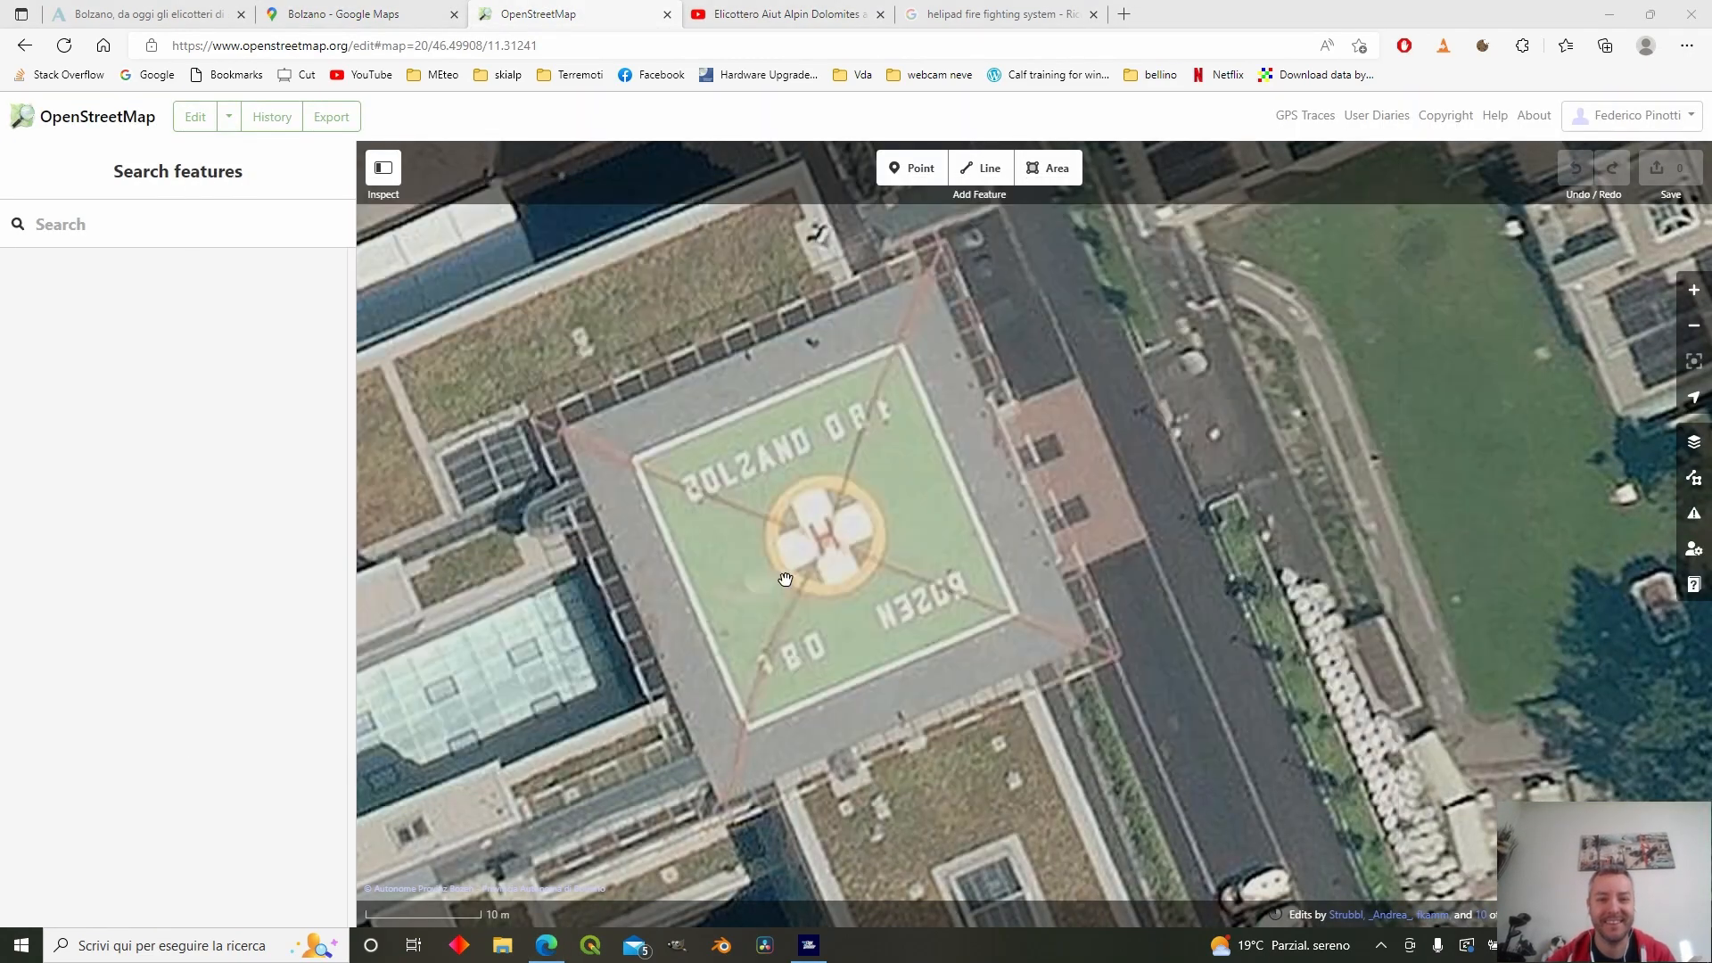
key(s)
key(a)
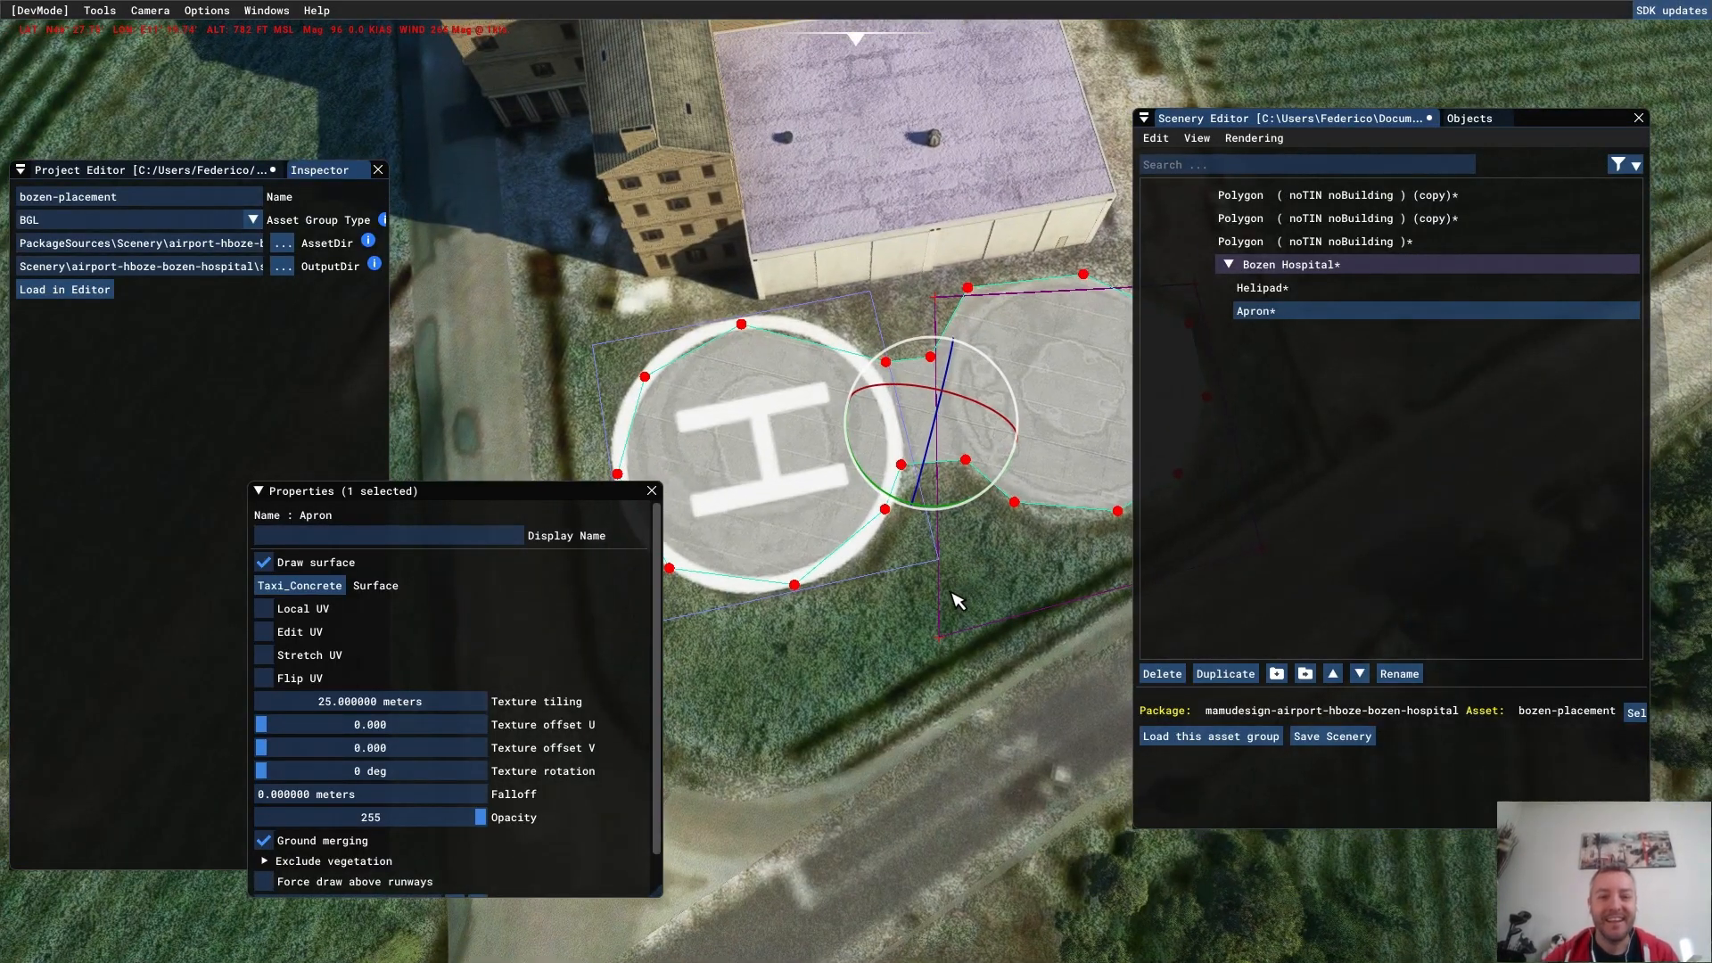
- Shrink the western helipad to fit inside the apron and set its marking type to NONE
click(800, 471)
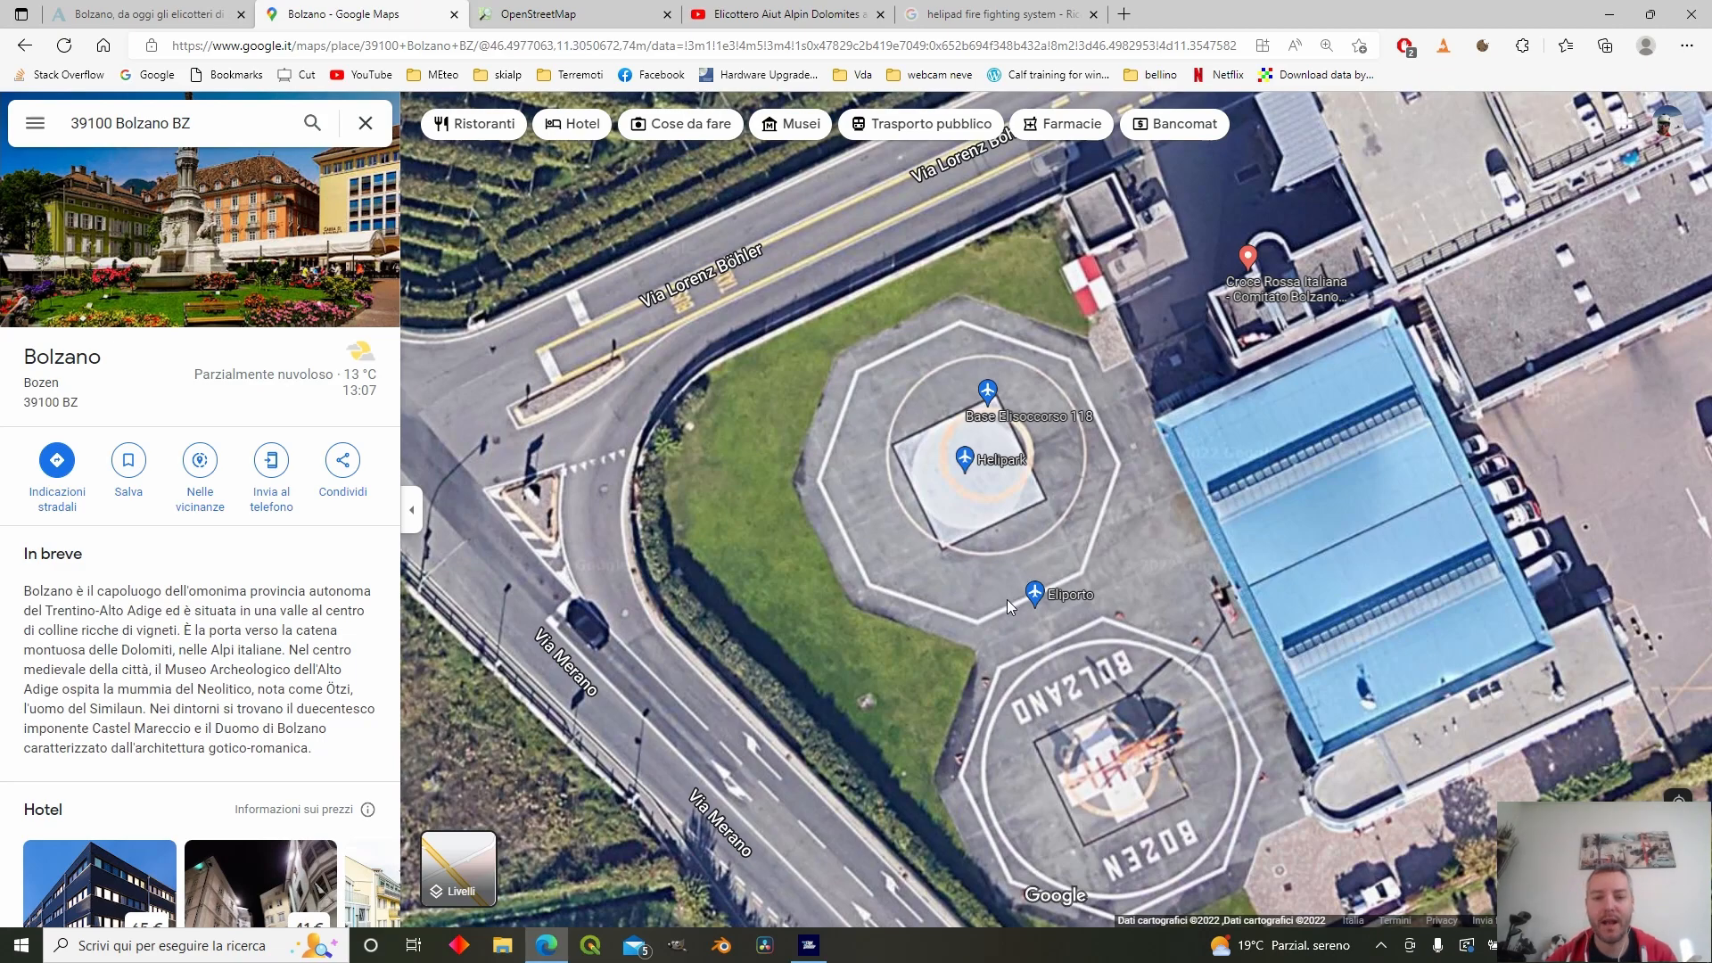
key(alt+Tab)
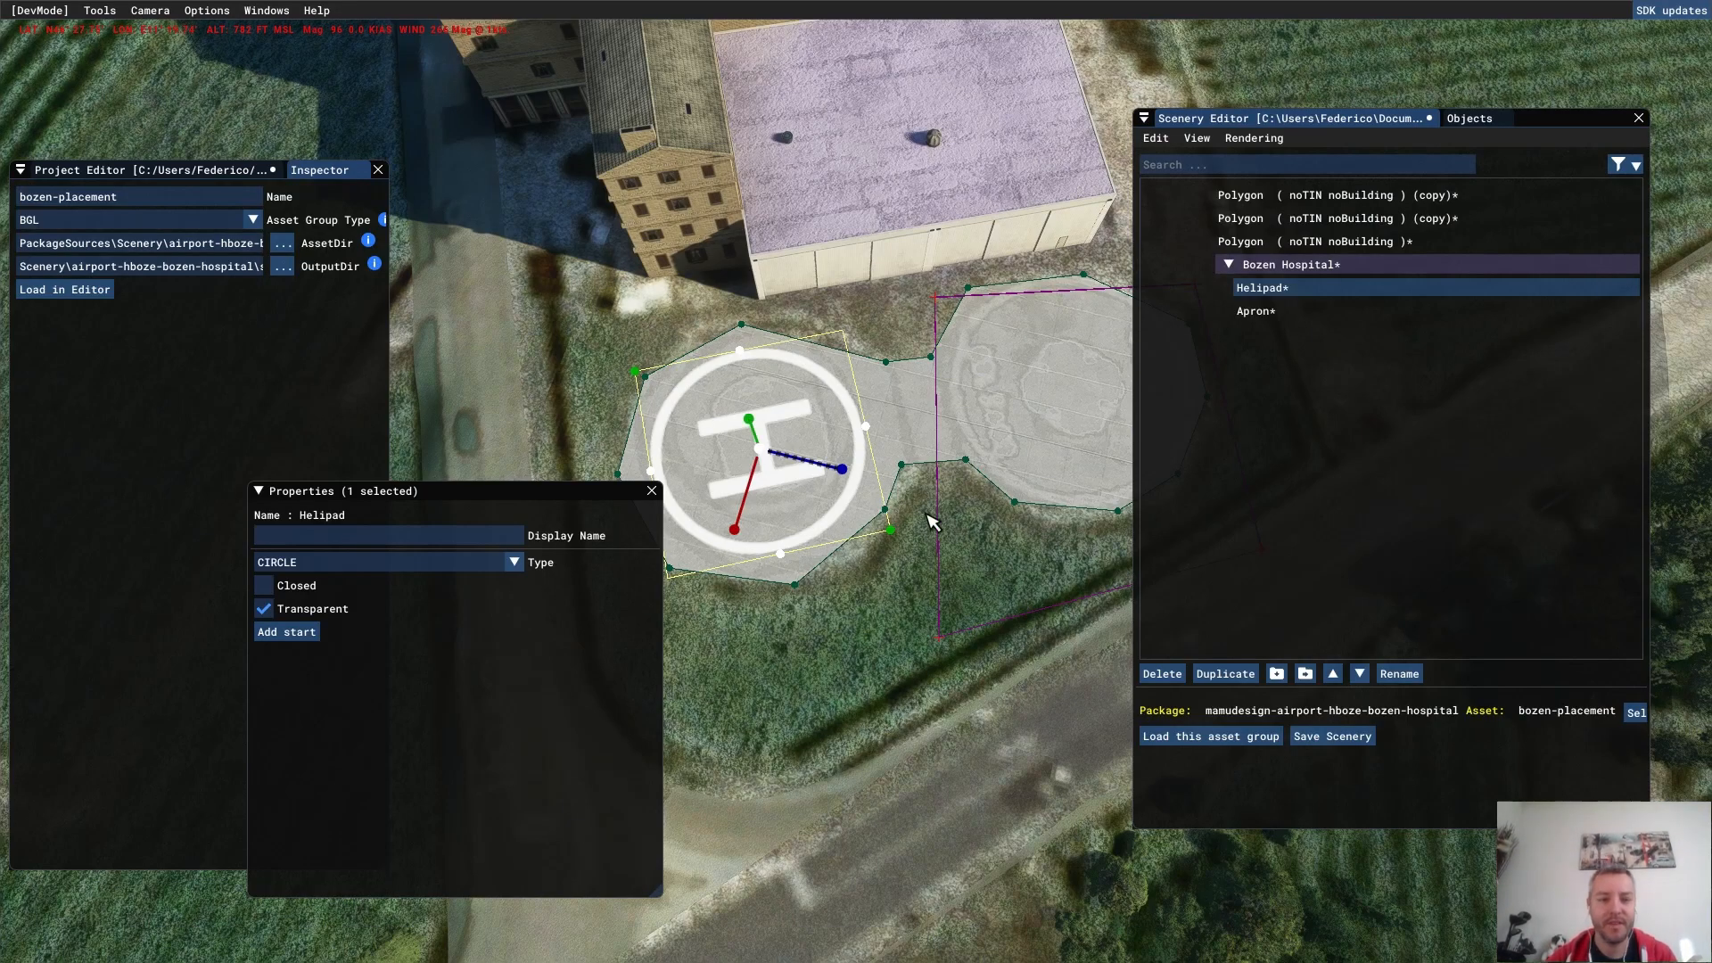
click(477, 562)
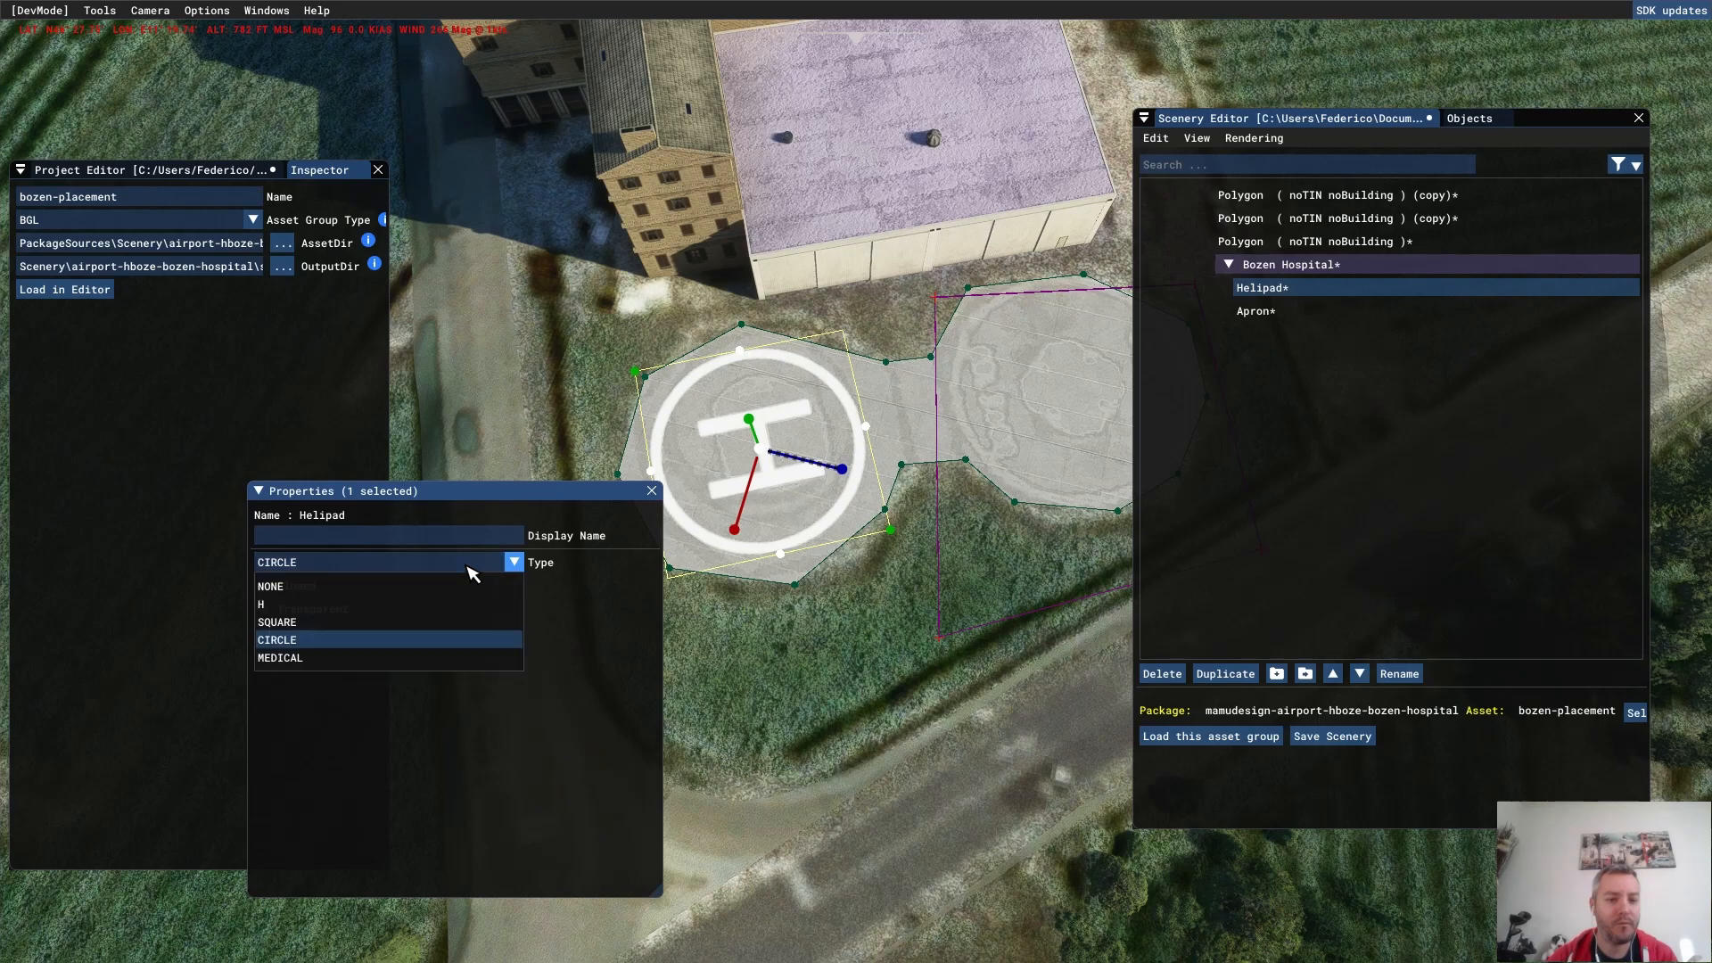
click(461, 603)
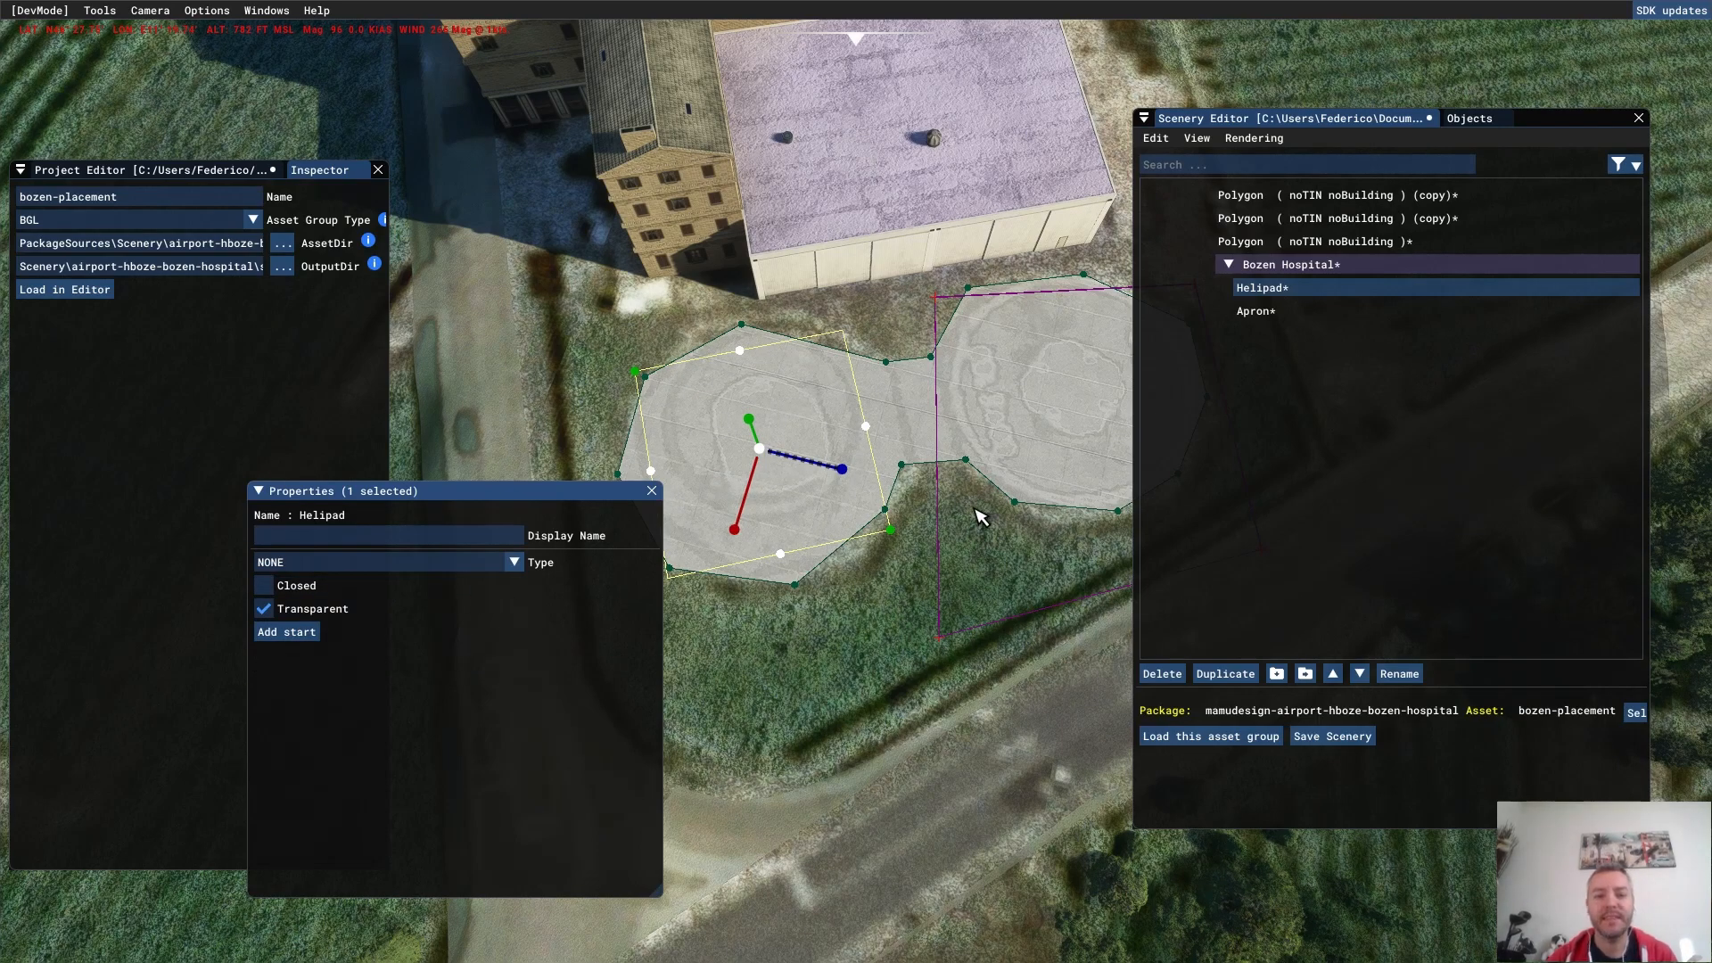
middle_drag(977, 510, 940, 531)
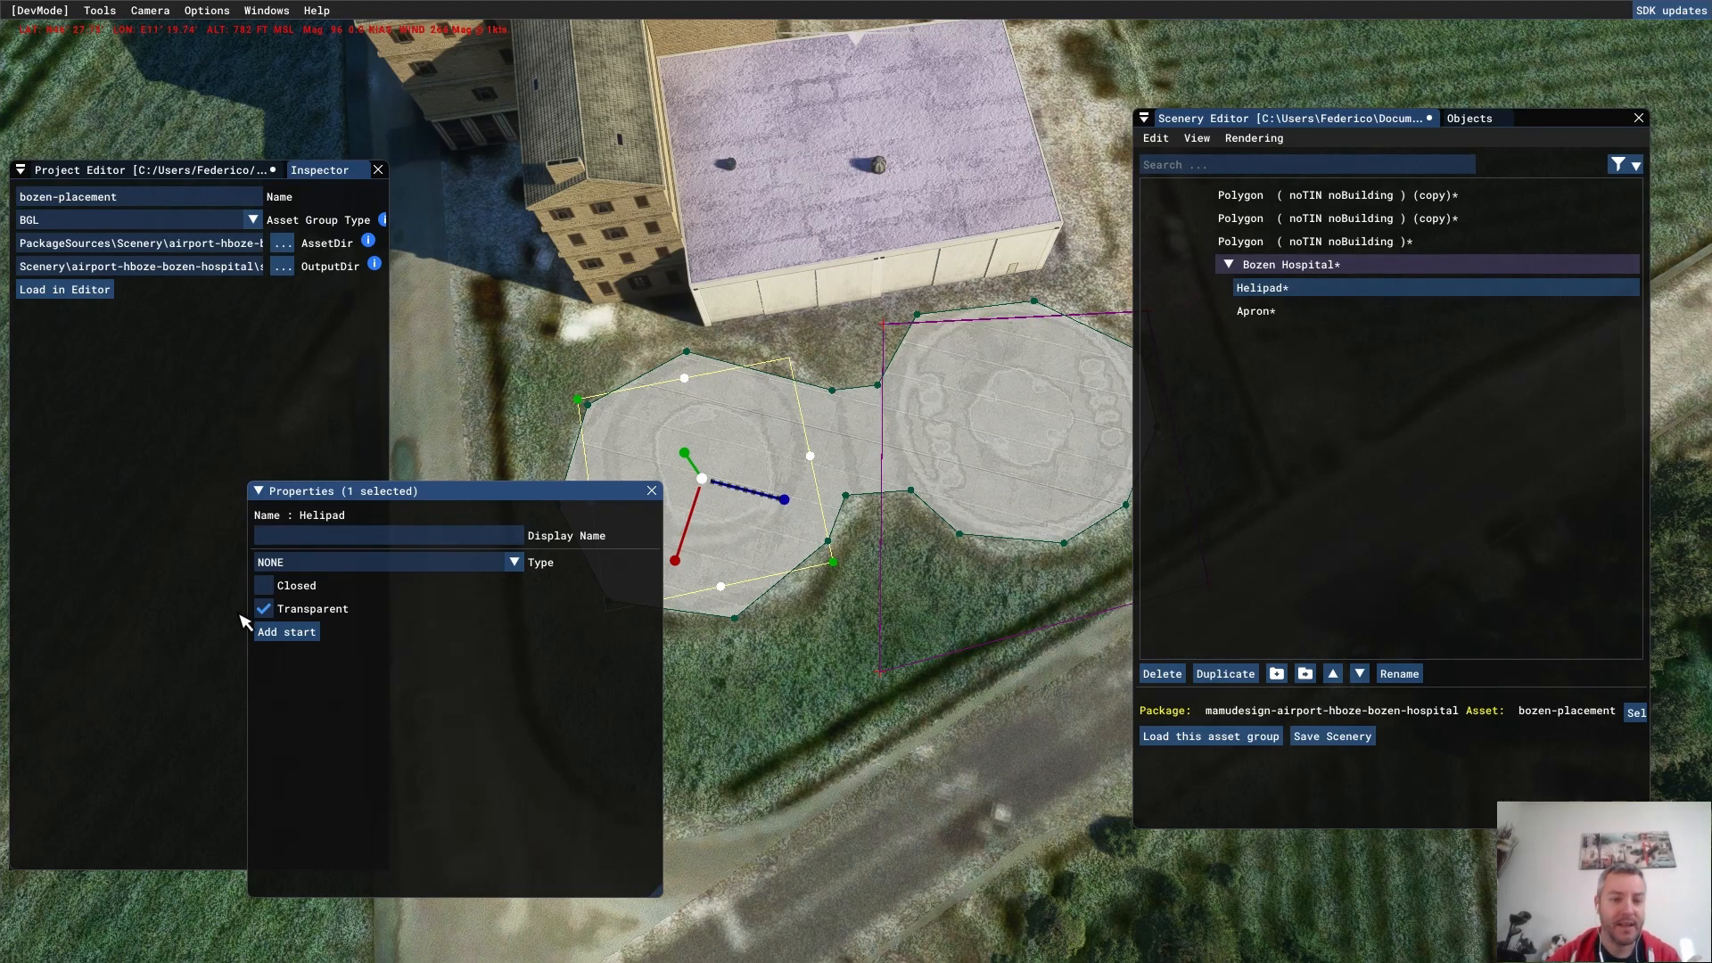
- Add a start position to the western helipad with a heading of about -120 degrees and finish editing it
click(283, 632)
click(282, 649)
drag(758, 541, 839, 408)
scroll(836, 623, down, 3)
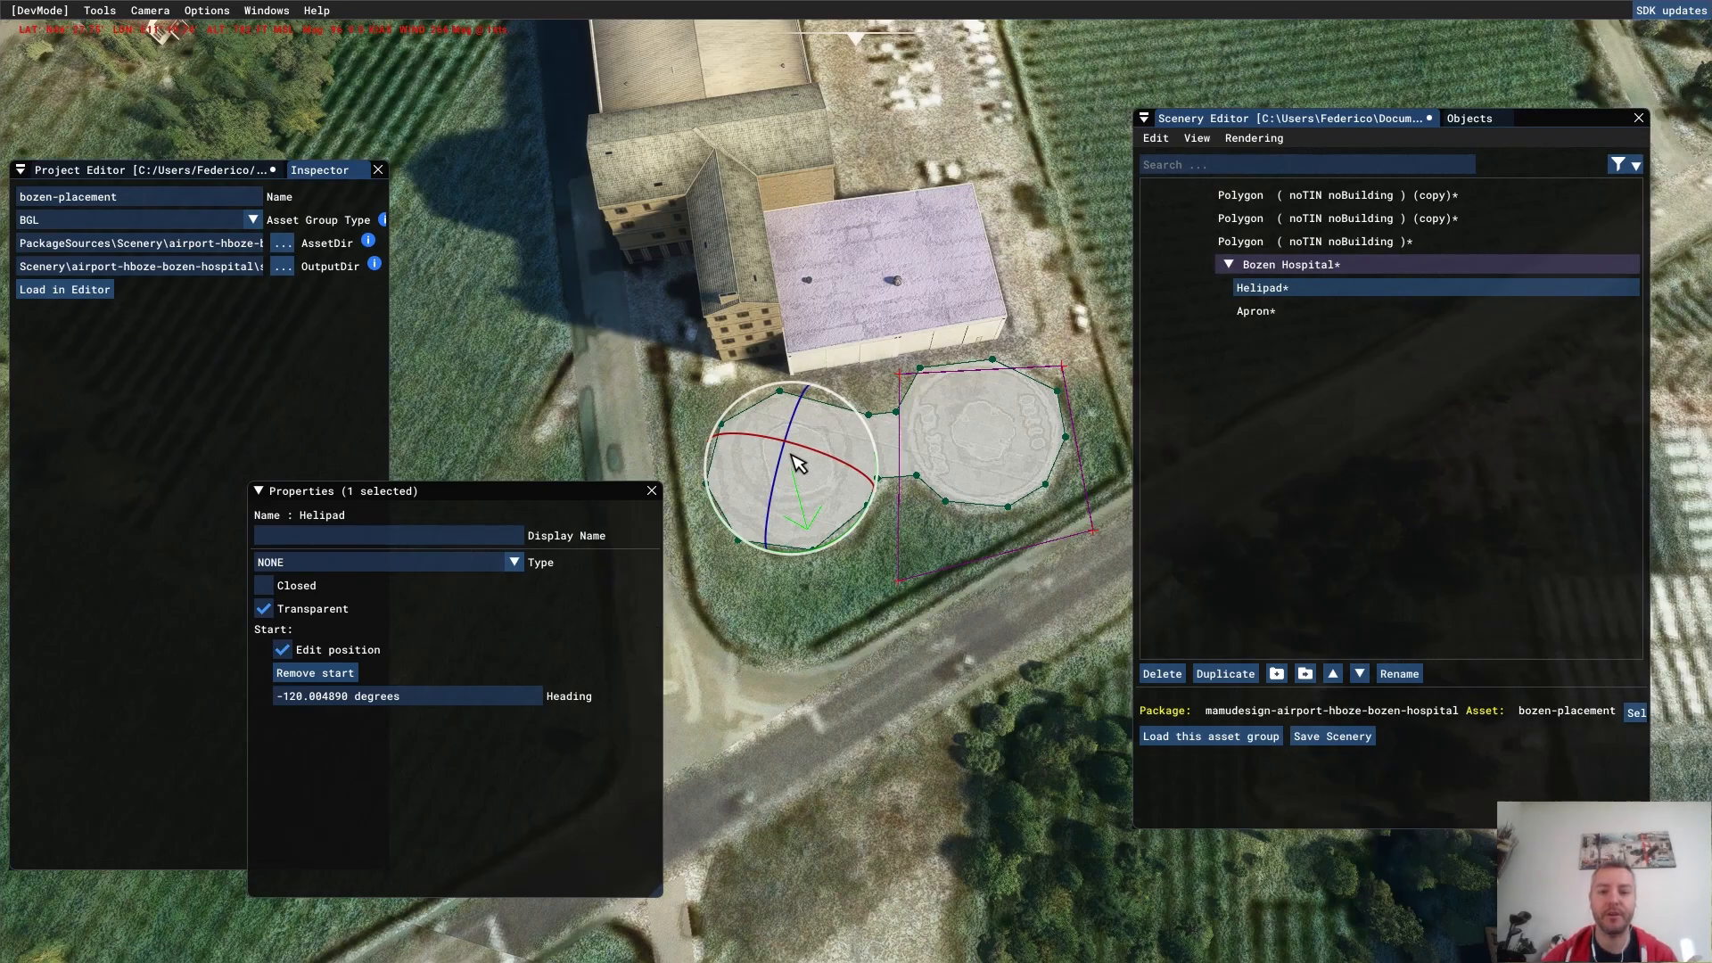
middle_drag(831, 720, 829, 829)
key(t)
middle_drag(920, 607, 828, 607)
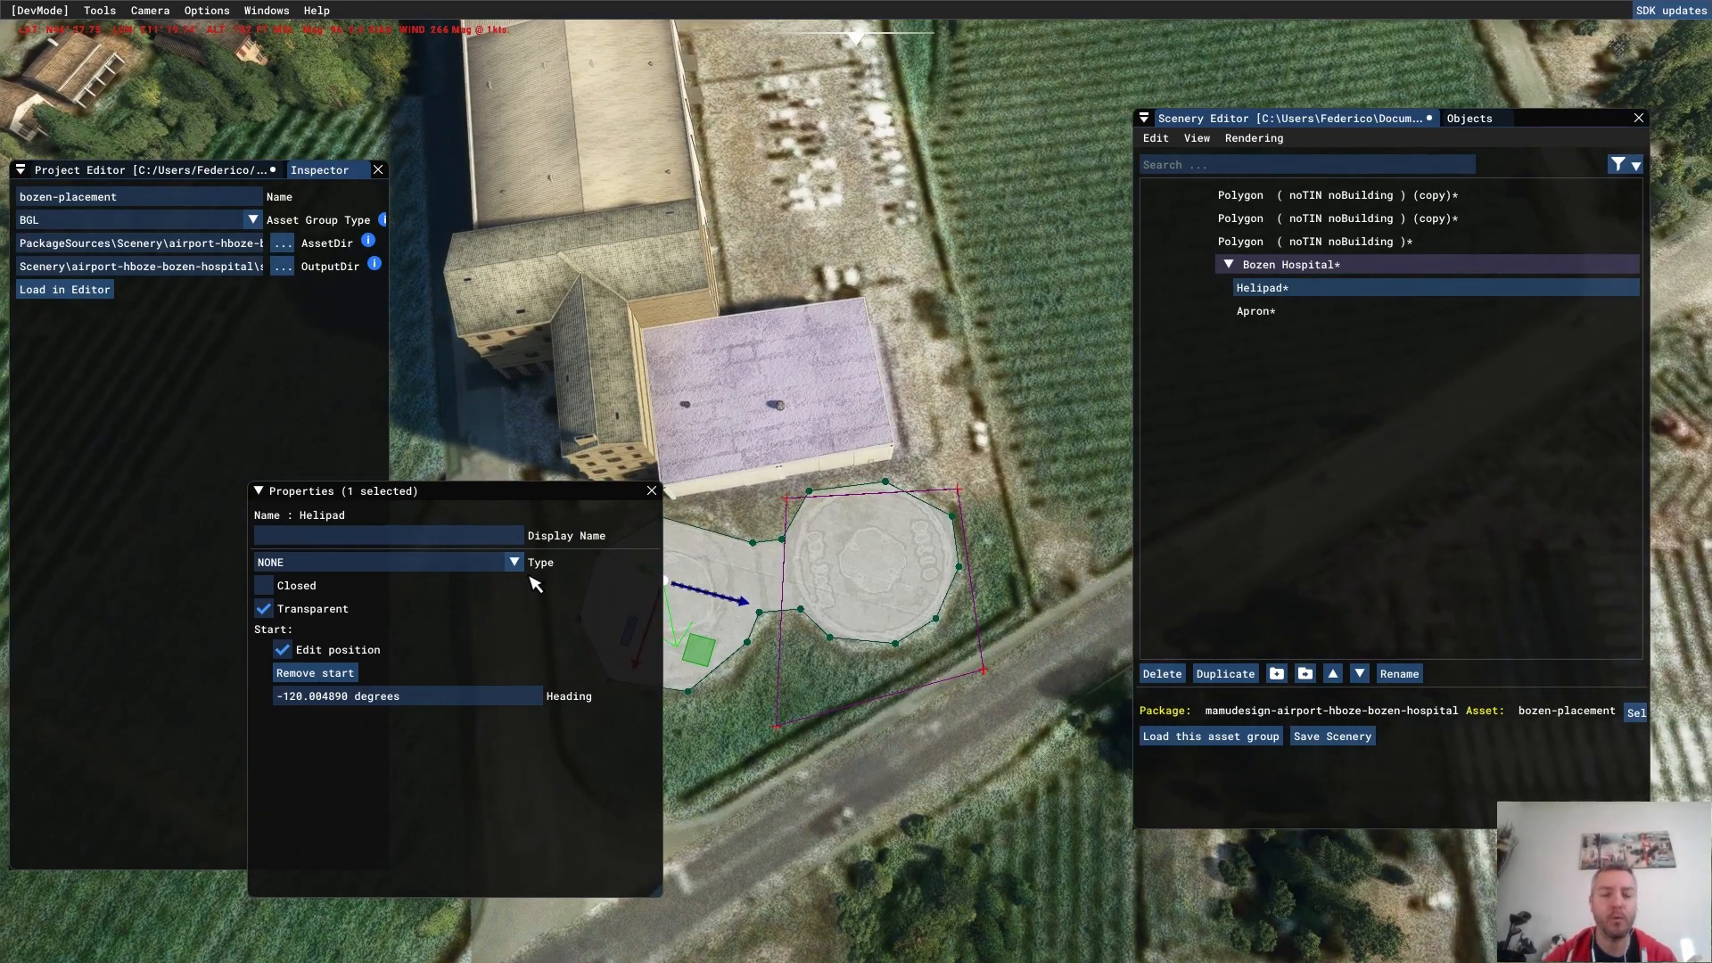
click(282, 649)
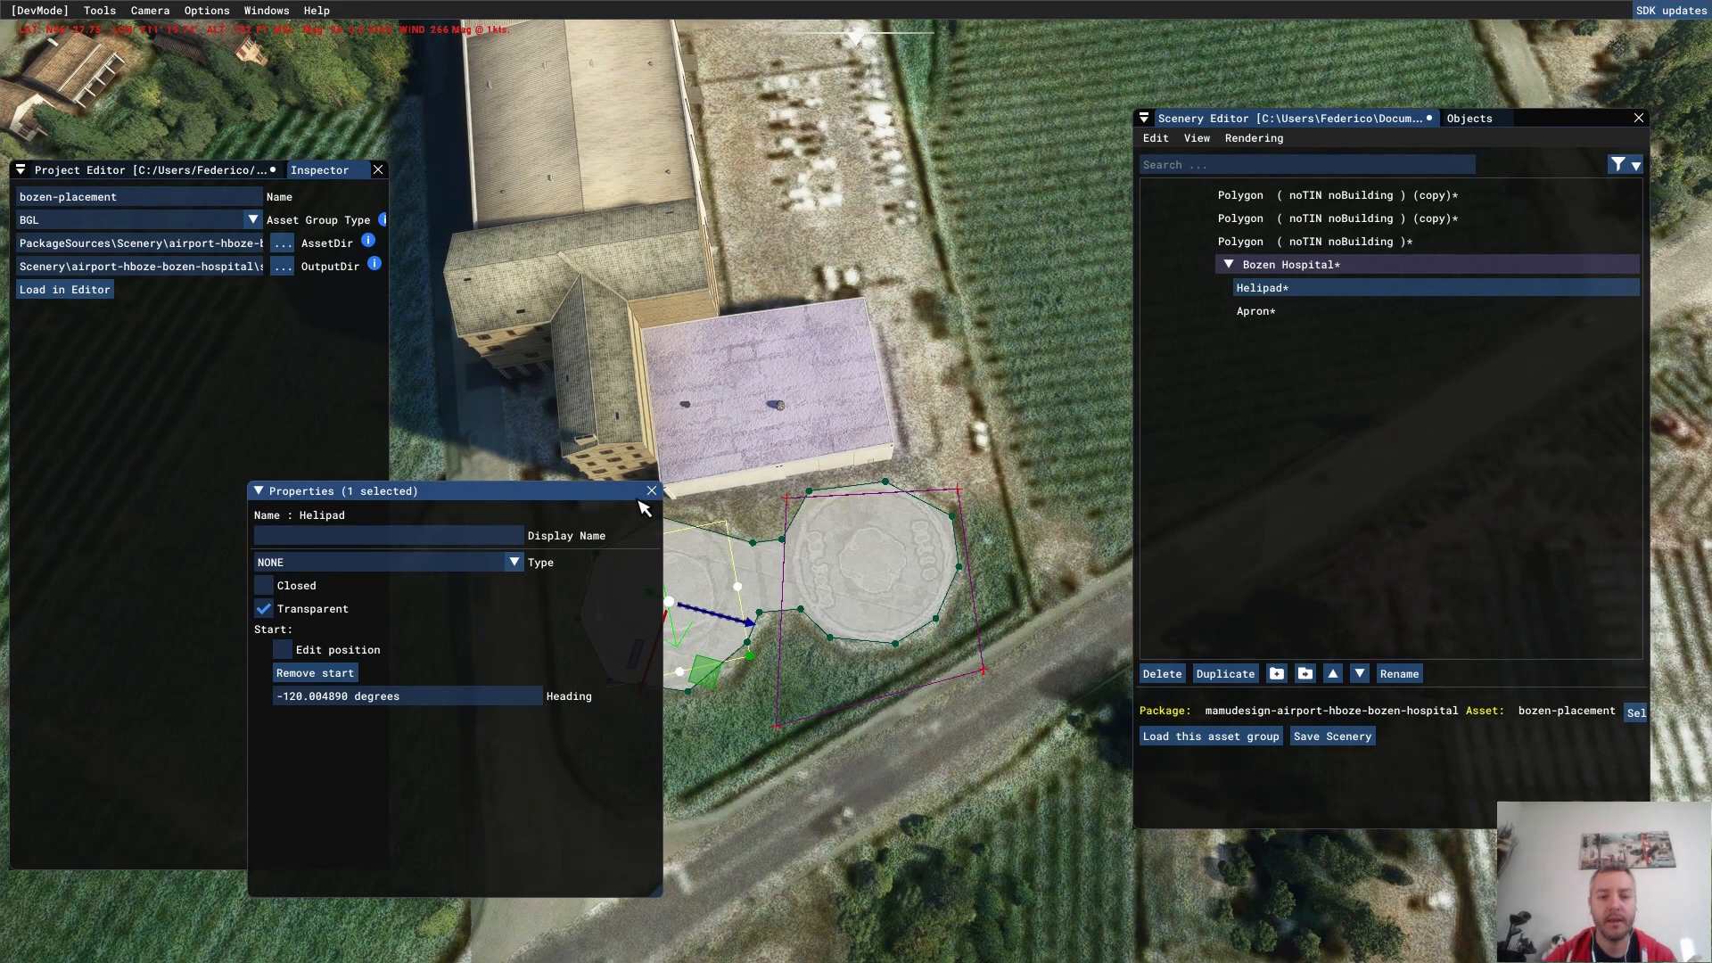
click(652, 491)
- Add a second helipad of type NONE and move it onto the eastern landing circle
click(1469, 118)
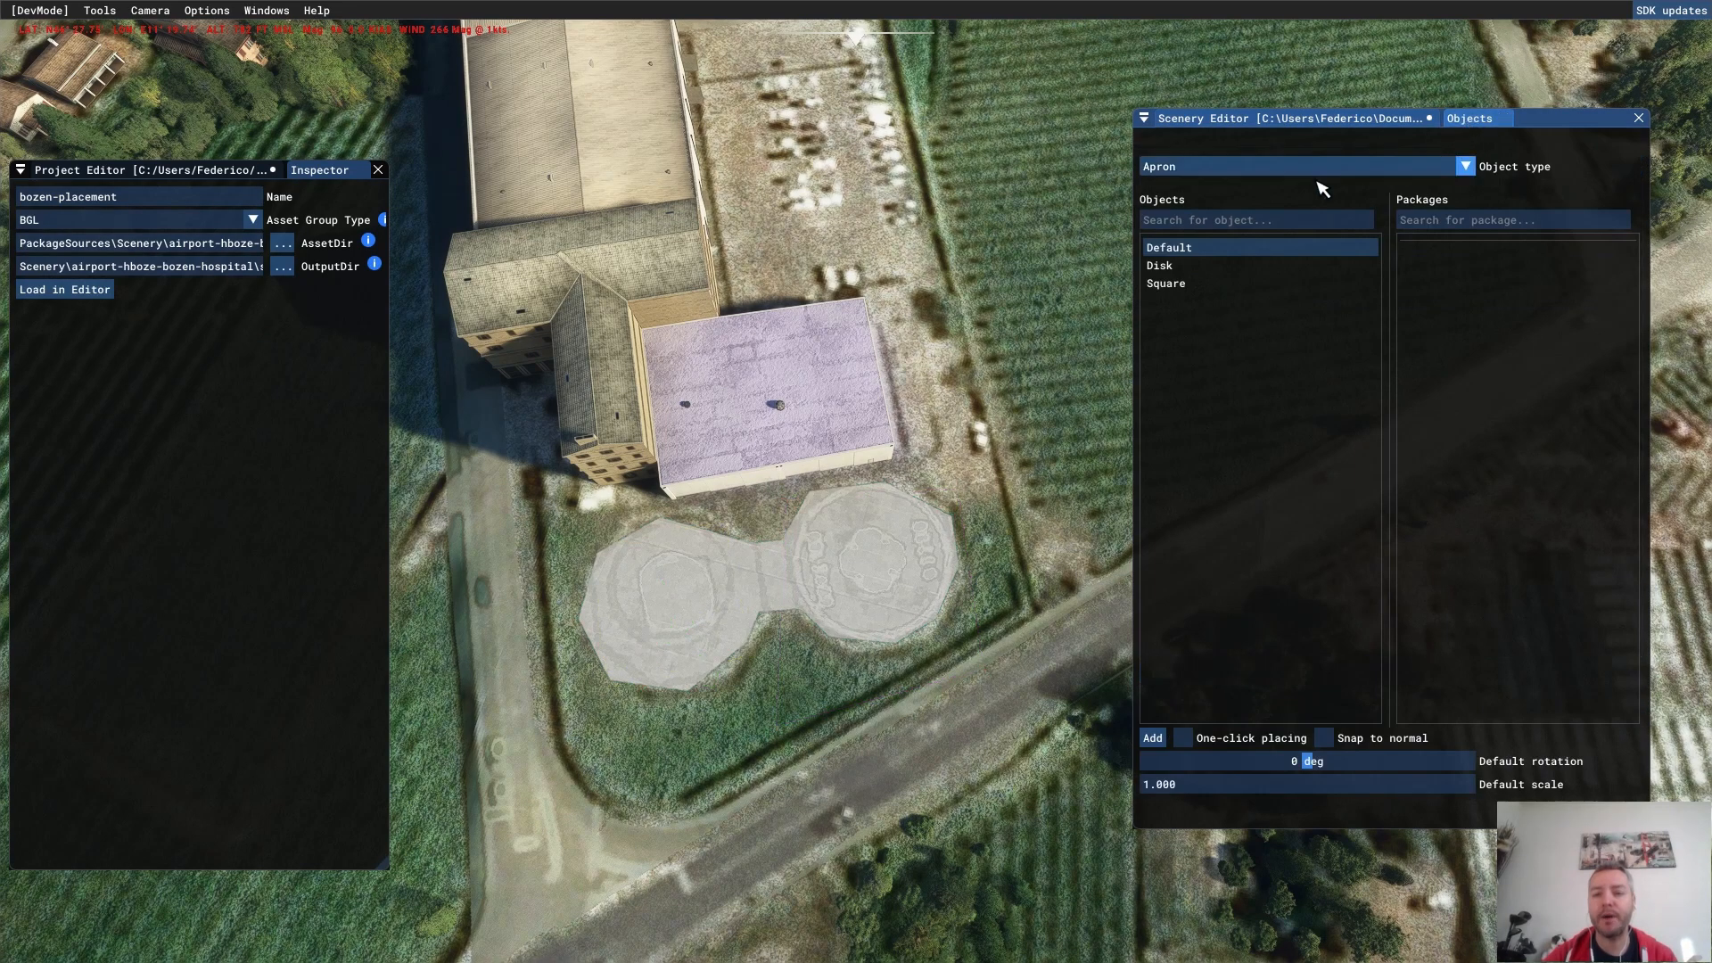
click(1195, 168)
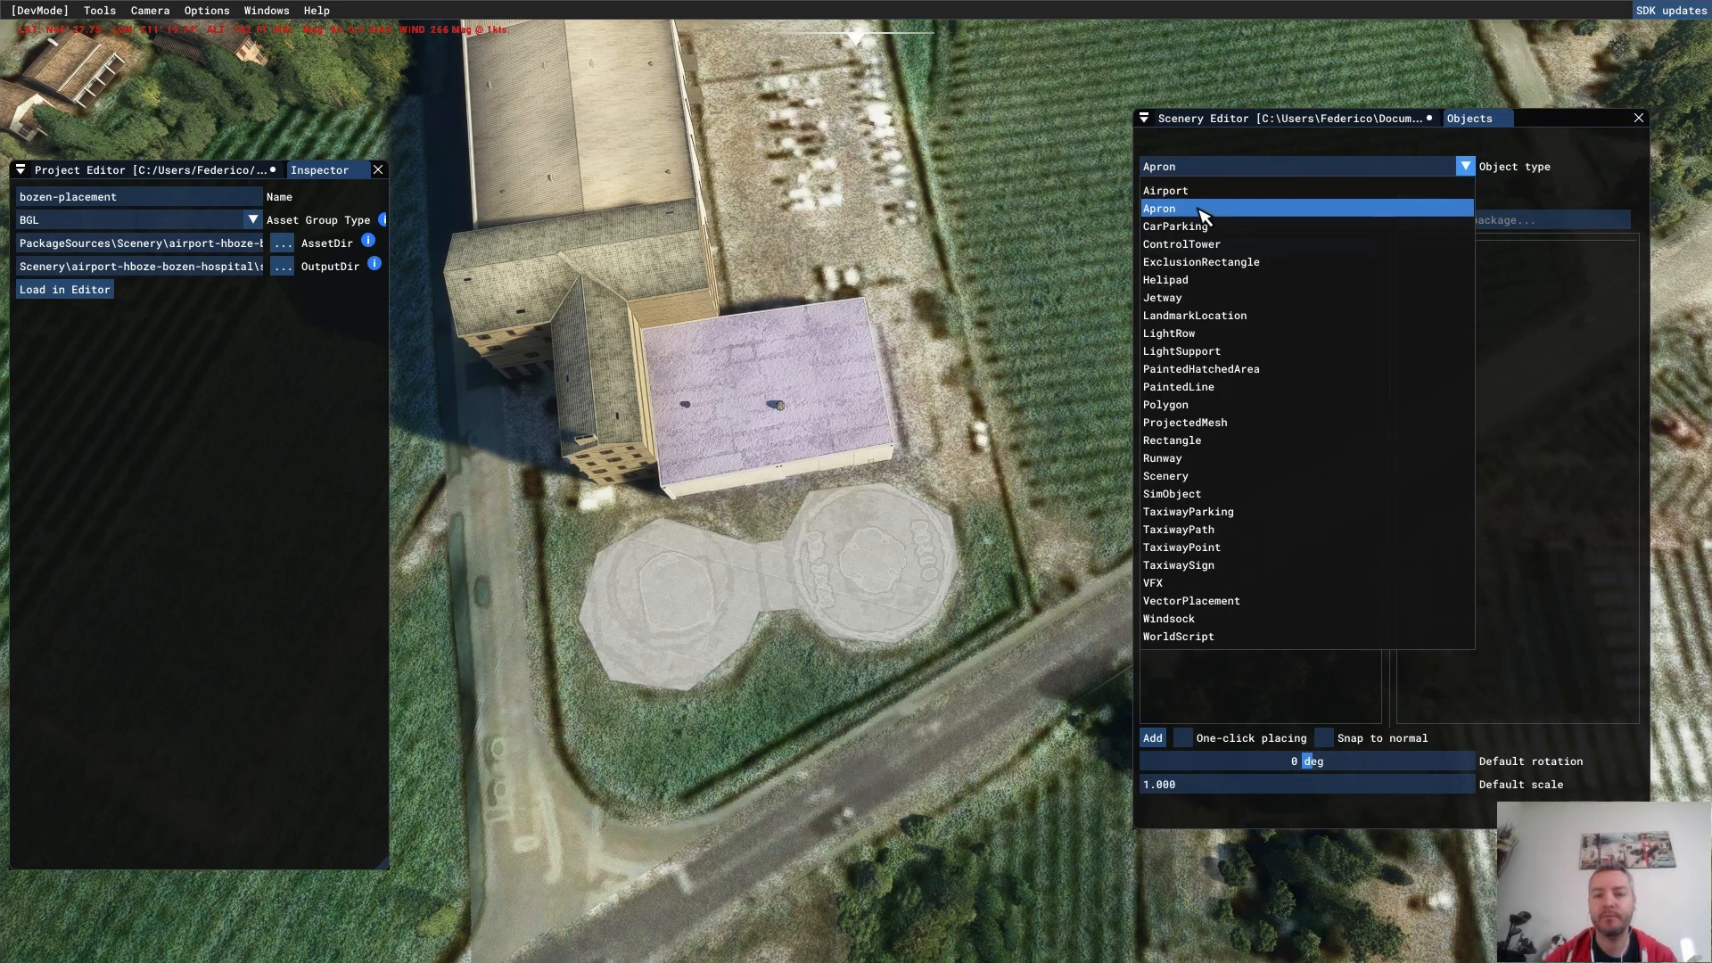
click(1177, 278)
click(1153, 737)
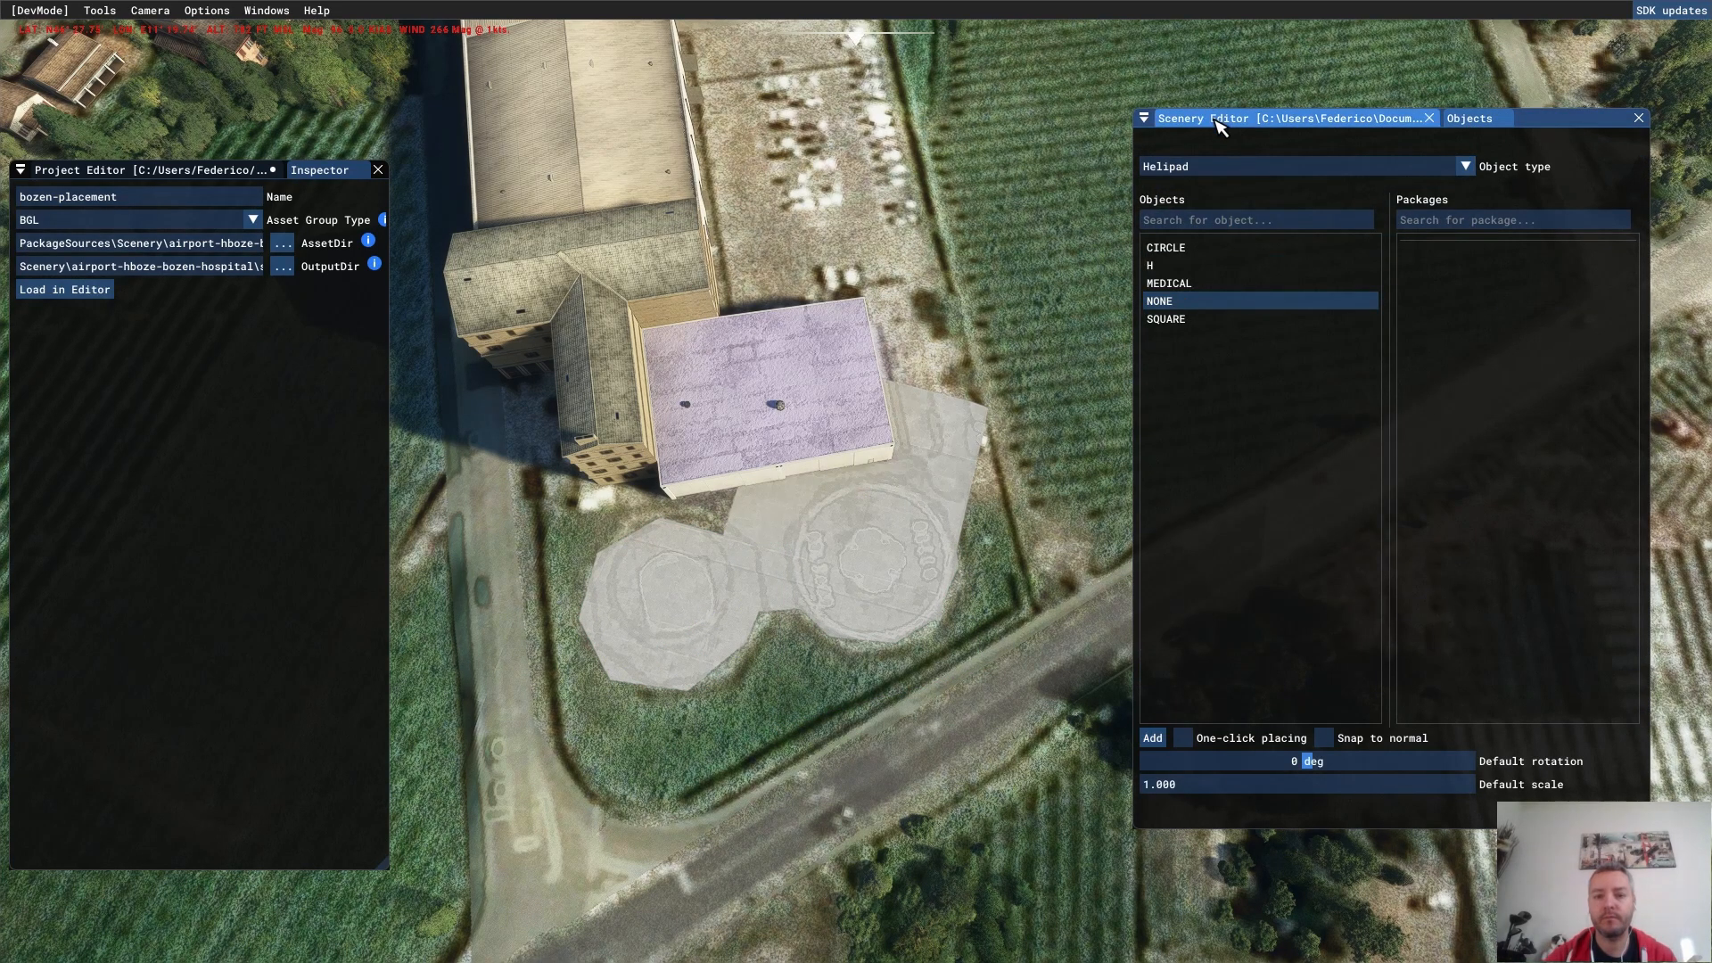
click(1234, 118)
drag(898, 557, 907, 635)
- Set the eastern helipad's marking type to MEDICAL and compare it with the Google Maps image
click(1197, 138)
click(1216, 198)
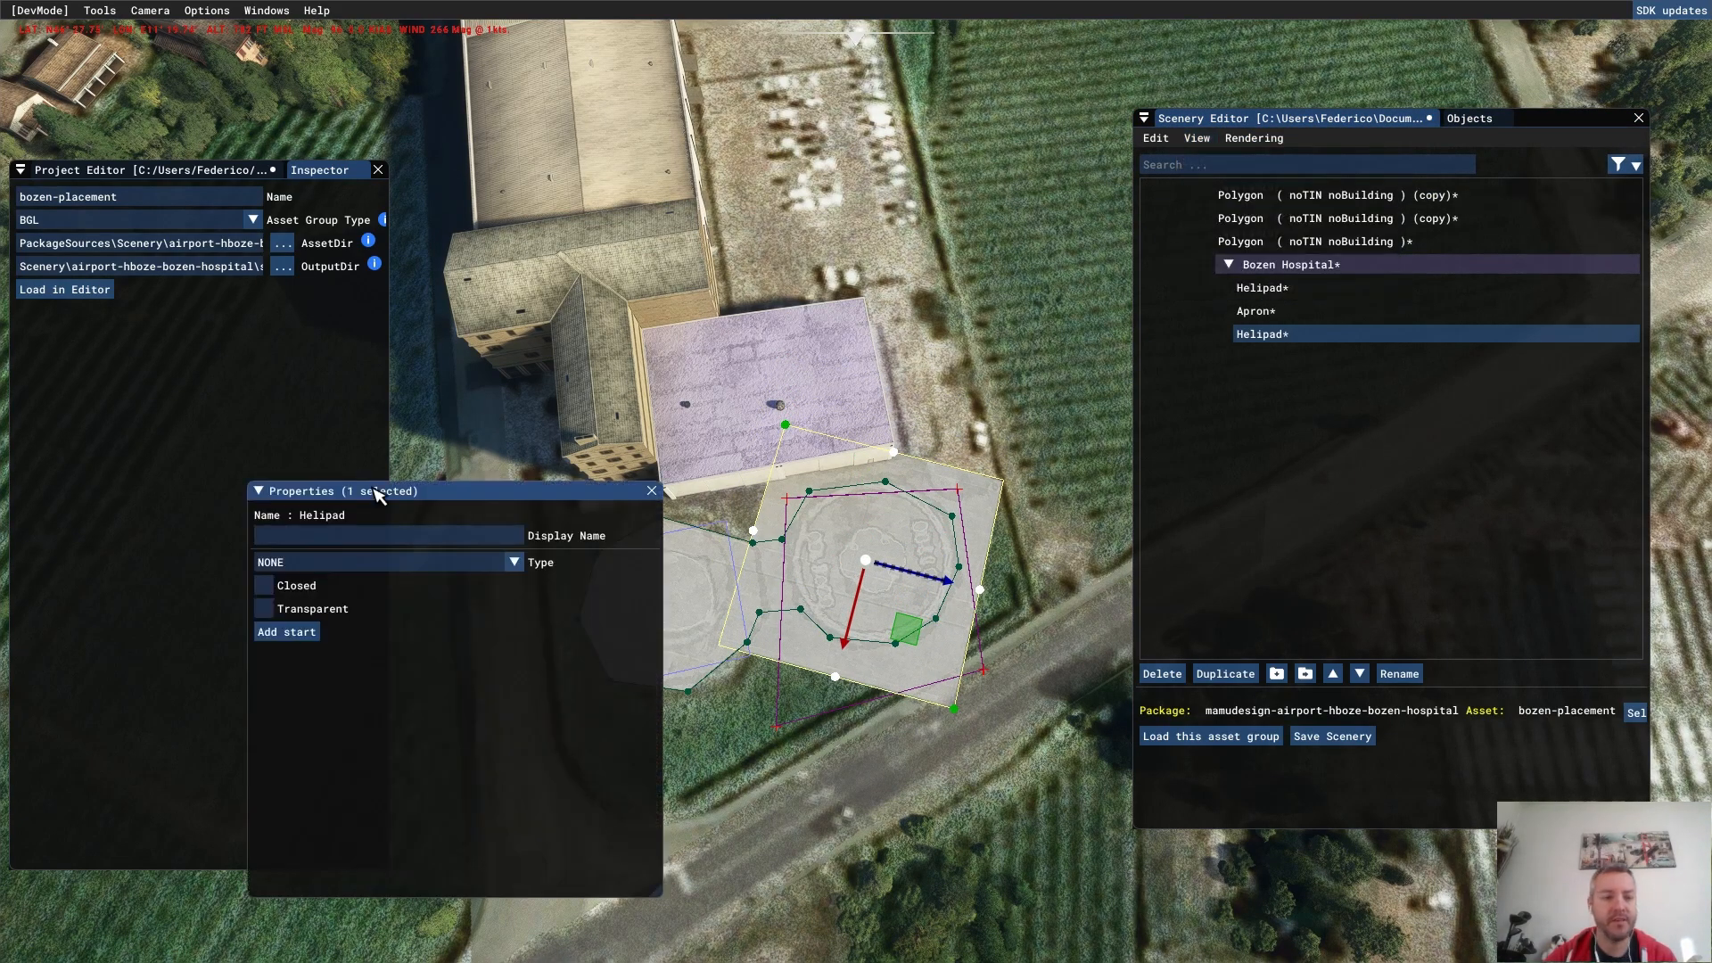
click(414, 571)
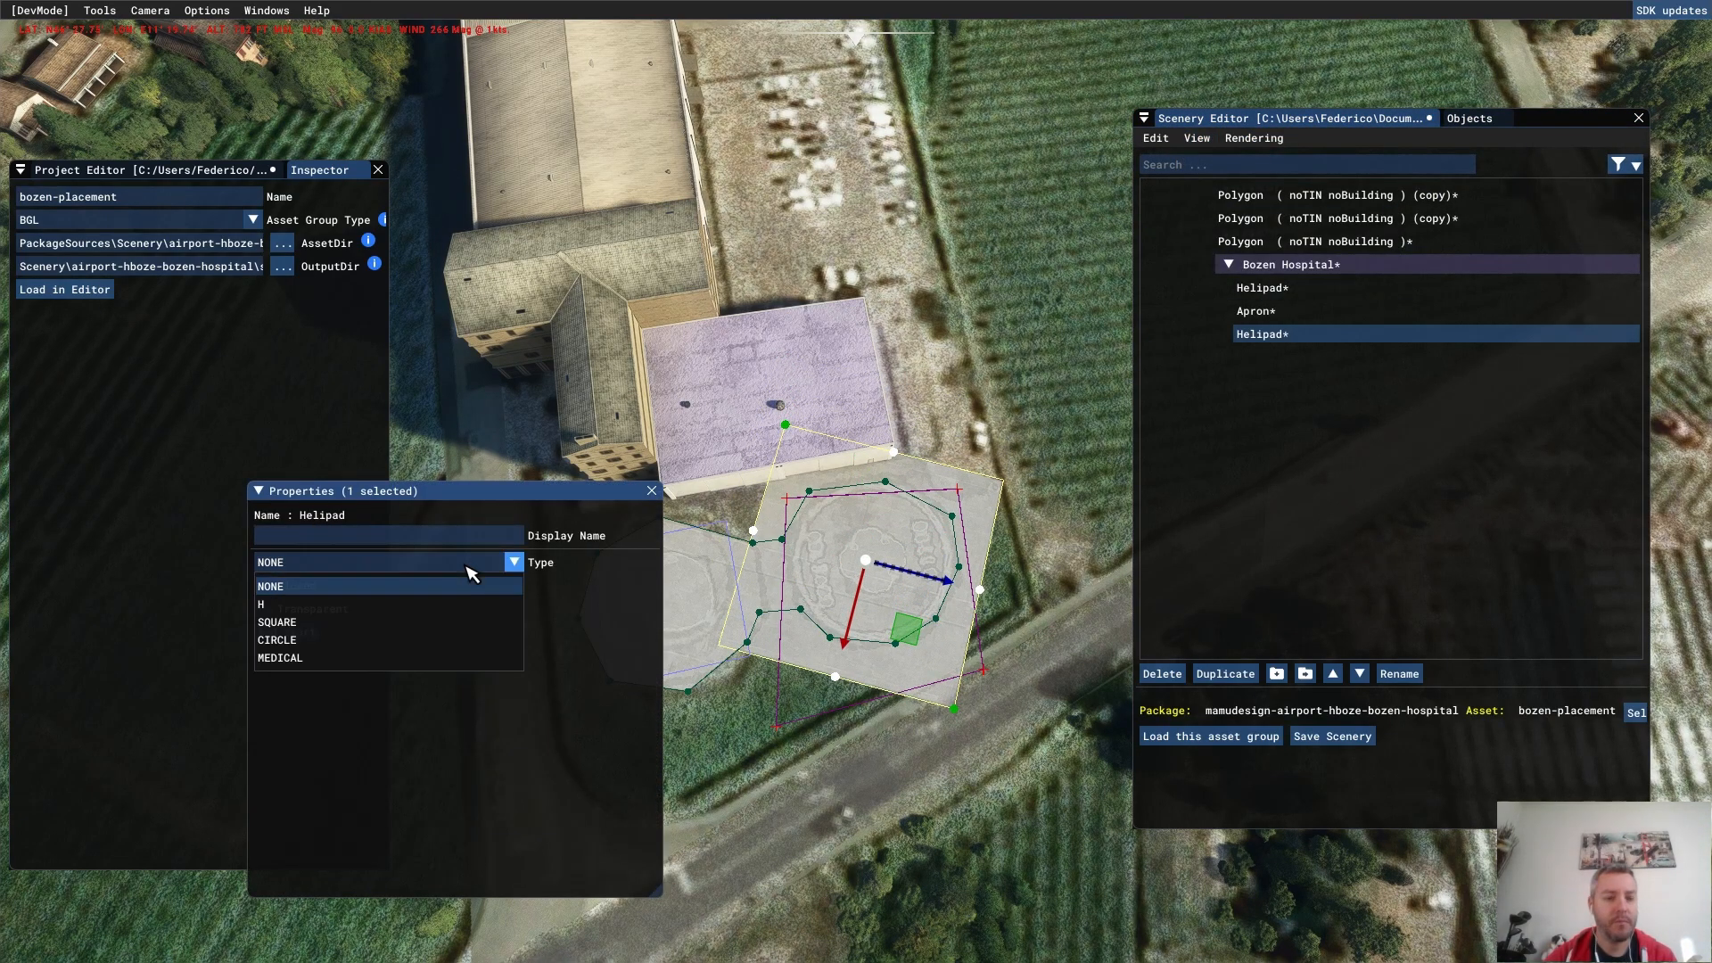
click(426, 657)
key(alt+Tab)
key(alt+Up)
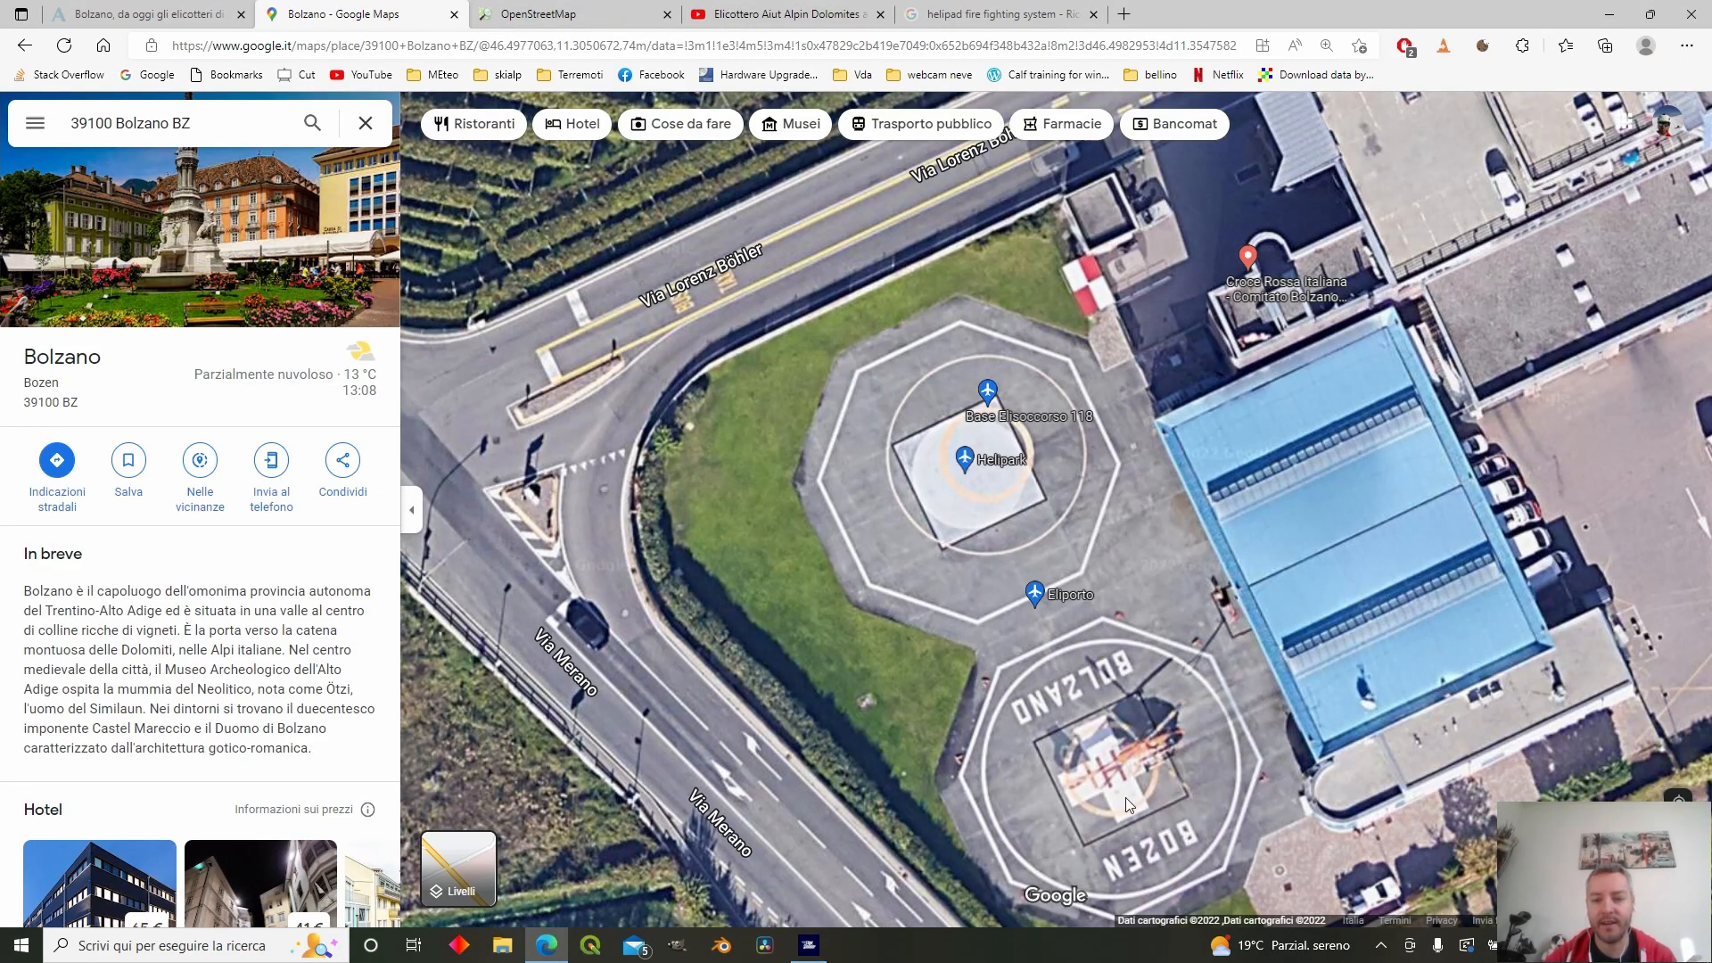
key(alt+Tab)
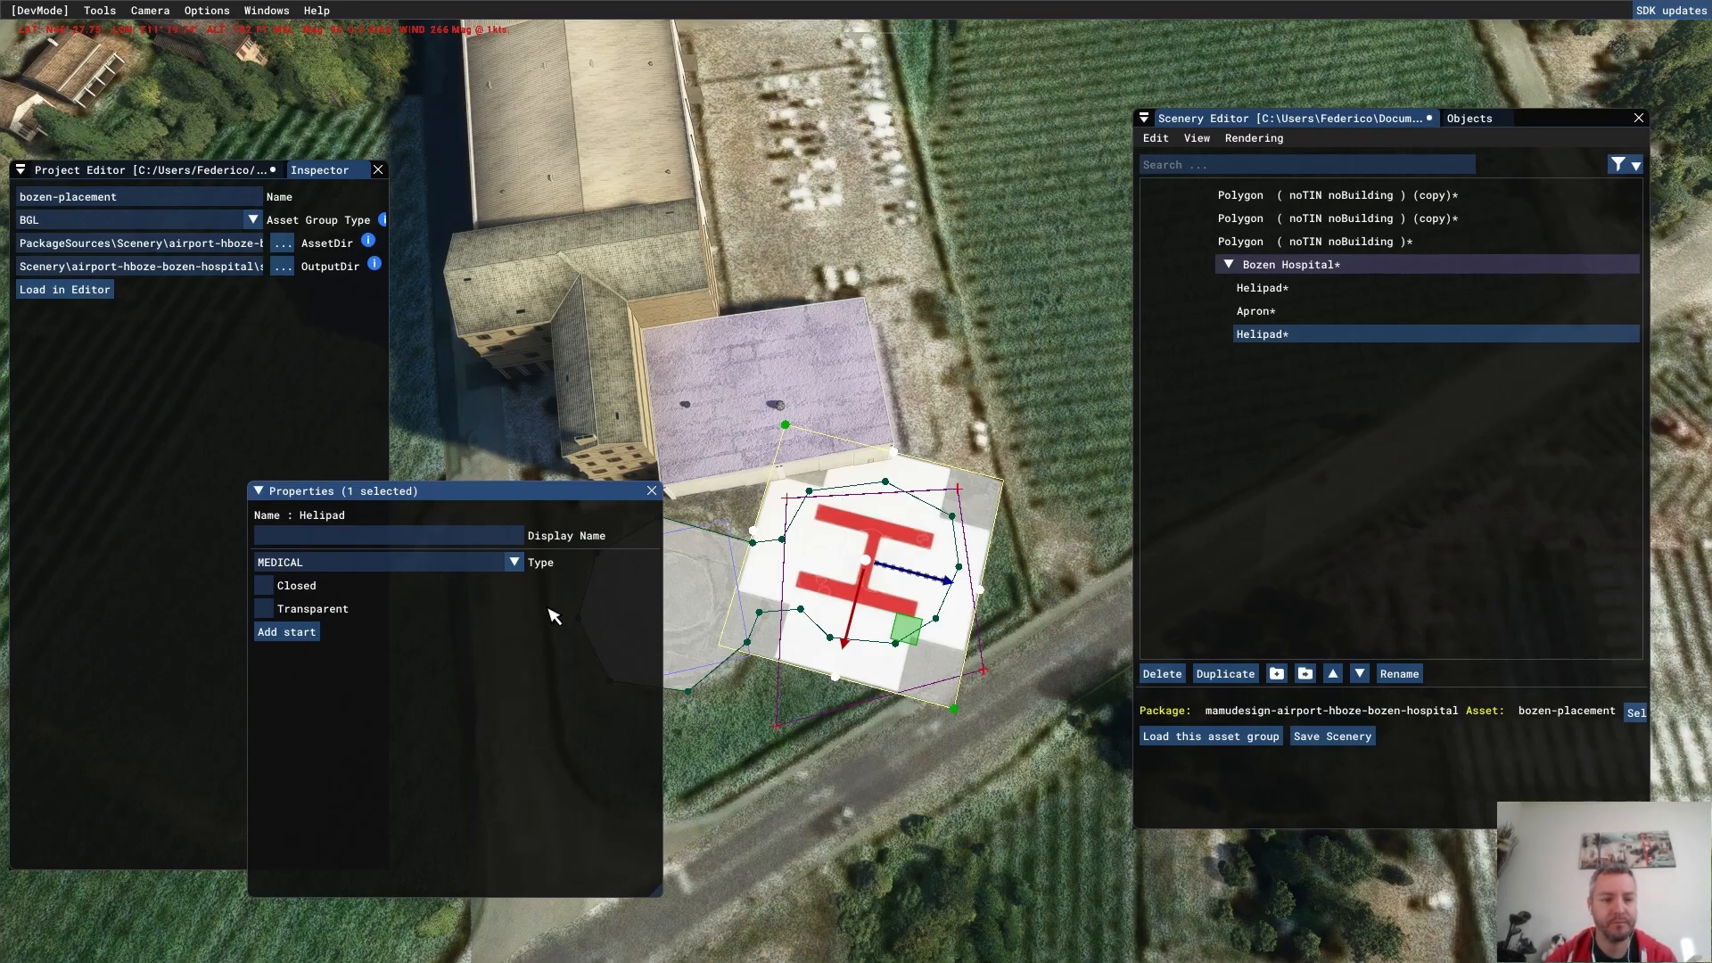
- Make the eastern medical helipad transparent and shrink it to fit inside the eastern landing circle
click(263, 608)
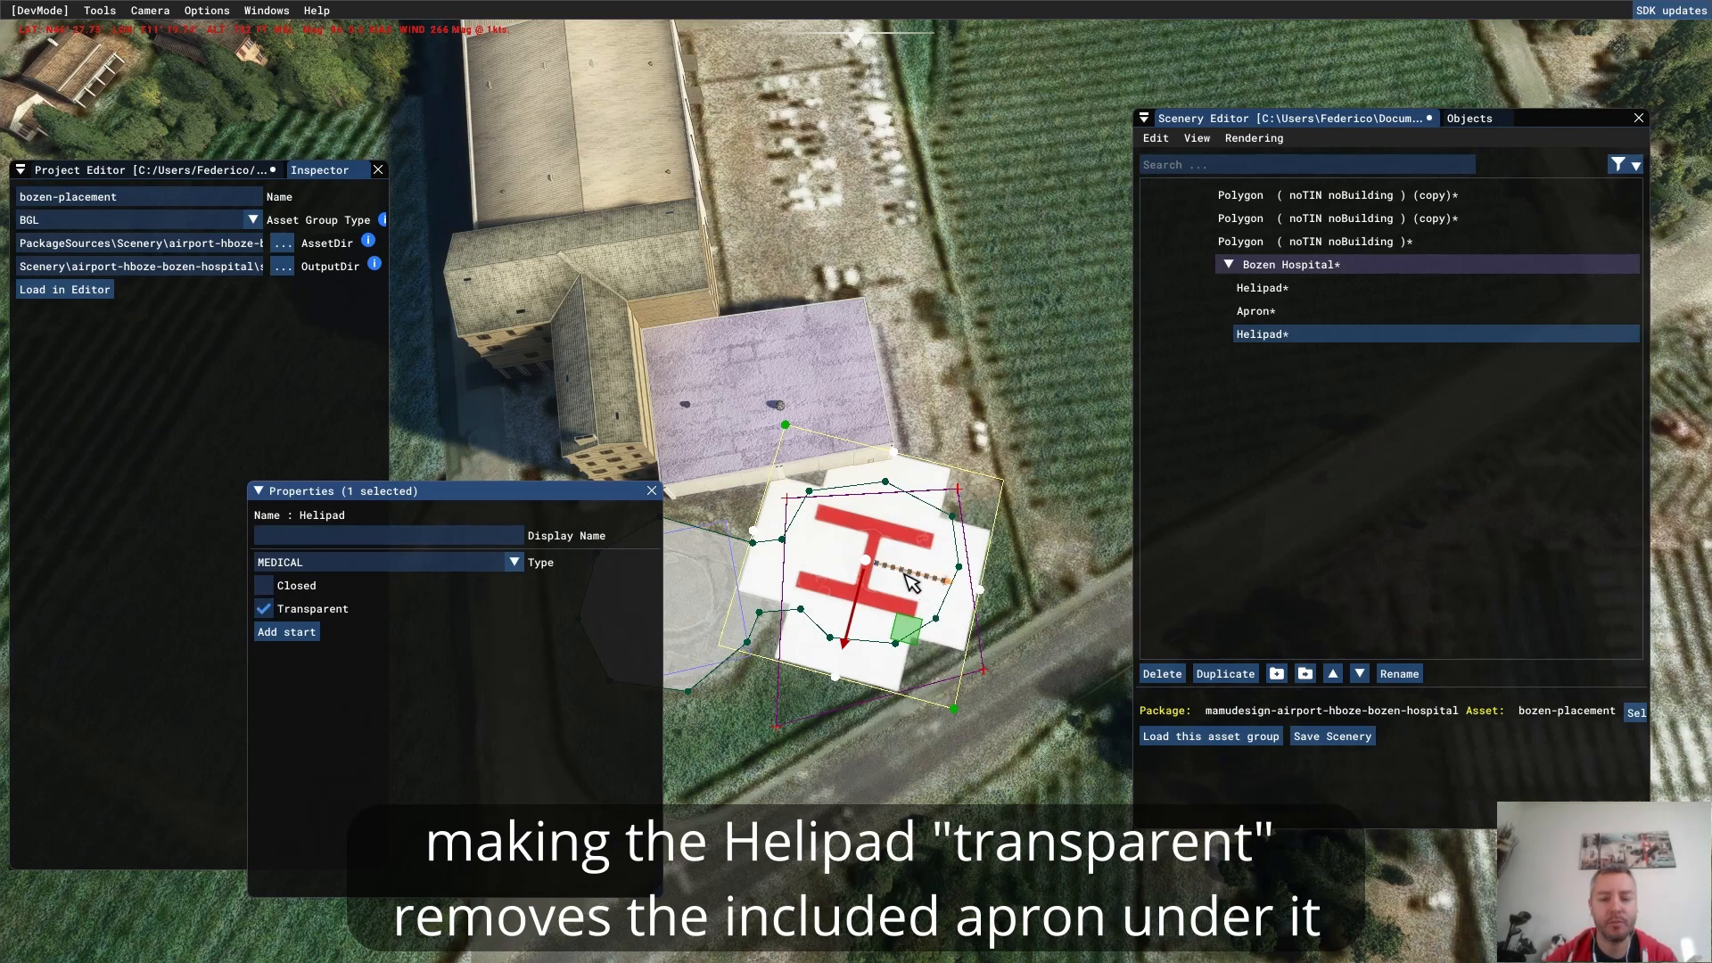
key(space)
key(space)
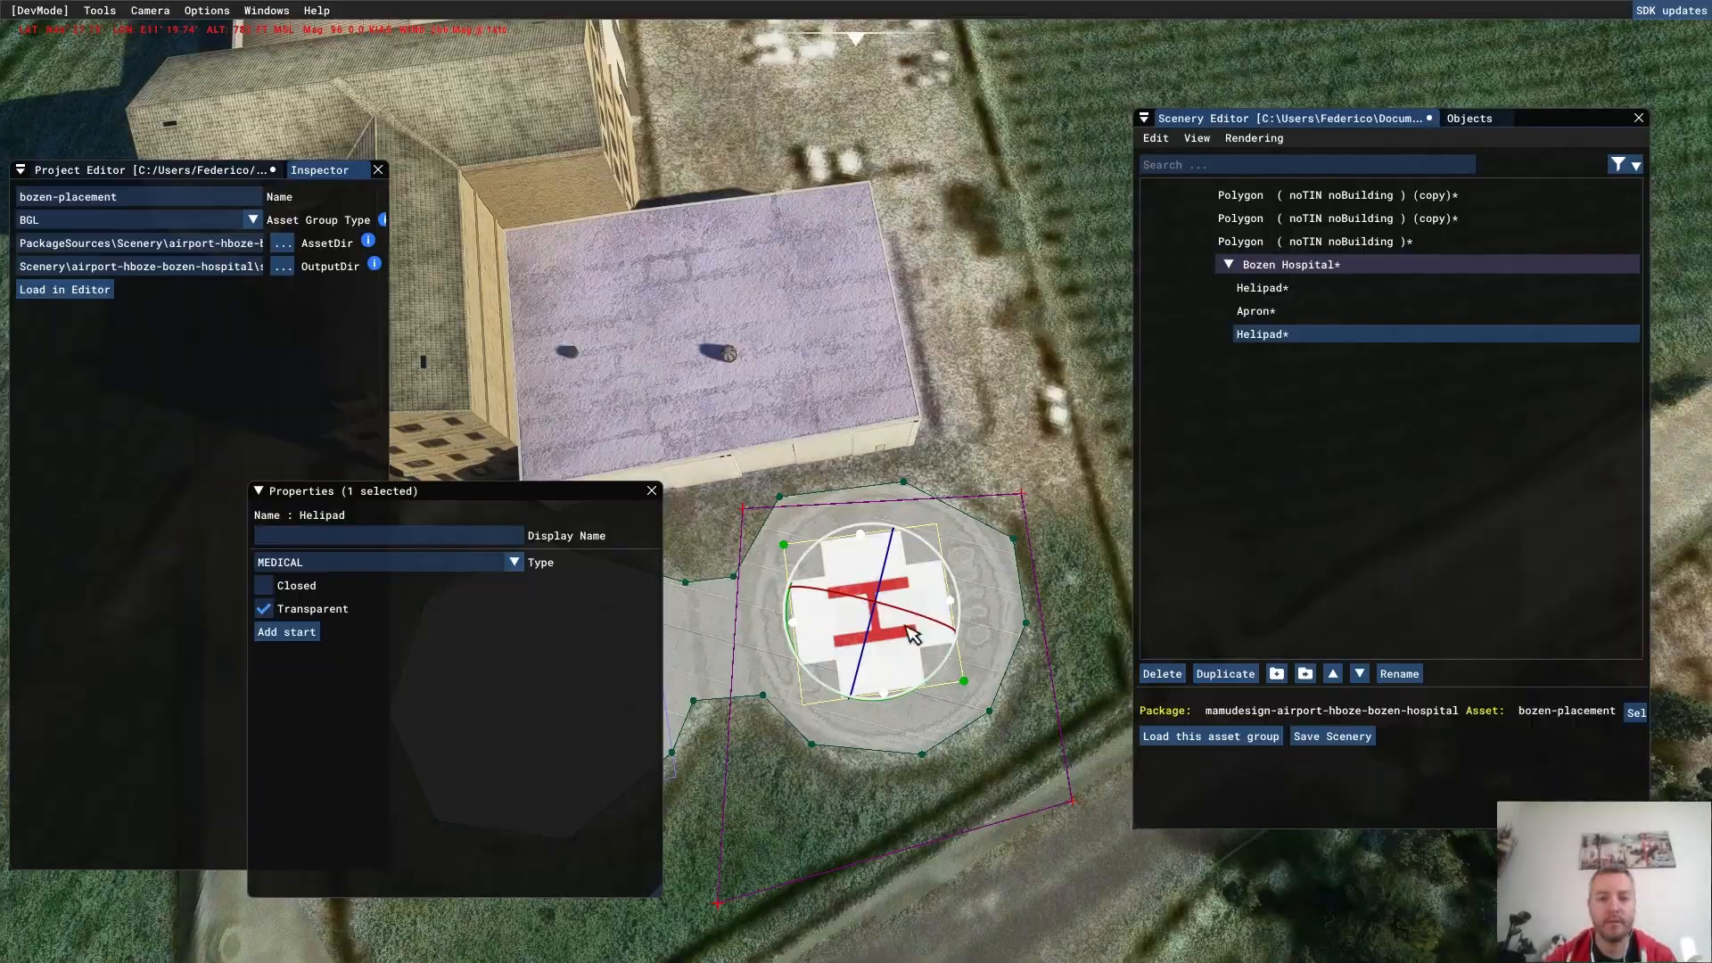
key(space)
key(space)
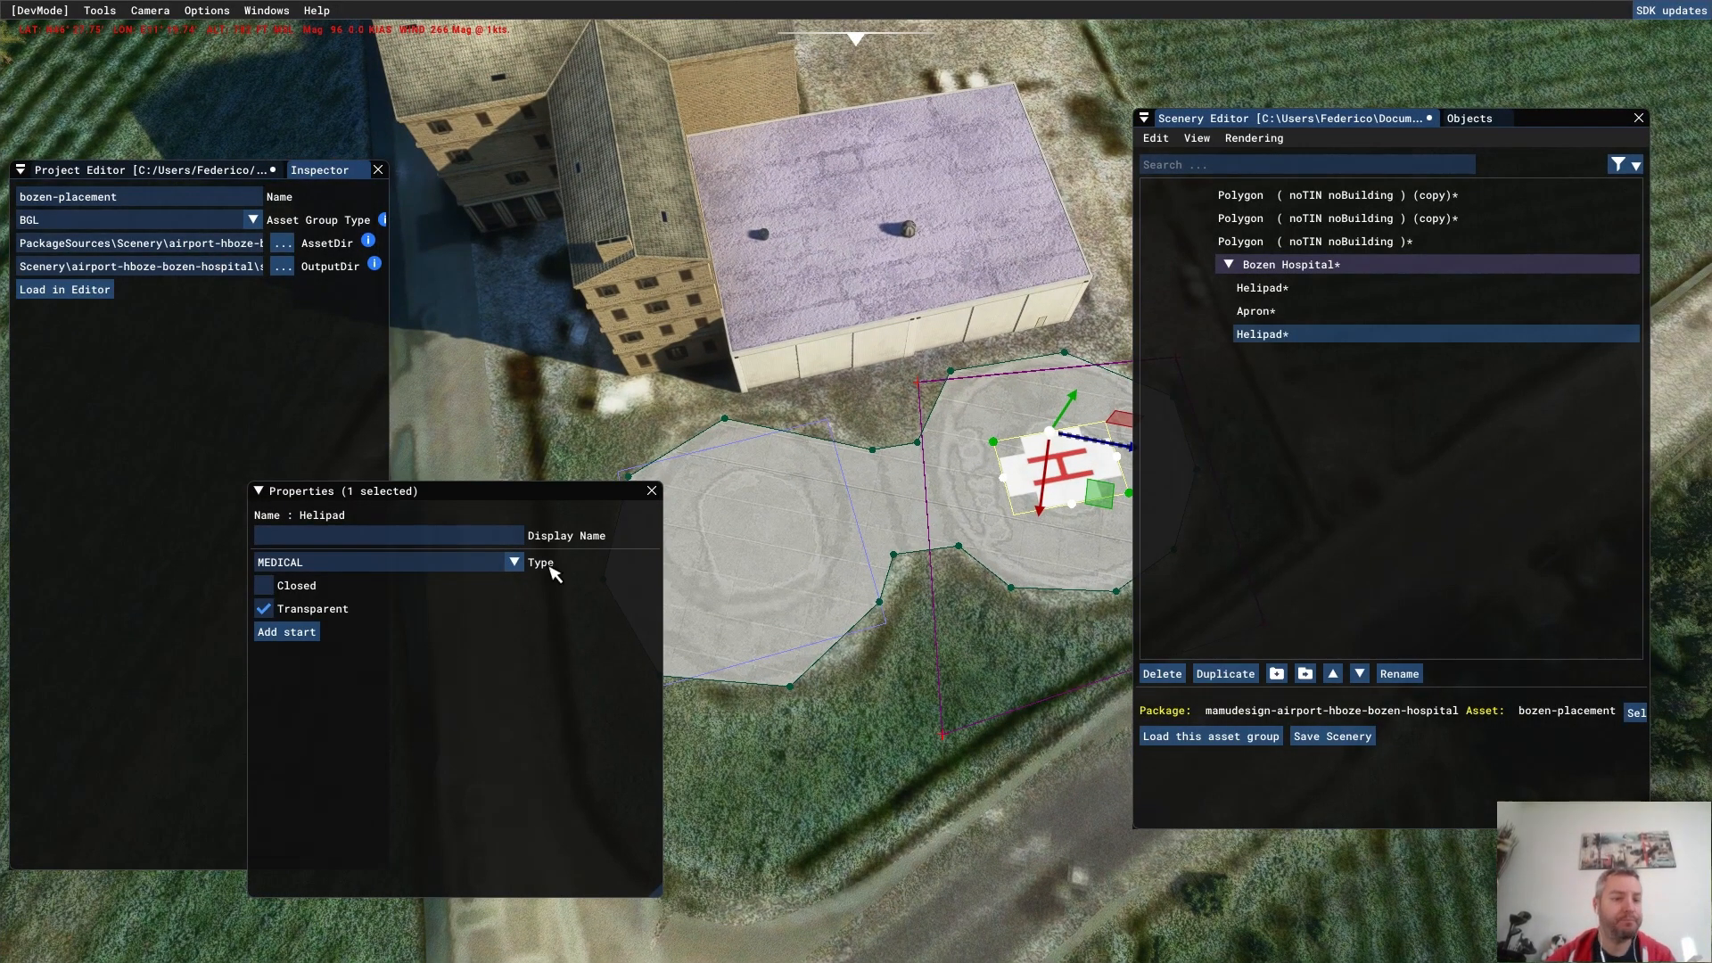
- Add a start position to the eastern helipad and rotate it to a heading of about -117 degrees
click(287, 631)
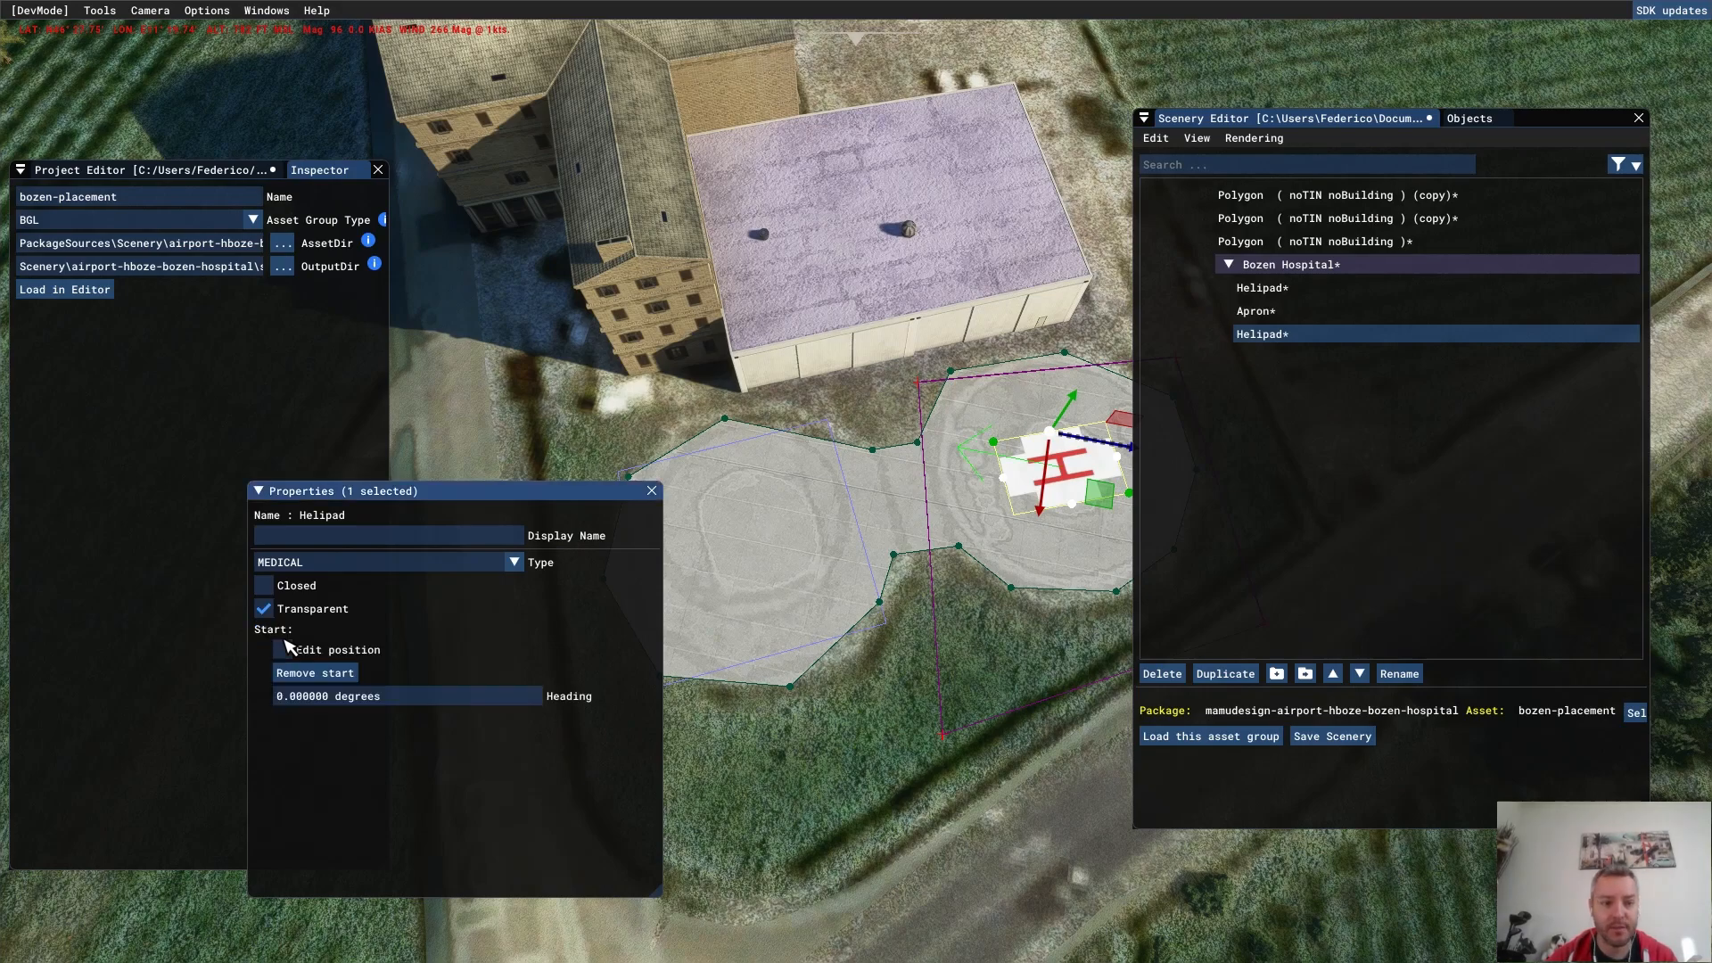
click(283, 650)
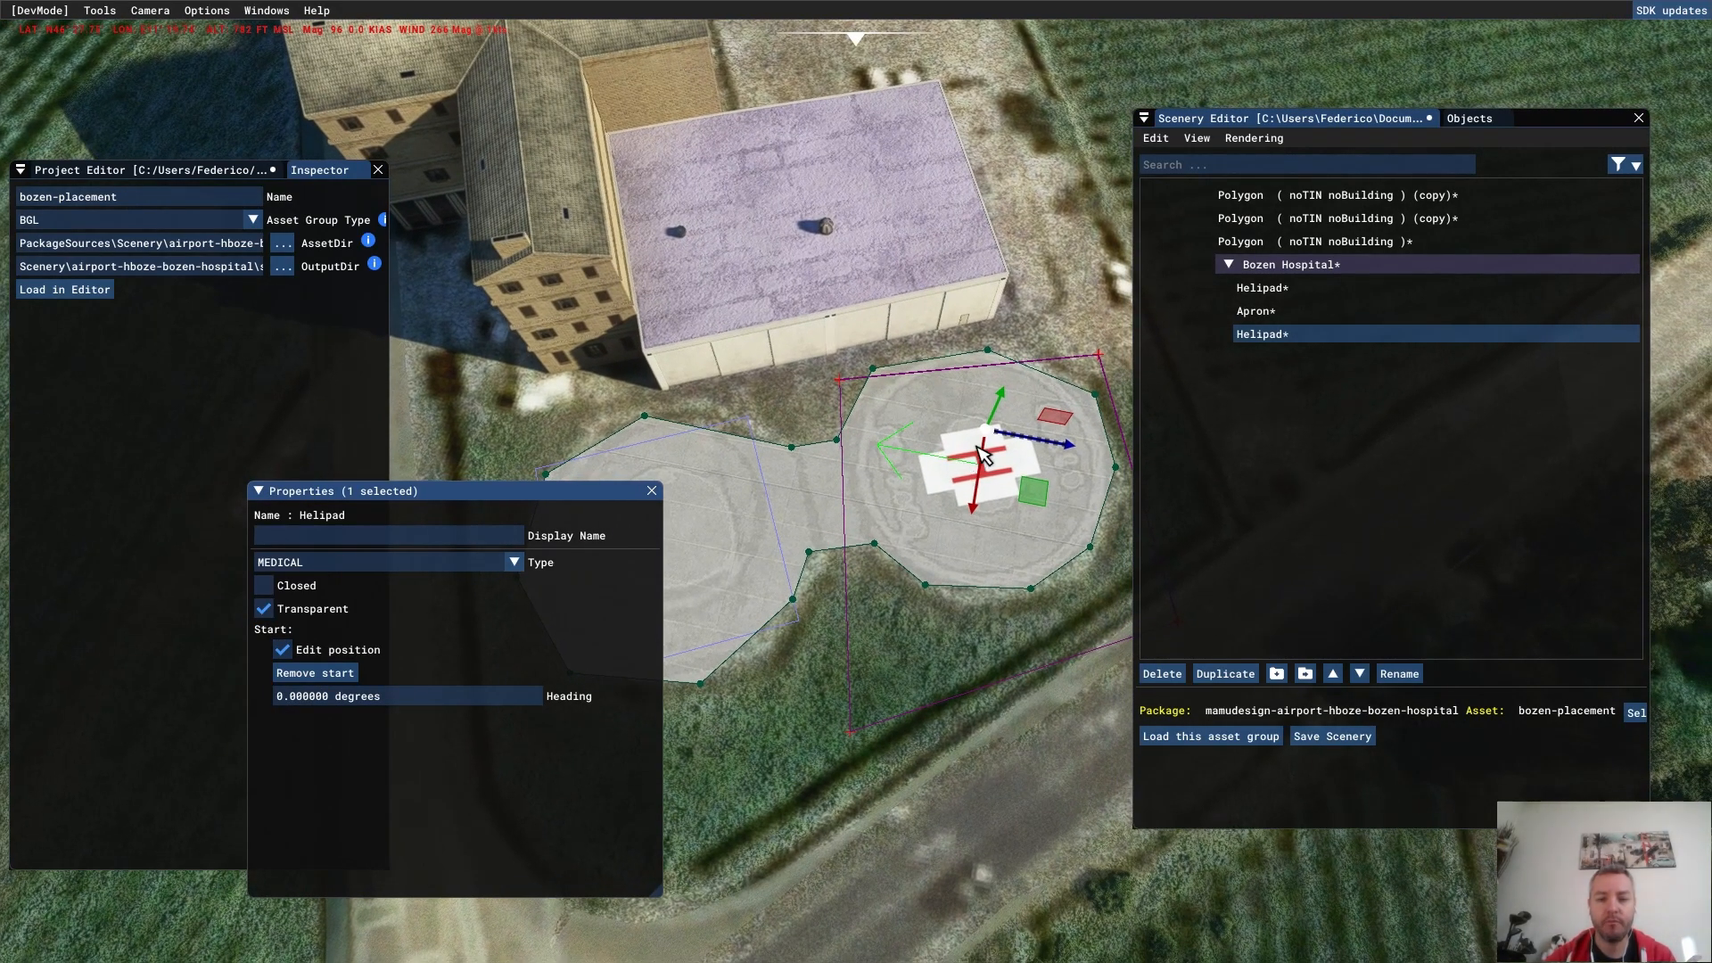
key(space)
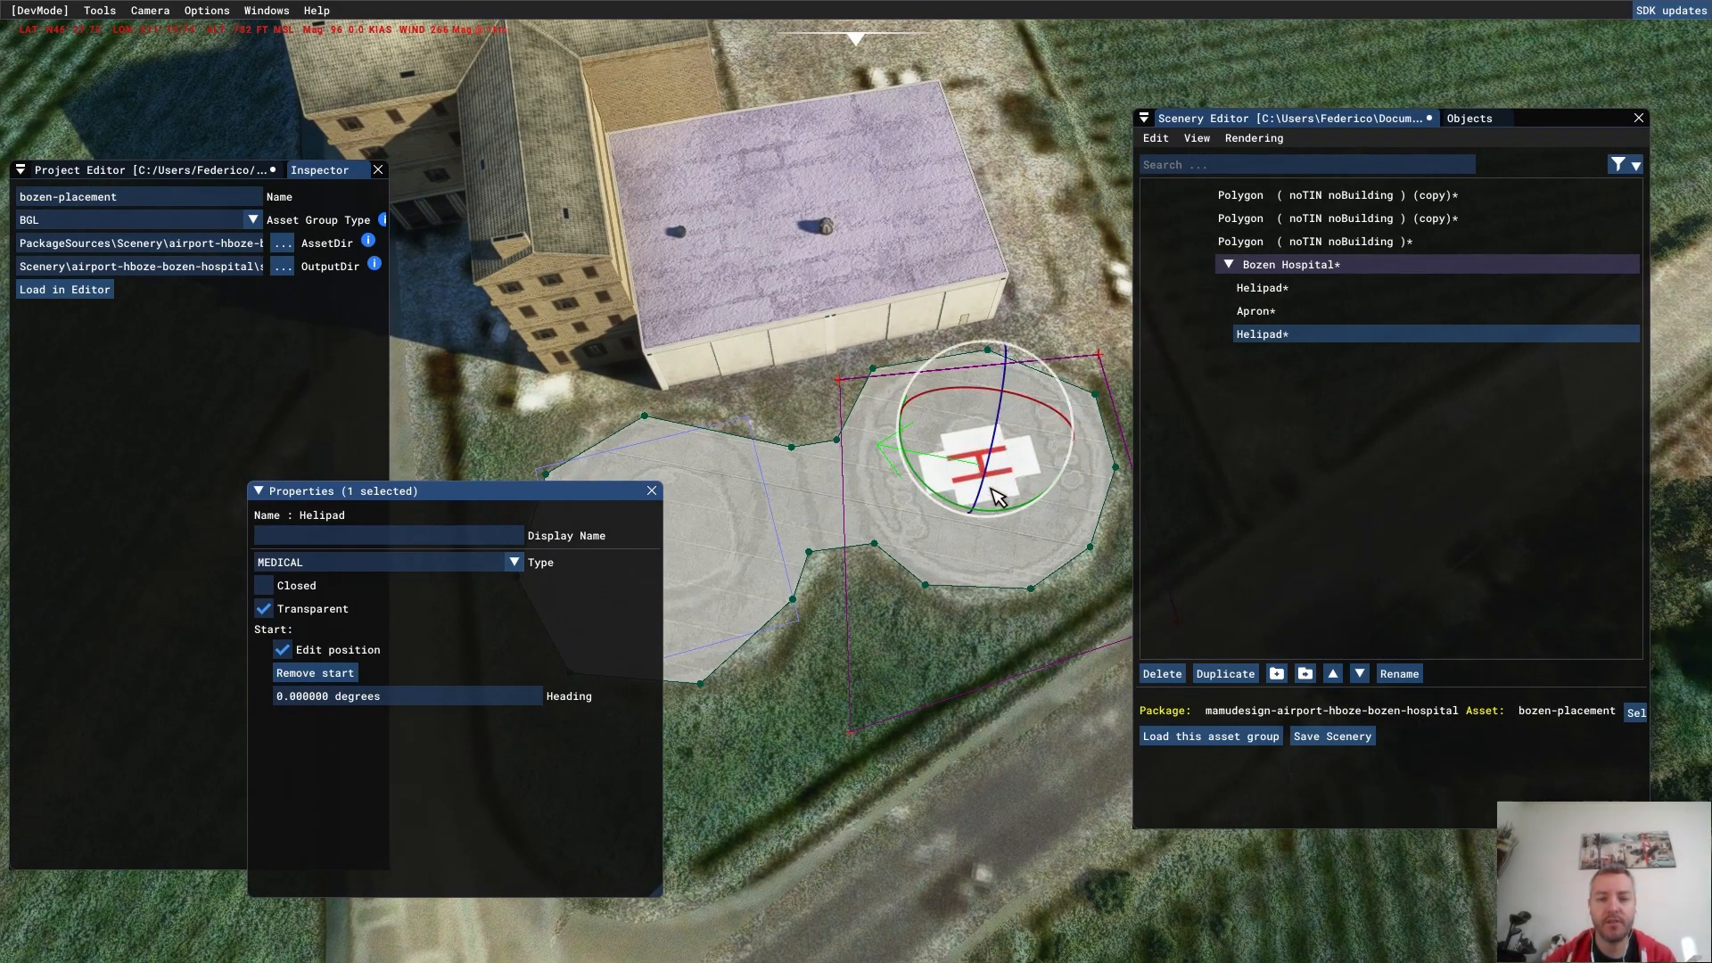
drag(978, 511, 1045, 463)
key(space)
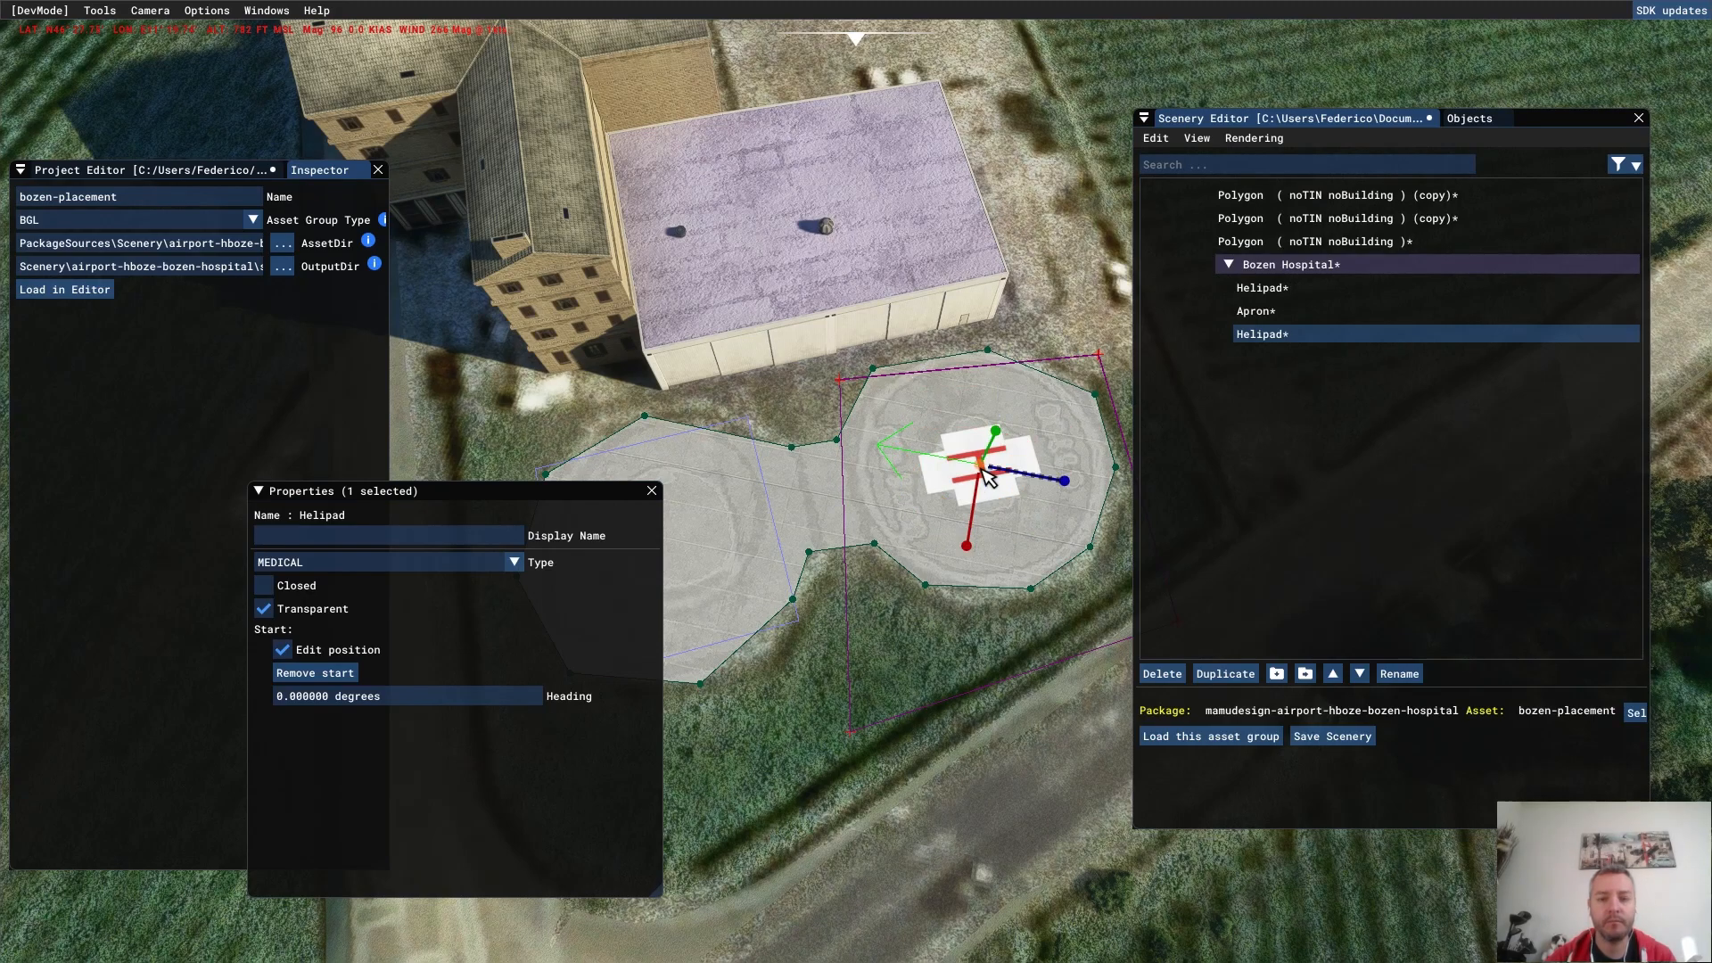
key(space)
drag(945, 541, 1051, 502)
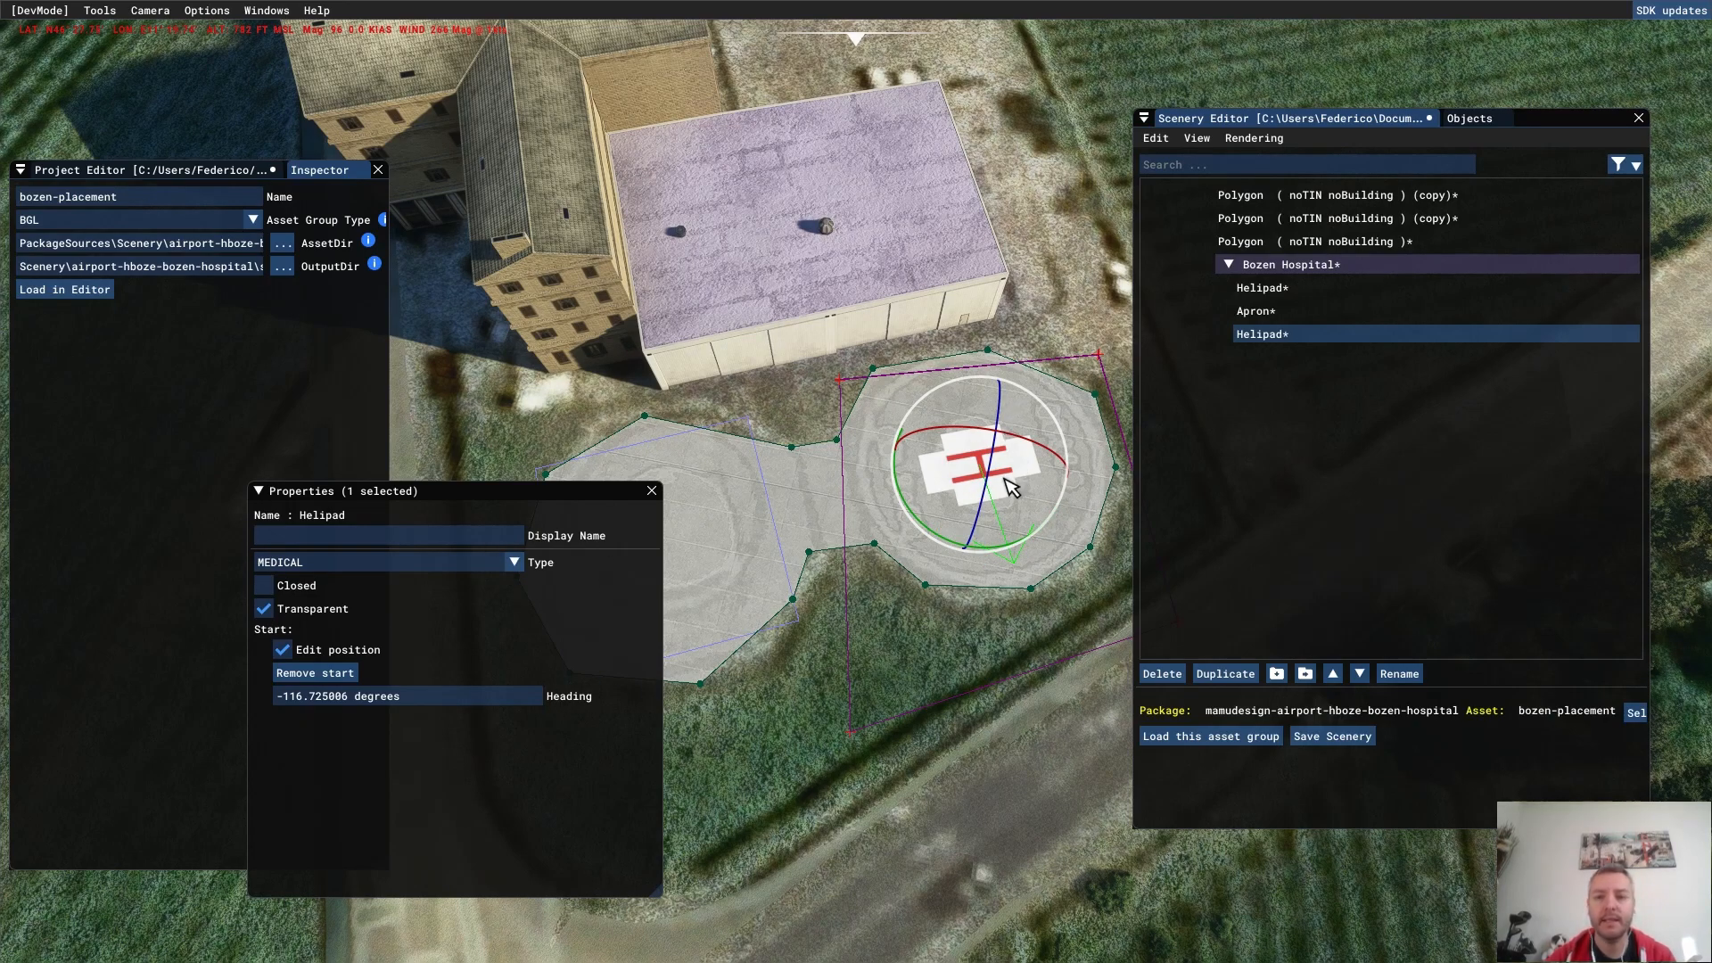
- Set the western helipad's display name to helipad1
key(w)
key(s)
key(a)
click(756, 579)
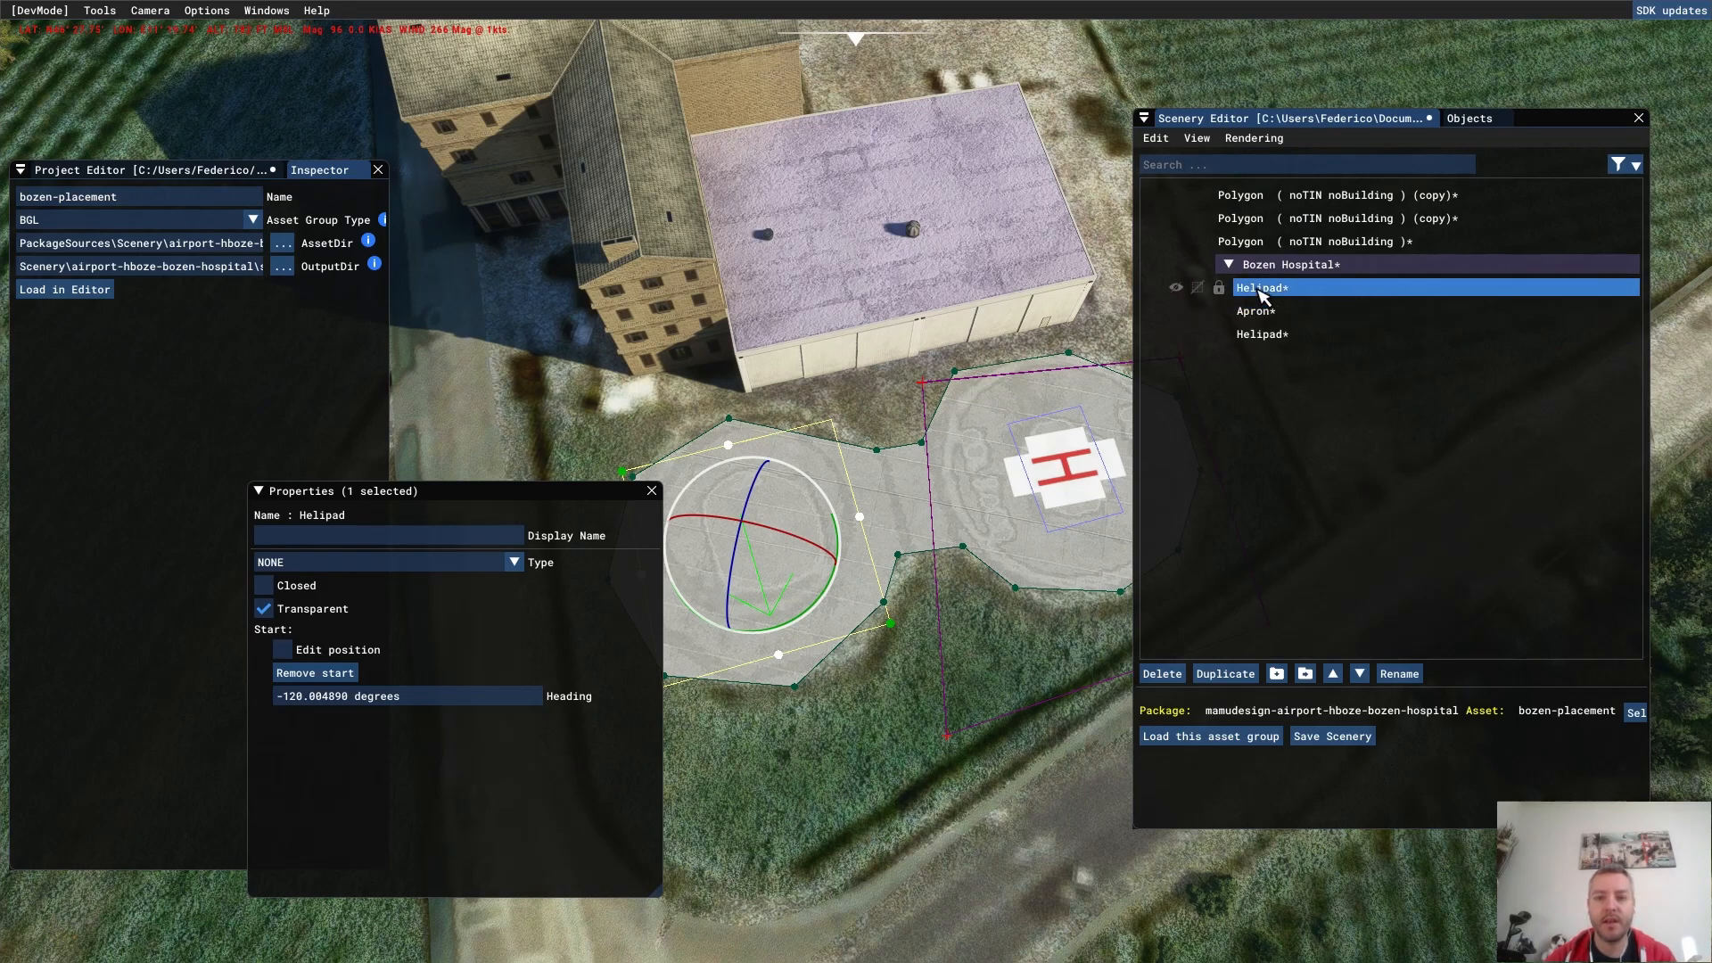
click(353, 536)
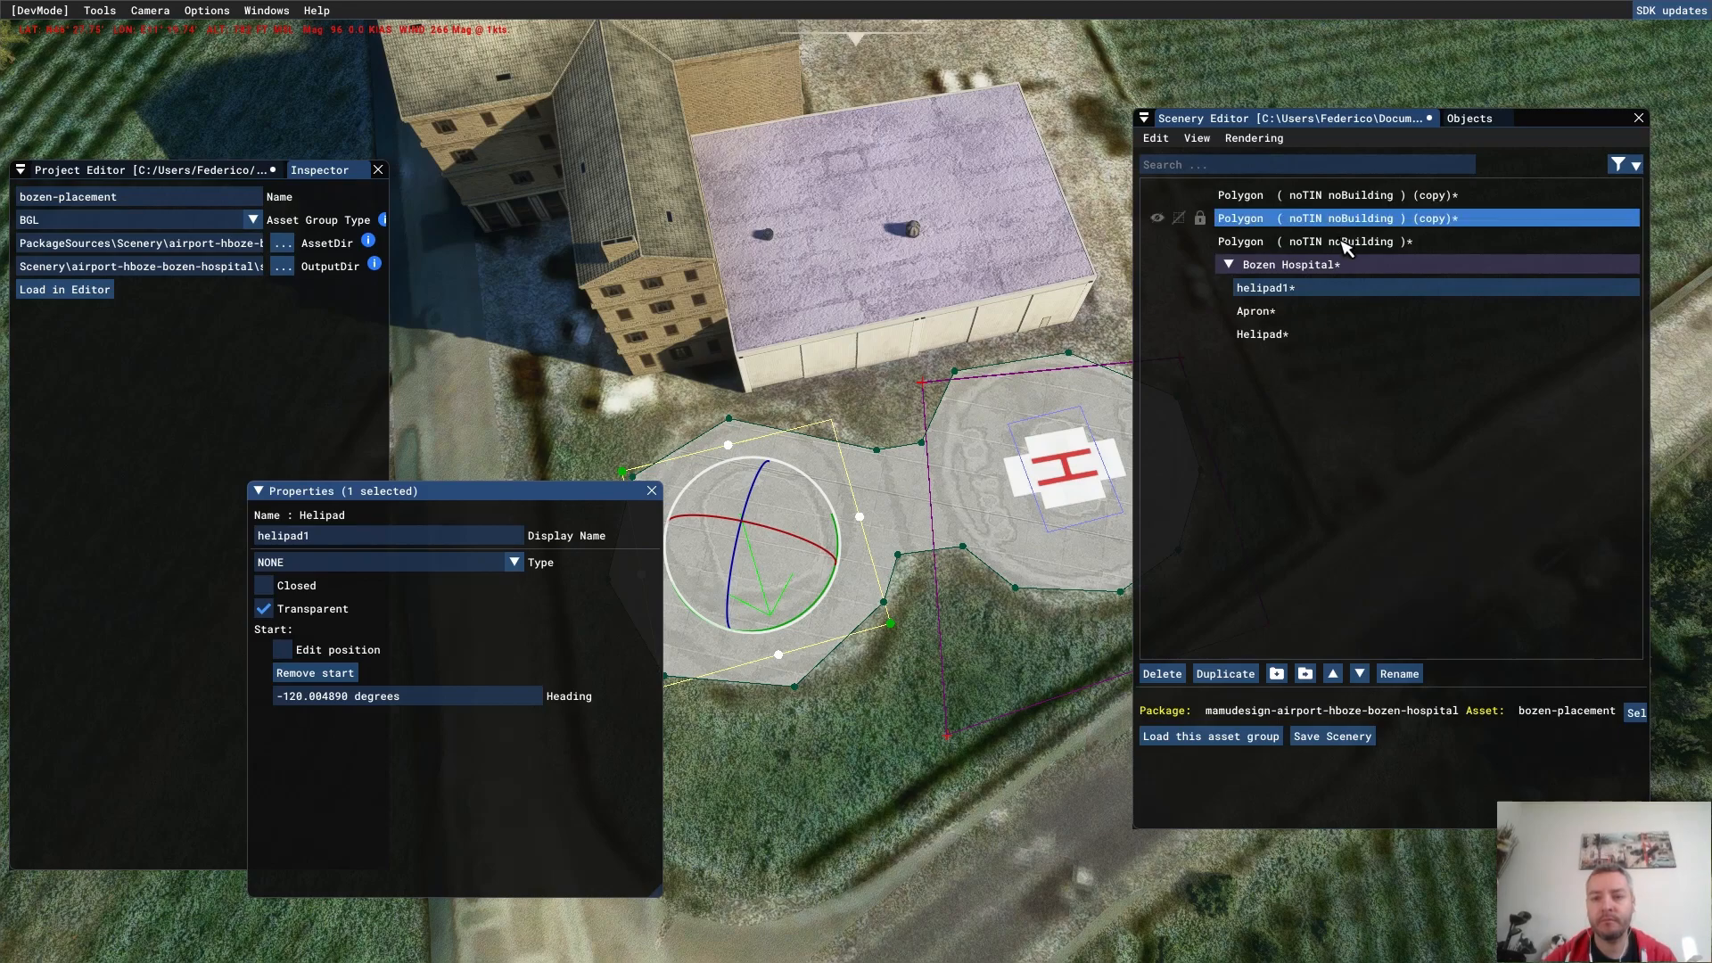
- Set the eastern helipad's display name to helipad2
click(1008, 488)
click(1031, 489)
click(1061, 437)
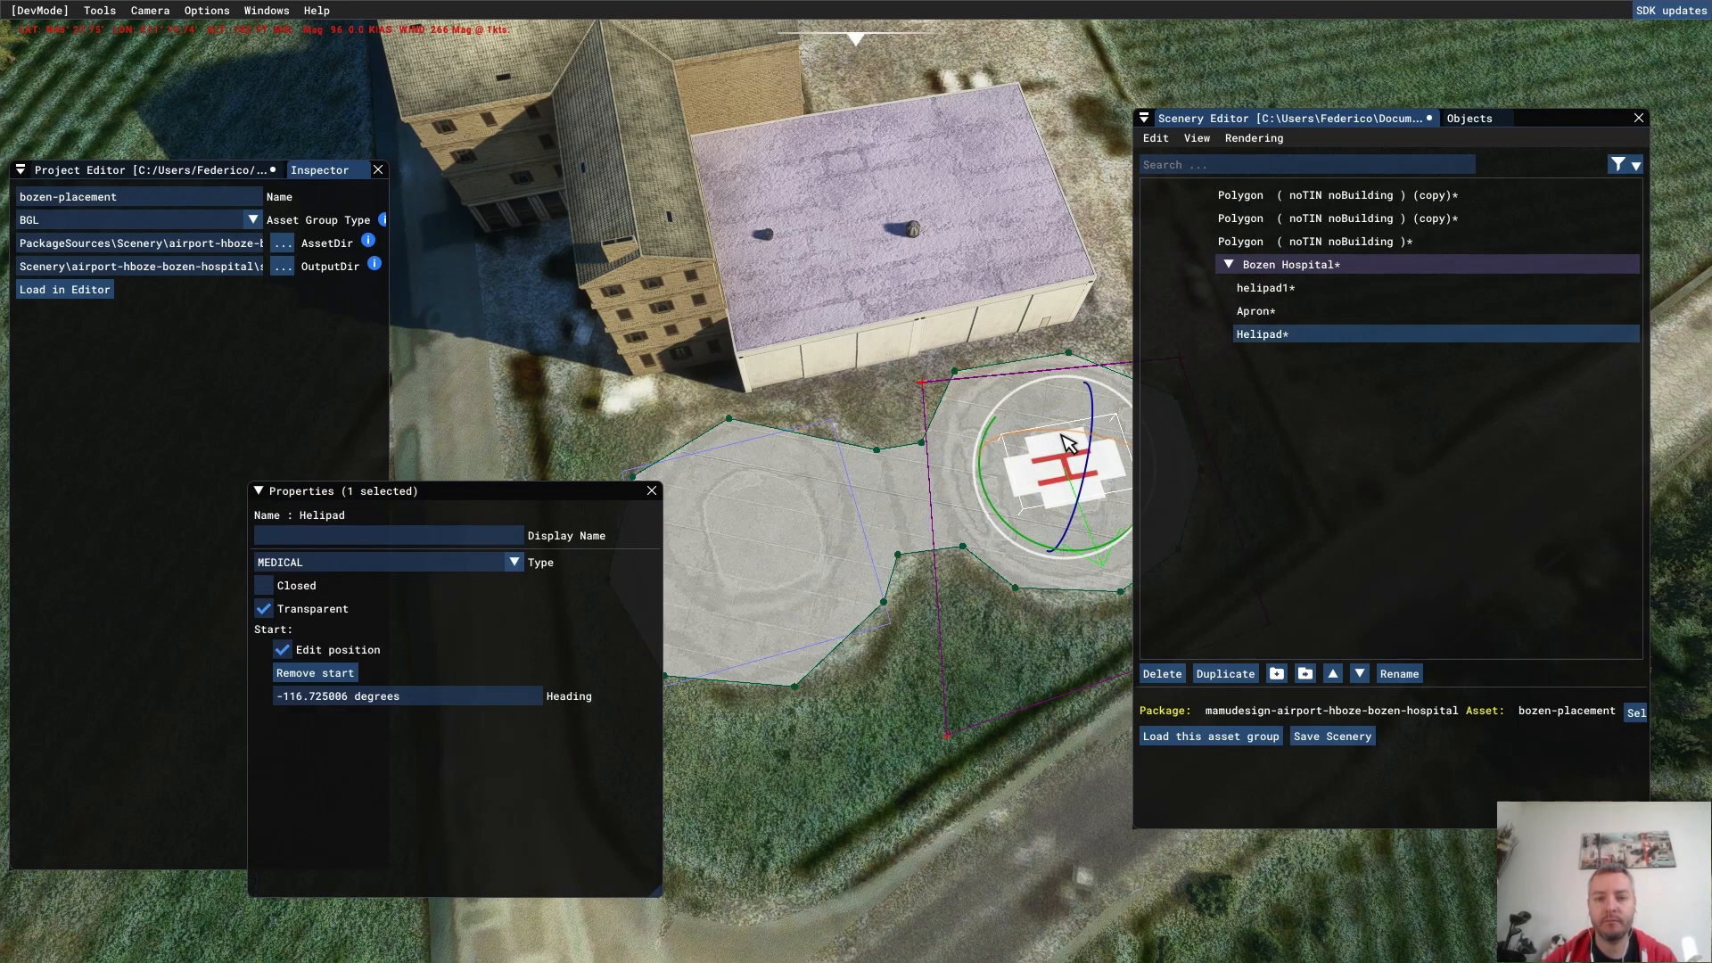
click(409, 535)
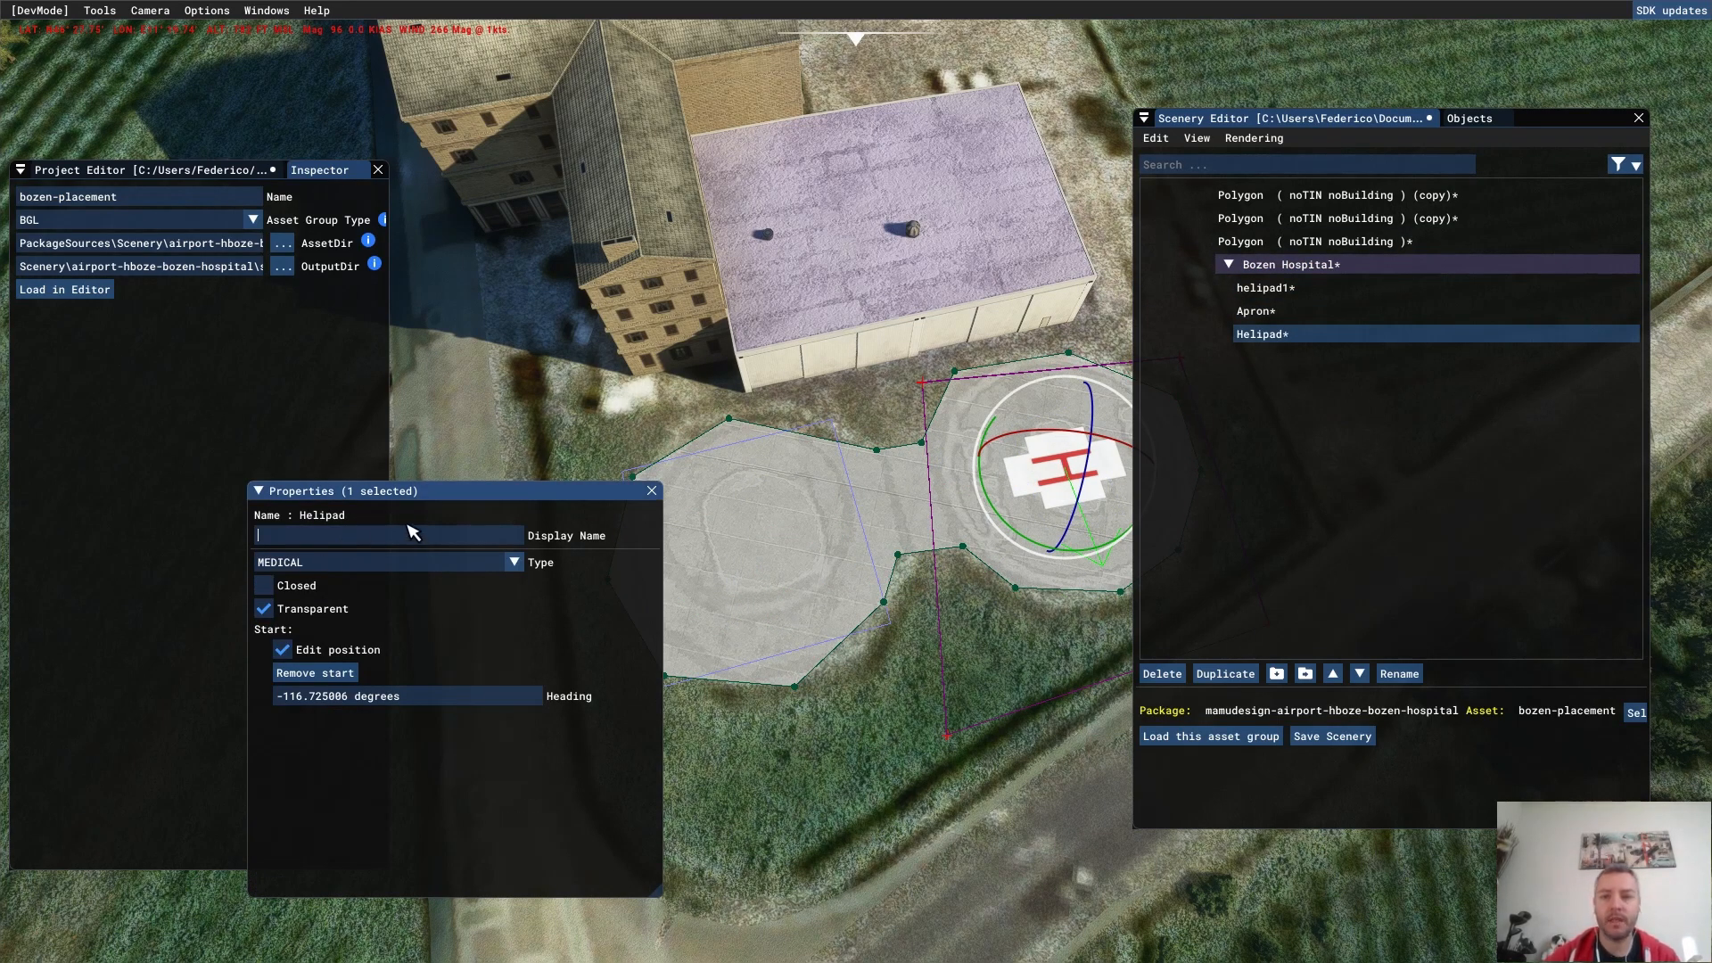
text(heli)
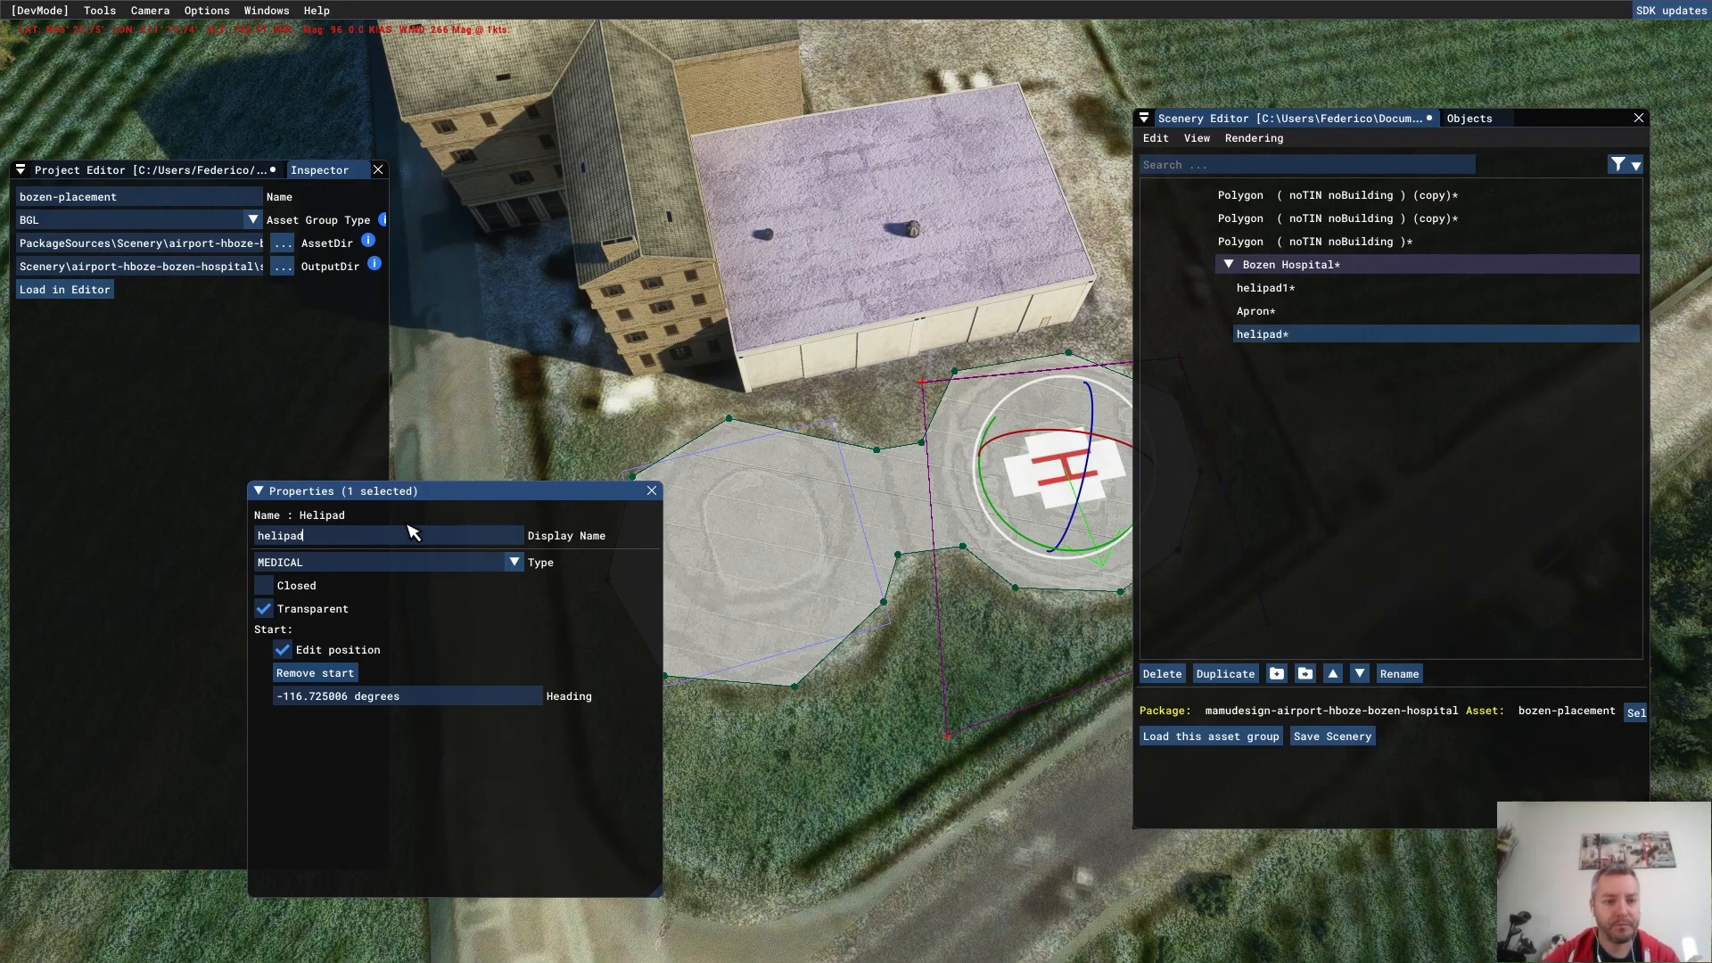
text(pad)
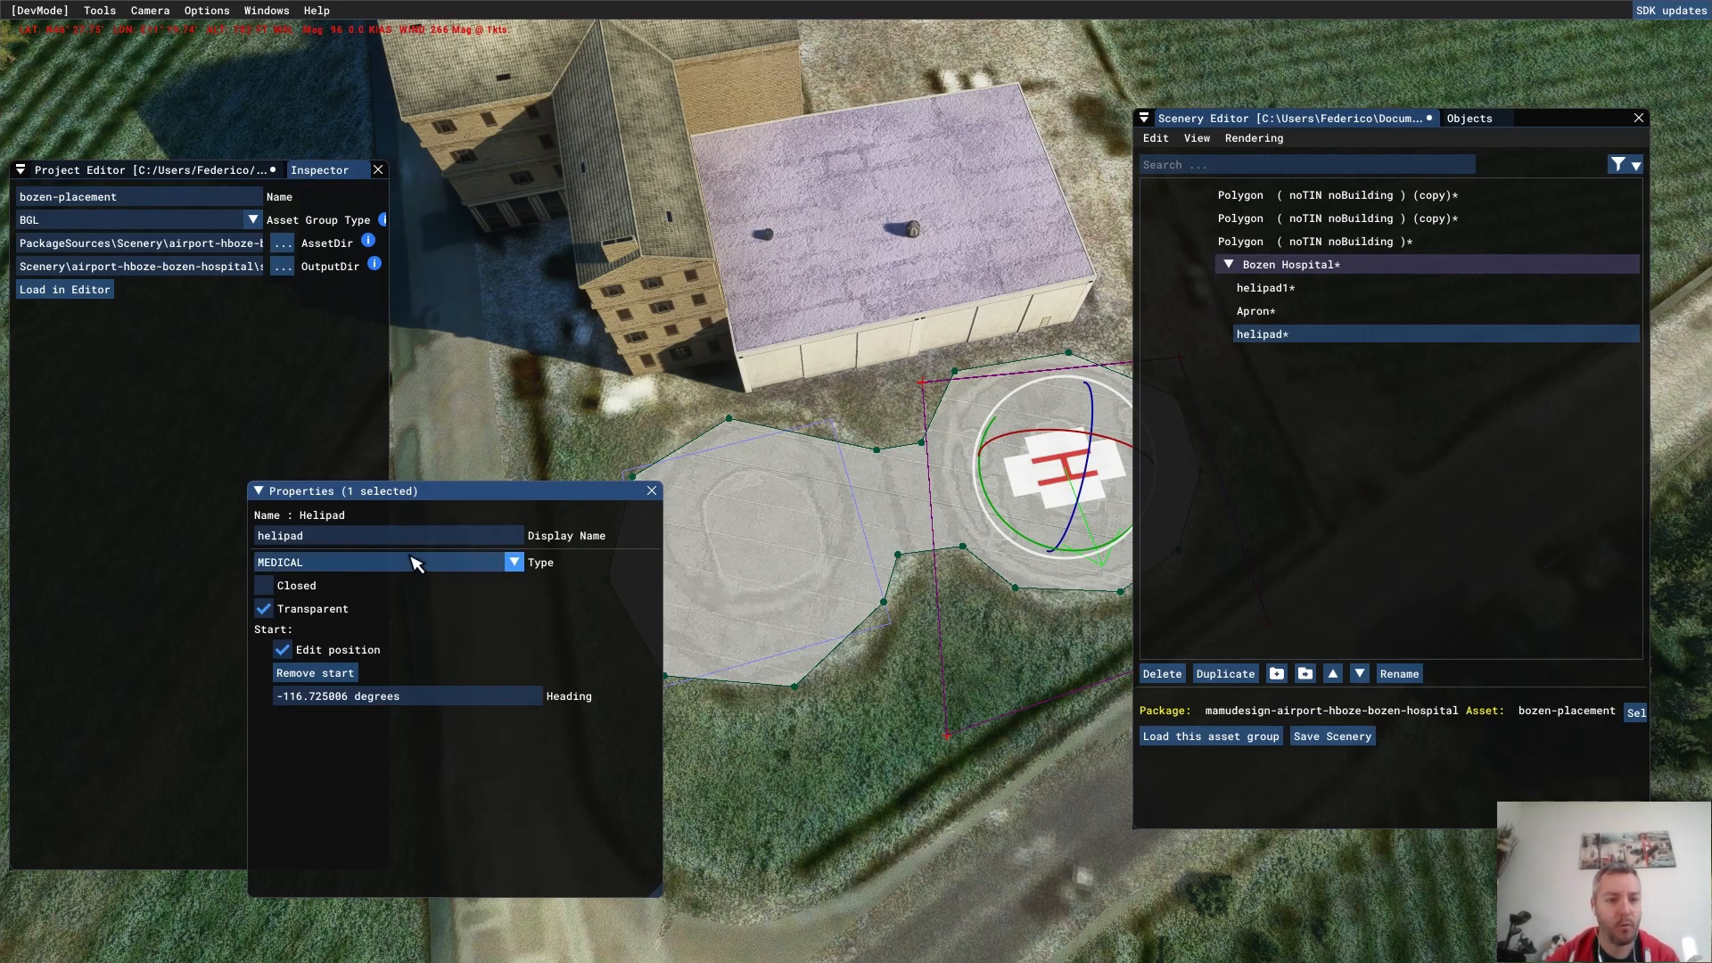
text(2)
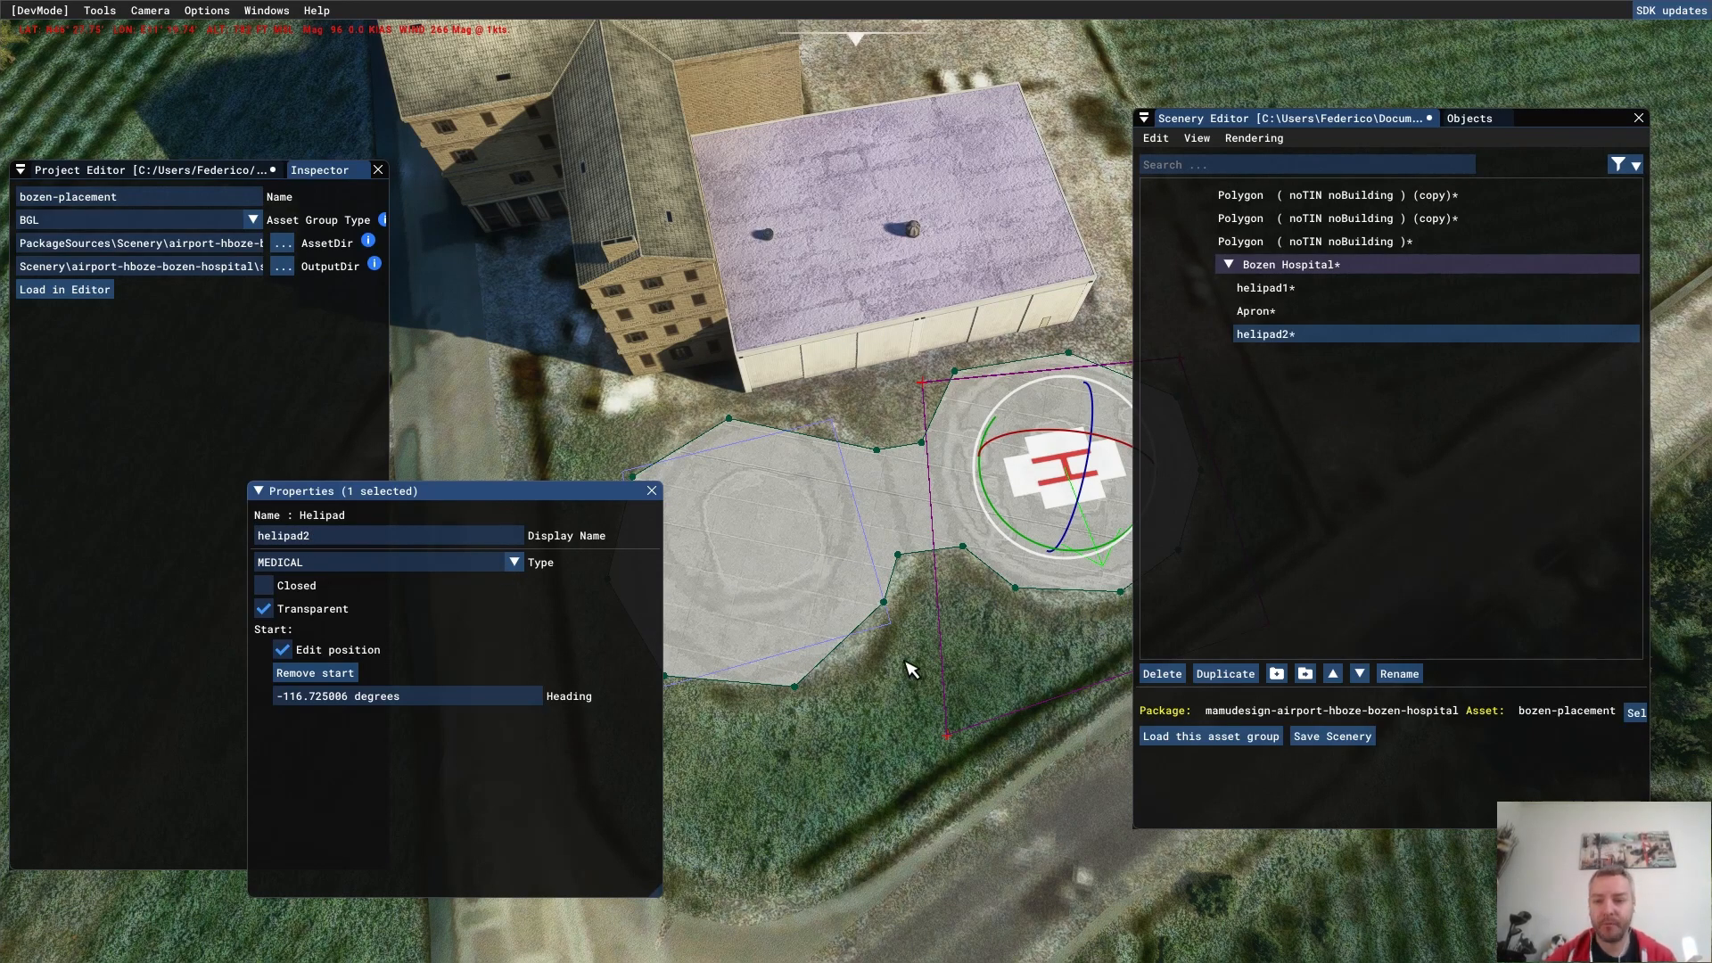
- Inspect the finished landing circles and the hospital buildings beyond them to find the roof meant for another helipad
right_drag(911, 607, 905, 640)
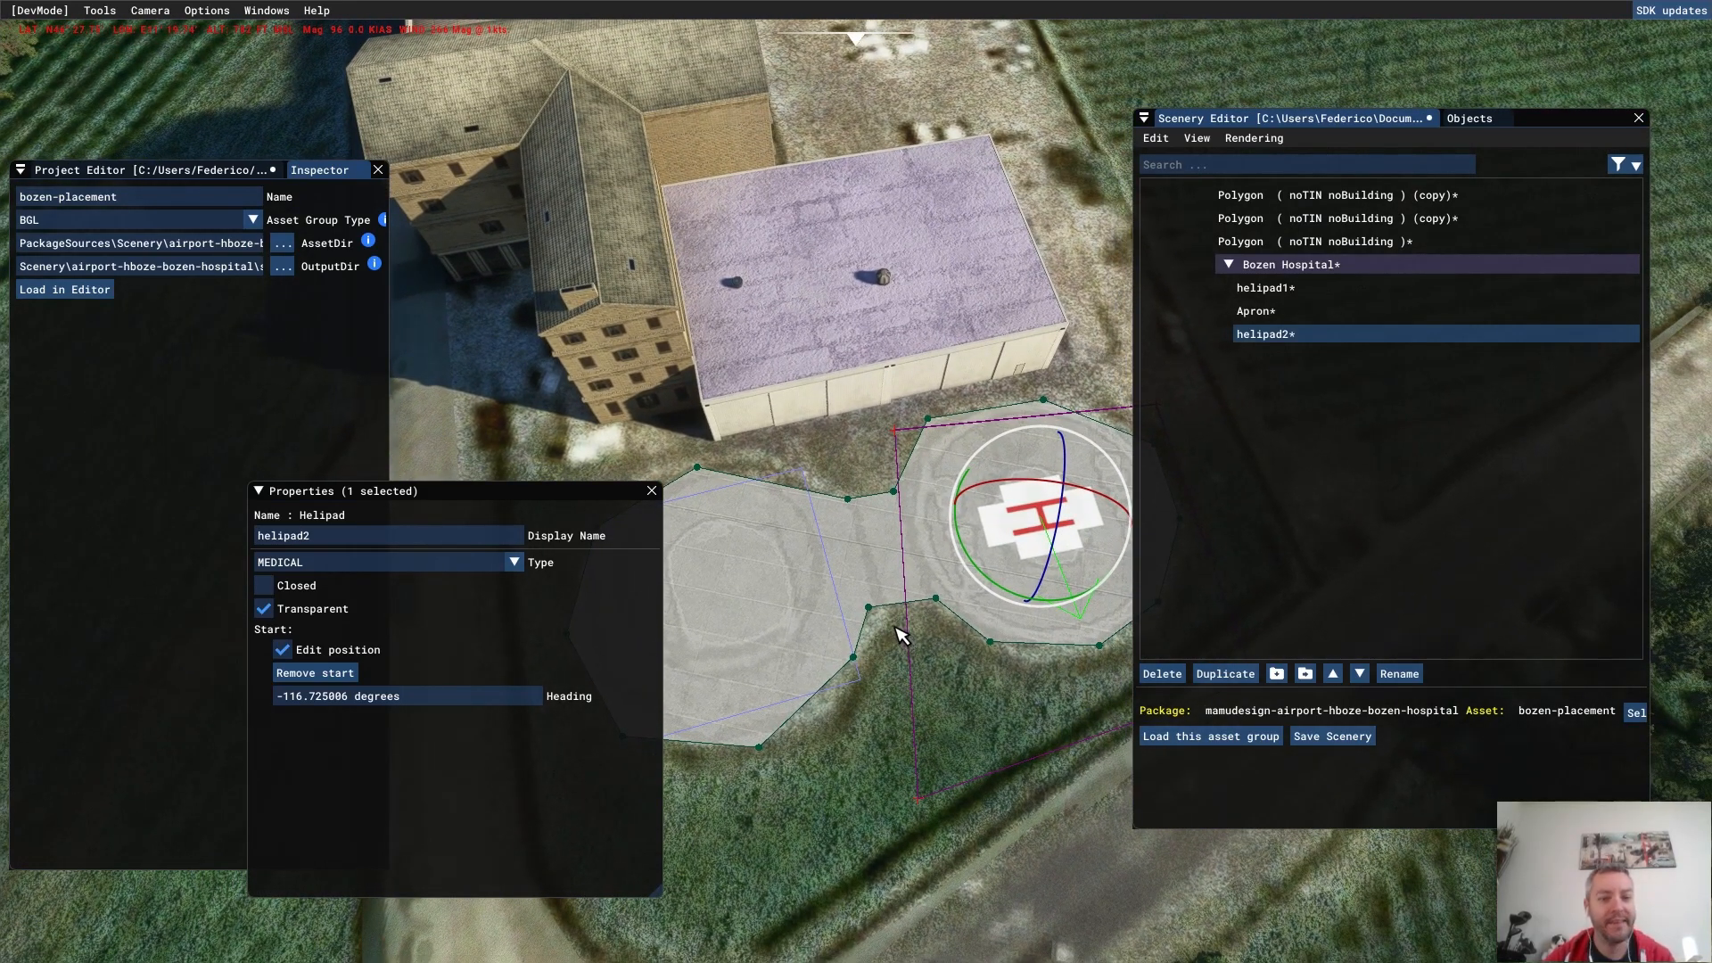
right_drag(897, 644, 820, 611)
scroll(845, 584, down, 3)
right_drag(873, 287, 881, 478)
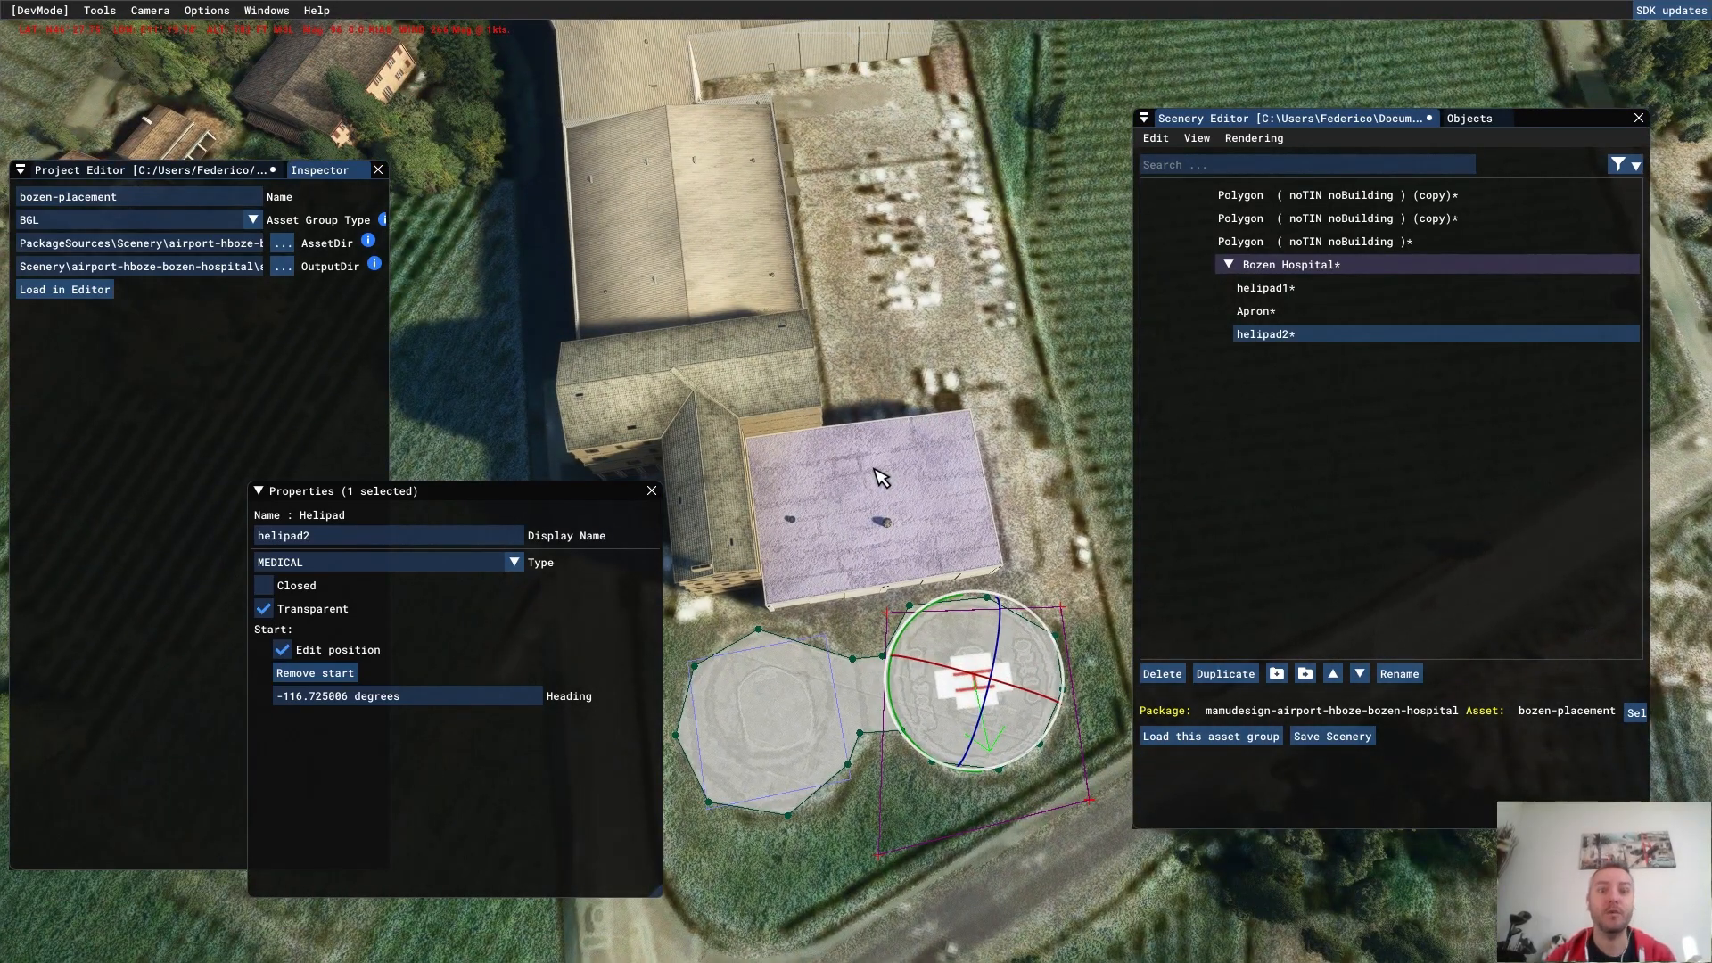
right_drag(949, 513, 896, 457)
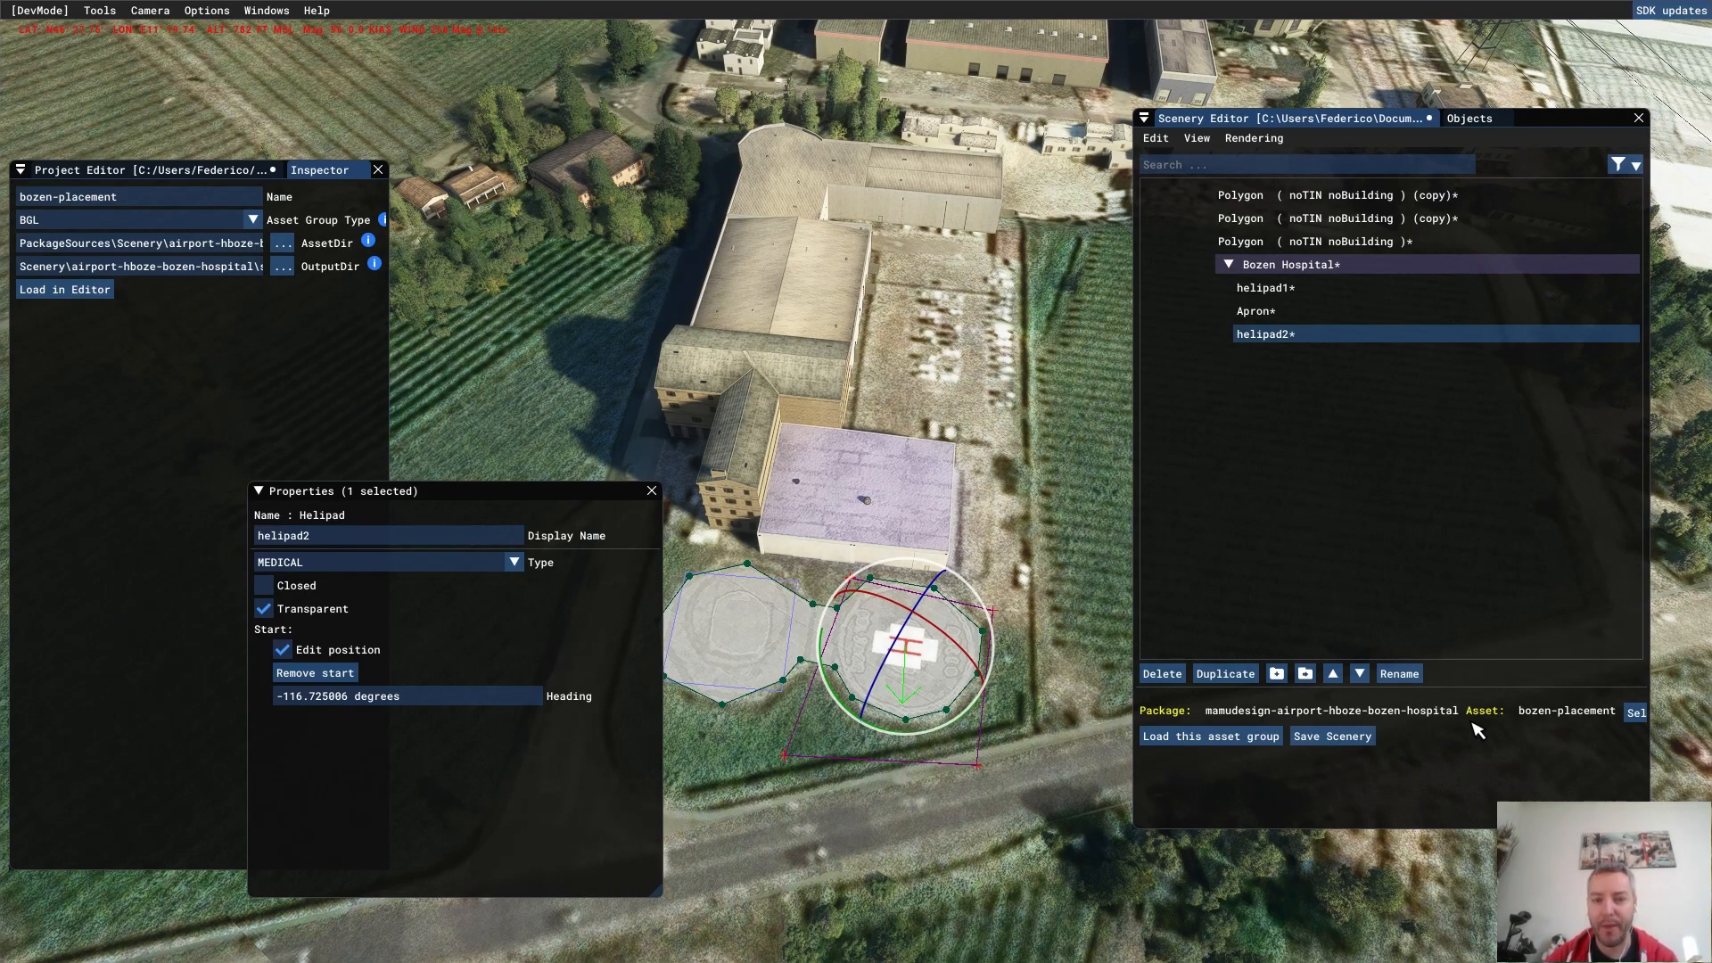
middle_drag(826, 46, 861, 845)
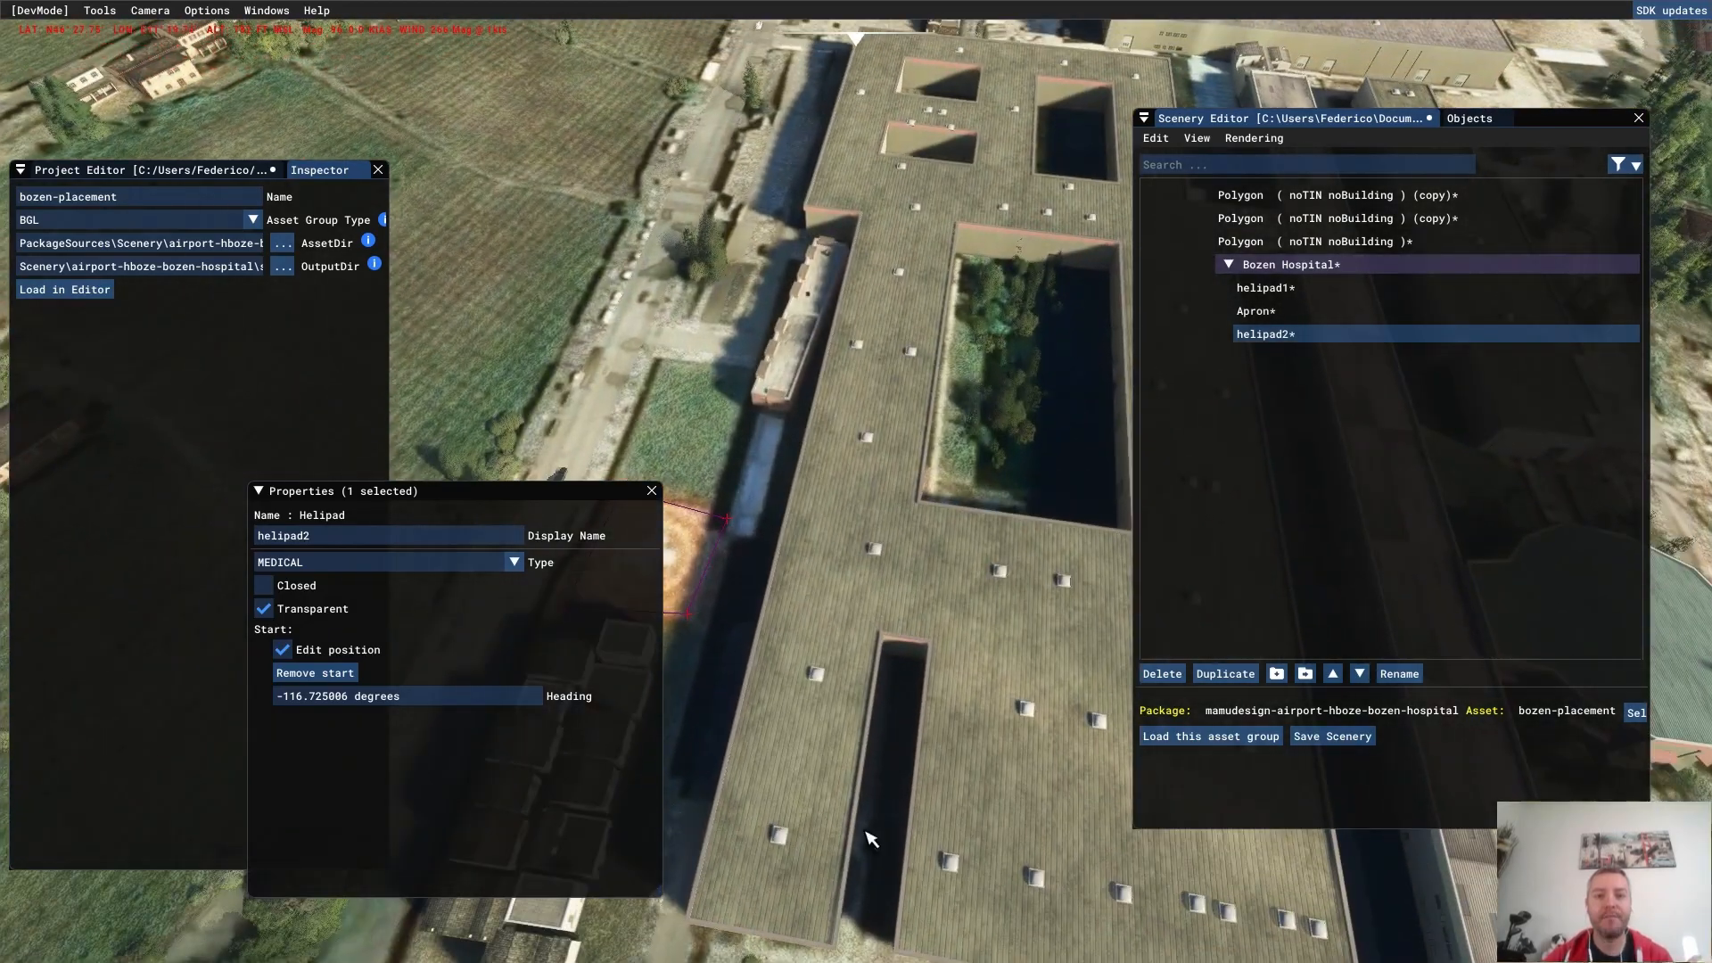
scroll(1089, 451, down, 1)
middle_drag(1089, 451, 768, 936)
scroll(951, 707, down, 1)
middle_drag(1066, 474, 767, 840)
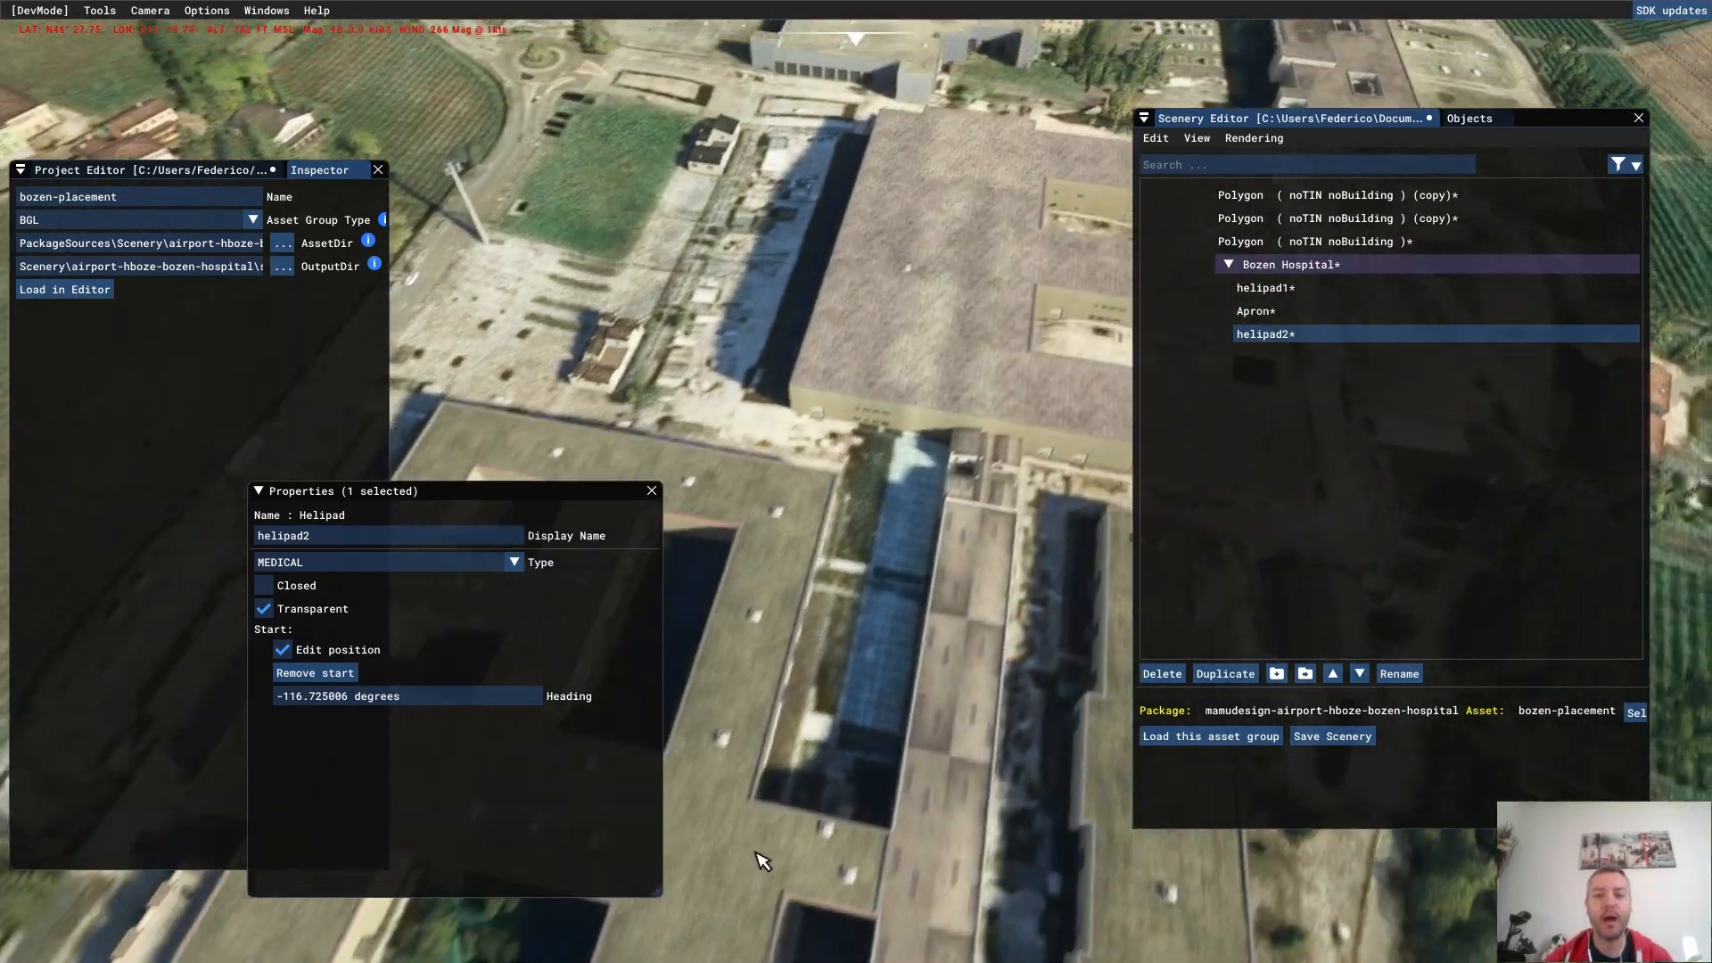
right_drag(928, 652, 251, 494)
middle_drag(916, 483, 535, 869)
right_drag(1028, 580, 539, 626)
middle_drag(911, 324, 749, 688)
right_drag(784, 527, 687, 482)
middle_drag(687, 482, 819, 401)
- Switch to Google Maps and locate the hospital's rooftop helipad, Eliporto ospedale Bolzano: piazzola 4
key(alt+Tab)
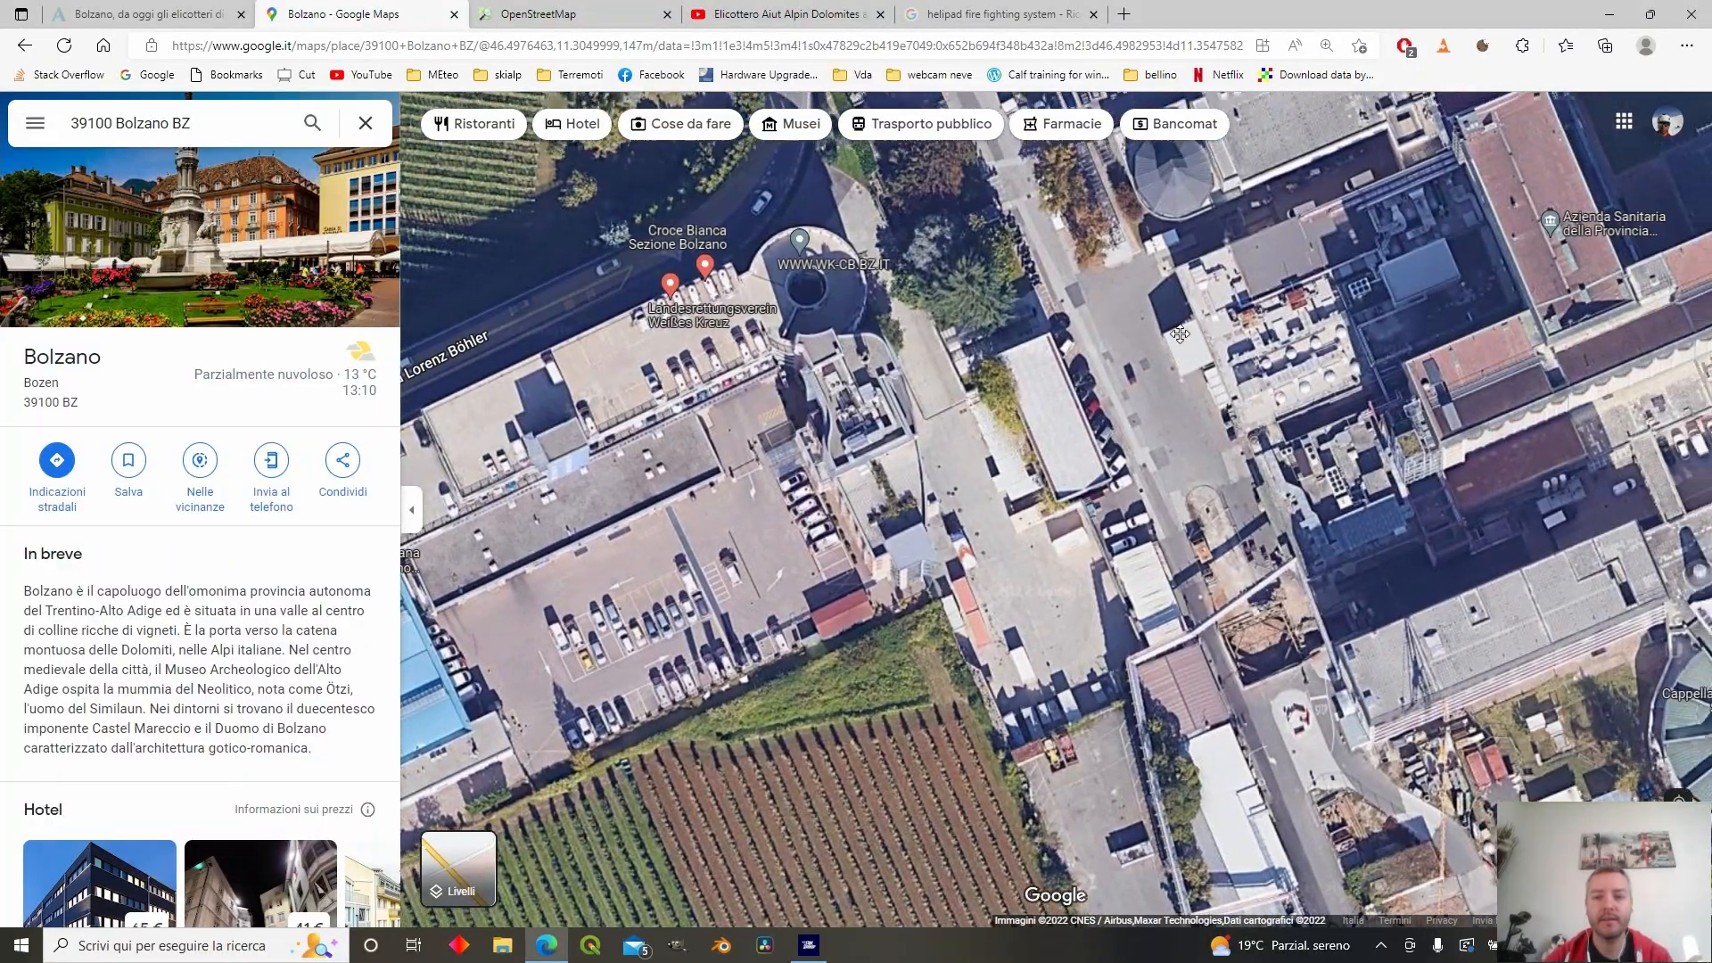
drag(1180, 334, 1025, 410)
drag(1070, 502, 929, 556)
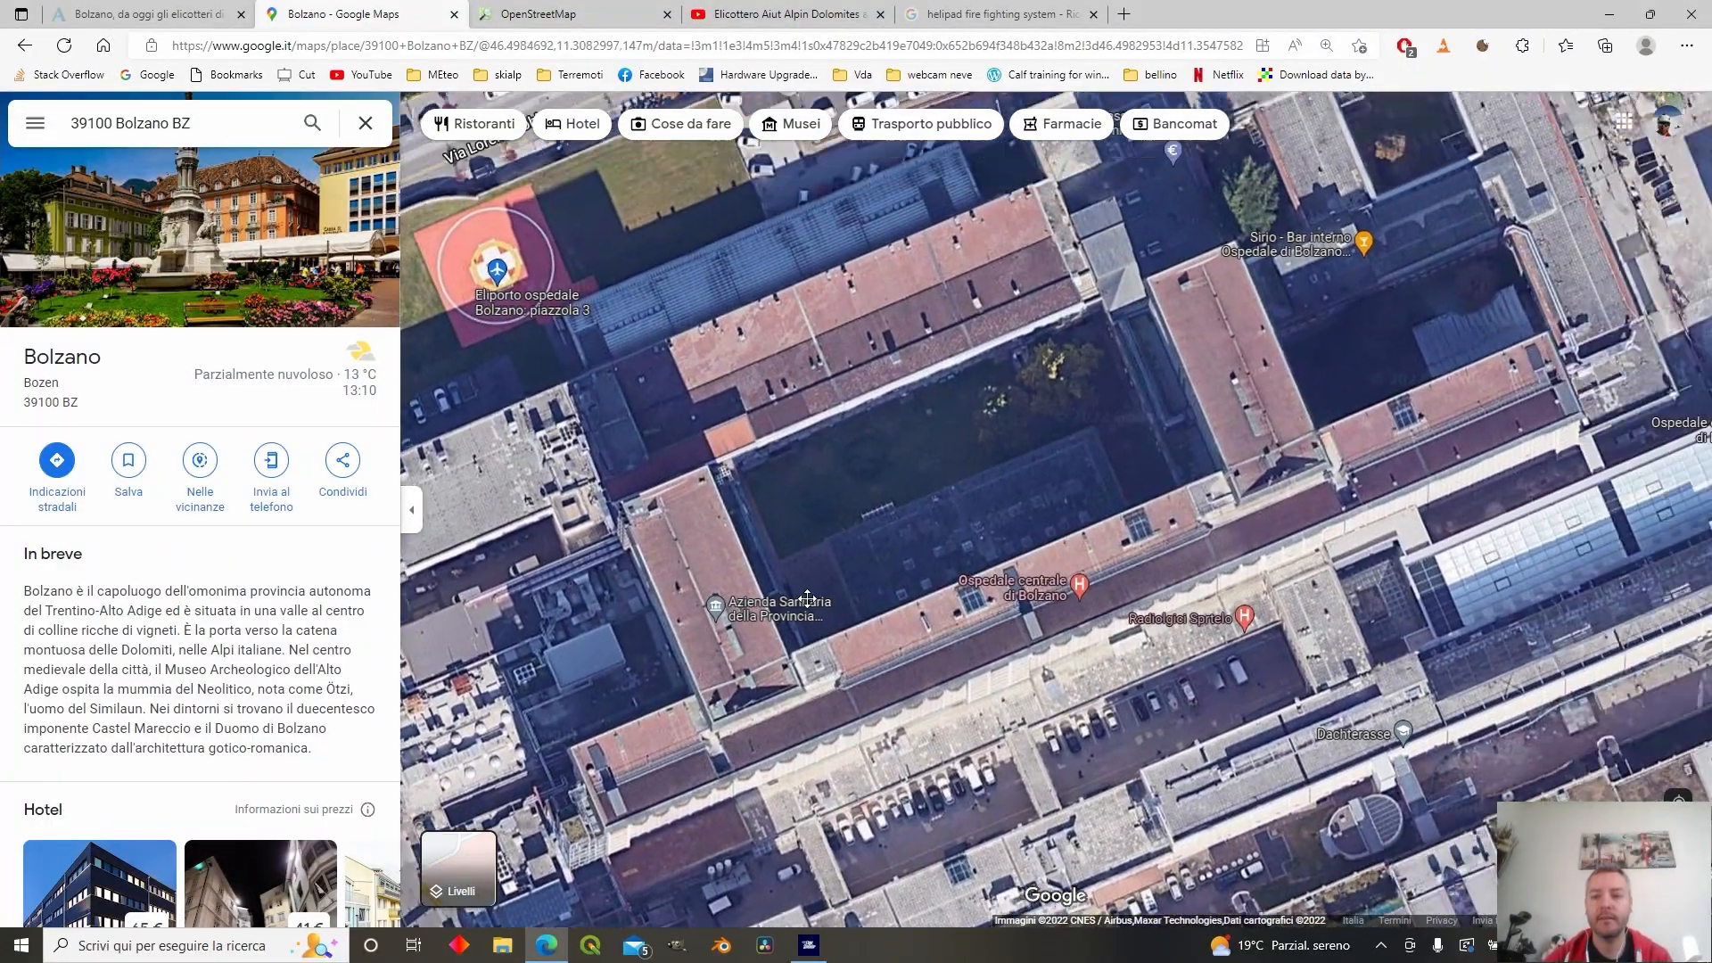
scroll(918, 566, down, 1)
drag(1048, 518, 652, 324)
drag(1352, 127, 1006, 563)
- Compare the hospital roof in the simulator with the piazzola 4 rooftop helipad on Google Maps
key(alt+Tab)
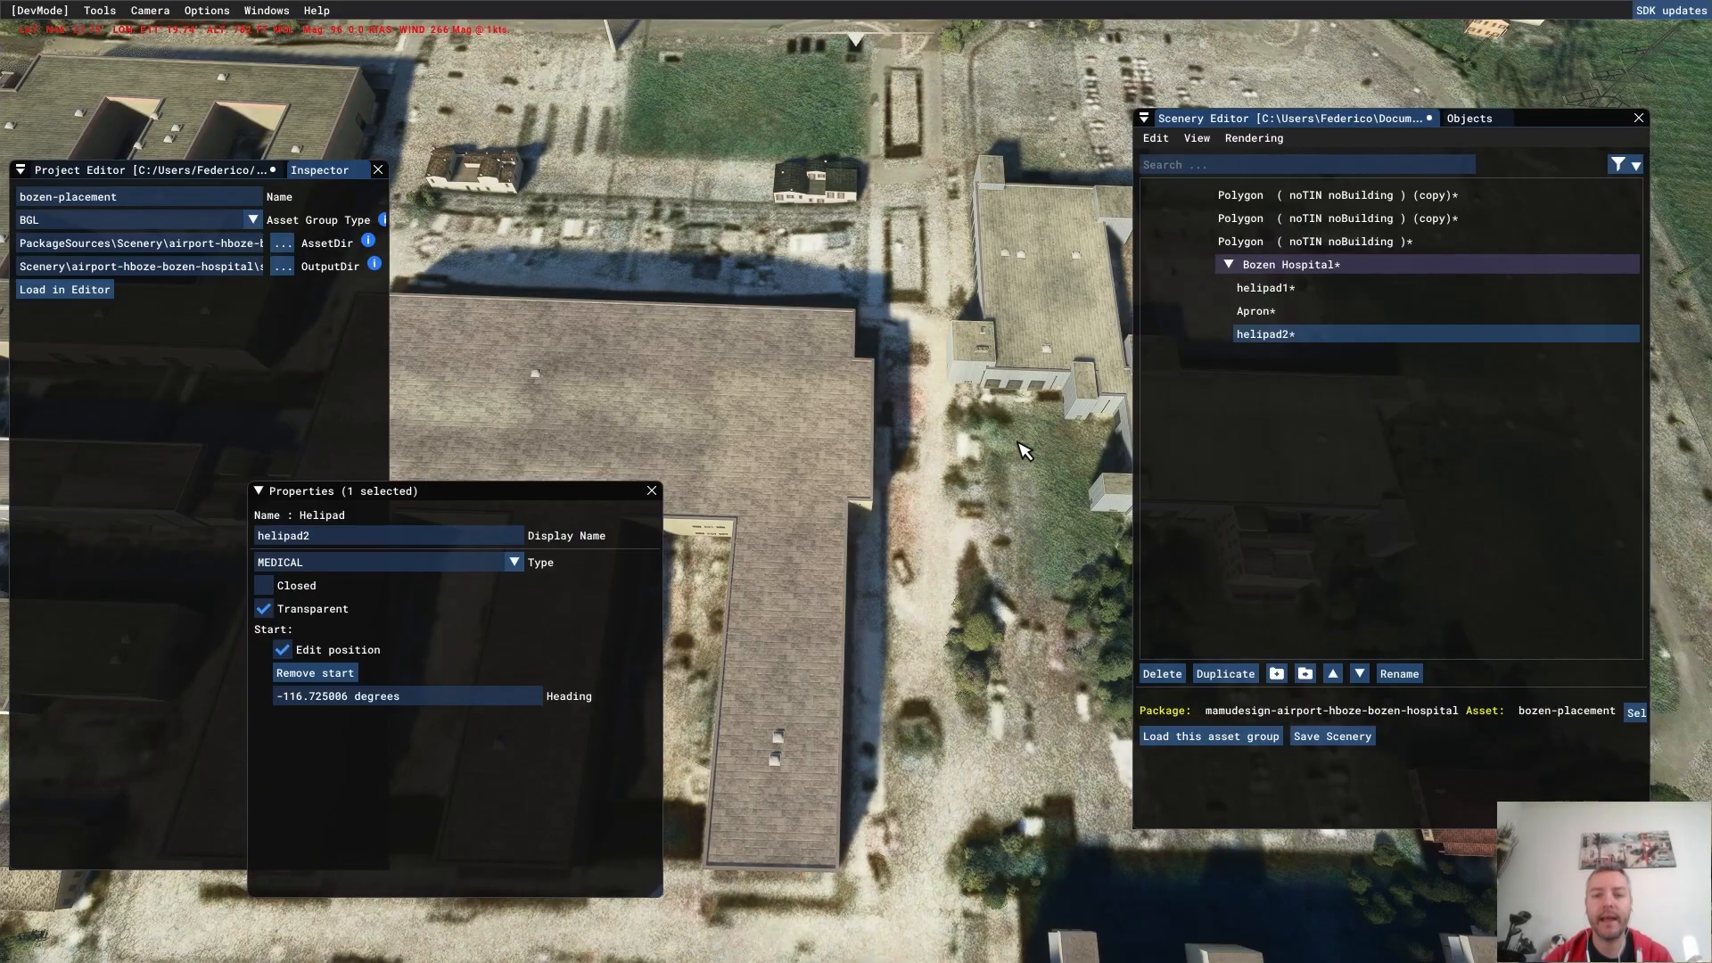
key(w)
key(a)
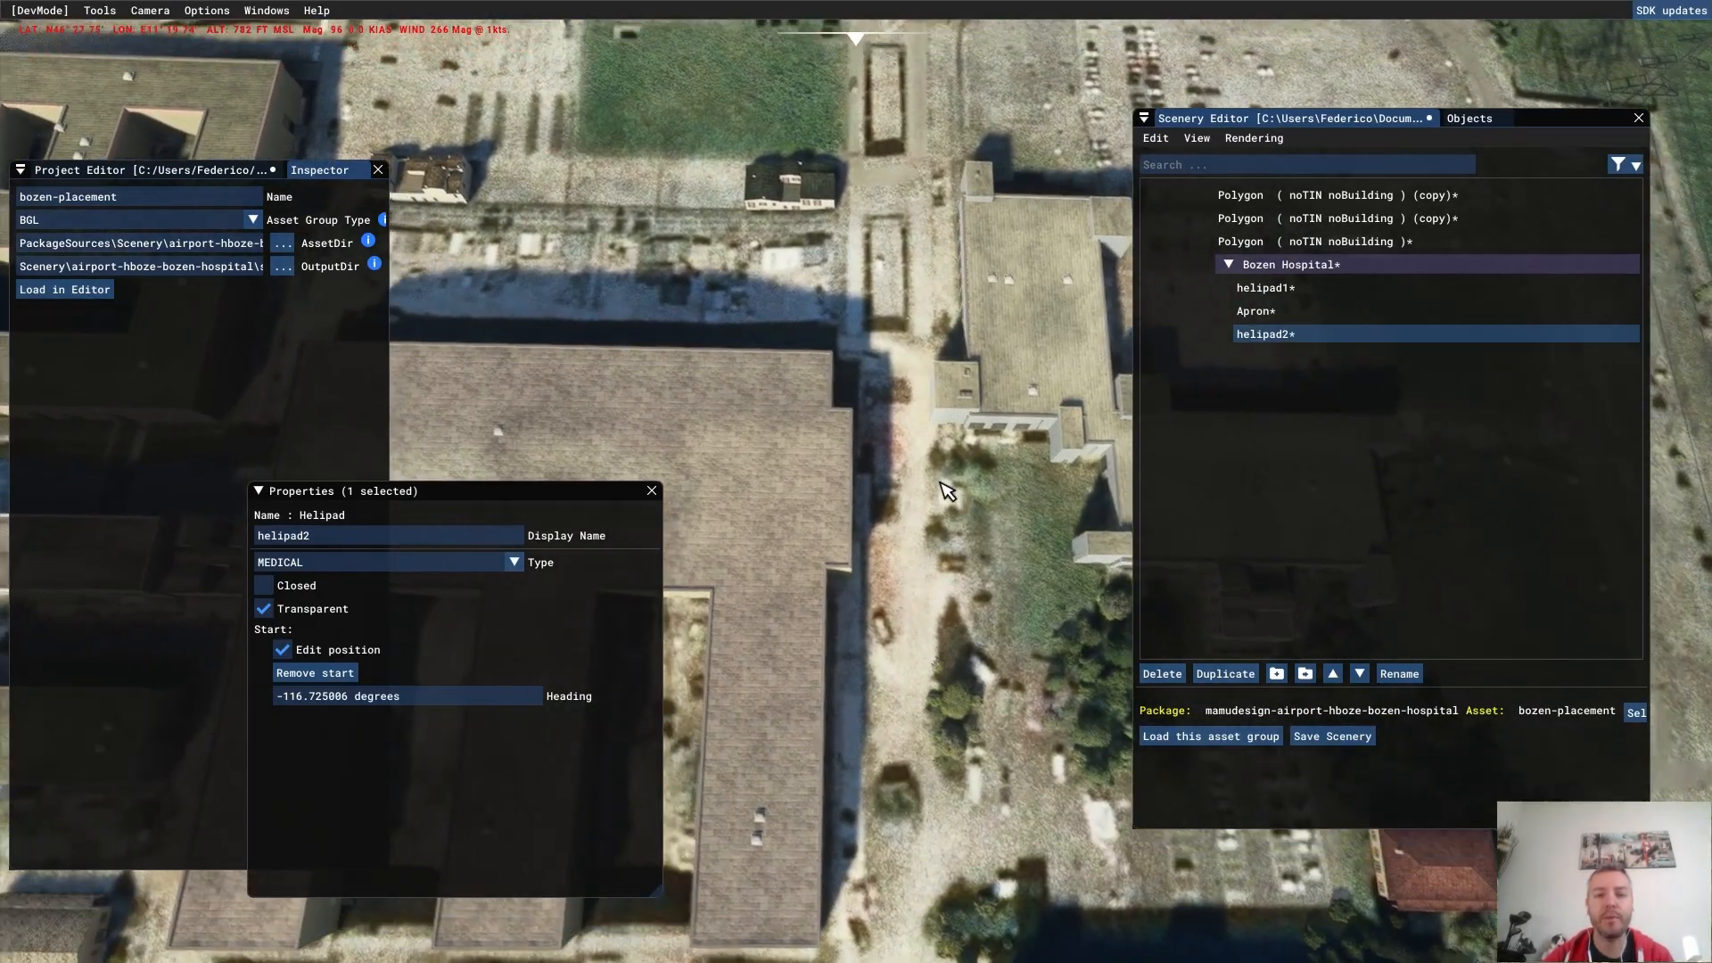
key(alt+Tab)
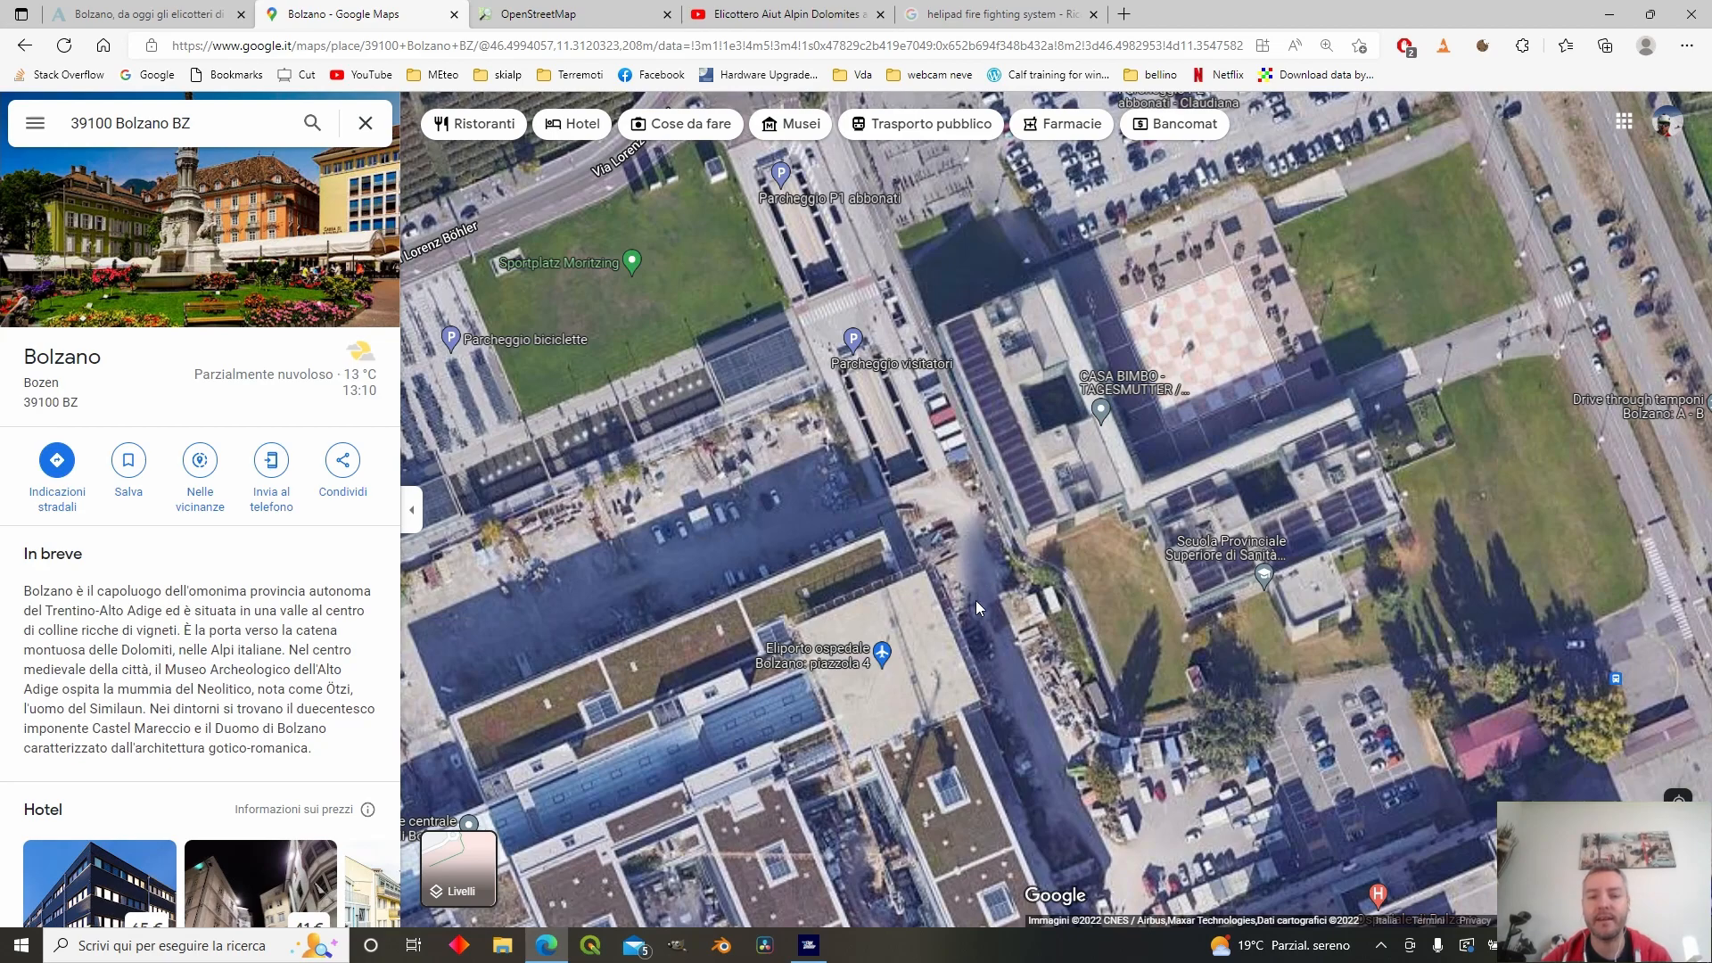
drag(750, 574, 932, 395)
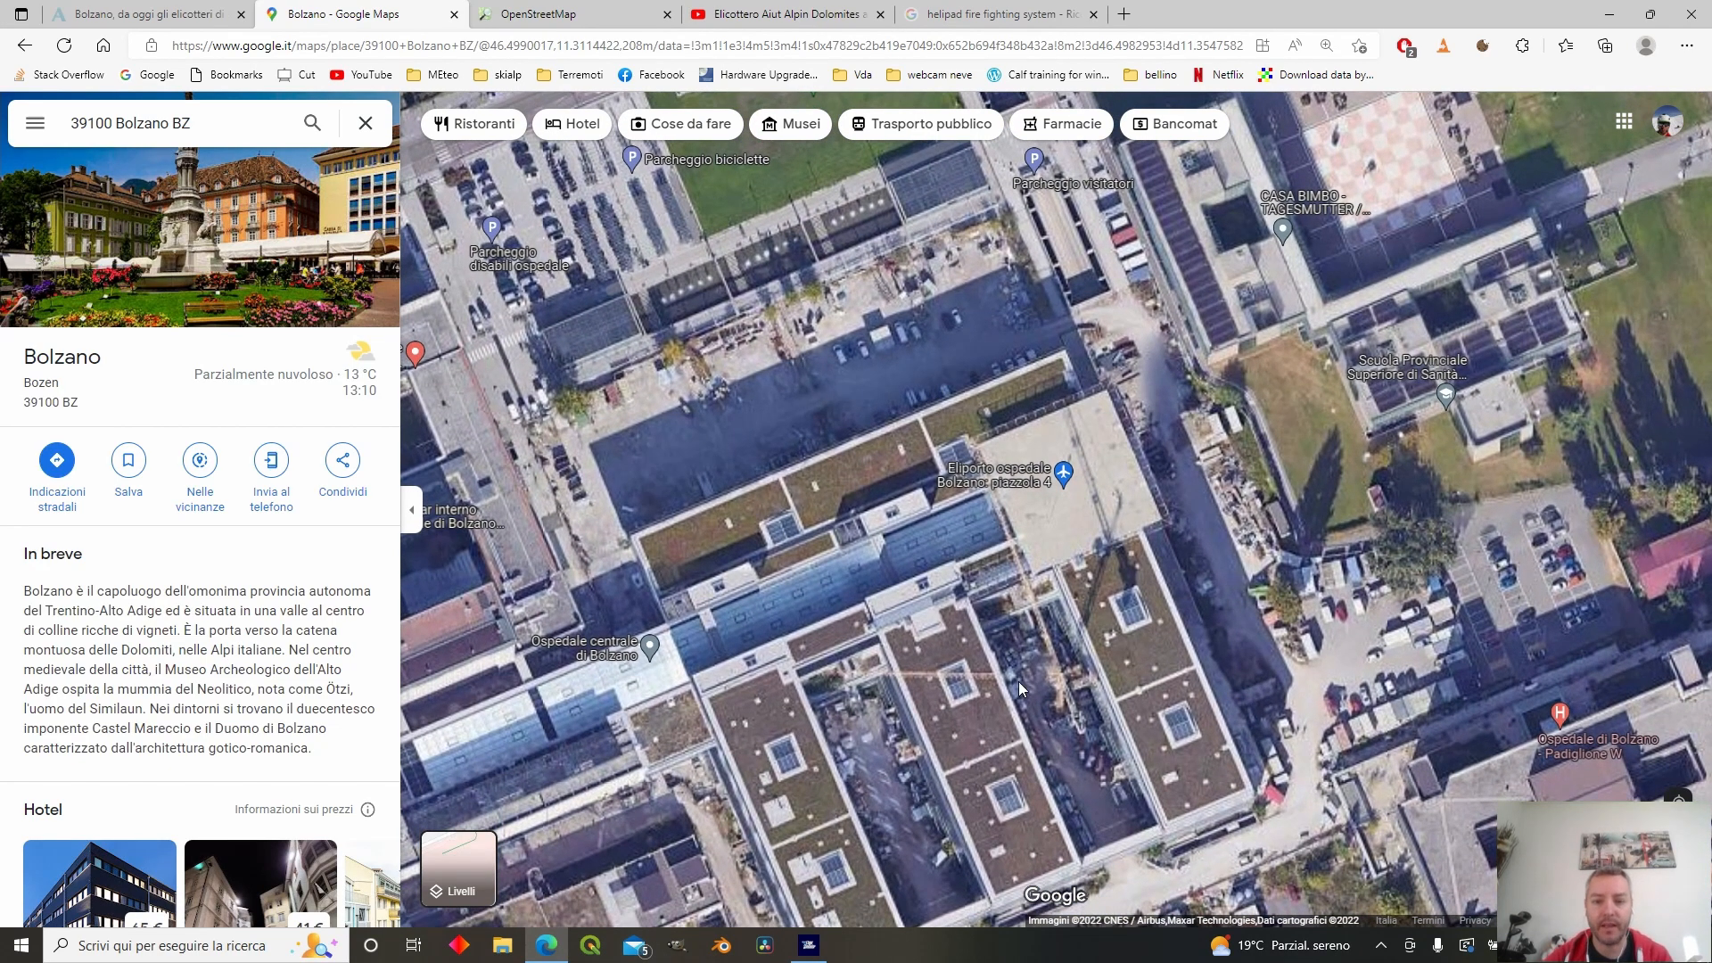
scroll(1068, 708, up, 1)
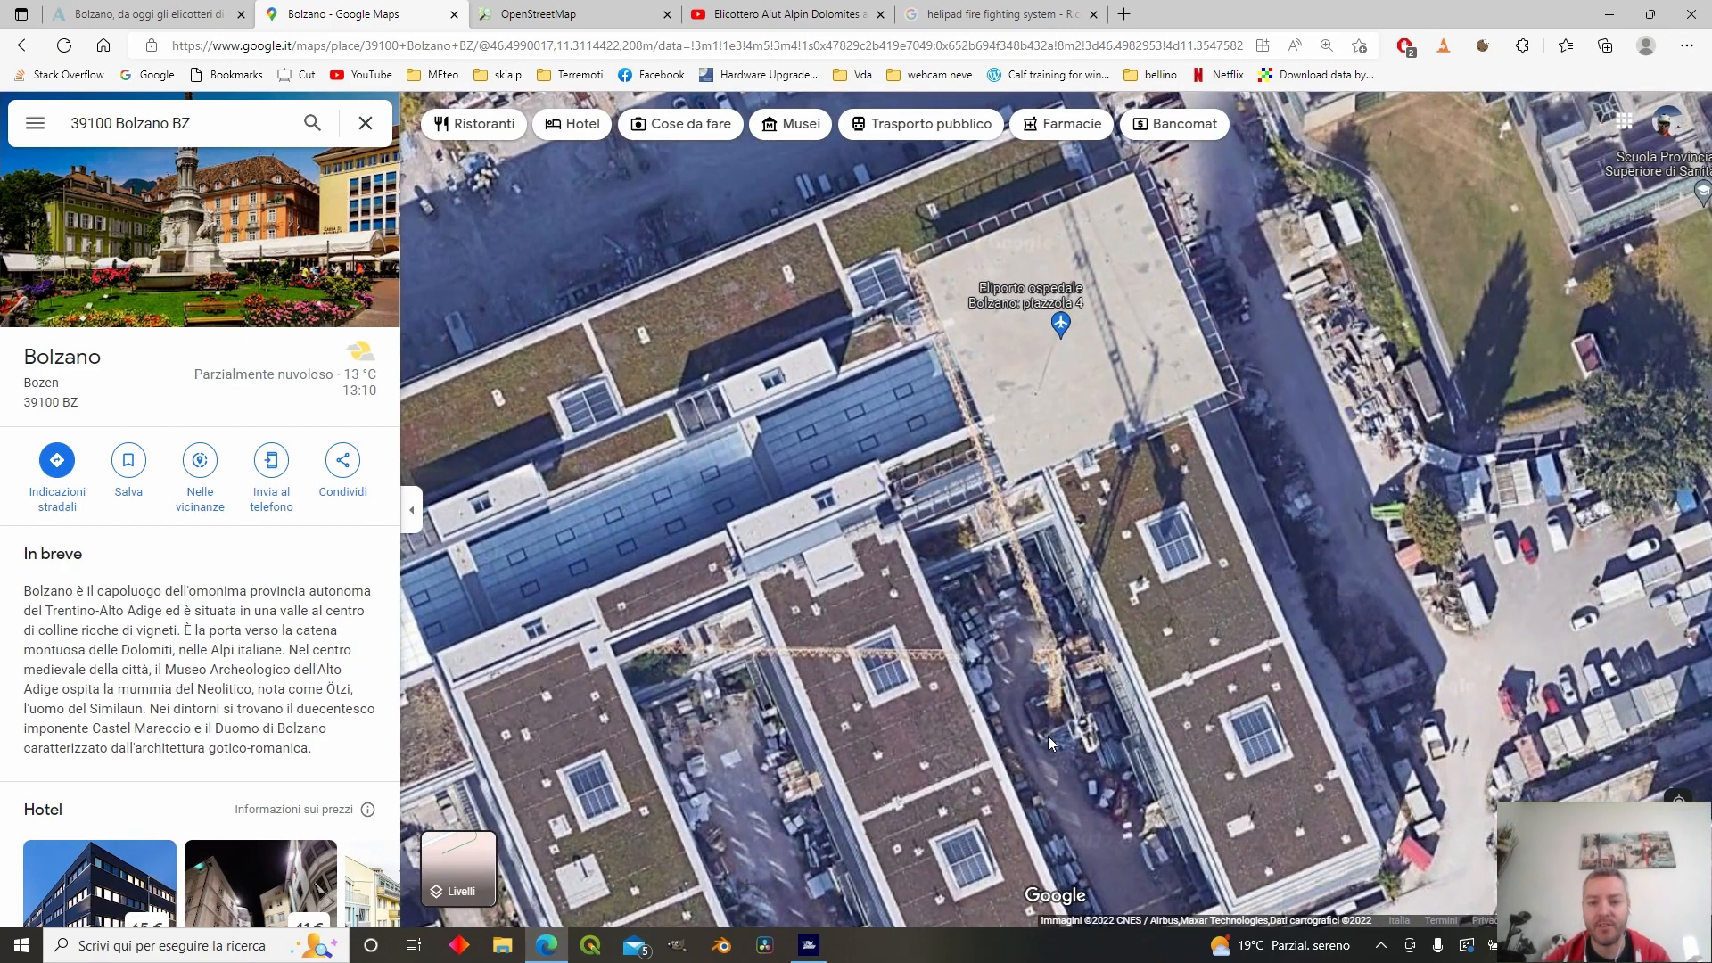
scroll(1057, 723, up, 1)
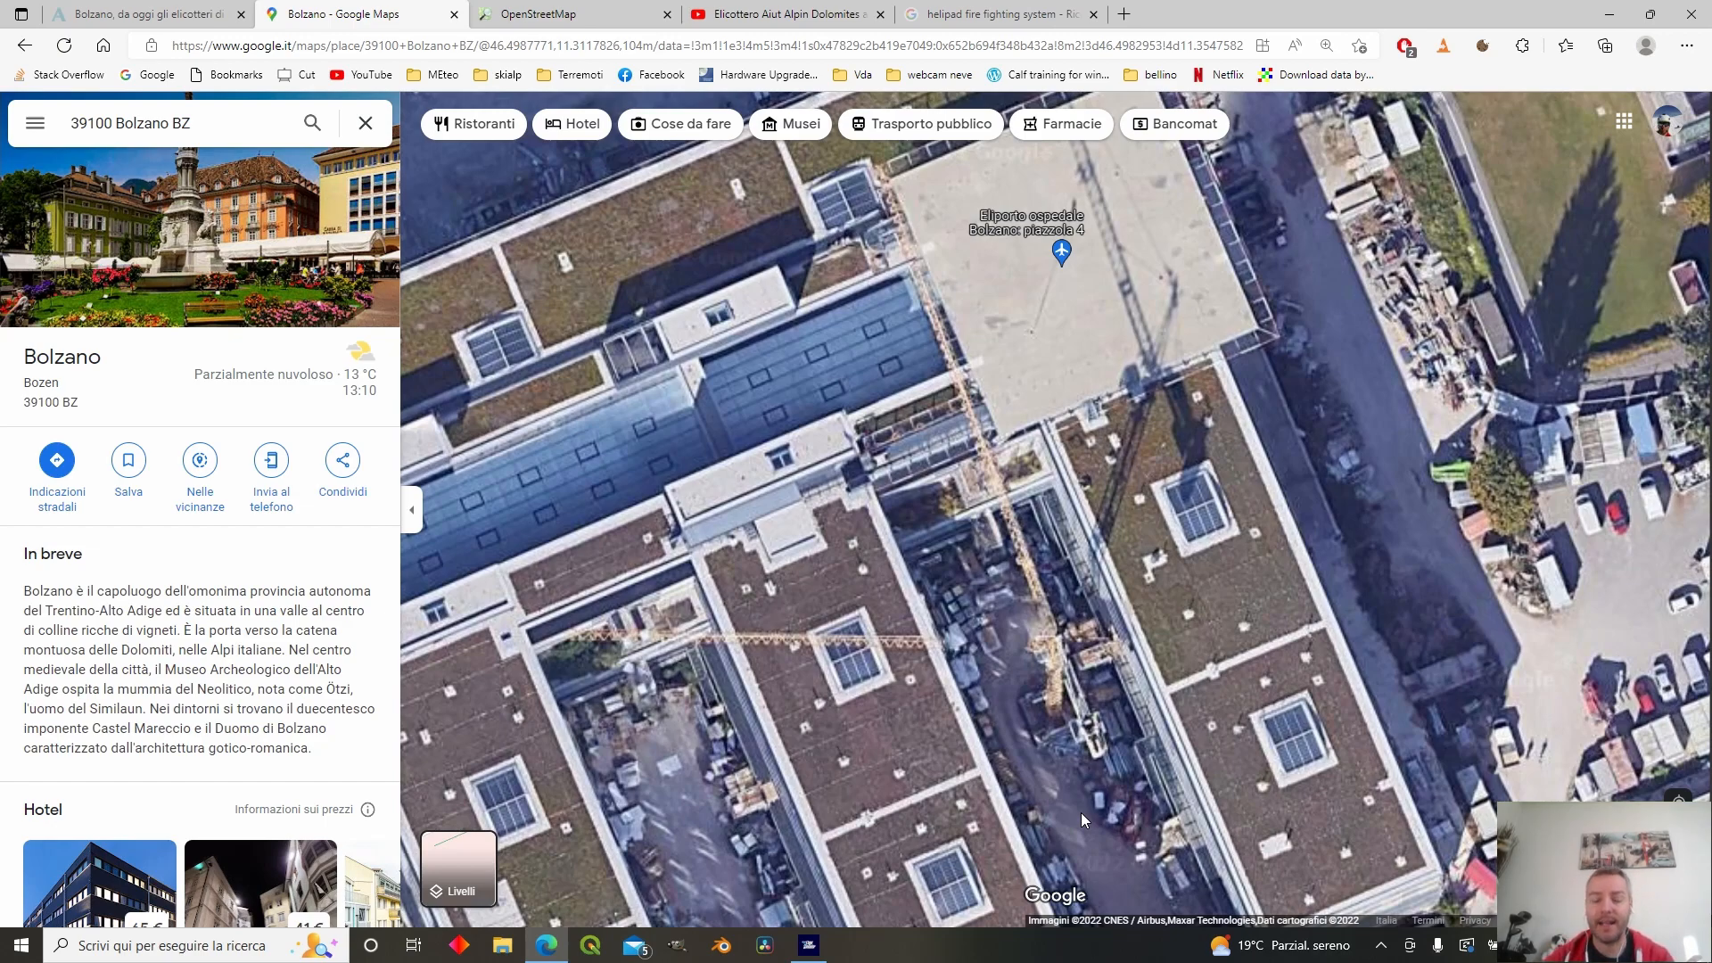
click(578, 12)
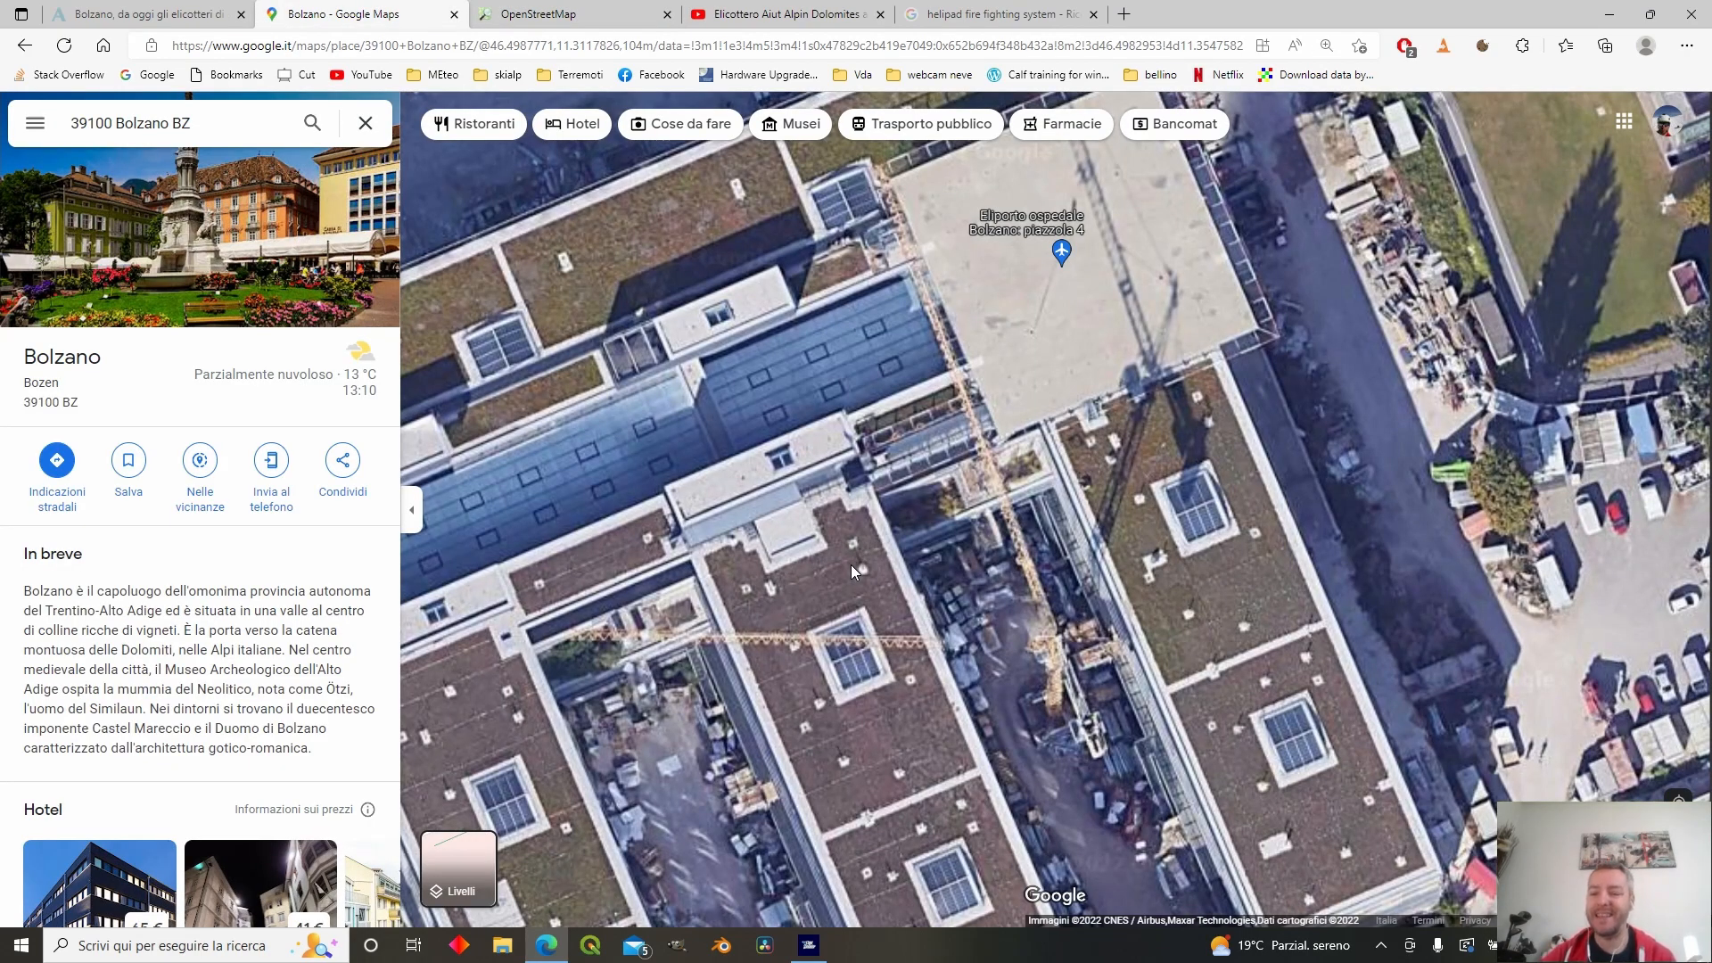
- Switch back to the simulator and limit the placeable Scenery objects to the fs-base package, above the hospital's corner roof
key(alt+Tab)
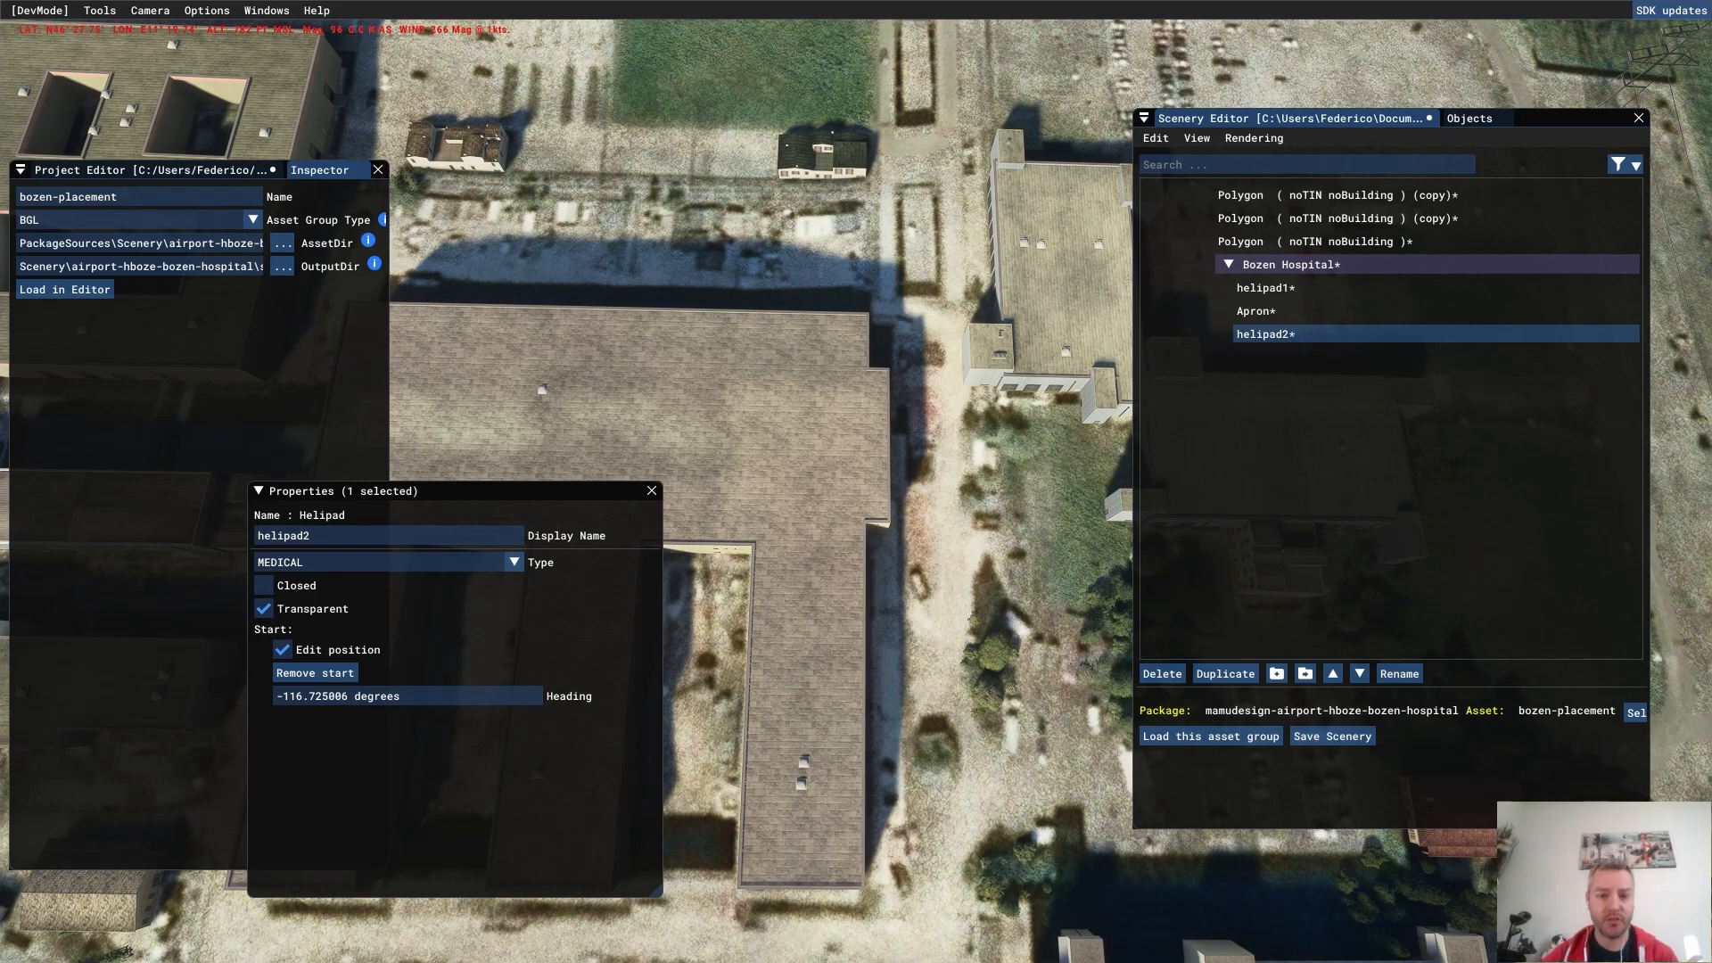
scroll(787, 420, up, 5)
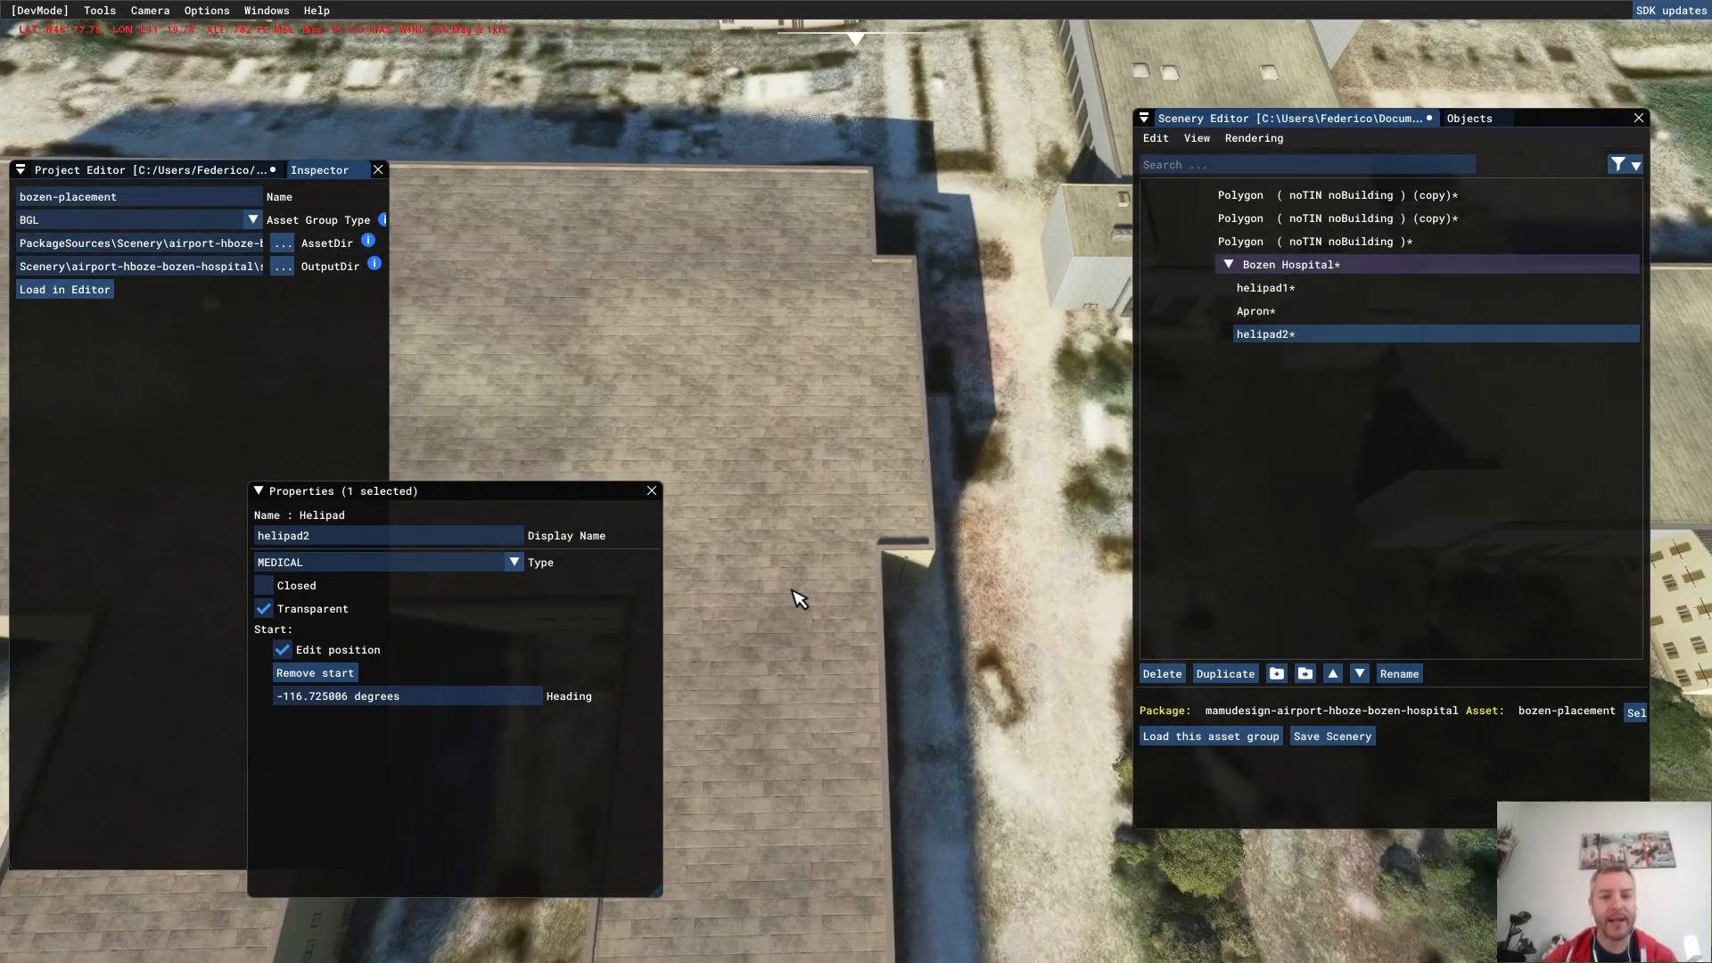
scroll(916, 522, up, 2)
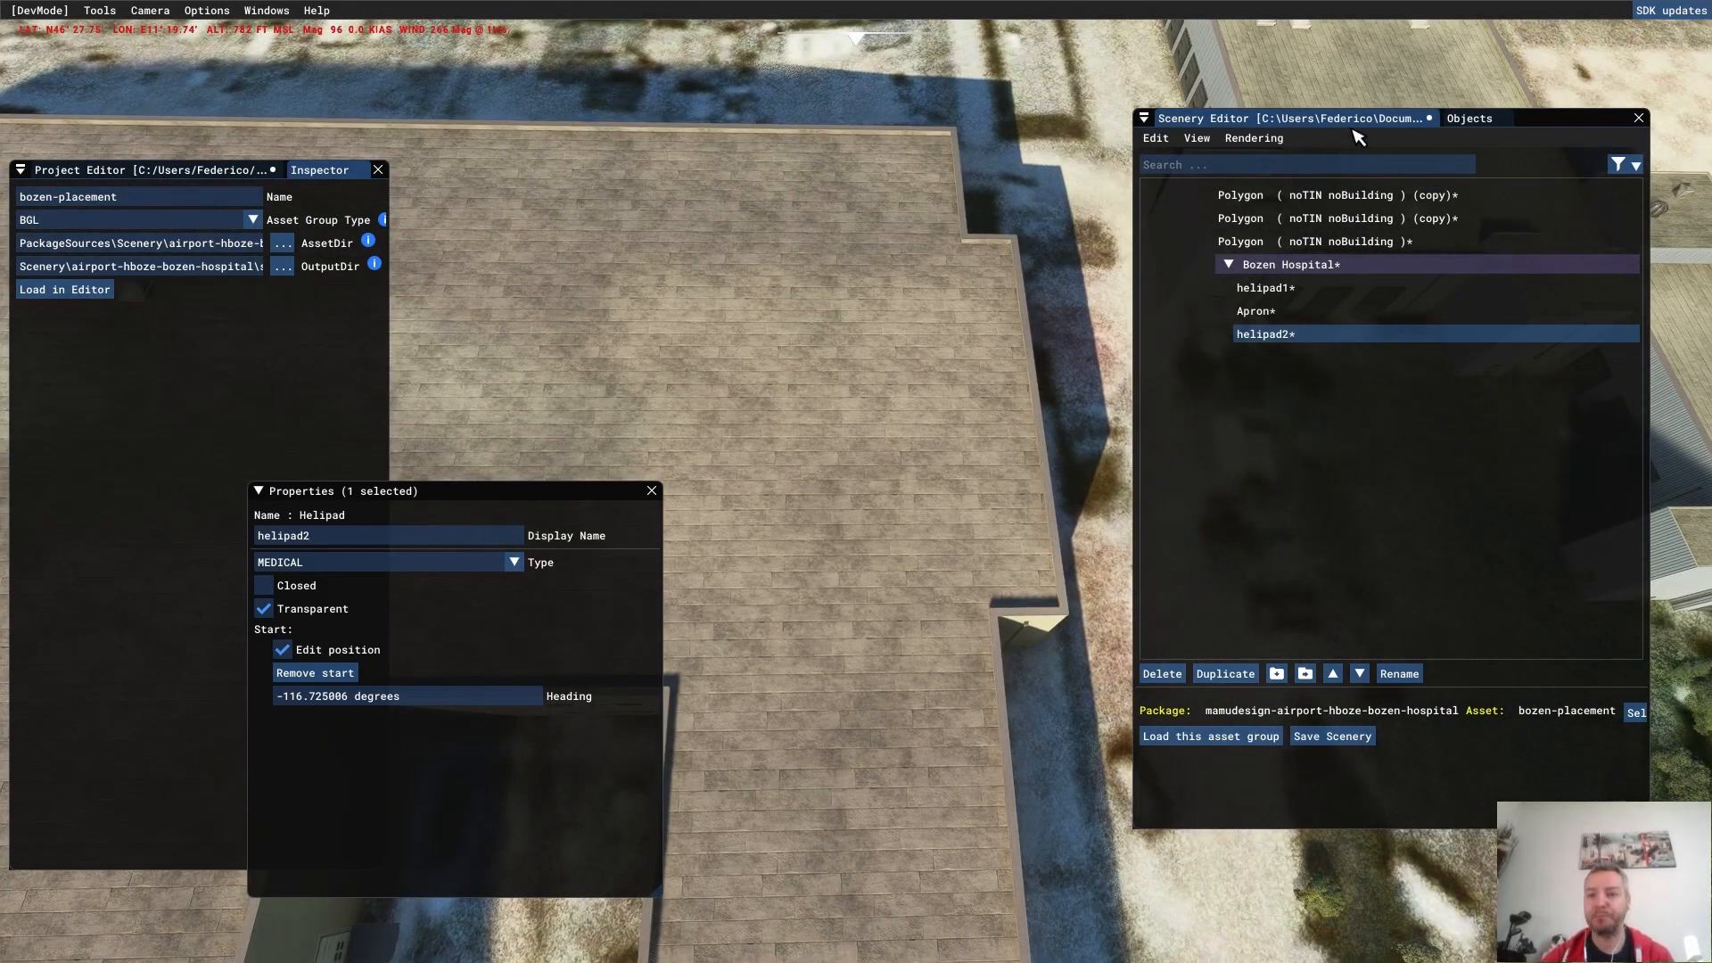
click(1469, 121)
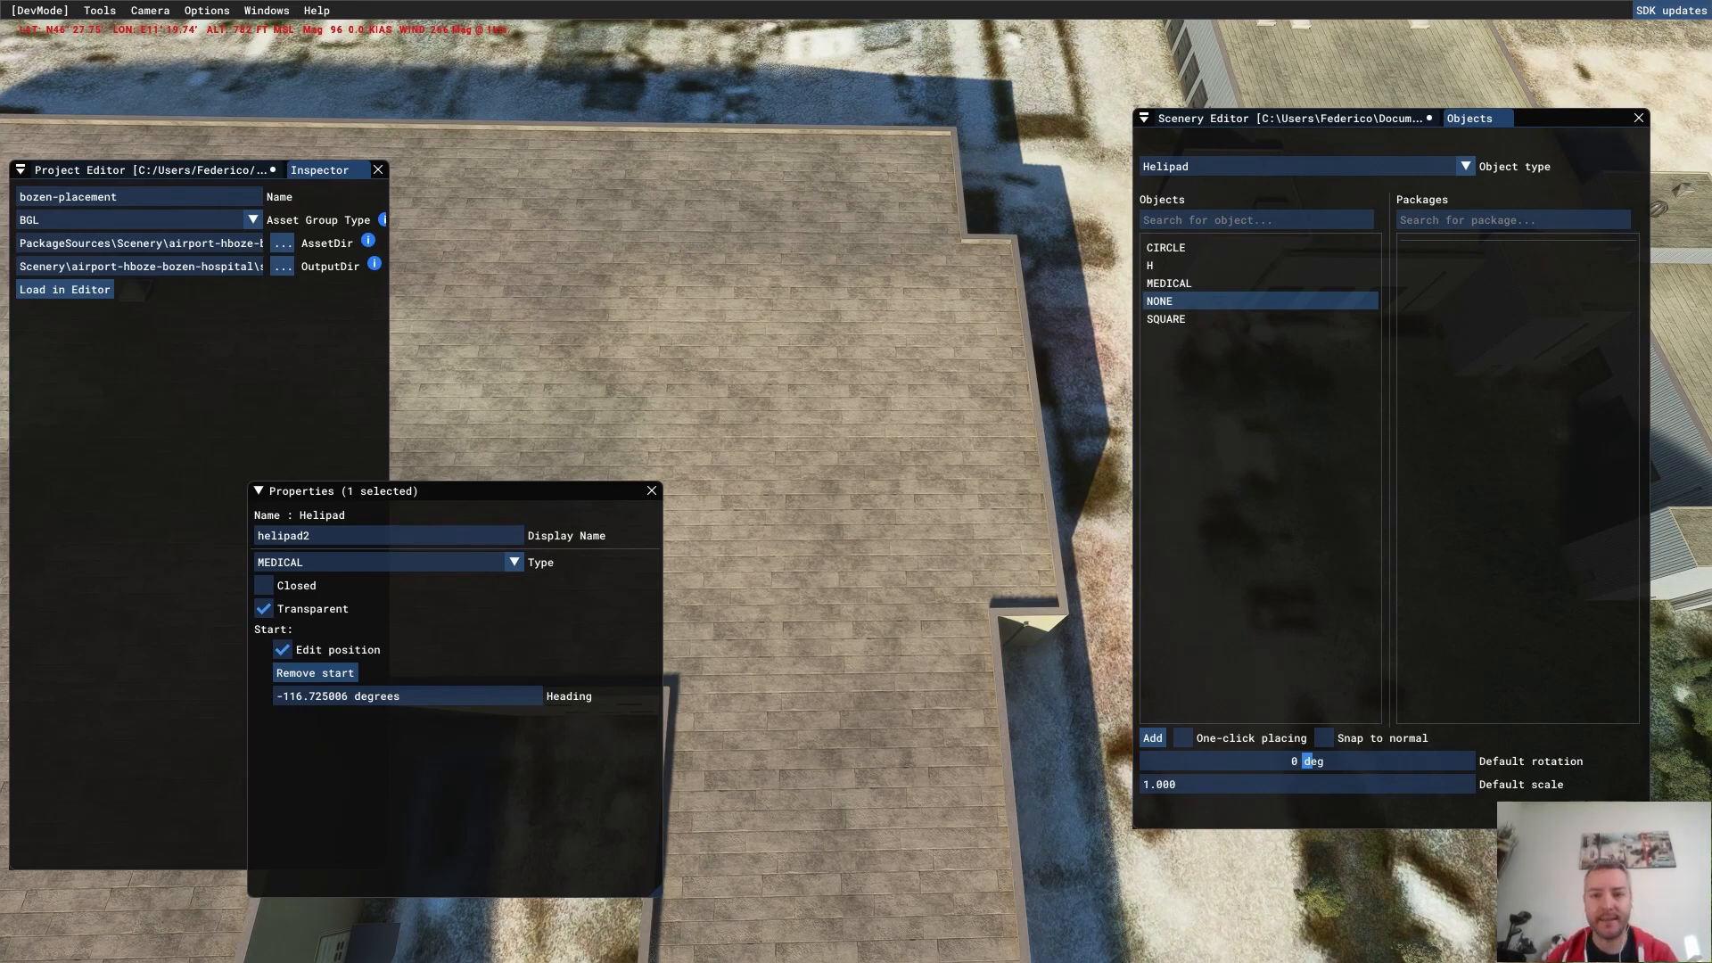
click(1414, 168)
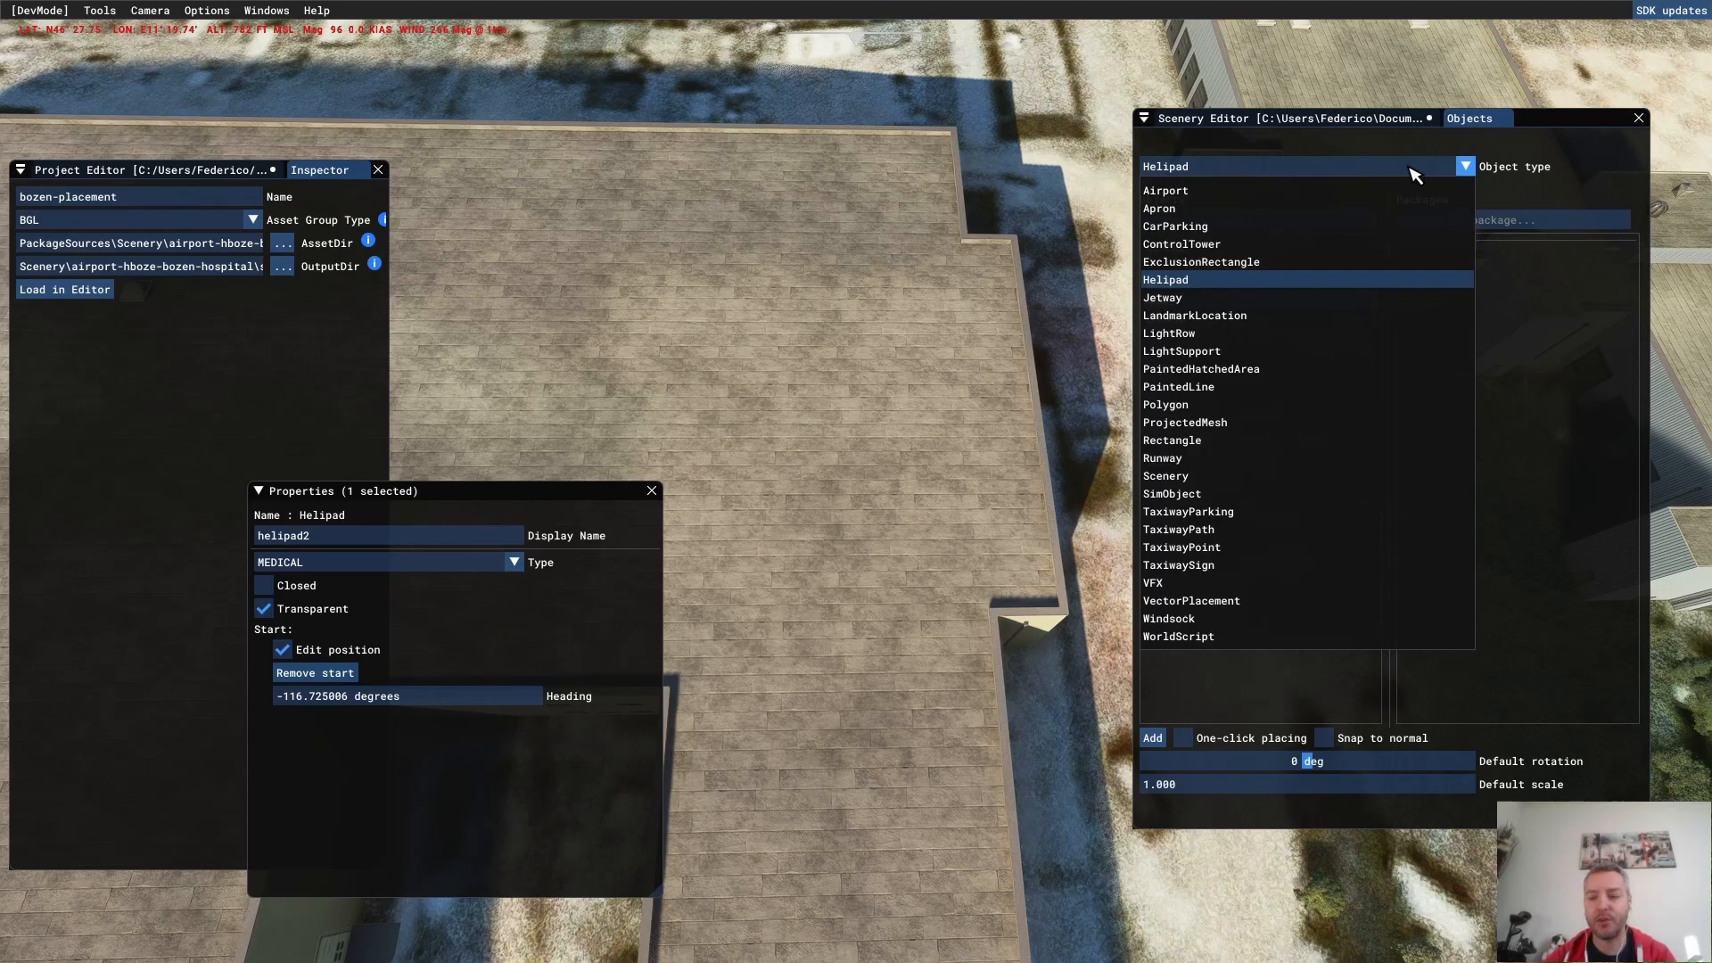
click(1266, 476)
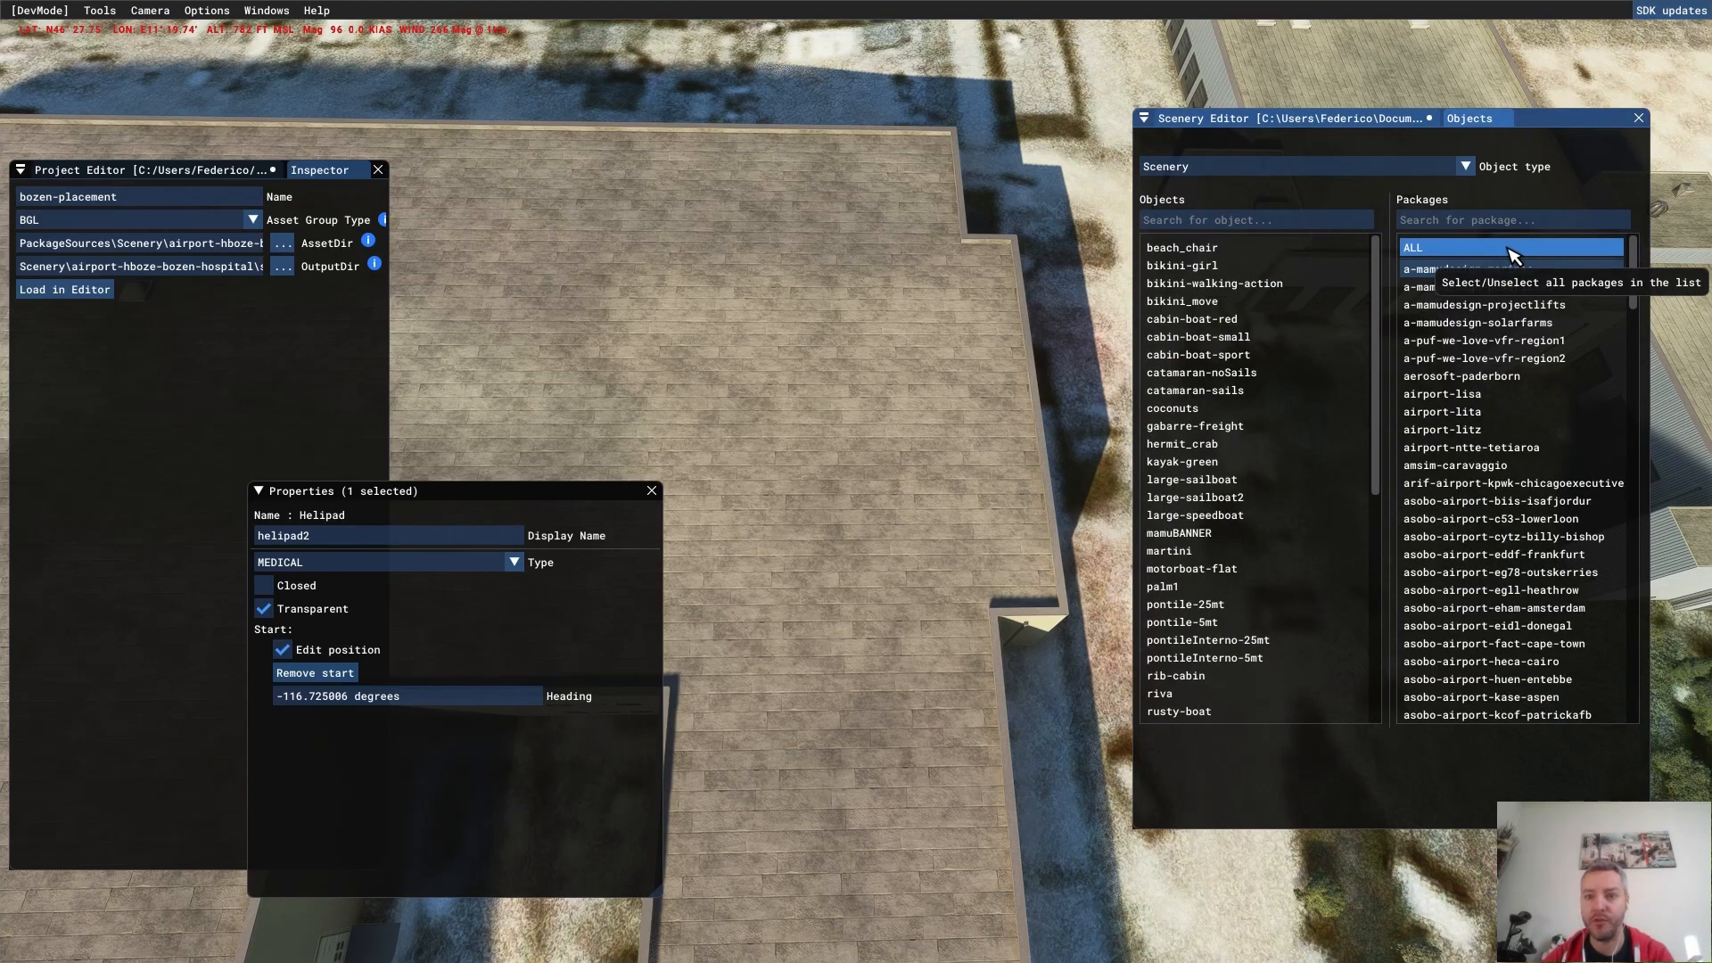
click(1513, 256)
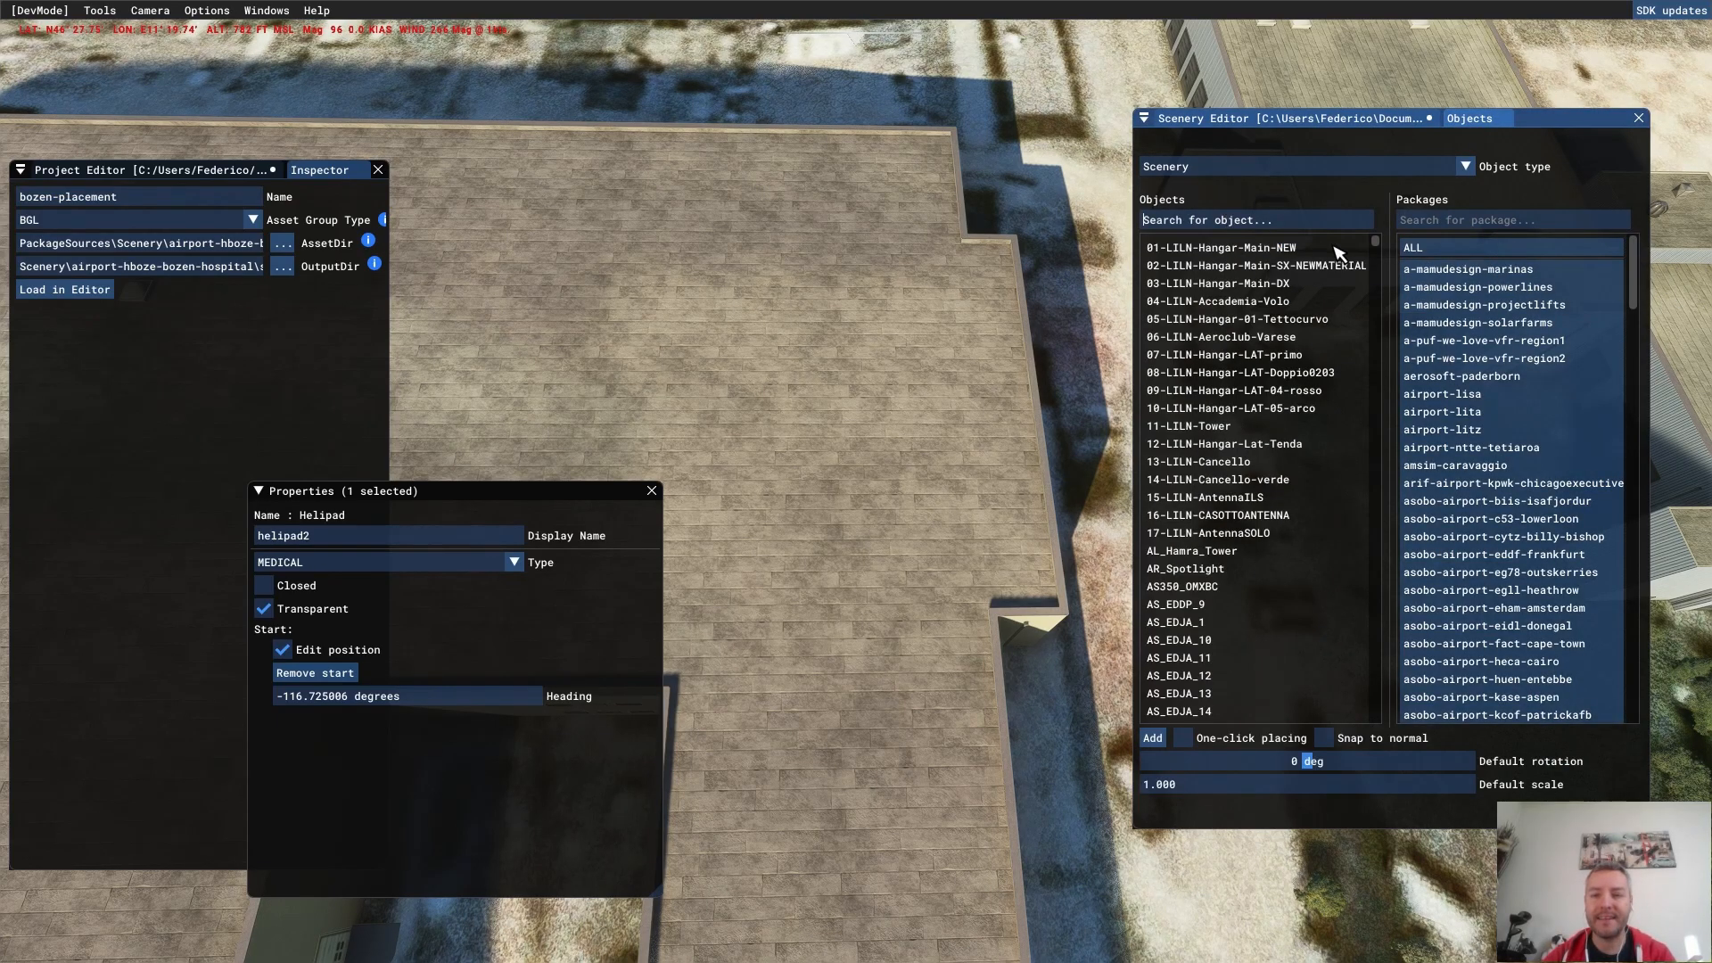
click(1465, 223)
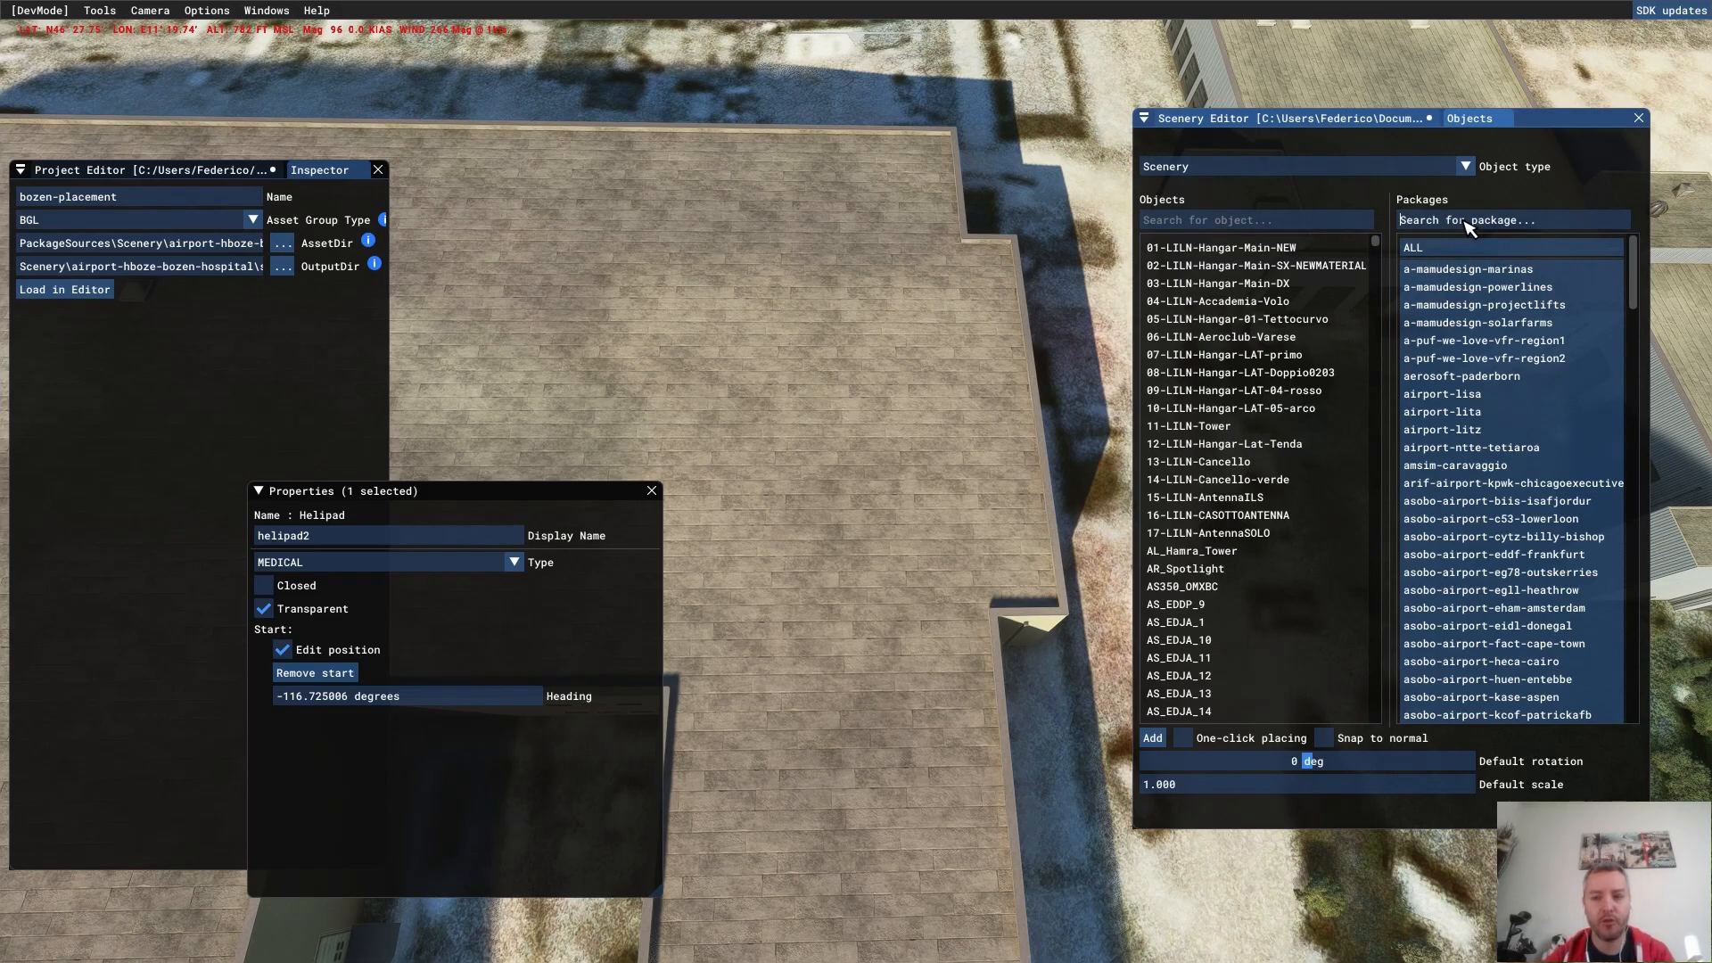
text(fs)
click(1470, 270)
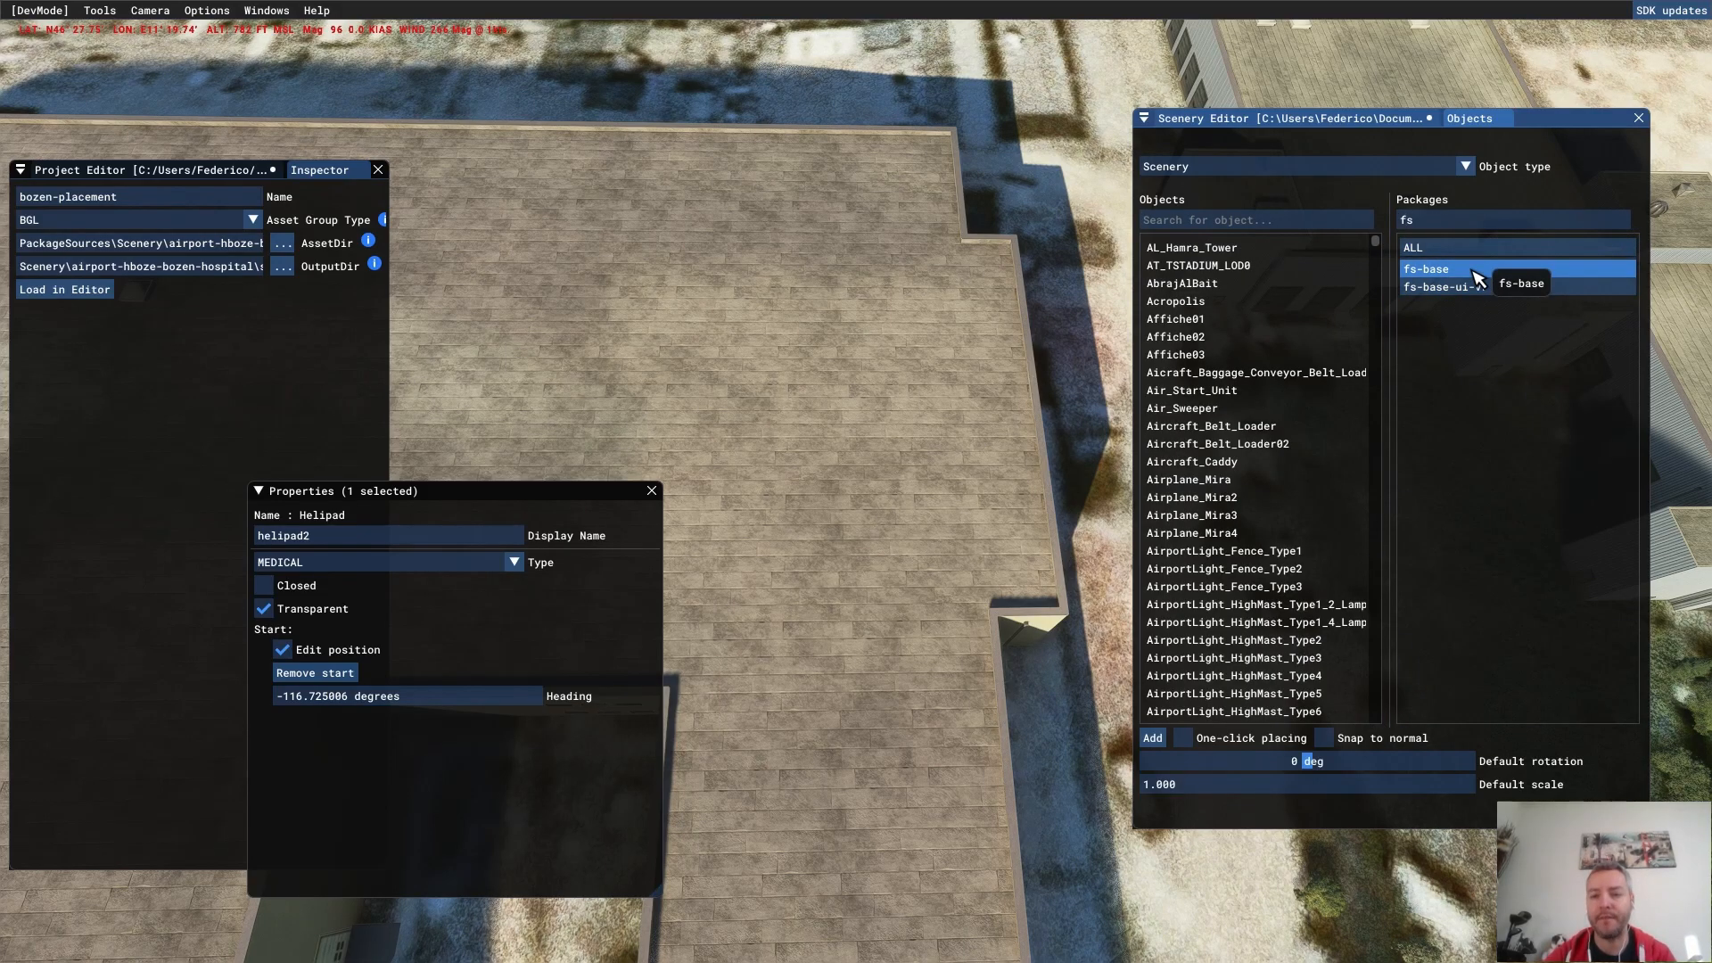
- Find the CollisionRoad object in the fs-base package and add it at the hospital's corner roof
click(1217, 222)
text(colli)
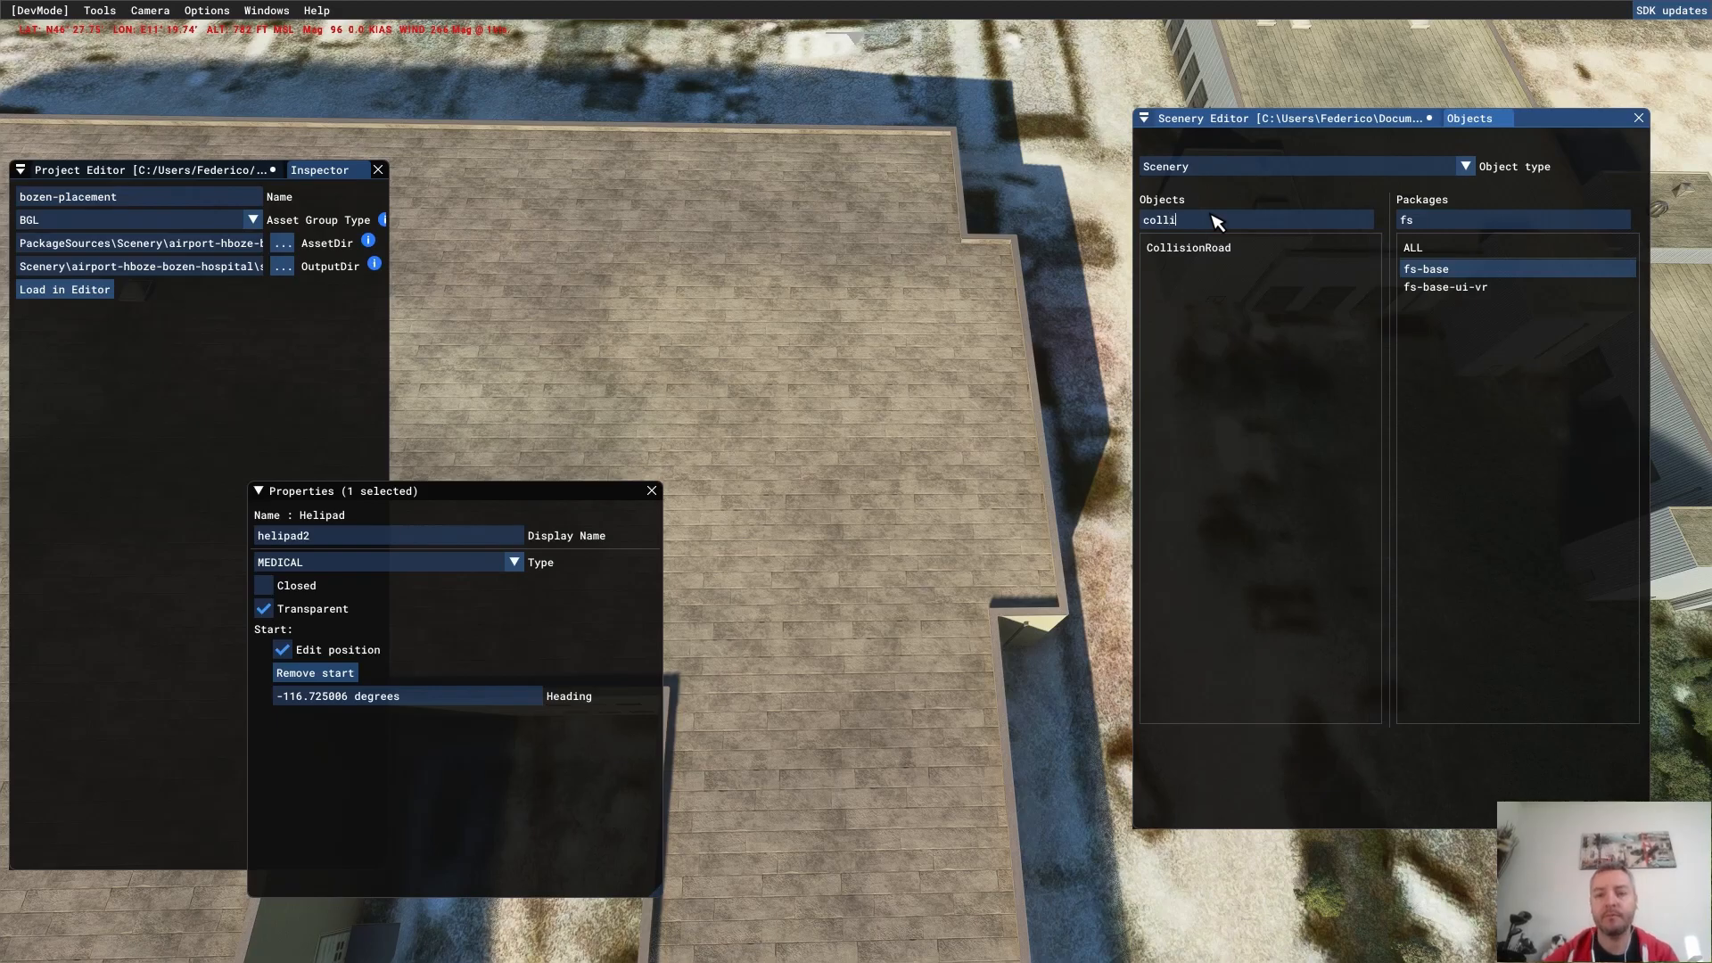
click(1199, 248)
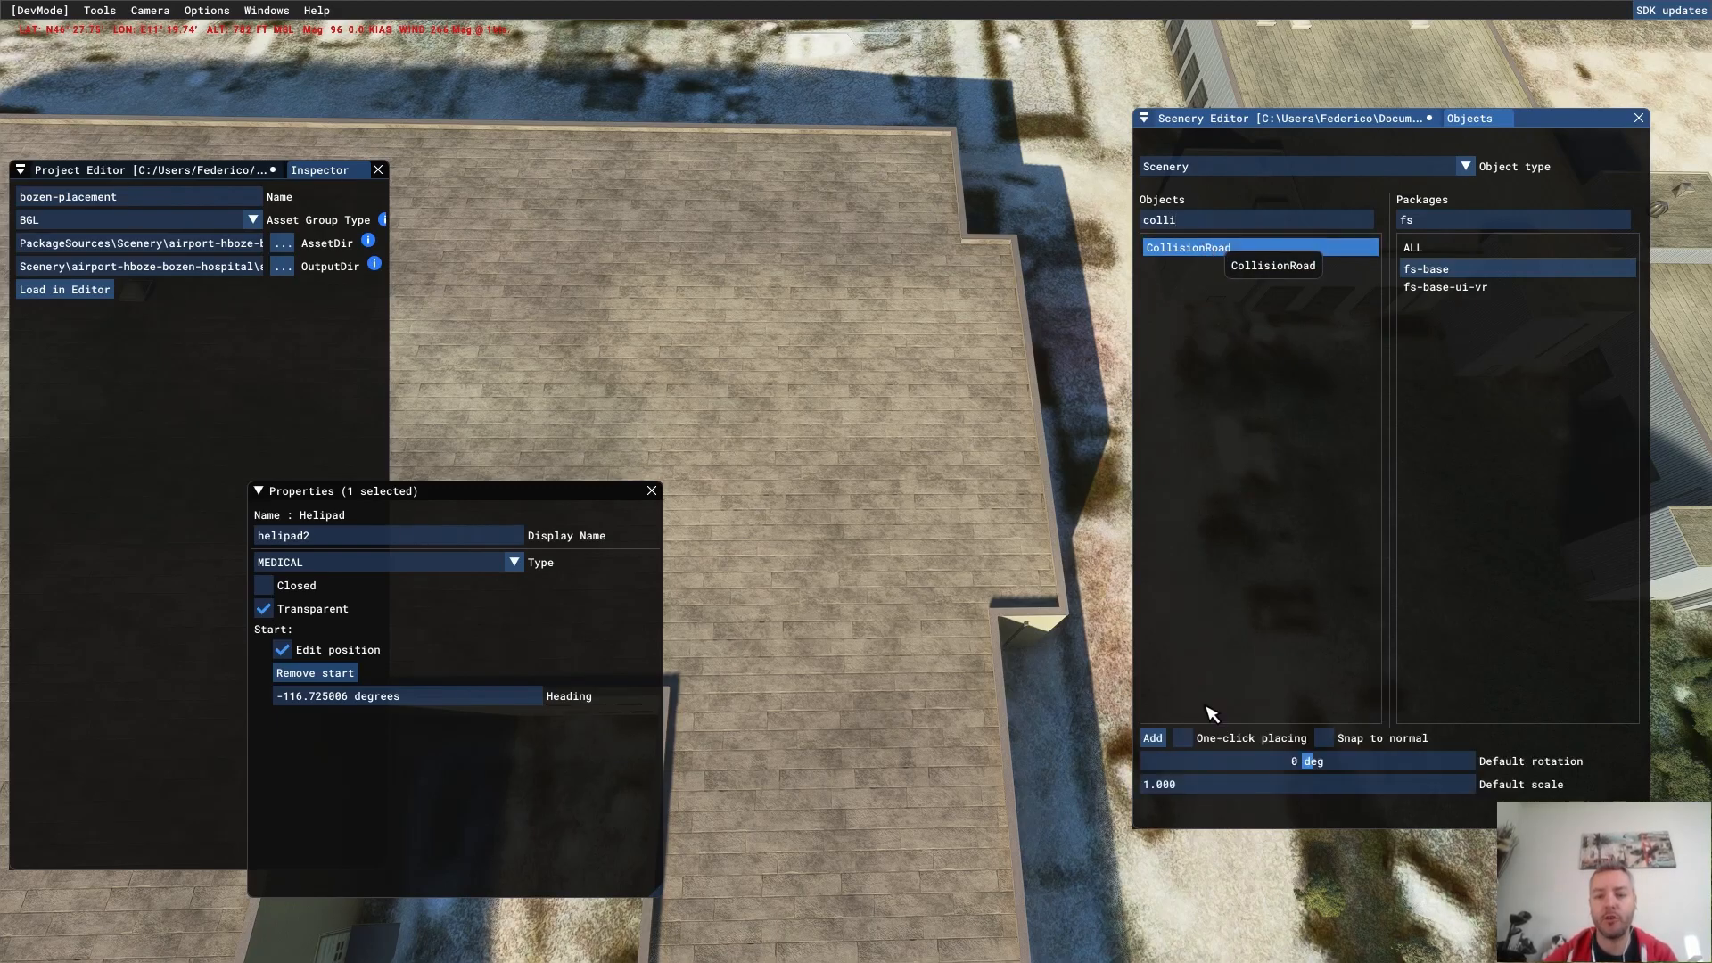
click(1153, 738)
click(1266, 118)
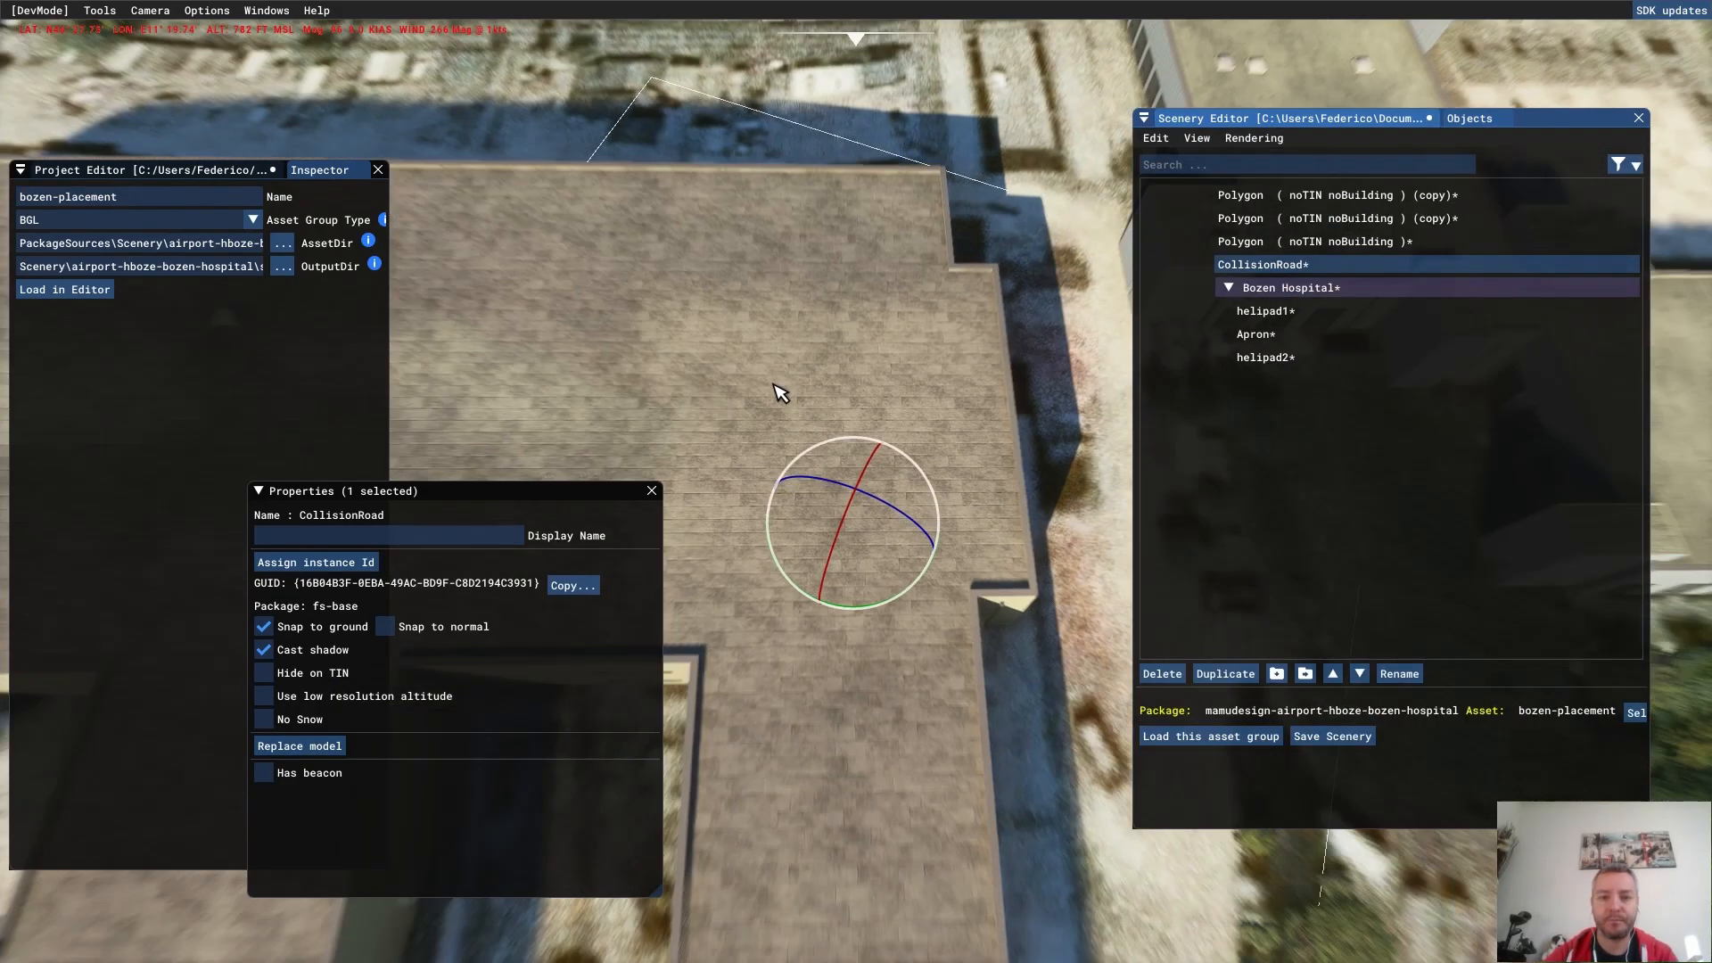
- Turn on the debug display of both mesh collisions and simple shape collisions
scroll(772, 384, down, 3)
right_drag(1030, 234, 970, 506)
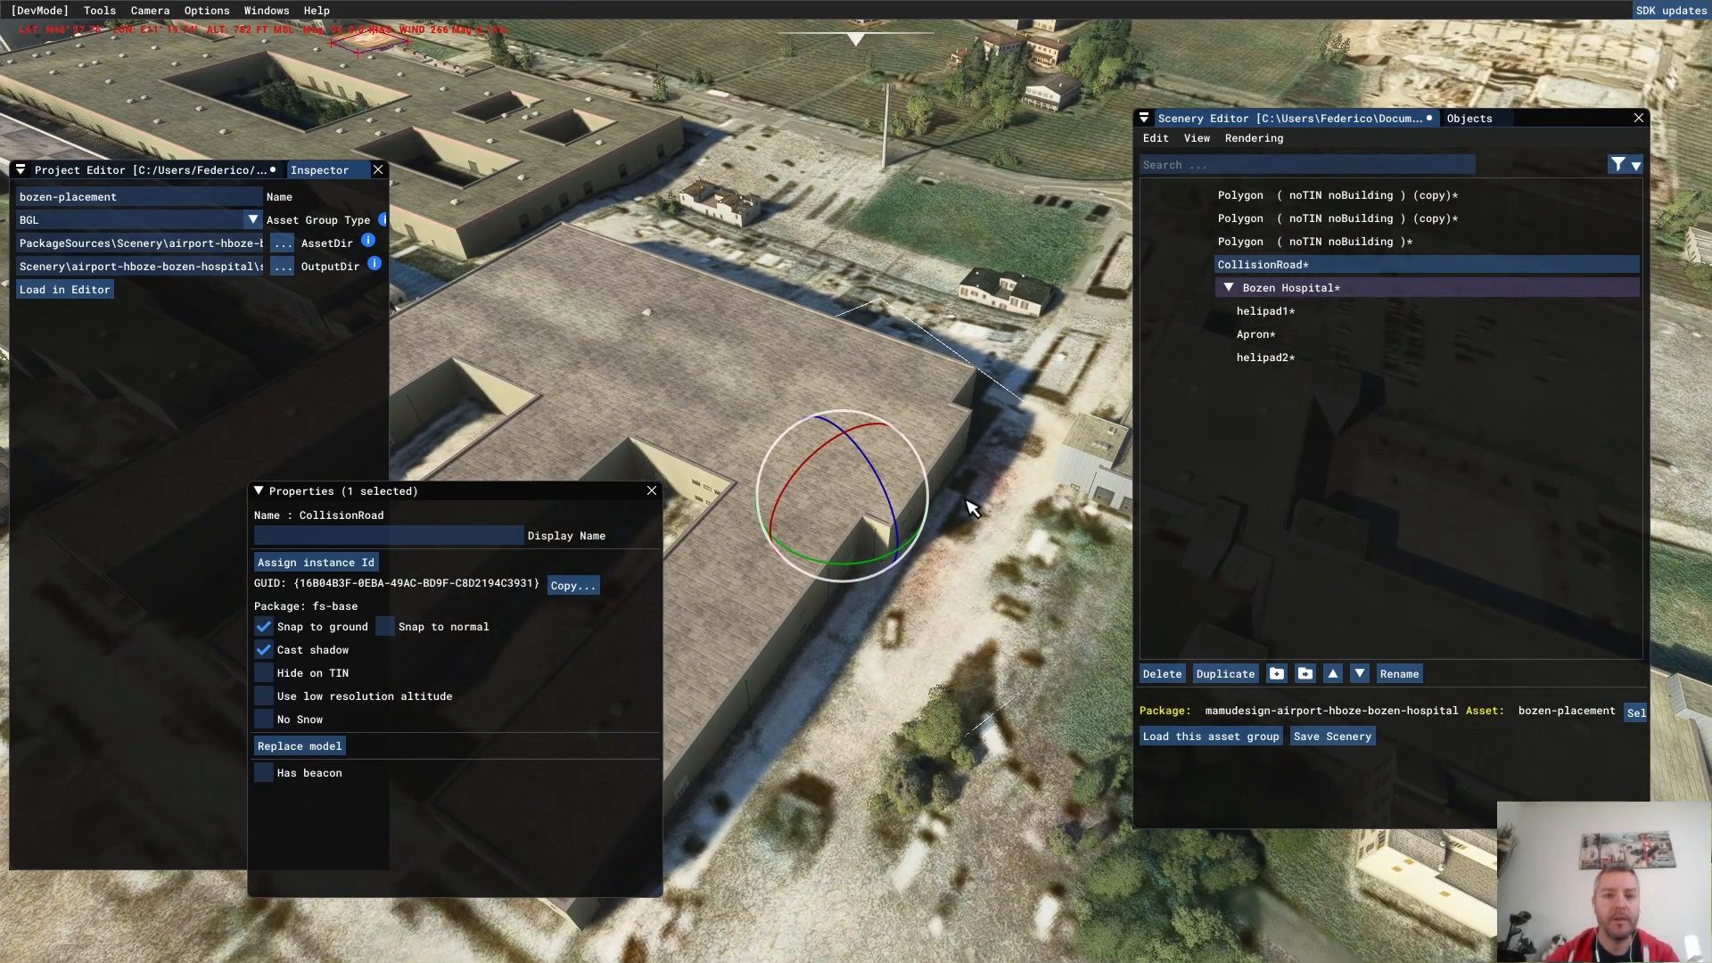
click(207, 11)
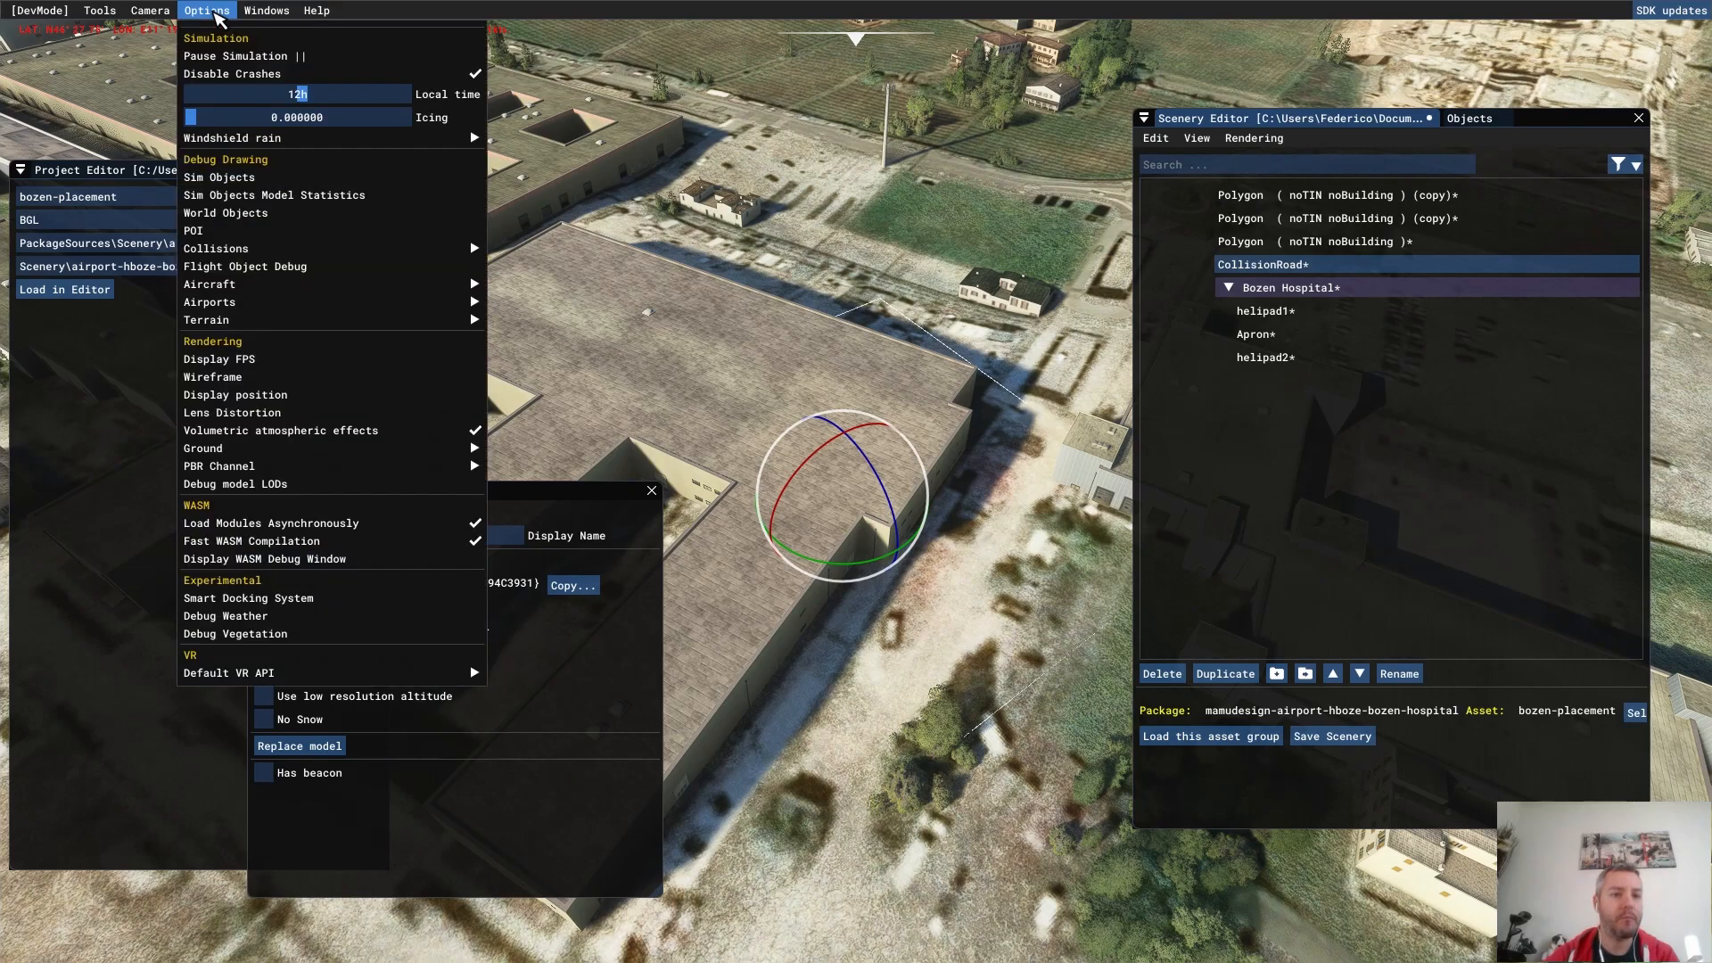
mouse_move(306, 307)
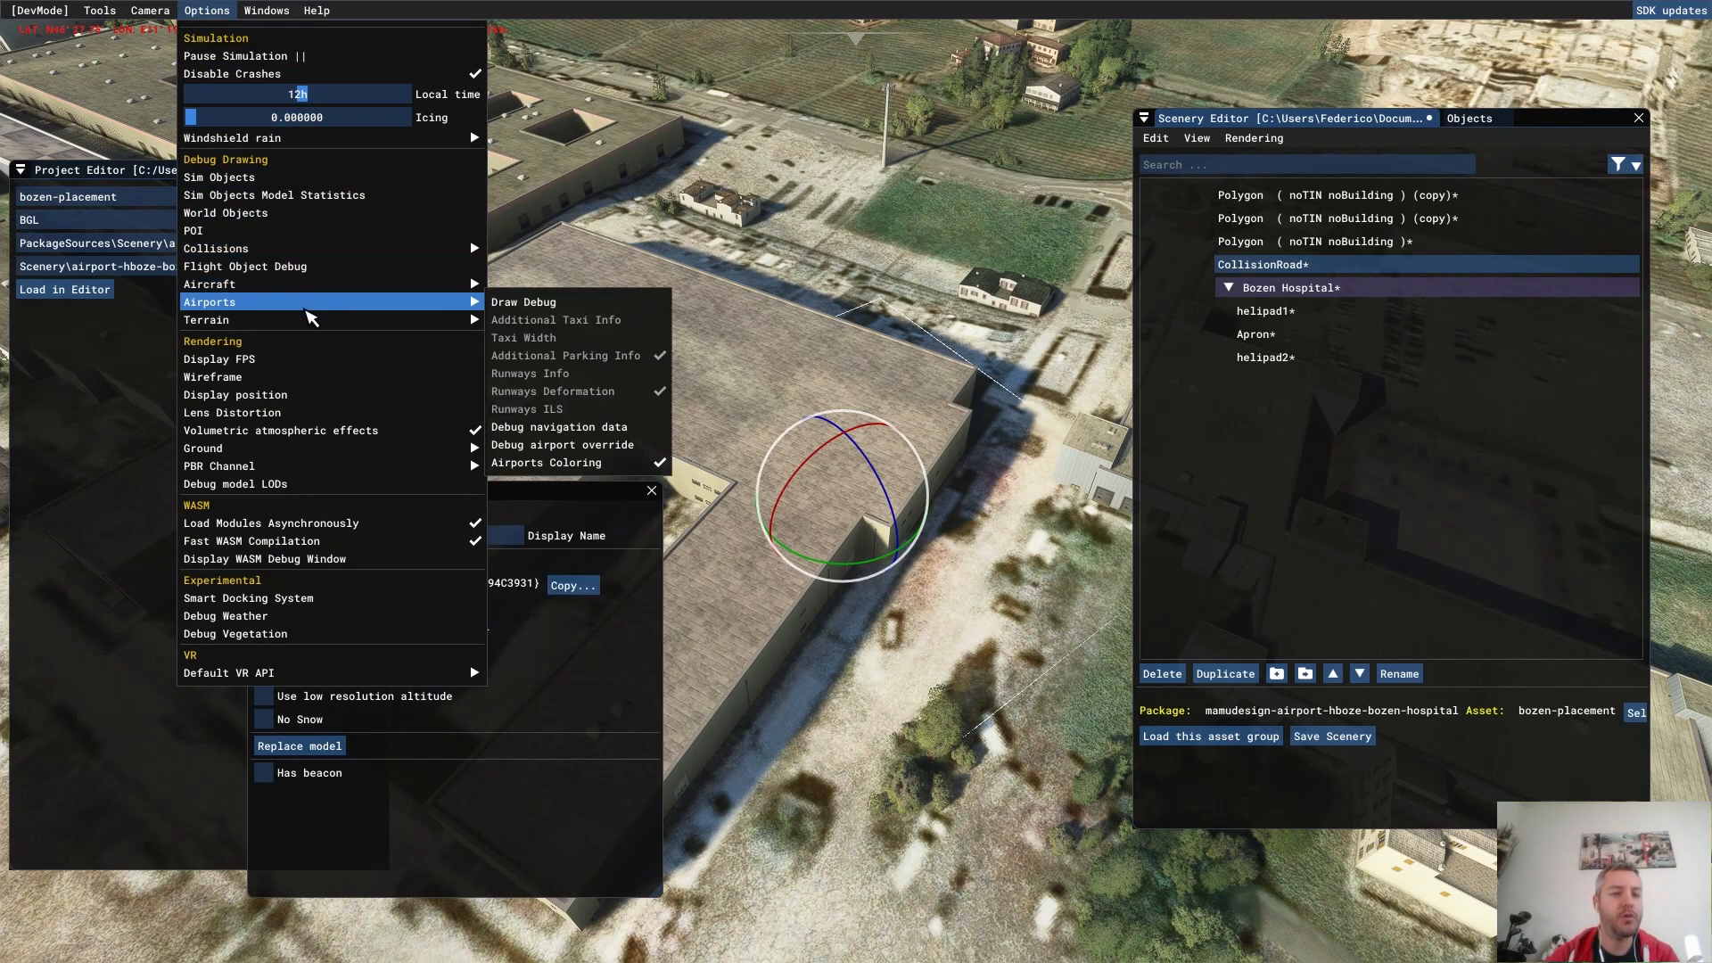
mouse_move(331, 254)
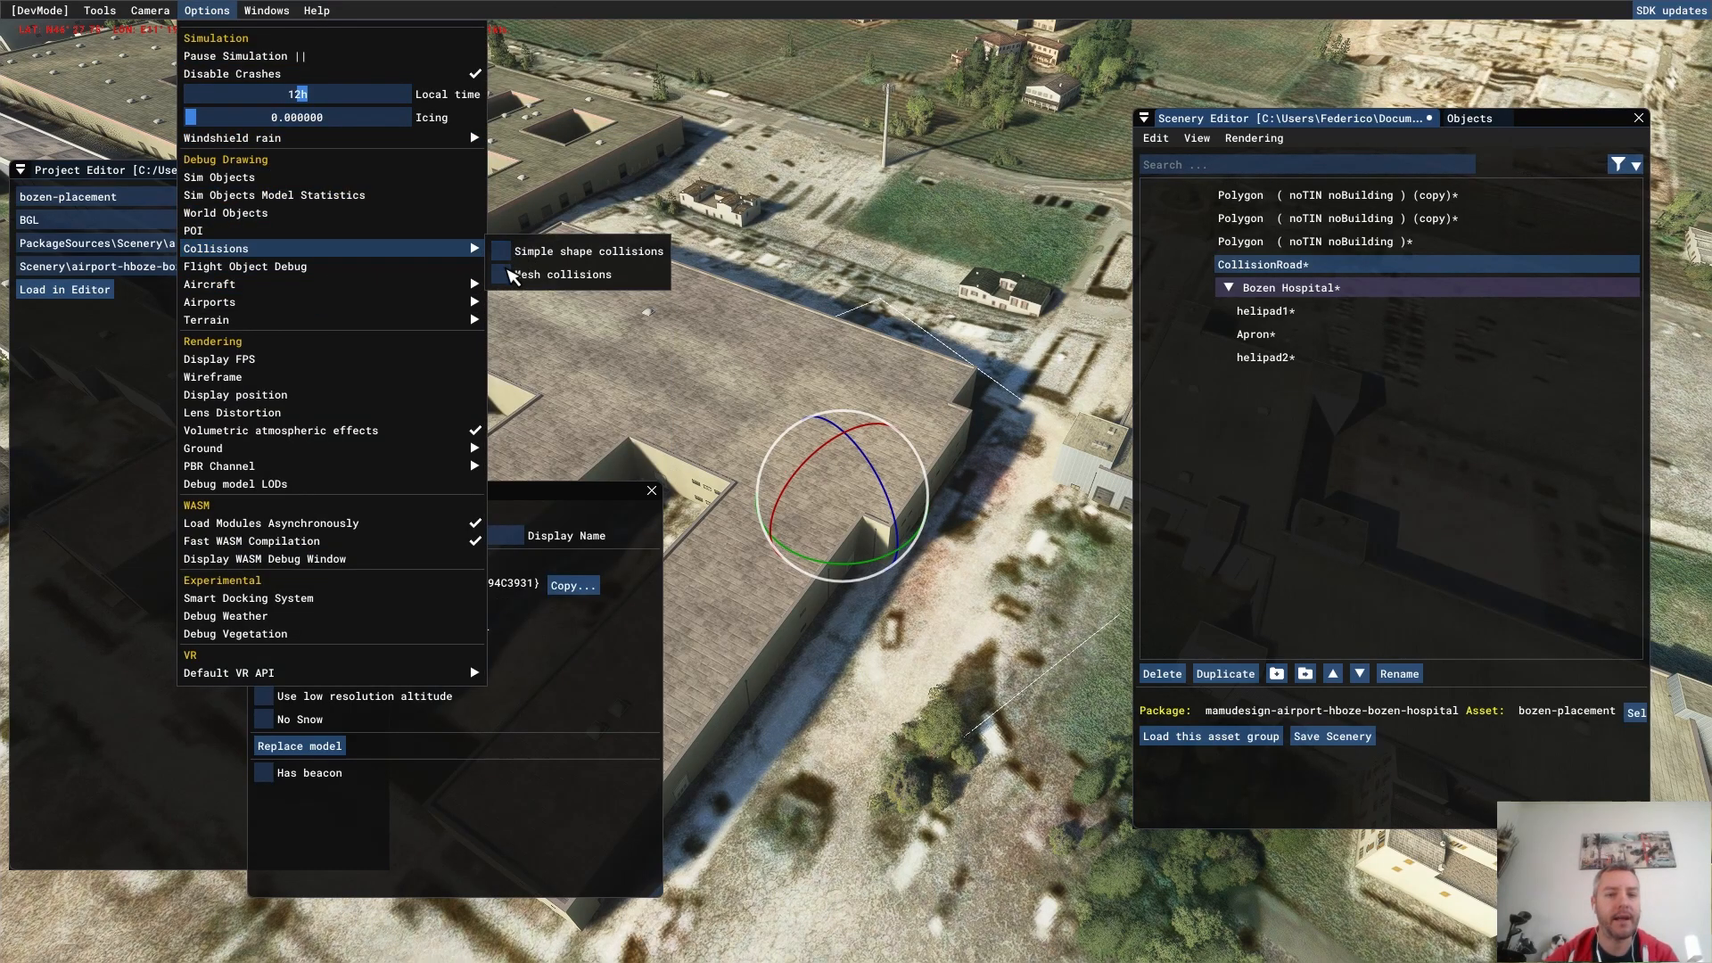
click(513, 274)
click(500, 251)
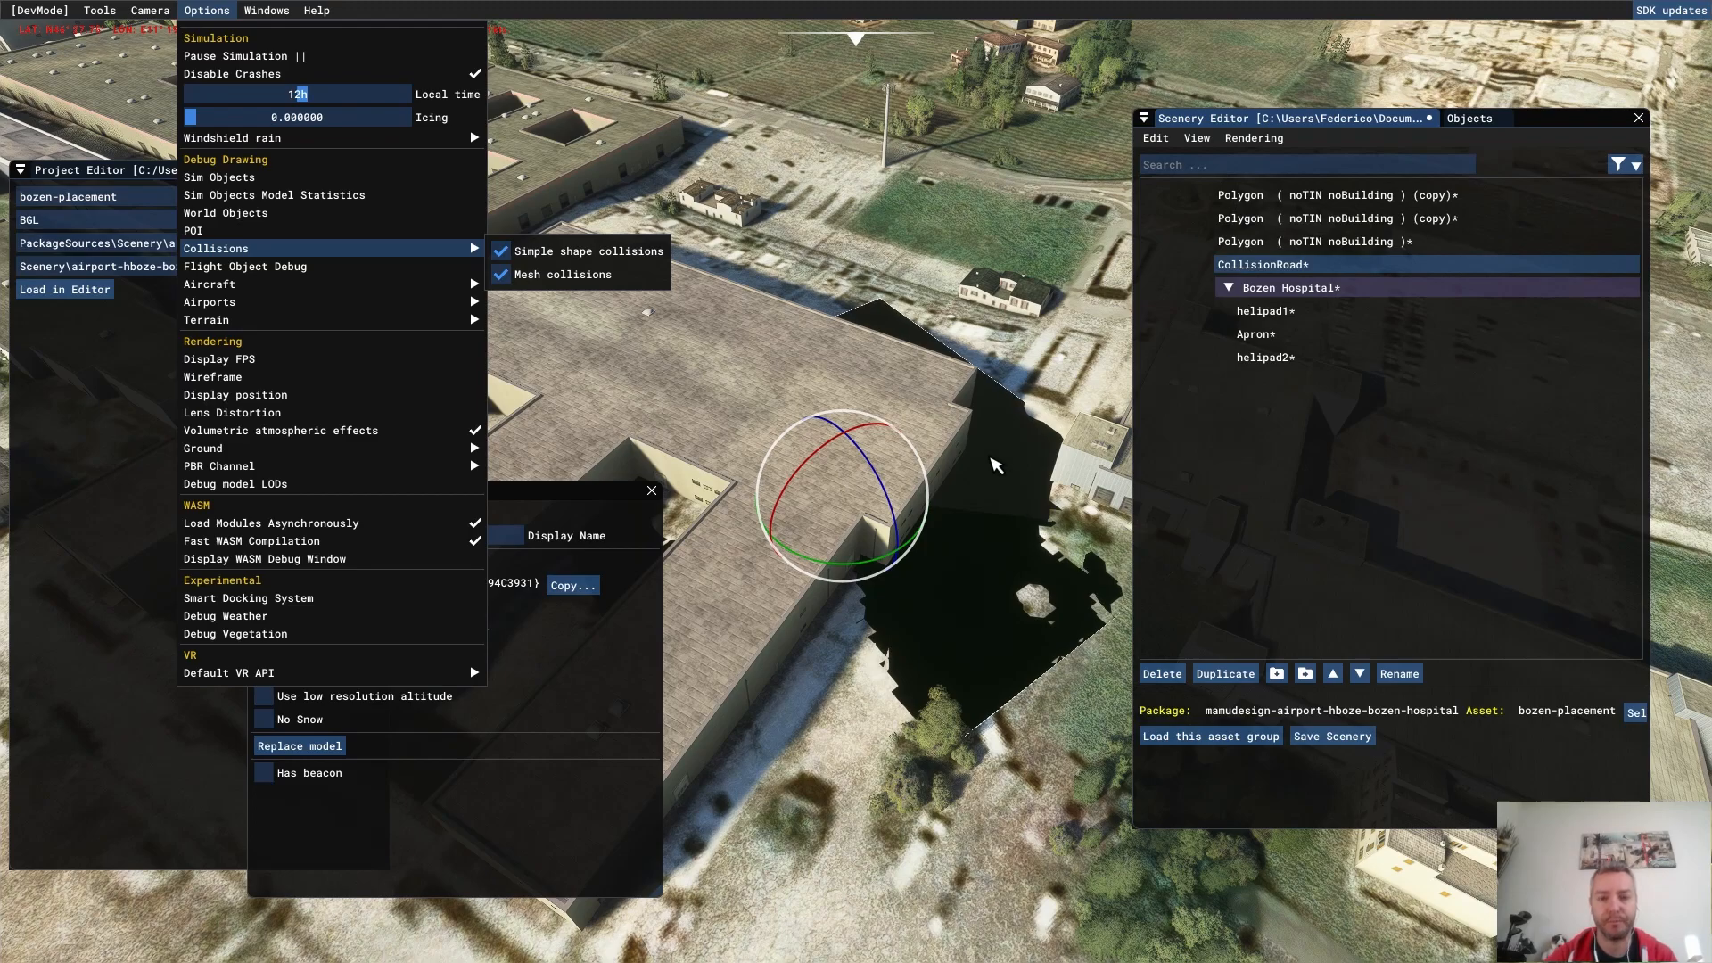
- Shift the CollisionRoad object horizontally so that it lies within the hospital's corner roof area
click(837, 504)
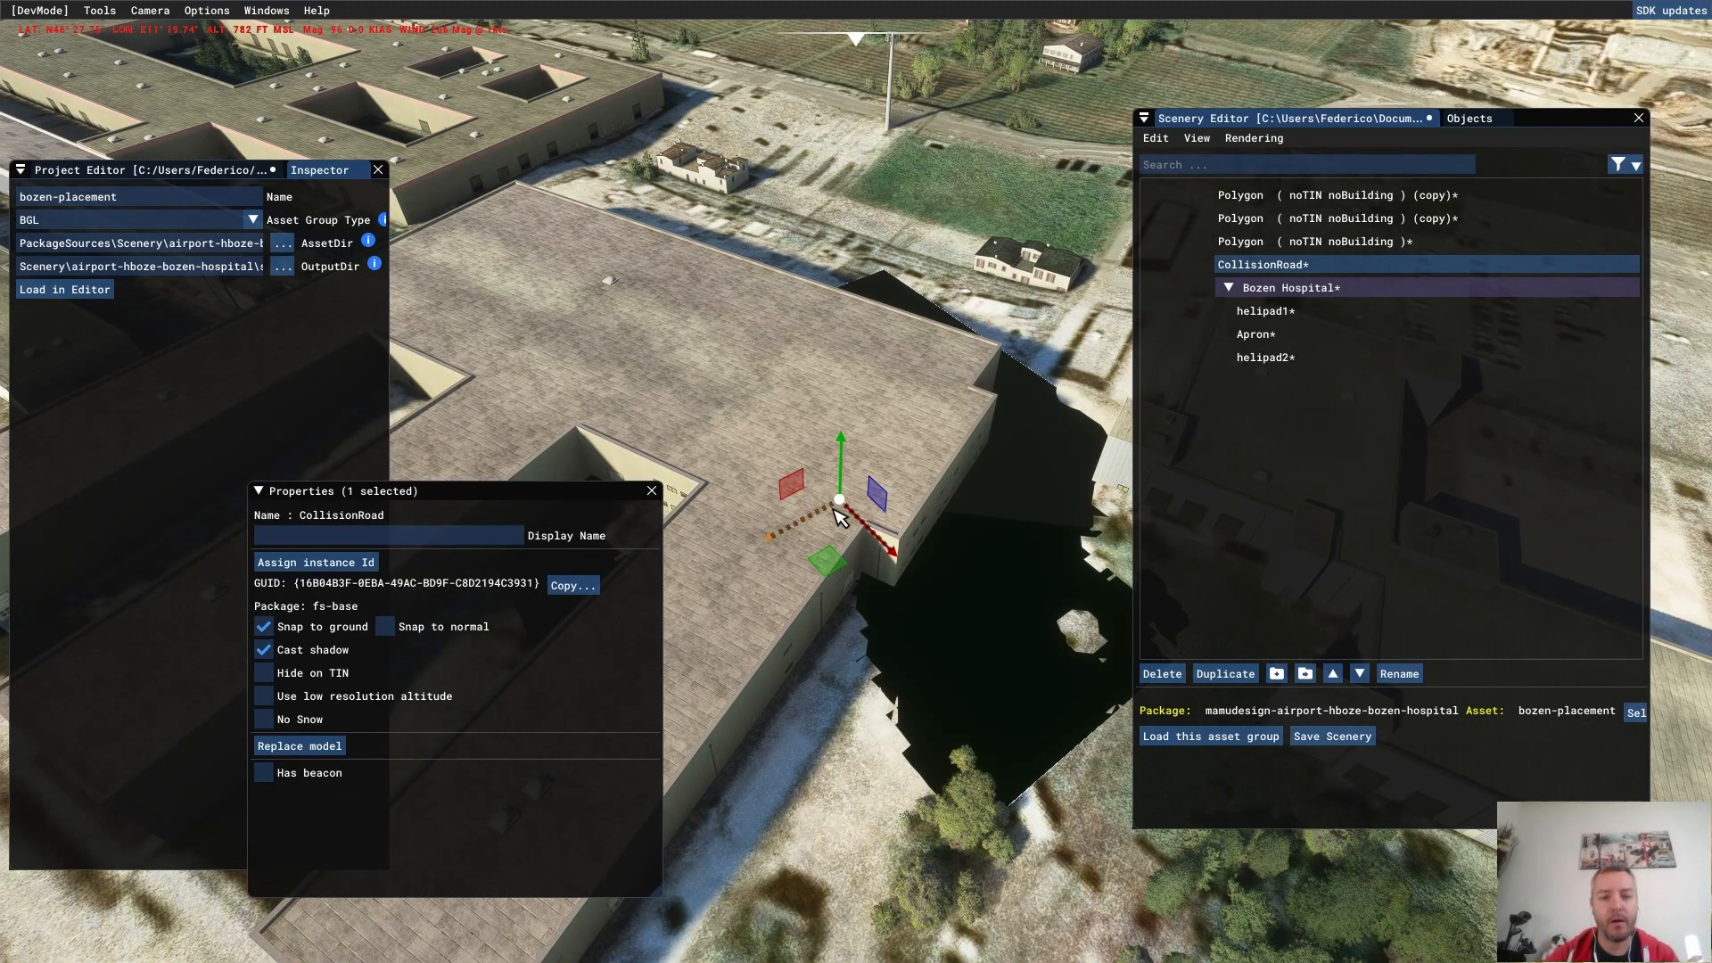
click(838, 508)
click(841, 497)
drag(839, 500, 784, 481)
click(837, 503)
click(840, 505)
drag(854, 570, 863, 510)
click(839, 501)
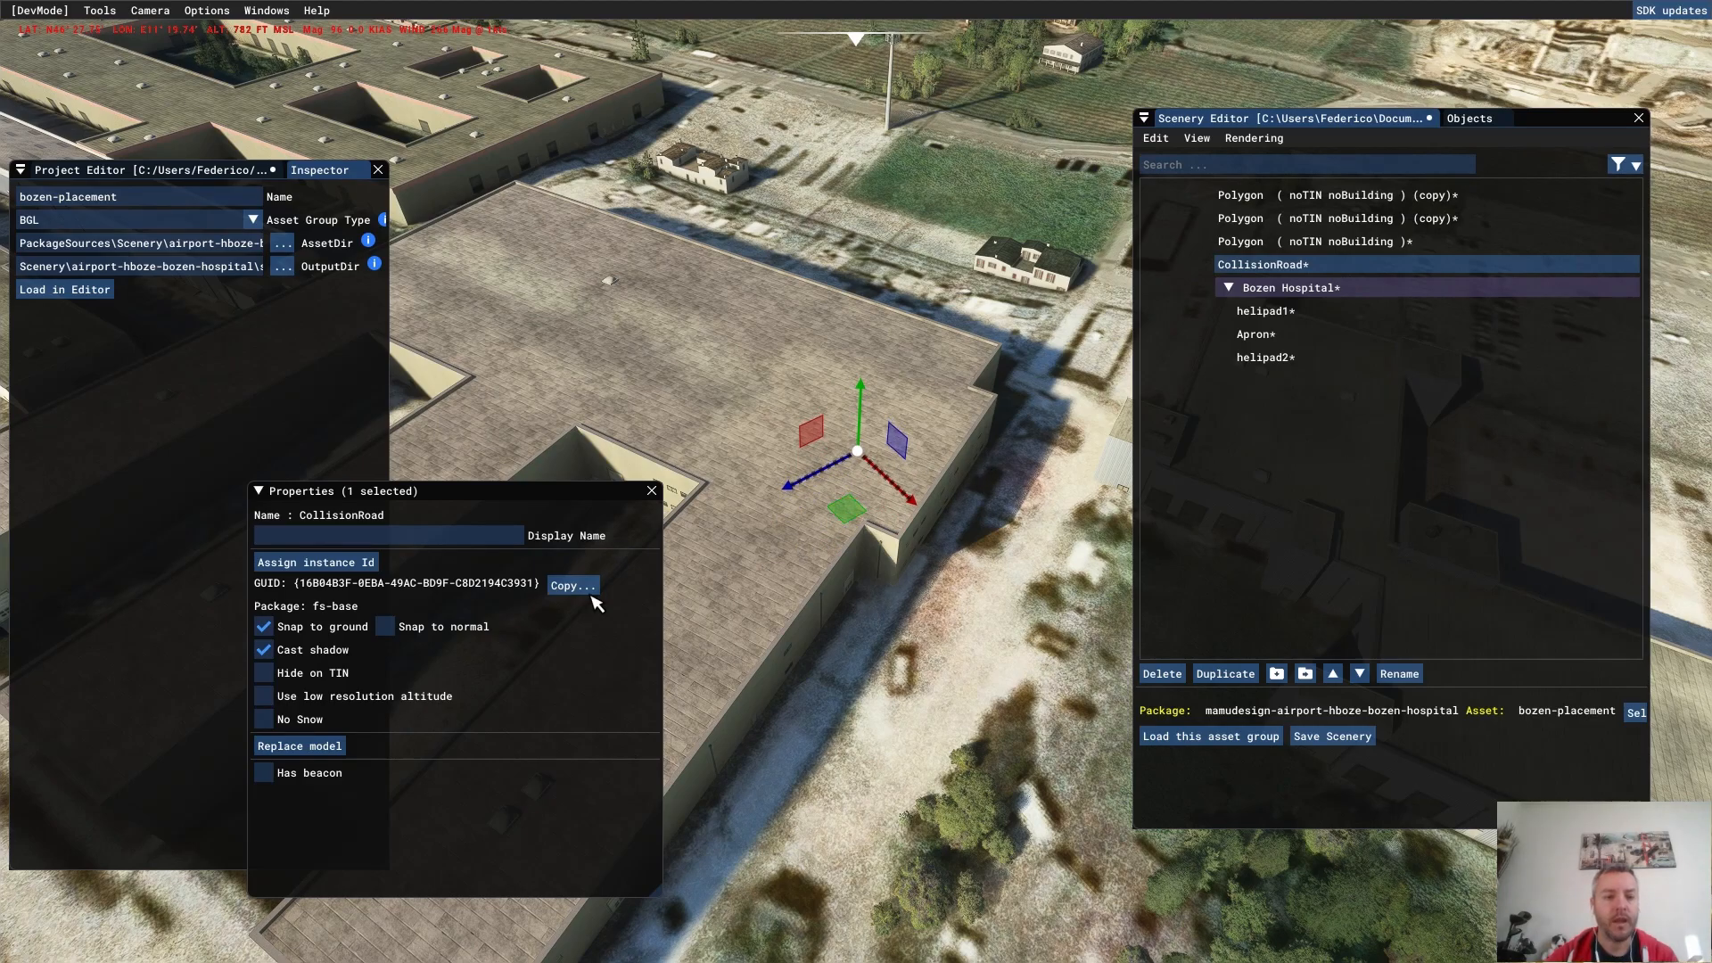
- Release CollisionRoad from ground snapping and raise it to the level of the hospital roof, about 10.07 above ground
click(278, 629)
mouse_move(861, 430)
mouse_down()
mouse_move(864, 373)
mouse_move(860, 415)
mouse_move(845, 401)
mouse_move(862, 405)
mouse_up()
scroll(982, 472, up, 2)
scroll(982, 472, up, 2)
right_drag(986, 294, 981, 808)
drag(837, 382, 837, 391)
scroll(839, 401, down, 2)
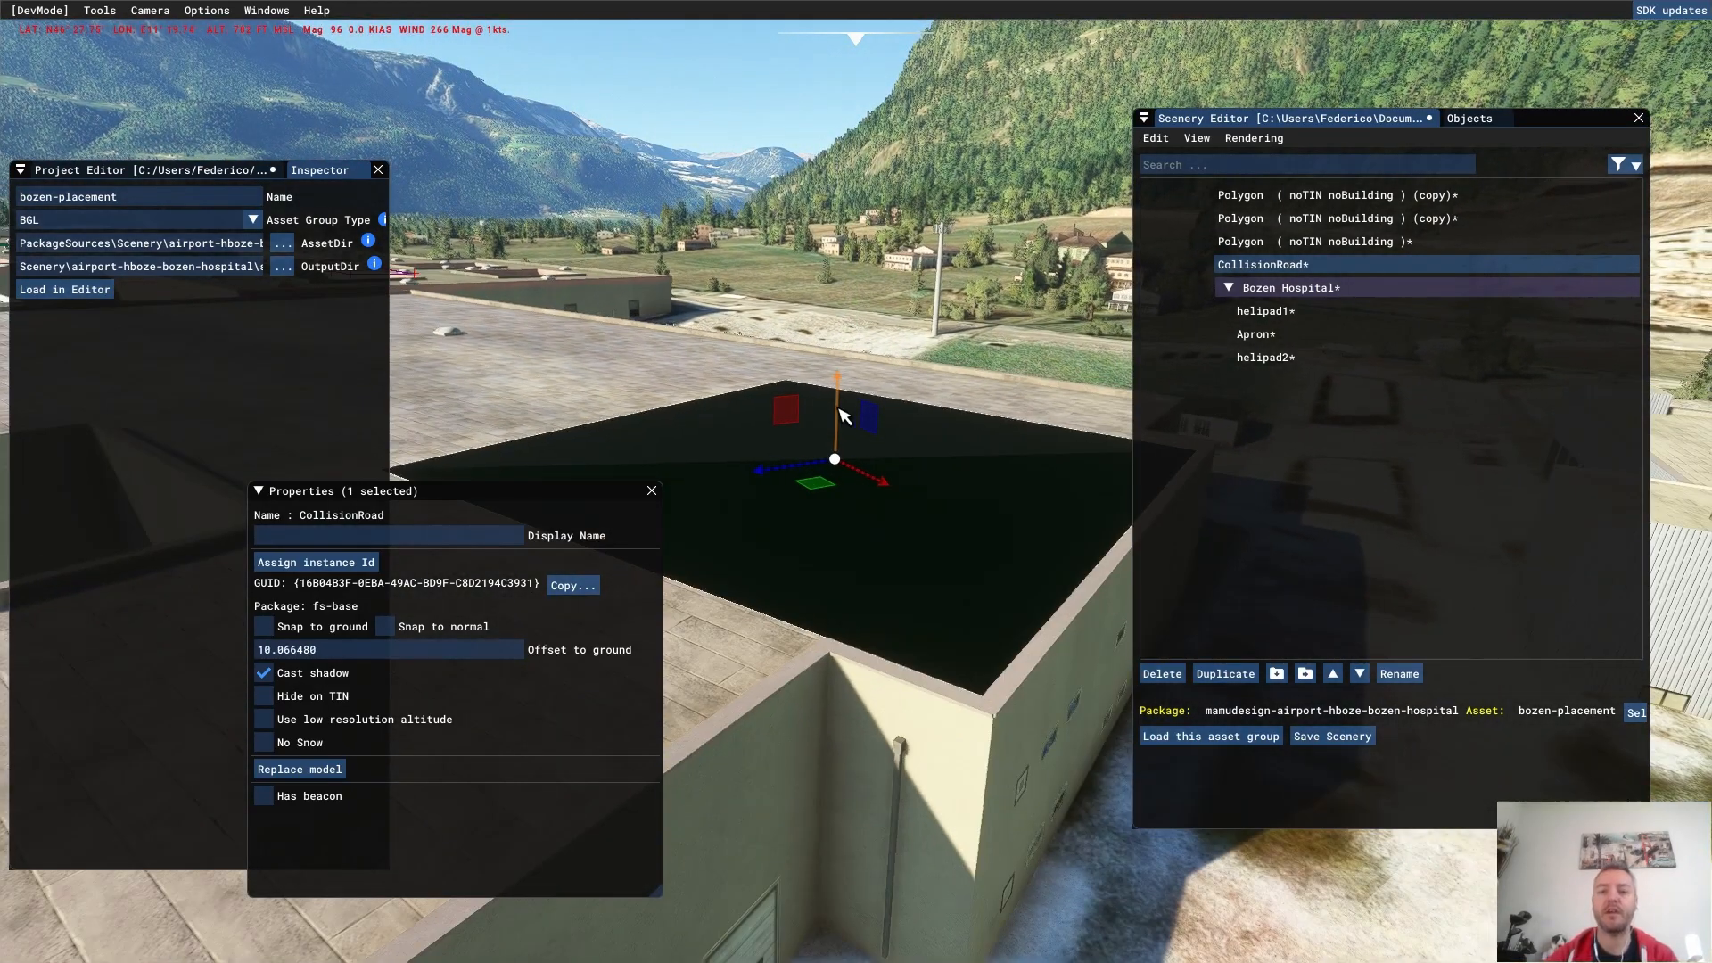
mouse_move(841, 413)
right_down()
mouse_move(849, 387)
mouse_move(858, 404)
right_up()
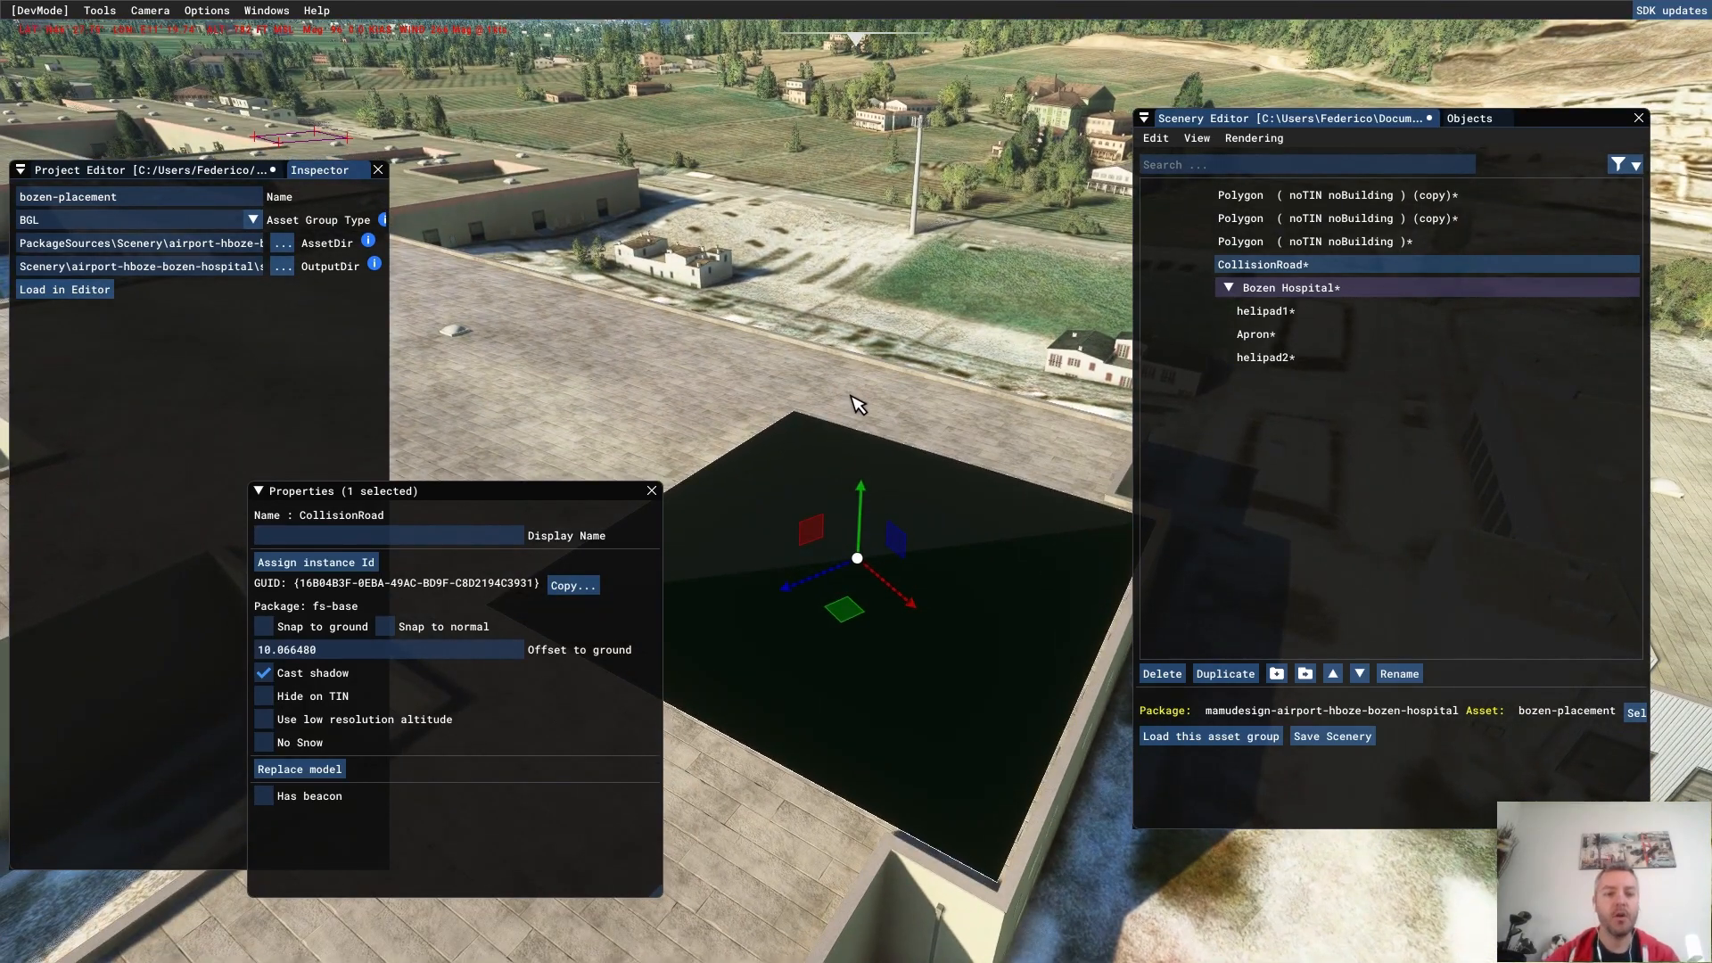
- Turn off the debug display of simple shape and mesh collisions
click(207, 11)
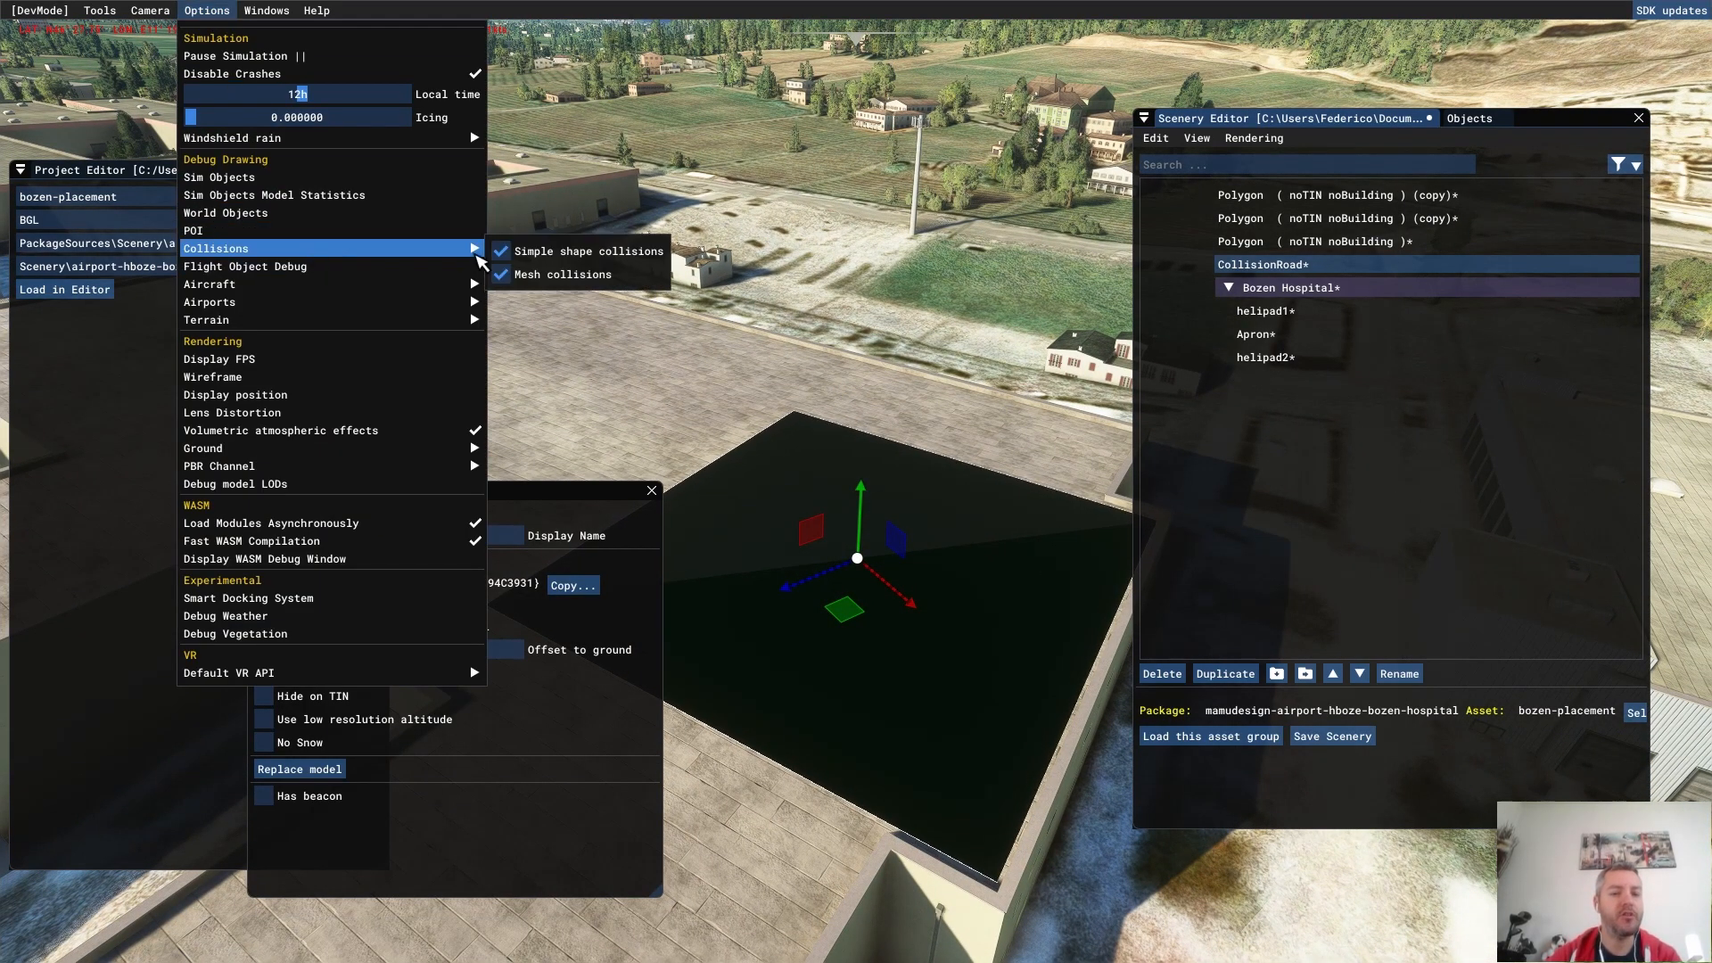
click(505, 253)
click(505, 276)
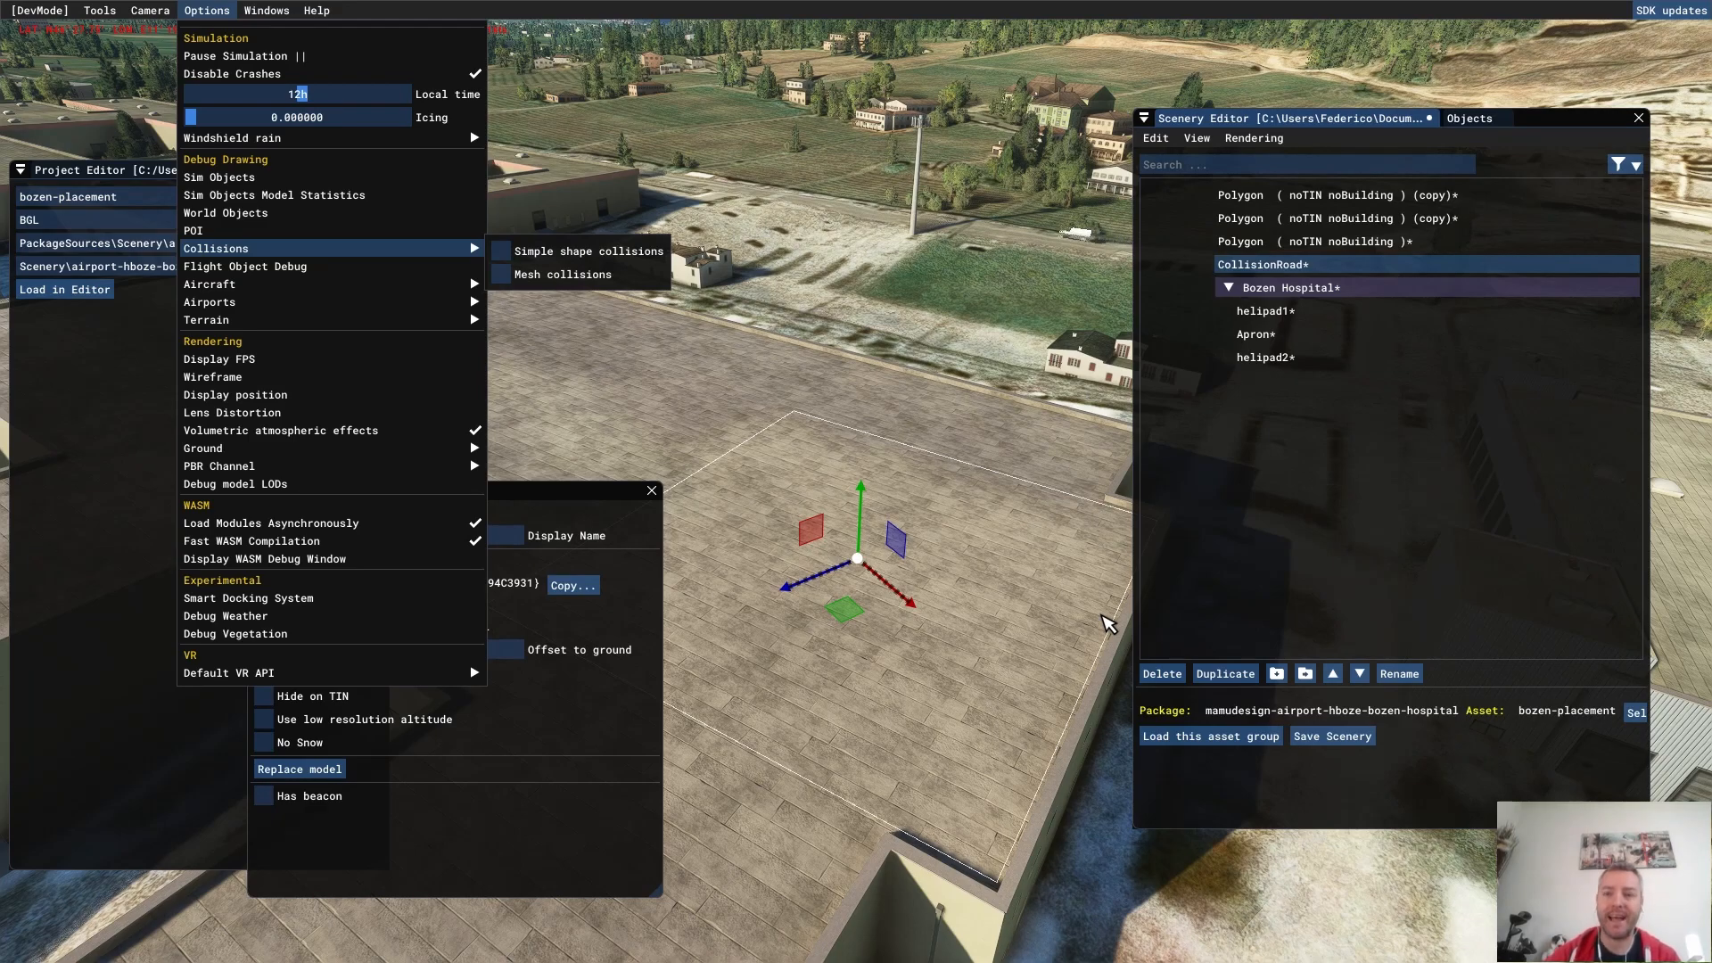
- Add a helipad of type H on the hospital roof, over the collision surface
click(1466, 119)
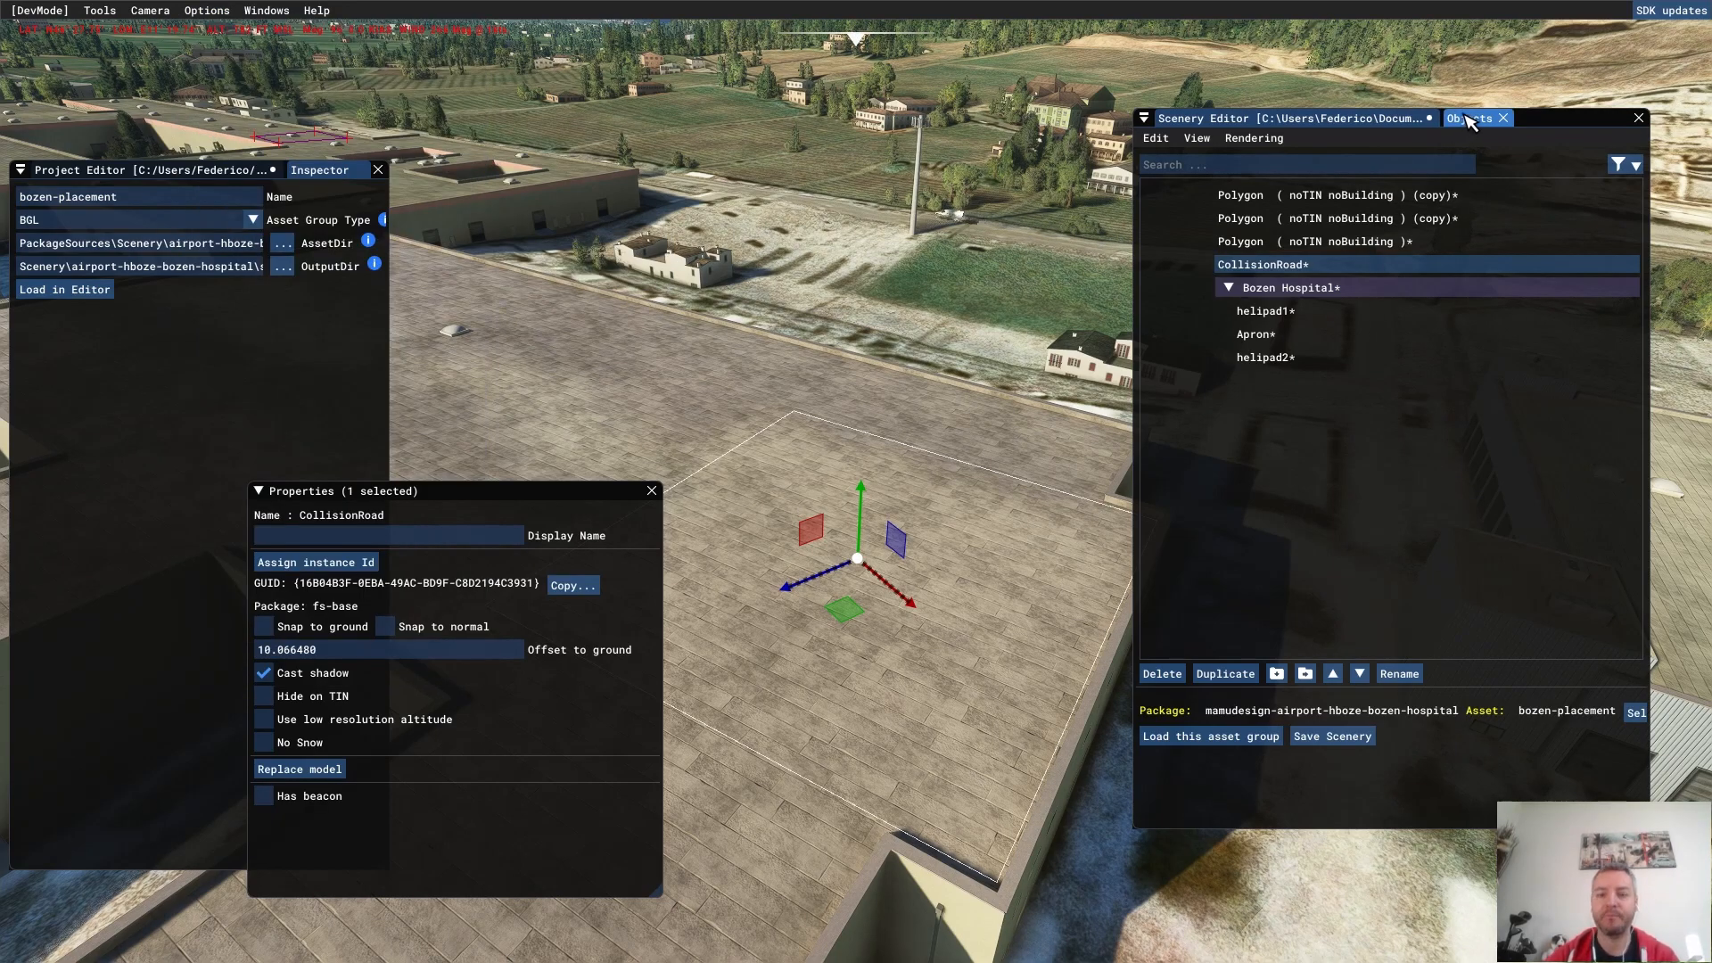
click(1467, 119)
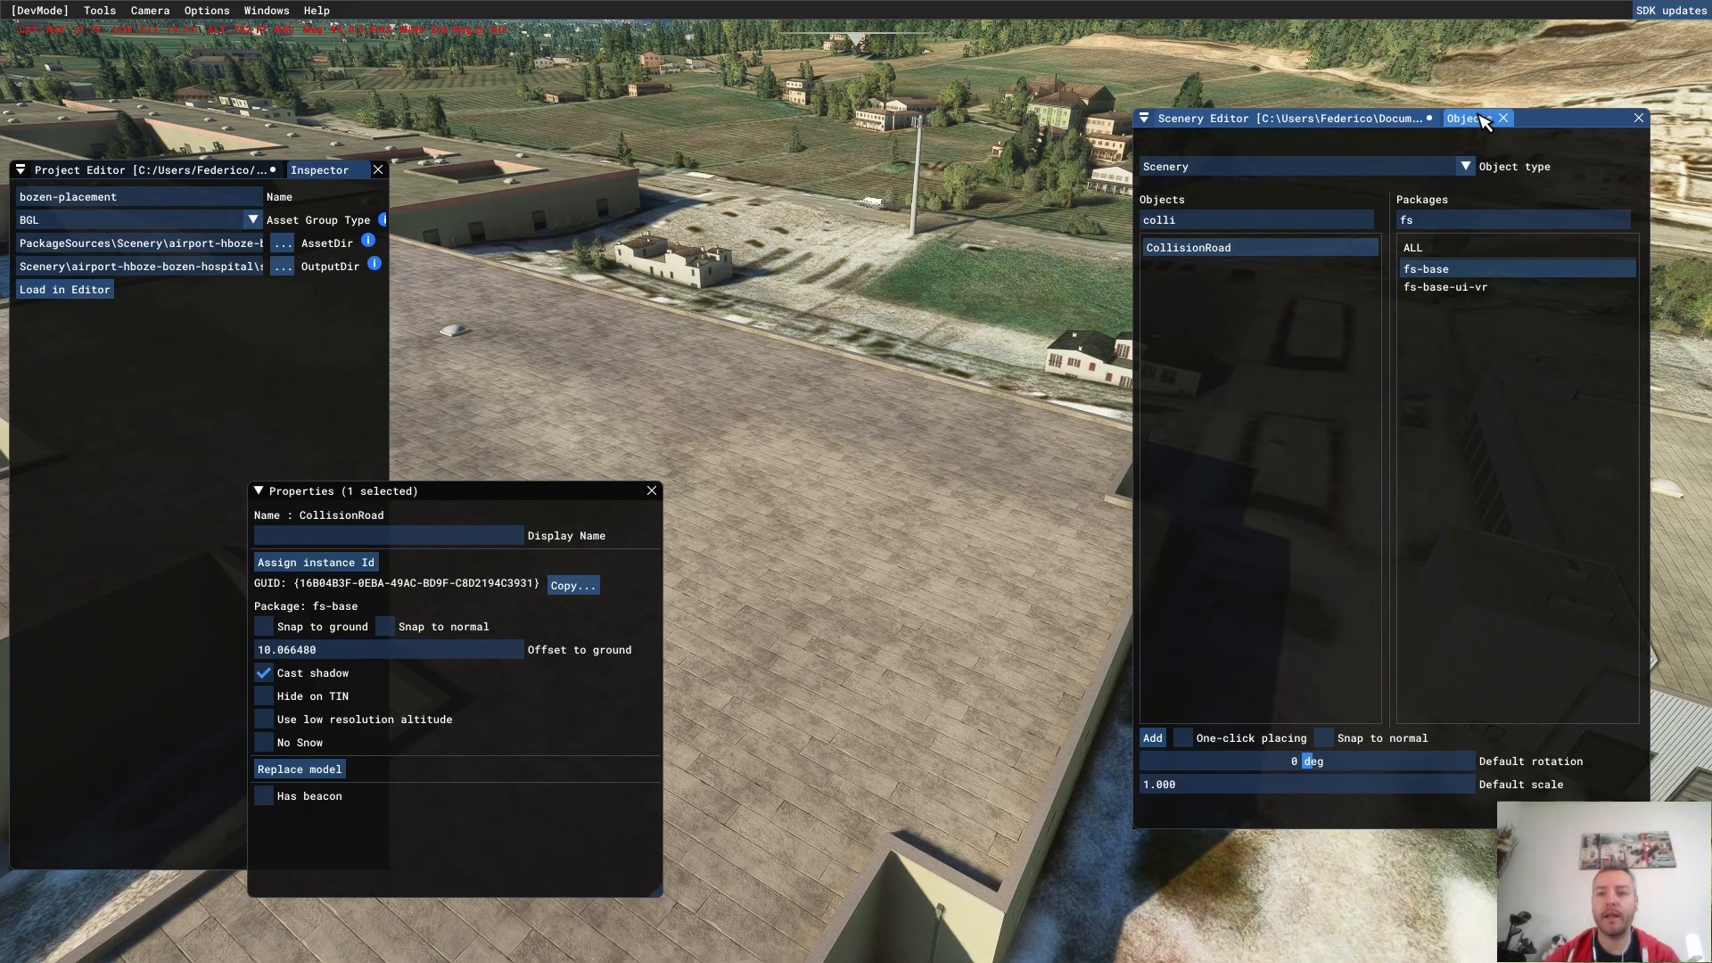
click(1389, 167)
click(1231, 282)
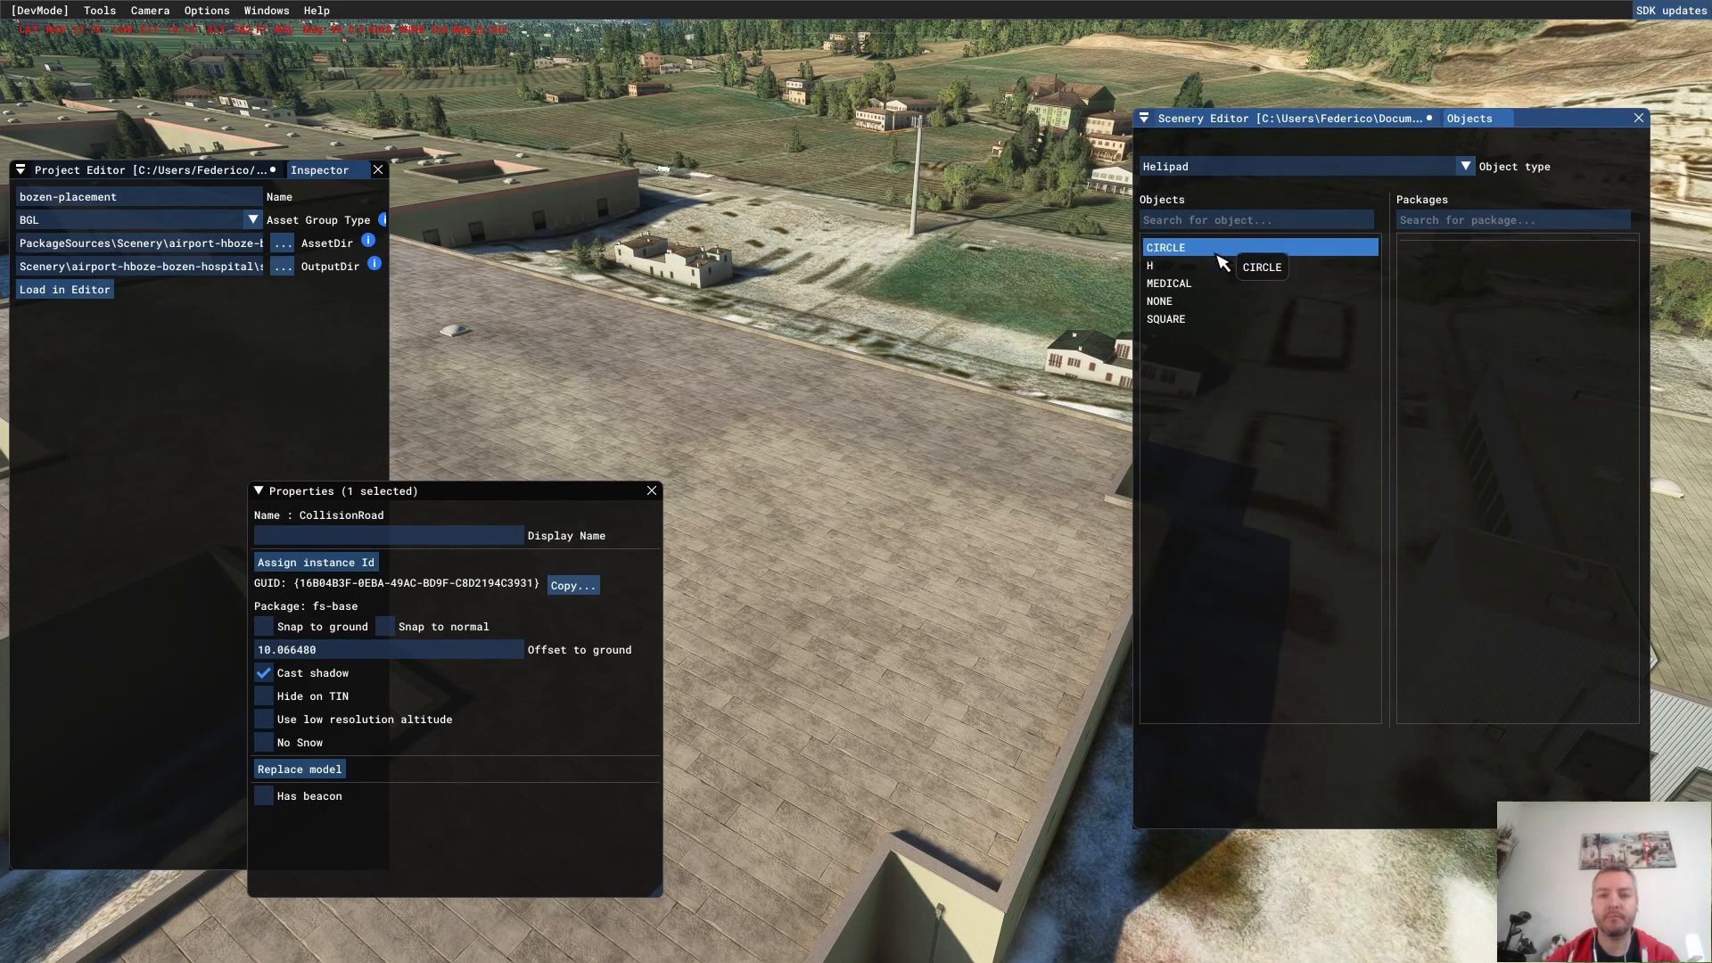
click(1221, 272)
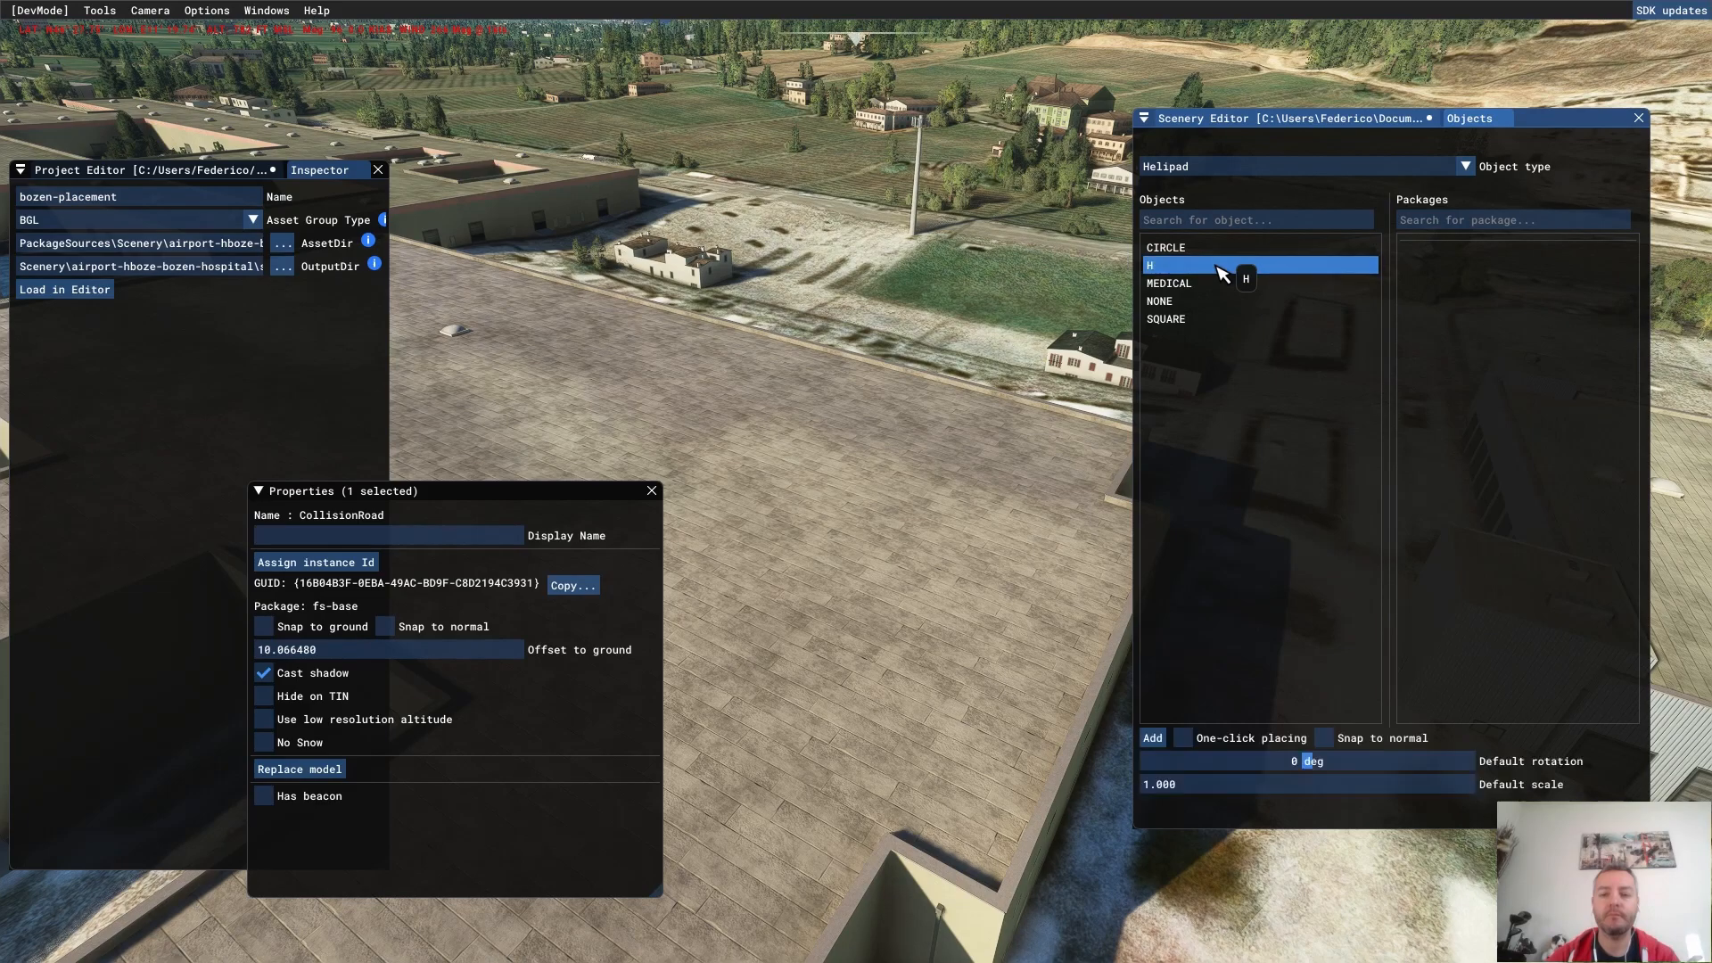
click(1152, 739)
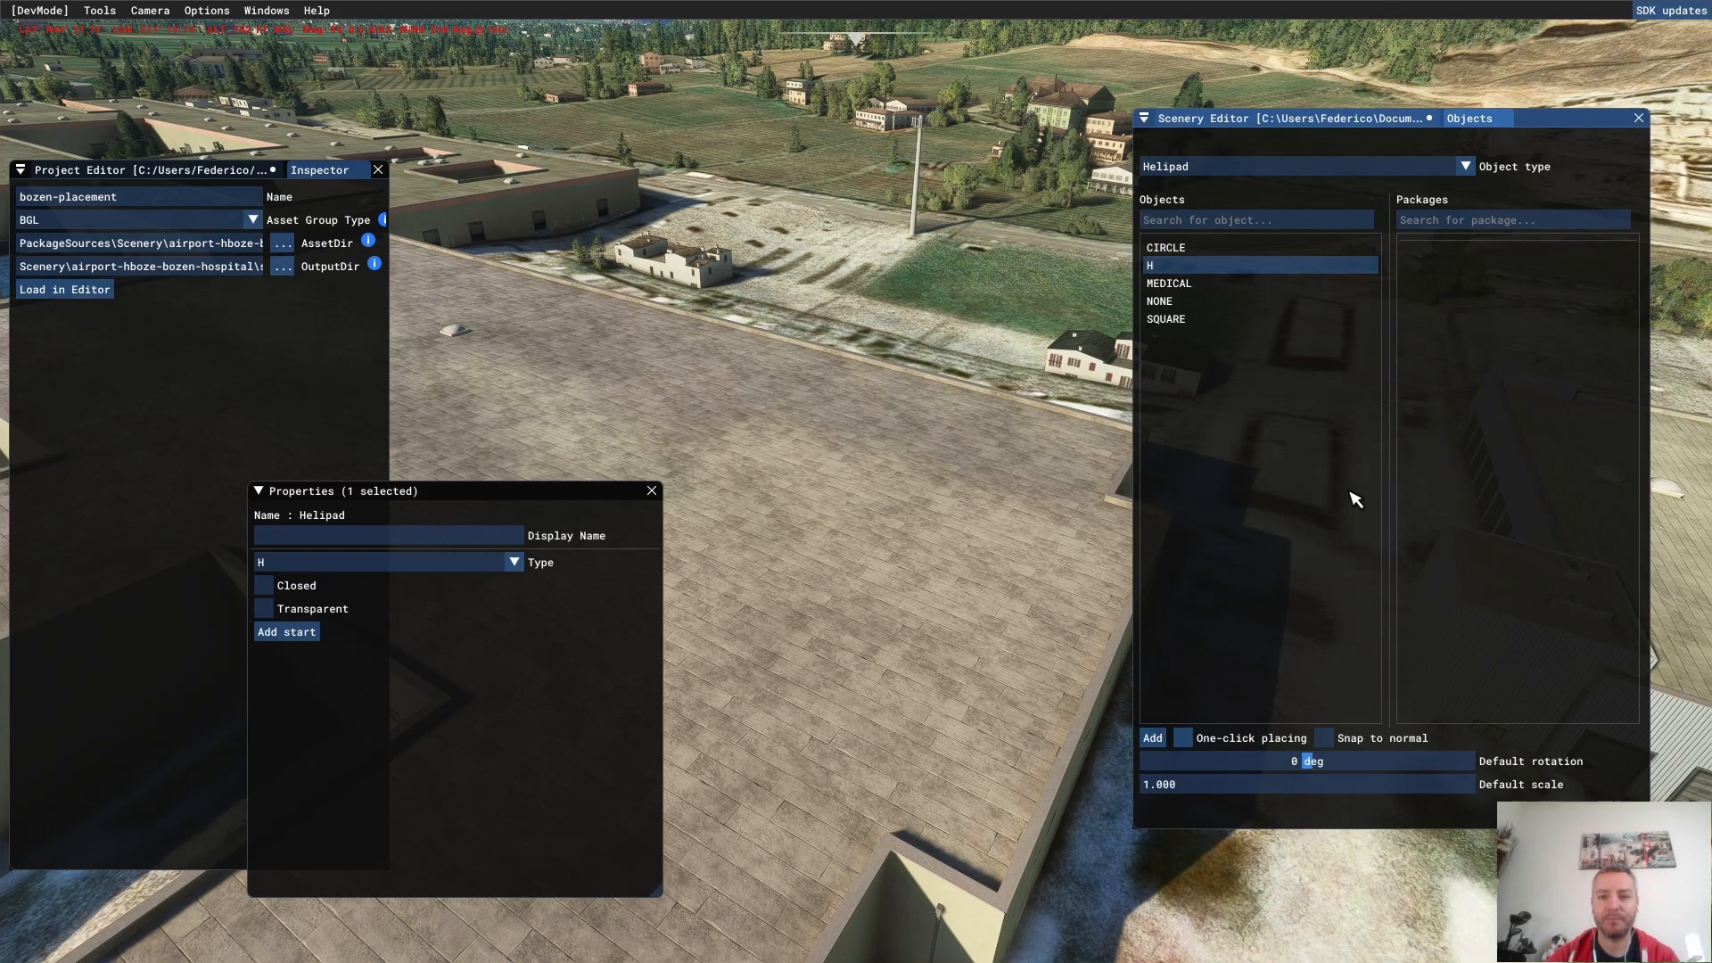
click(1235, 125)
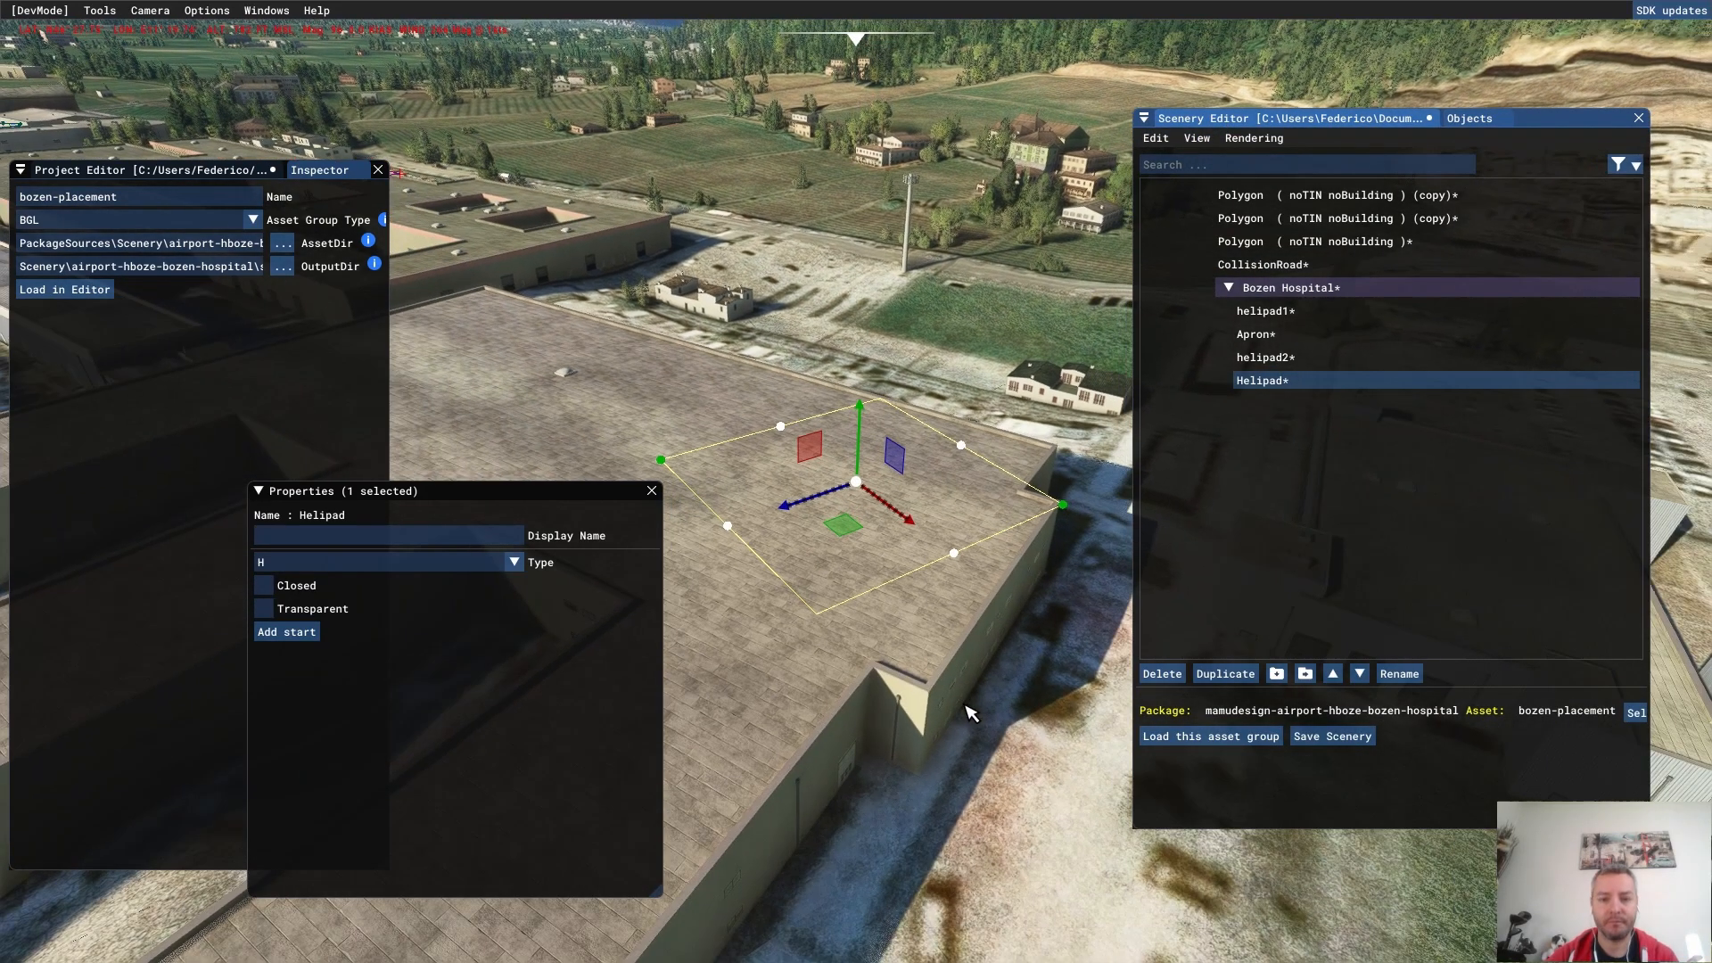
- Rotate the new H helipad so that its edges run parallel to the hospital roof's edges
right_drag(990, 678, 927, 580)
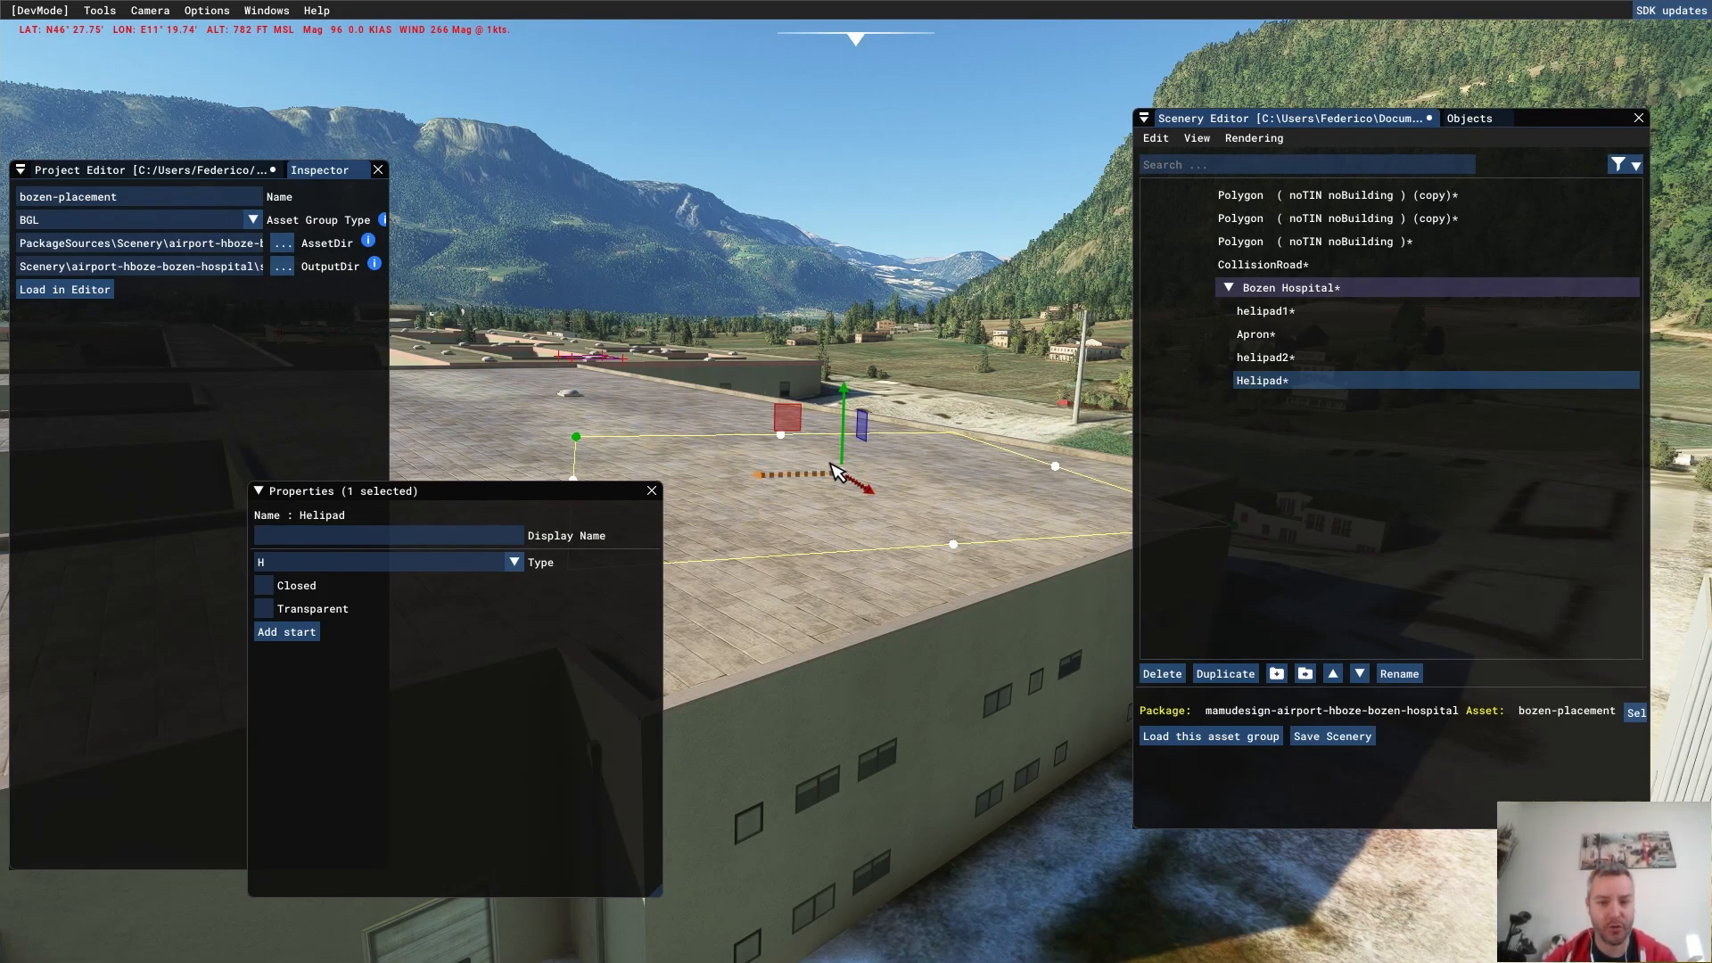
key(a)
key(d)
right_drag(611, 306, 1082, 645)
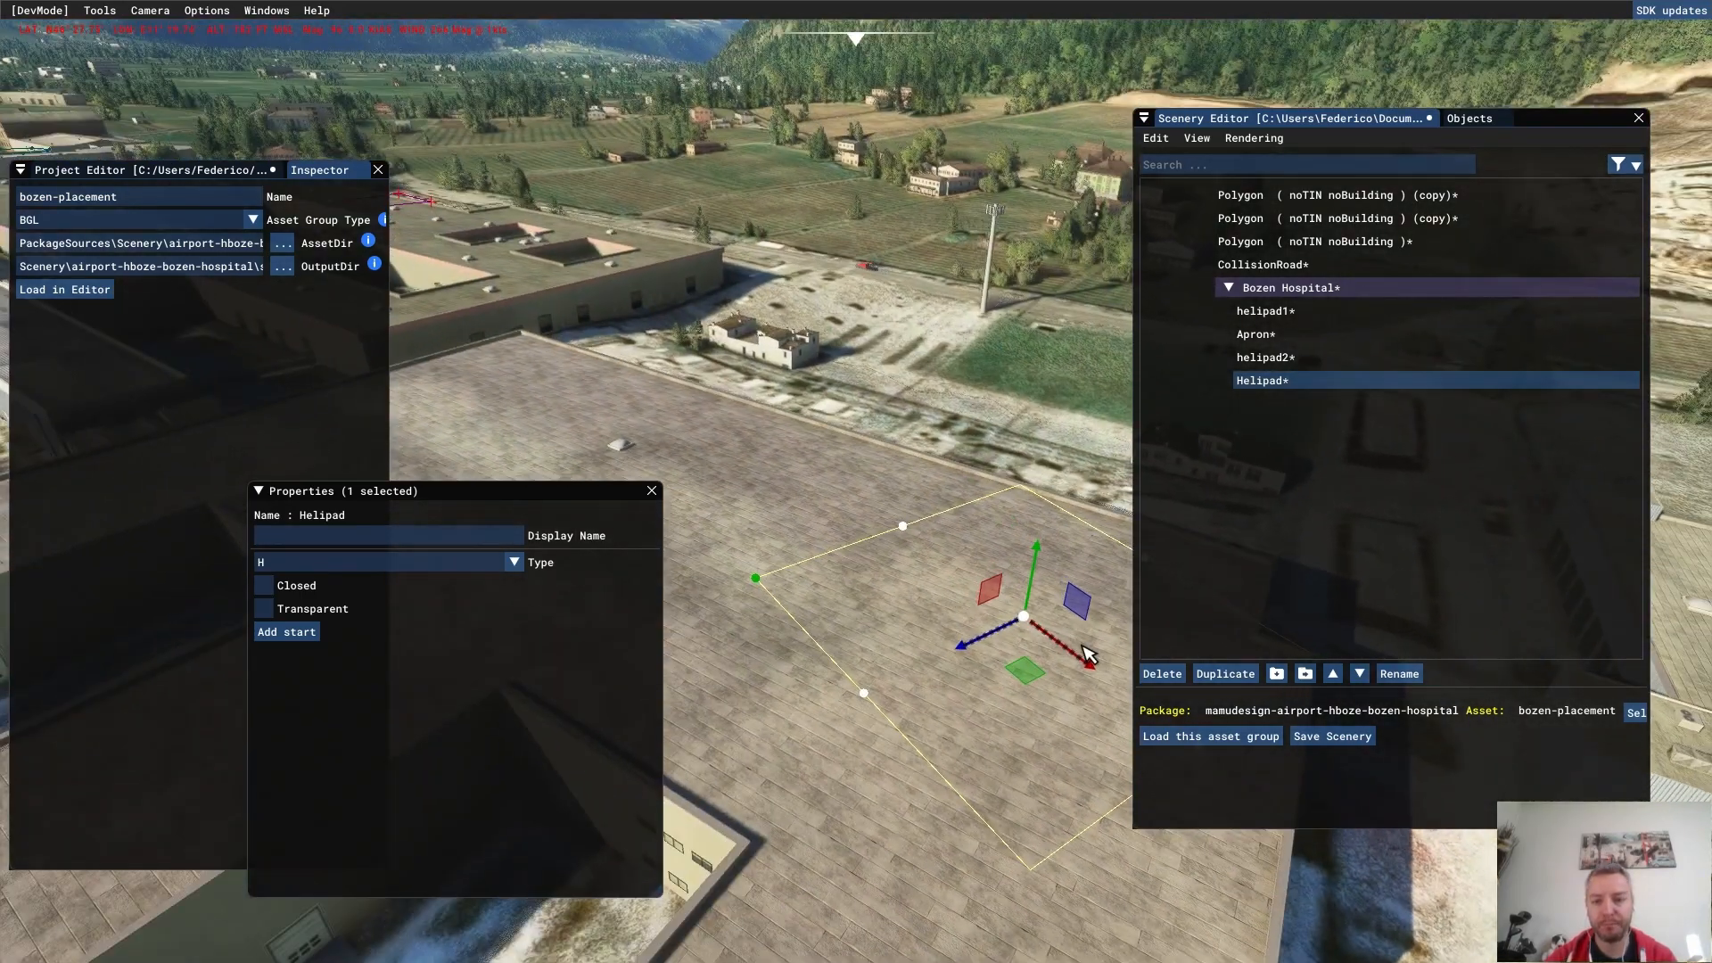
key(r)
drag(1024, 699, 1074, 684)
right_drag(981, 606, 850, 575)
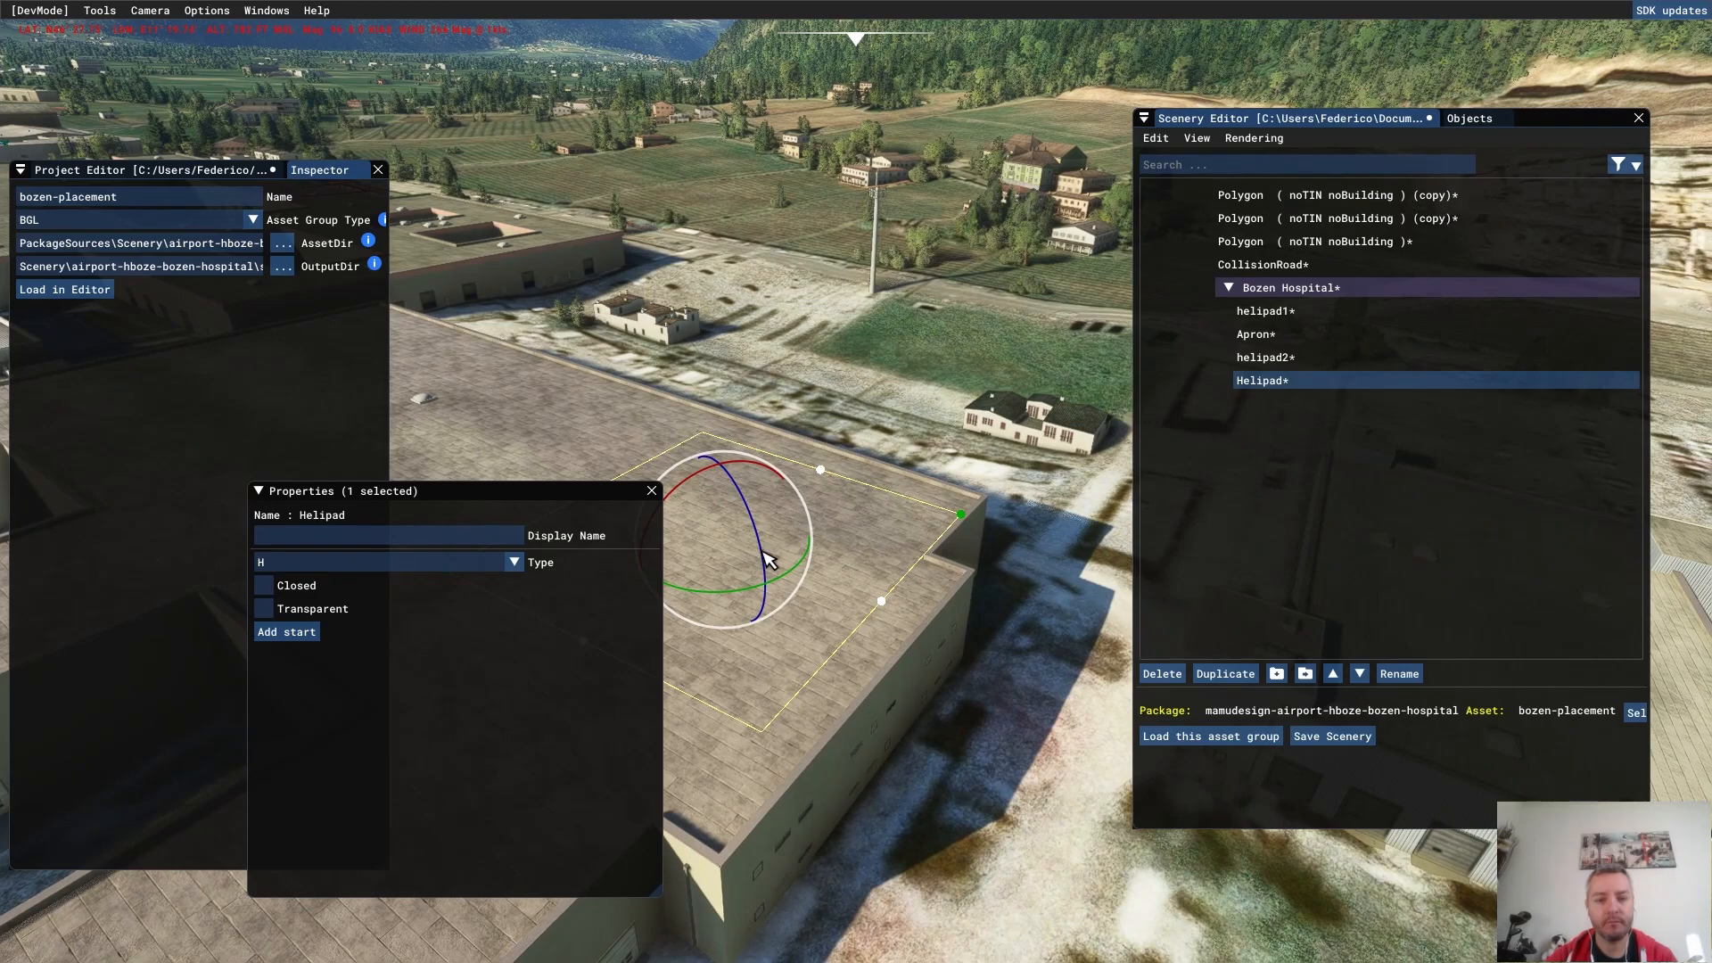
right_drag(757, 546, 848, 497)
- Move the H helipad horizontally into the outer corner of the hospital roof, close to the parapet
key(t)
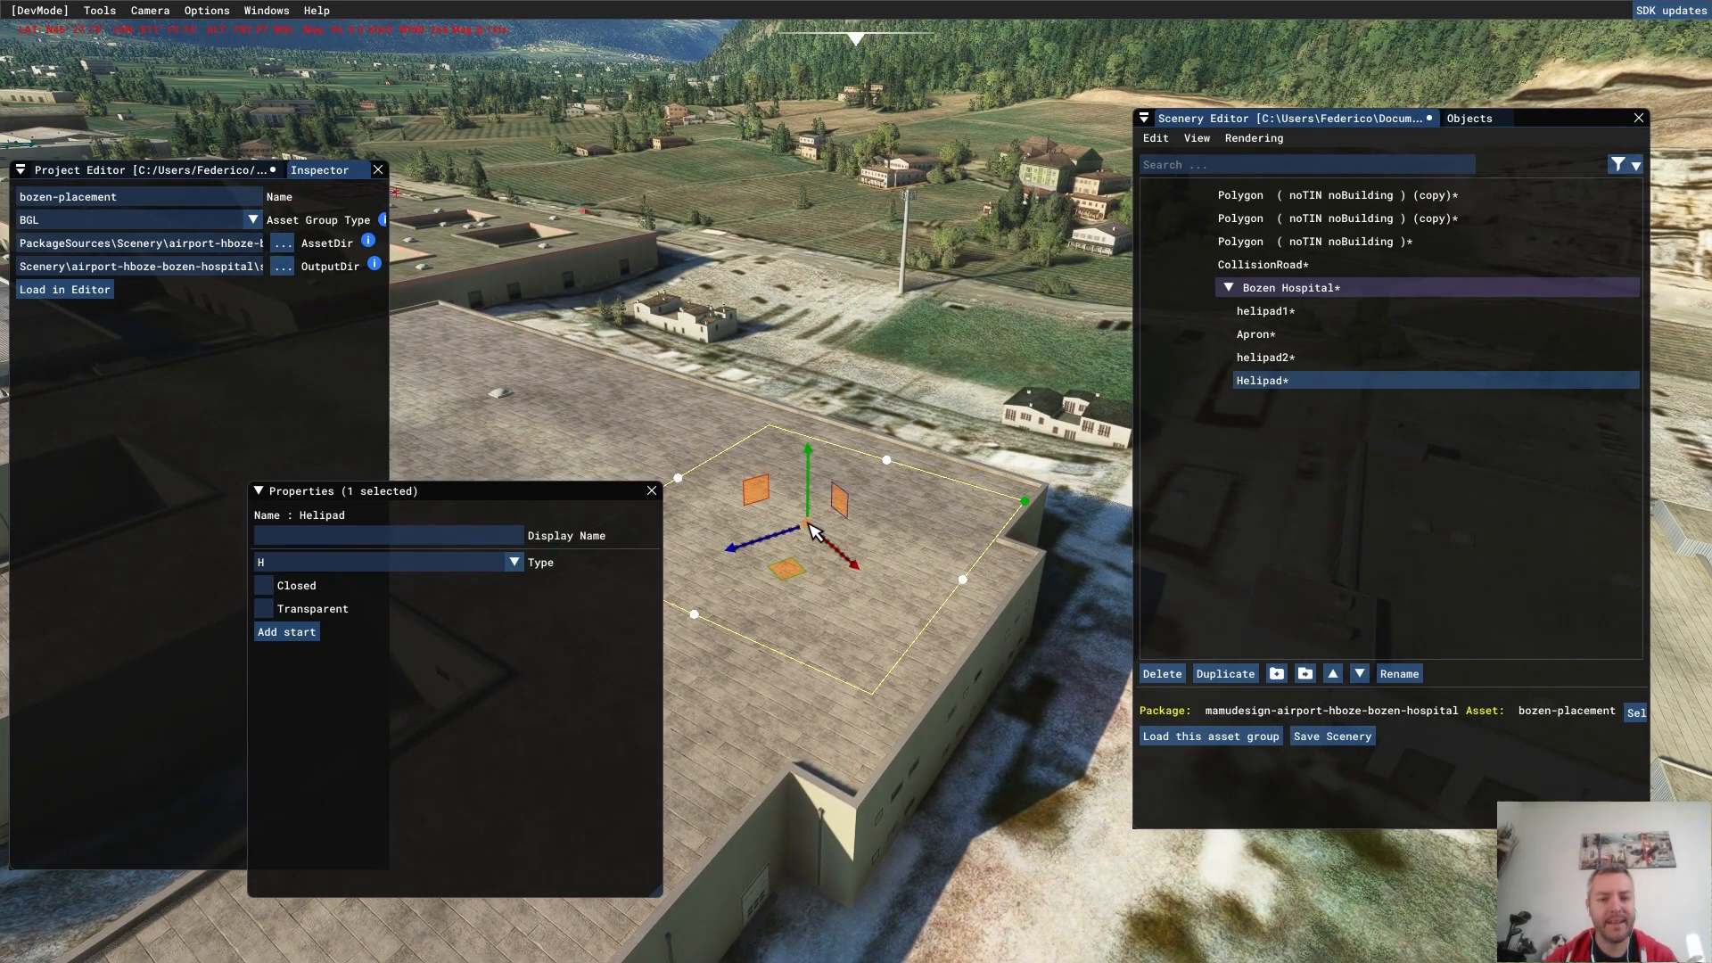
drag(800, 575, 791, 629)
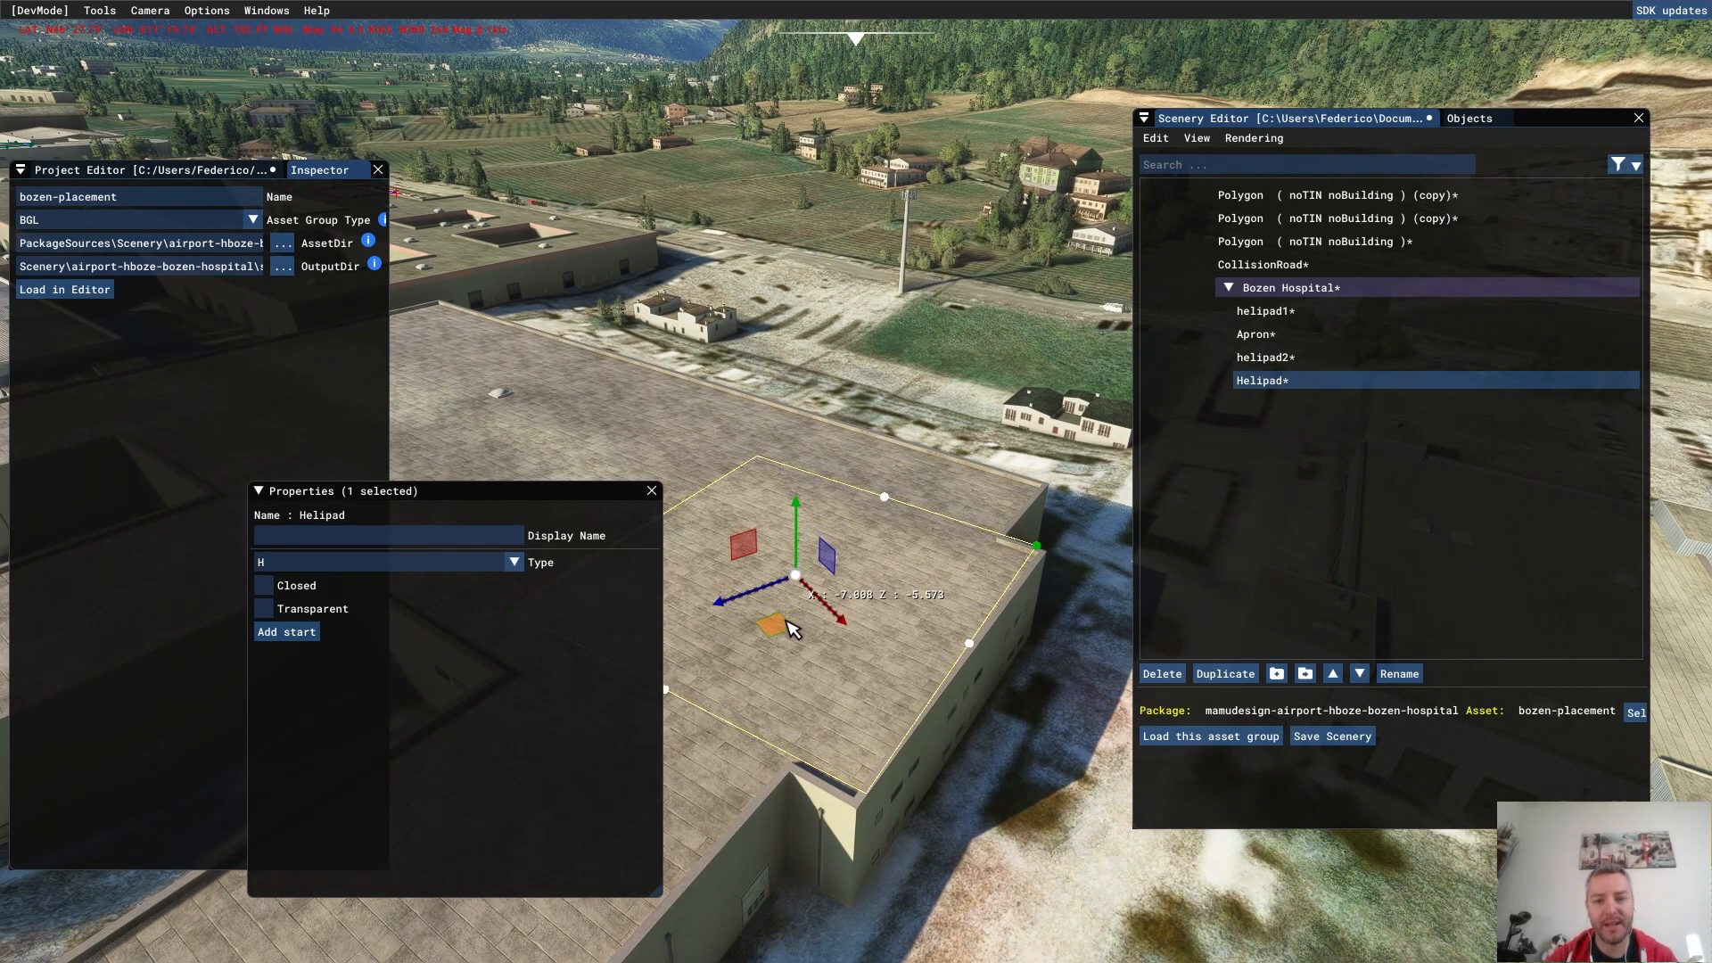
right_drag(874, 634, 933, 595)
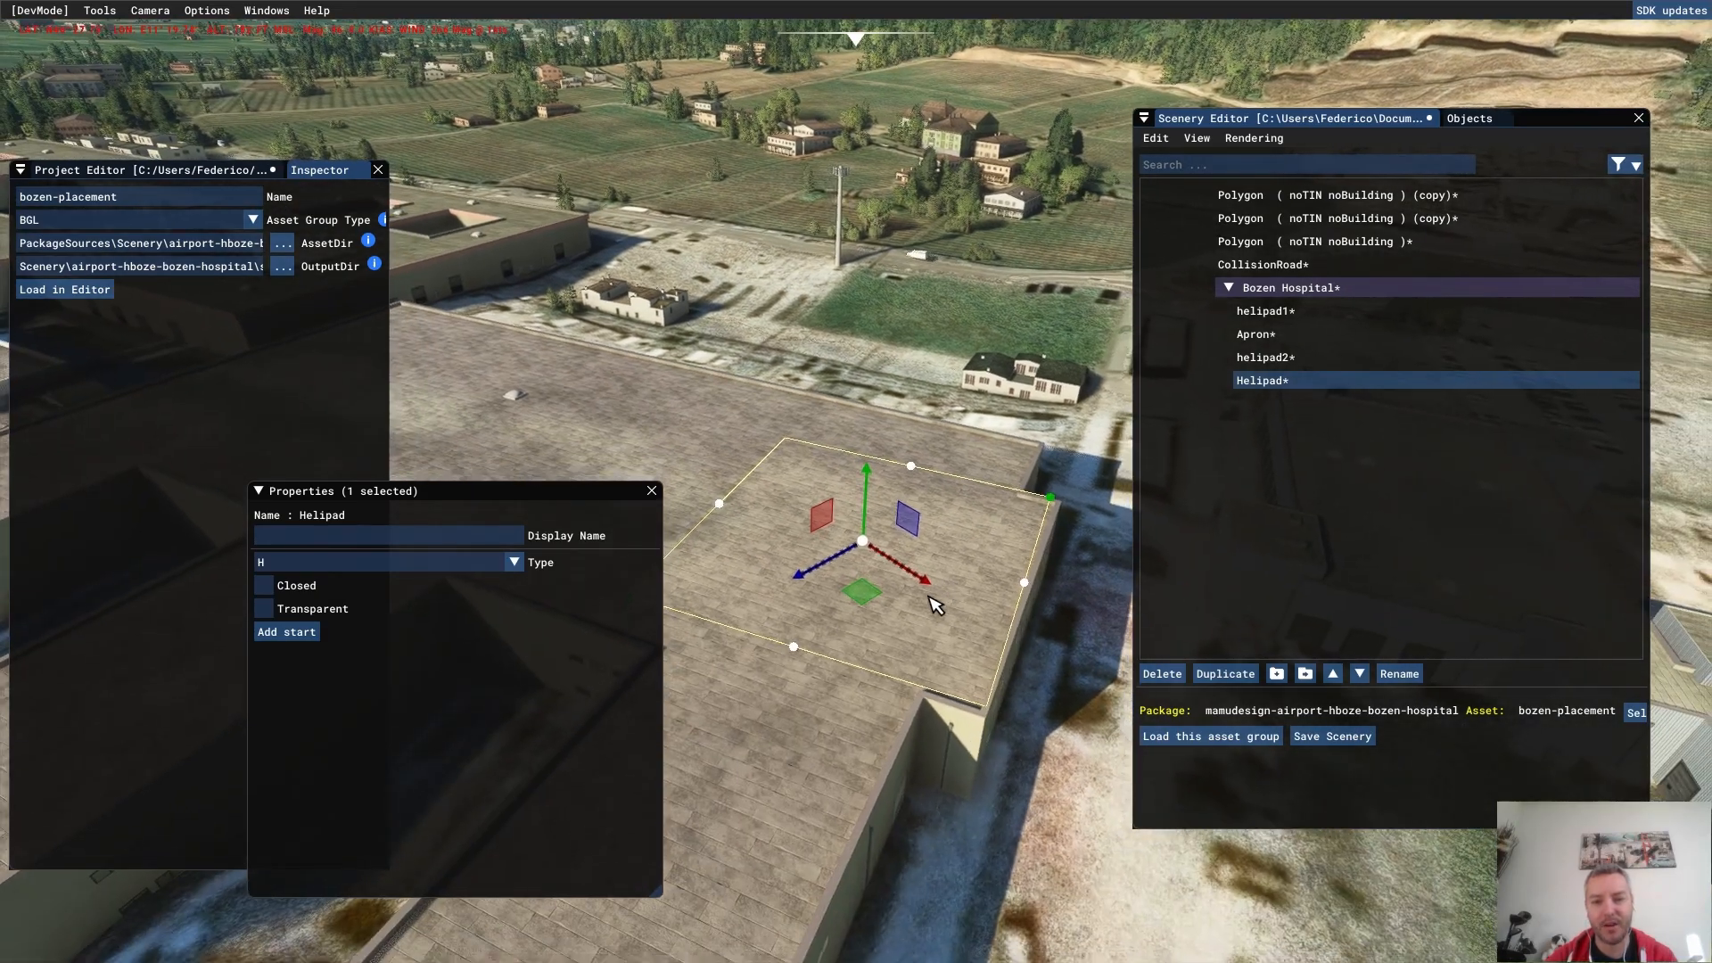
- Fine-tune the rotation of the rooftop H helipad so it lines up with the roof's corner edges
key(r)
drag(887, 604, 886, 609)
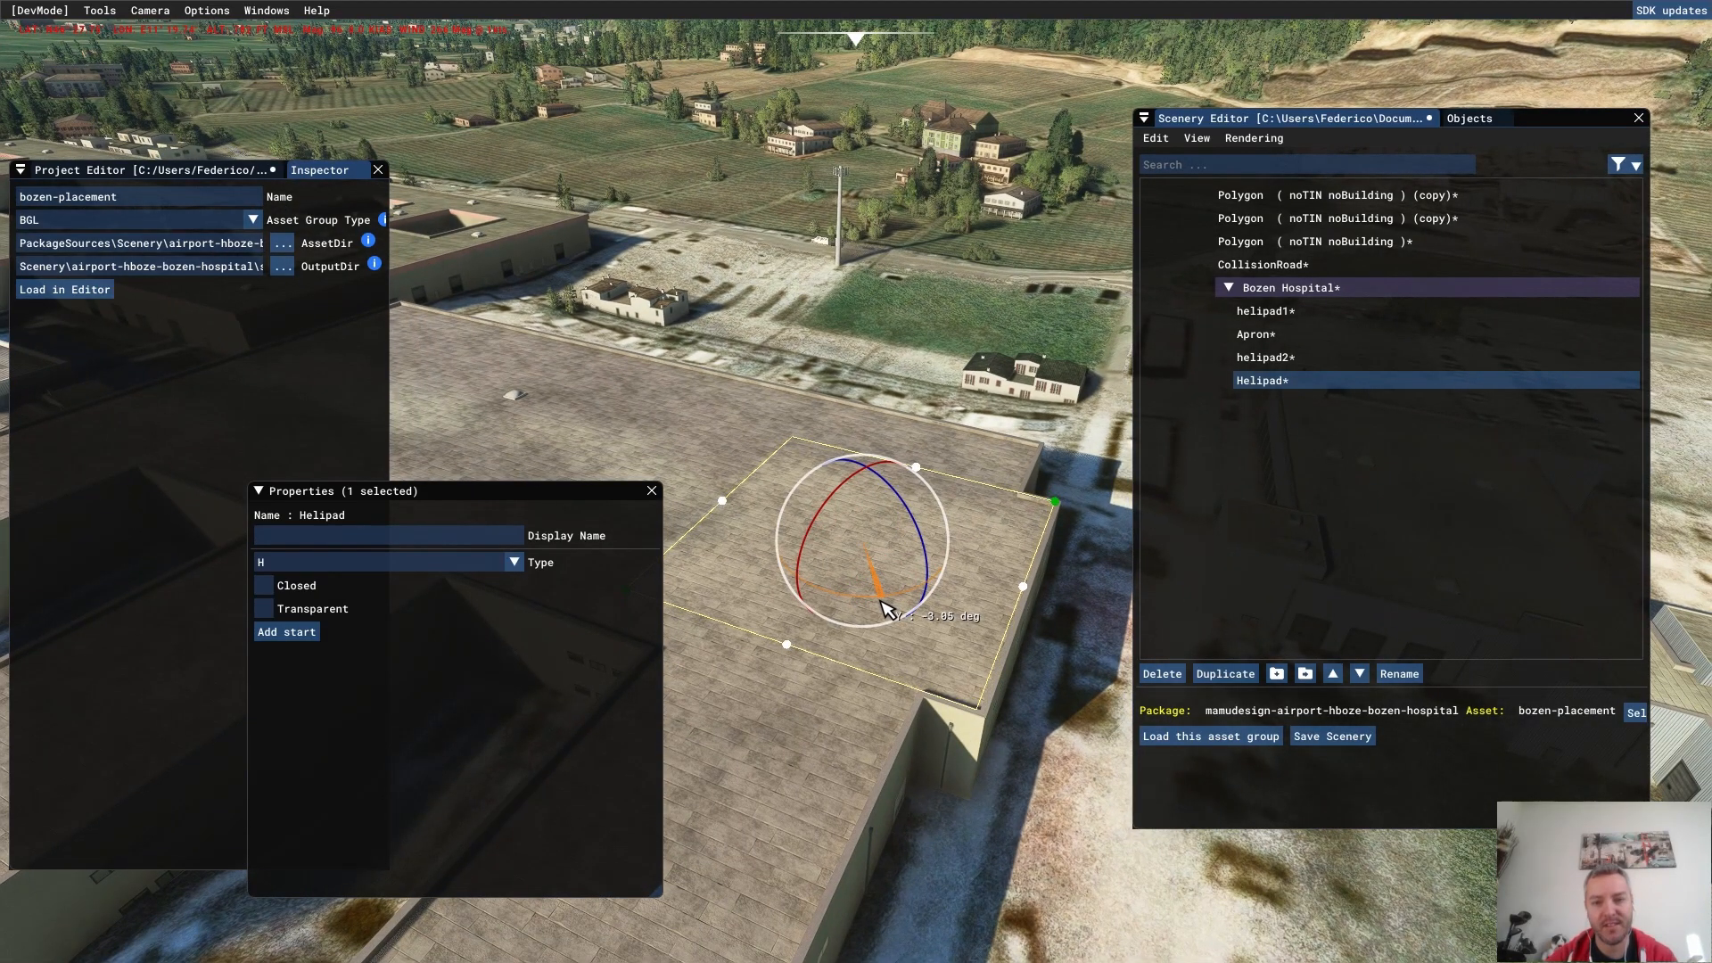
middle_drag(826, 800, 918, 605)
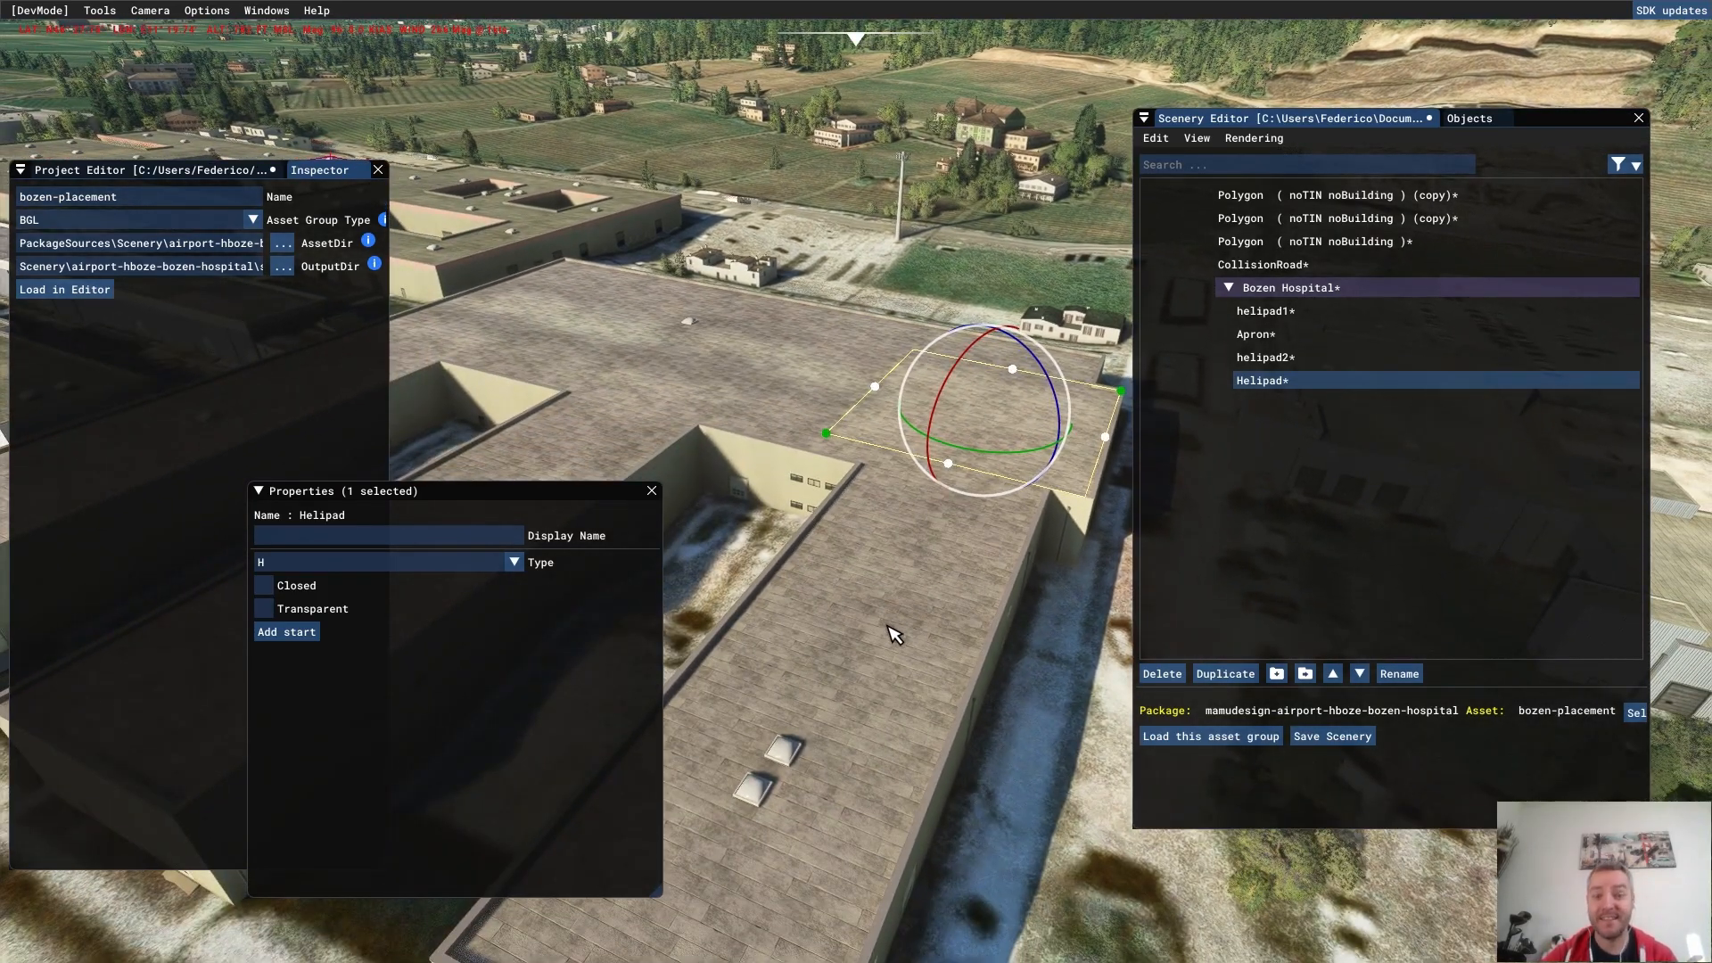
right_drag(892, 633, 1005, 599)
mouse_move(862, 398)
right_down()
mouse_move(707, 394)
mouse_move(775, 405)
mouse_move(858, 735)
mouse_move(871, 695)
mouse_move(848, 671)
right_up()
- Add another helipad of type H to the Bozen Hospital airport
click(1470, 119)
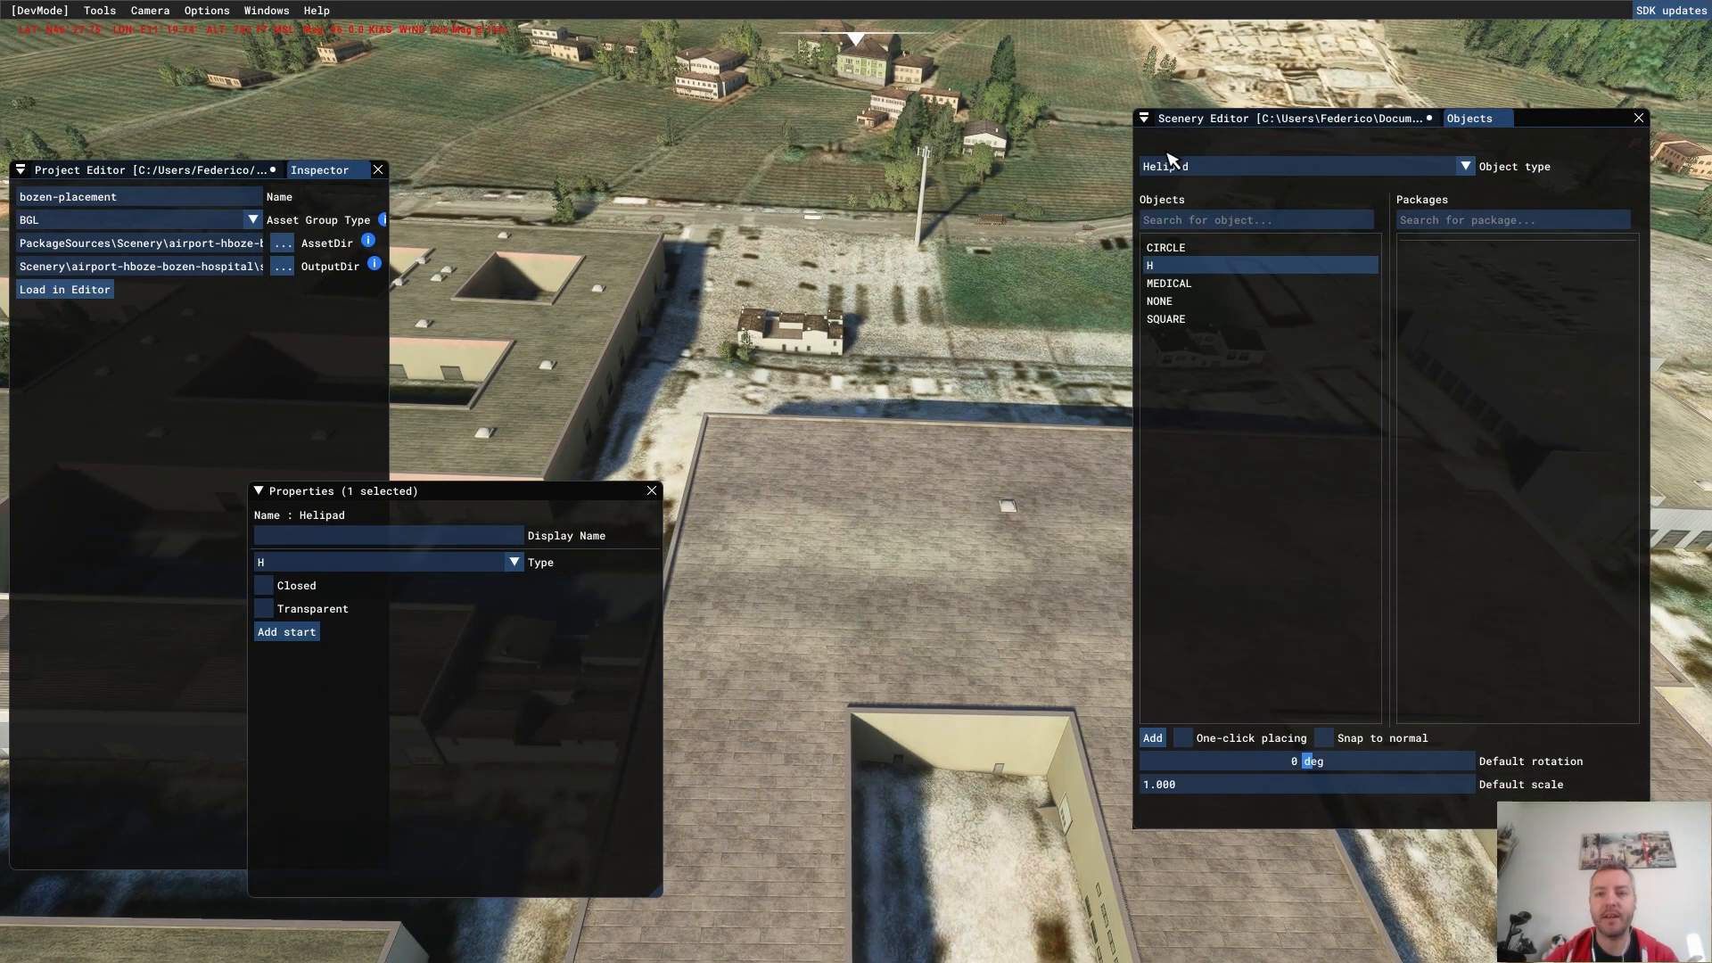
click(1199, 119)
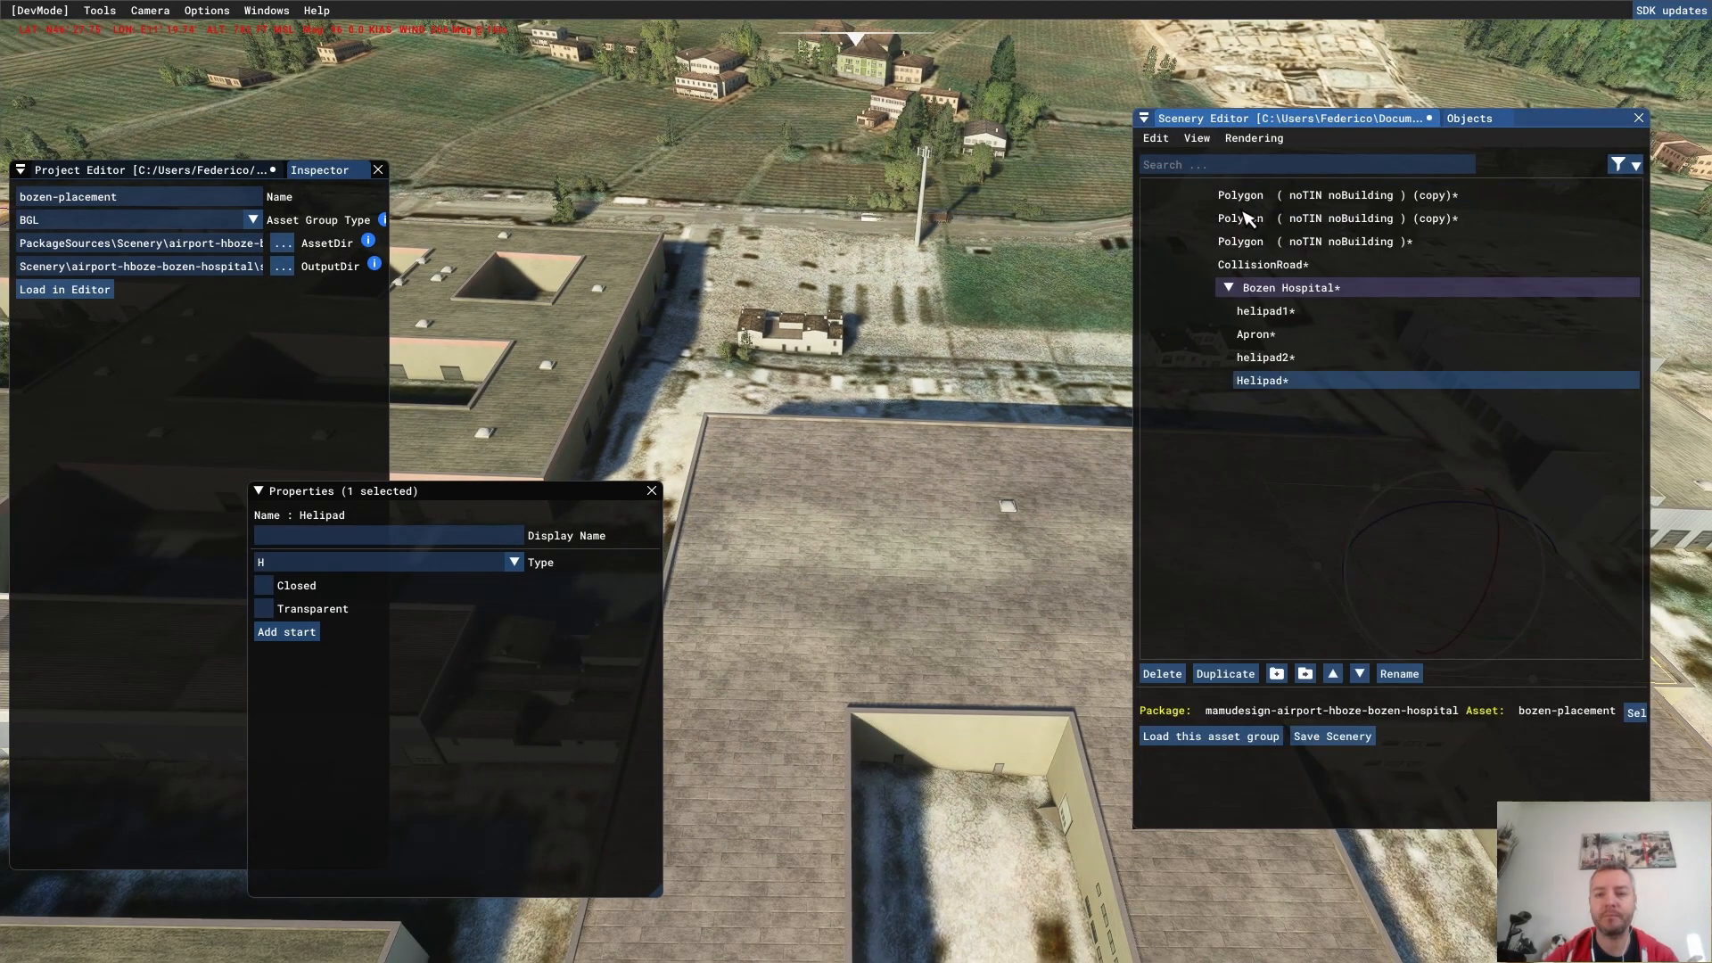
click(1244, 218)
click(1464, 120)
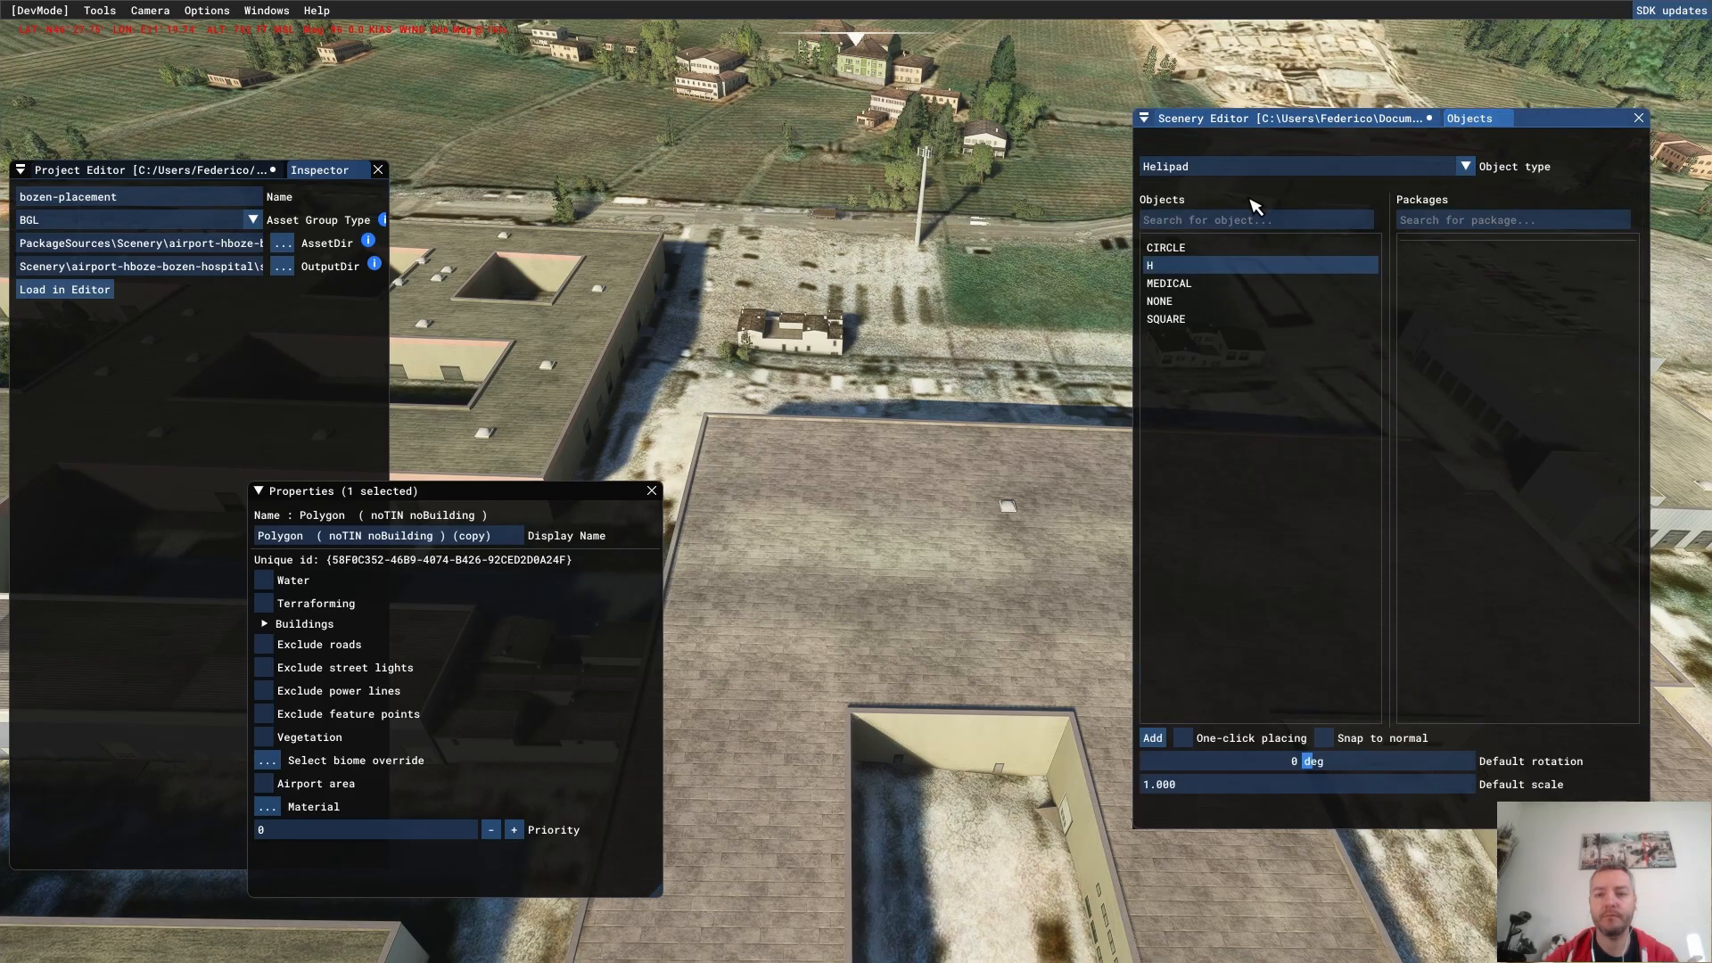
click(1153, 739)
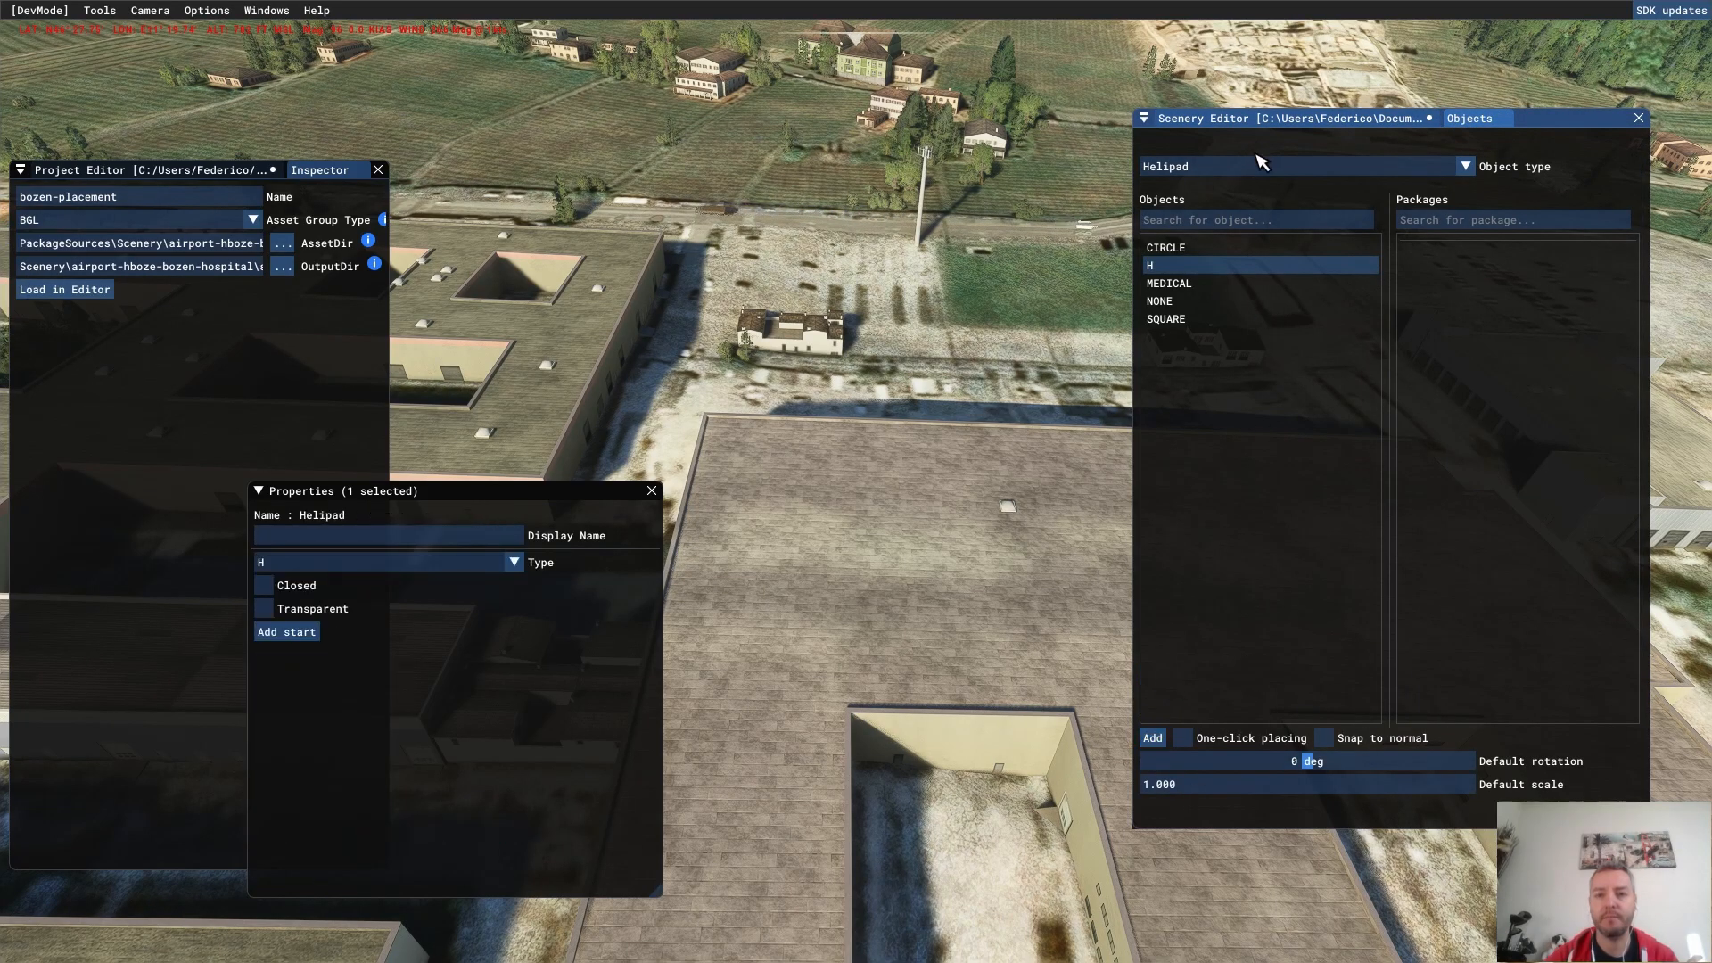
click(1199, 119)
- Examine the hospital roof and the ground along its outer wall to see where both H helipads sit
middle_drag(935, 364, 898, 256)
middle_drag(749, 428, 1711, 933)
right_drag(896, 784, 887, 566)
right_drag(788, 504, 1376, 680)
right_drag(1034, 461, 998, 592)
click(978, 680)
key(w)
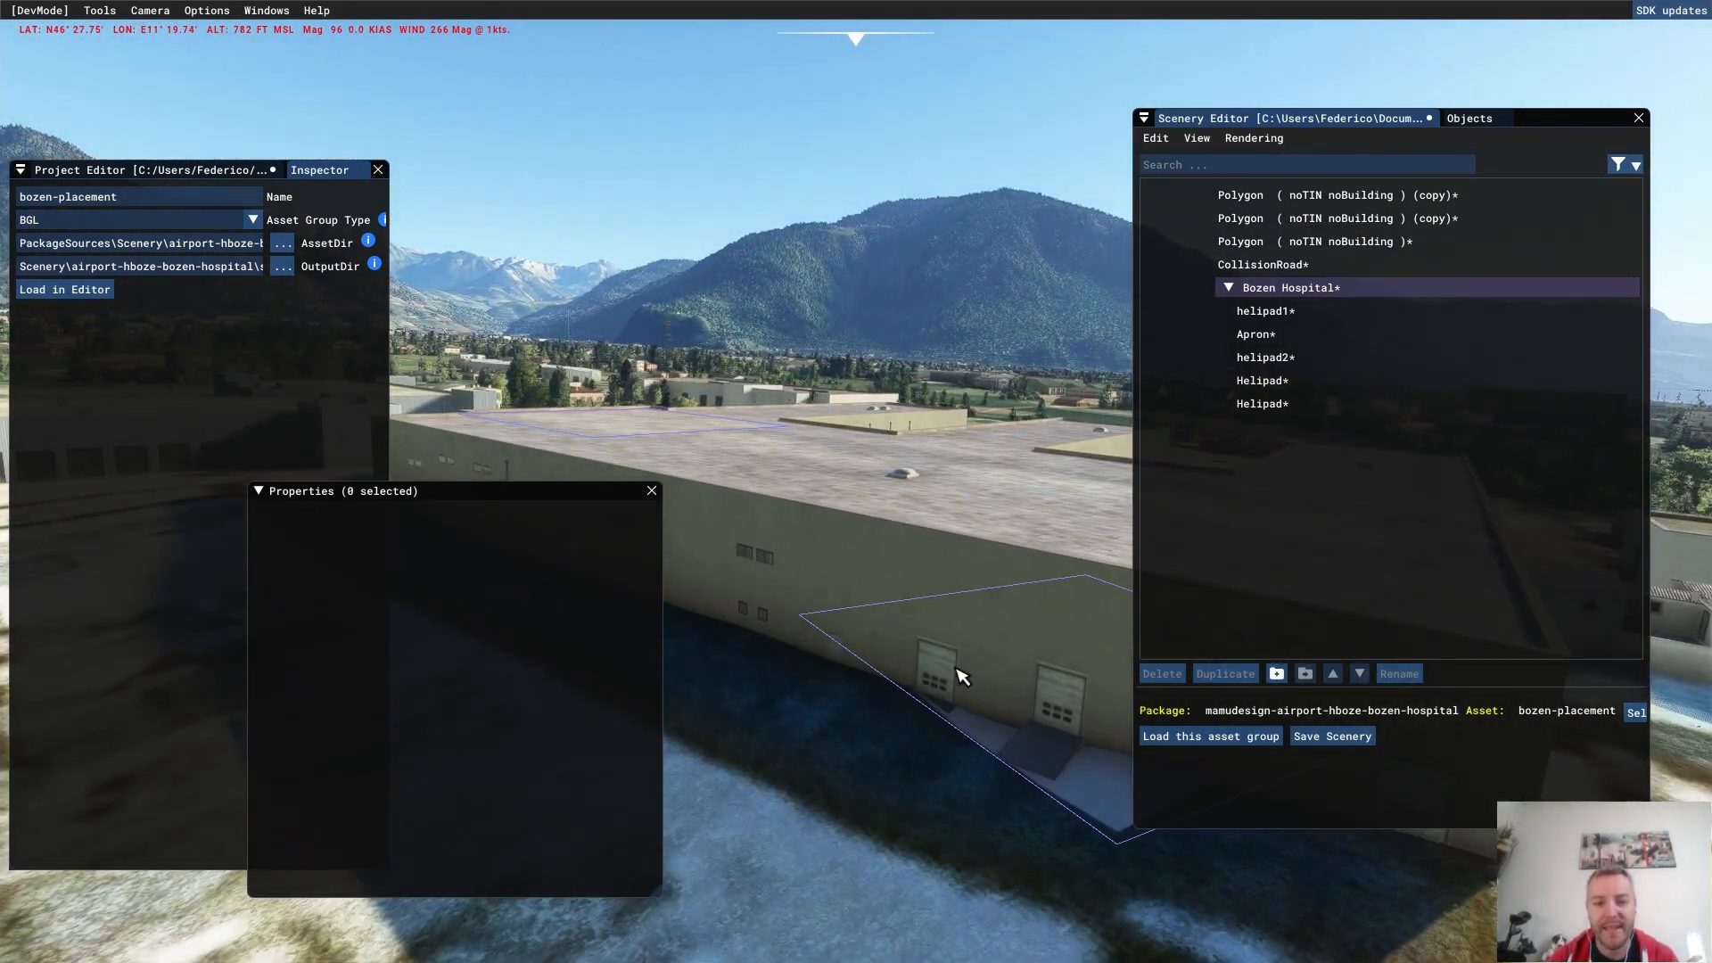
right_drag(959, 674, 925, 604)
key(f)
key(w)
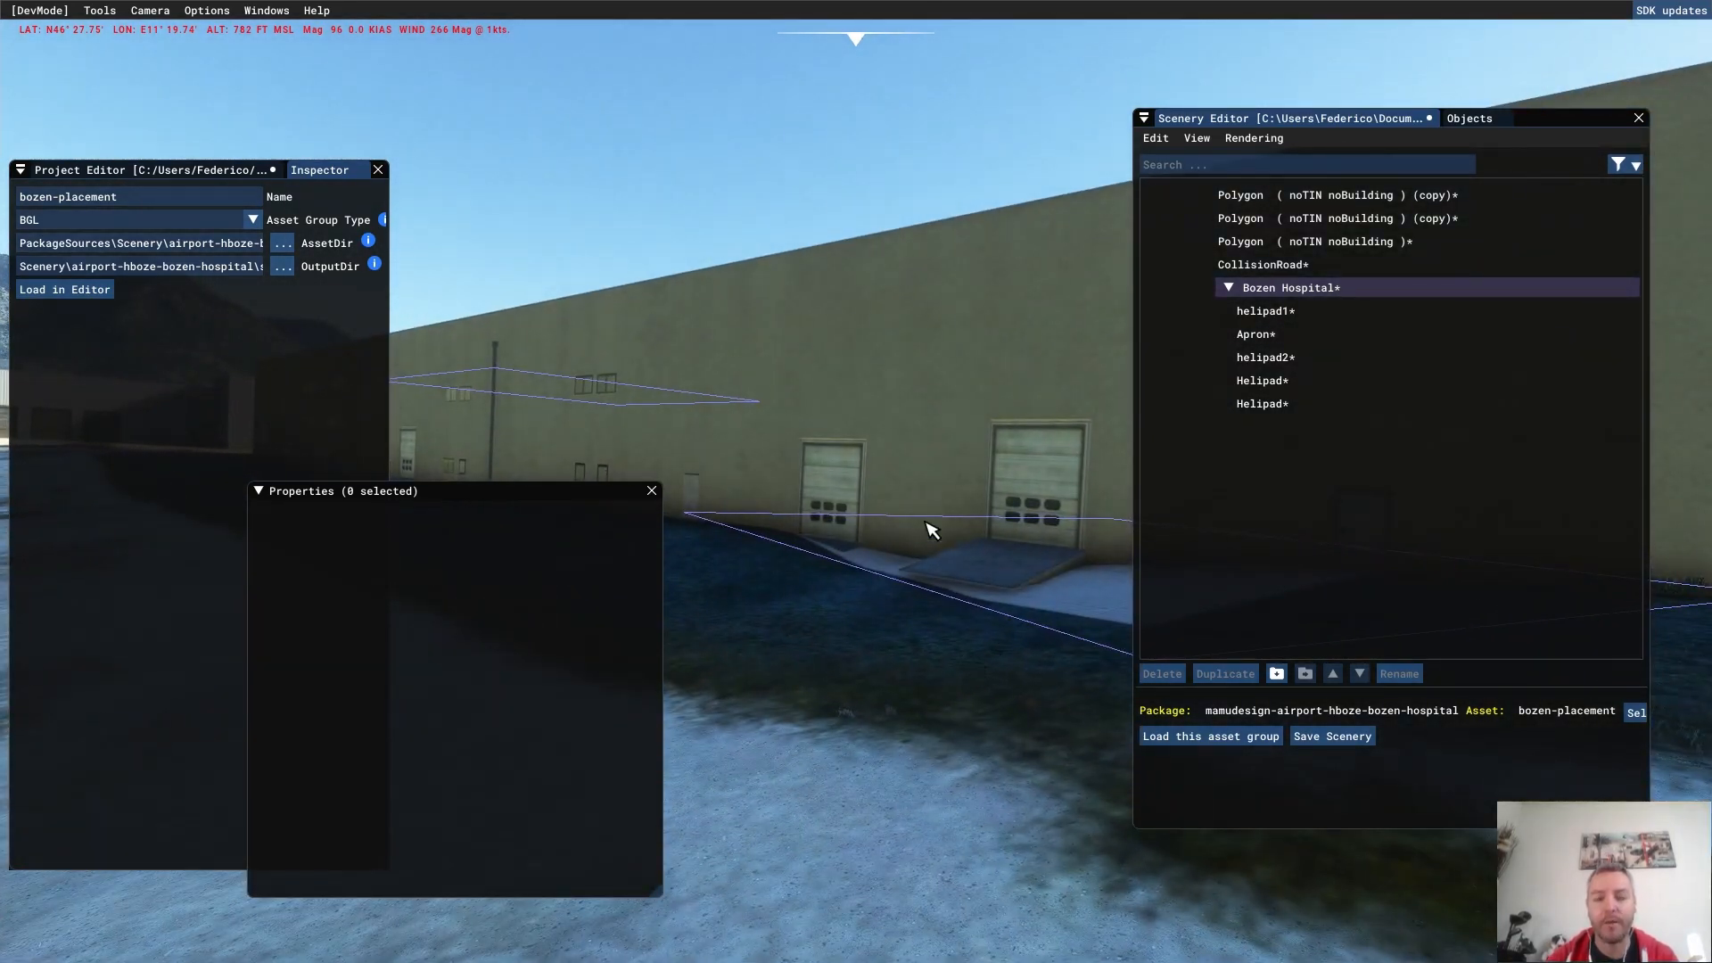
key(r)
right_drag(738, 466, 864, 612)
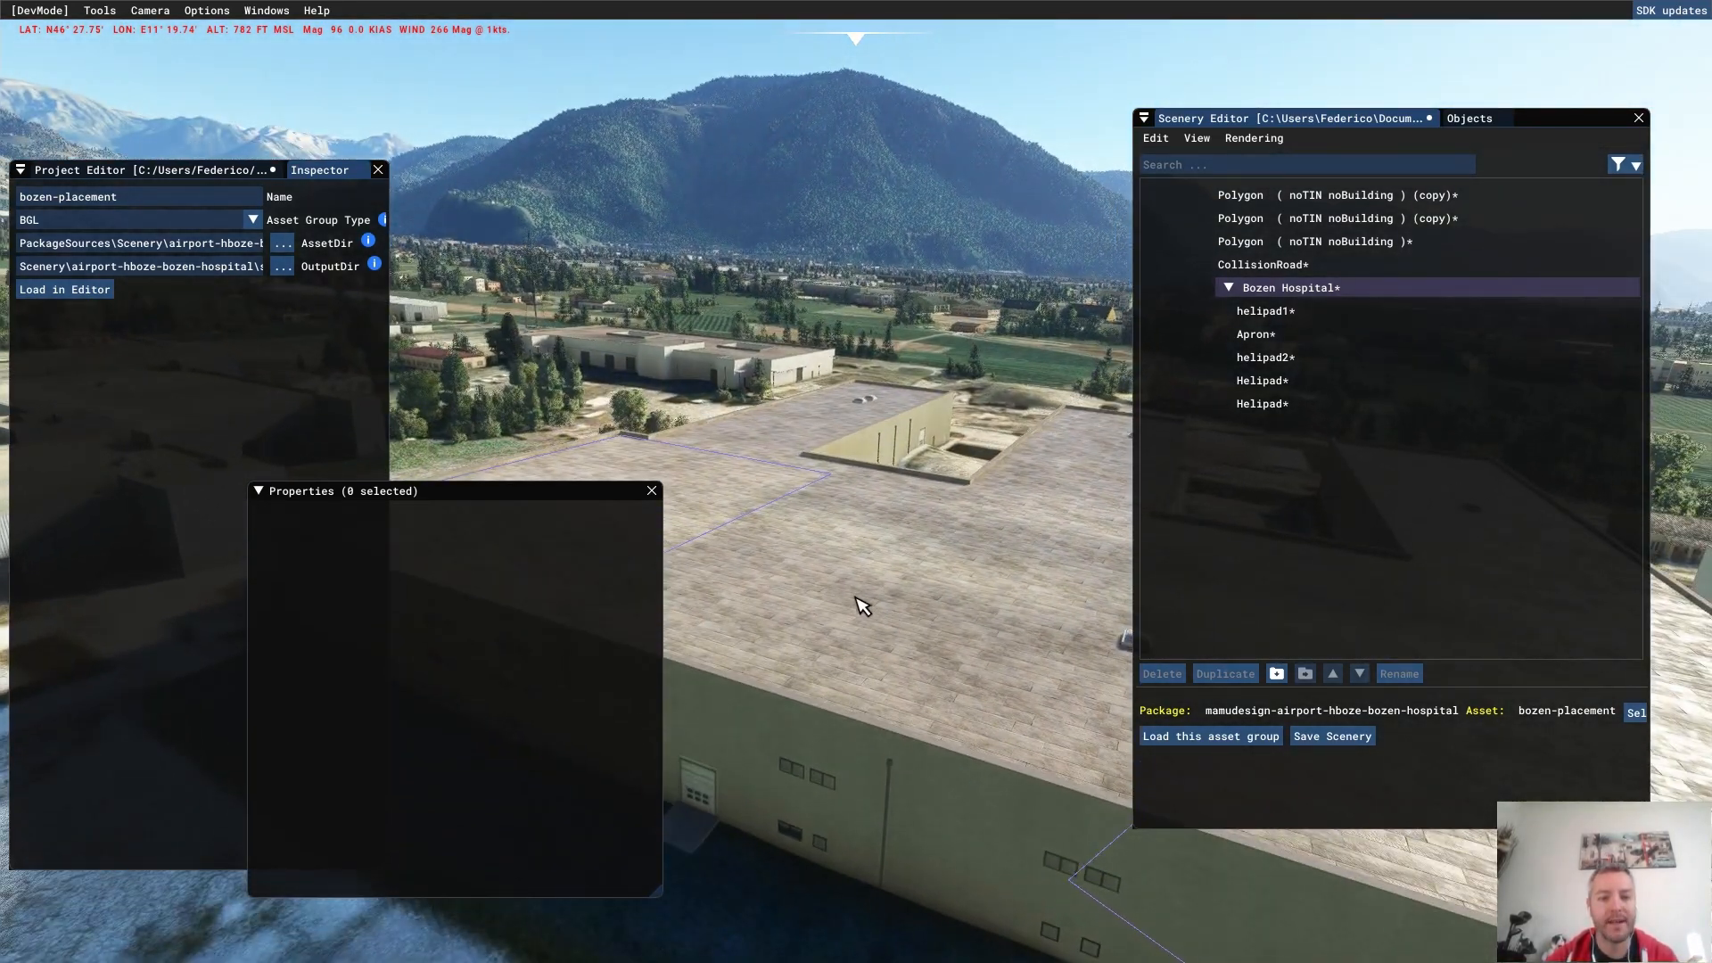
key(a)
right_drag(942, 436, 991, 600)
key(a)
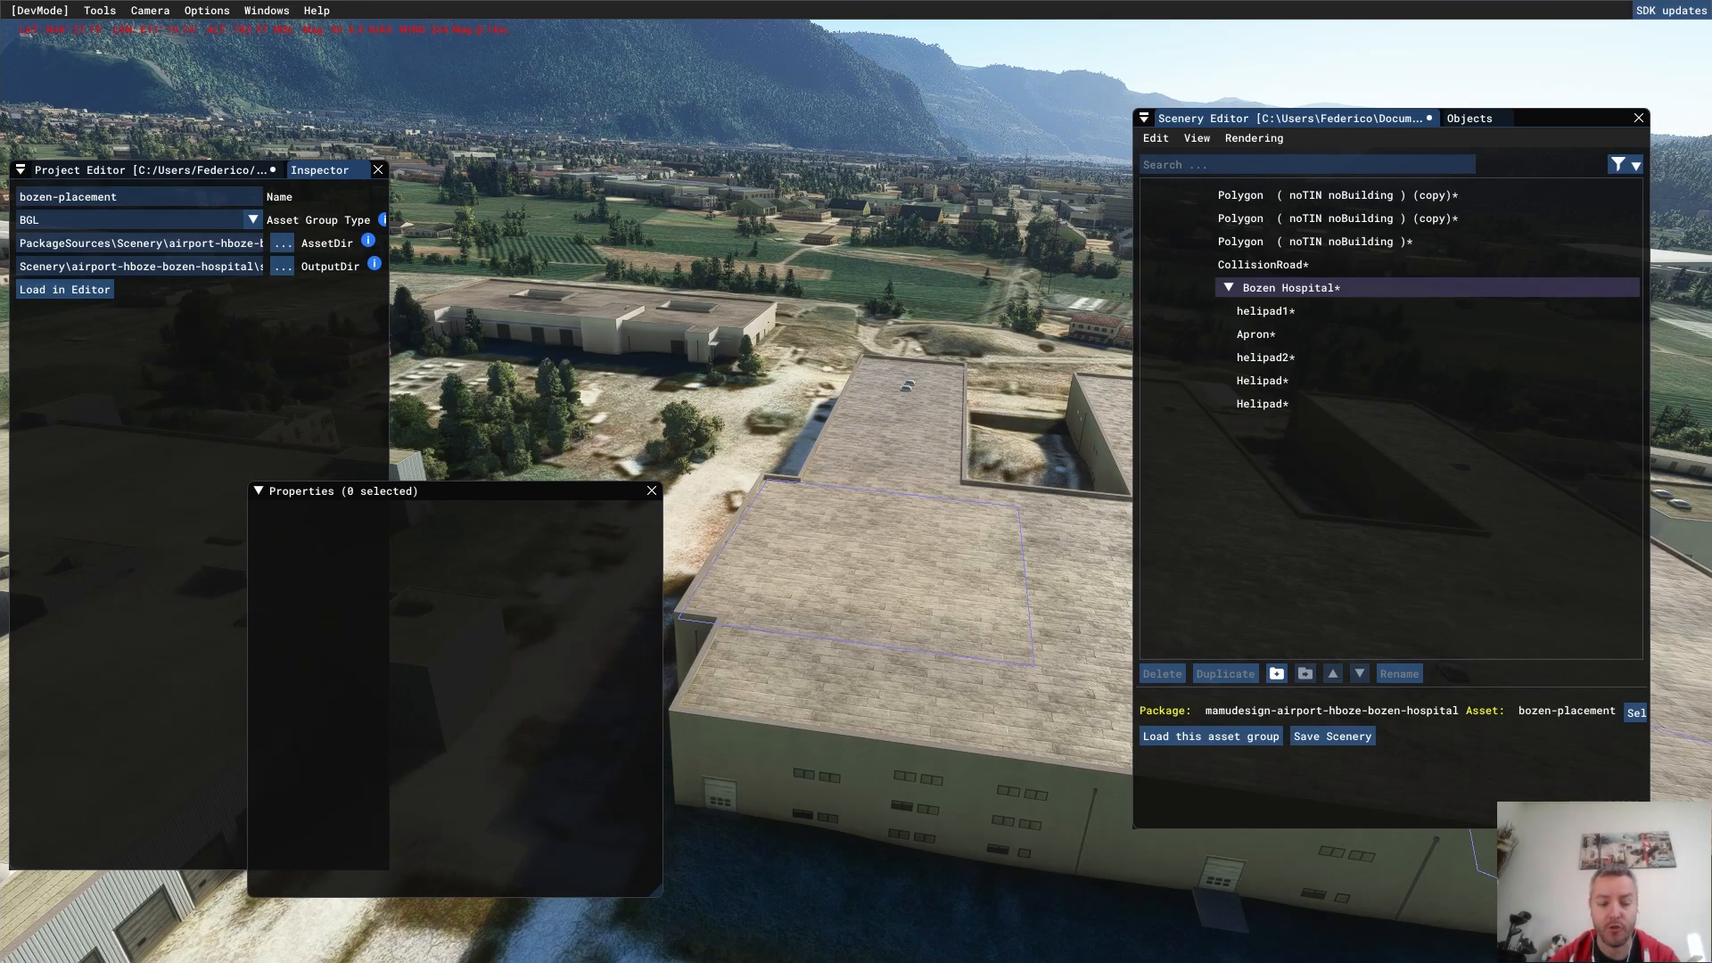
- Delete the surplus H helipad beside the hospital's outer wall, keeping the one on the roof
click(928, 566)
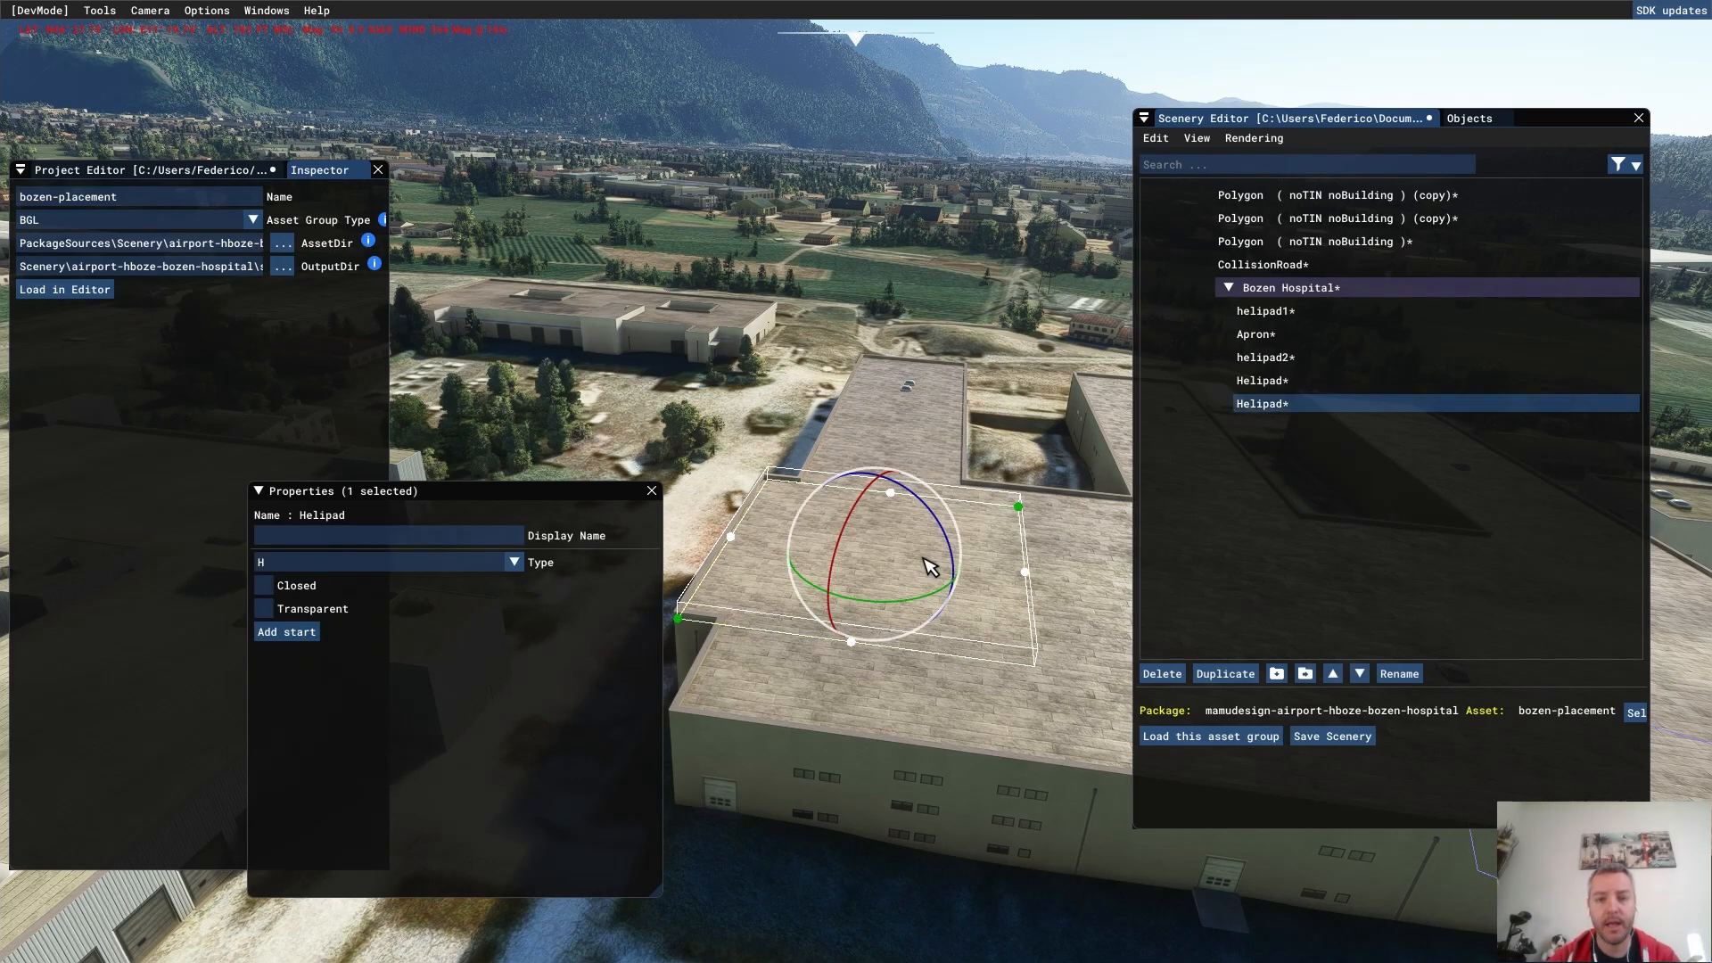
middle_drag(1108, 534, 665, 343)
click(950, 629)
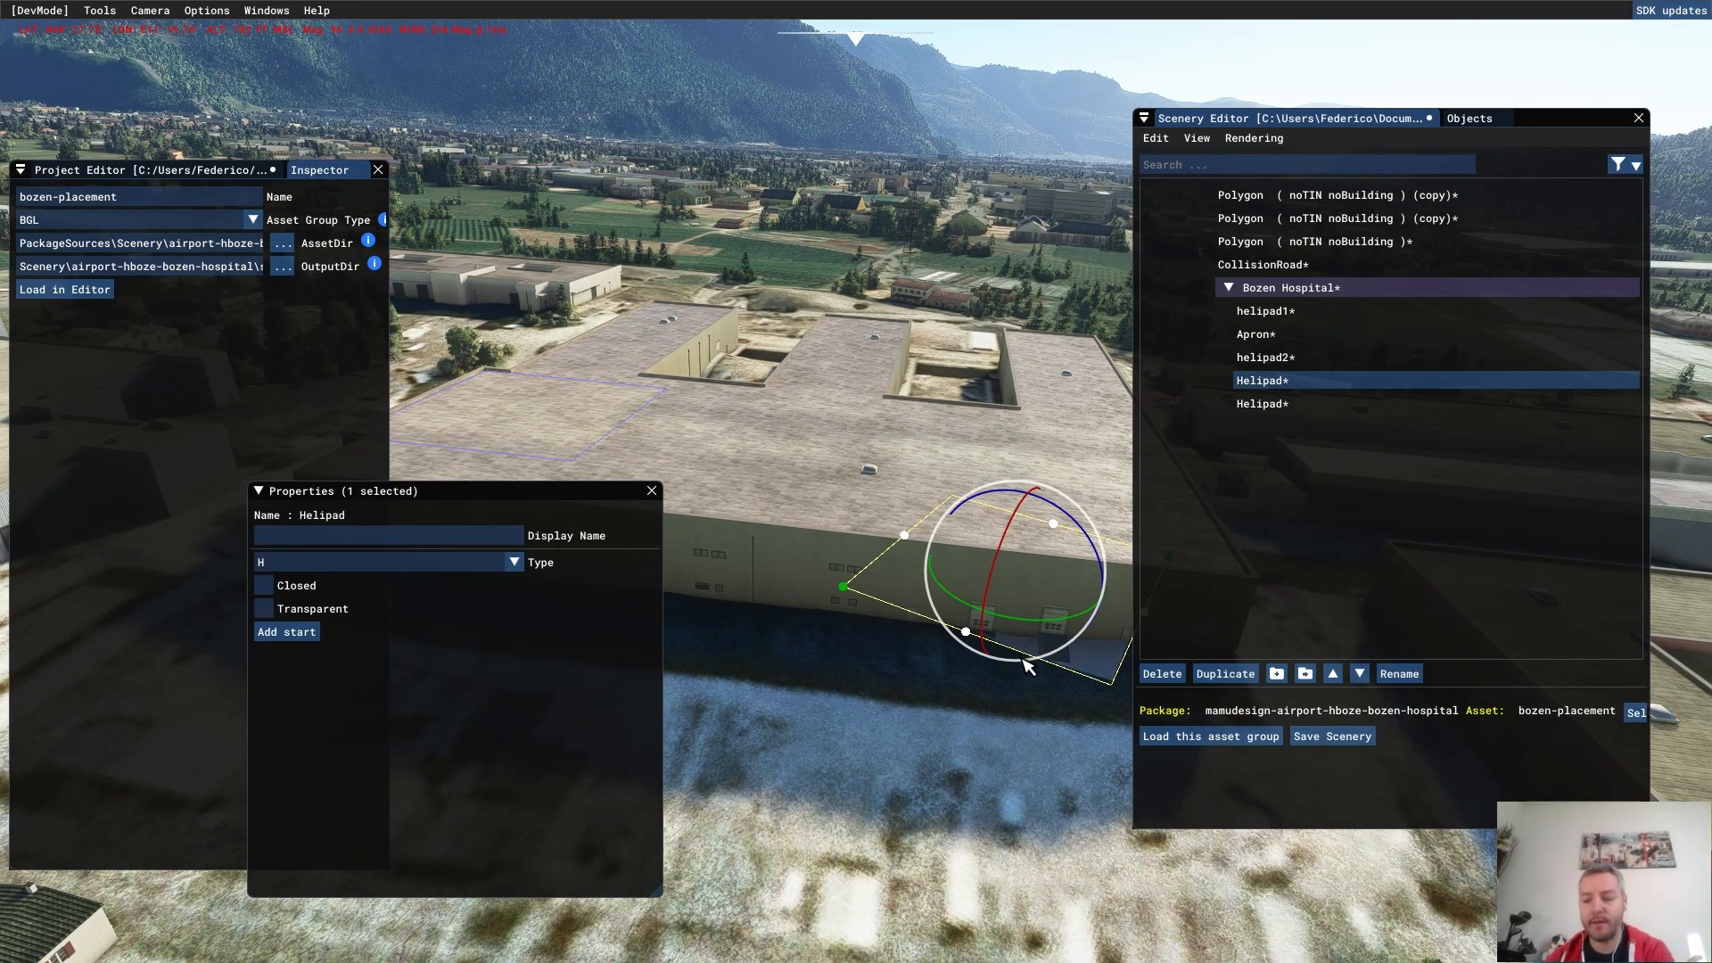
key(Delete)
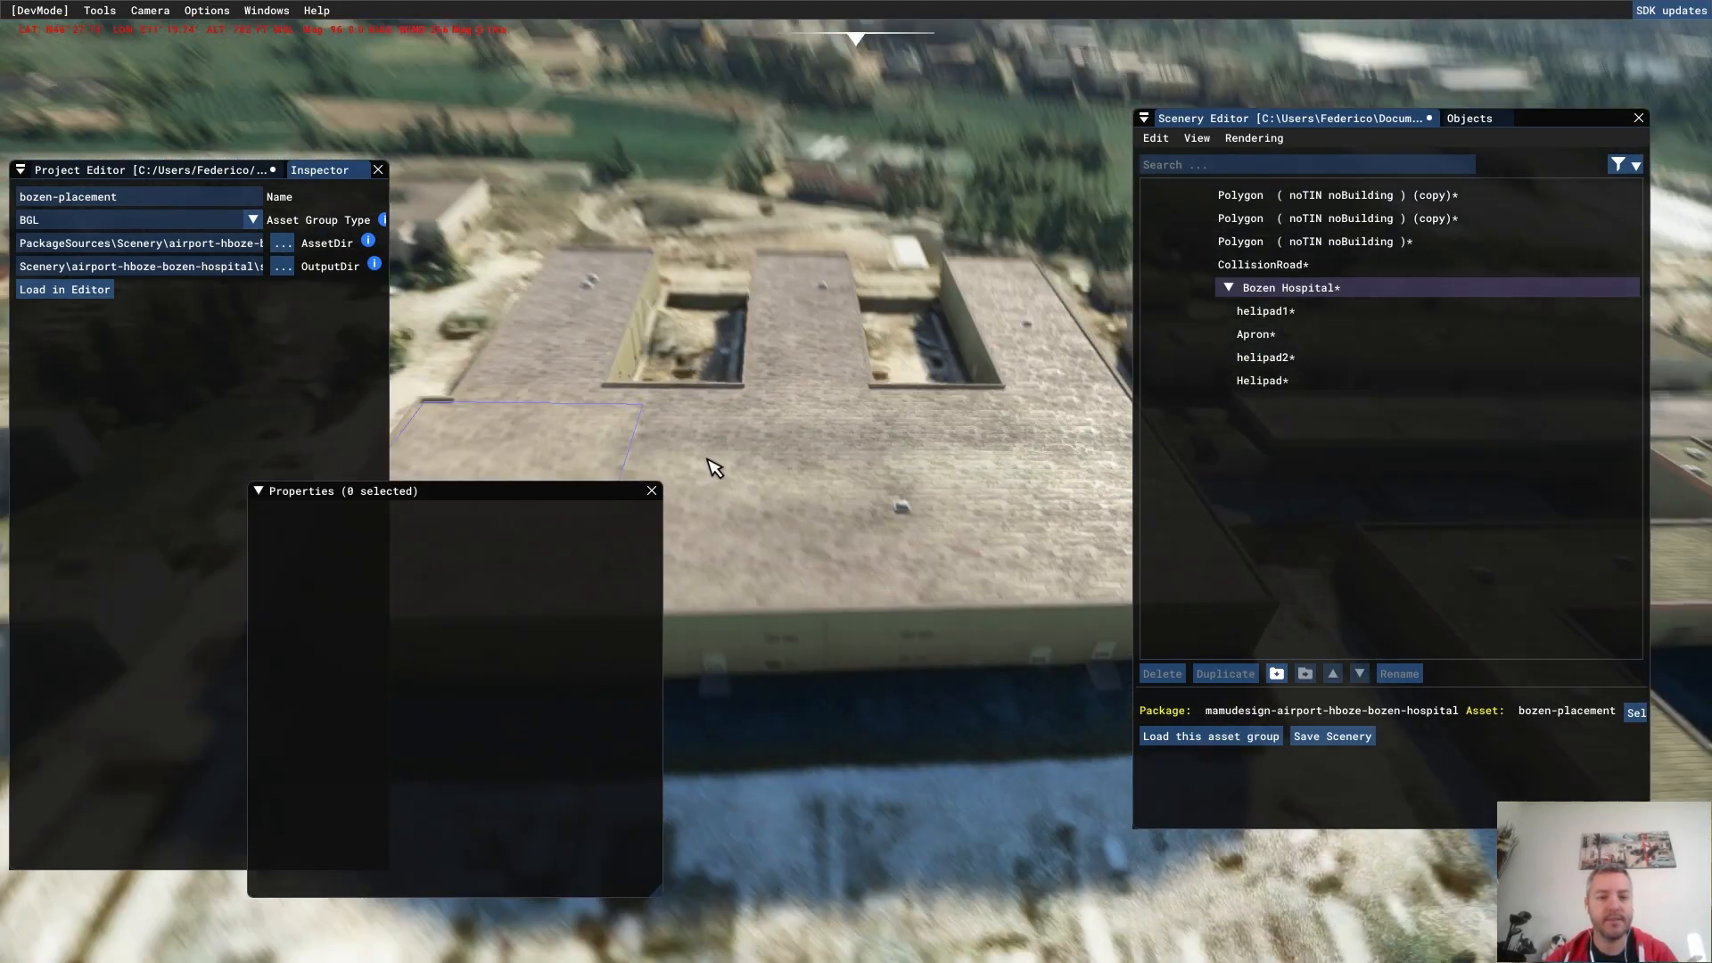
key(ctrl+z)
- Check the rooftop pad's number on the Google Maps satellite view and set the roof helipad's display name to helipad4
key(alt+Tab)
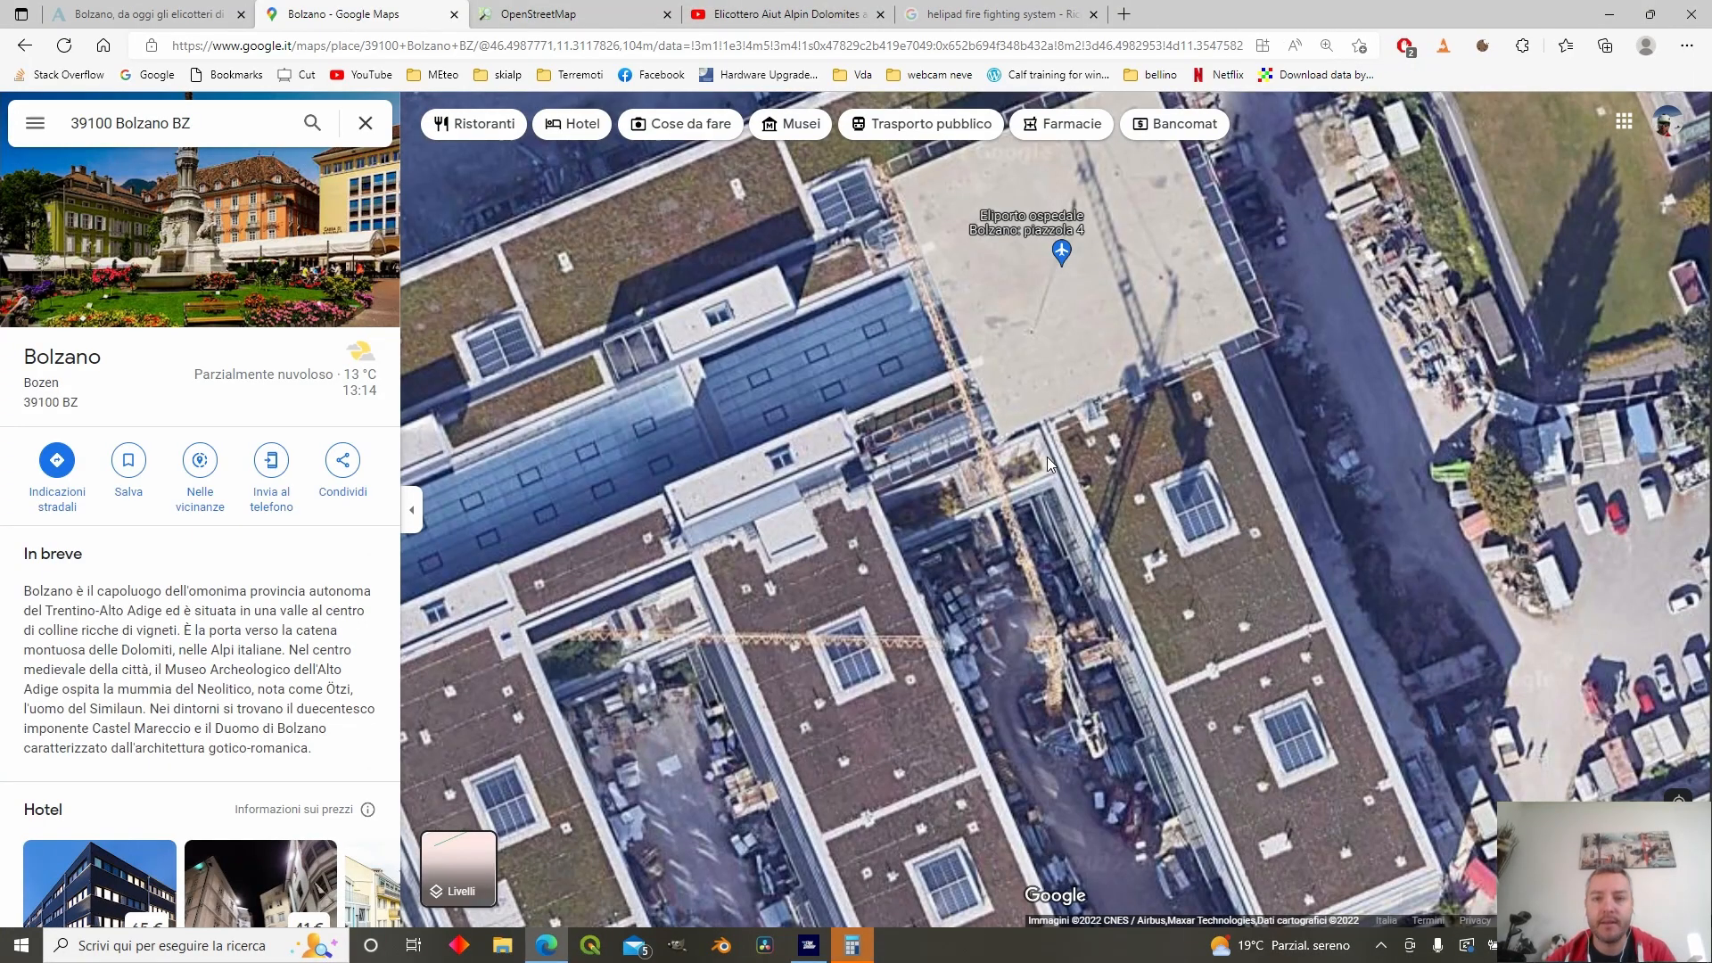
key(alt+Tab)
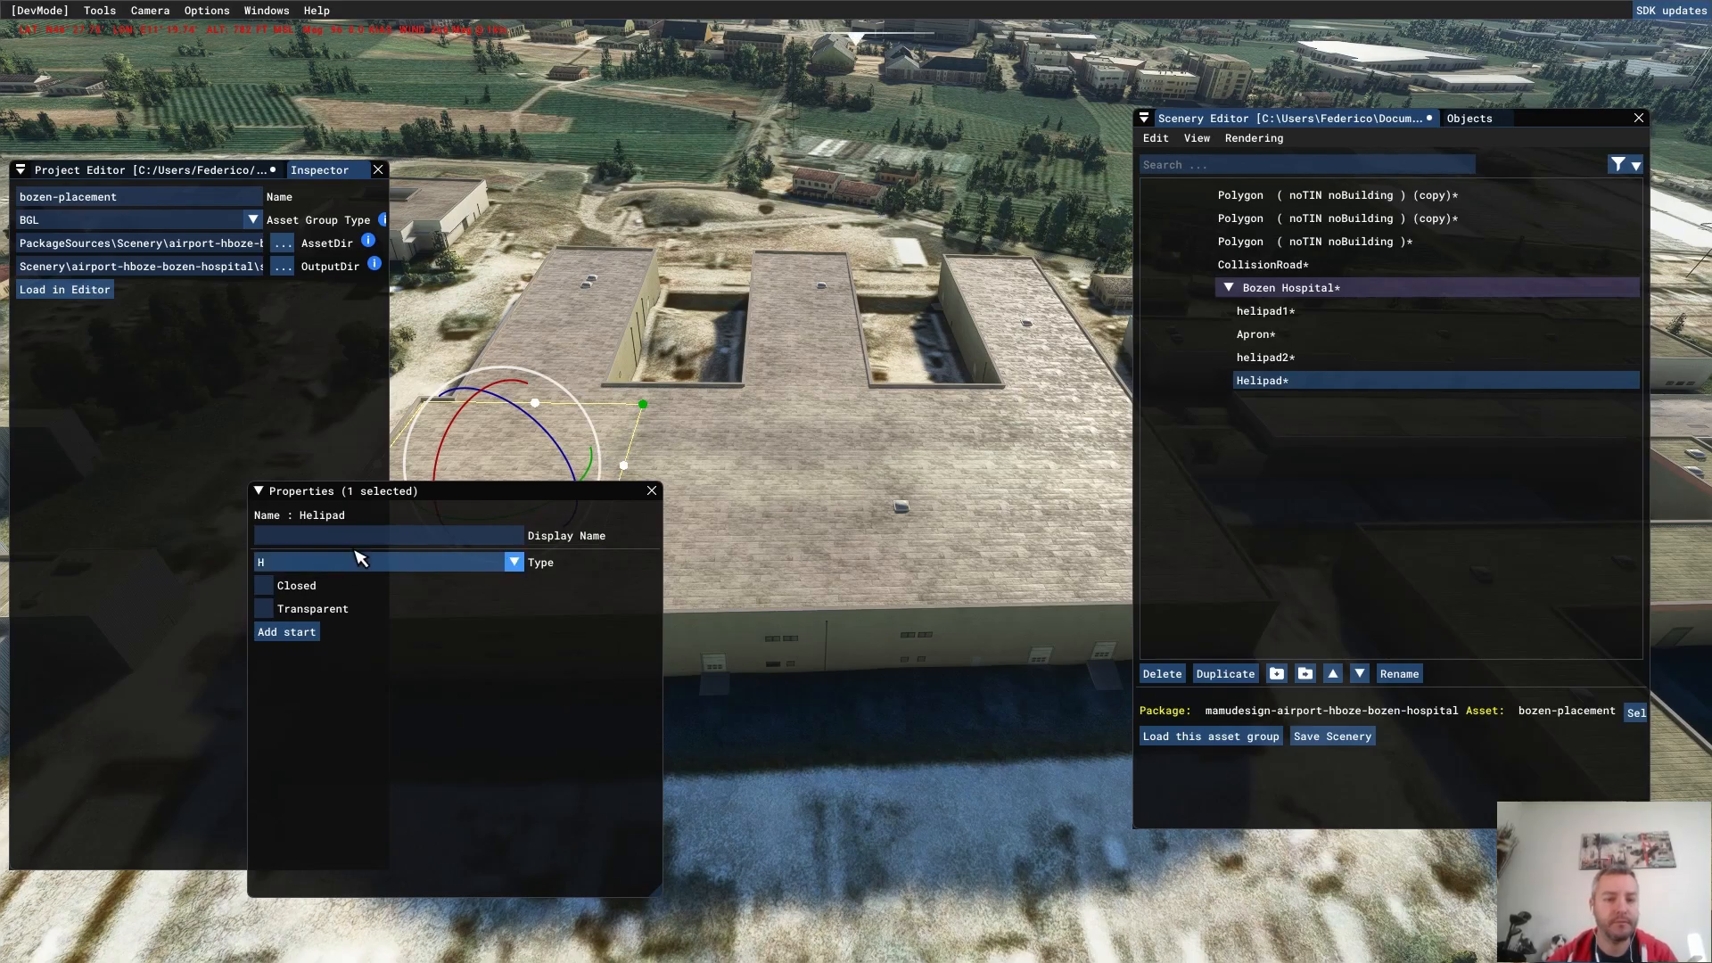
click(382, 538)
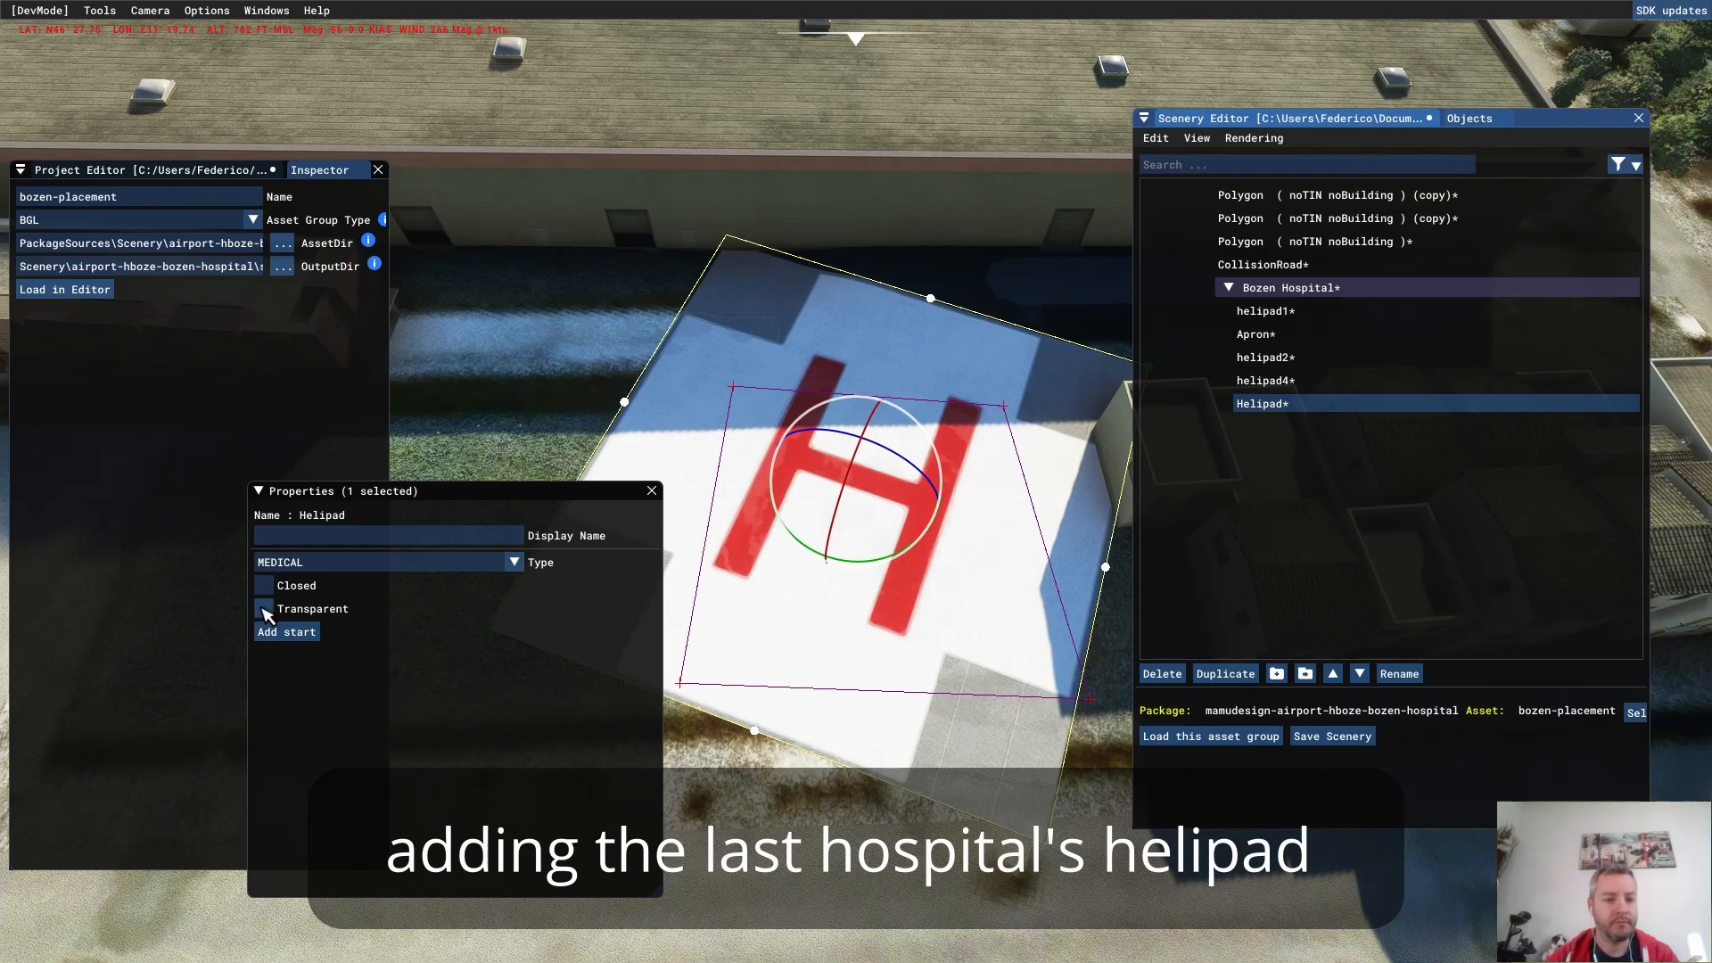
- Make the selected medical helipad's surface transparent so only its marking is drawn
click(264, 609)
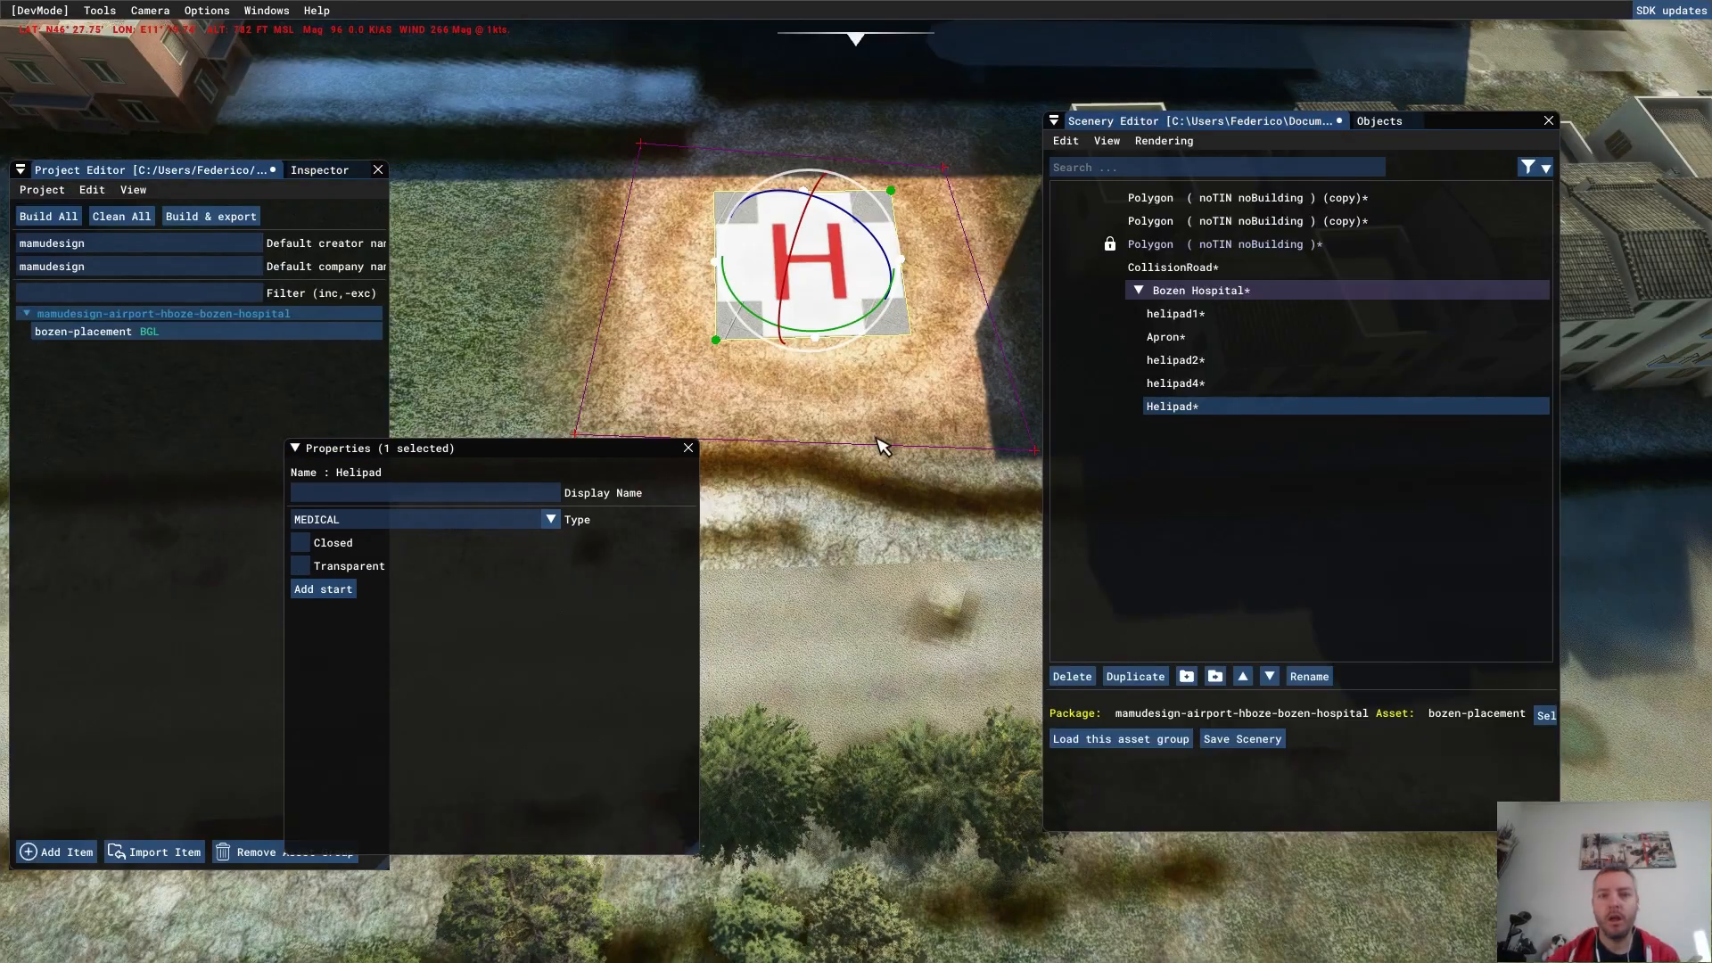
key(w)
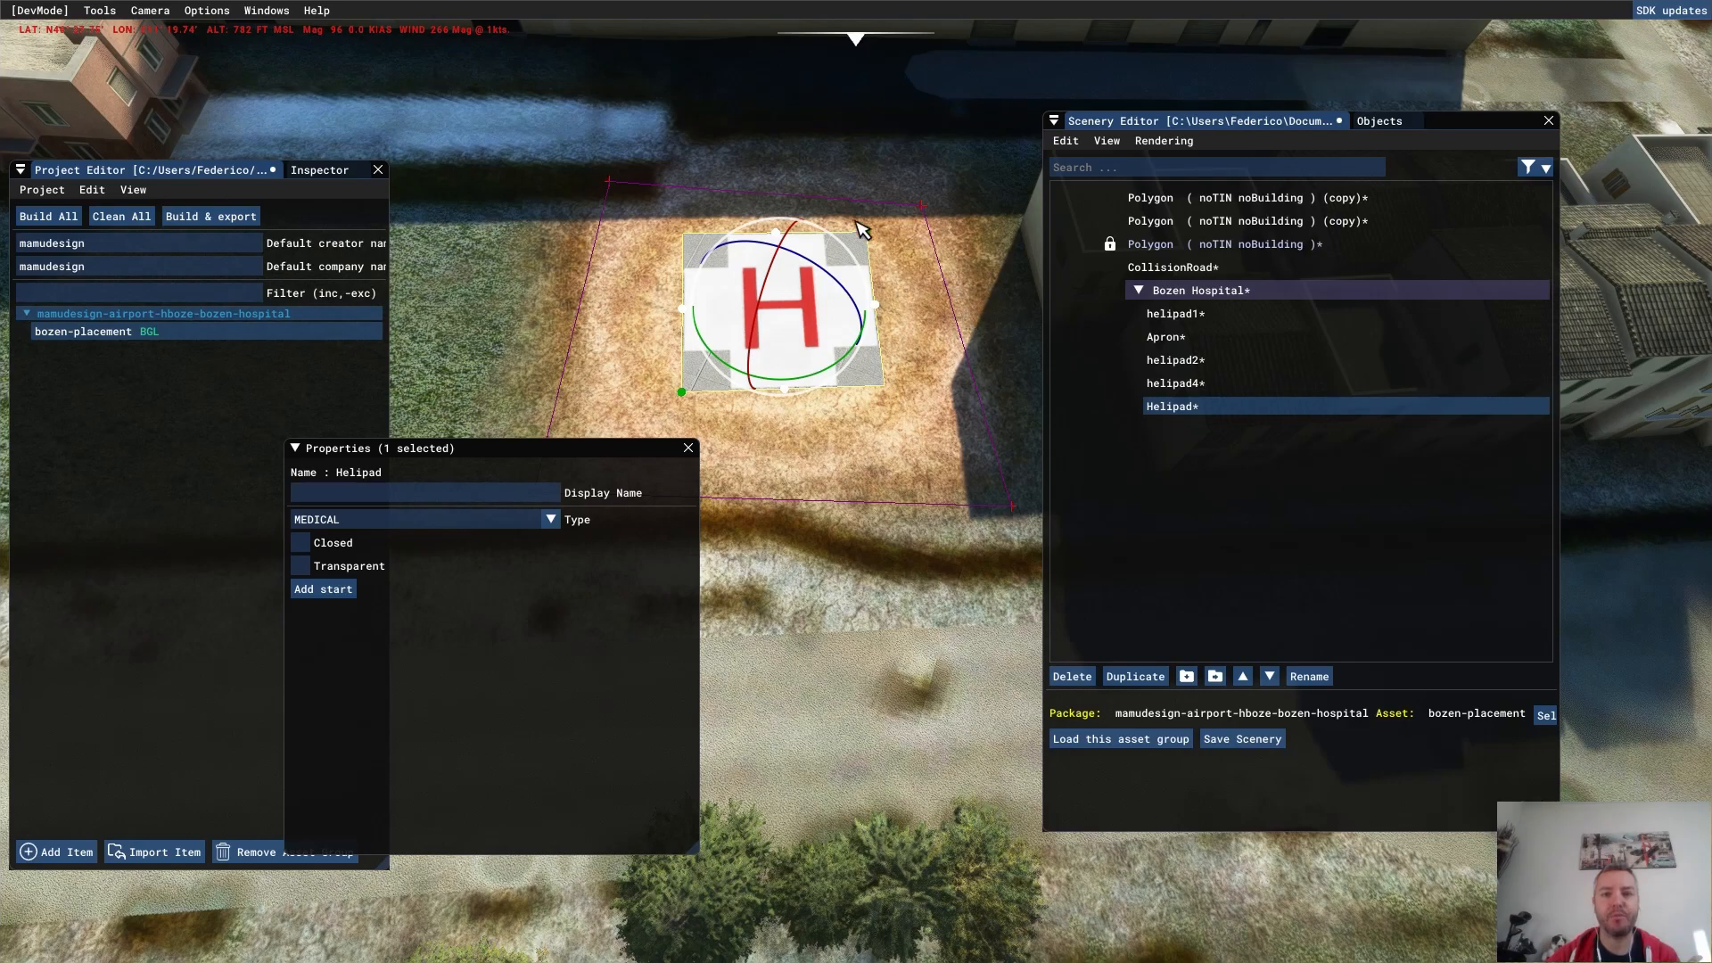
click(302, 567)
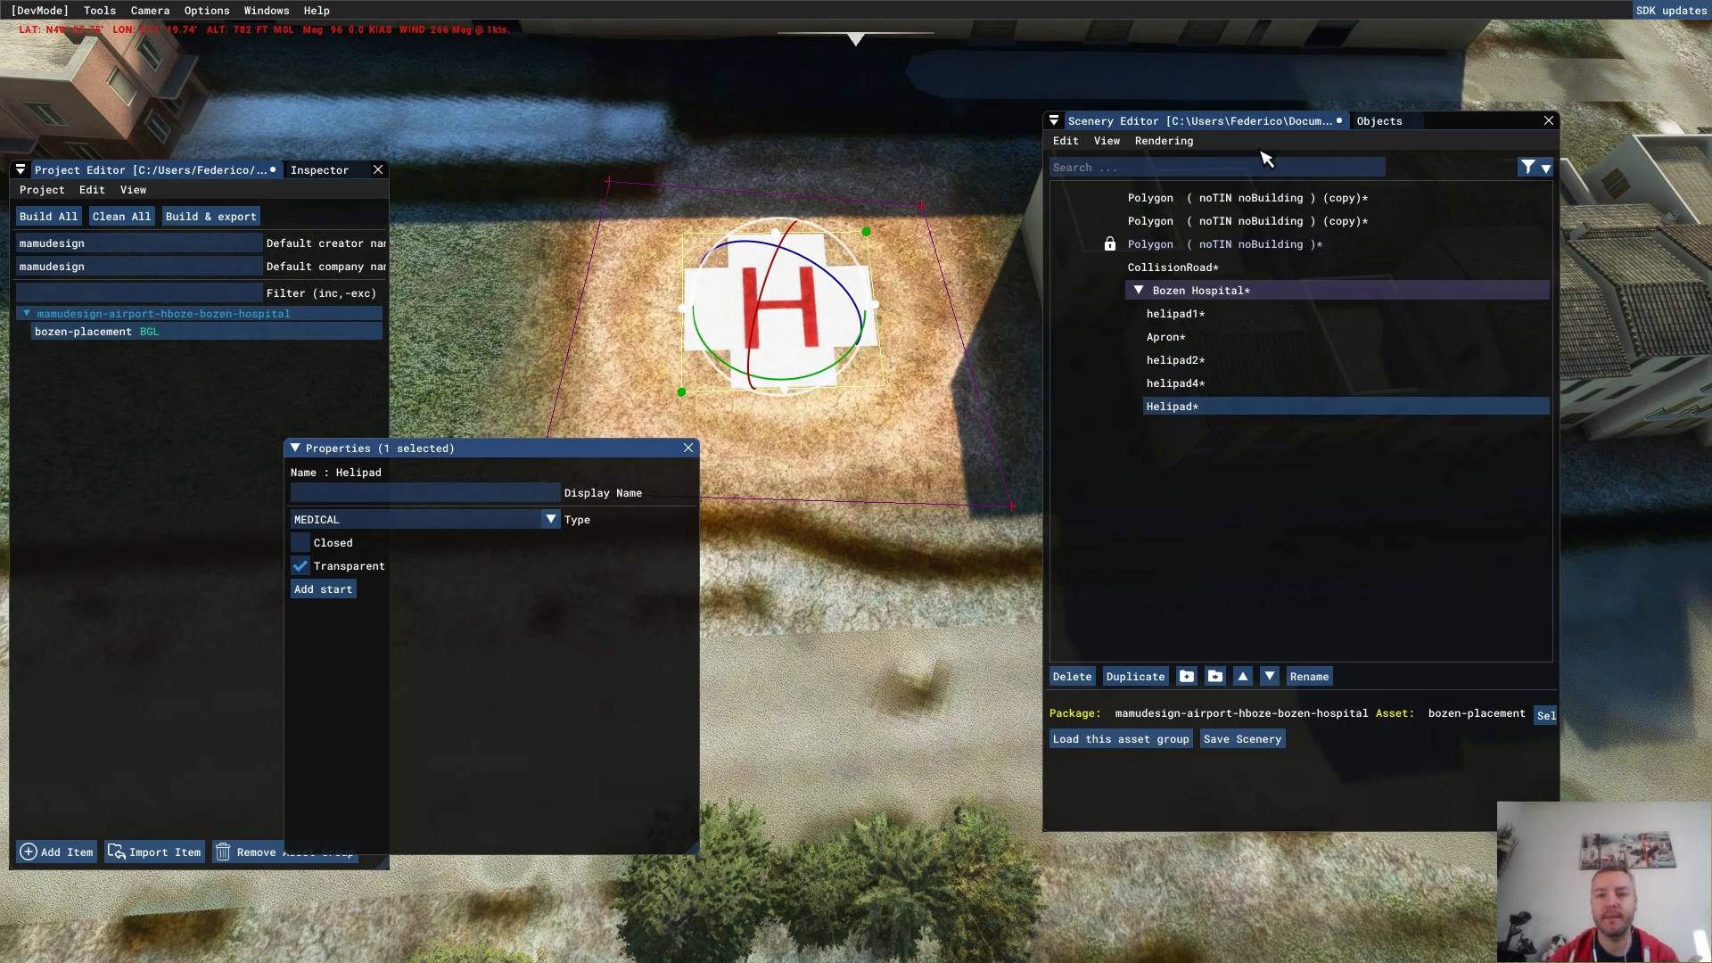
- Add a Square apron and move, rotate and scale it to cover the square ground area around the helipad marking
click(1379, 121)
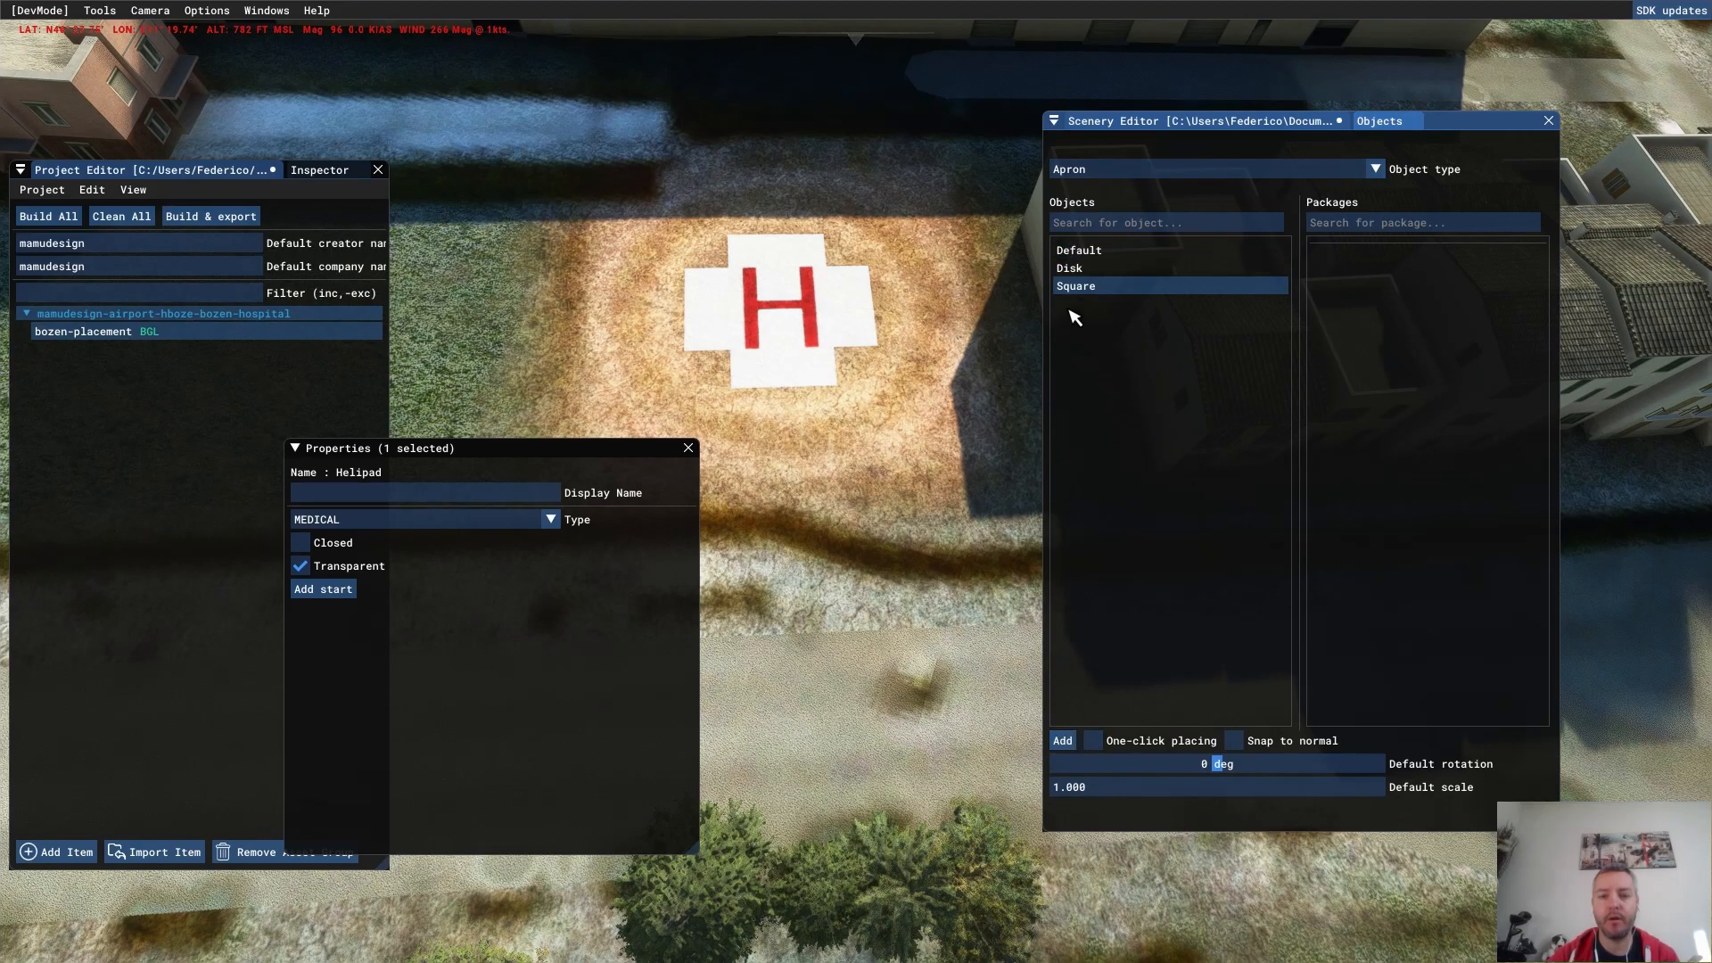
click(1063, 741)
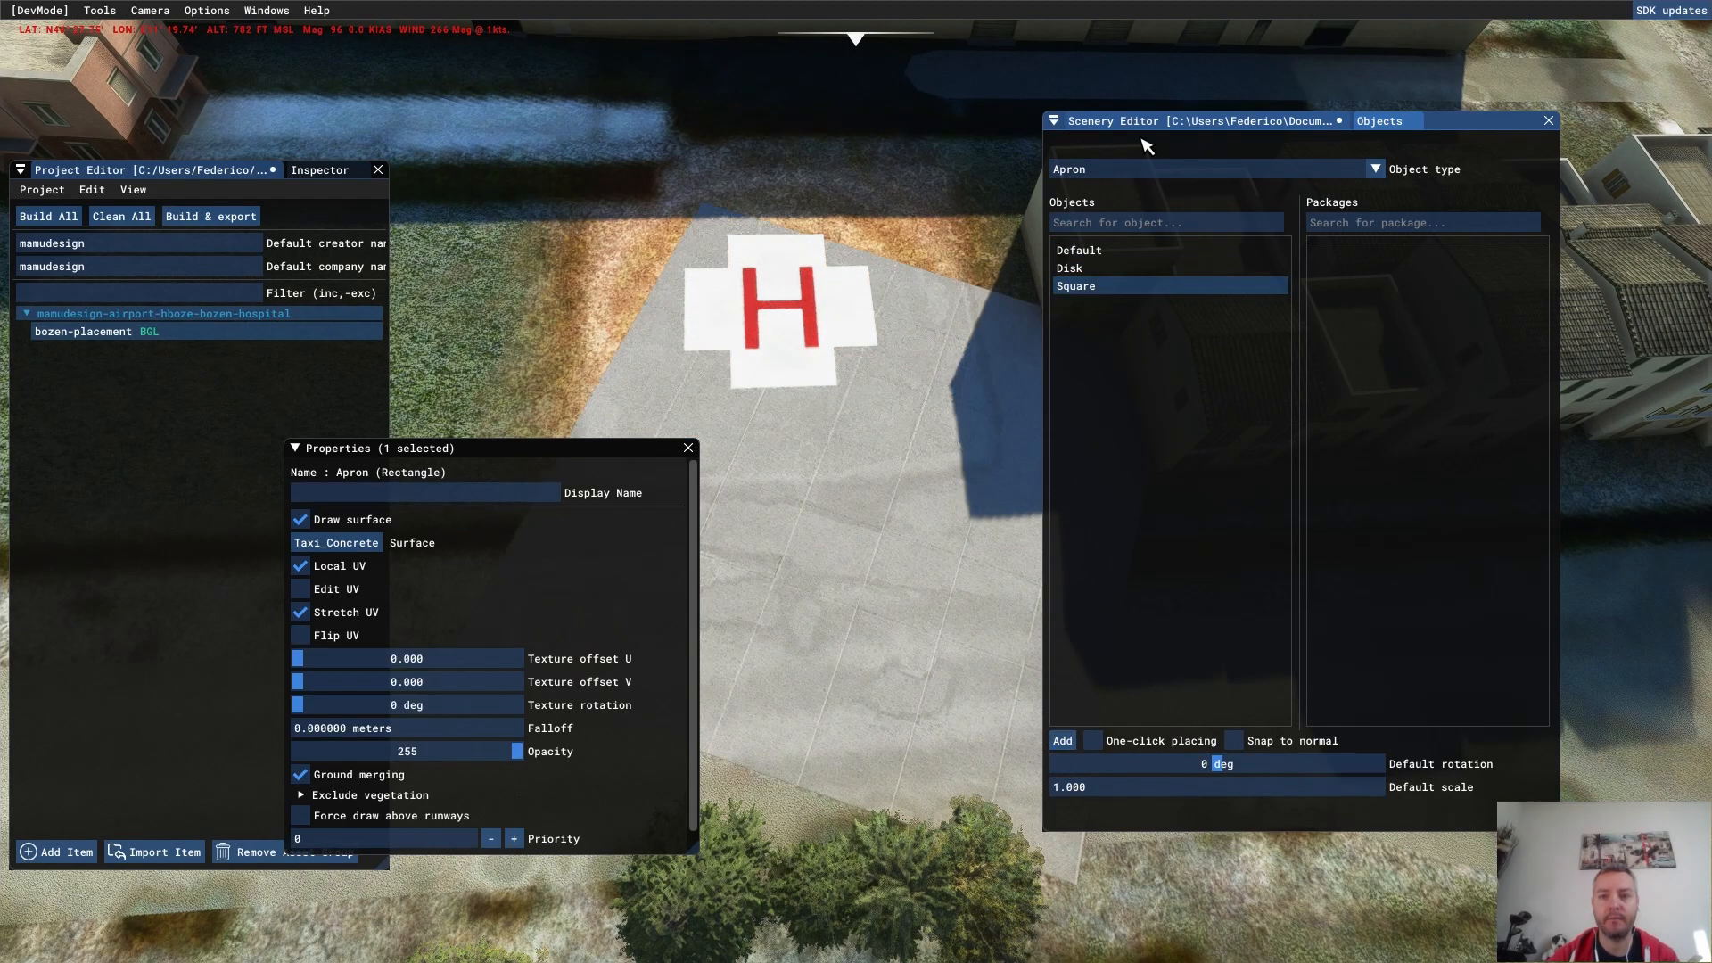
click(1159, 121)
drag(859, 467, 832, 364)
key(s)
drag(785, 309, 773, 301)
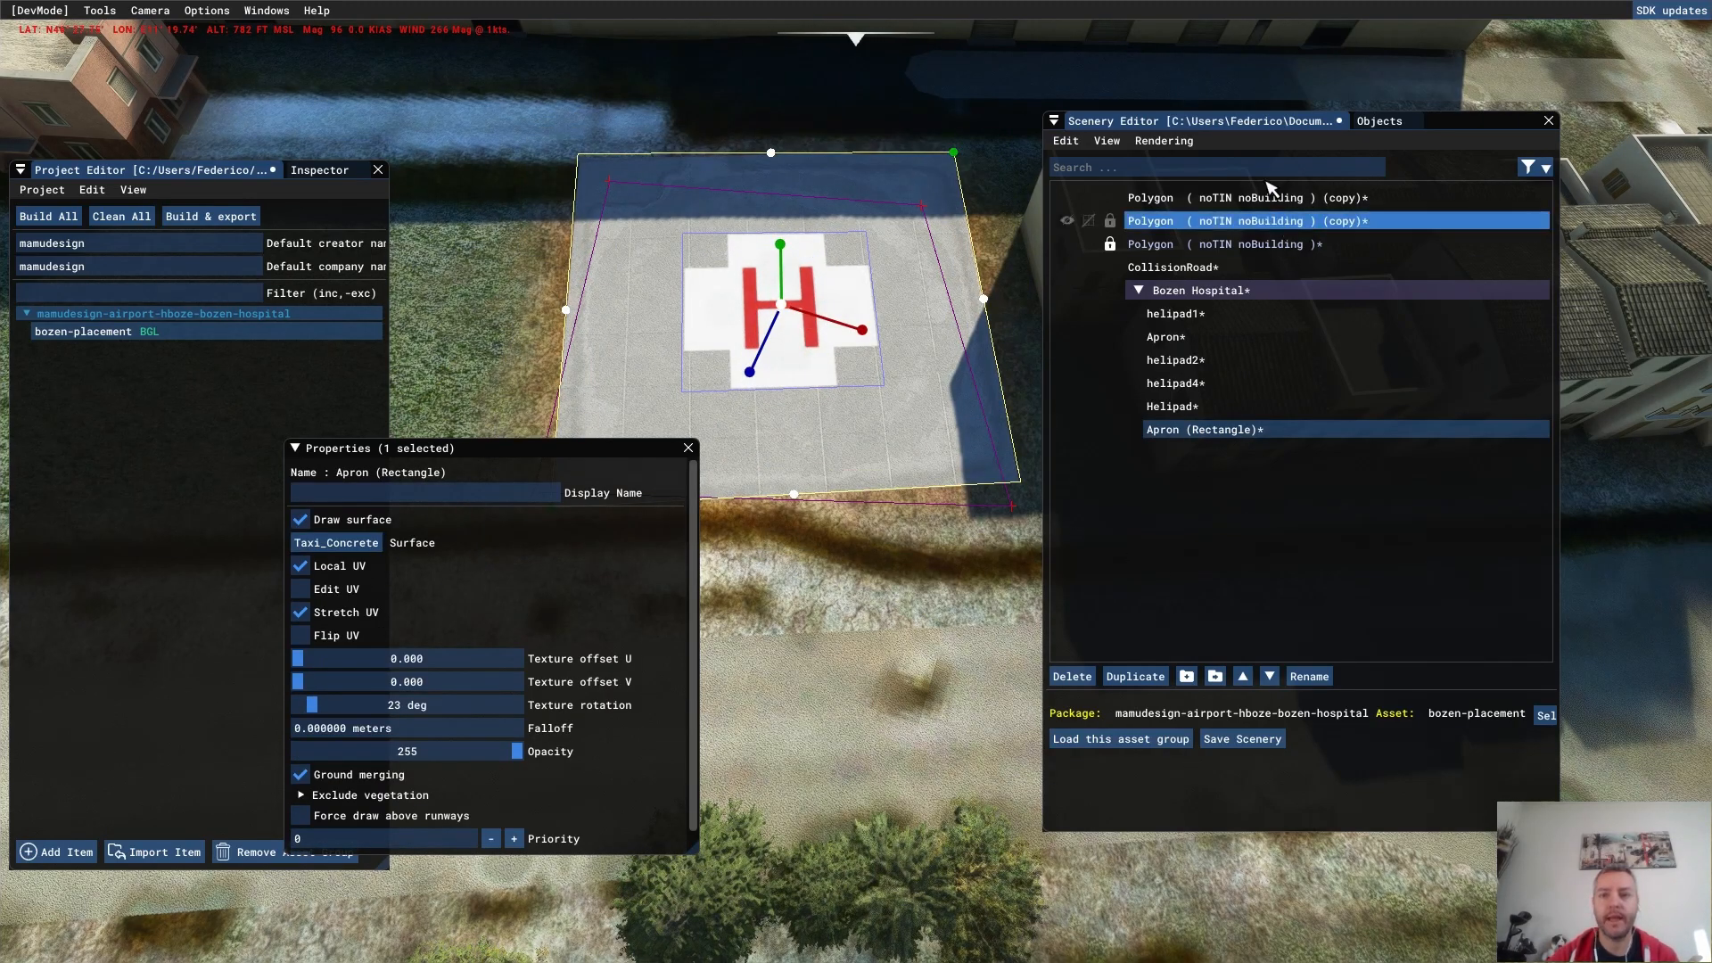
- Filter the Material Editor by "brick" with bitmap preview and assign the Taxi_Brick material to the rectangular apron's surface
click(1107, 141)
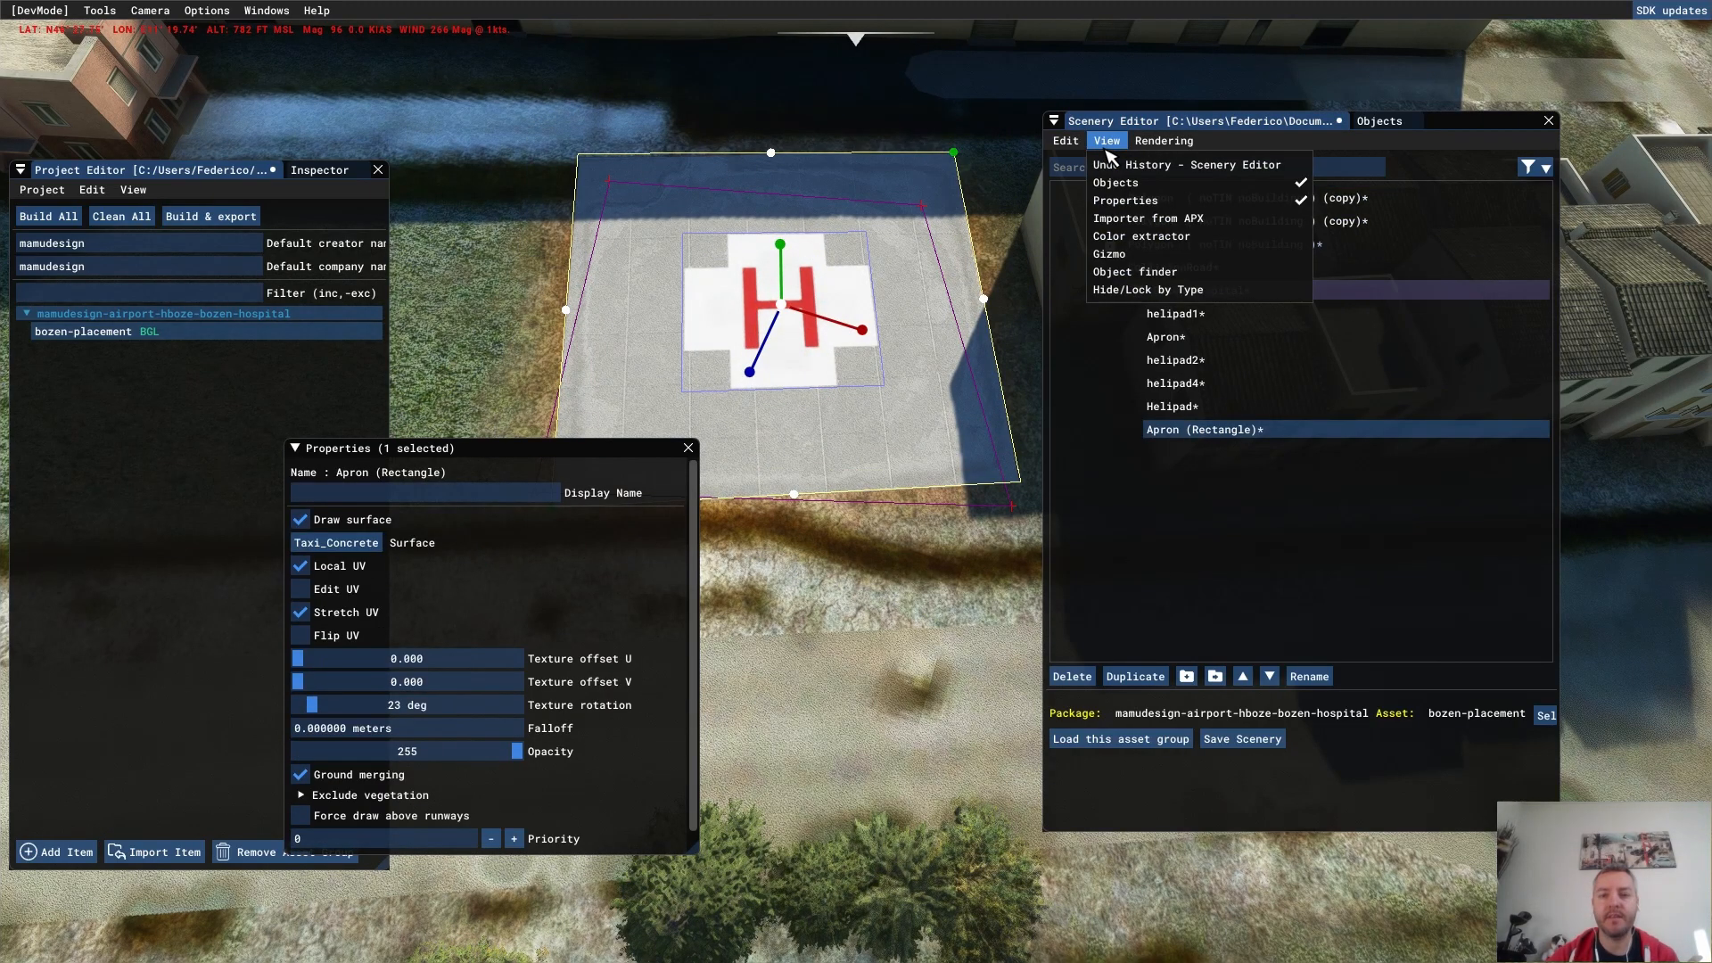
click(1202, 146)
click(100, 11)
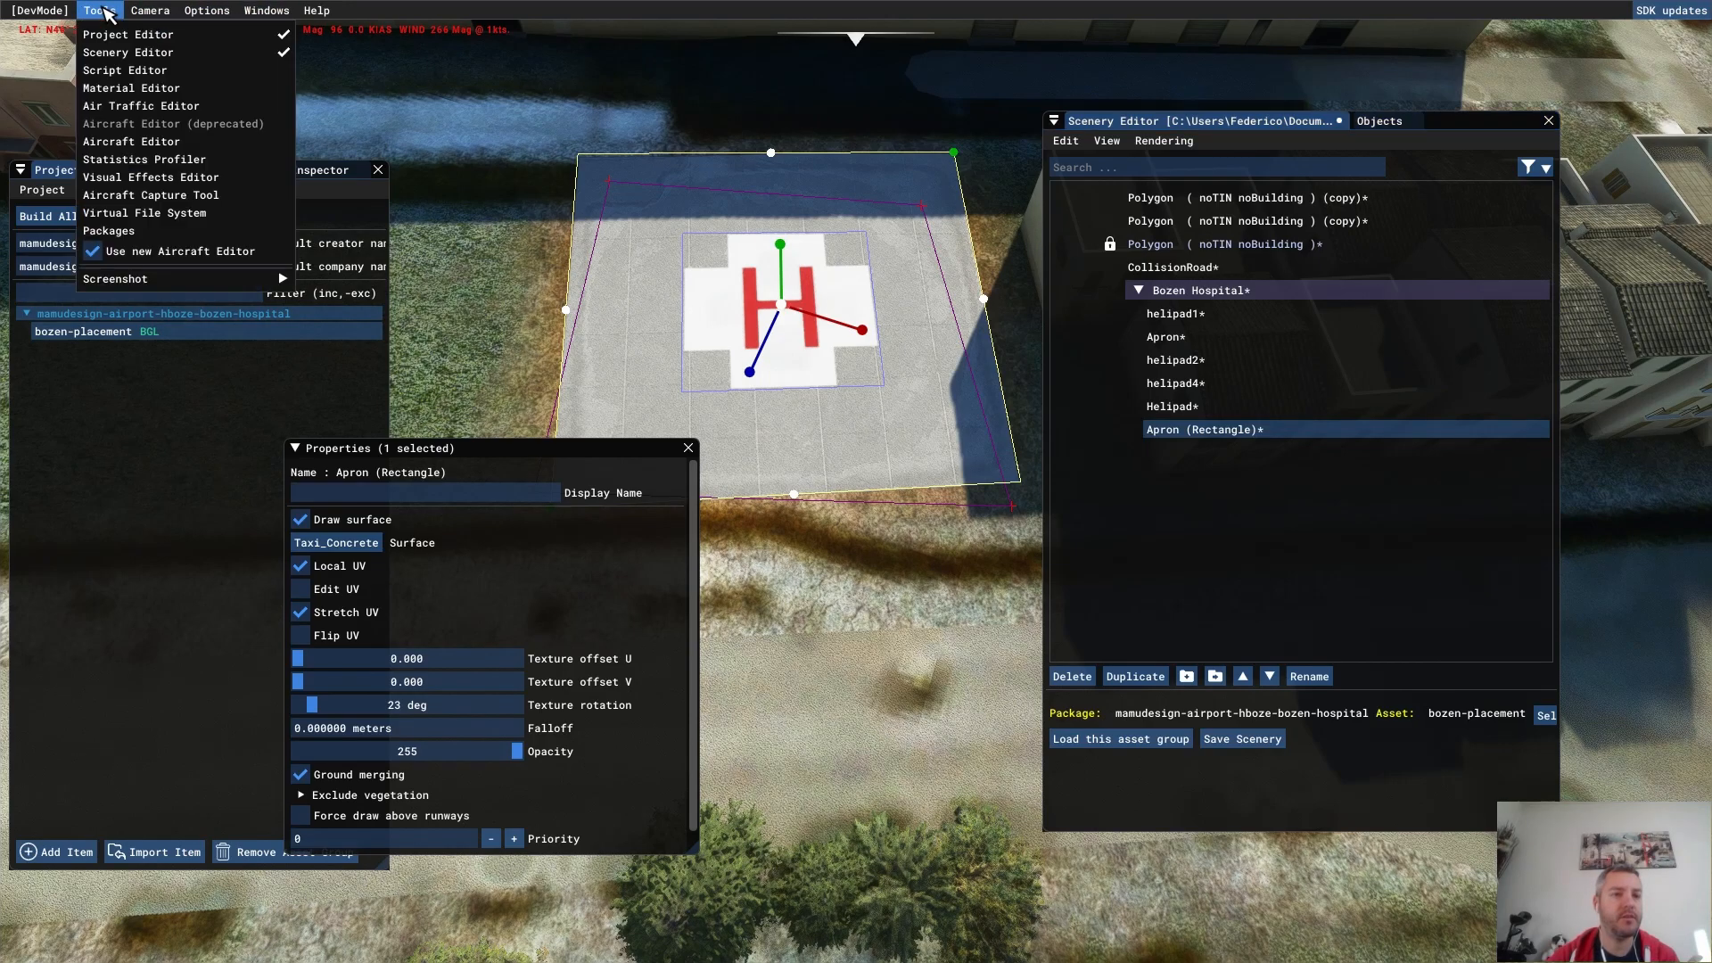
click(129, 88)
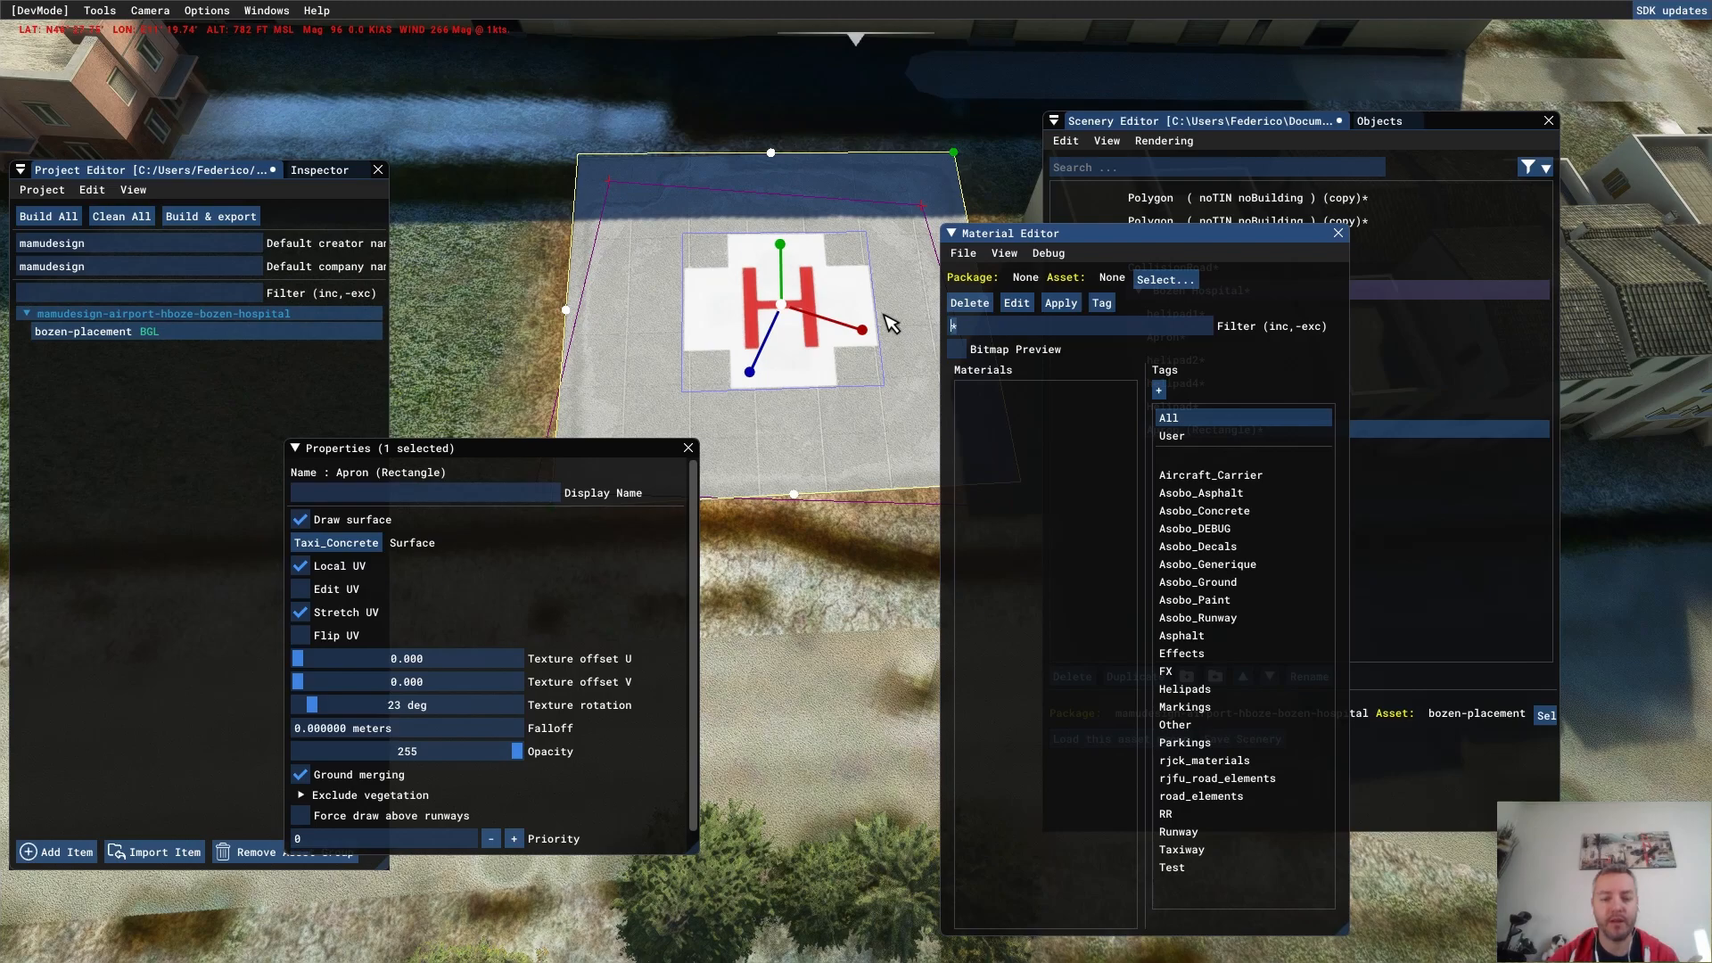
text(brick)
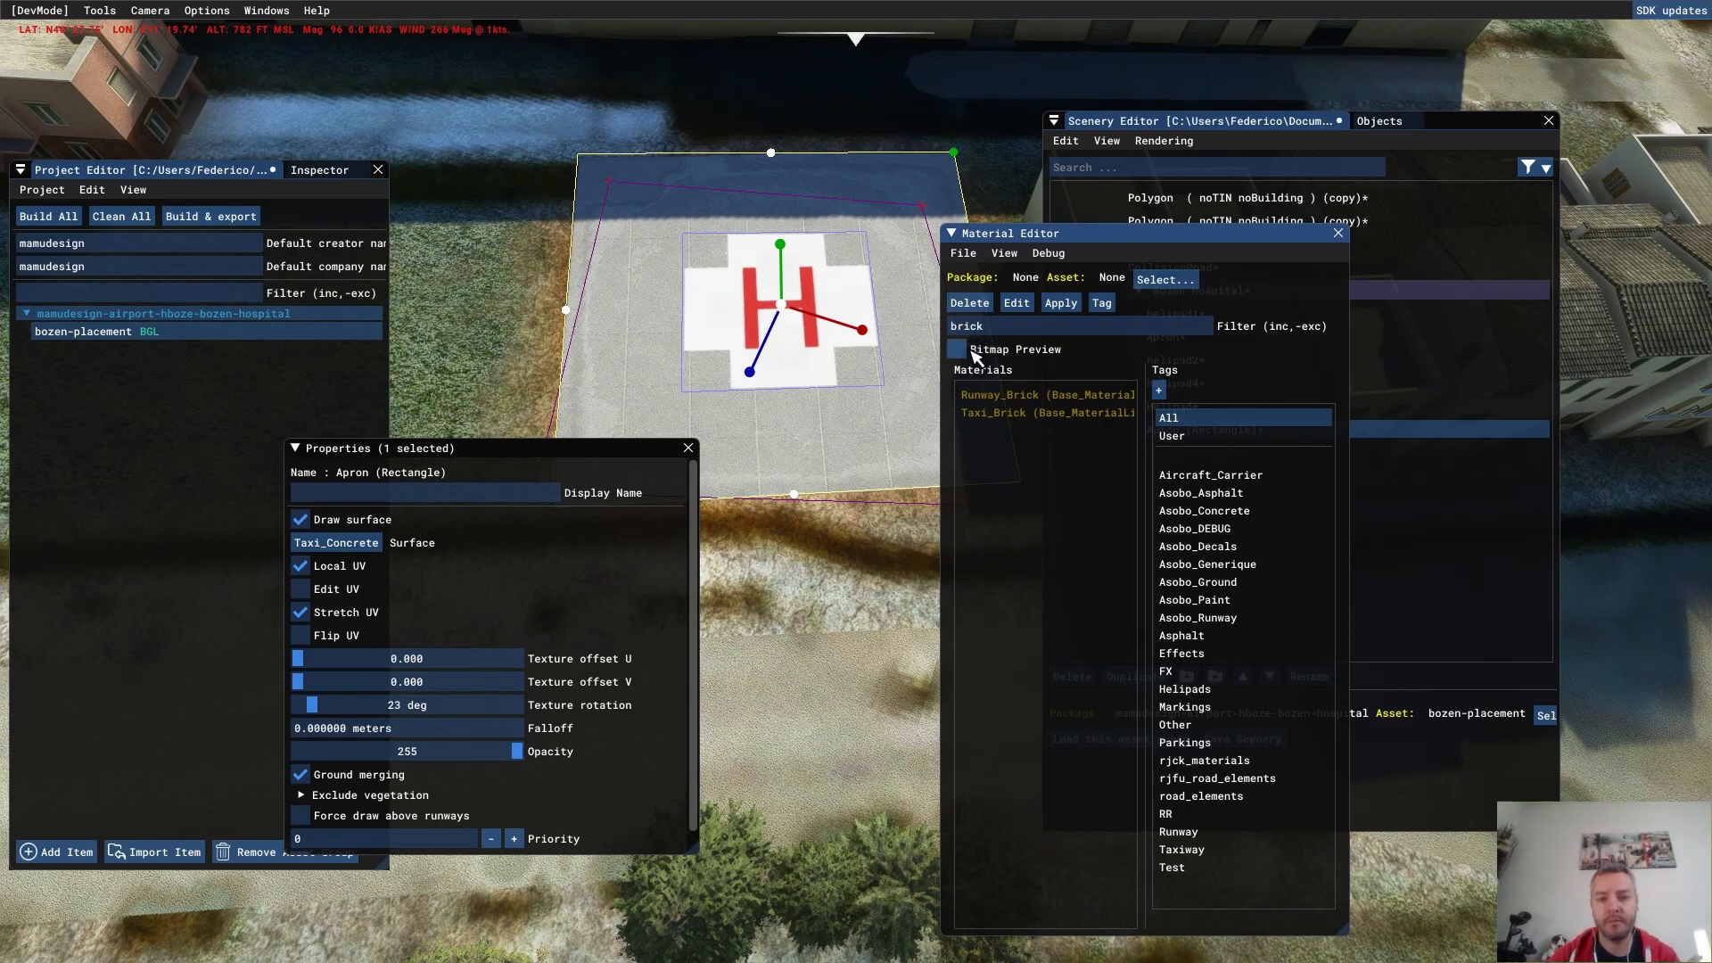
click(998, 414)
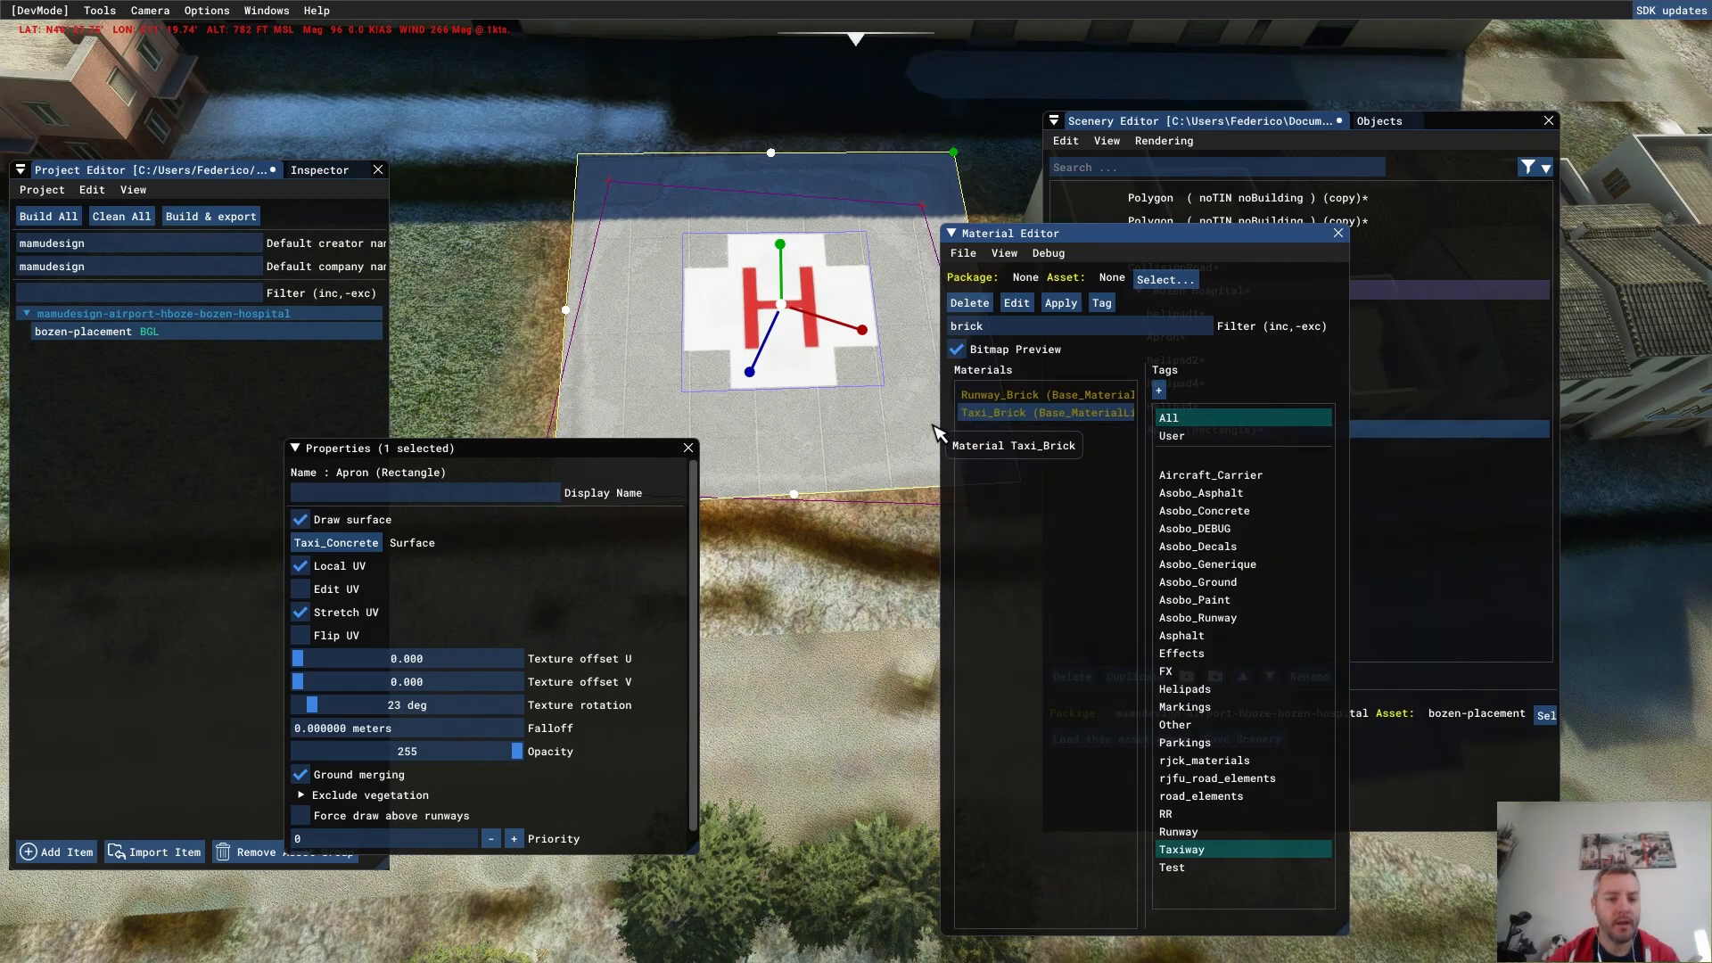
drag(966, 431, 338, 544)
key(w)
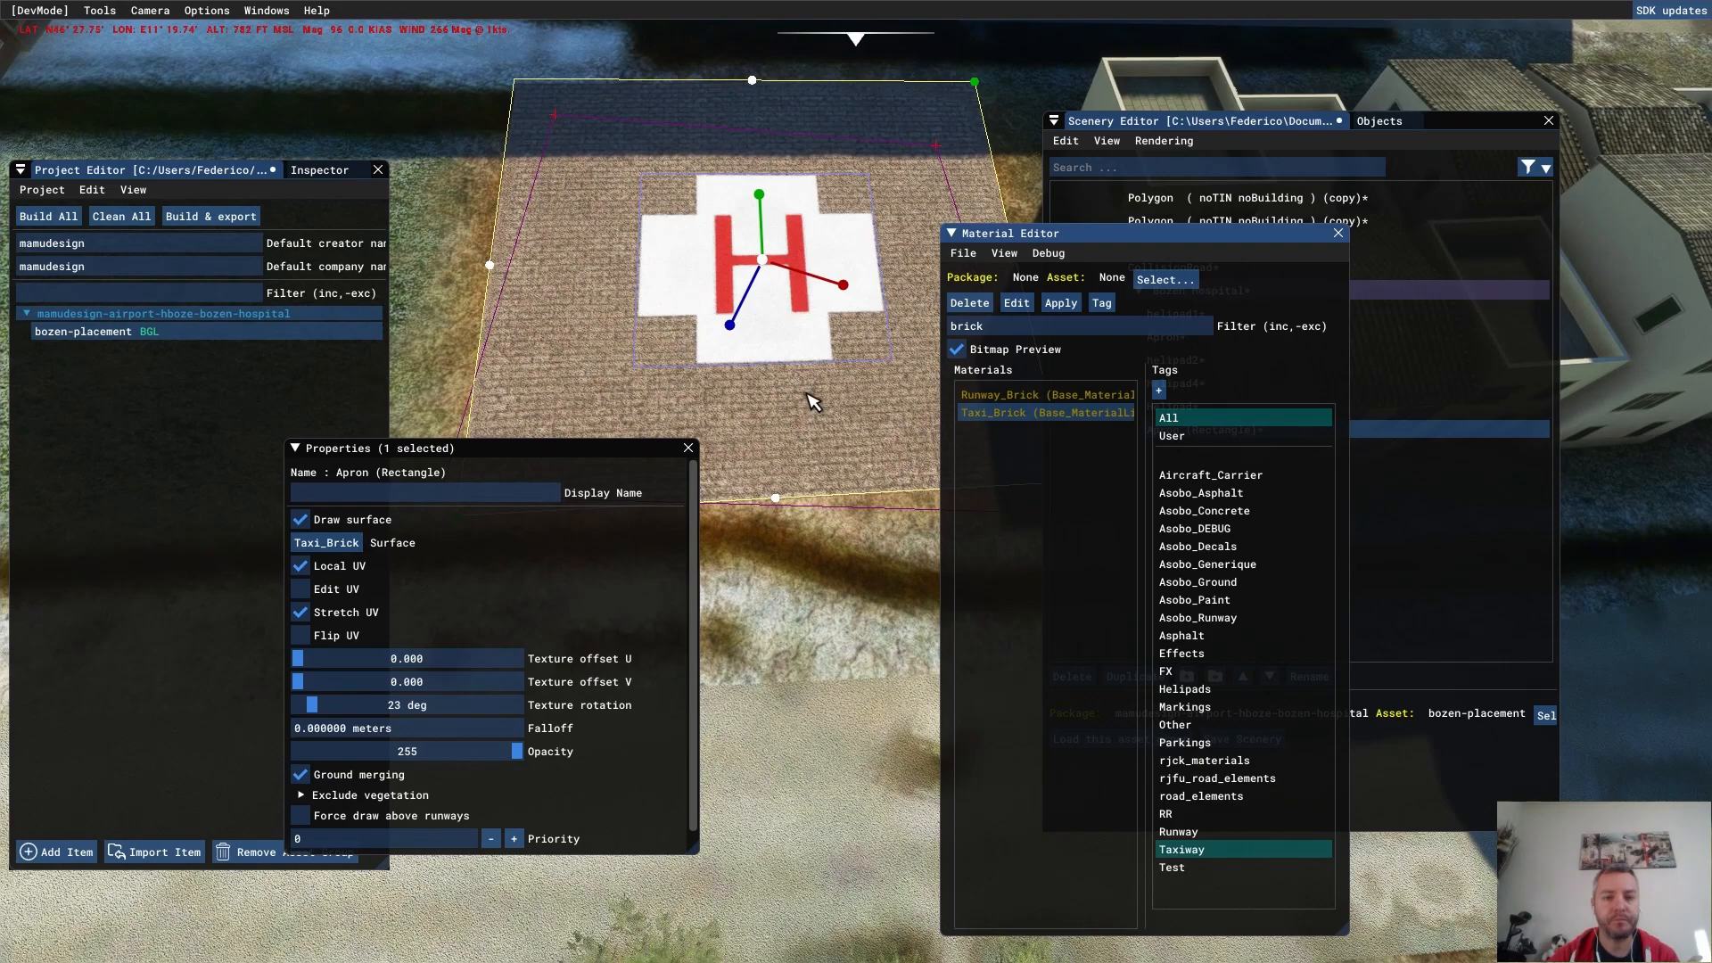
- Enable coloration on the brick apron and tint it light orange
key(w)
scroll(618, 802, down, 1)
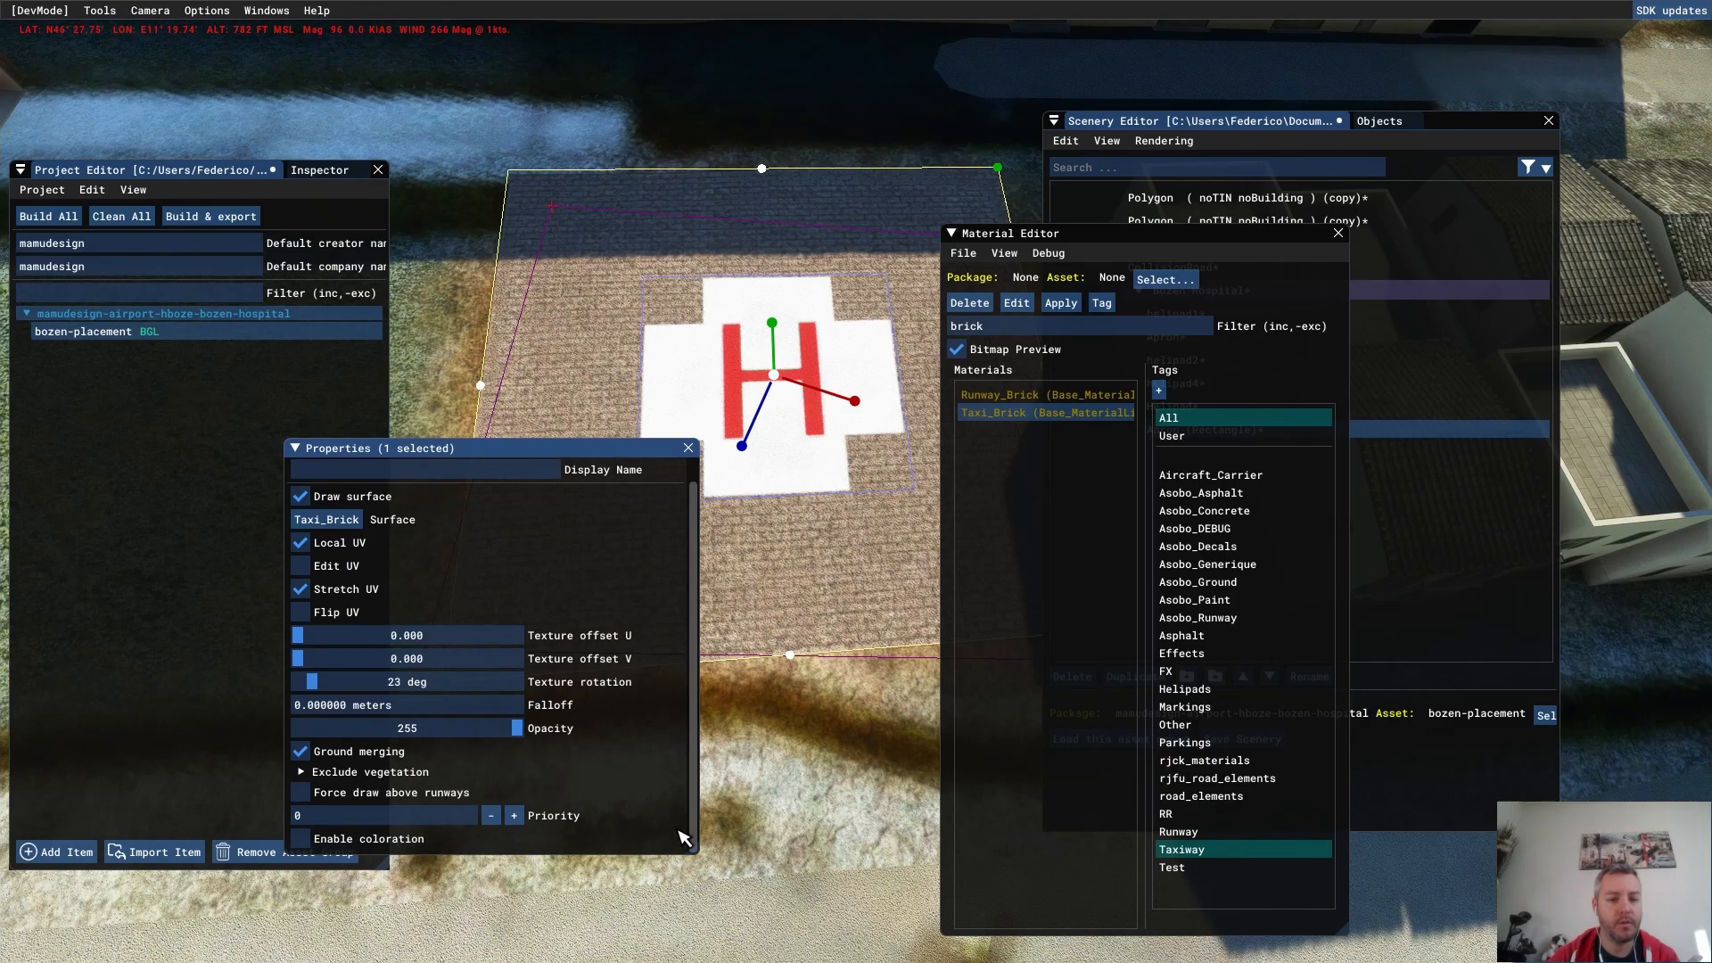
click(361, 847)
scroll(630, 806, down, 1)
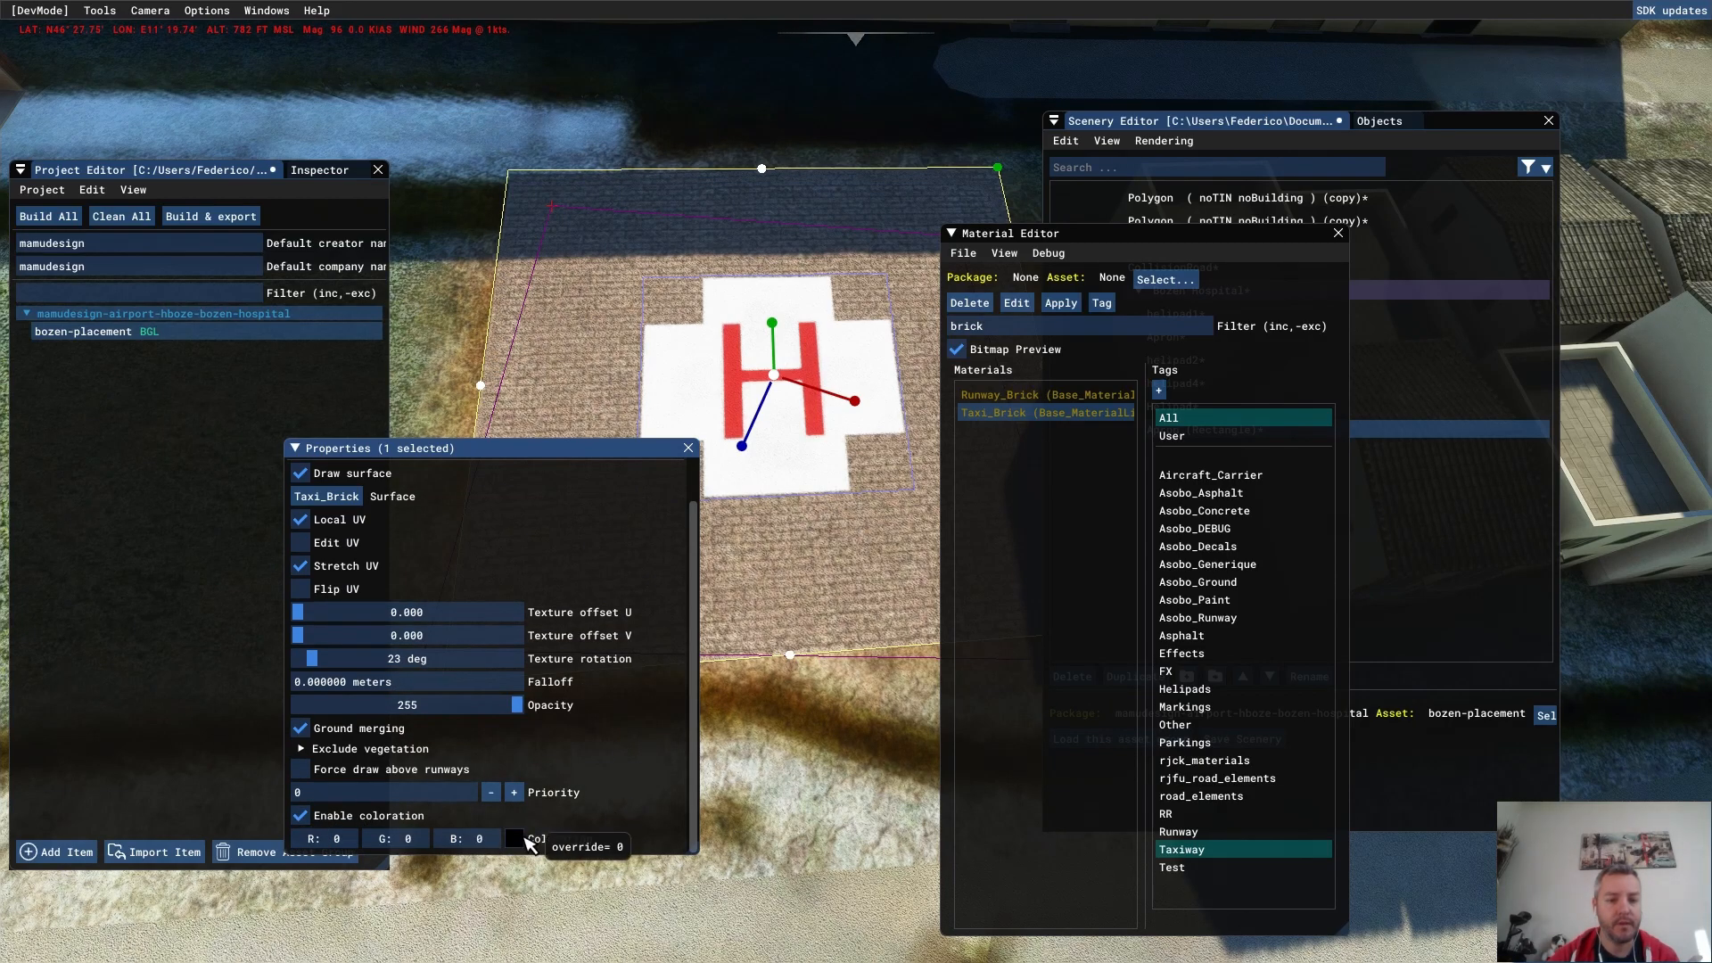
click(515, 838)
mouse_move(547, 816)
mouse_down()
mouse_move(638, 665)
mouse_move(619, 646)
mouse_up()
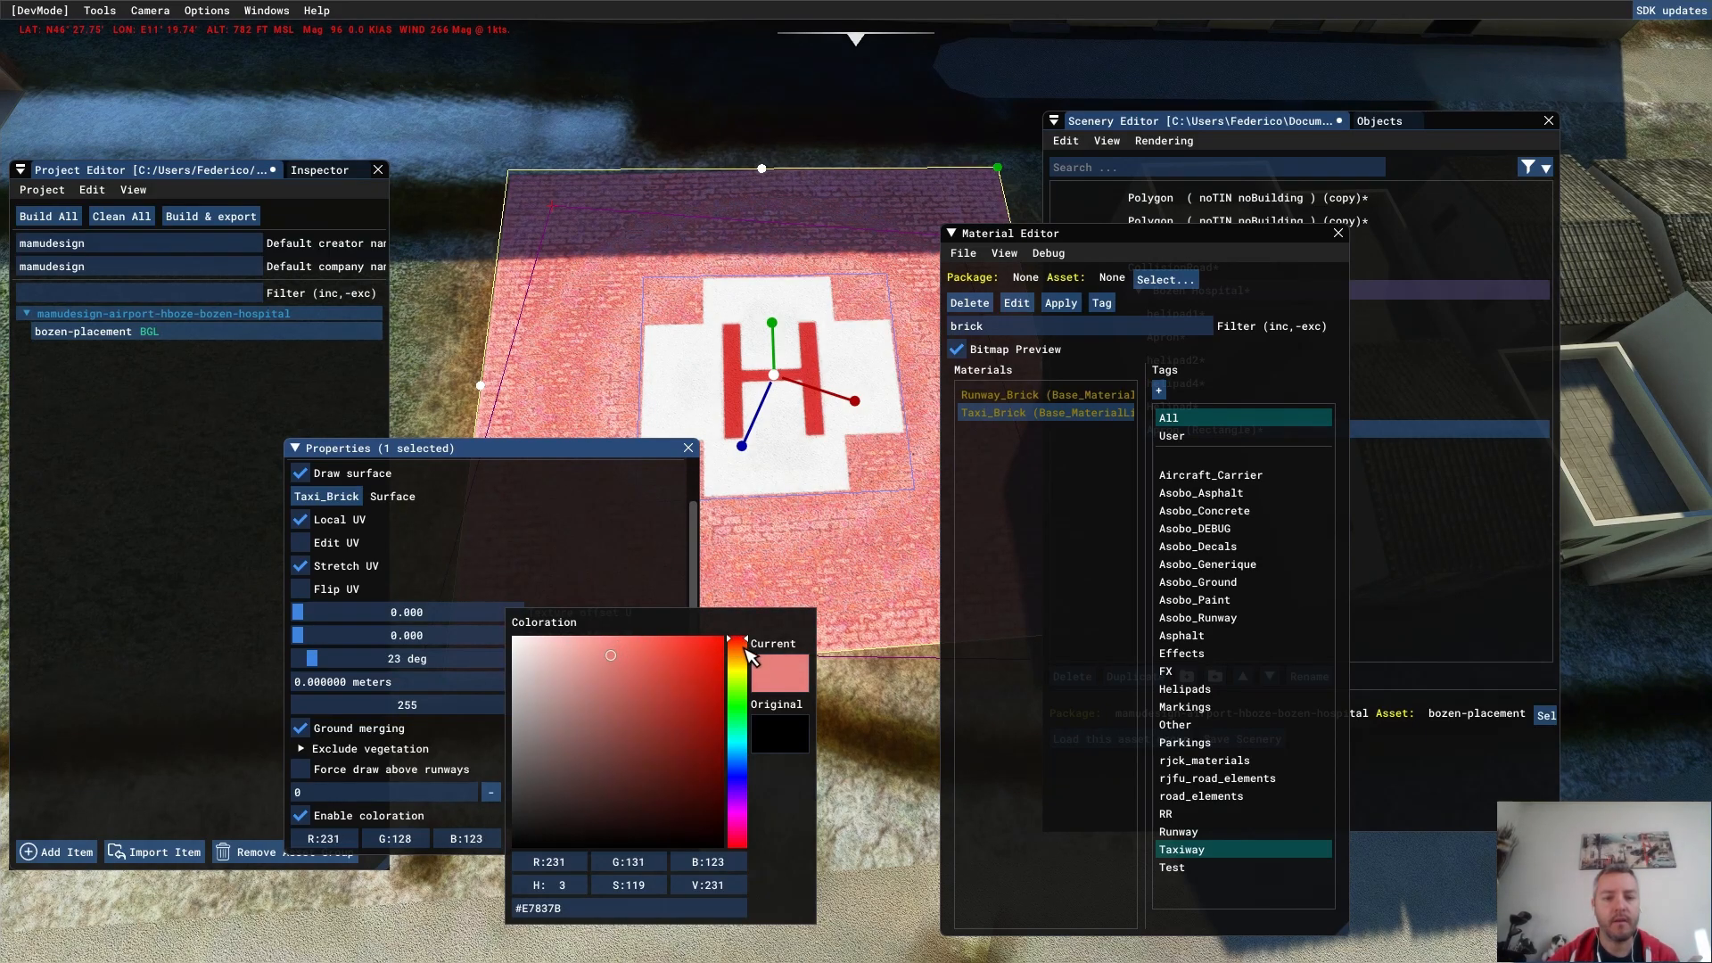
click(746, 654)
drag(742, 659, 742, 652)
mouse_move(613, 658)
mouse_down()
mouse_move(642, 679)
mouse_move(629, 663)
mouse_up()
click(734, 644)
click(743, 650)
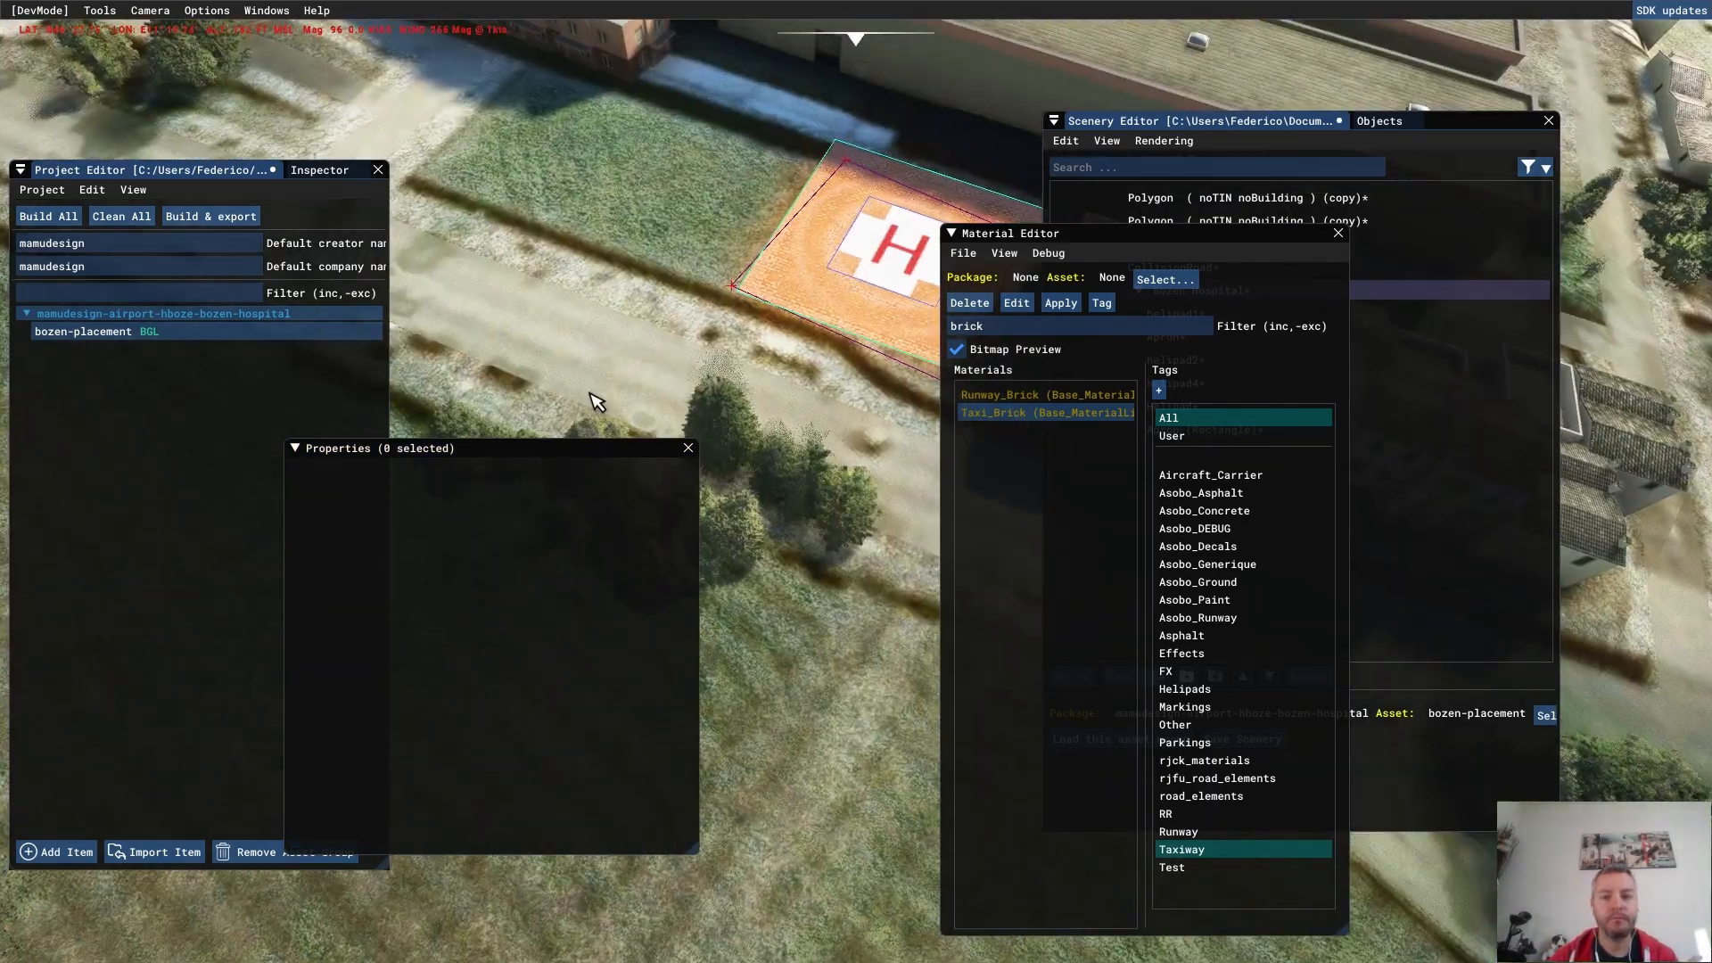
- Select the unnamed helipad on the brick apron and close the Properties and Material Editor windows
key(d)
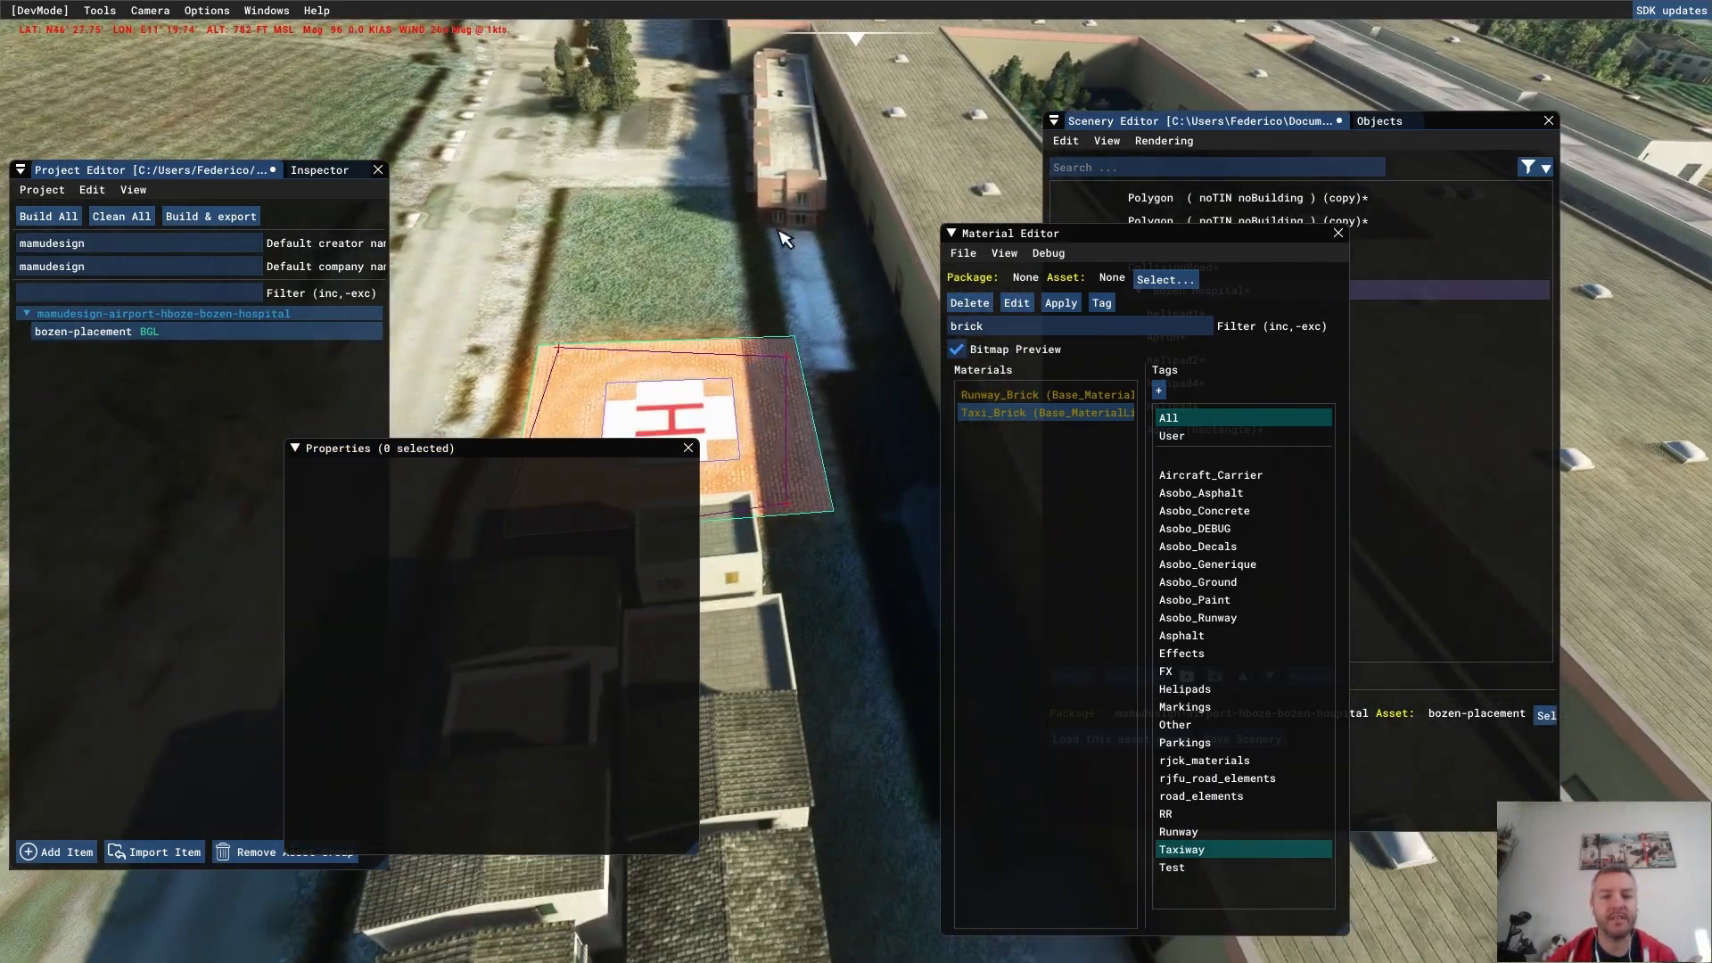
click(688, 446)
click(701, 449)
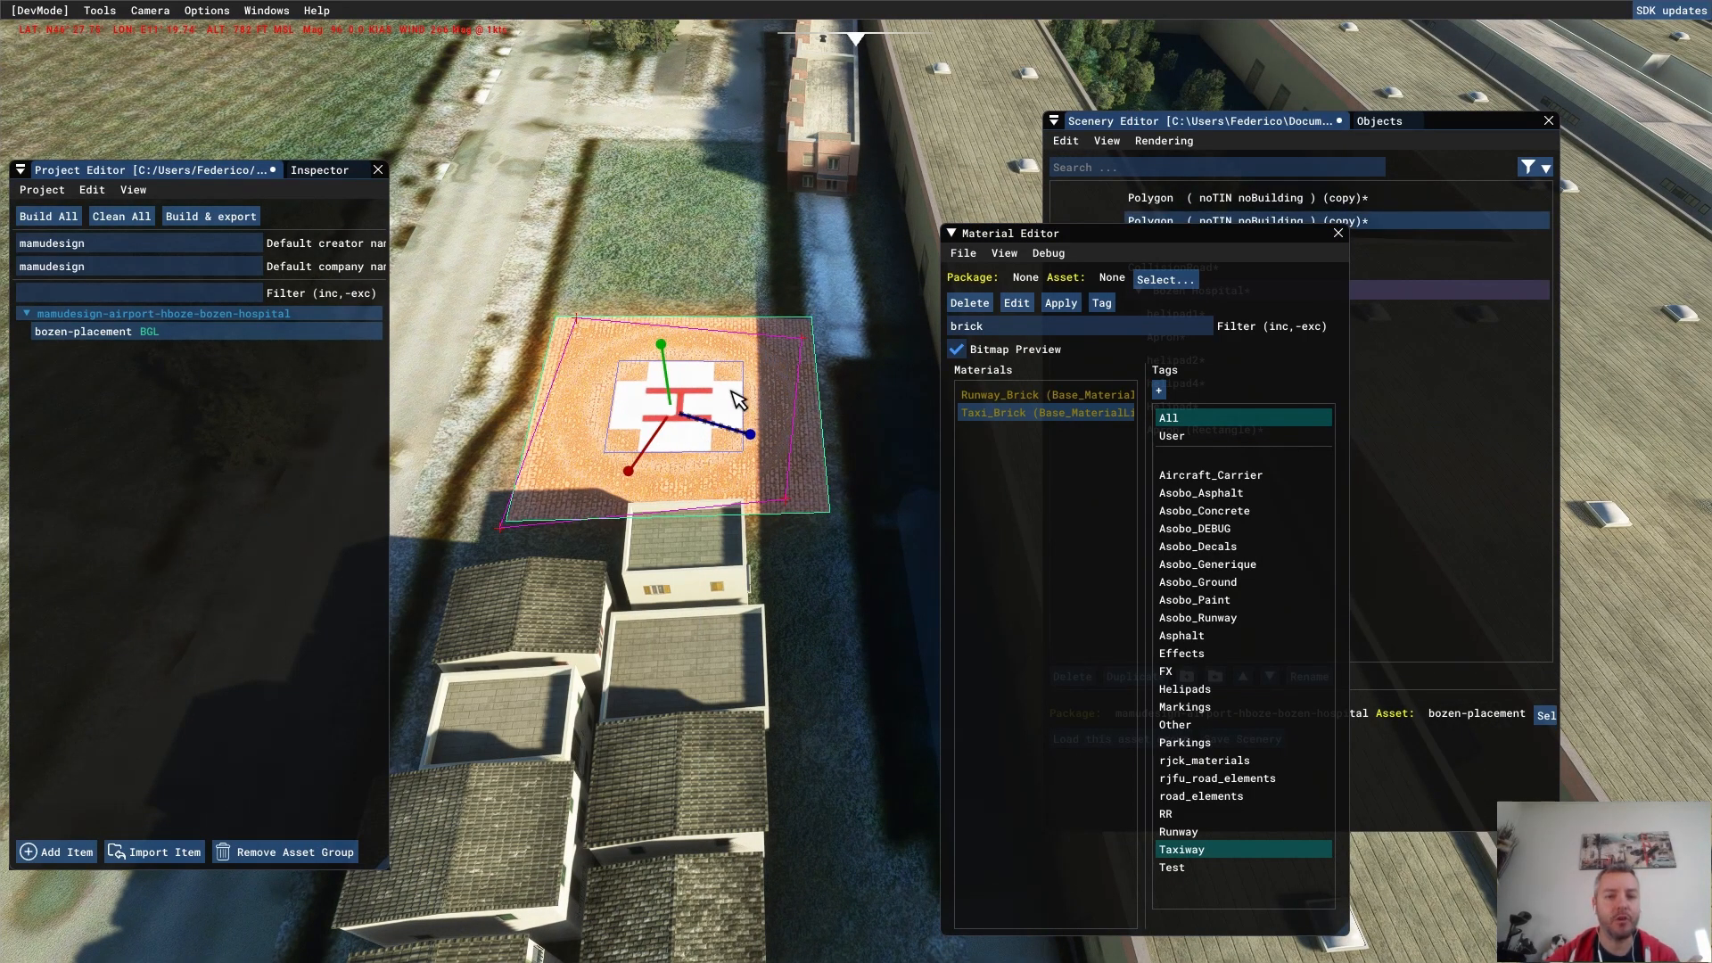
key(w)
right_drag(803, 561, 676, 527)
click(750, 555)
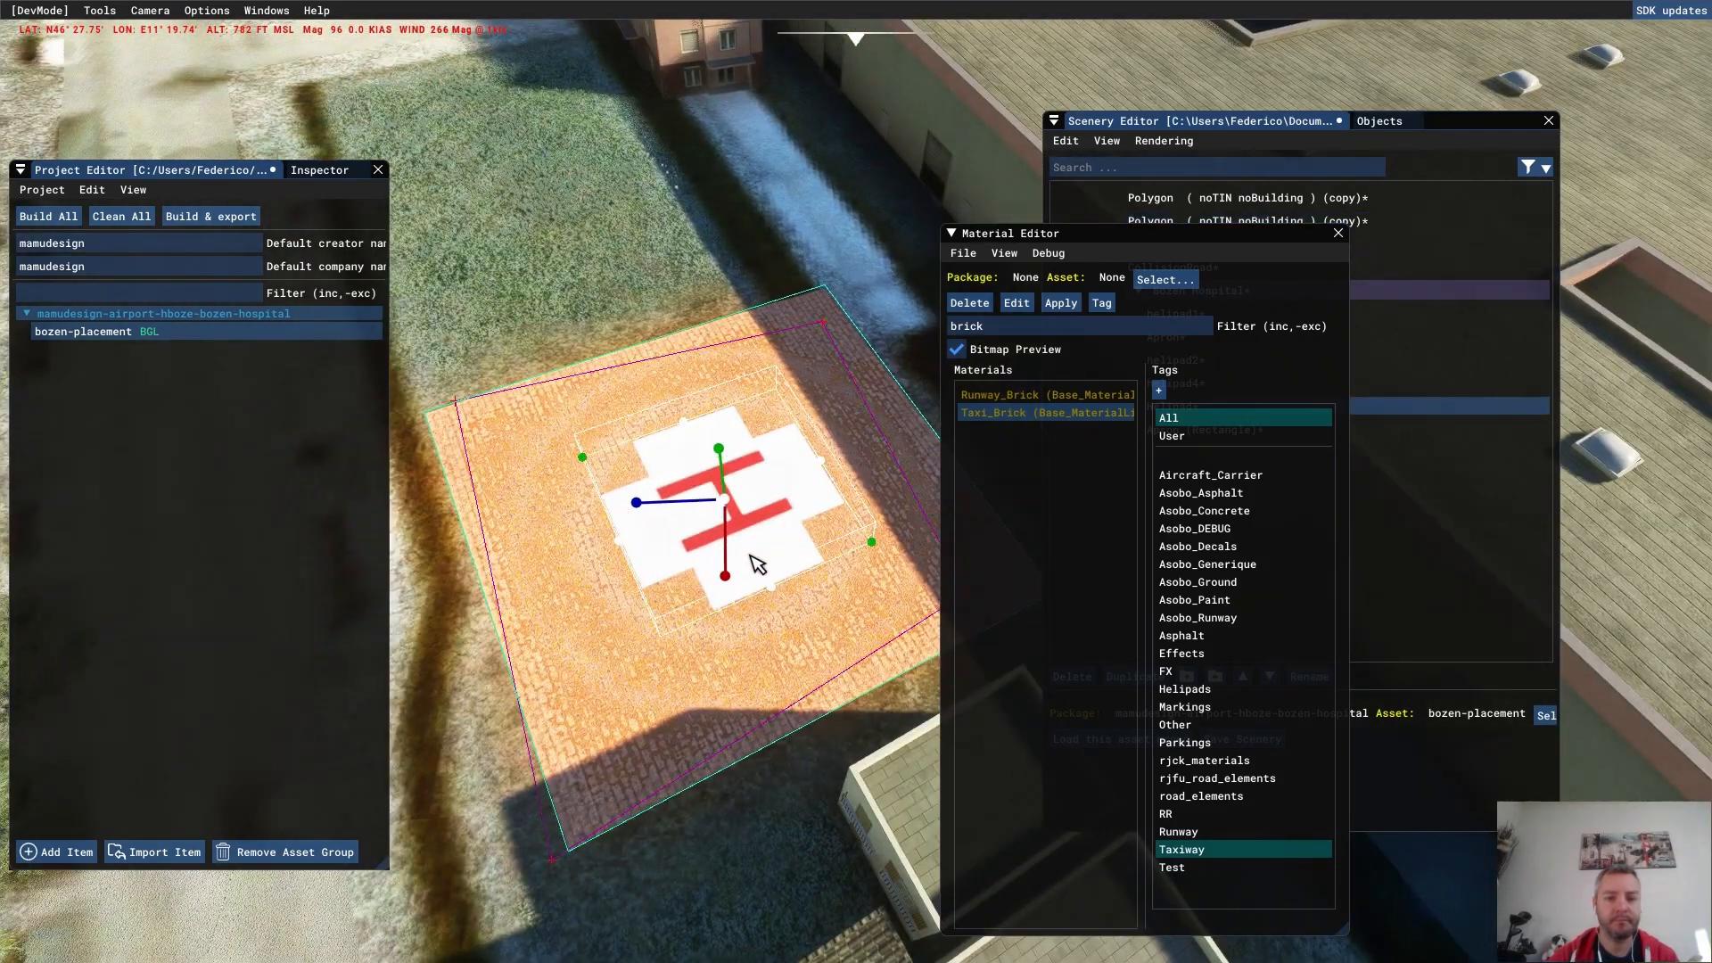
click(1338, 232)
- Set the selected helipad's display name to helipad3 and add a start position to it
click(1107, 141)
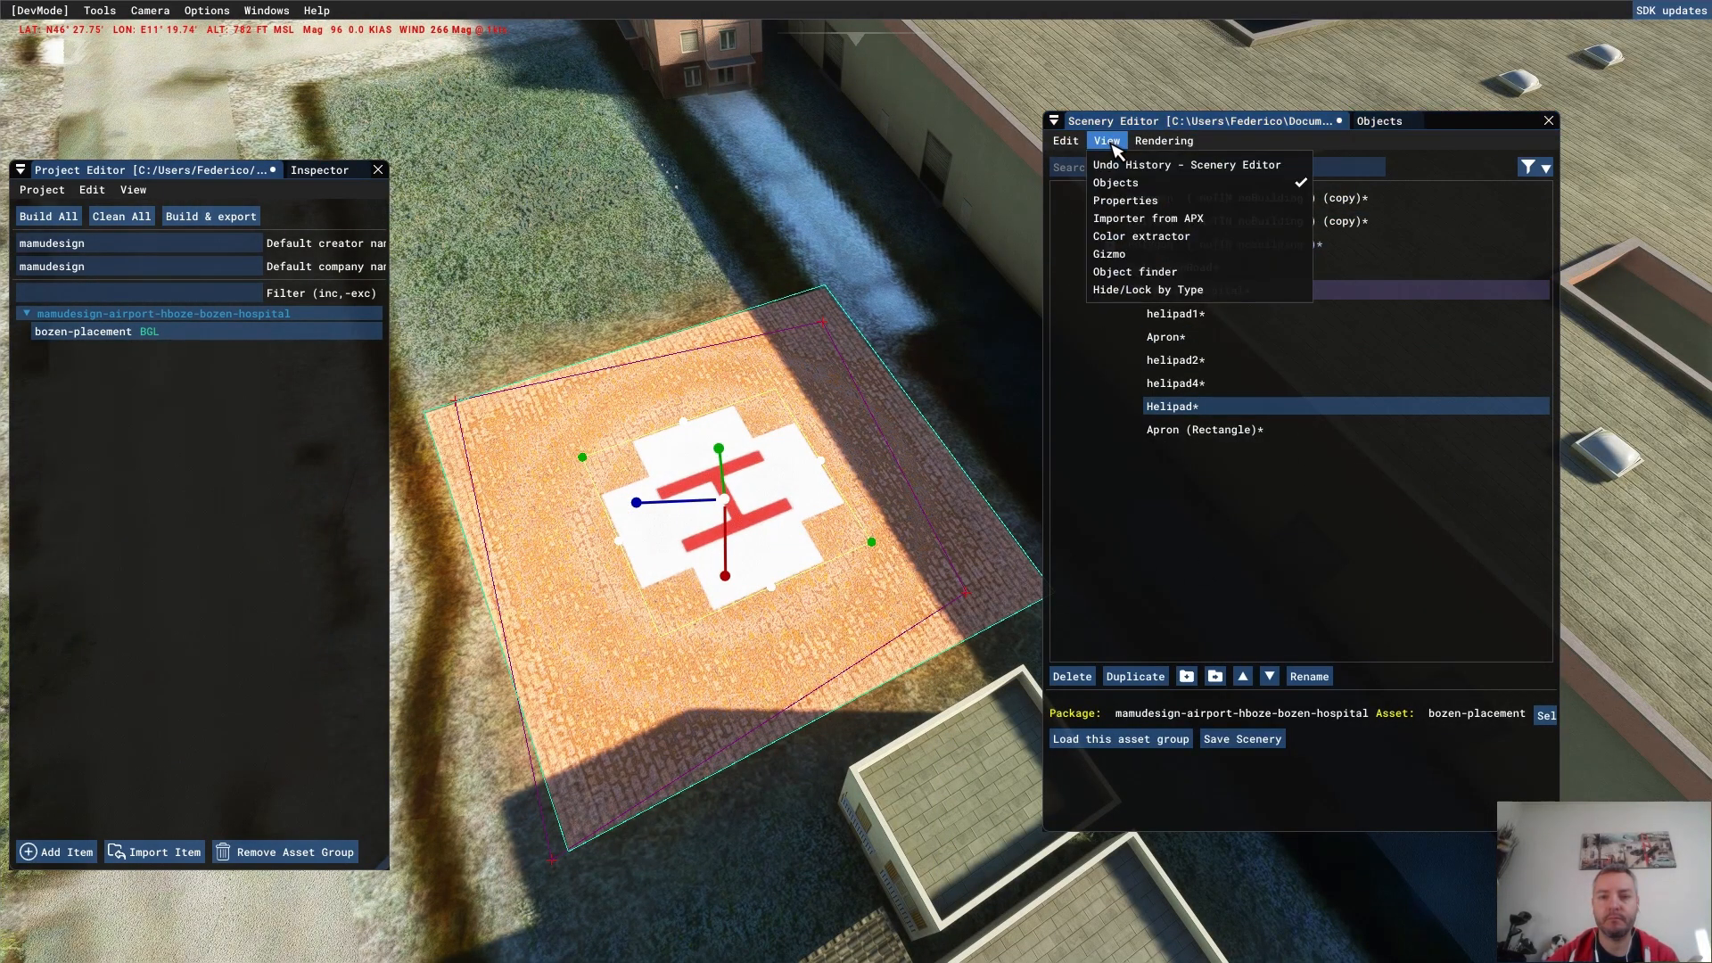
click(1142, 202)
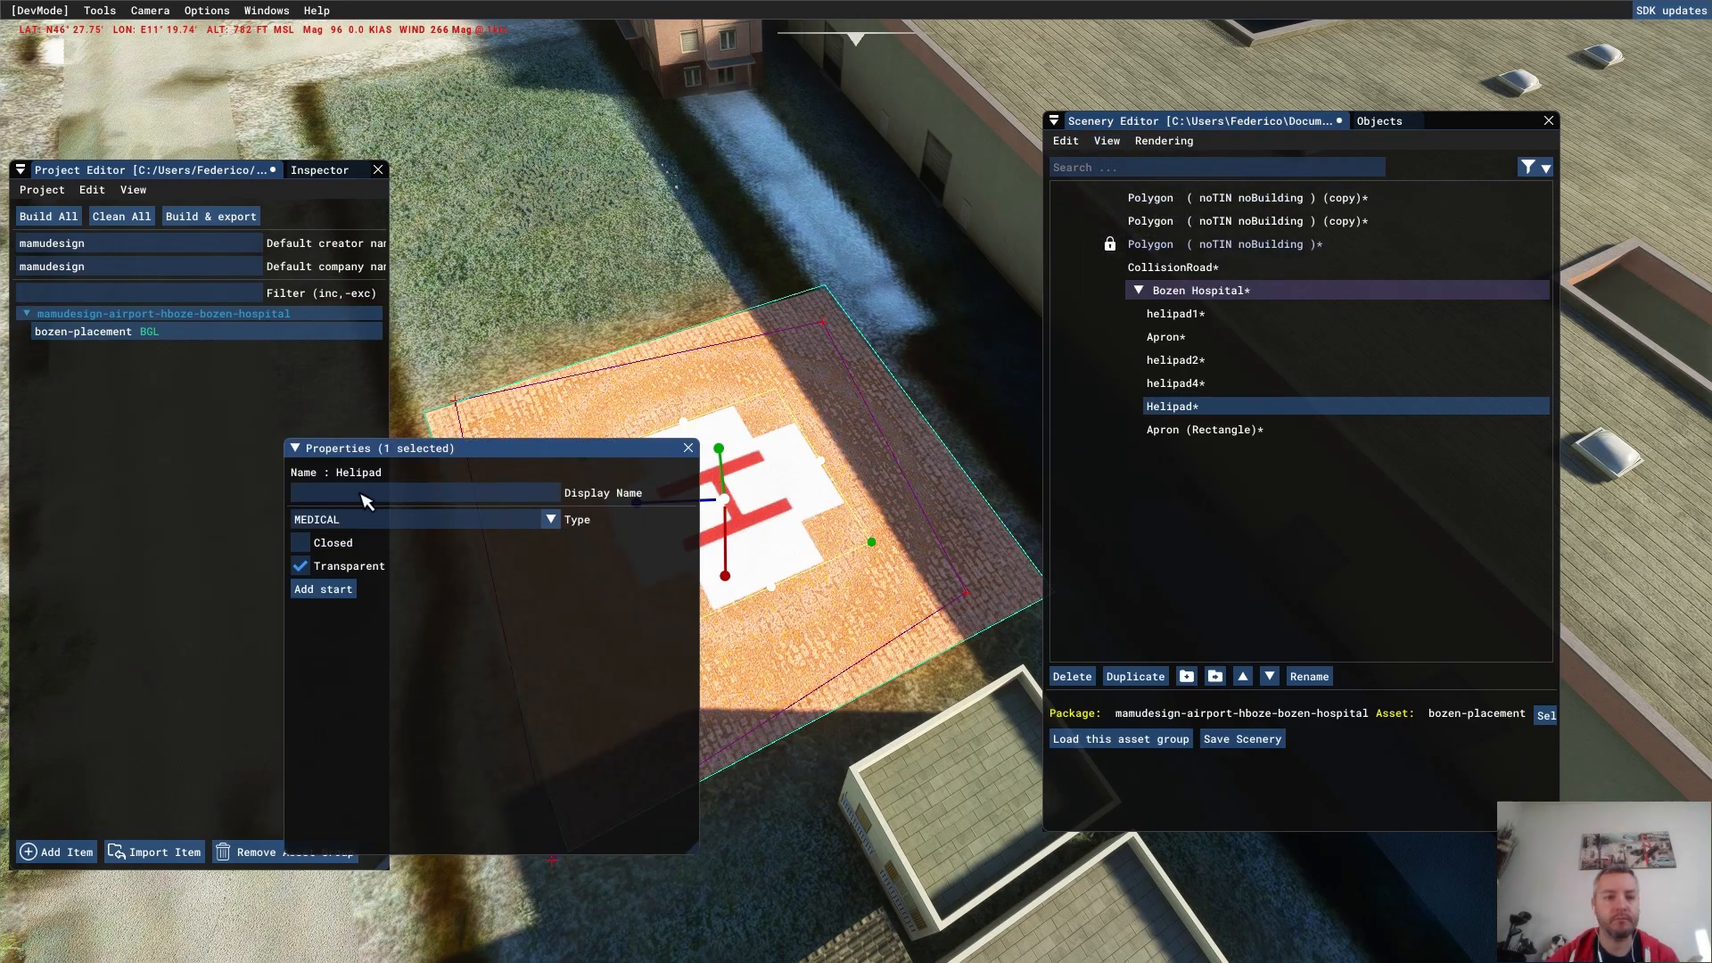
click(415, 493)
text(helipad3)
click(330, 590)
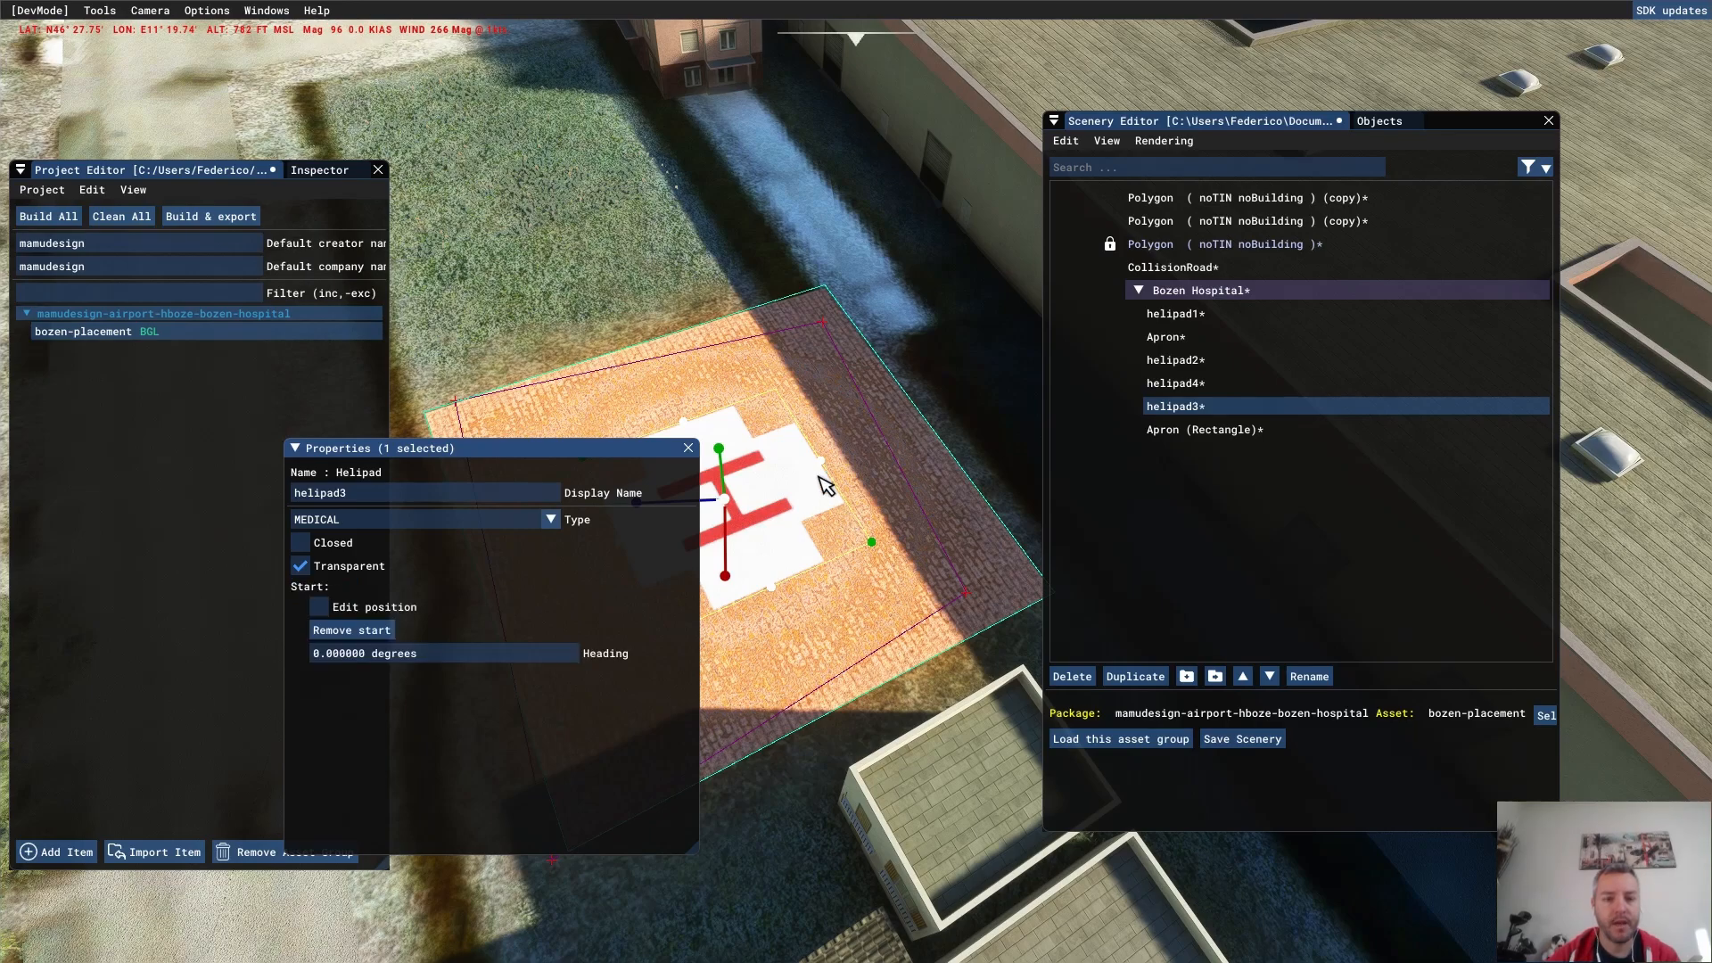
- Enable position editing for helipad3's start and rotate its heading to about -23.2 degrees
key(a)
key(s)
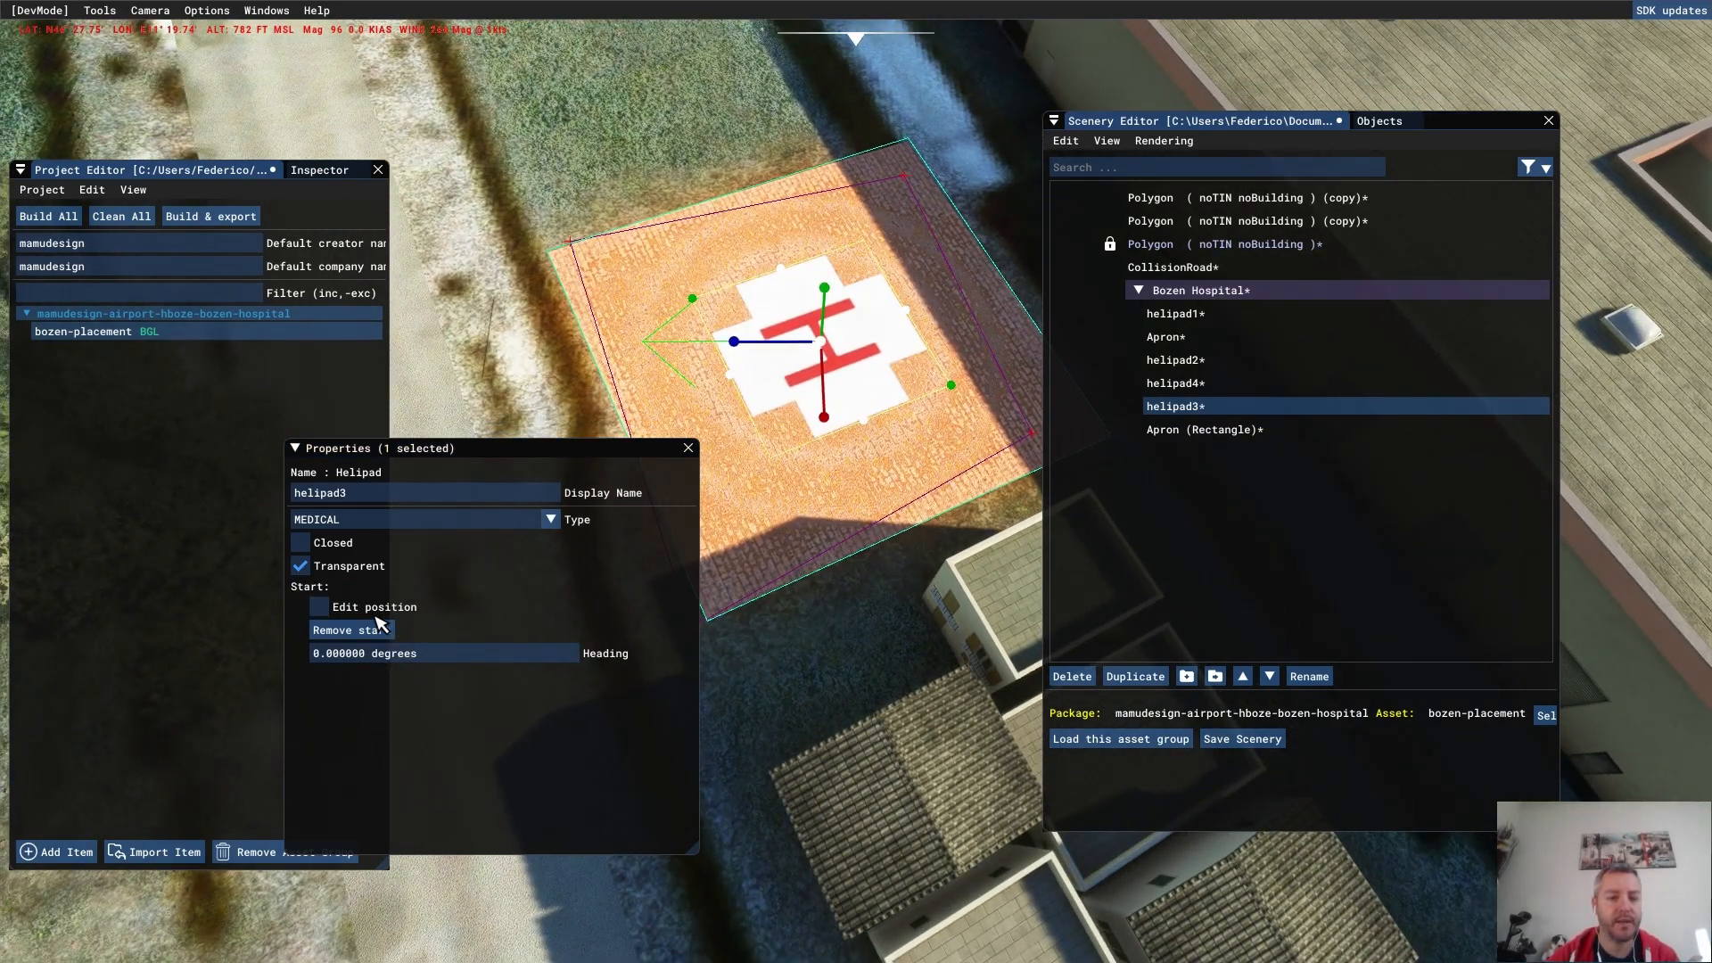
click(320, 607)
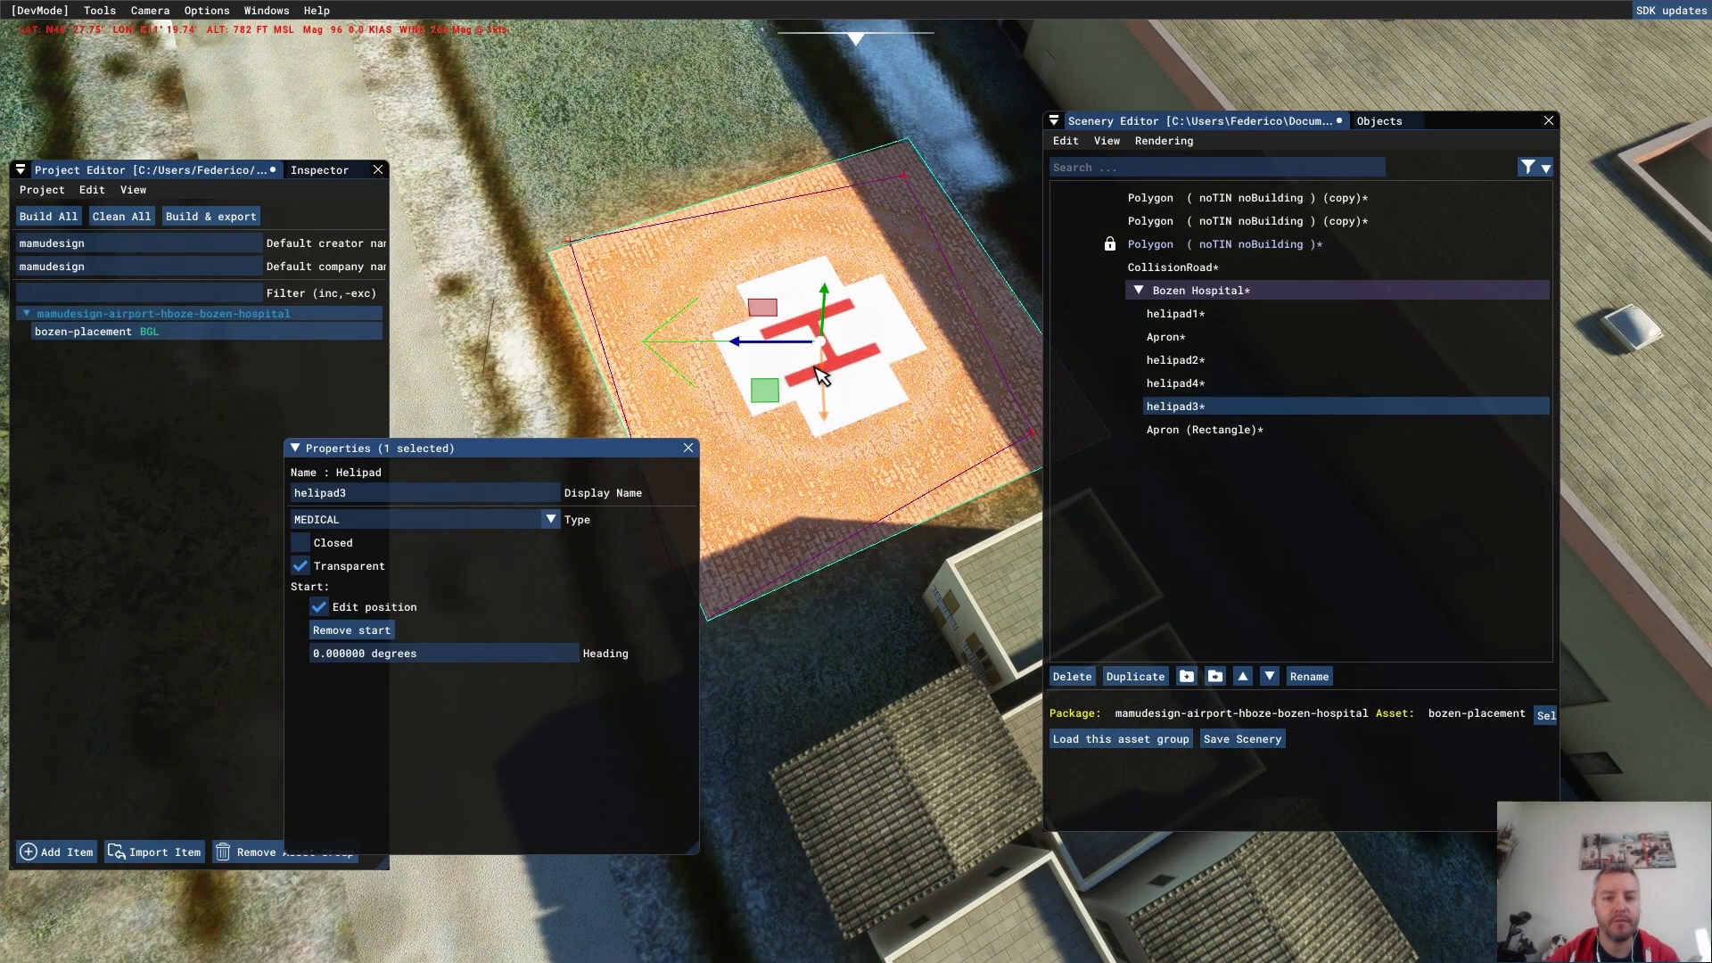
drag(814, 413, 857, 426)
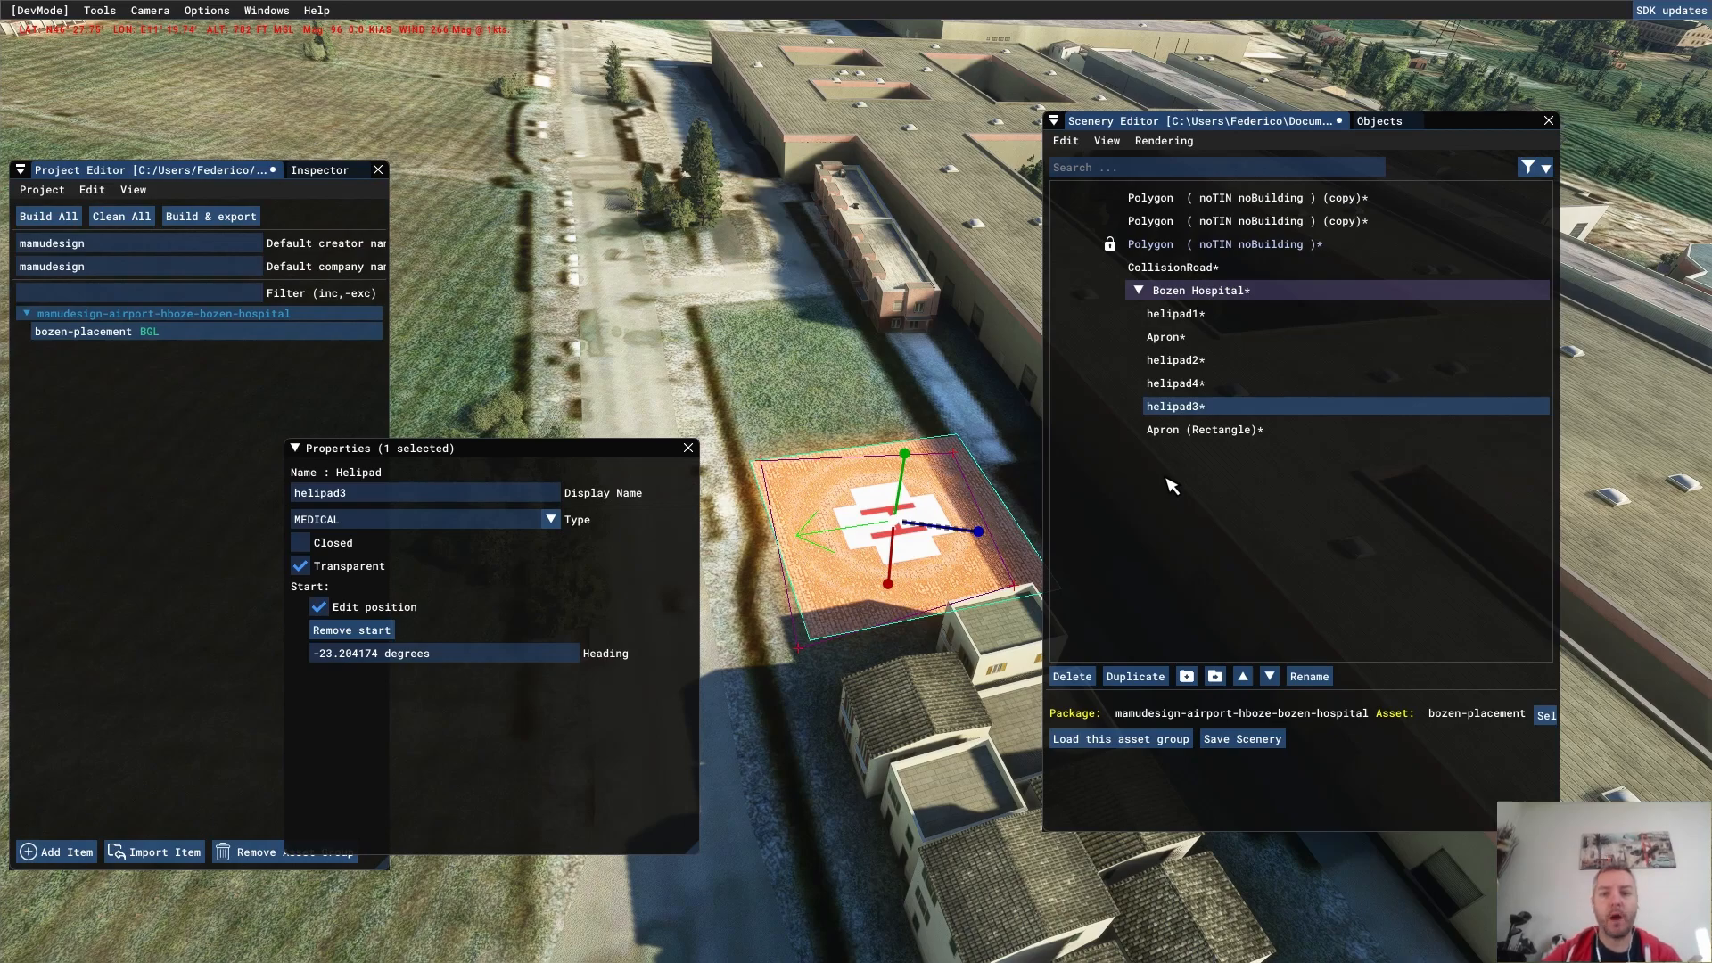
- Unlock the locked noTIN noBuilding polygon, close the helipad's properties and save the scenery
click(1109, 243)
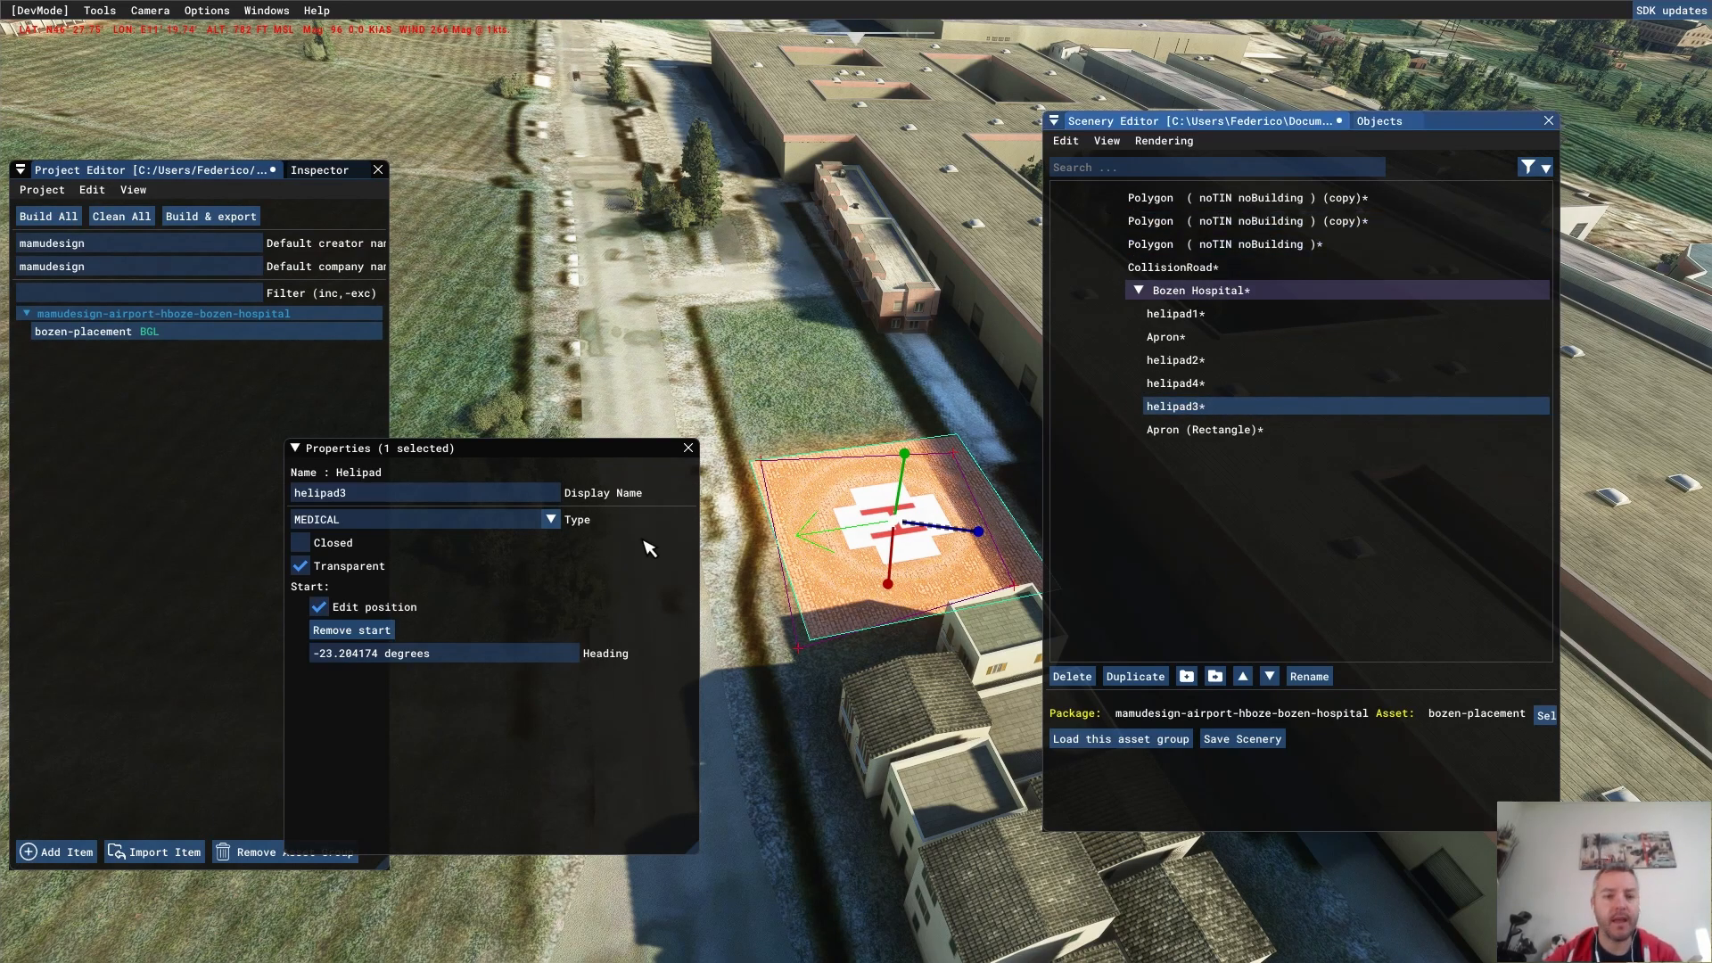
click(688, 447)
click(1260, 741)
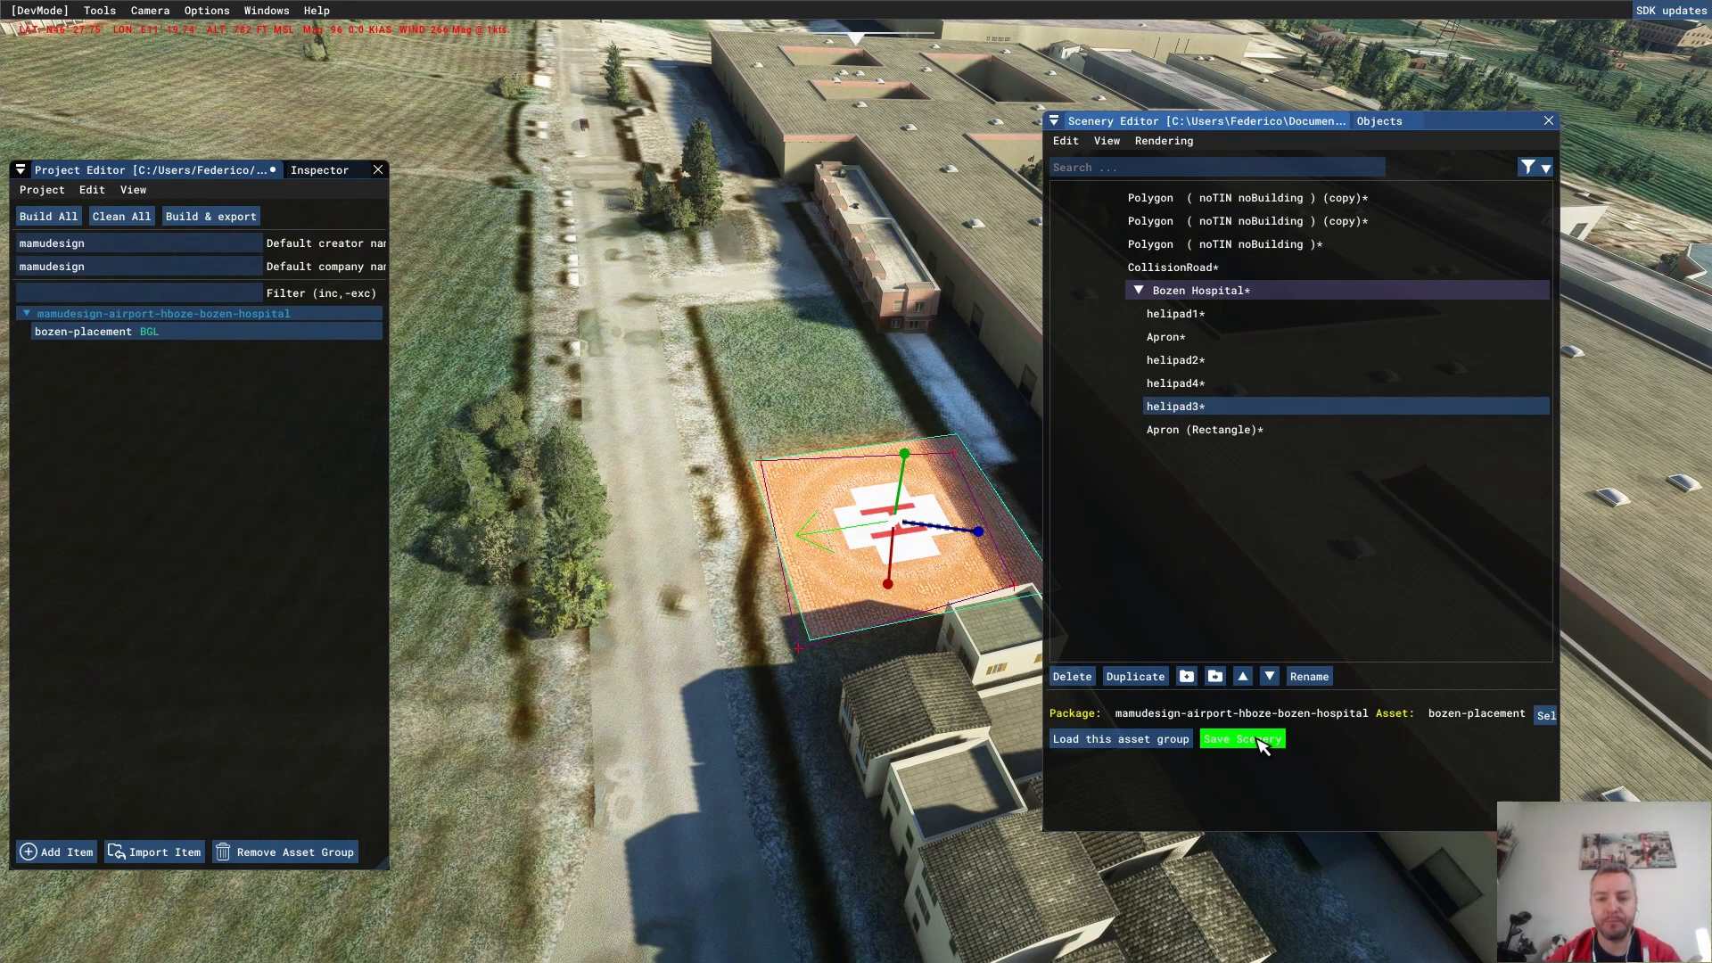
- Build all packages with the project saved beforehand, close the console and save the scenery again
click(44, 216)
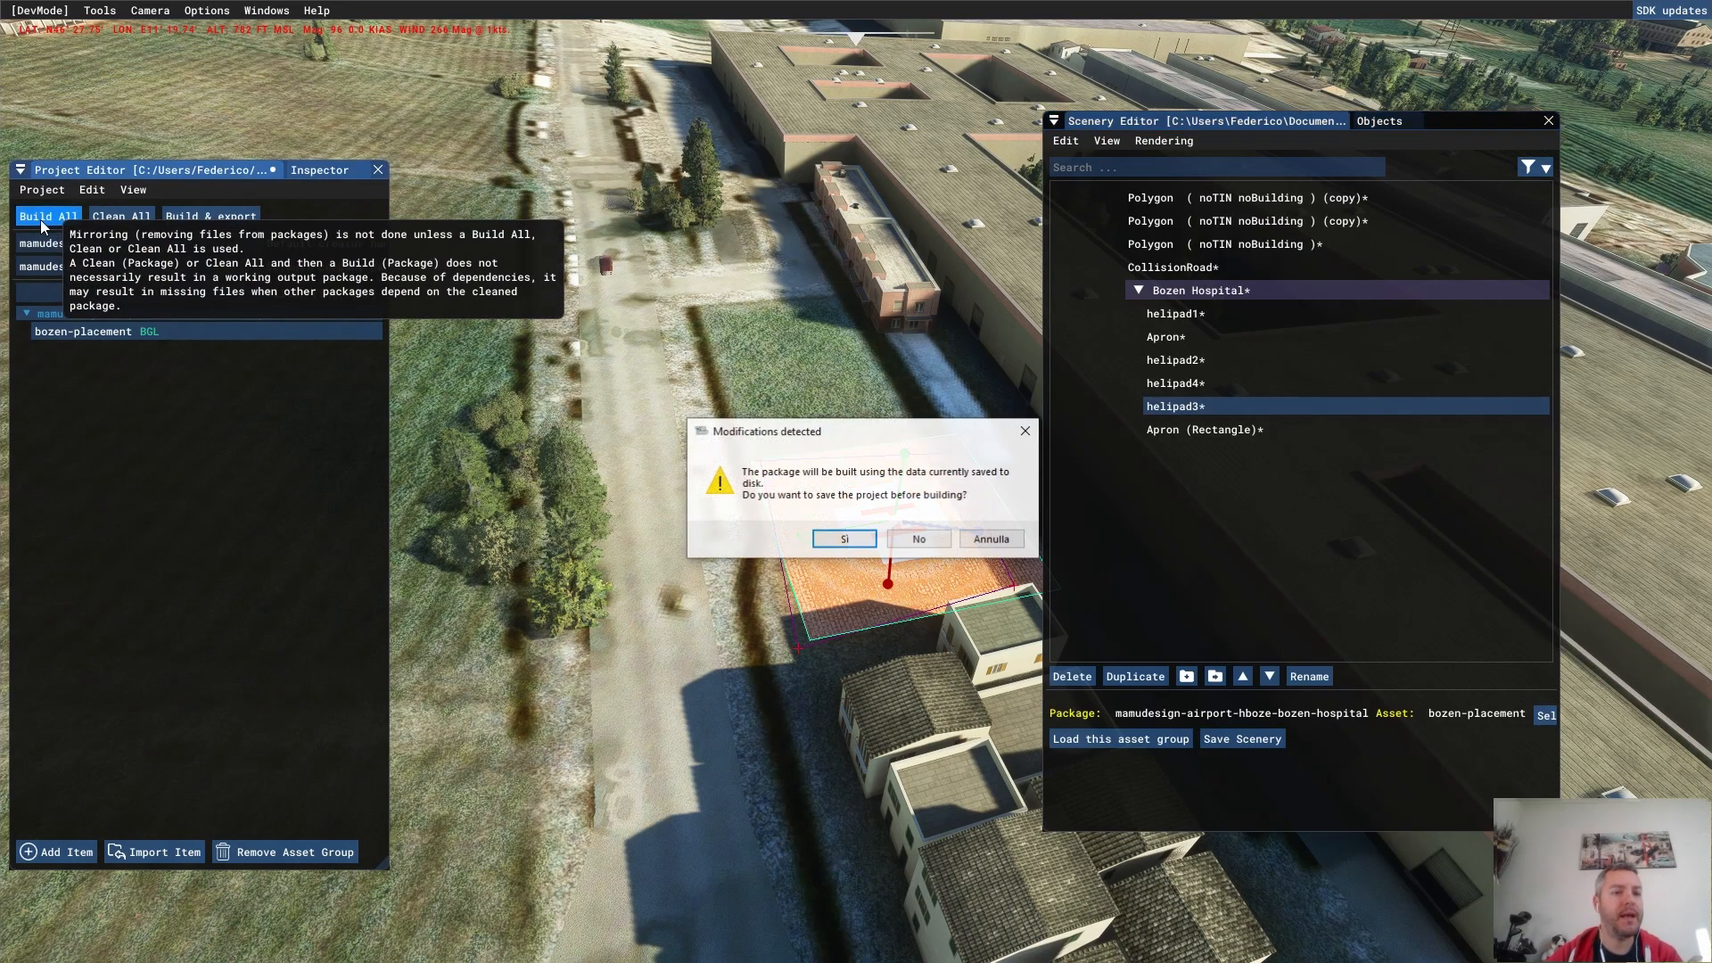
click(868, 544)
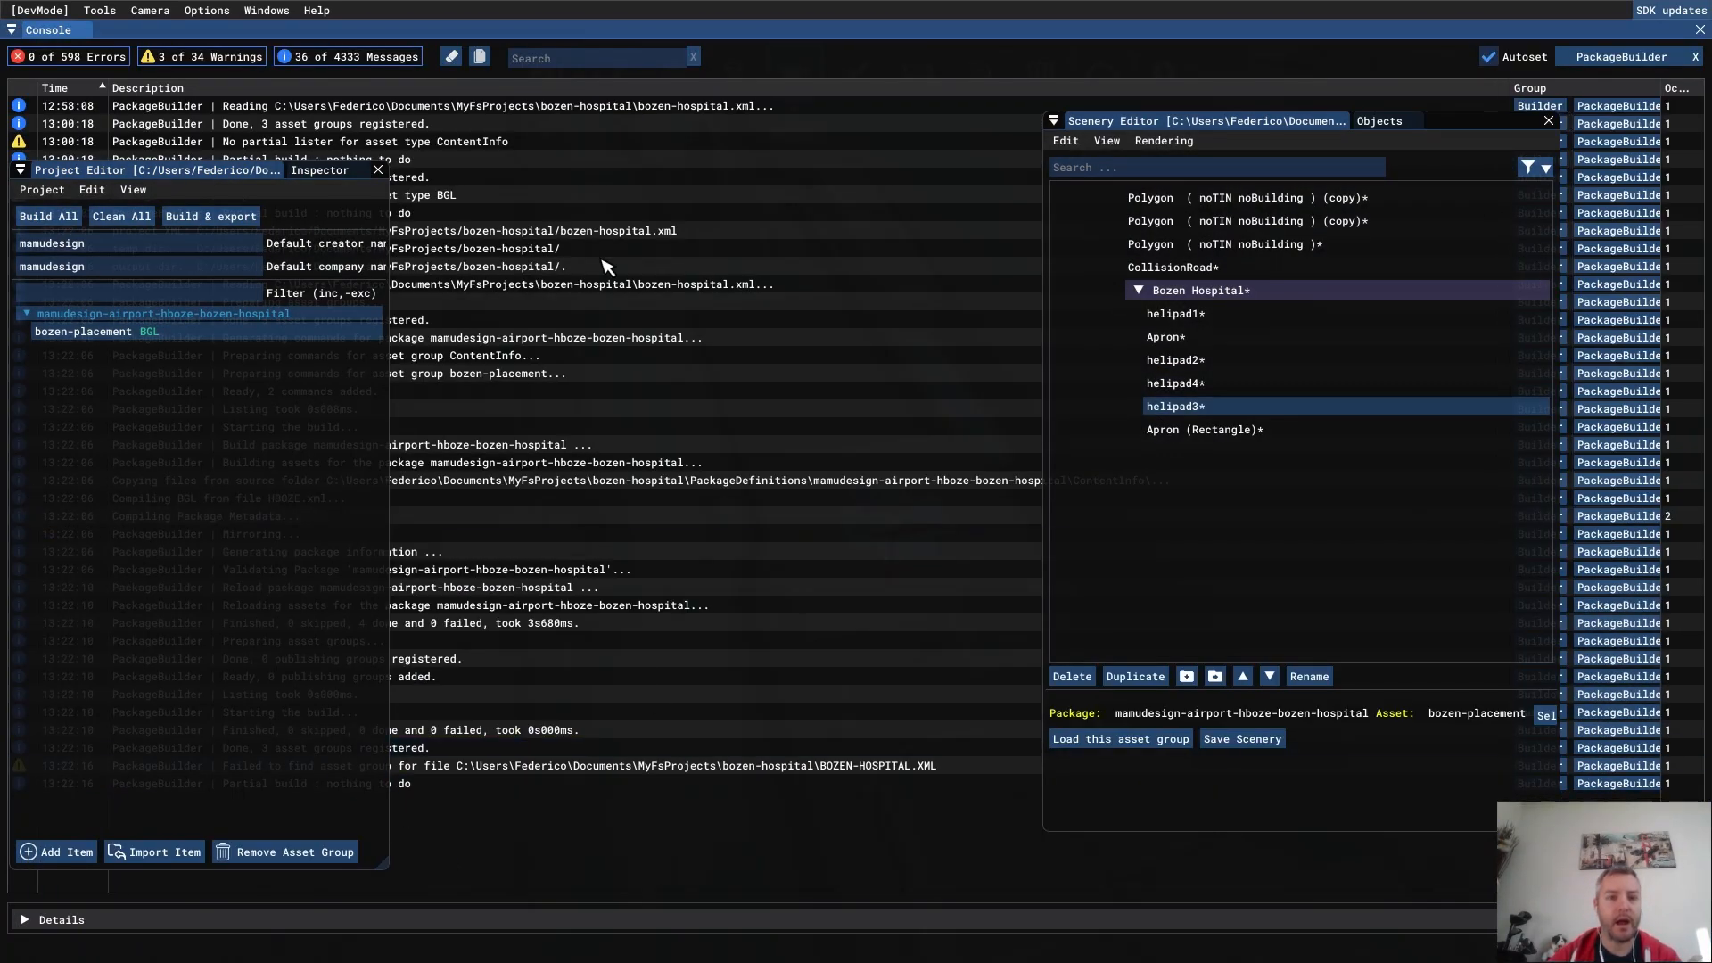
click(12, 29)
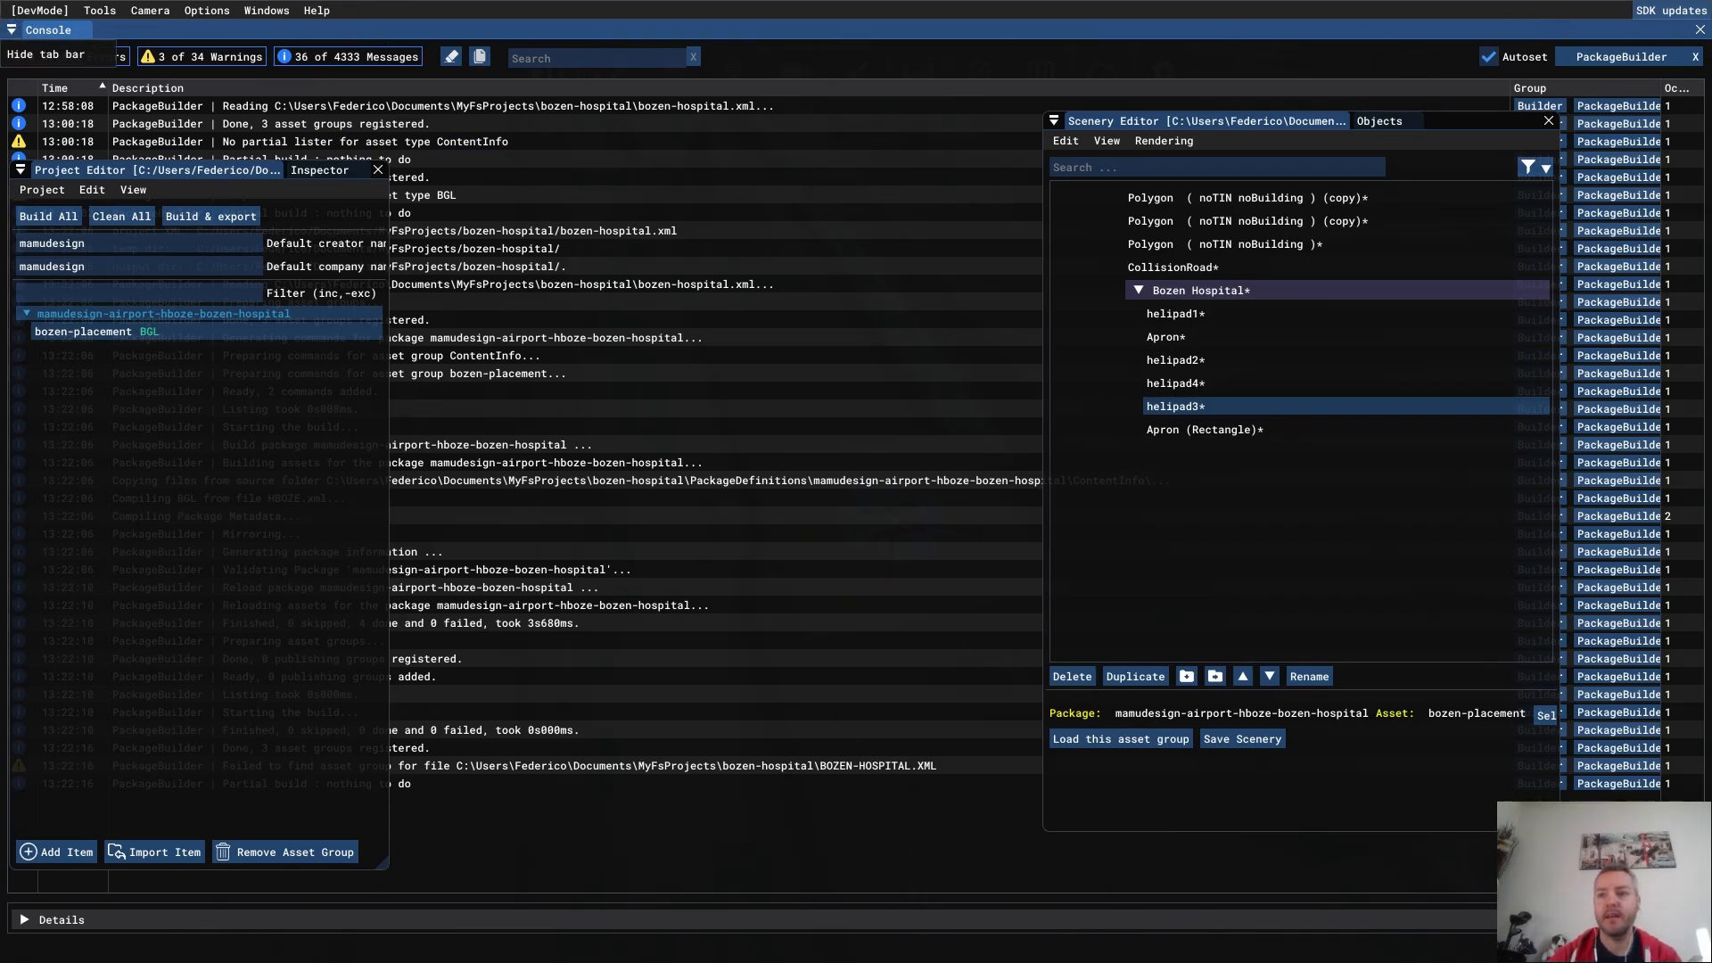
click(1699, 30)
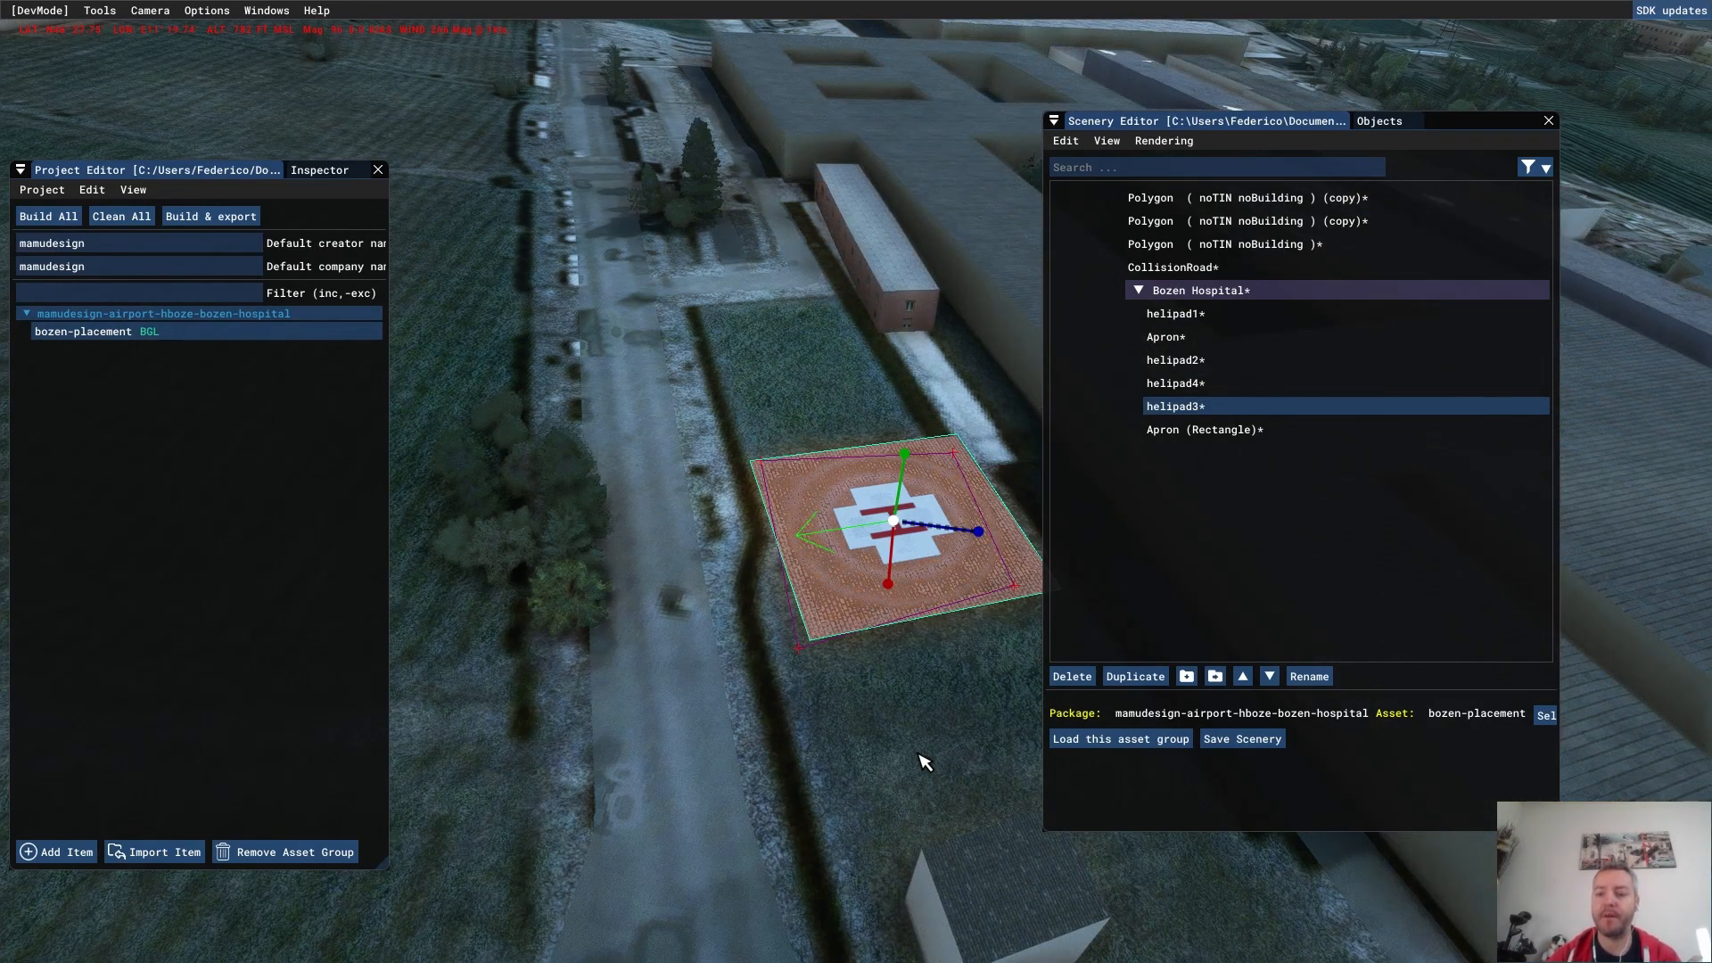
click(1227, 738)
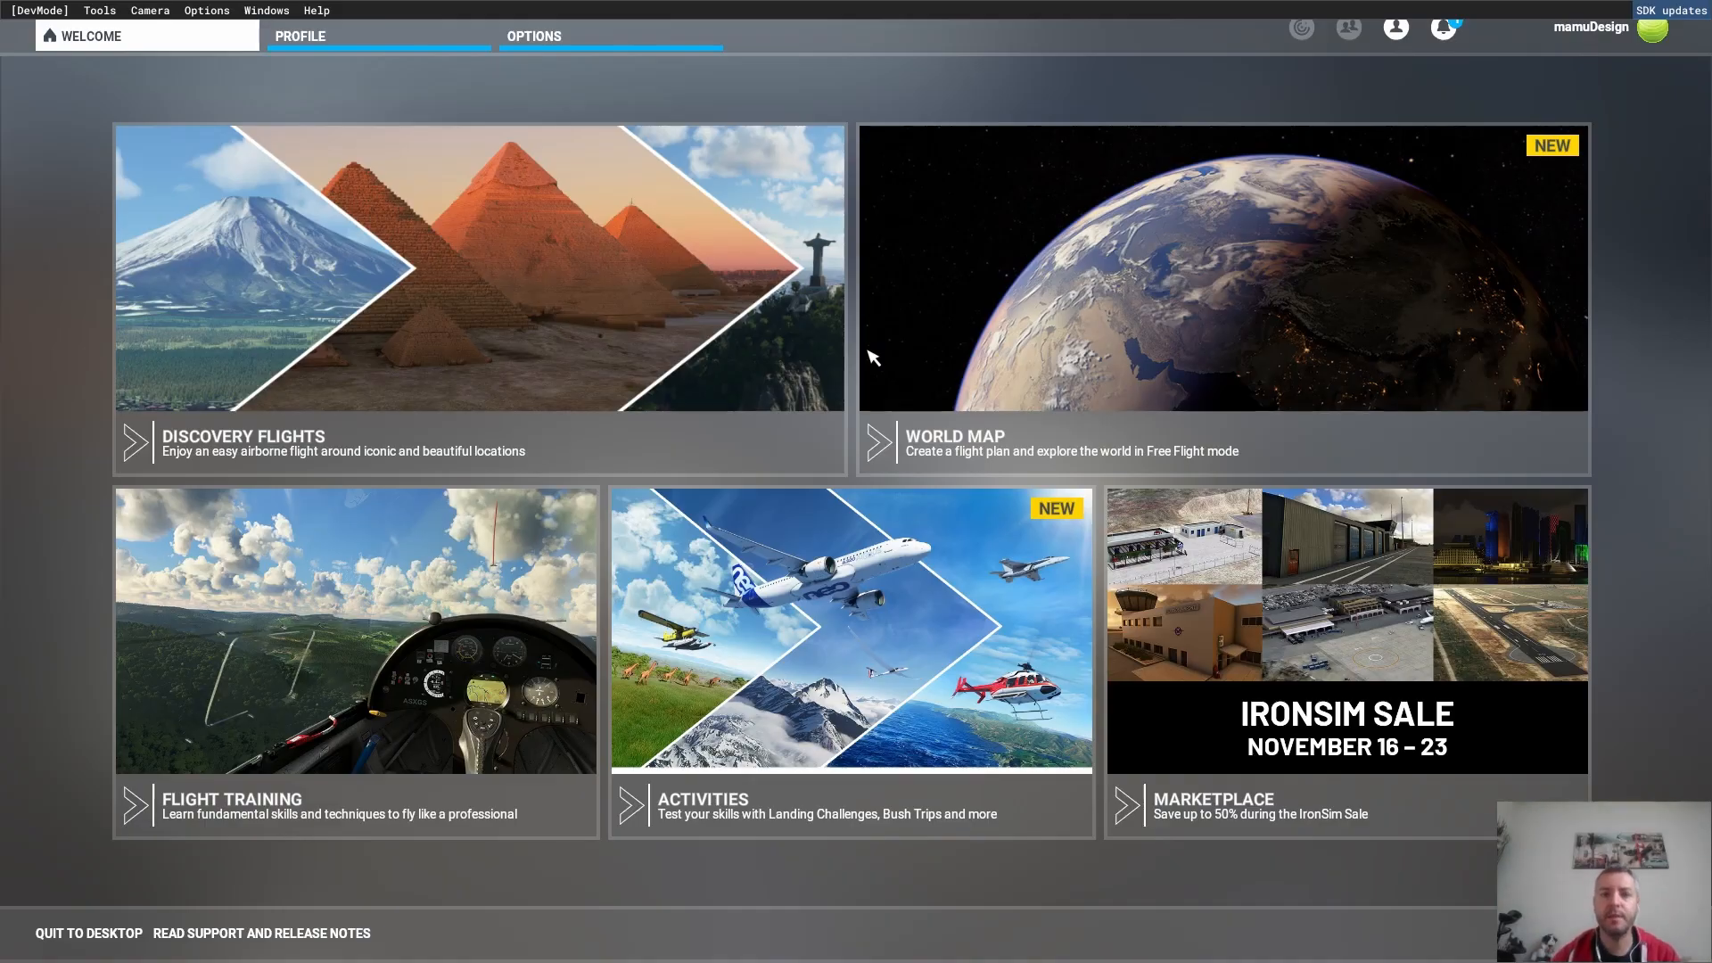
- Open the world map and choose HBOZE Bozen Hospital, Bolzano as the departure
click(1003, 339)
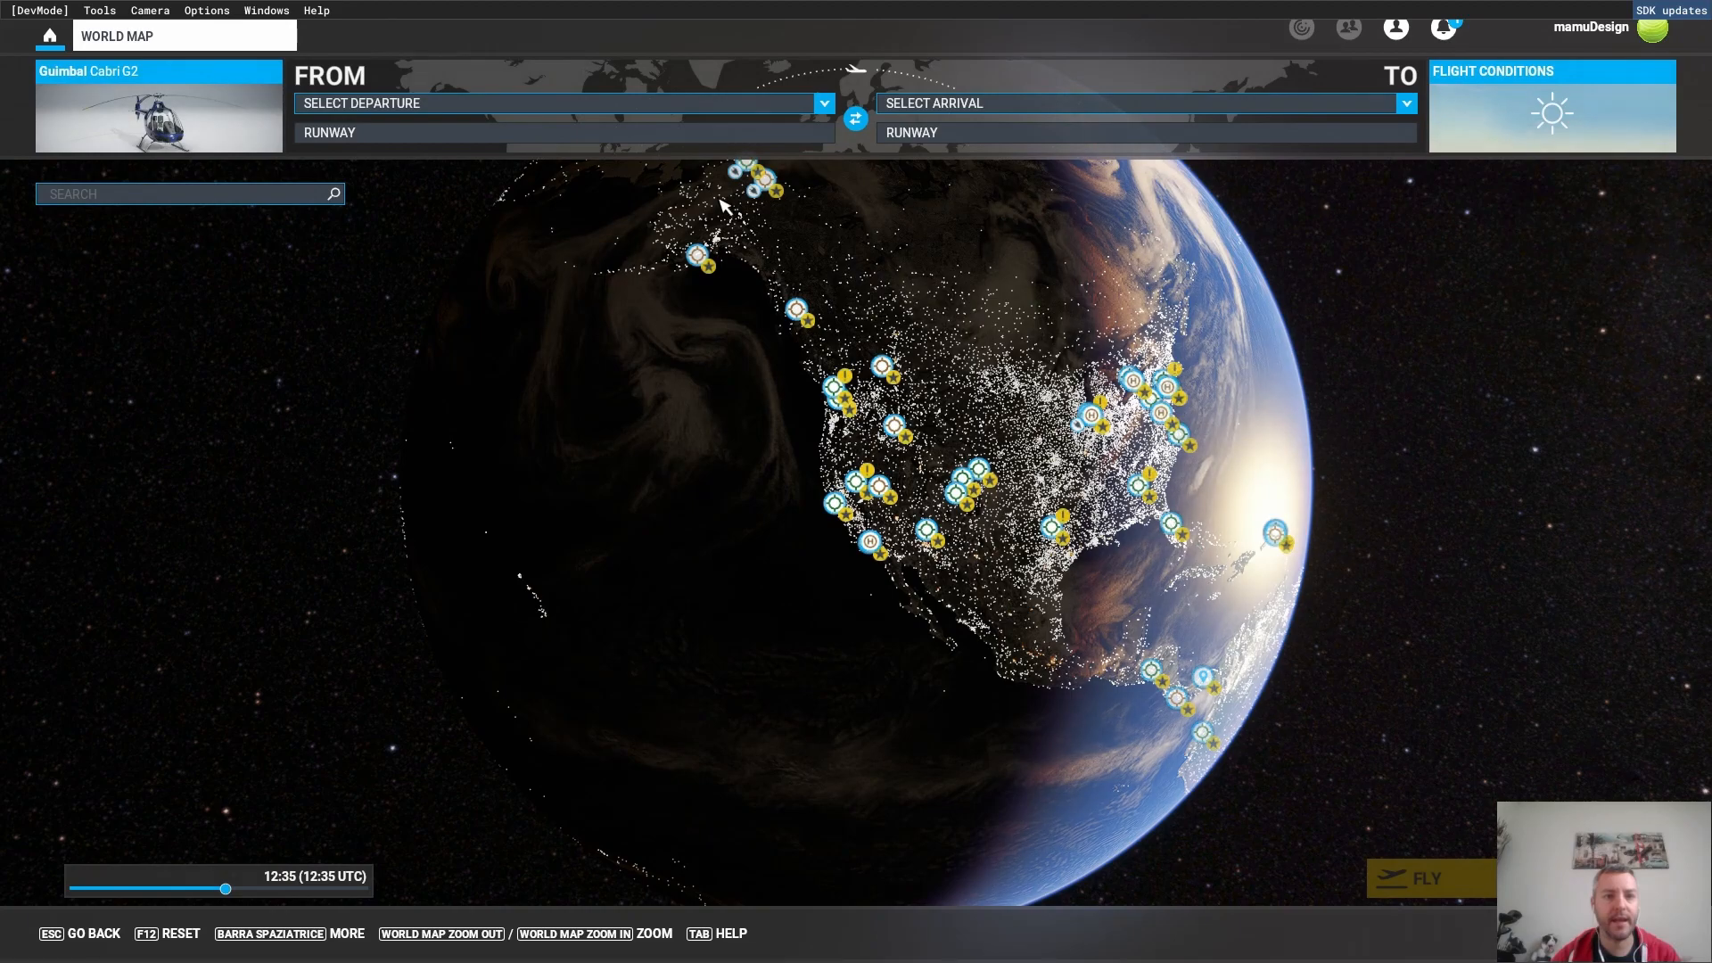
click(612, 104)
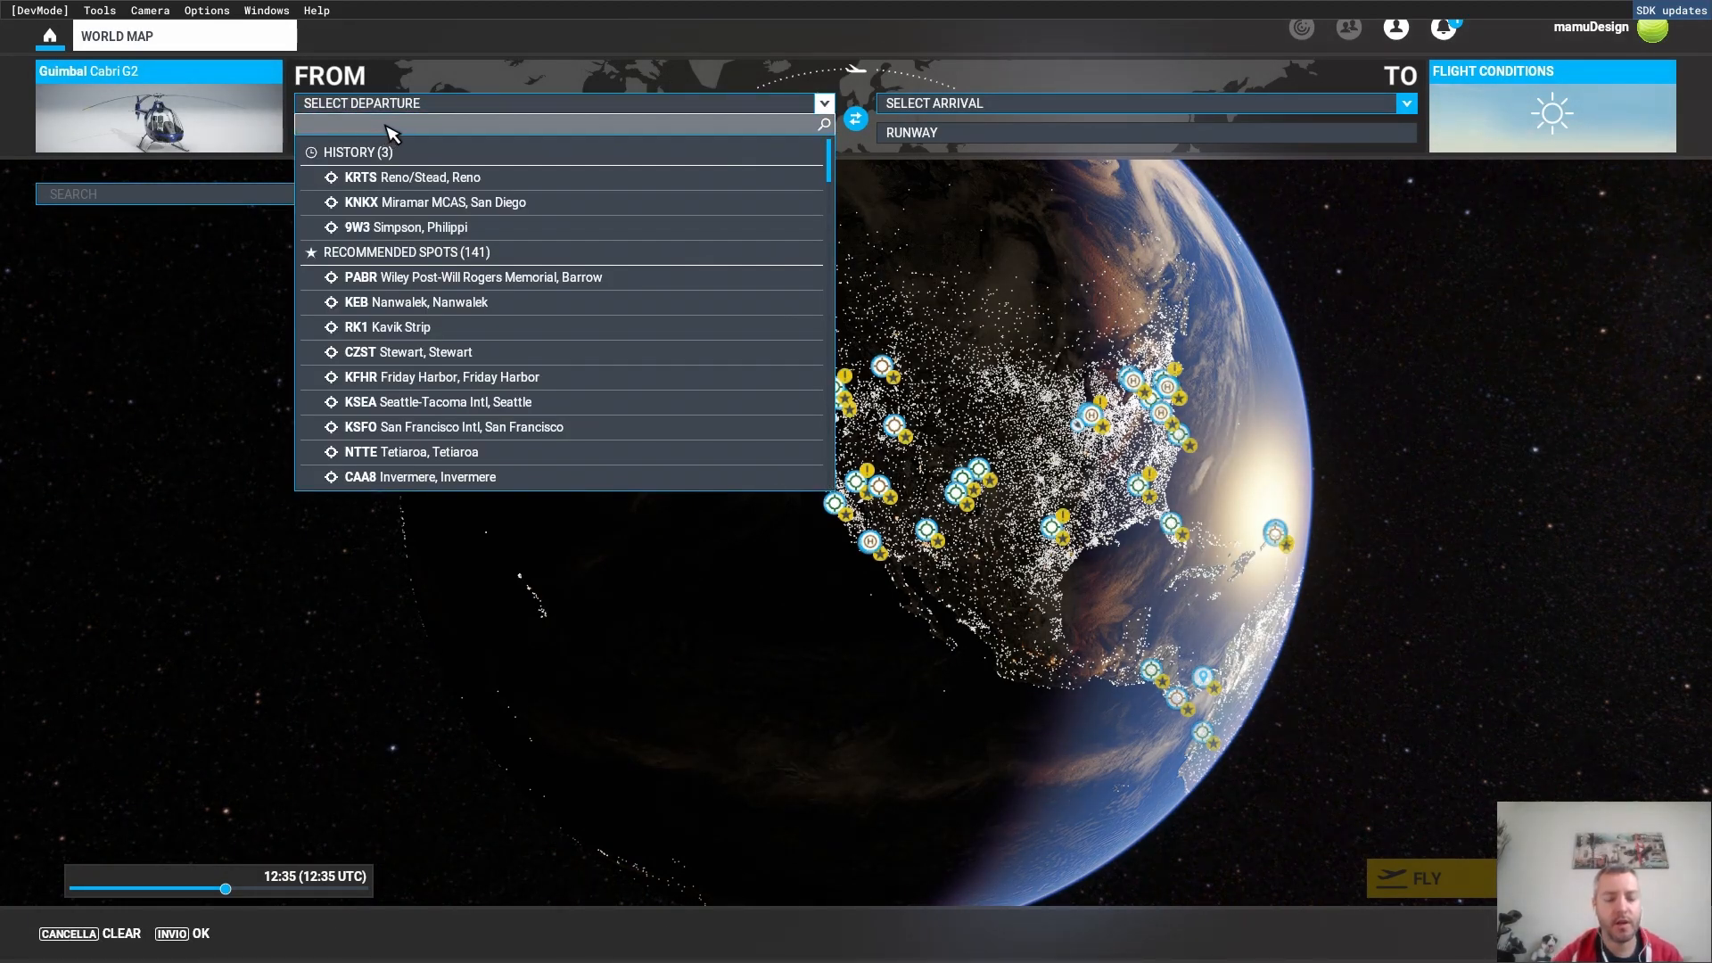
text(hboze)
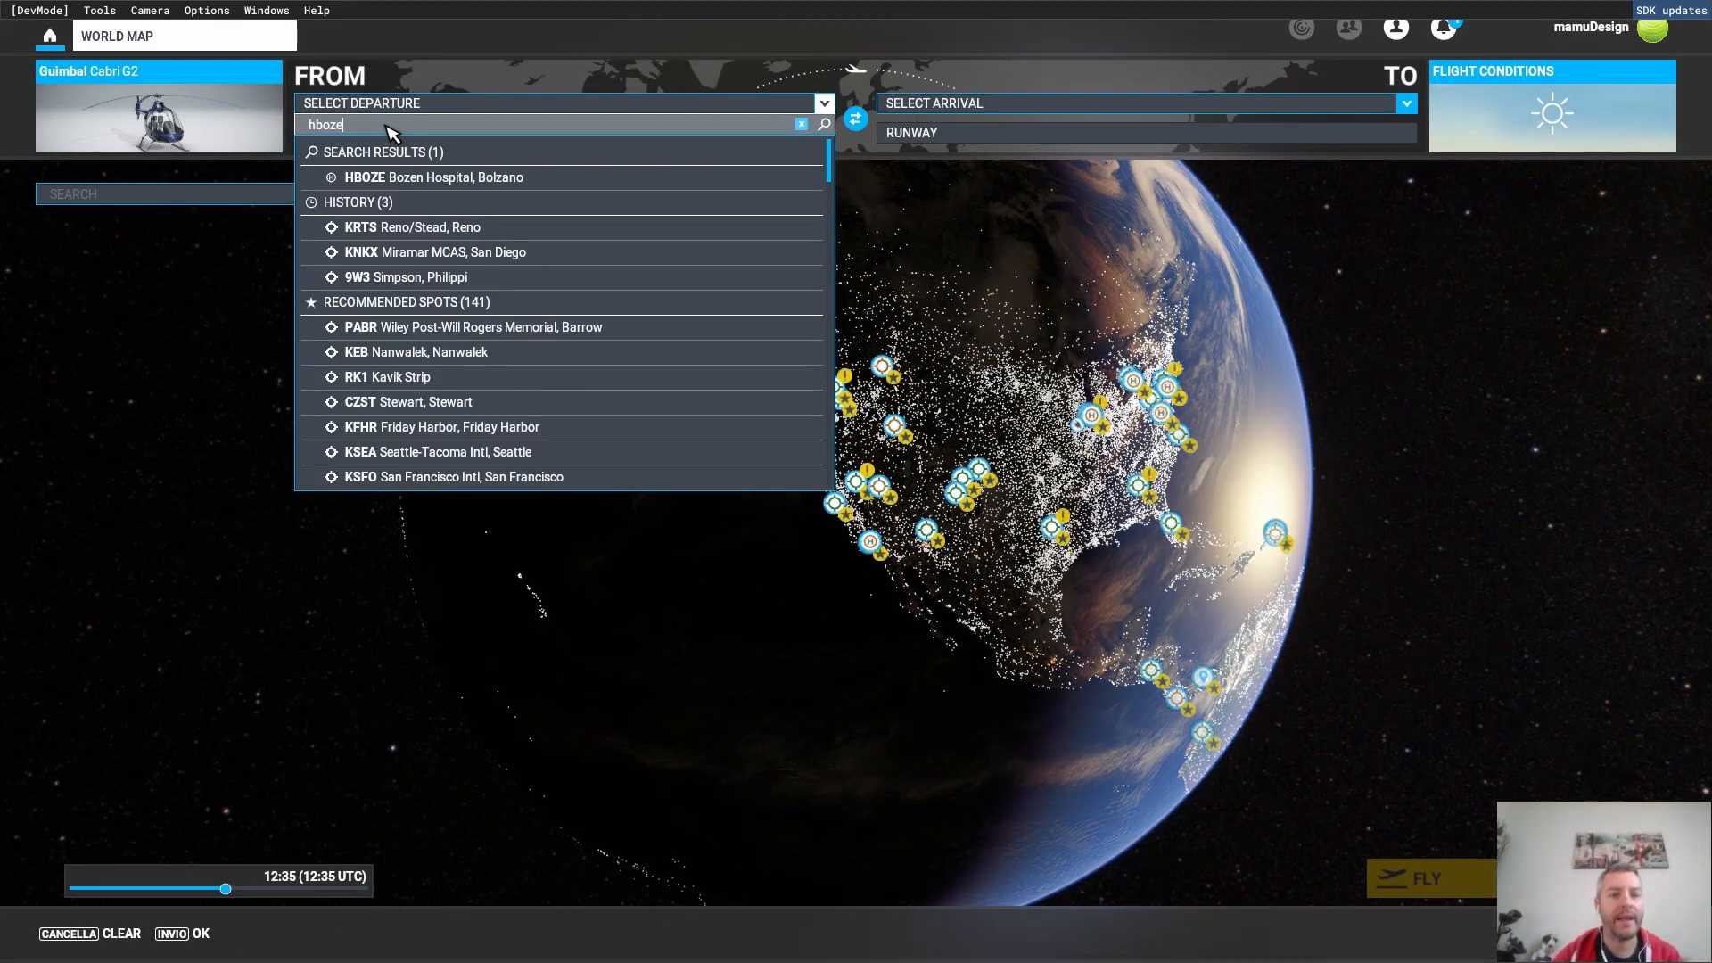
click(447, 176)
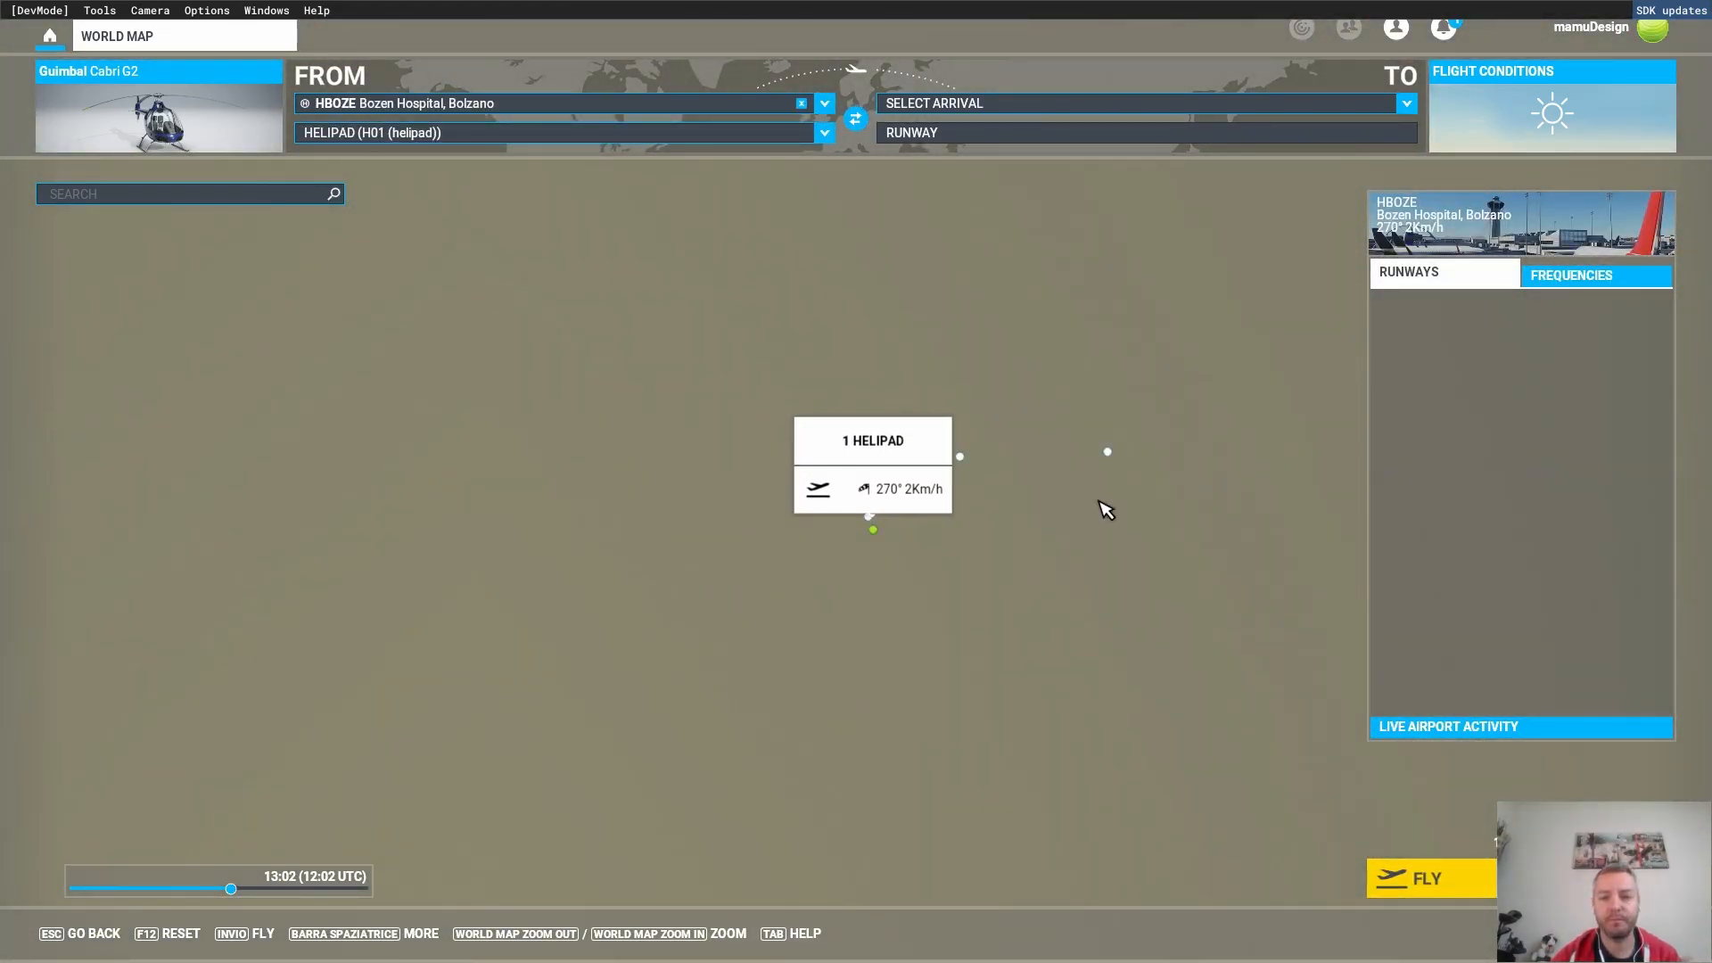
- Set the 4 Helipad as the departure spot and launch the flight in the Guimbal Cabri G2
click(1107, 452)
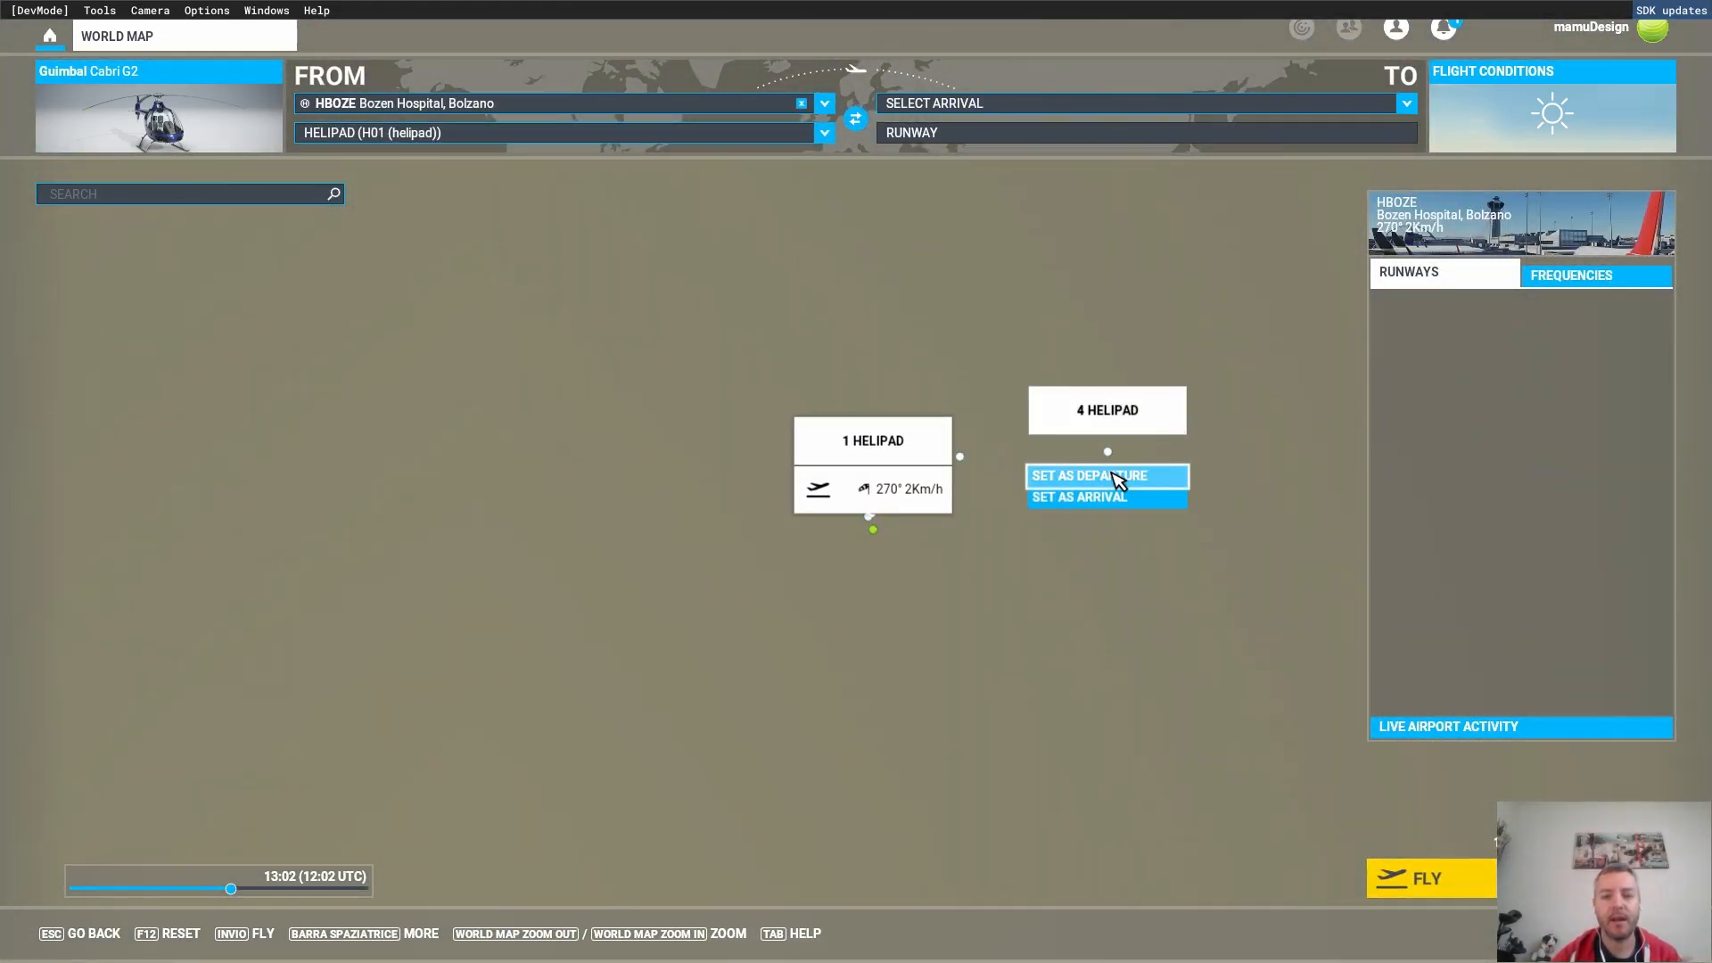
click(1115, 475)
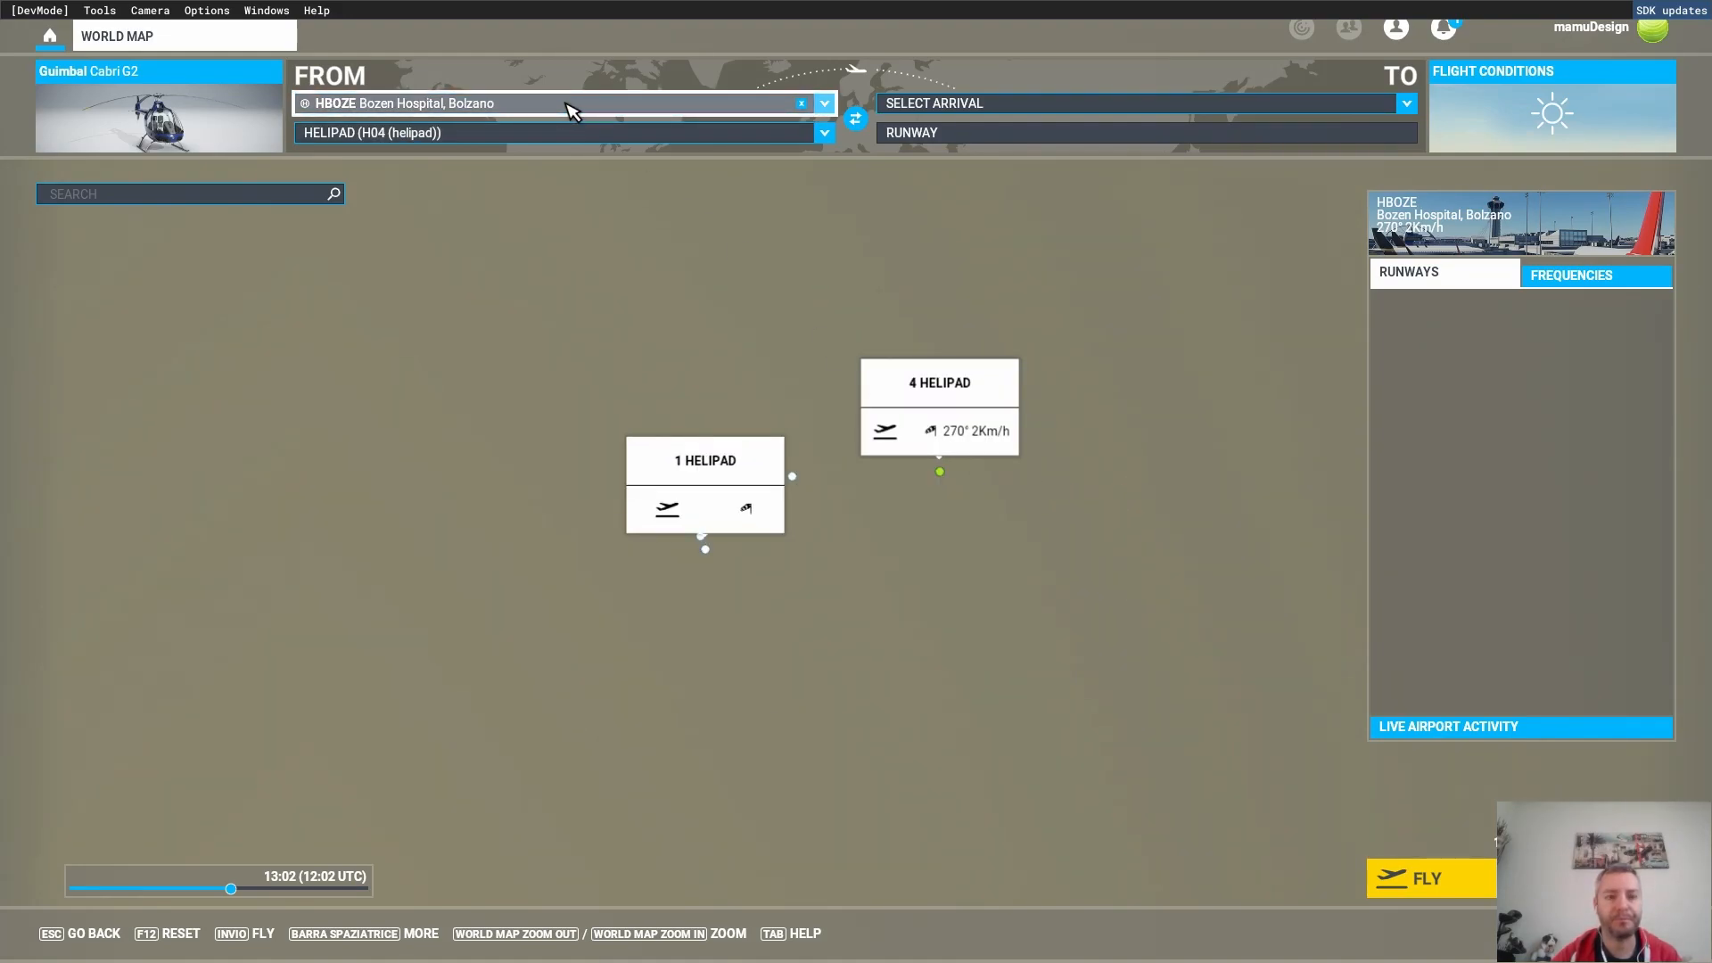
click(1404, 882)
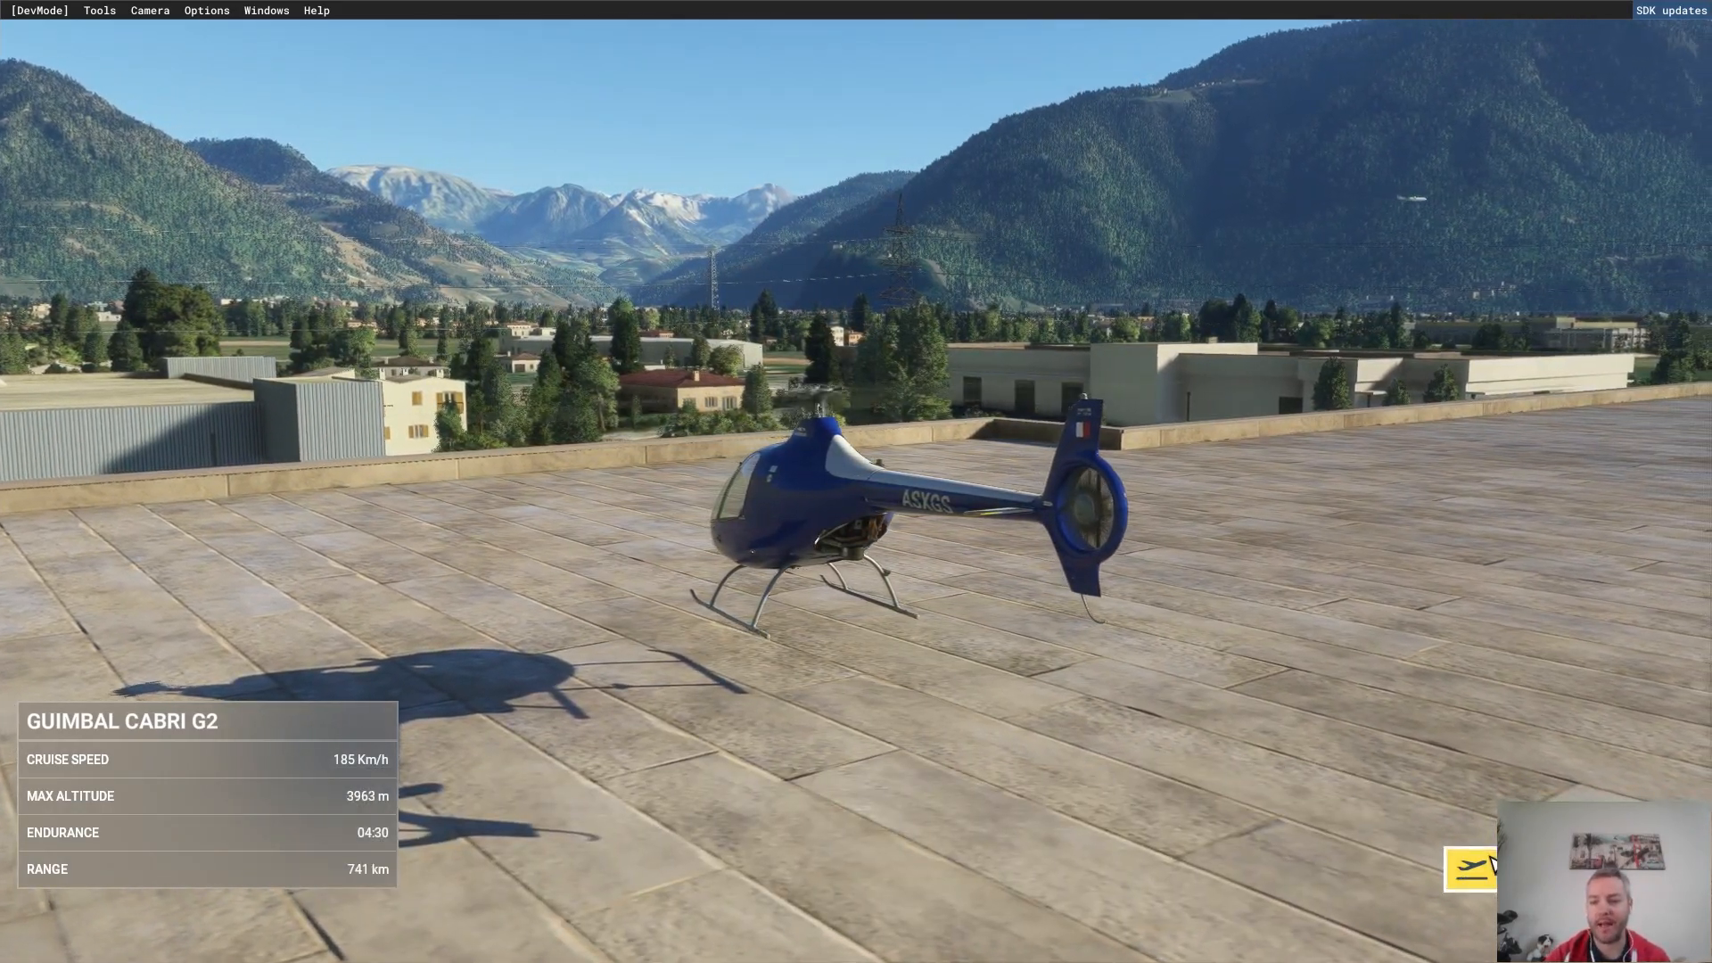
click(1487, 864)
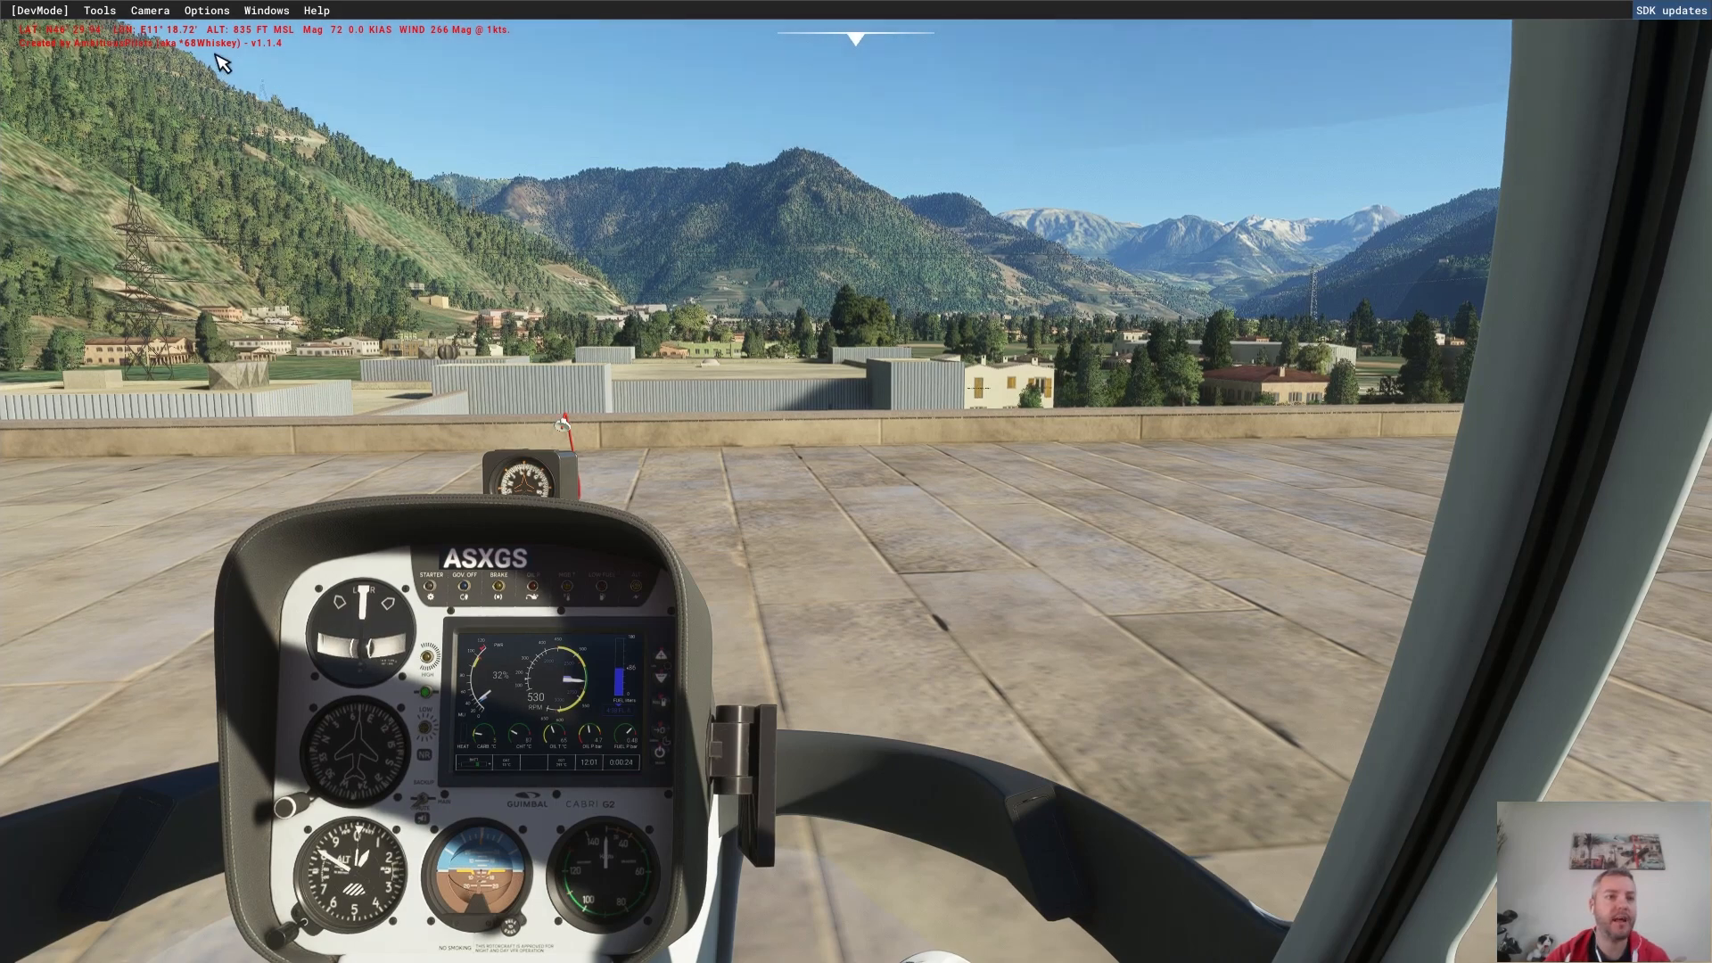
click(179, 51)
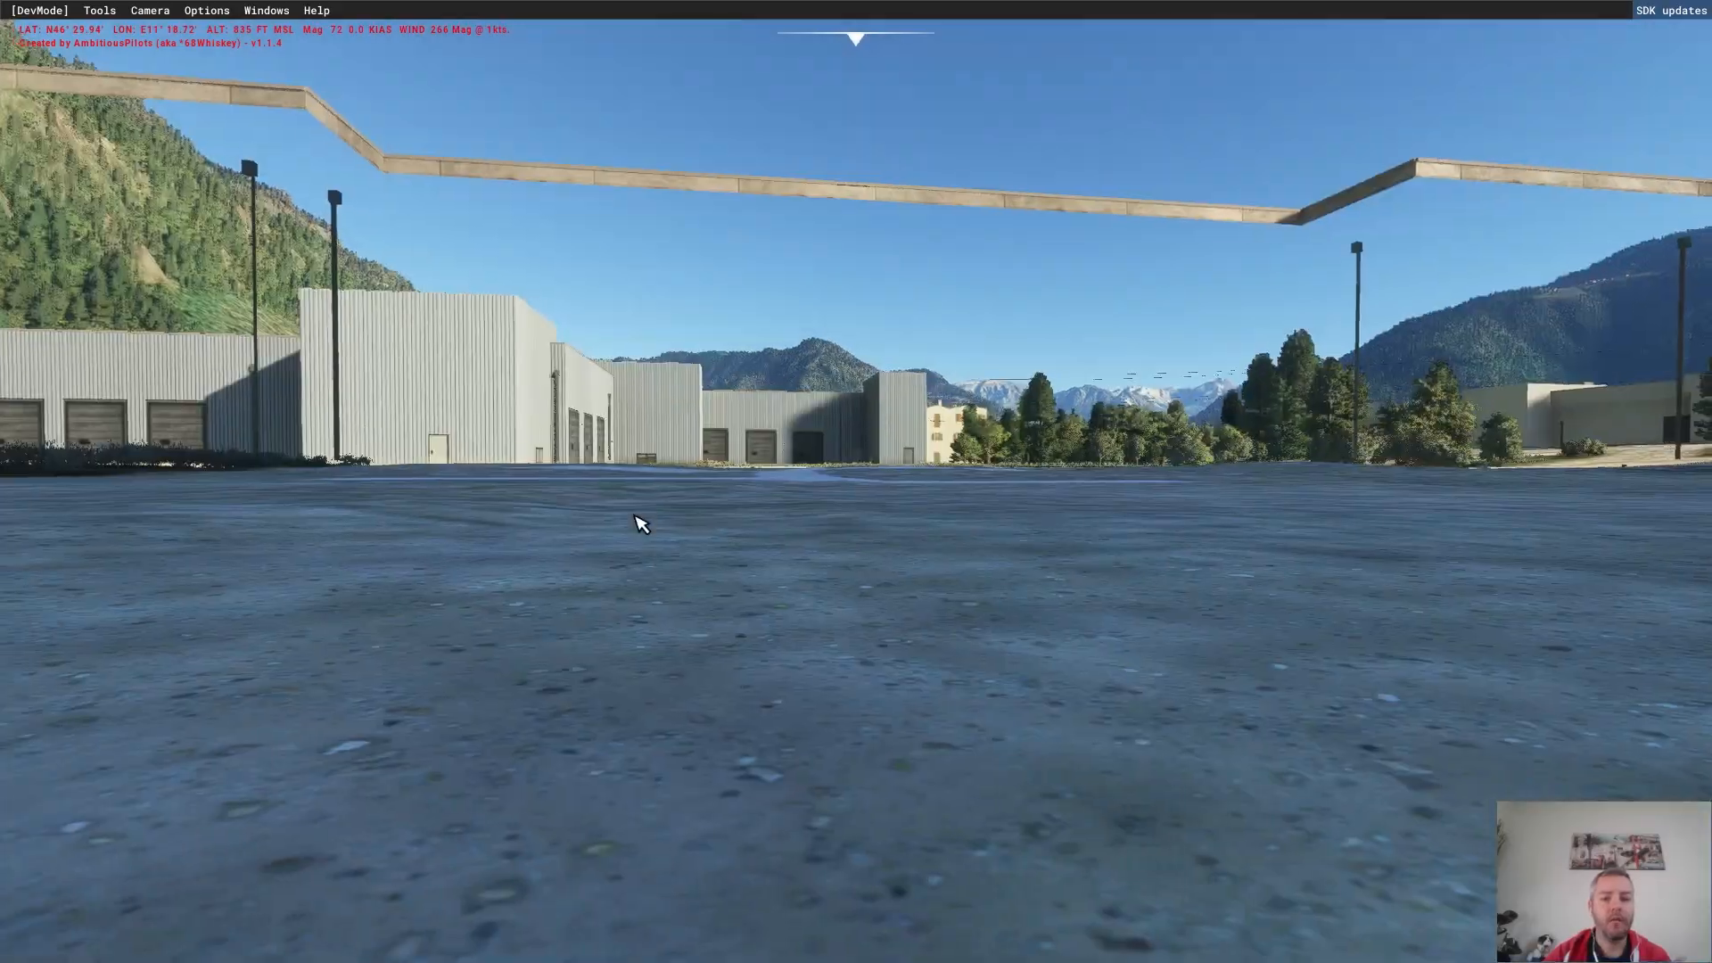
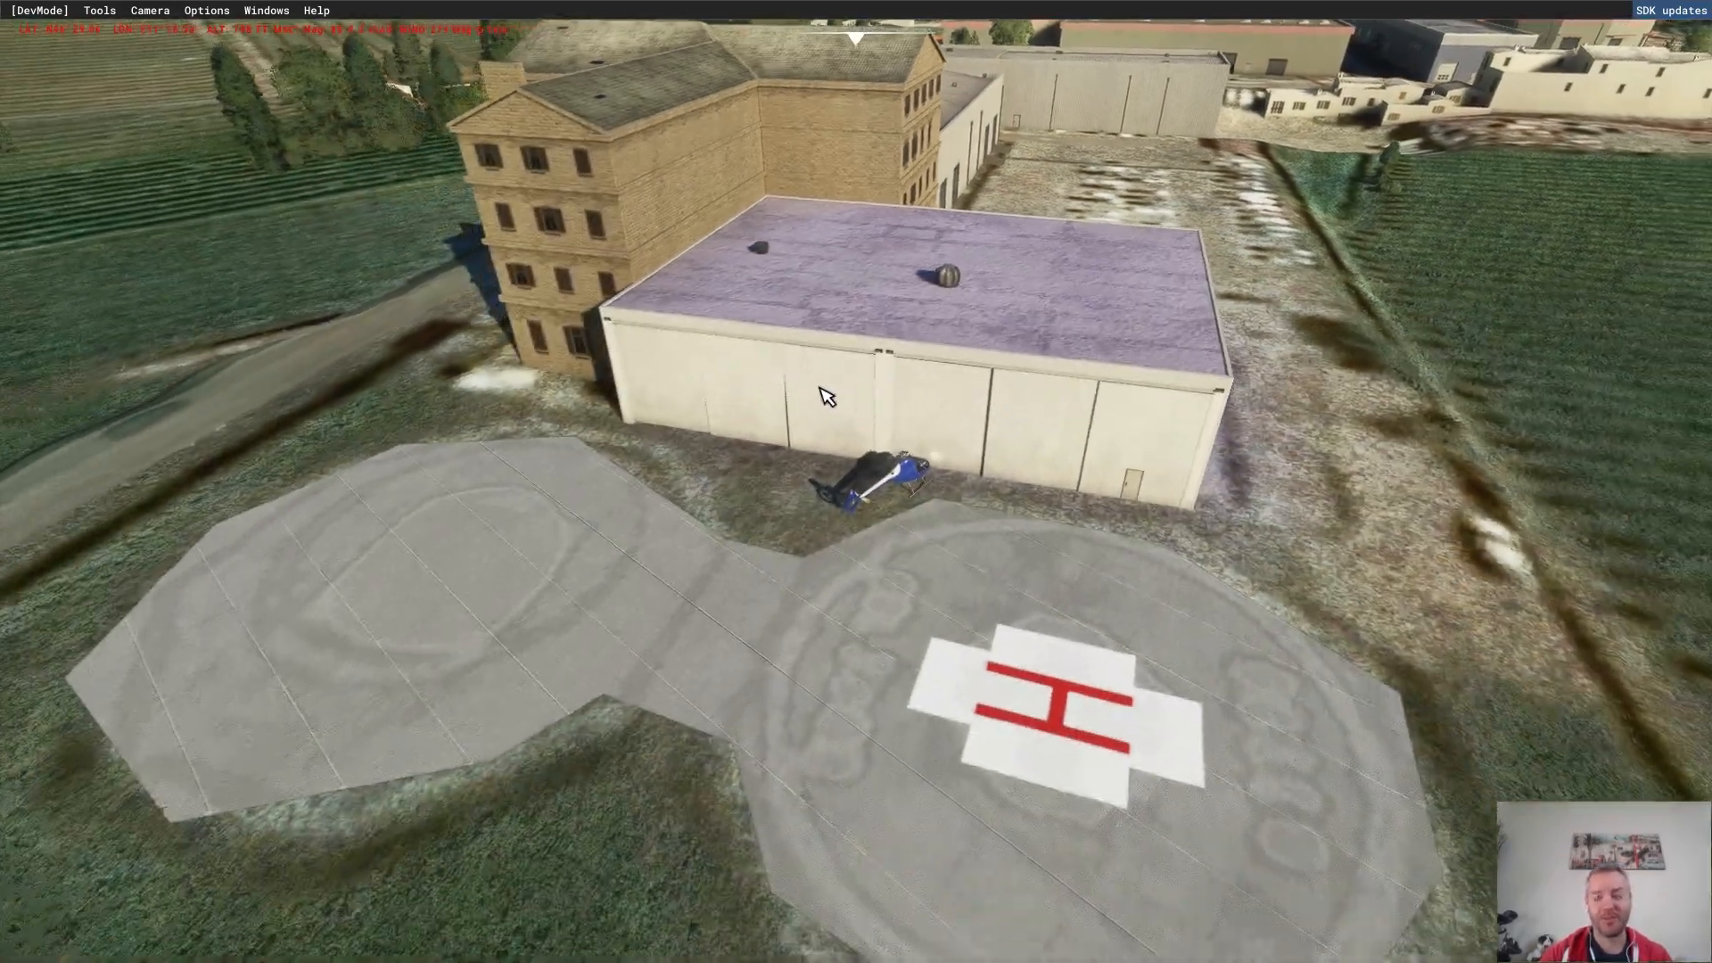
- Examine the scenery around the ground helipads and the hospital rooftop from the air
right_drag(820, 389, 711, 501)
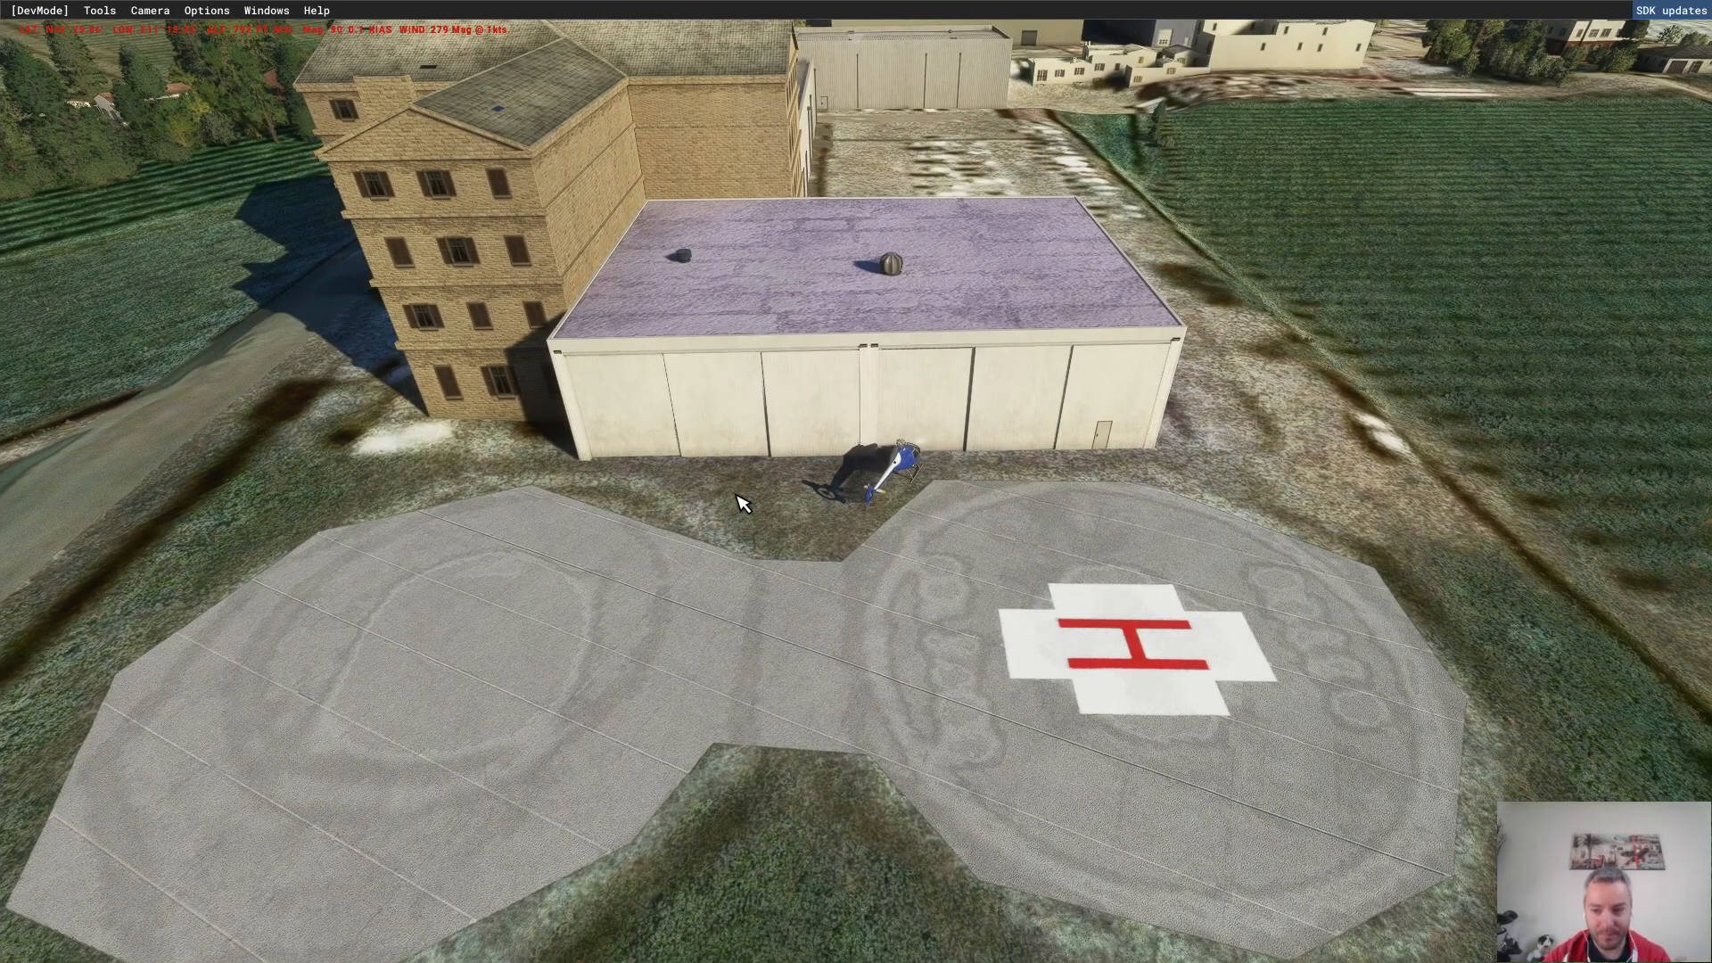
key(w)
key(r)
key(s)
key(w)
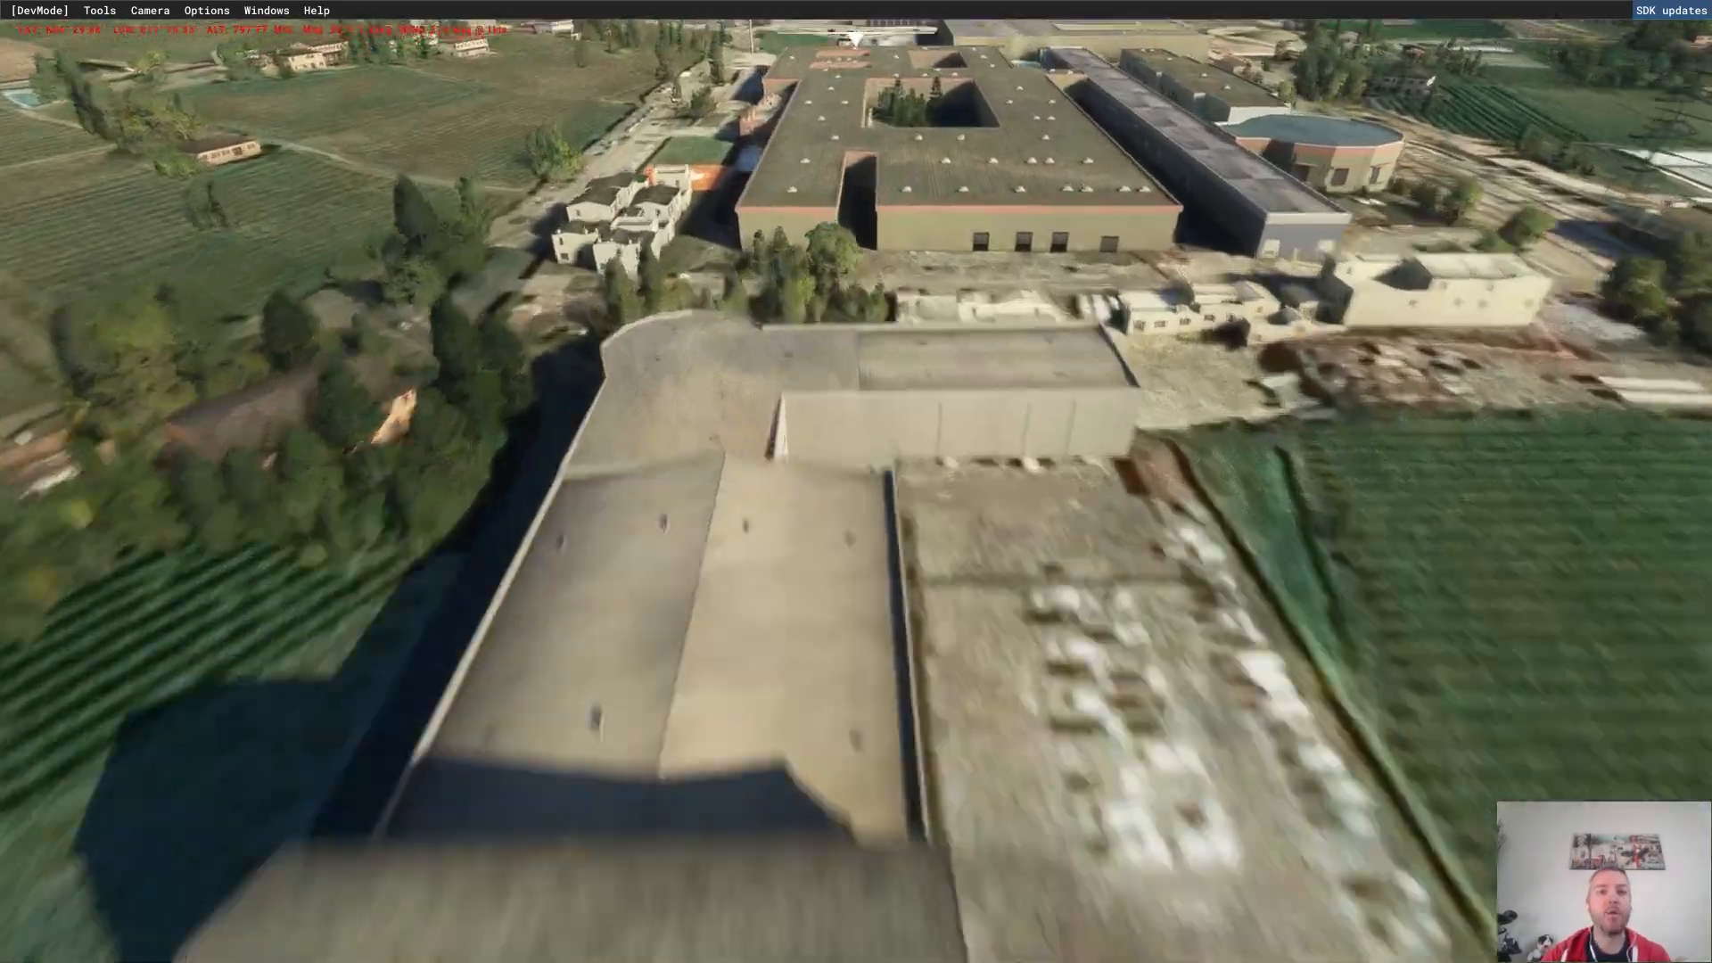
key(w)
key(d)
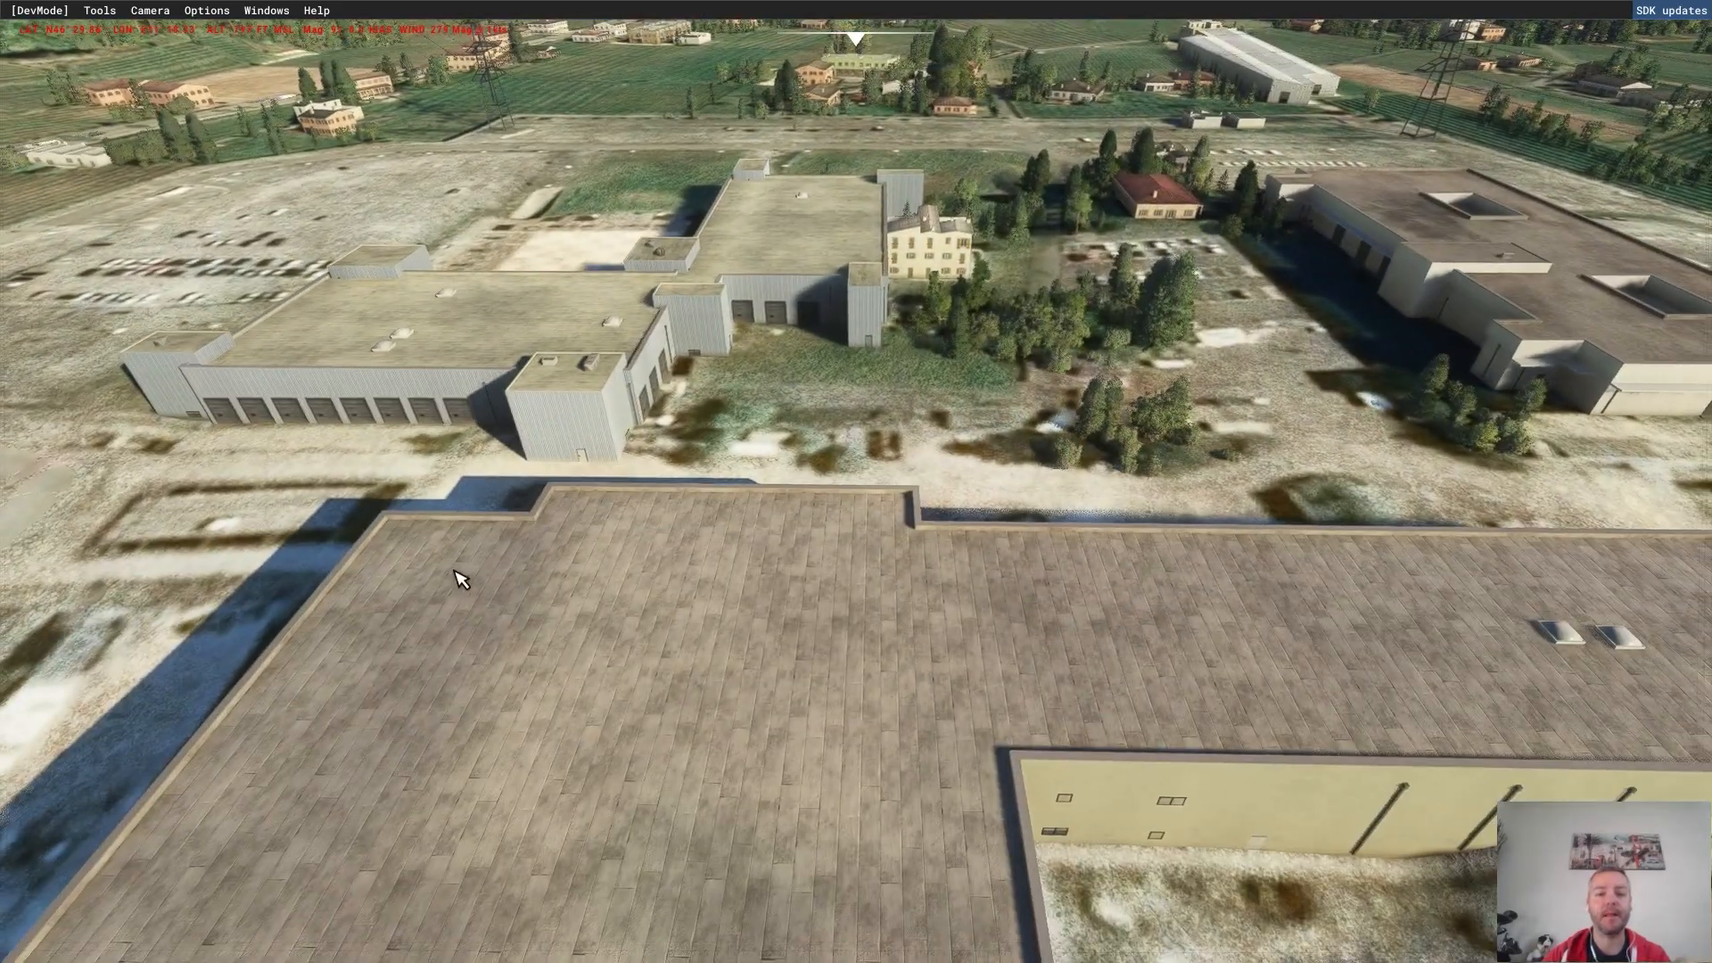
right_drag(455, 577, 19, 565)
key(w)
key(a)
right_drag(1034, 711, 440, 562)
key(w)
key(d)
key(a)
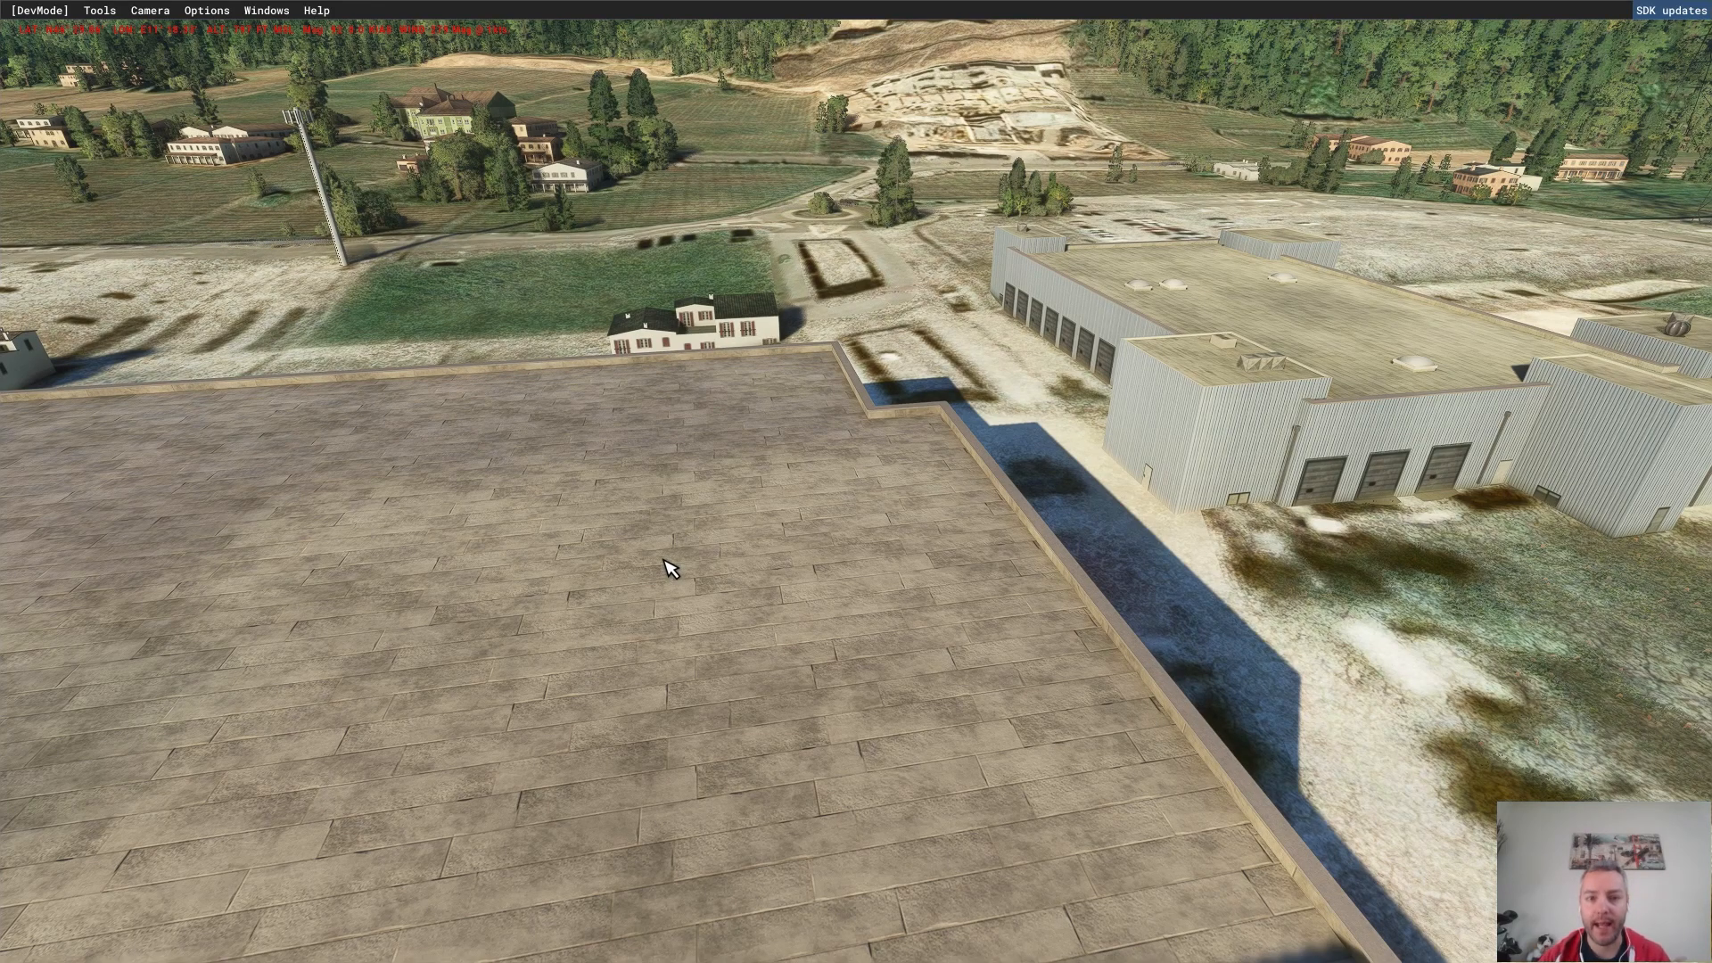
key(d)
right_drag(657, 527, 526, 272)
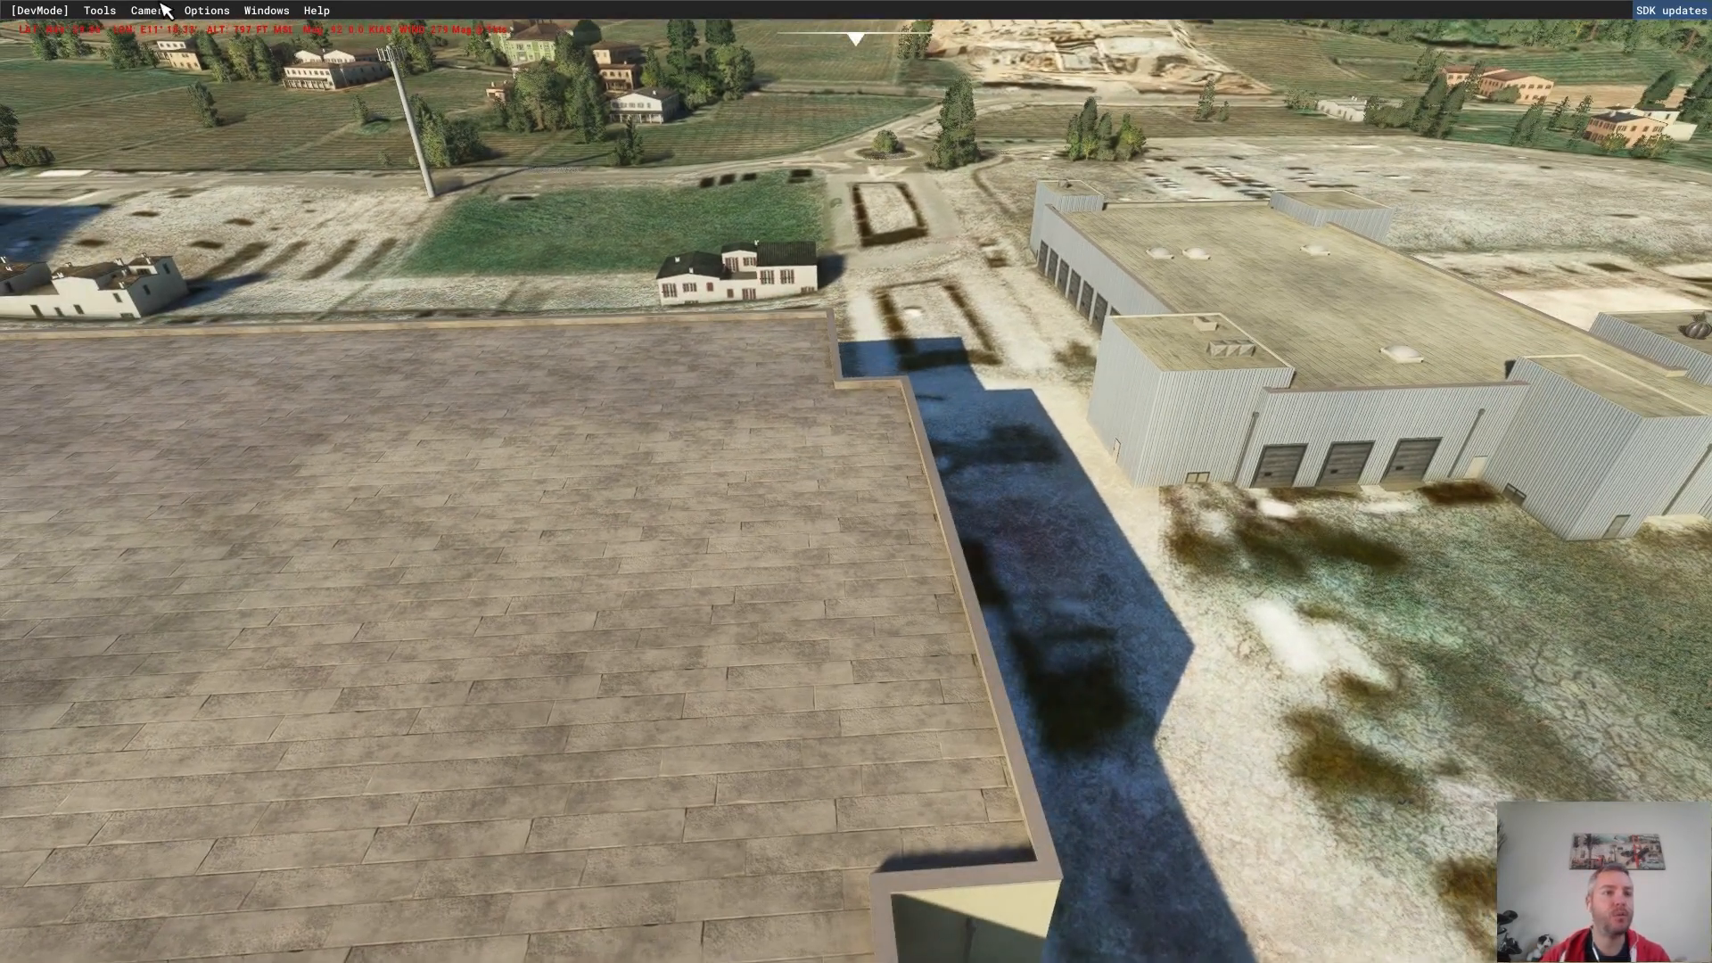
- Reopen the recent bozen-hospital.xml project in the Project Editor
click(106, 10)
click(123, 40)
click(62, 191)
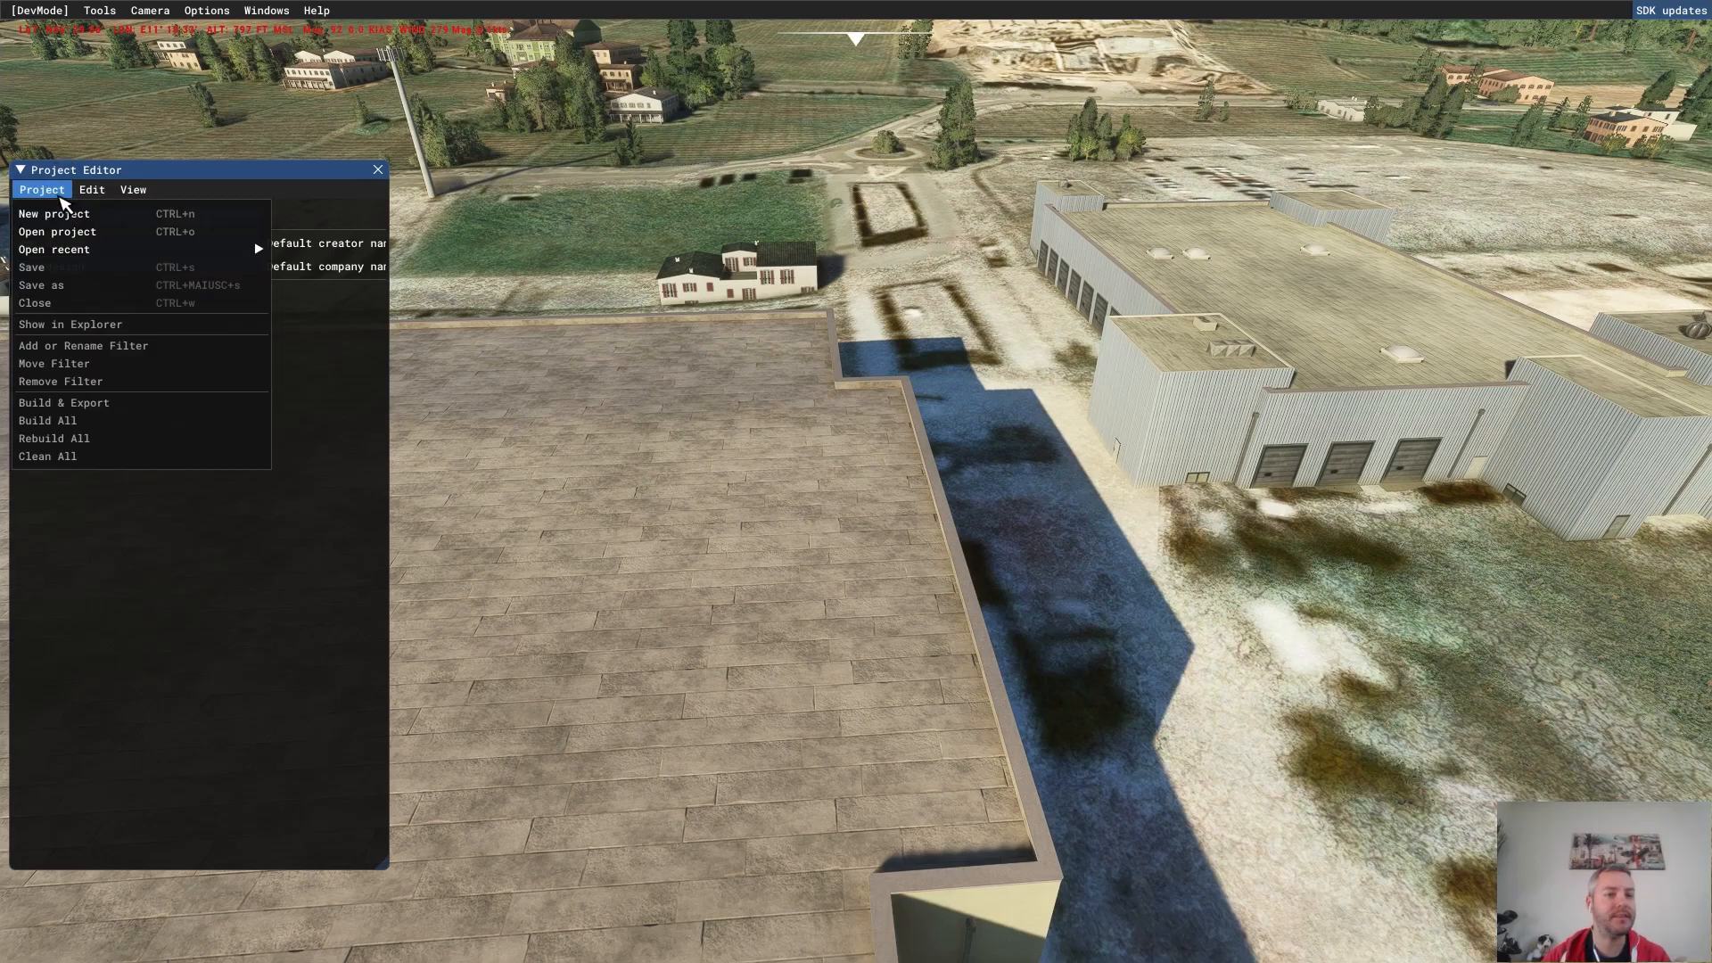
click(64, 250)
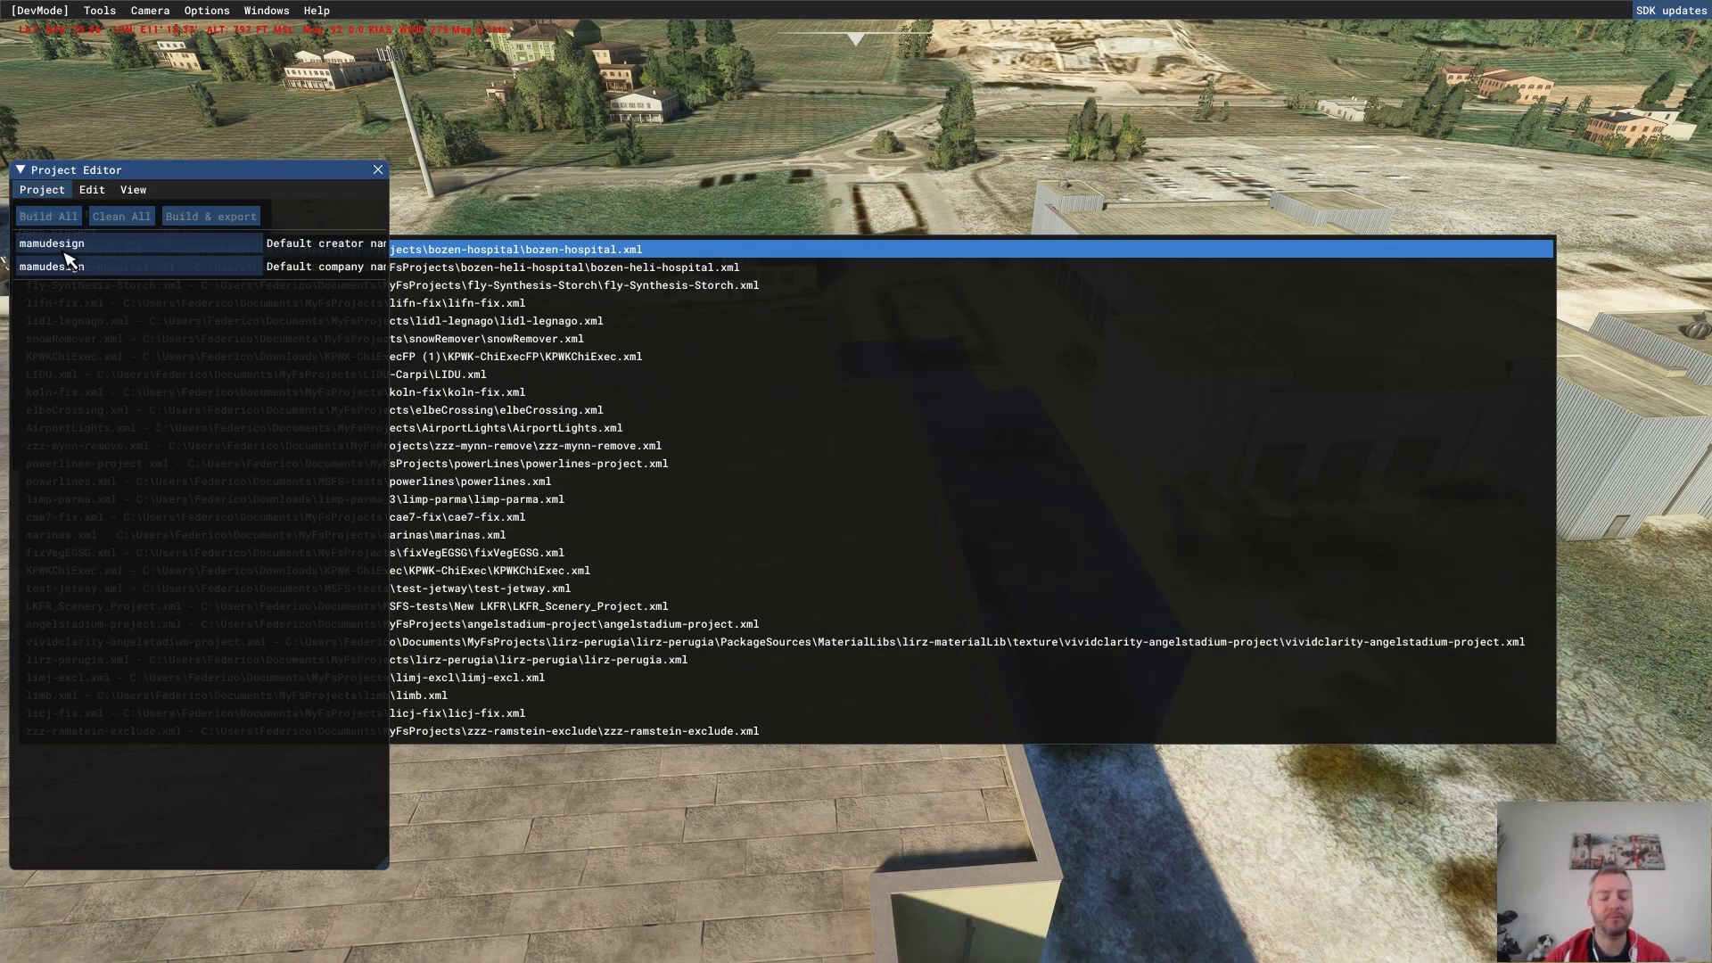
click(67, 254)
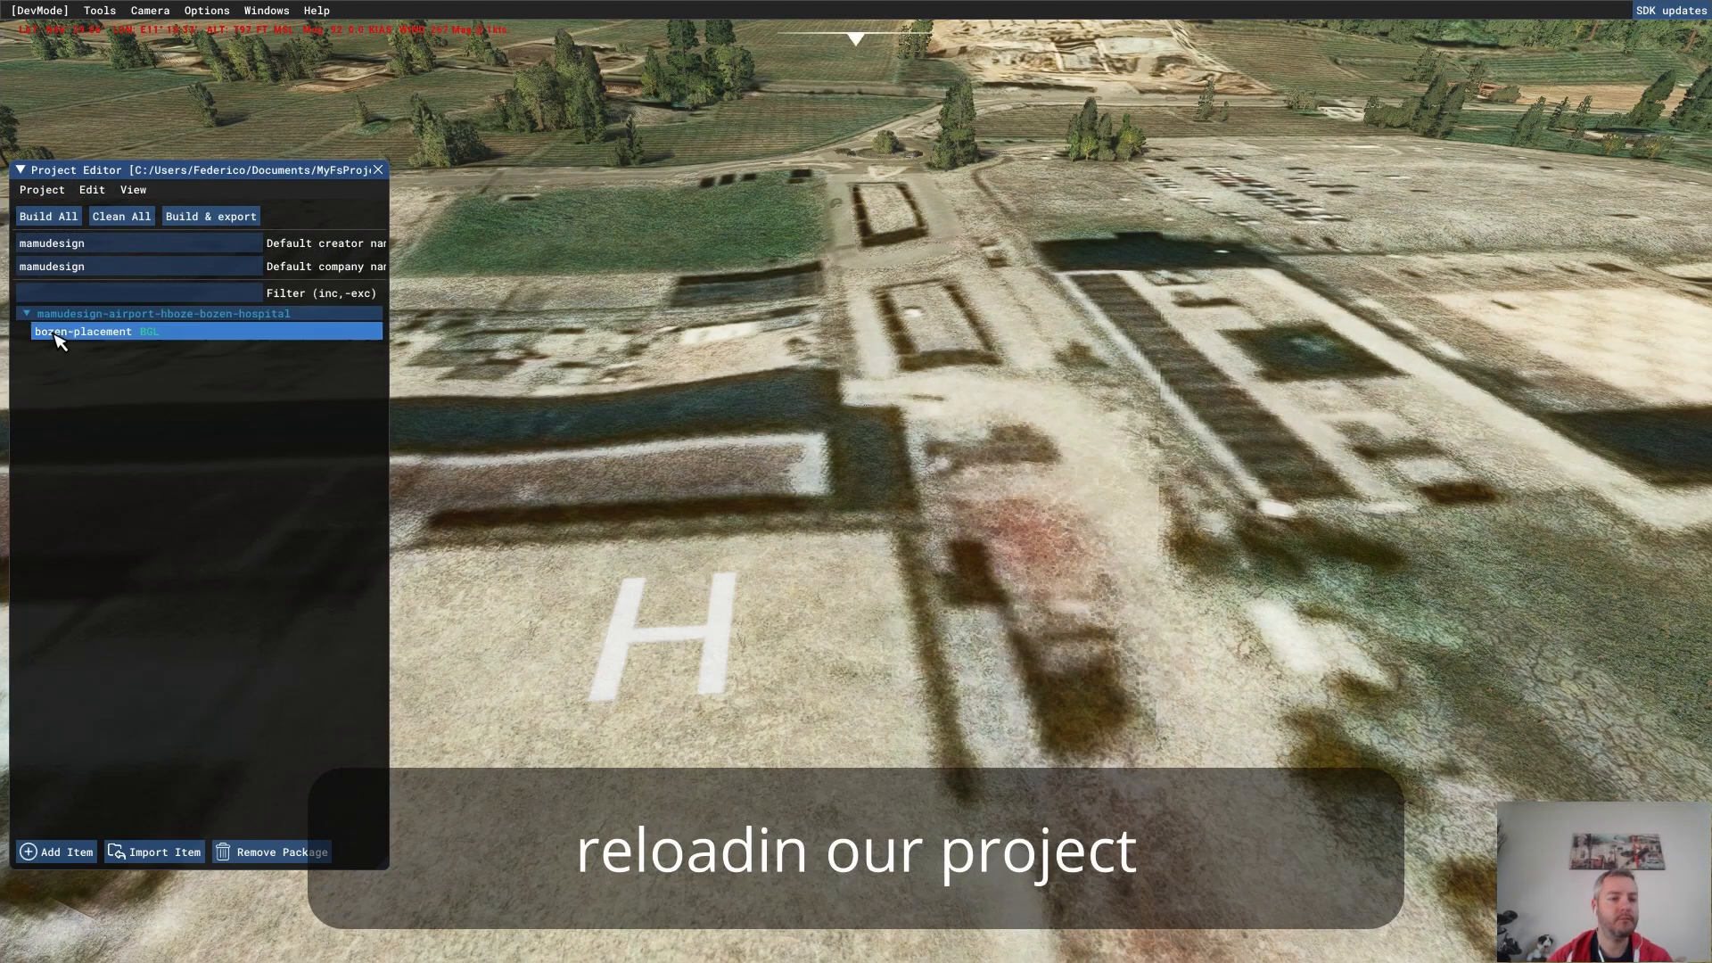
- Load the bozen-placement asset group into the Scenery Editor and close the Material Editor
click(133, 190)
click(147, 208)
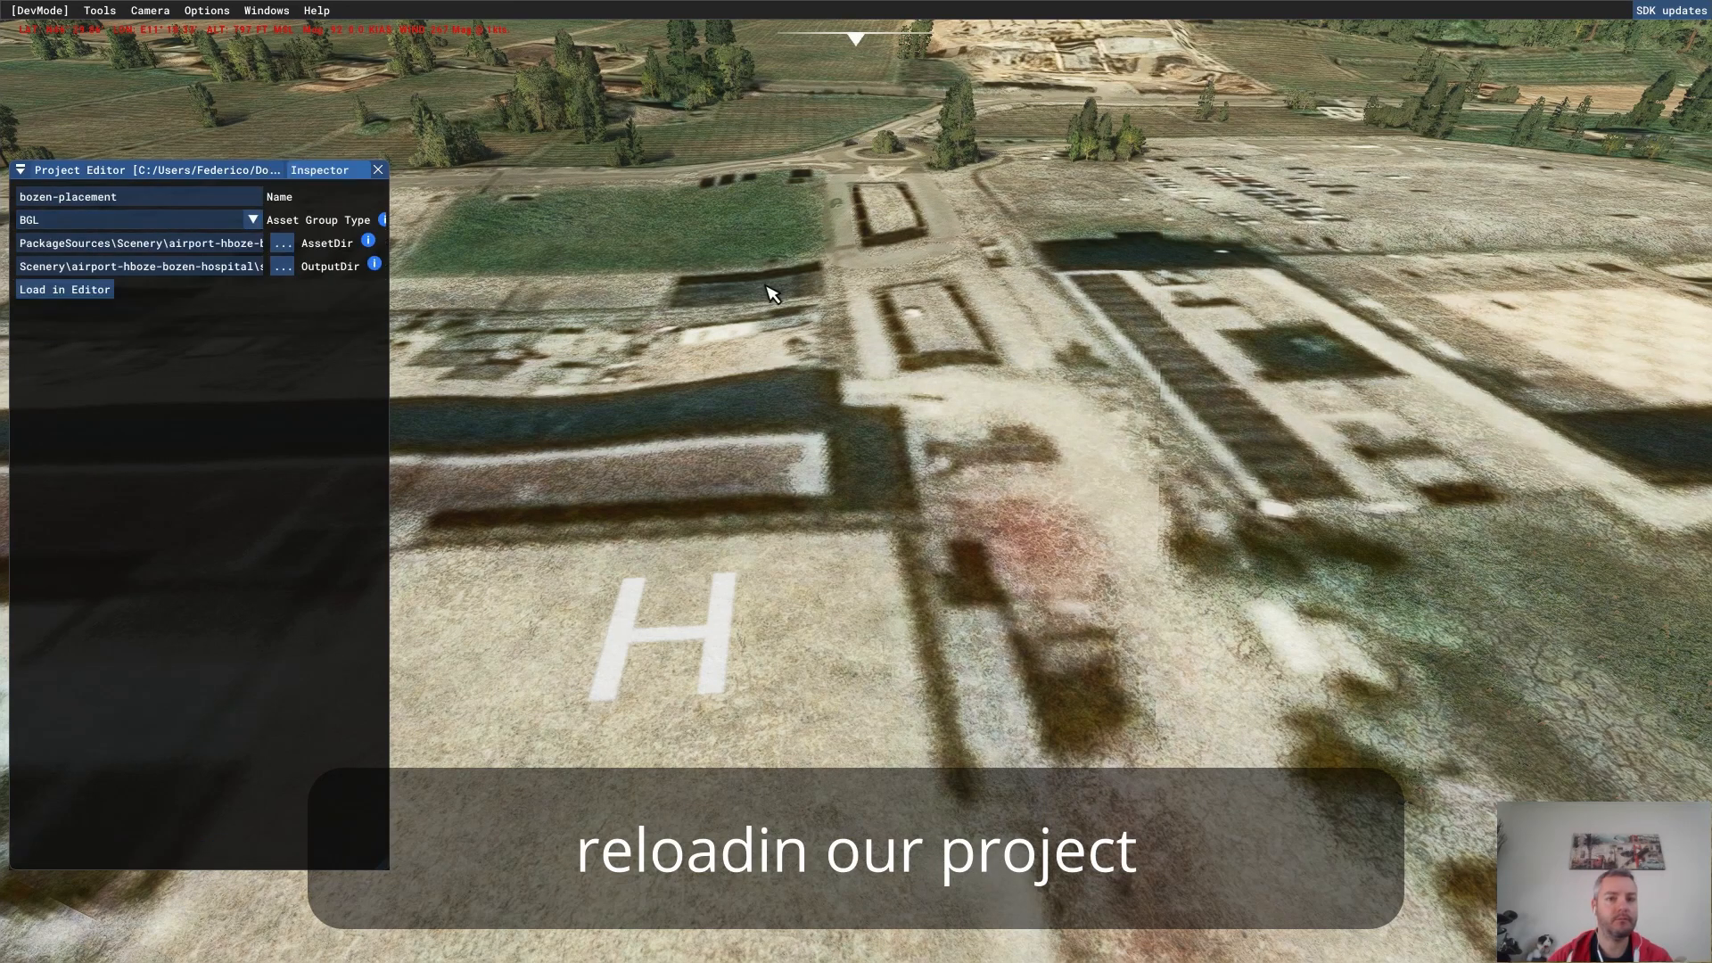
click(64, 289)
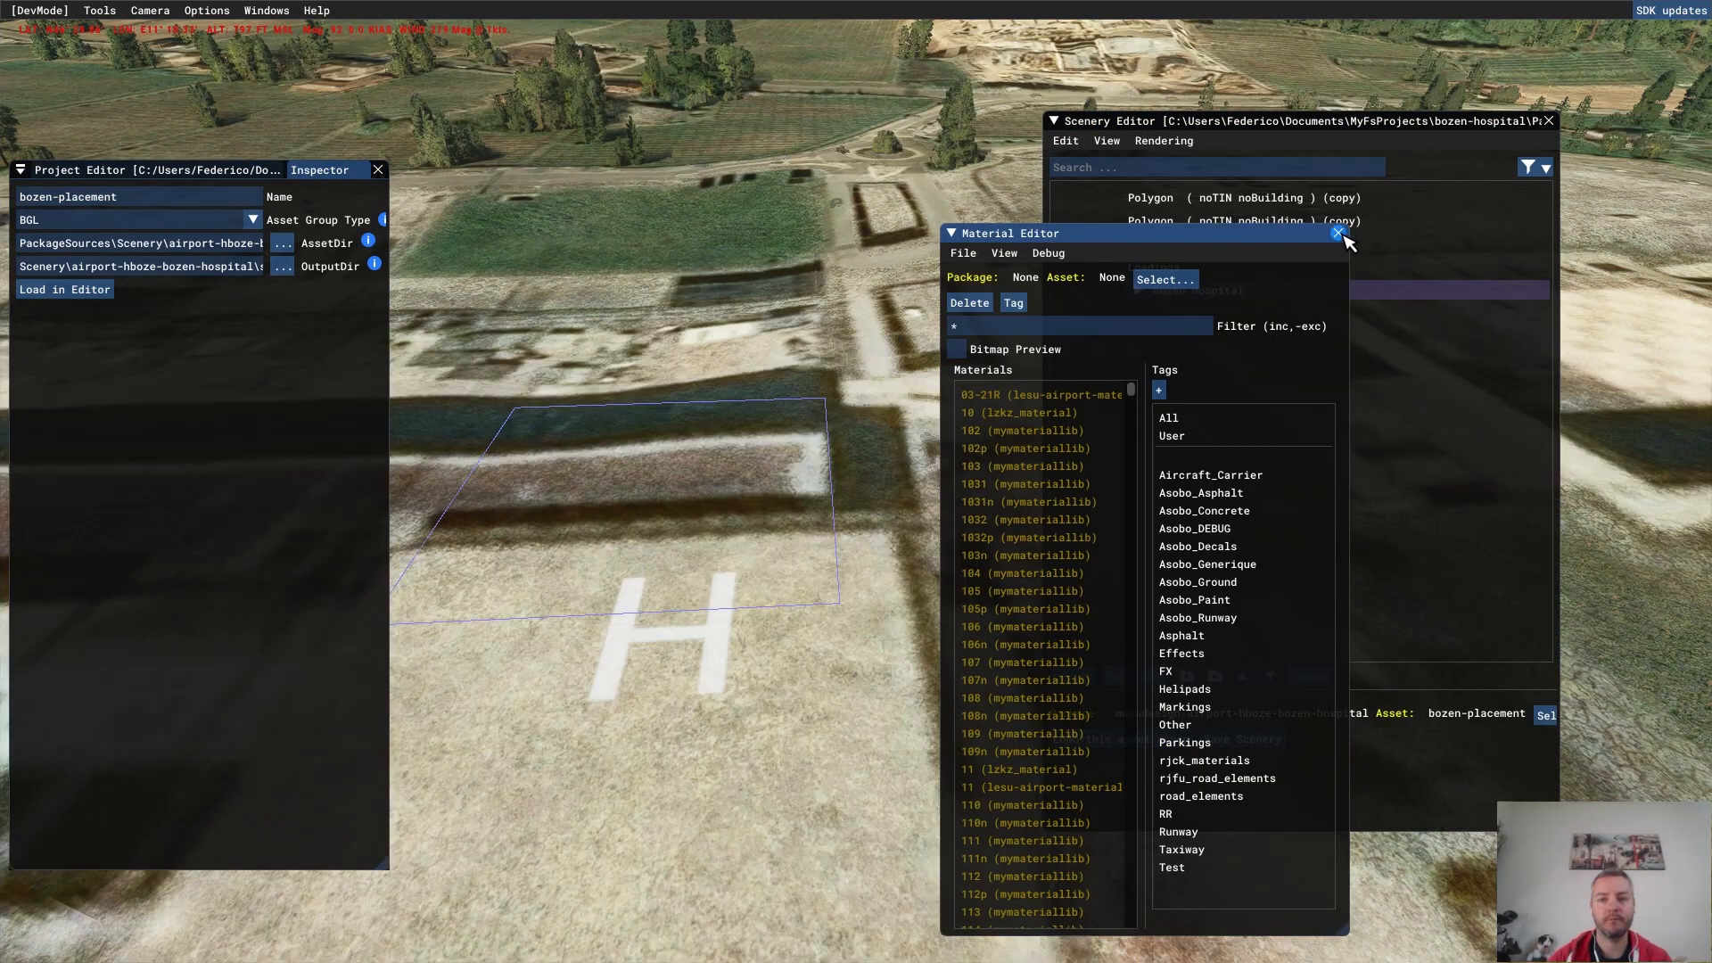
click(1337, 234)
- Inspect the mamudesign-airport-hboze-bozen-hospital package and begin adding a custom asset group to it
click(152, 169)
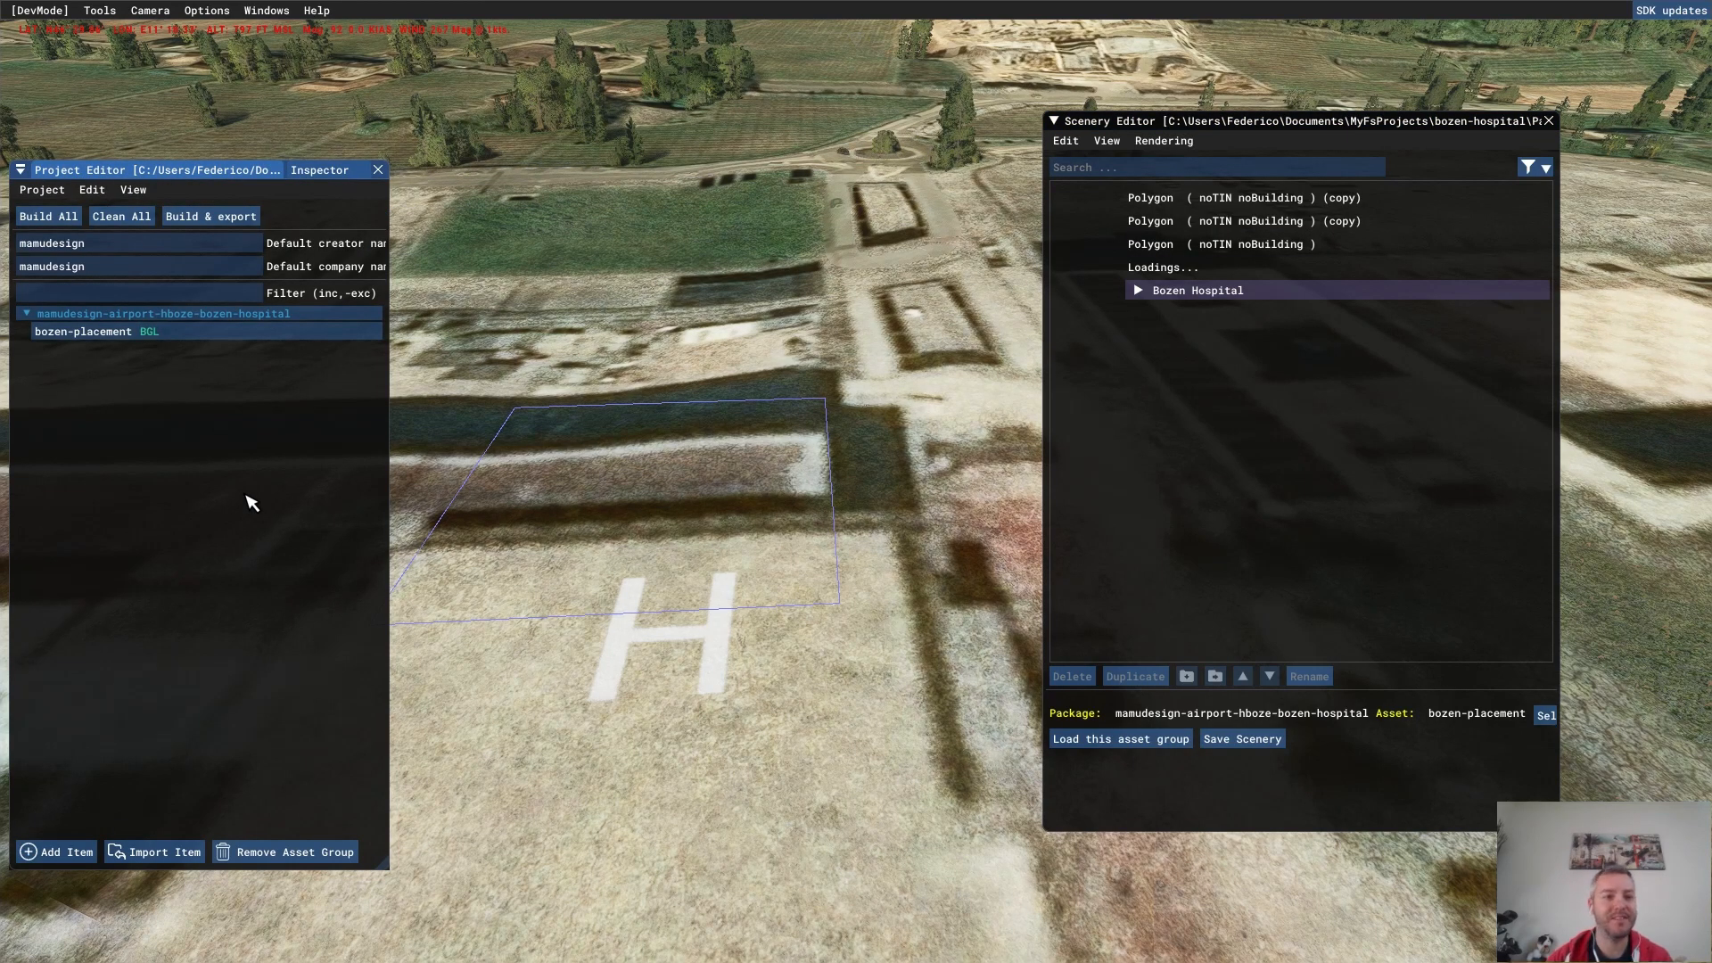
click(239, 316)
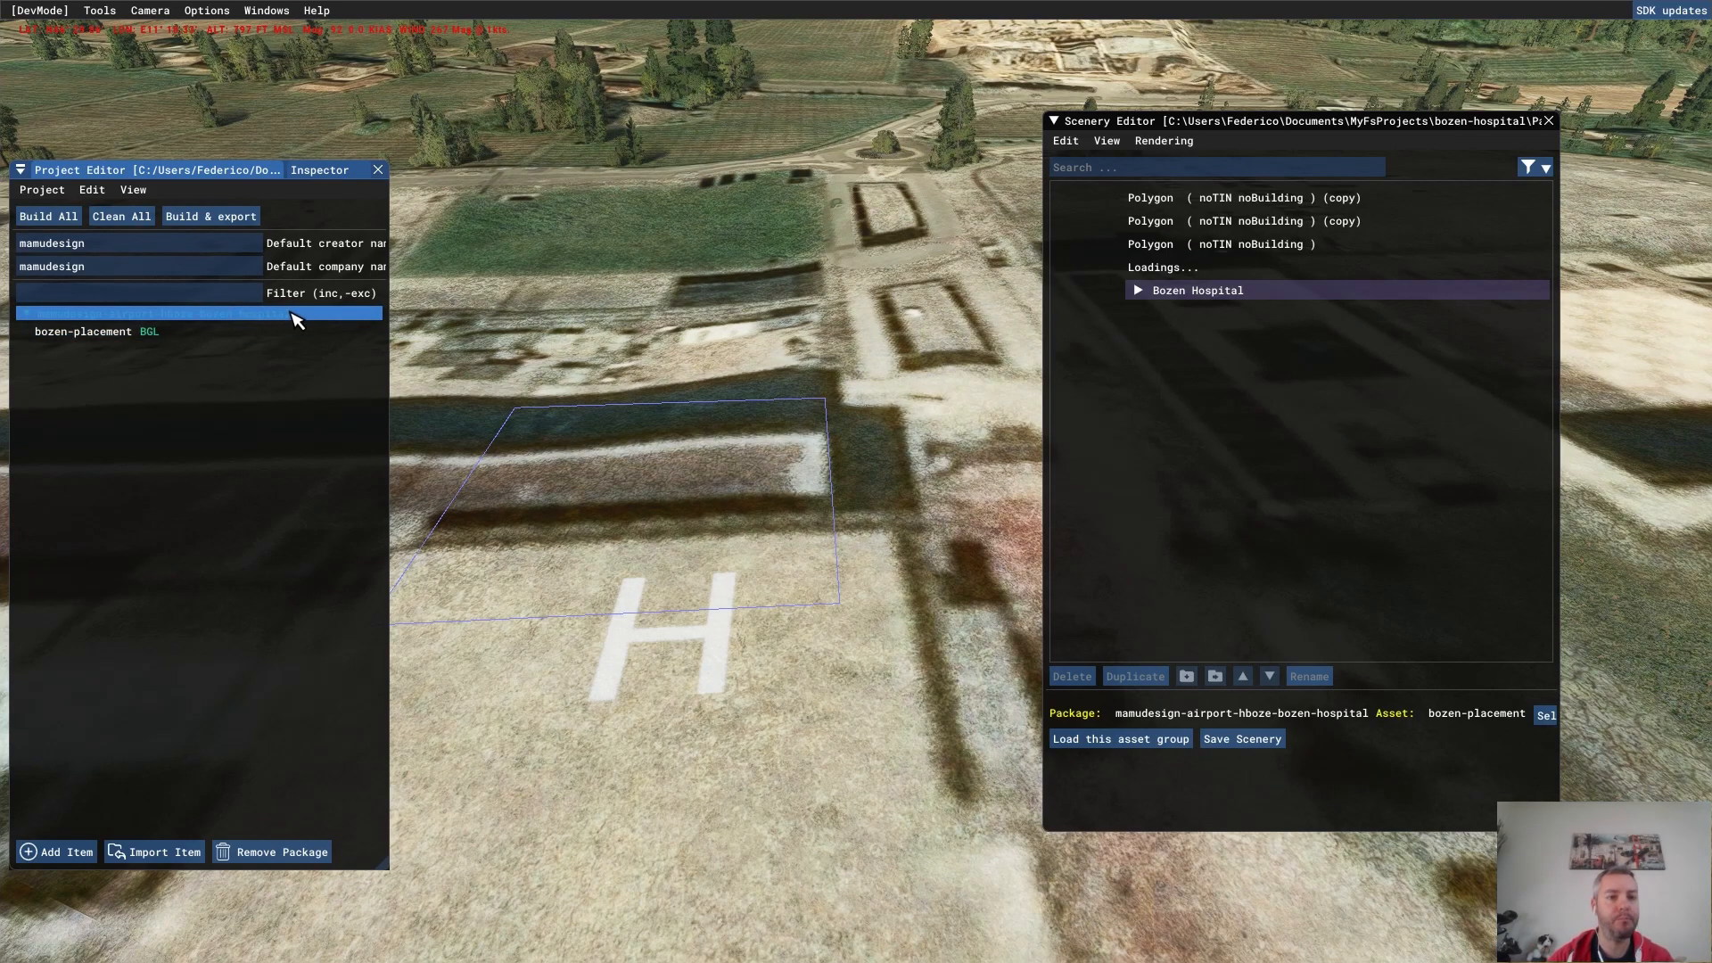
click(314, 175)
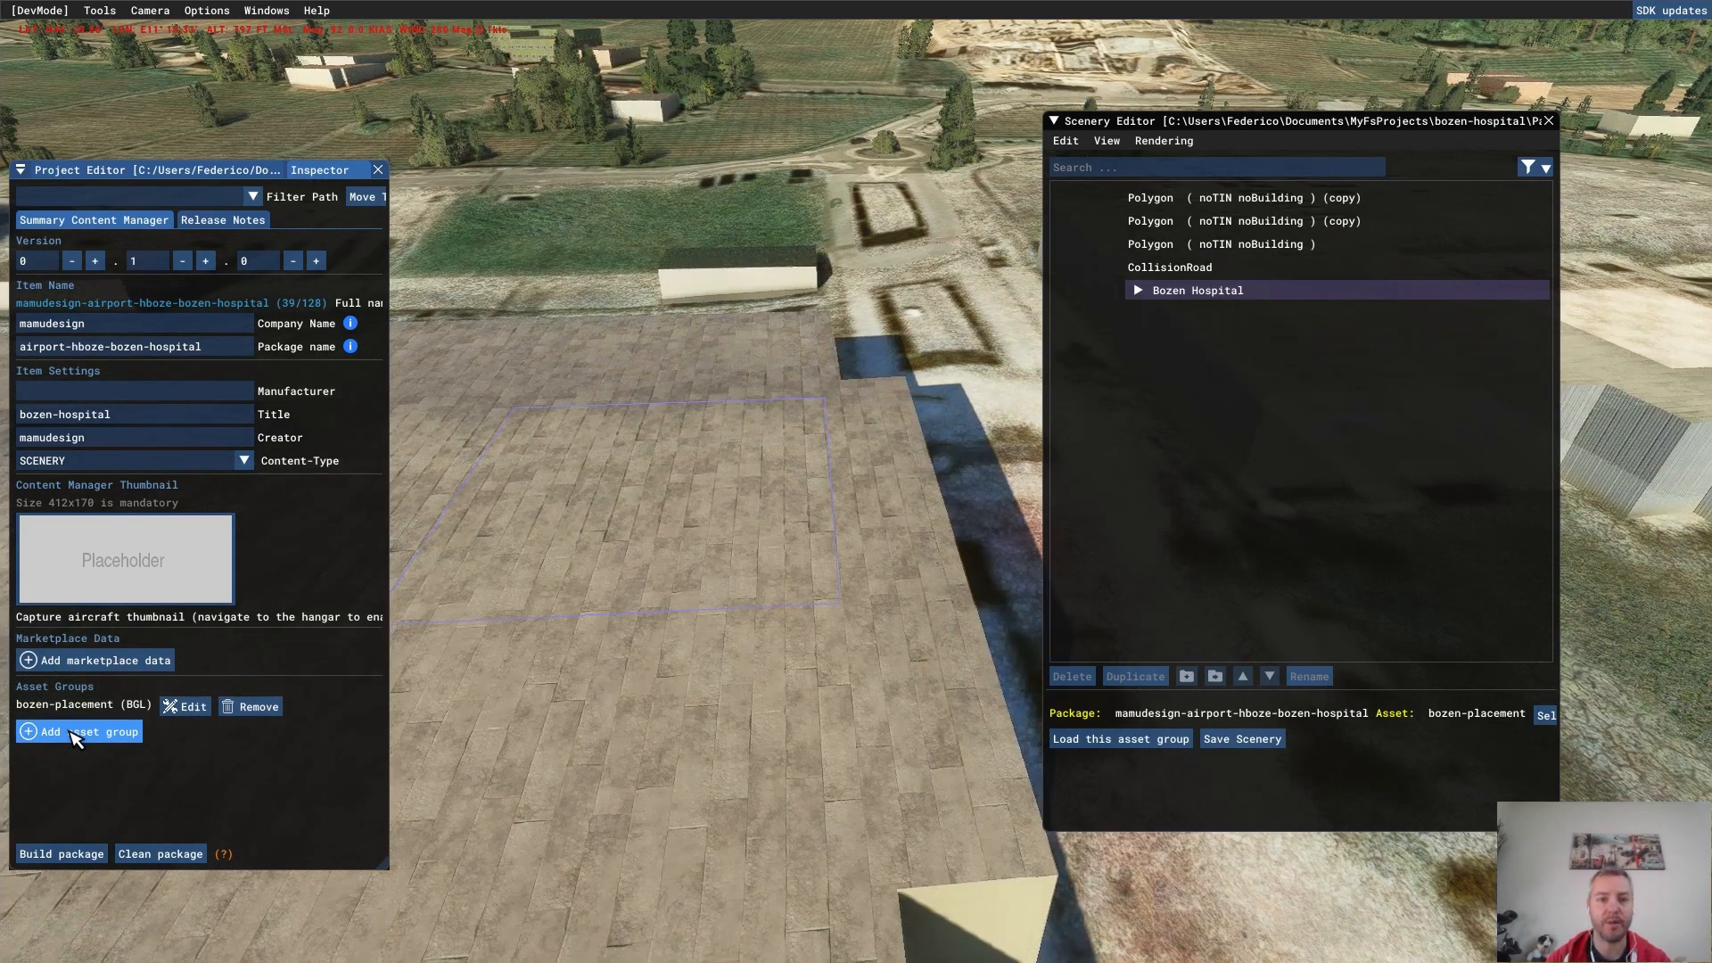
click(76, 732)
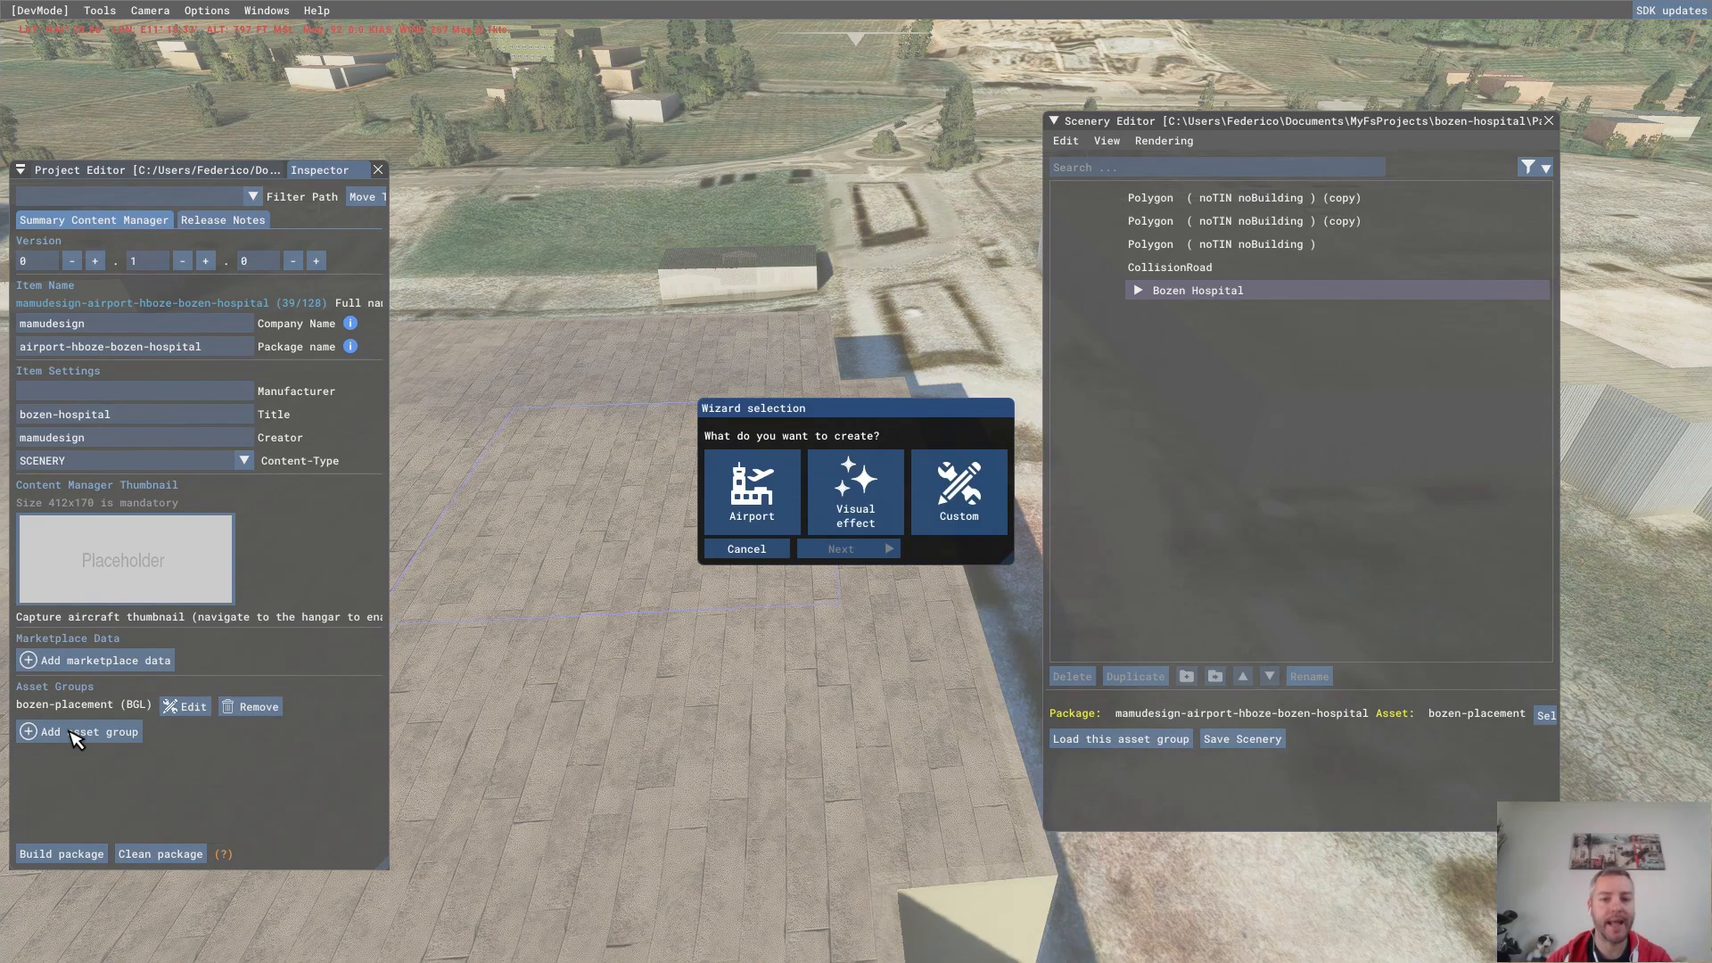
click(943, 496)
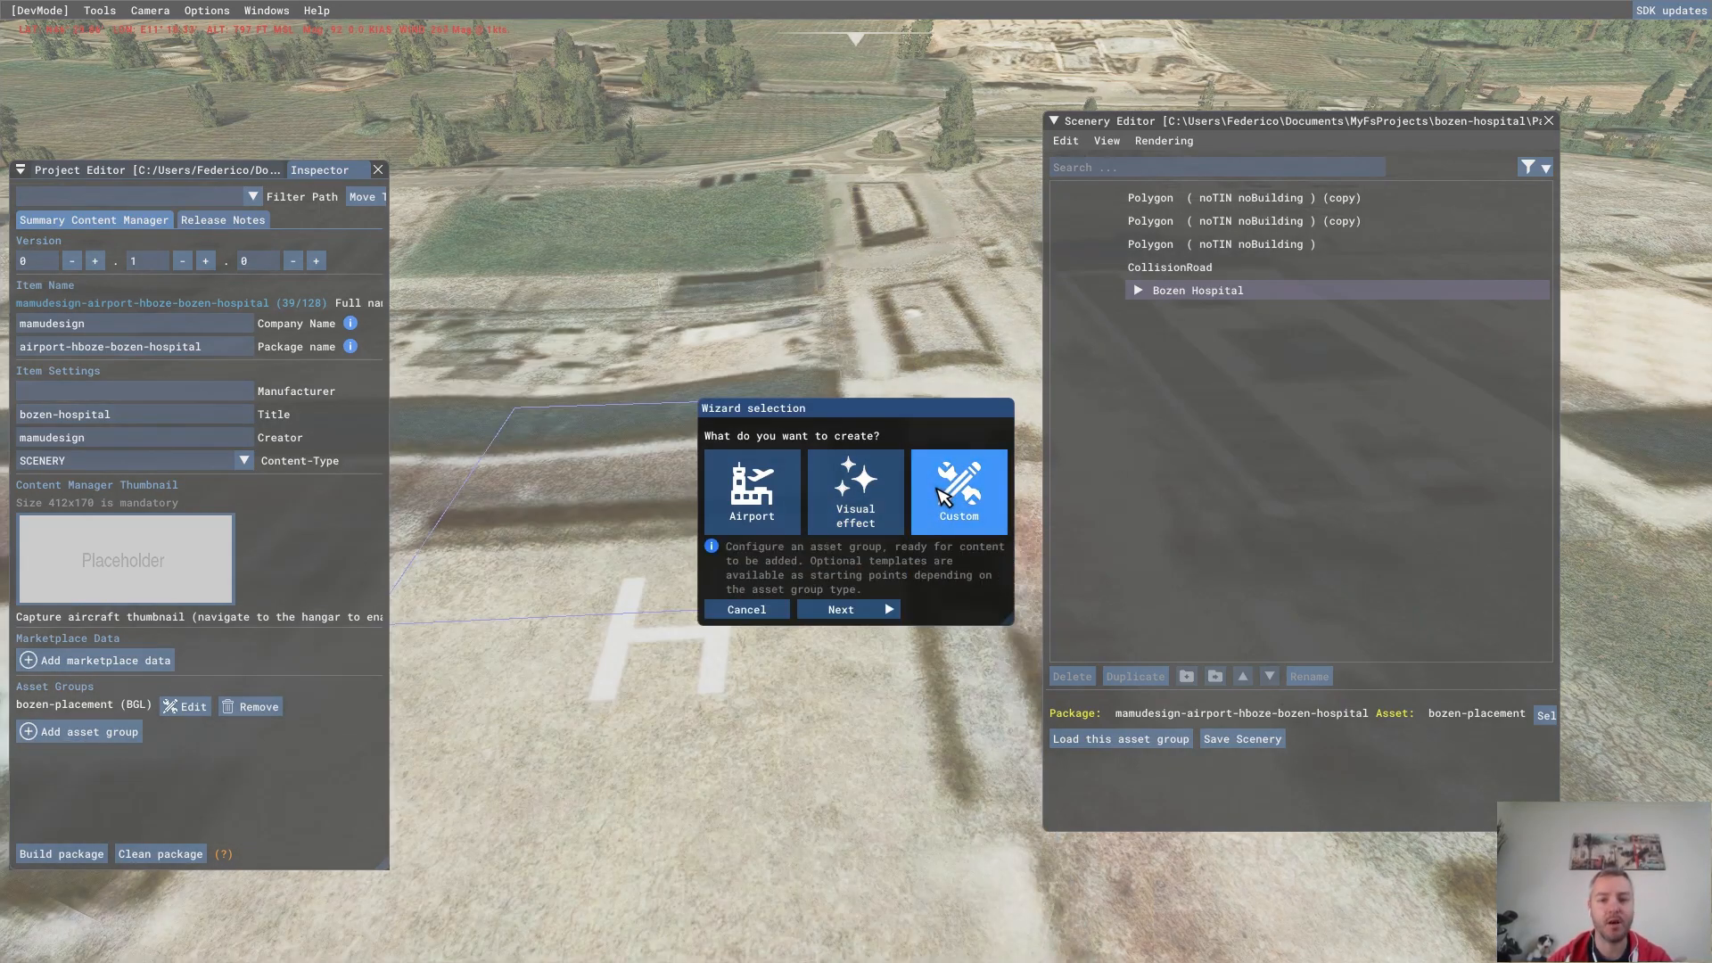
click(843, 610)
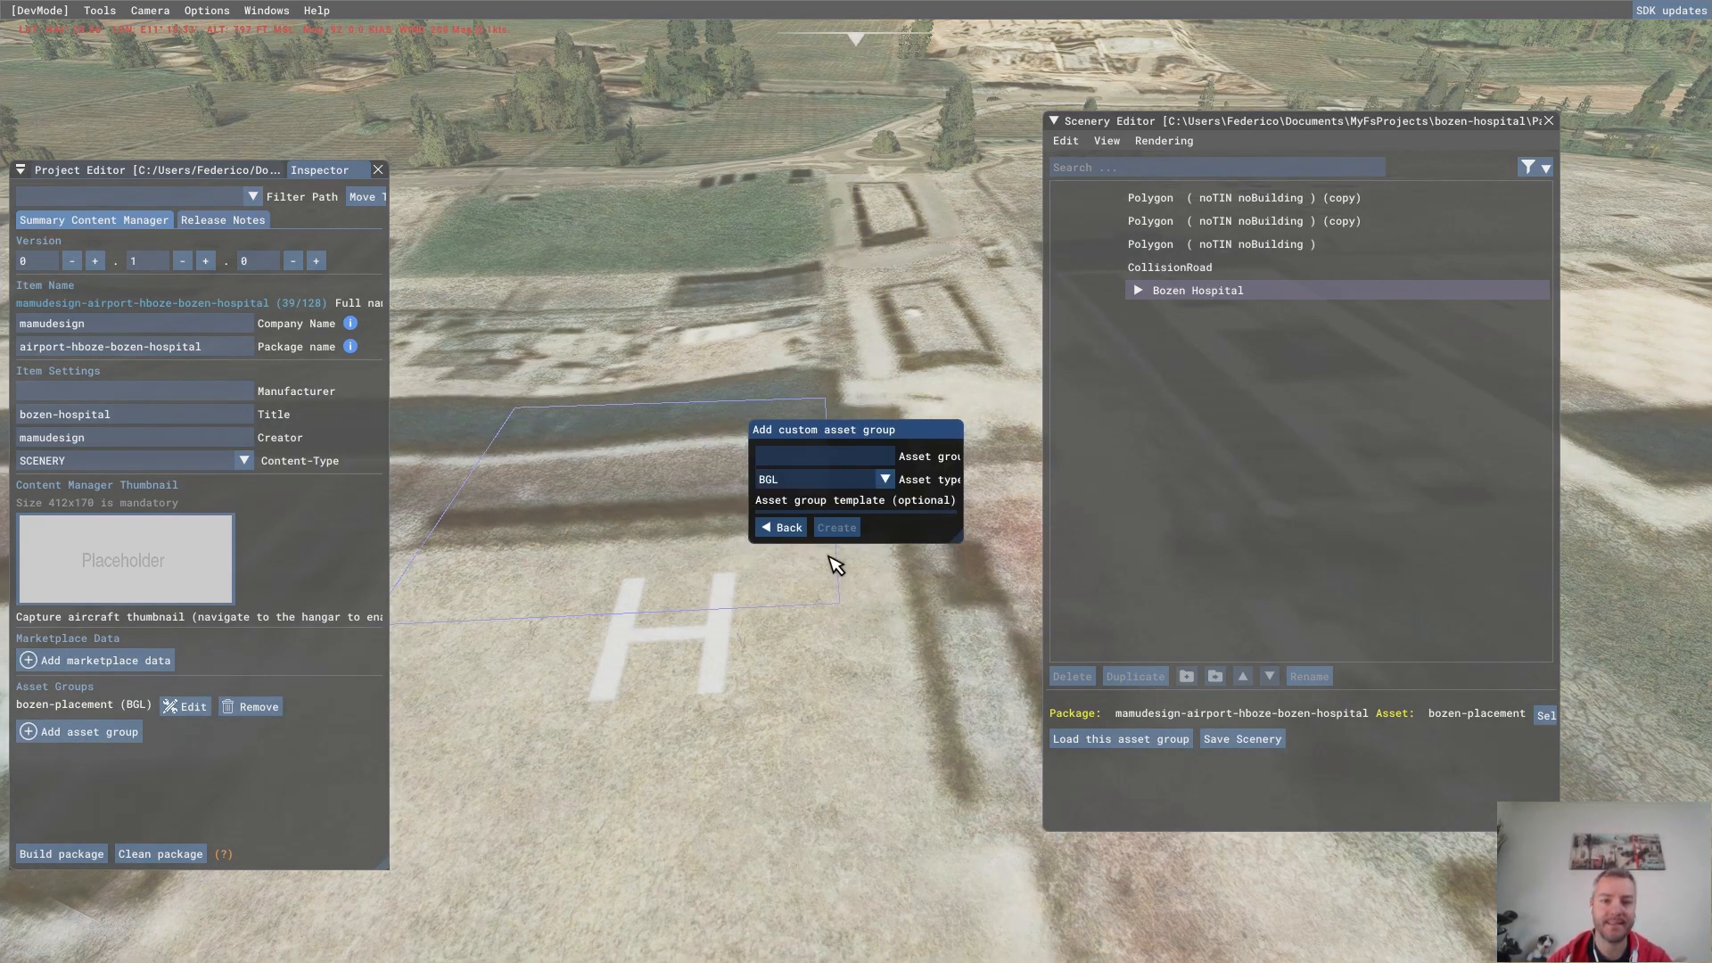
- Create the asset group with type ModelLib and name bozen-models, and select it in the project
click(872, 478)
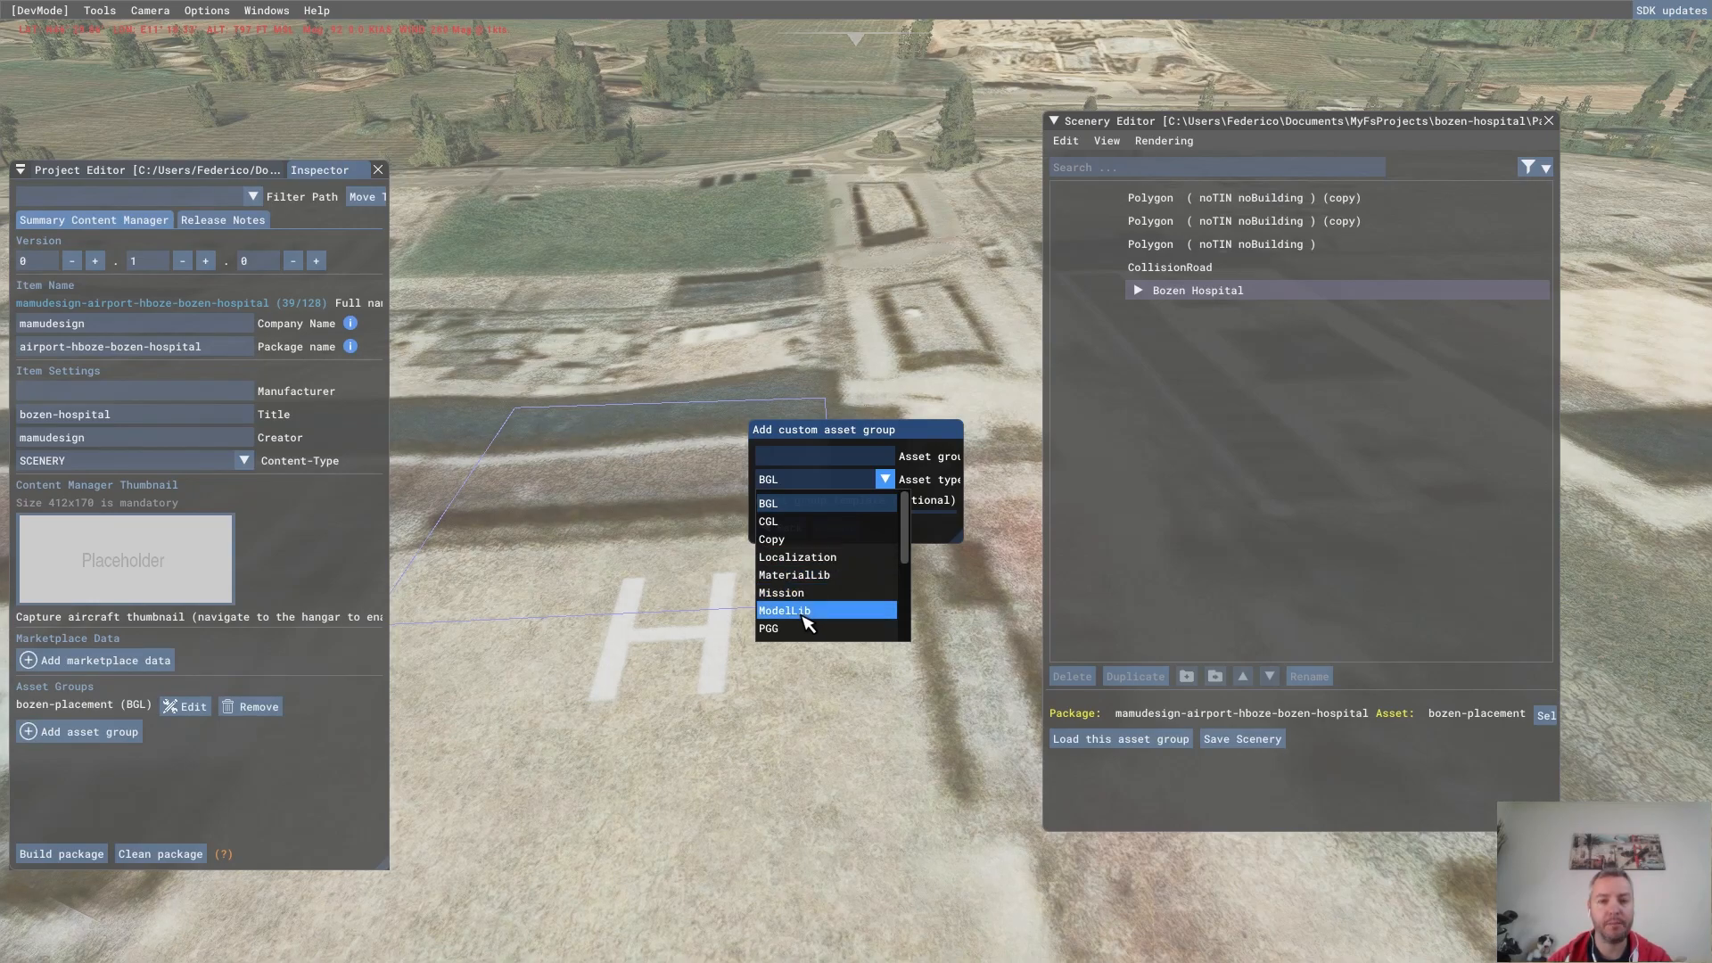
click(785, 610)
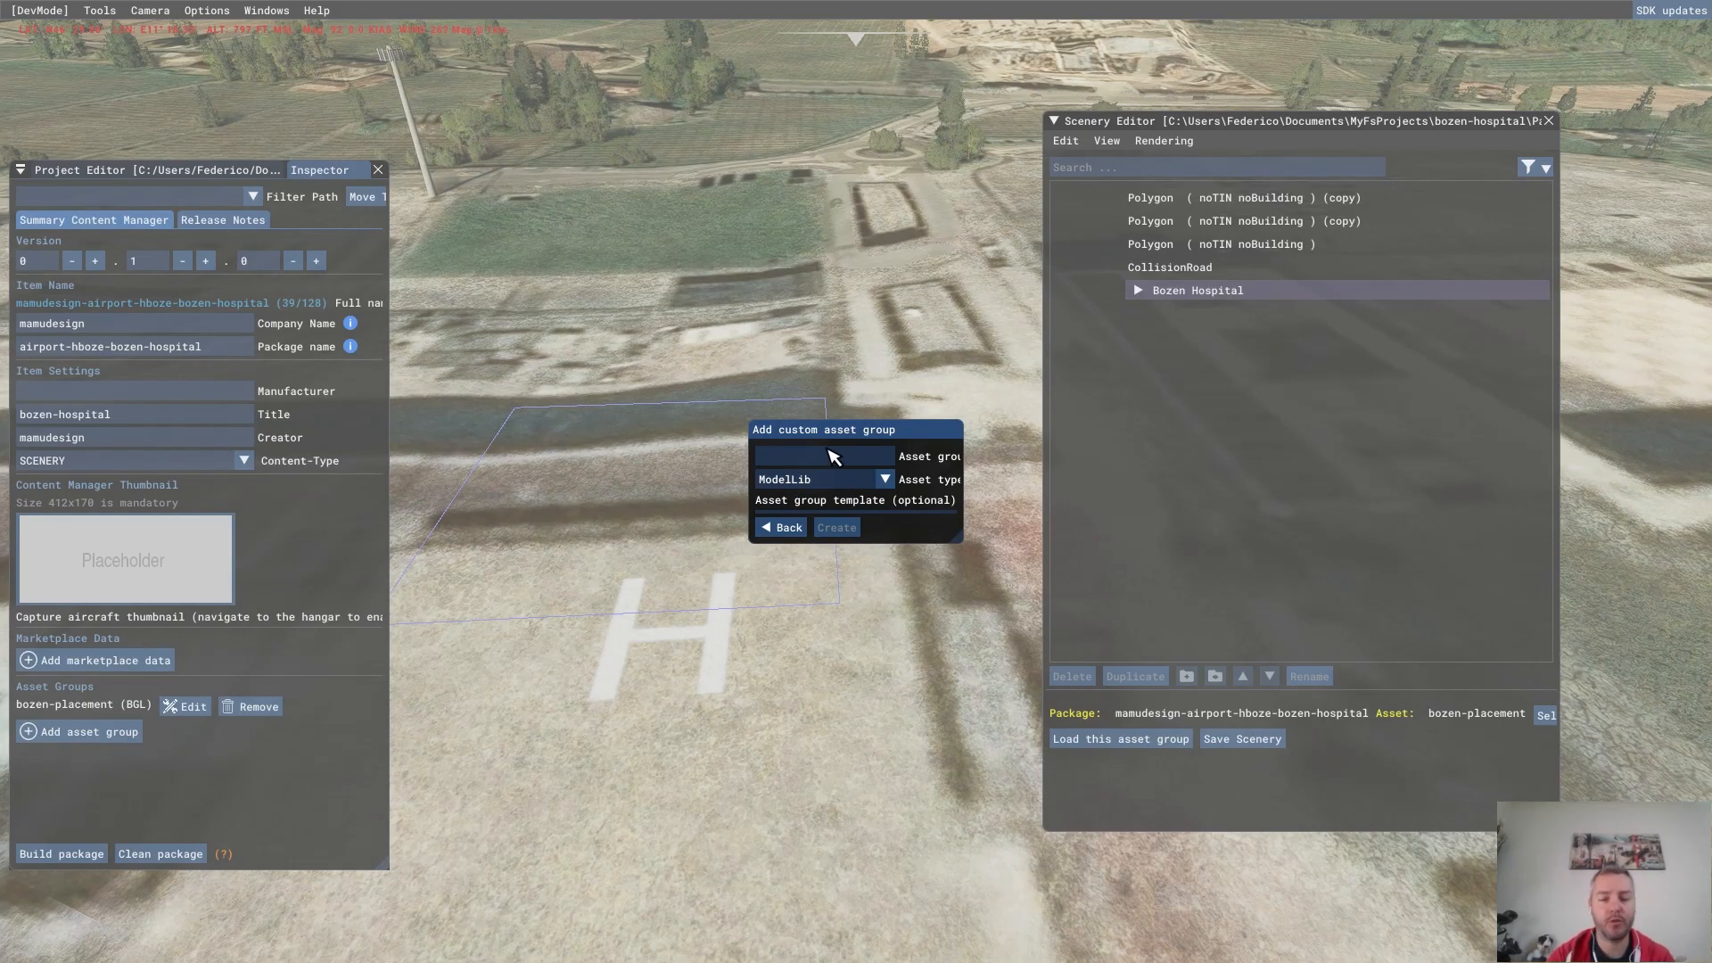
click(832, 457)
text(boz)
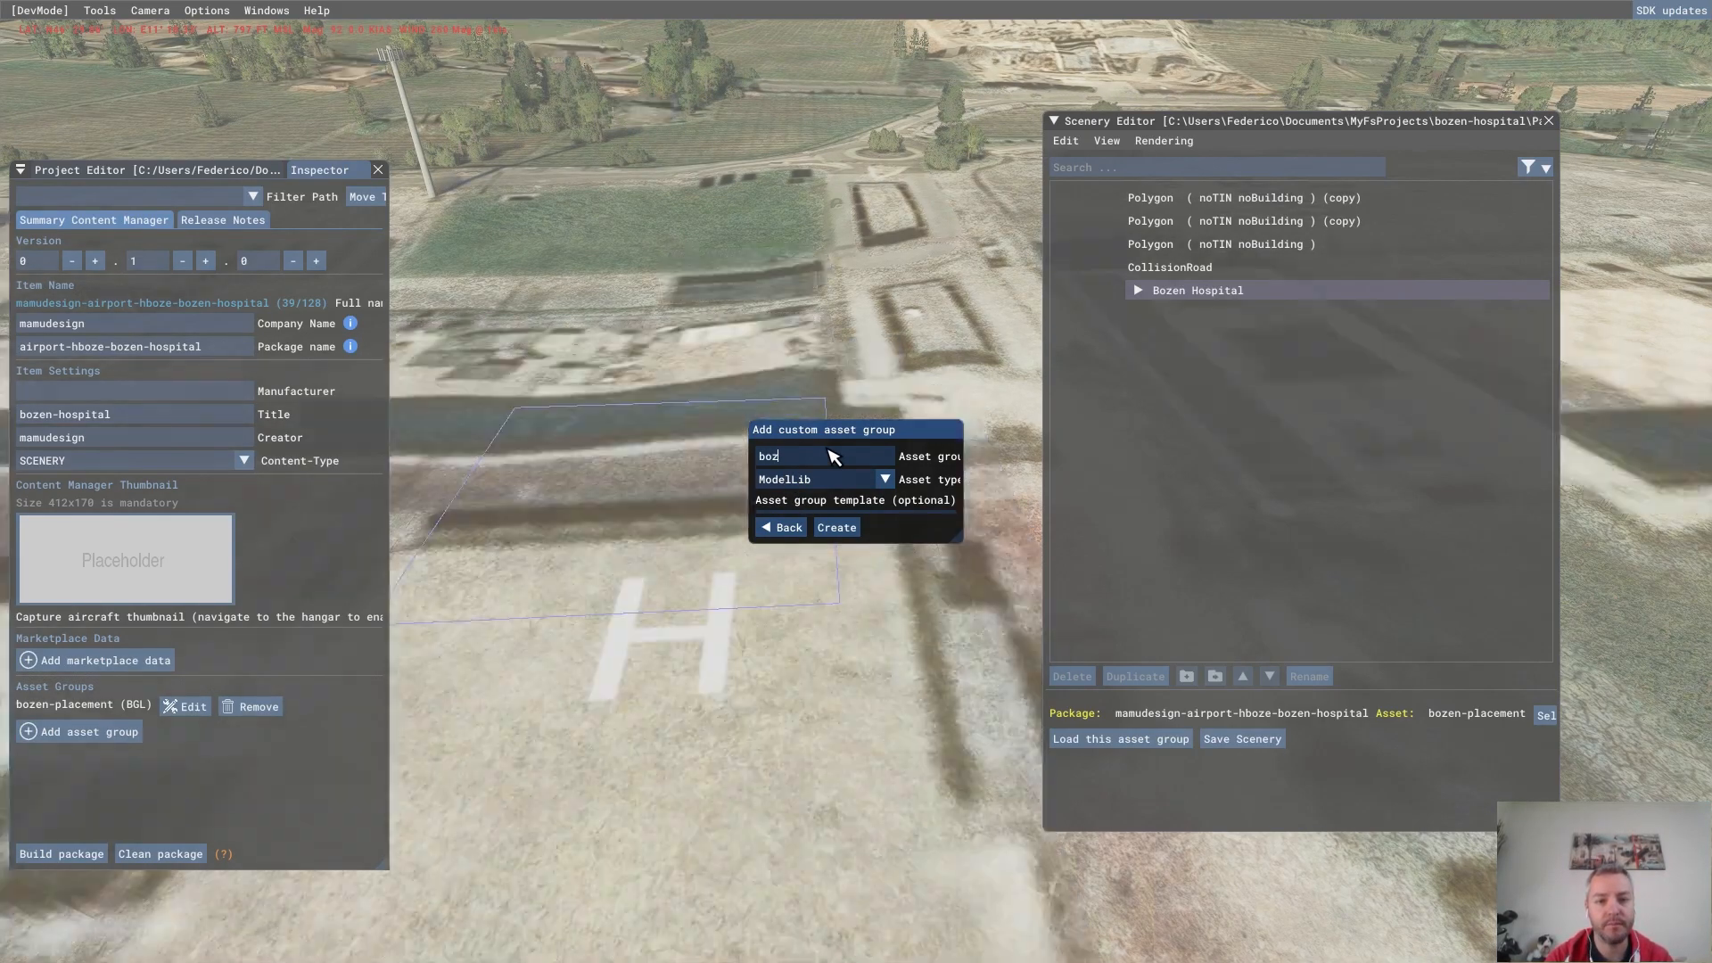
text(en-model)
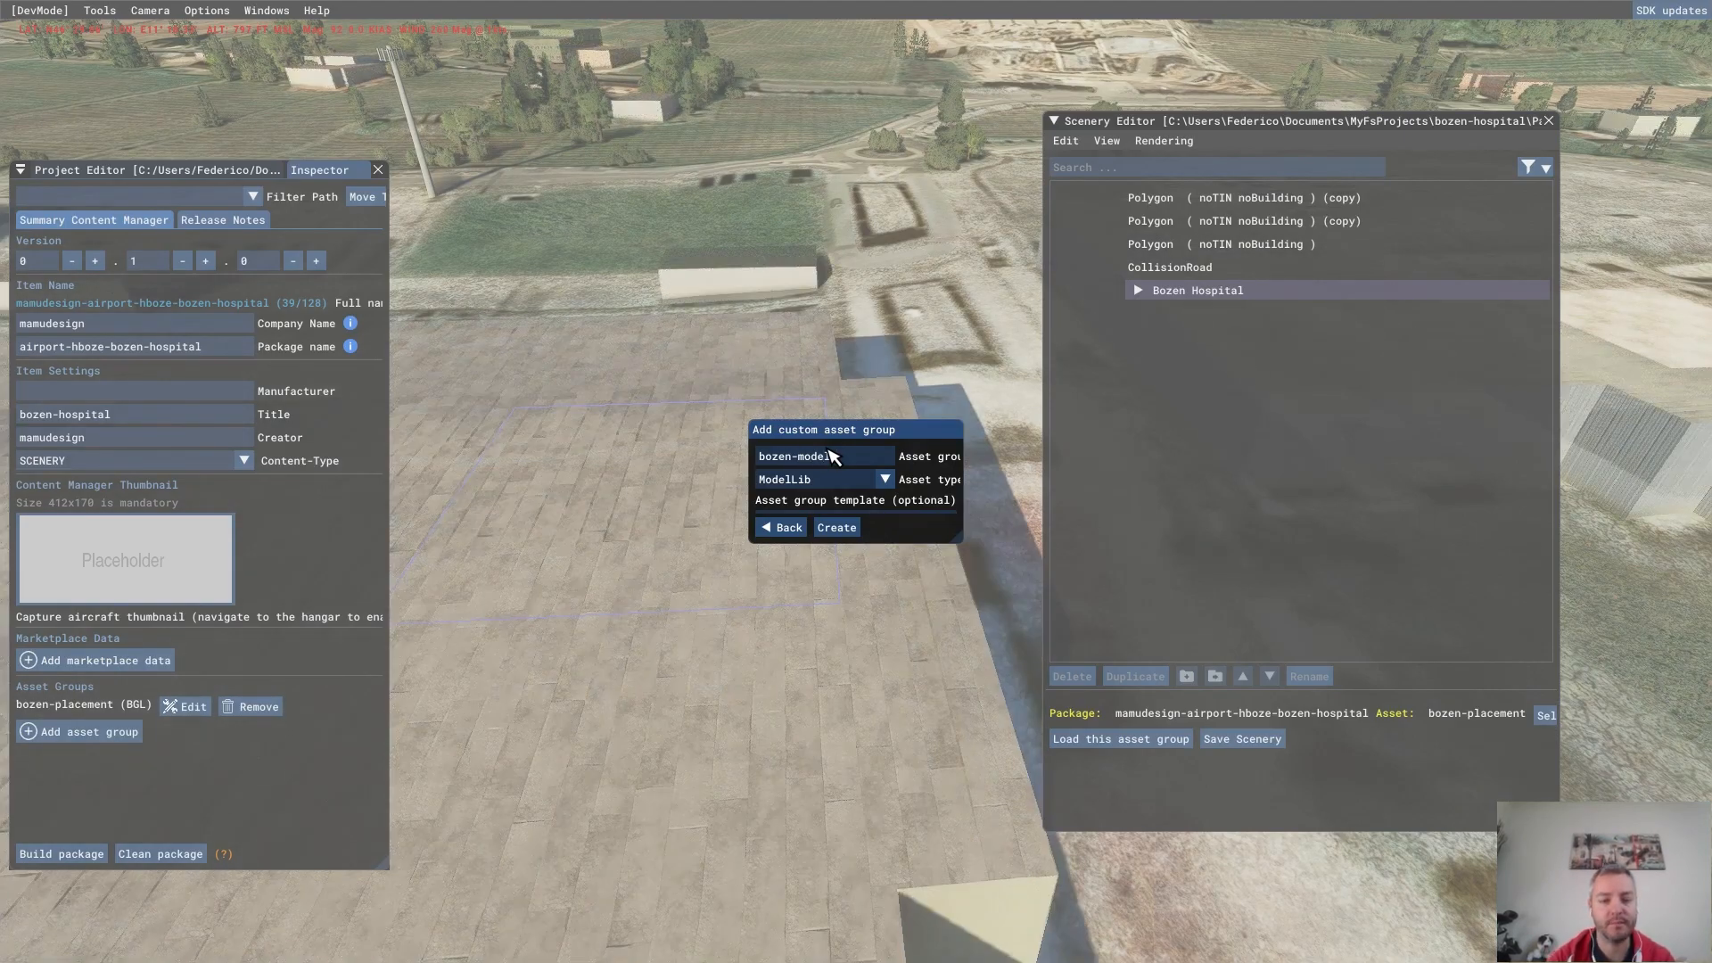
text(s)
click(837, 527)
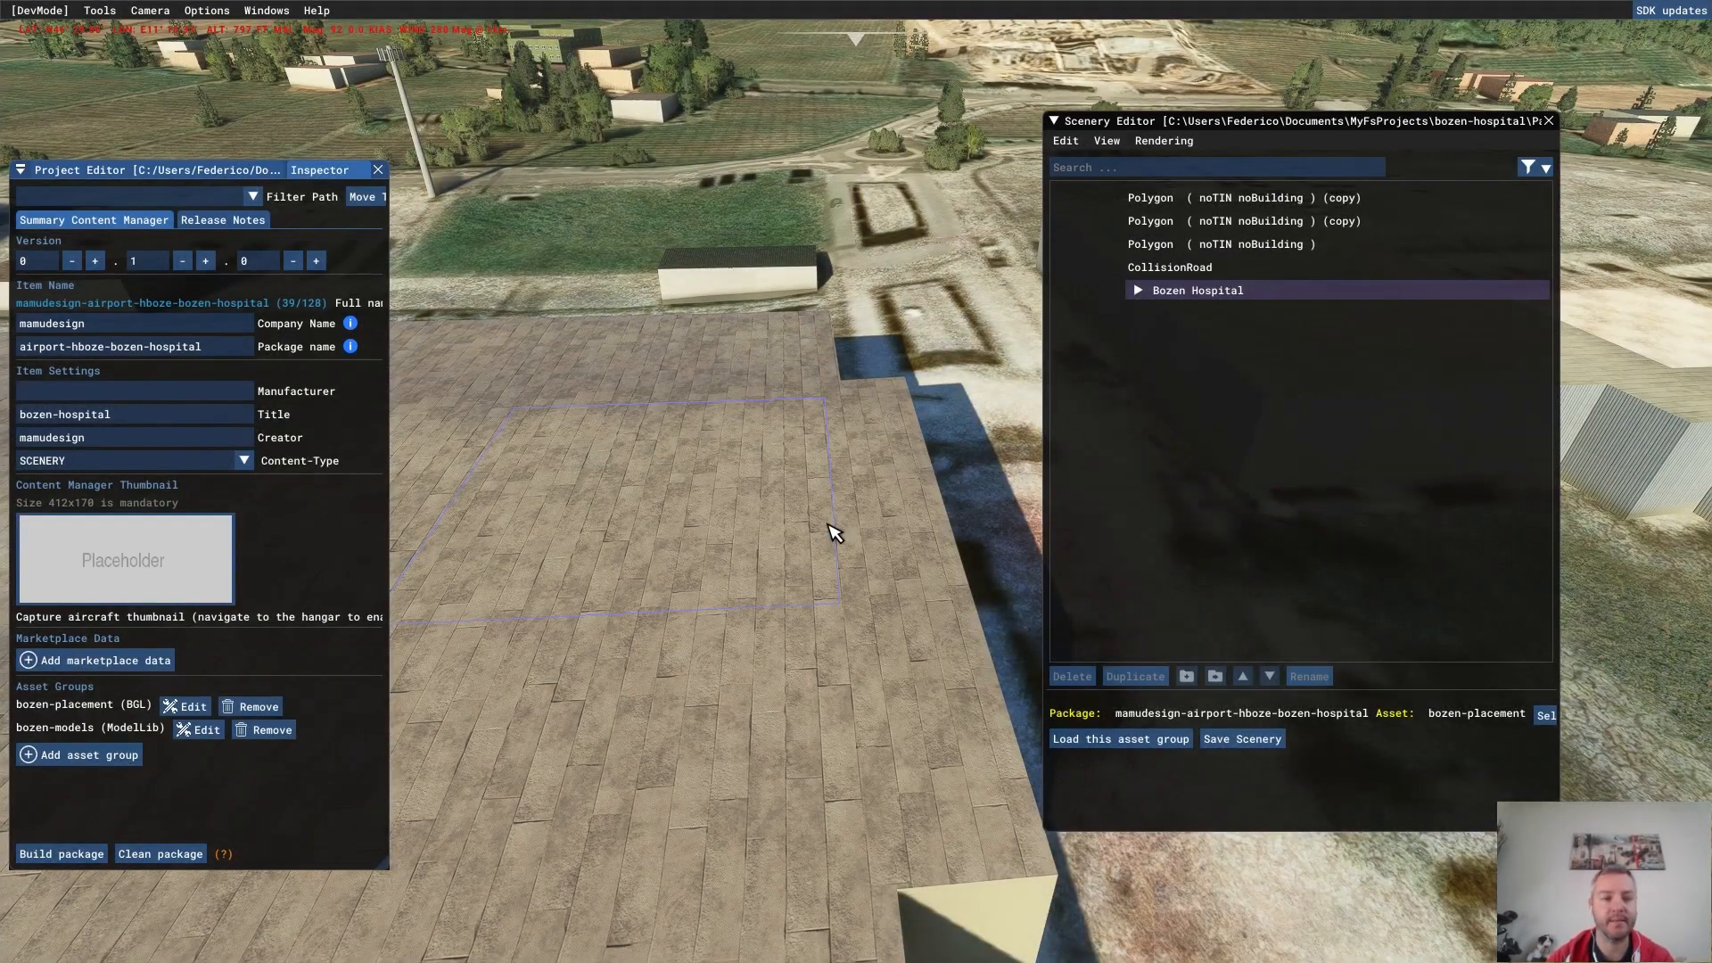
click(90, 169)
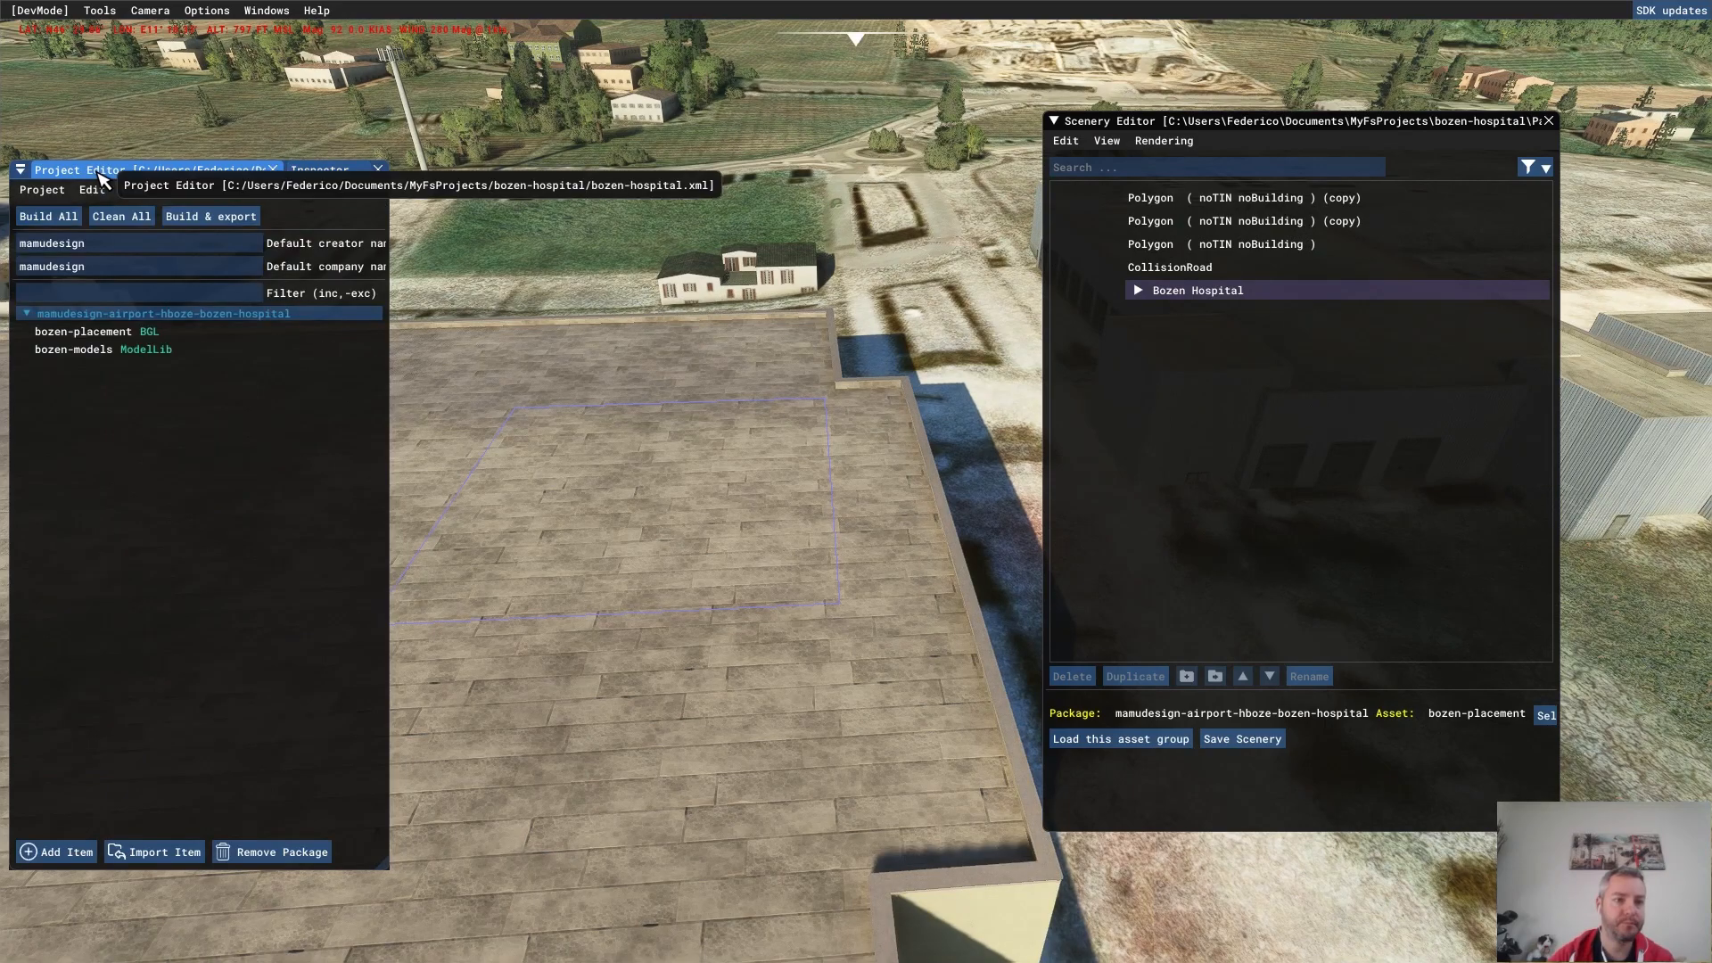
click(83, 355)
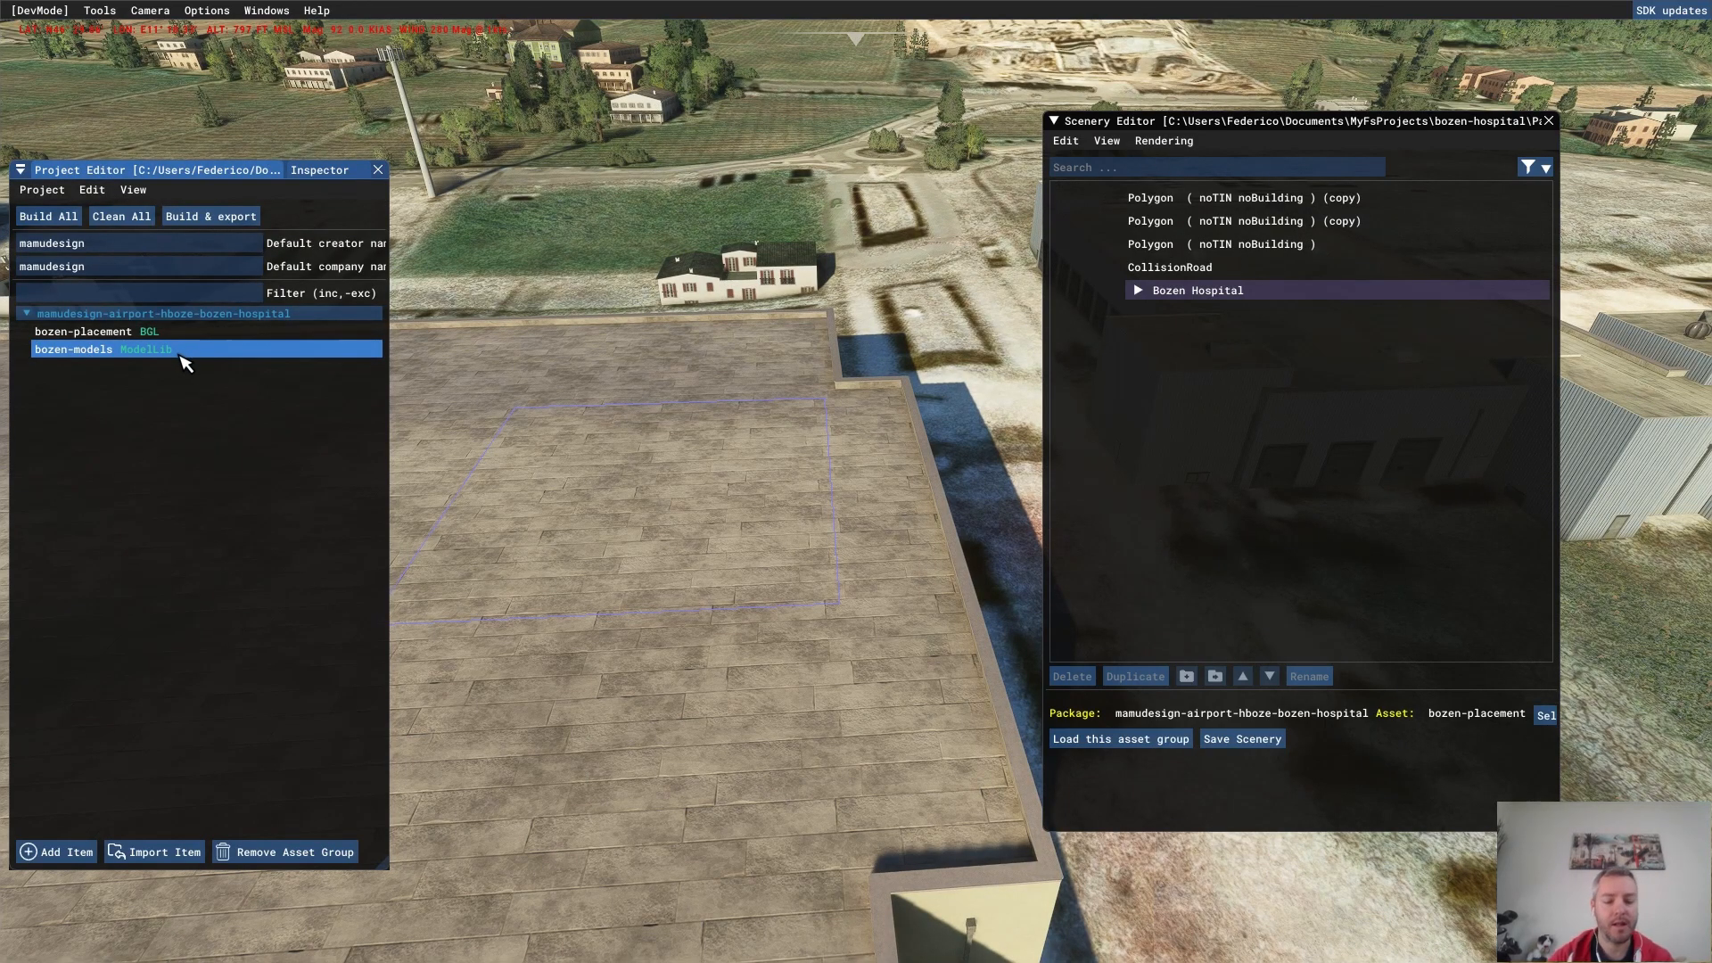
- Switch to the web browser and view the Bolzano hospital's rooftop helipad in Google Maps satellite imagery
key(super+d)
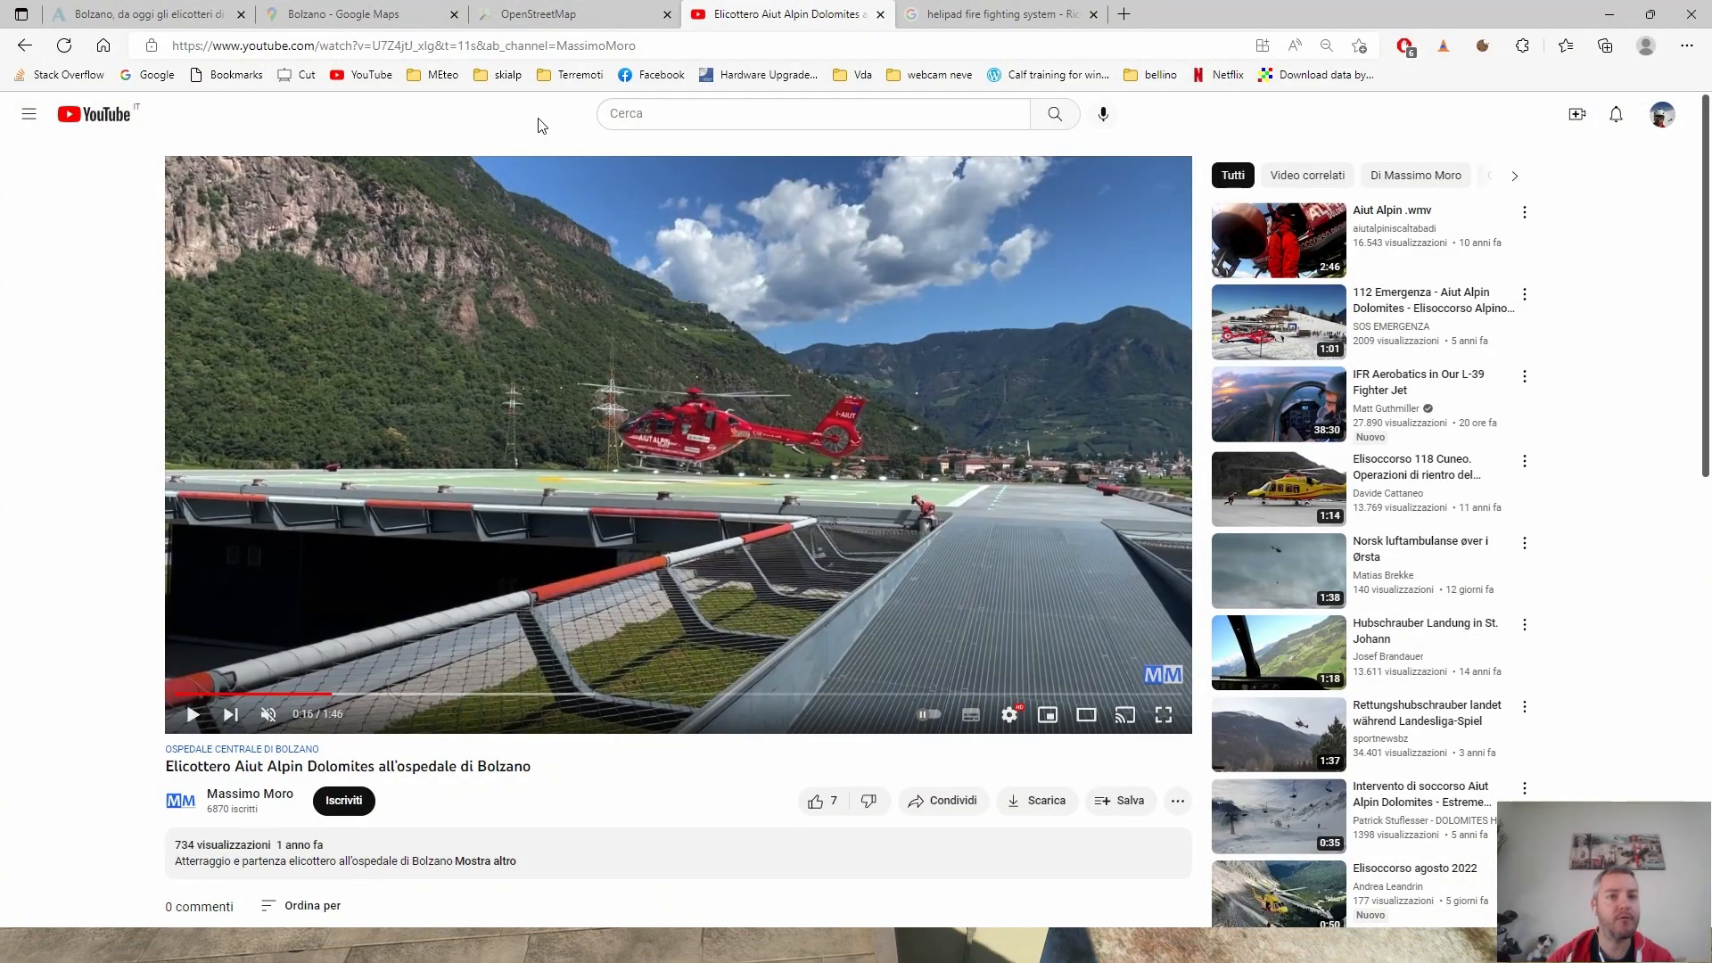
click(366, 7)
drag(938, 417, 862, 481)
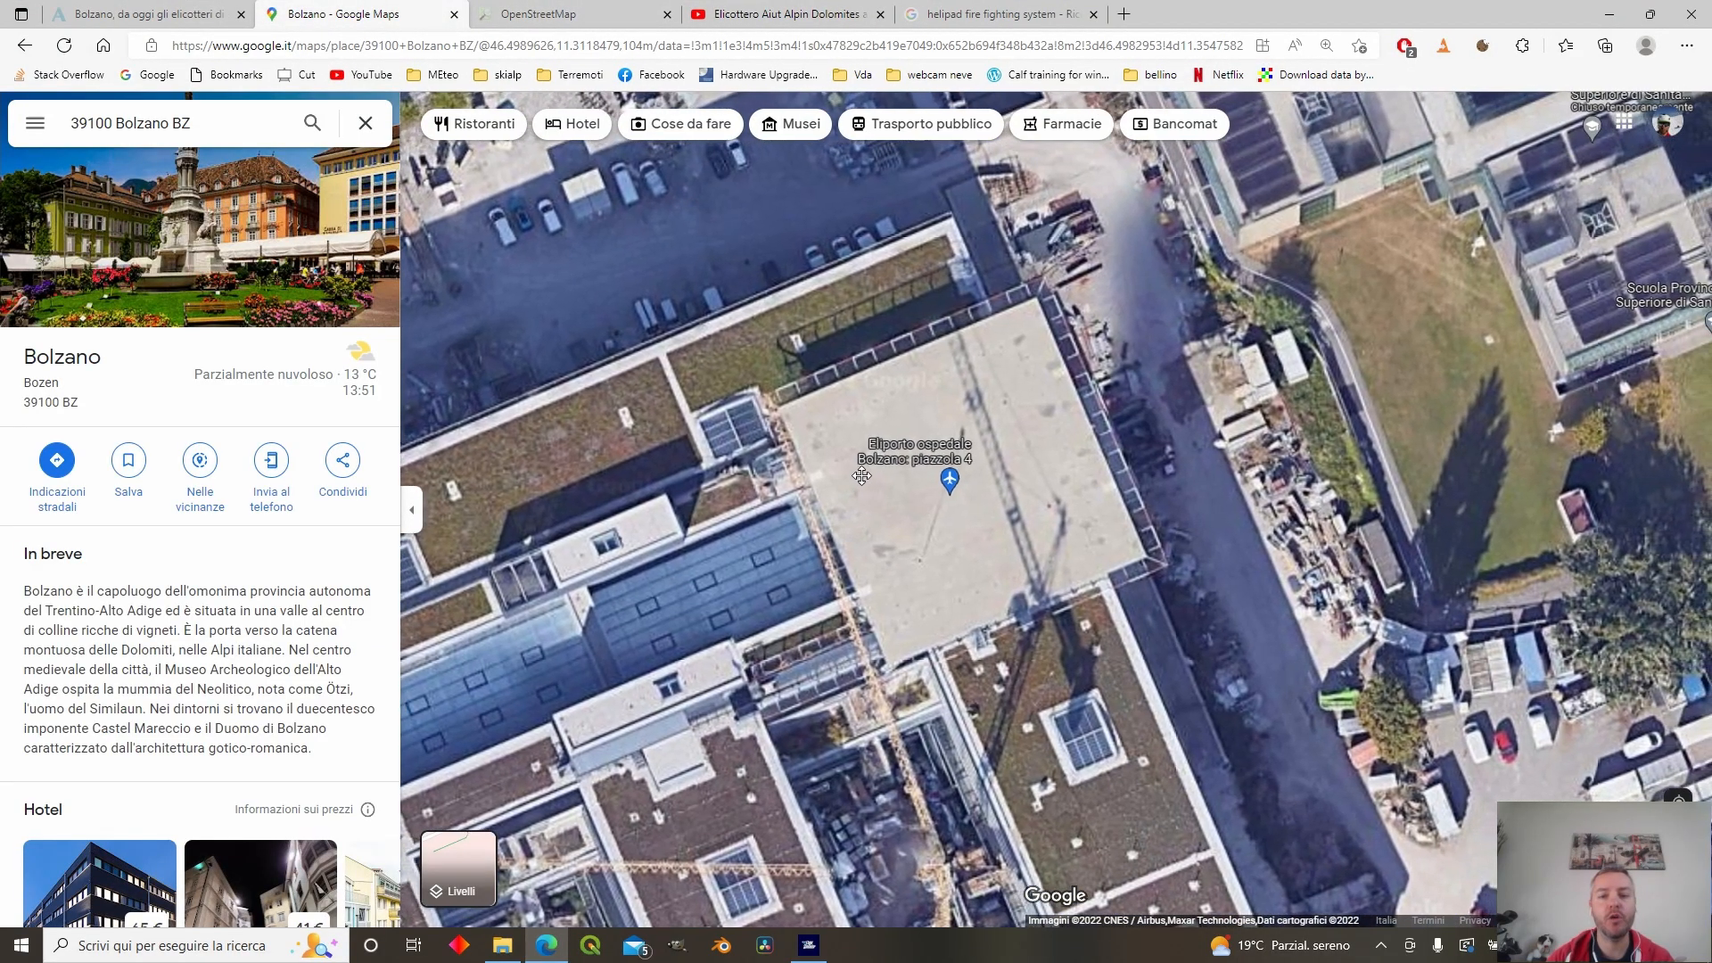
- Open Google Earth Pro and search for Ospedale centrale di Bolzano
click(256, 946)
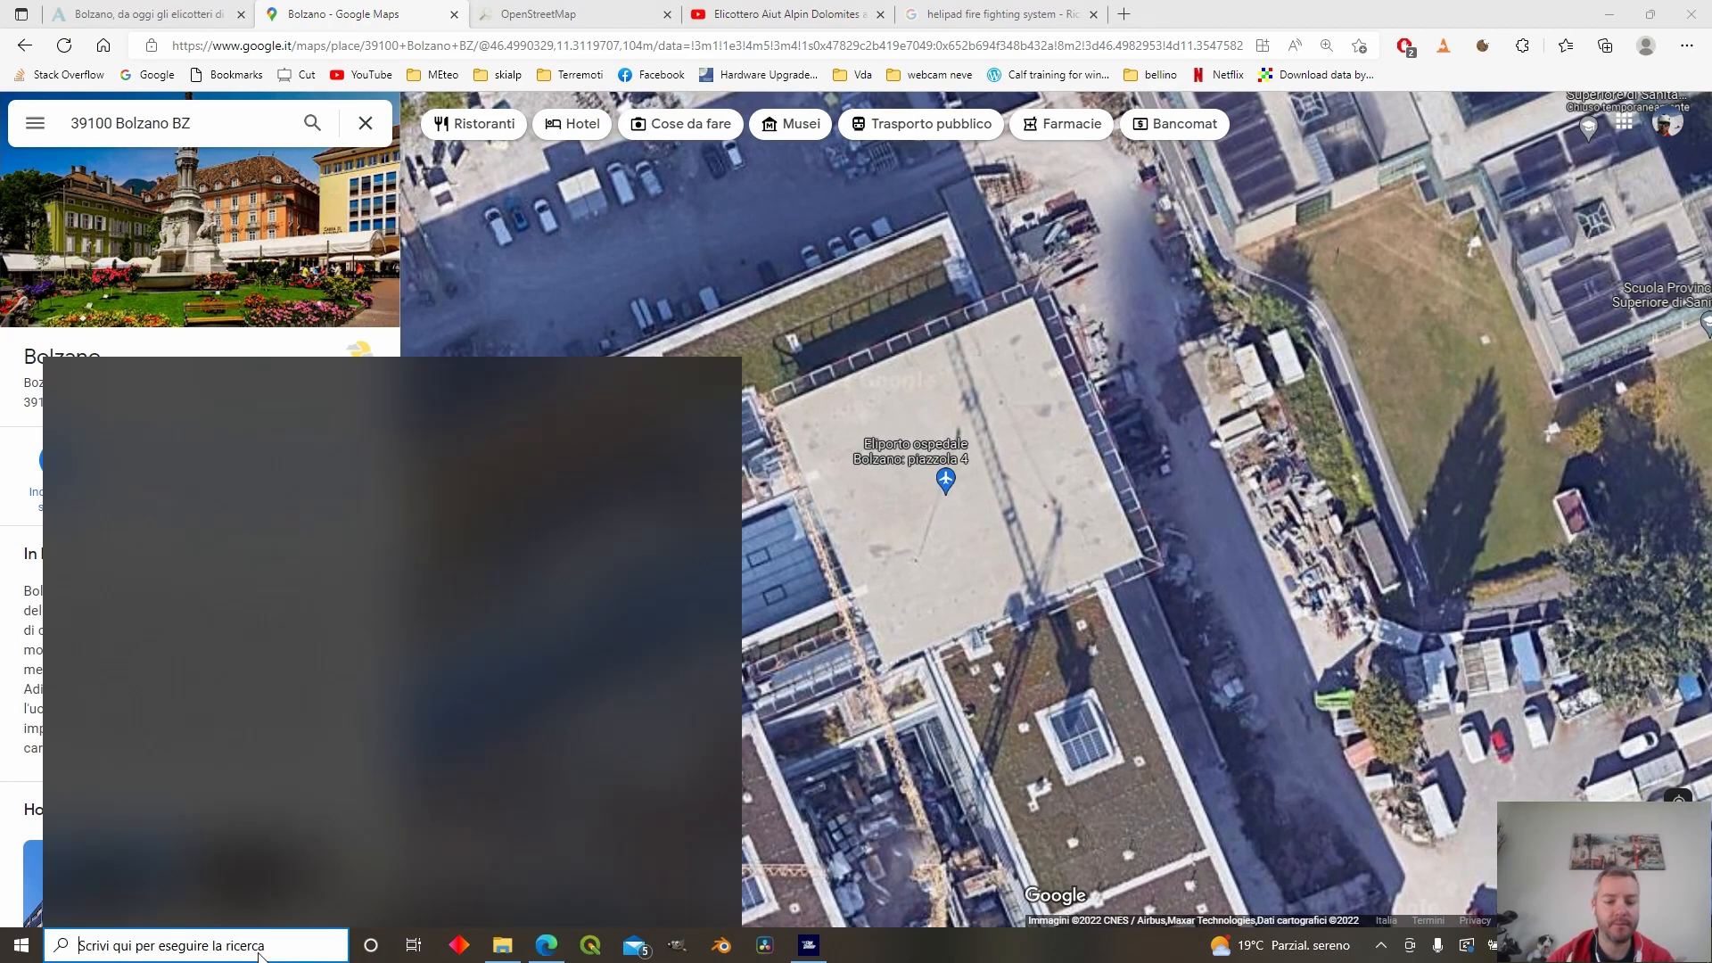
text(goog)
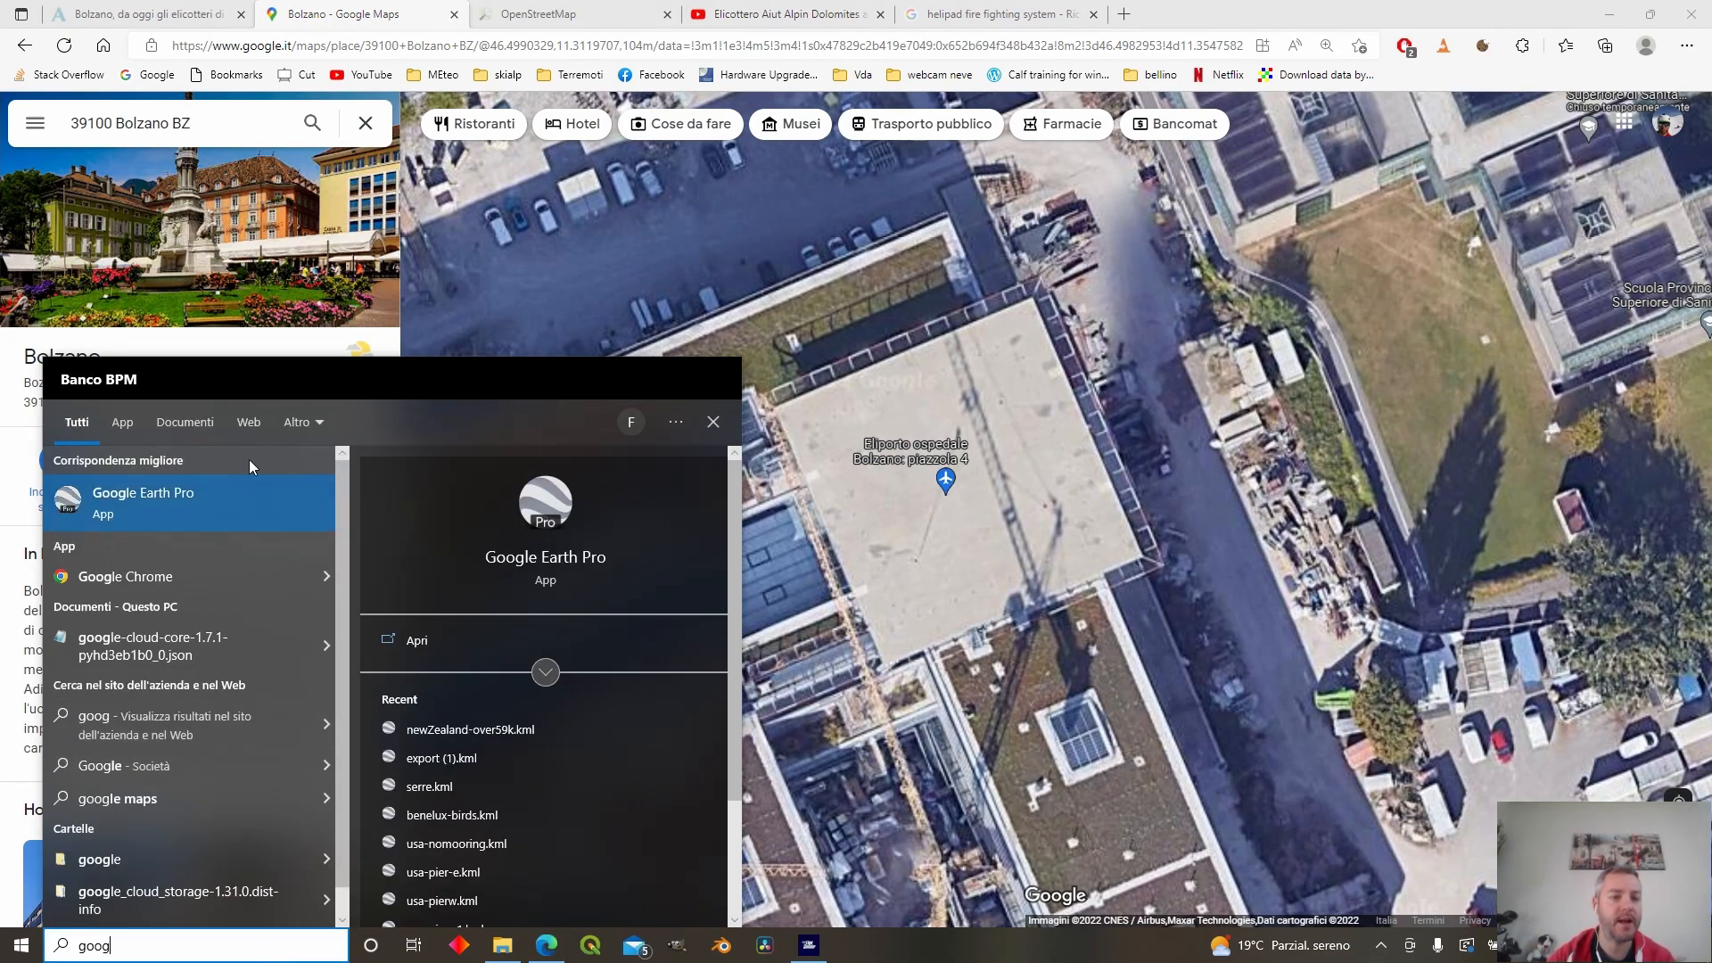
click(121, 505)
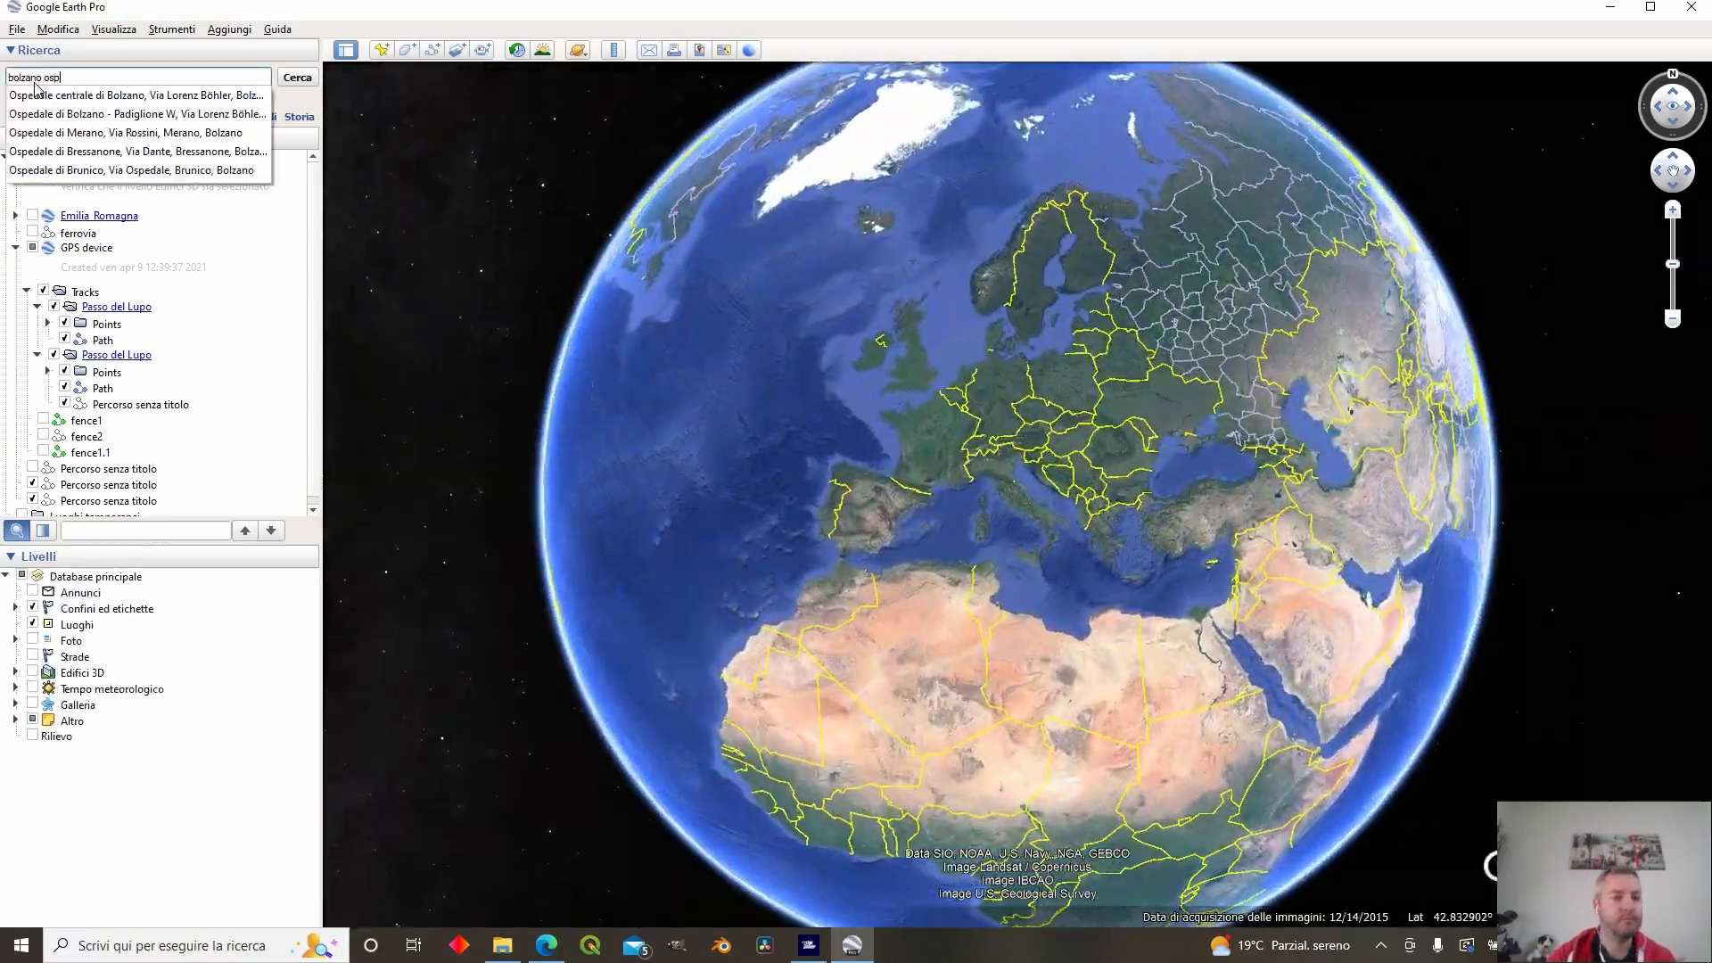
key(Return)
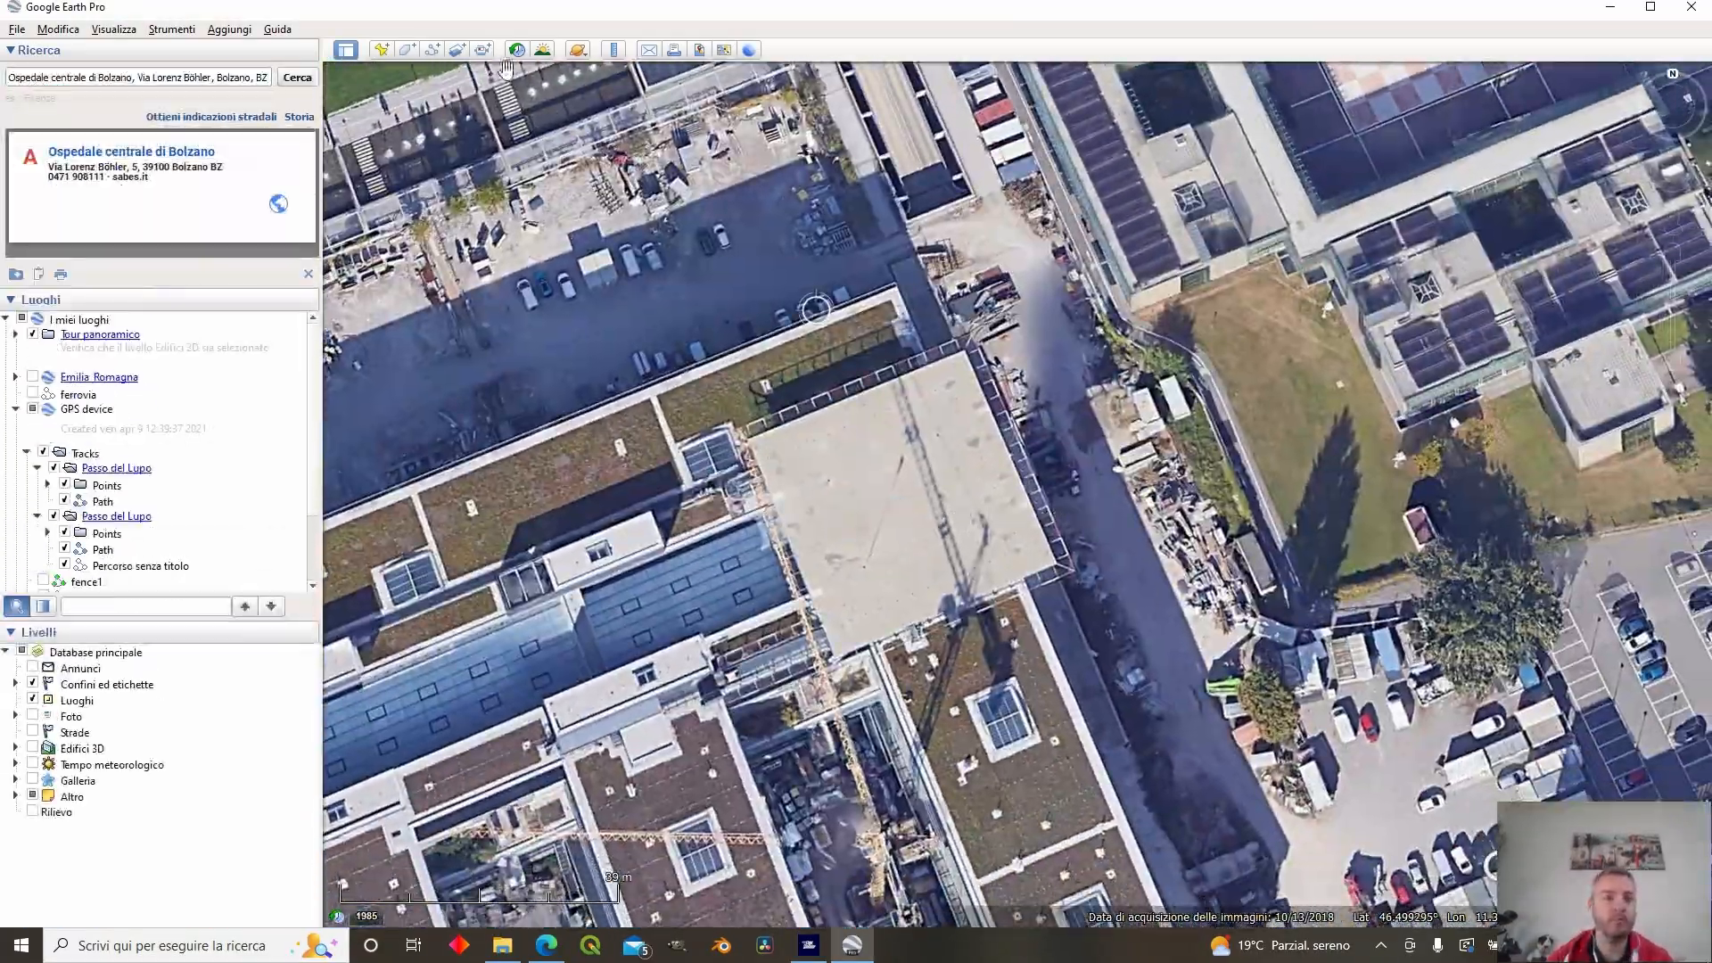
- Measure two adjacent edges of the hospital's rooftop helipad in metres with the ruler, and close Google Earth Pro
click(578, 49)
drag(847, 343, 1314, 326)
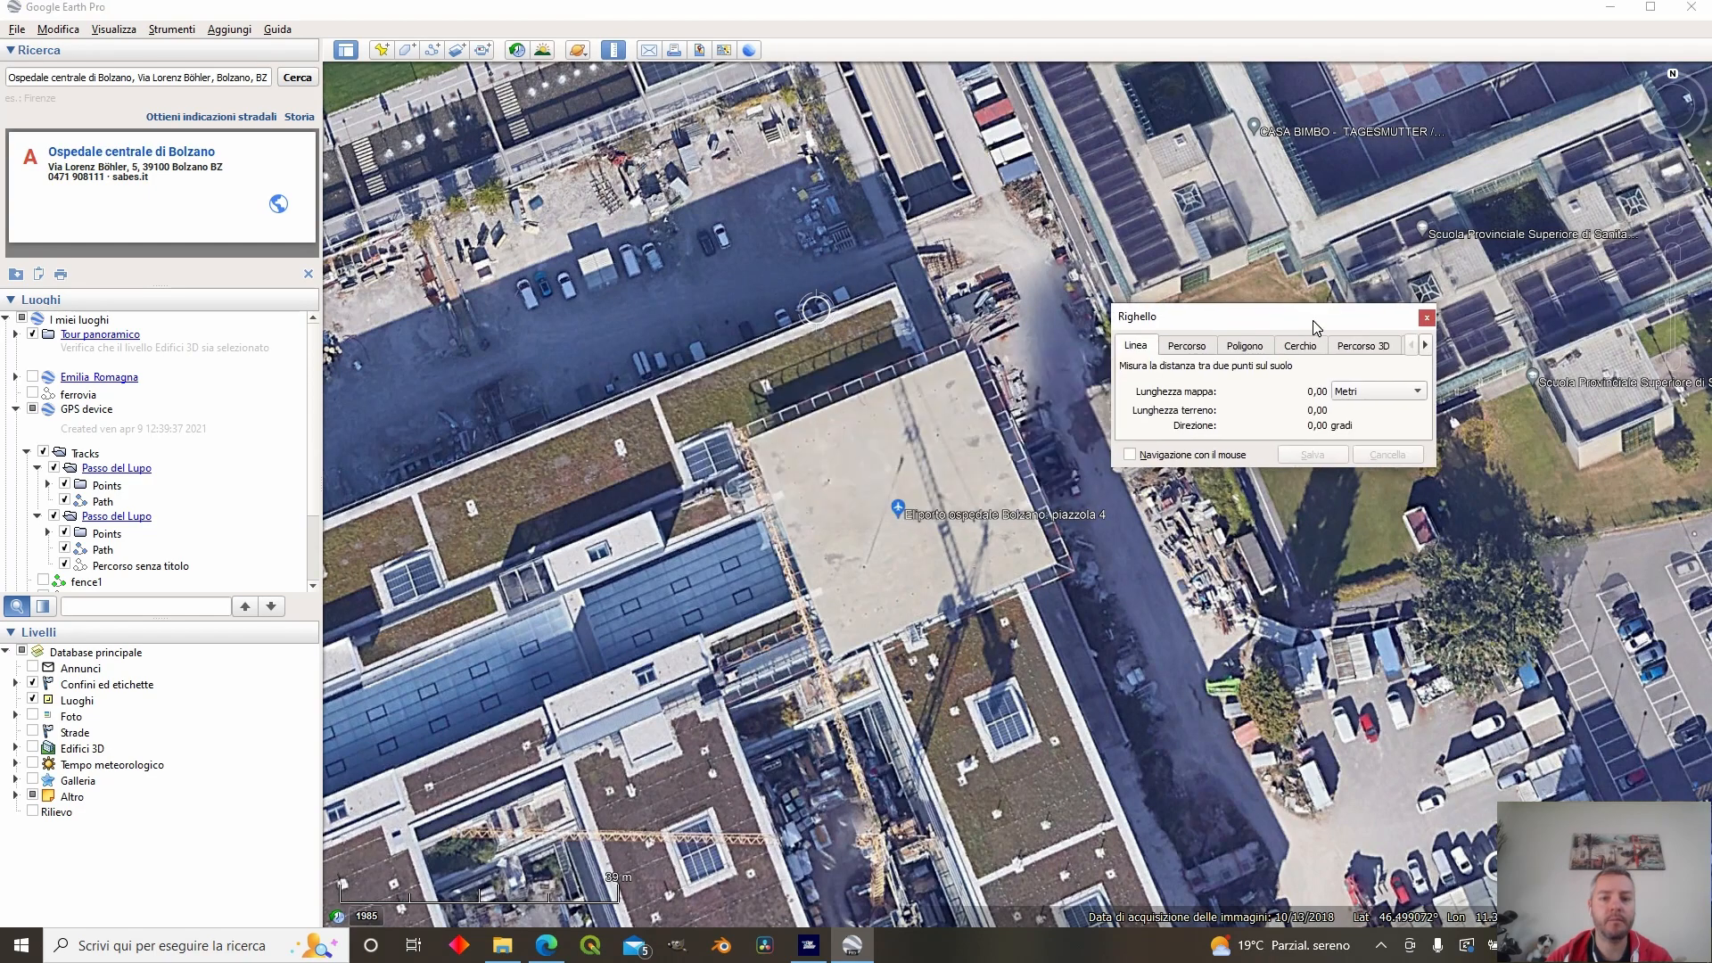
click(748, 438)
click(835, 663)
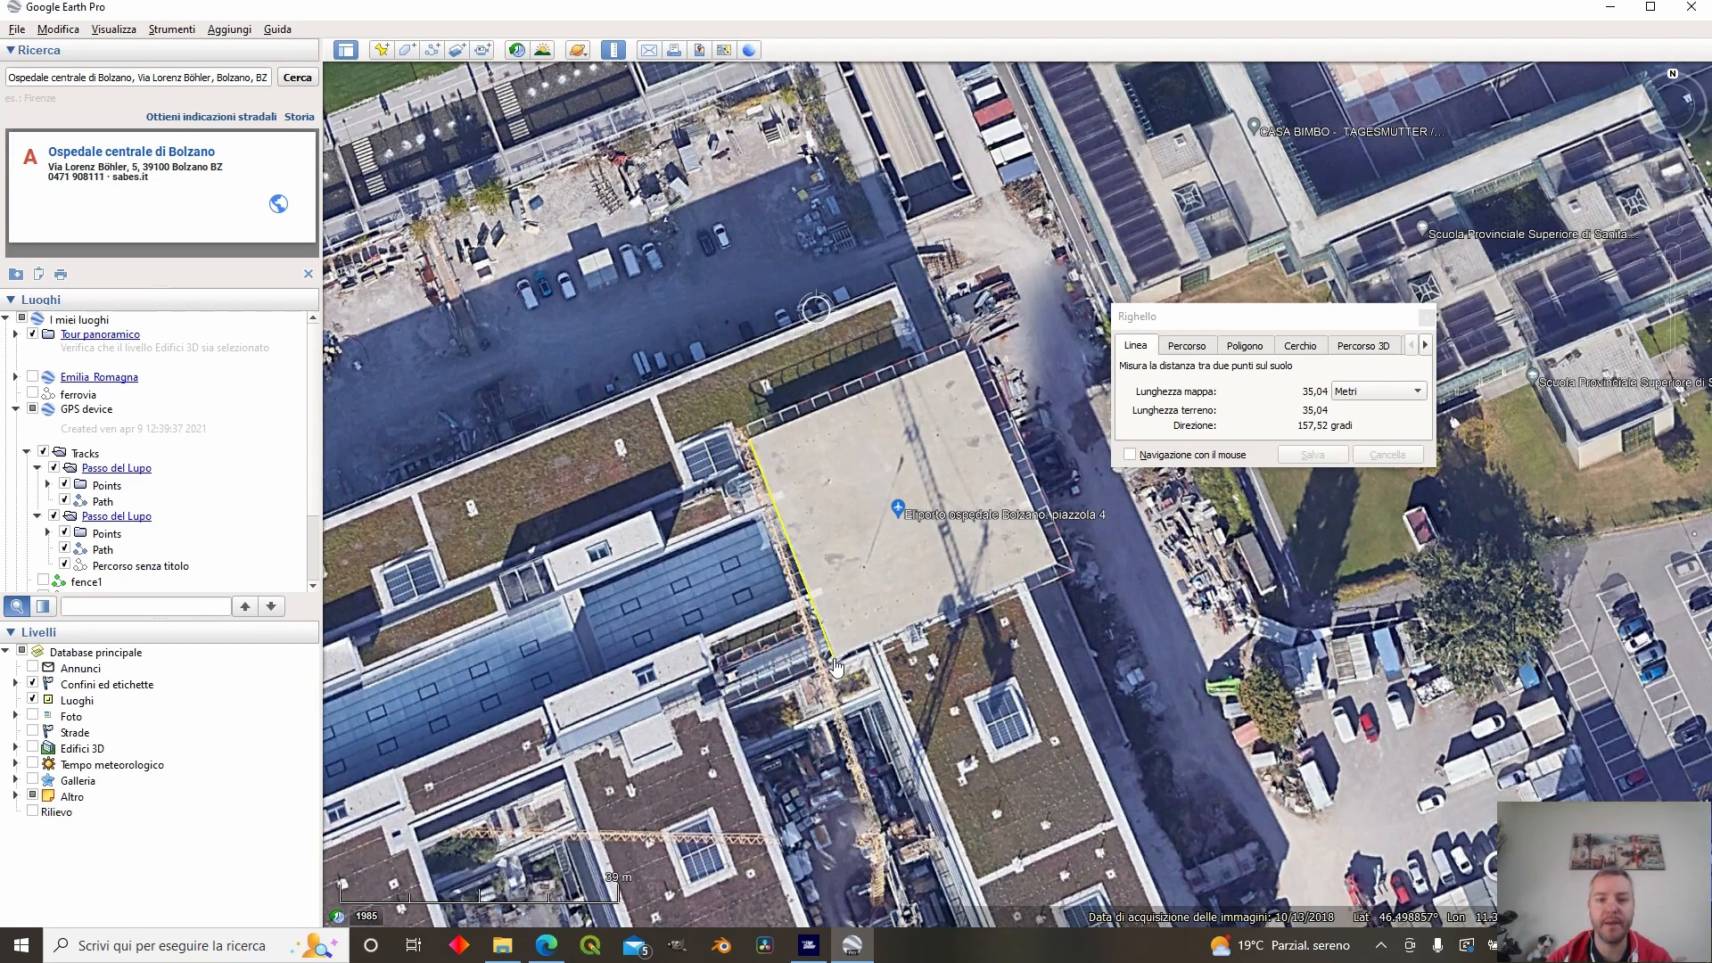
click(832, 652)
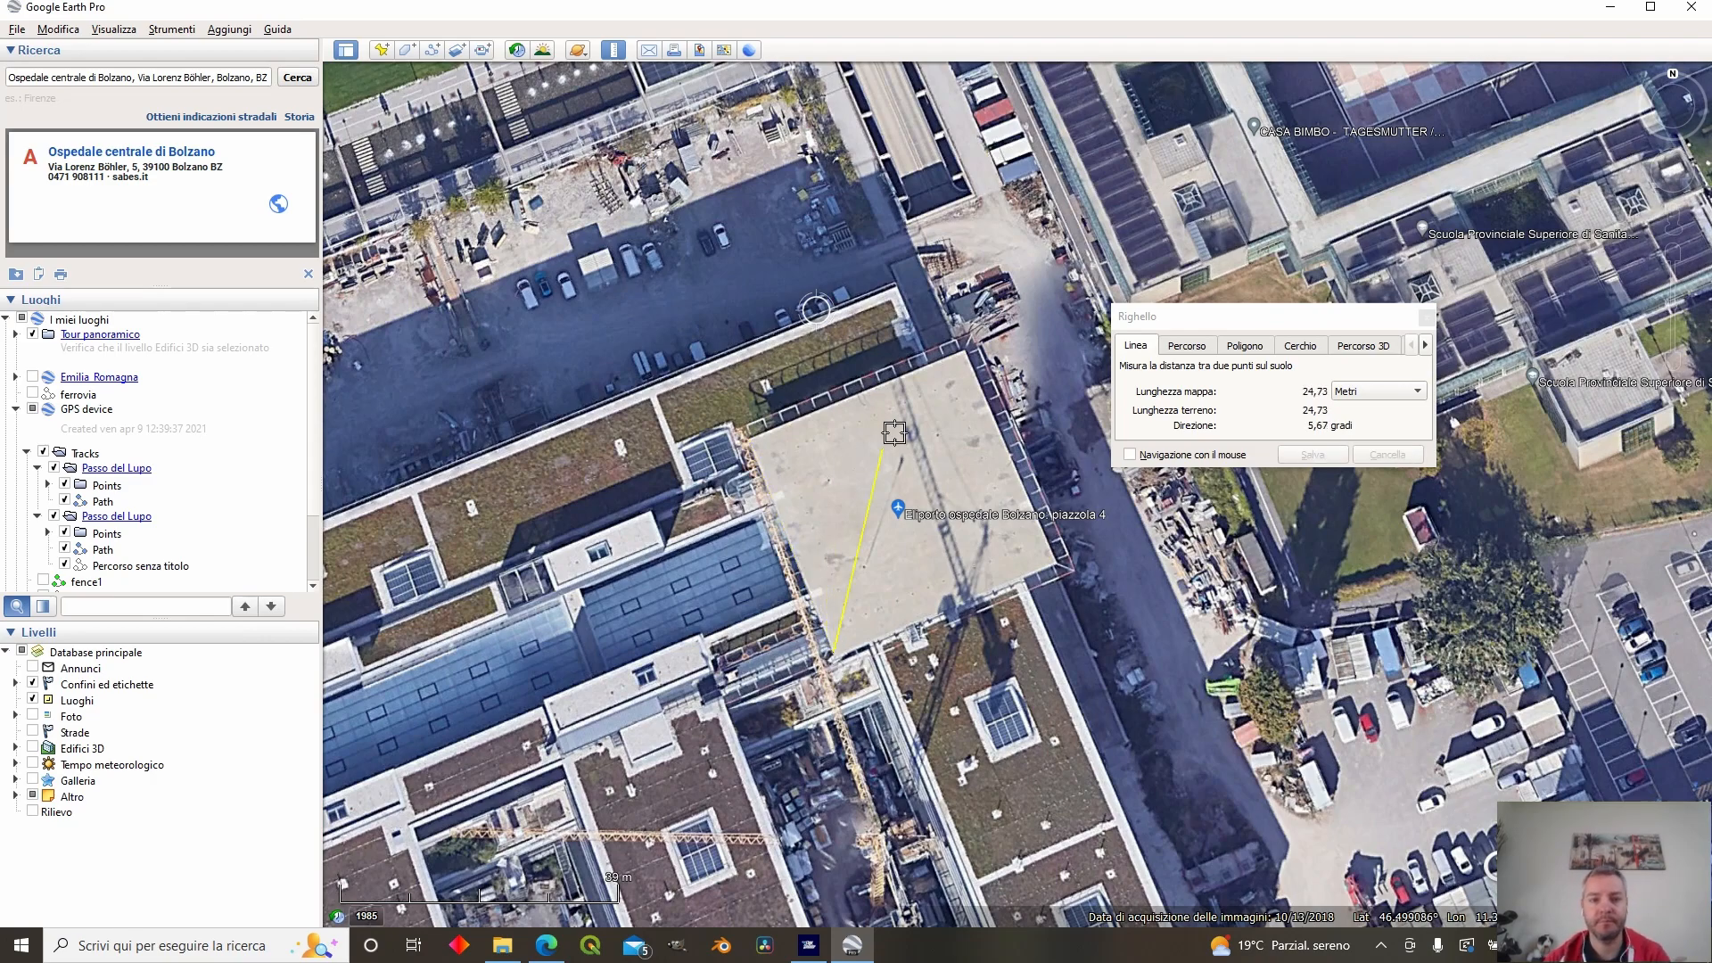
click(880, 341)
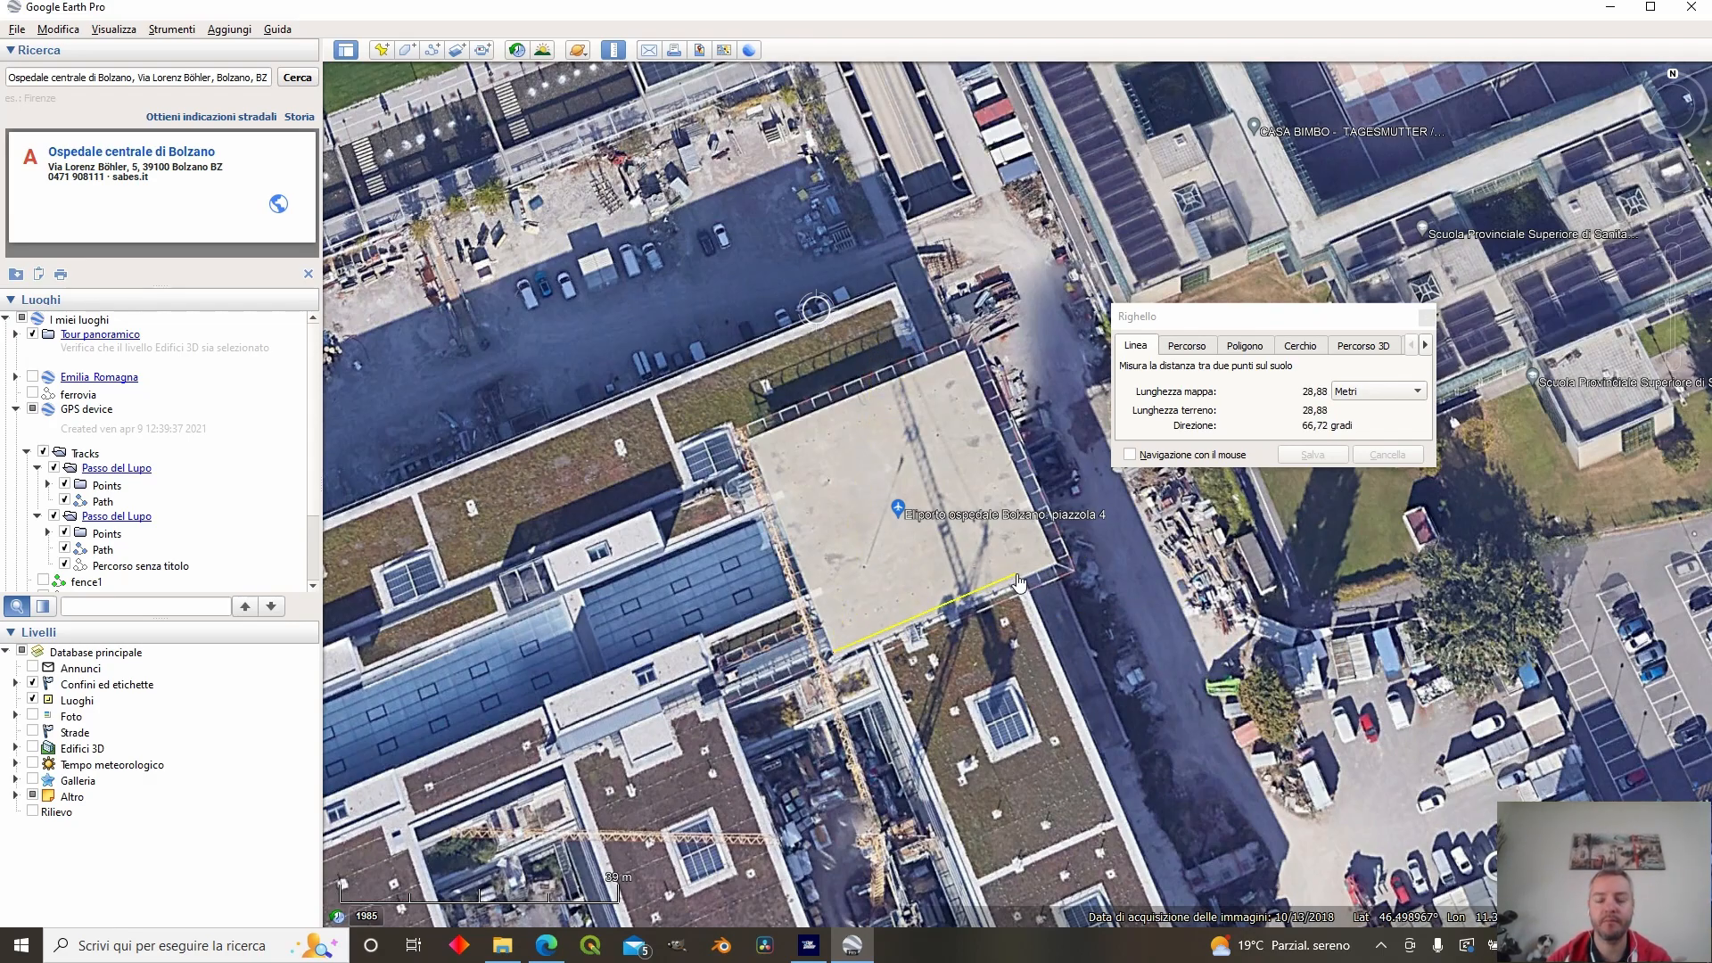
click(1426, 316)
click(1690, 9)
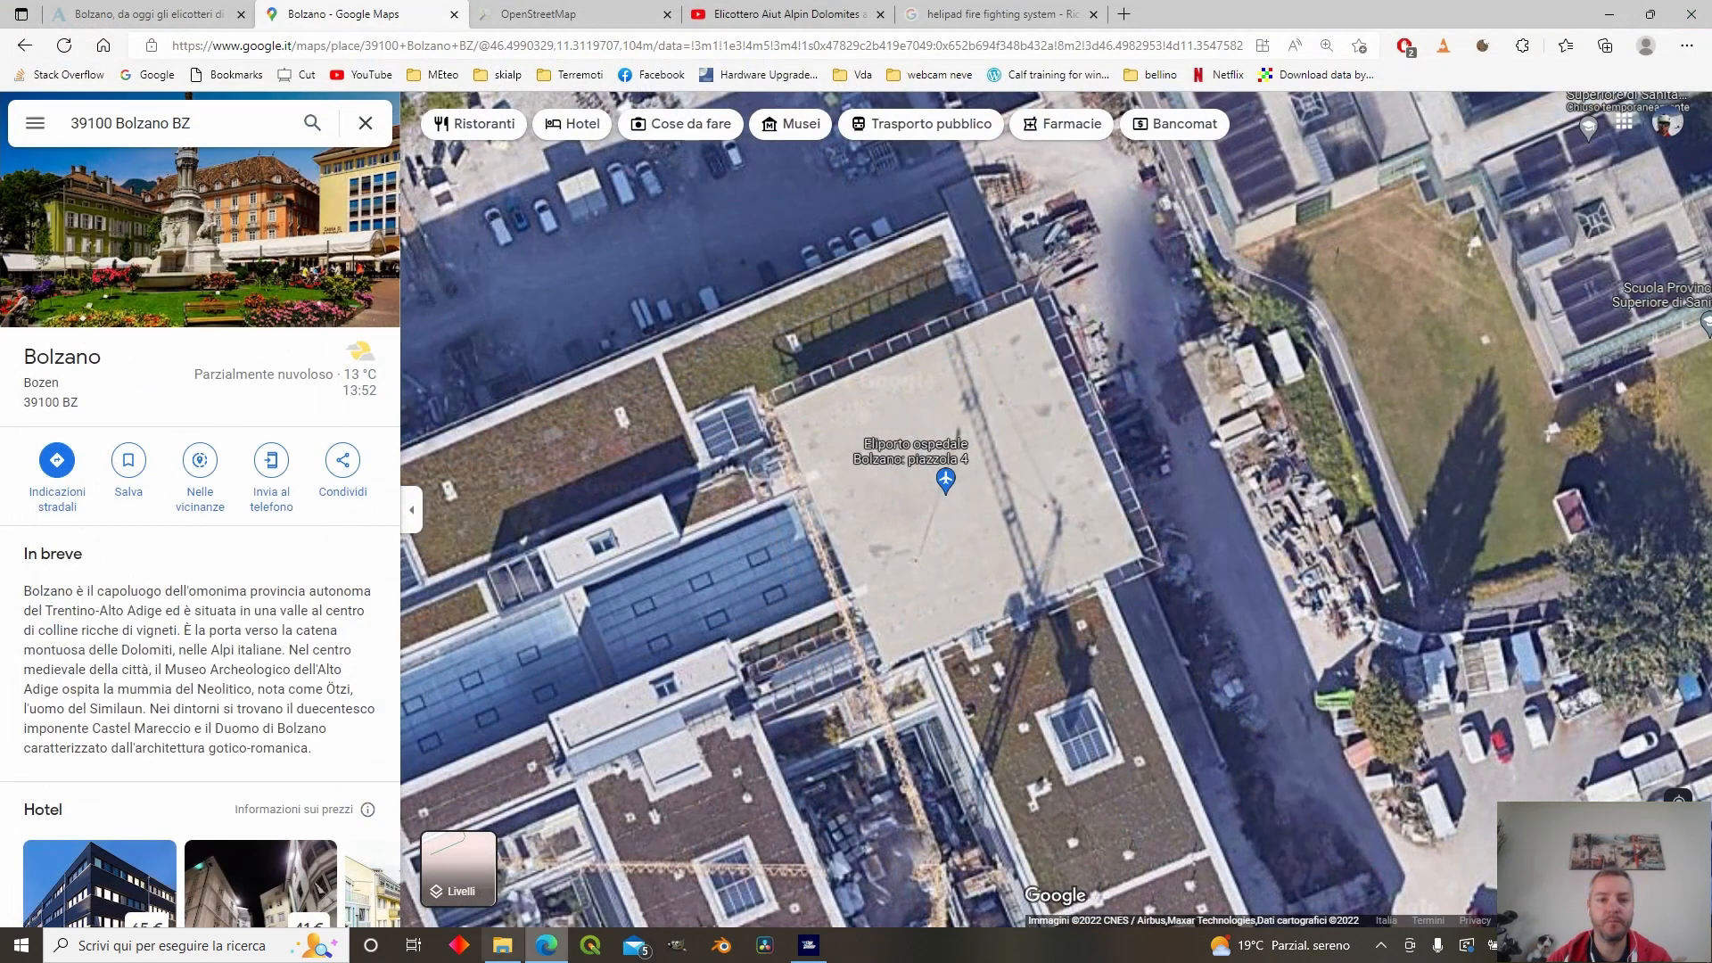
- Launch Blender and add a cube mesh to the scene
click(722, 945)
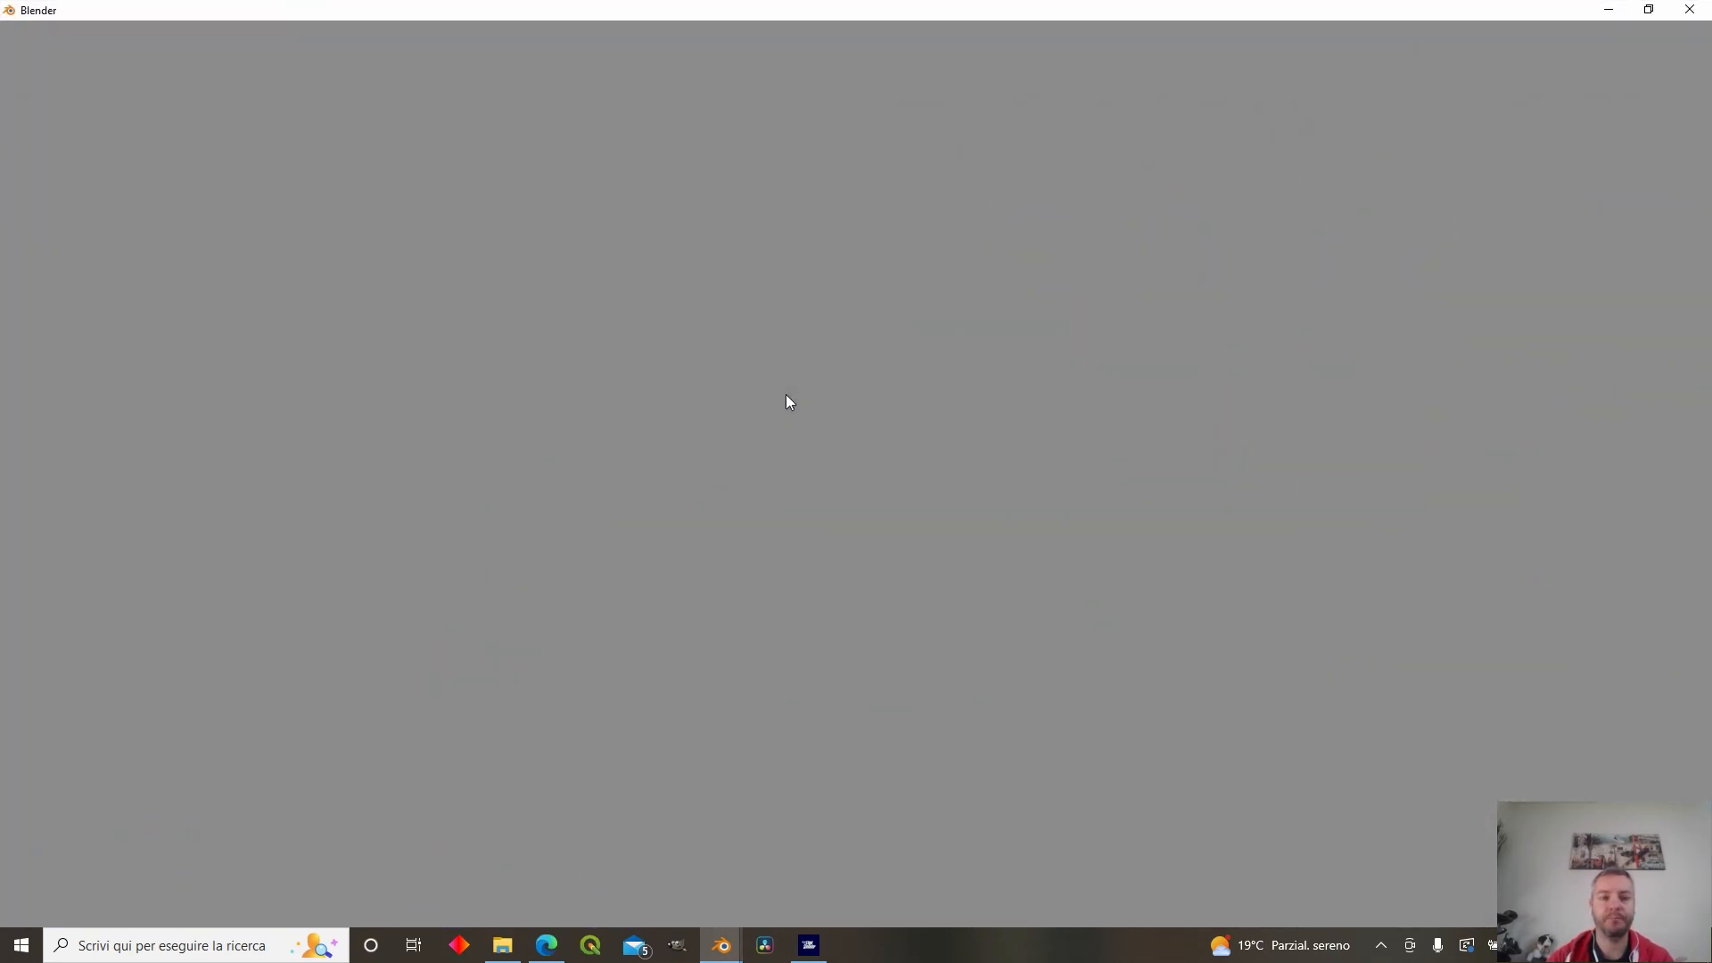
click(235, 55)
mouse_move(254, 75)
click(460, 95)
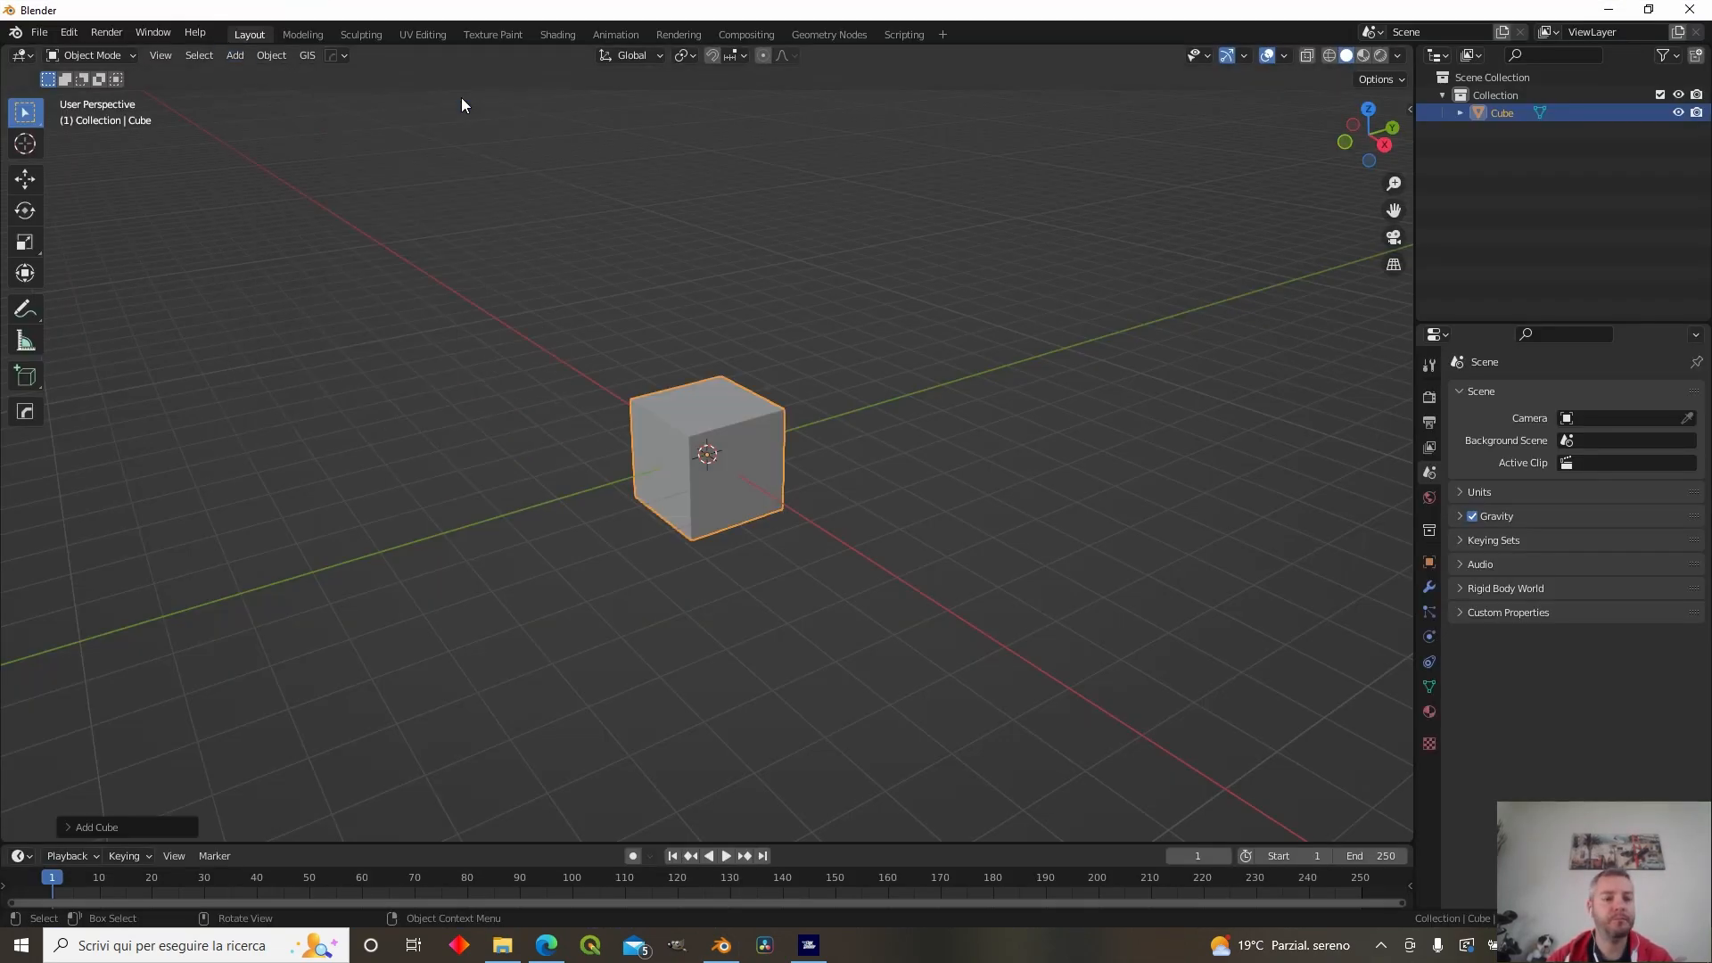
- Set the new cube's size to 35 m
click(71, 826)
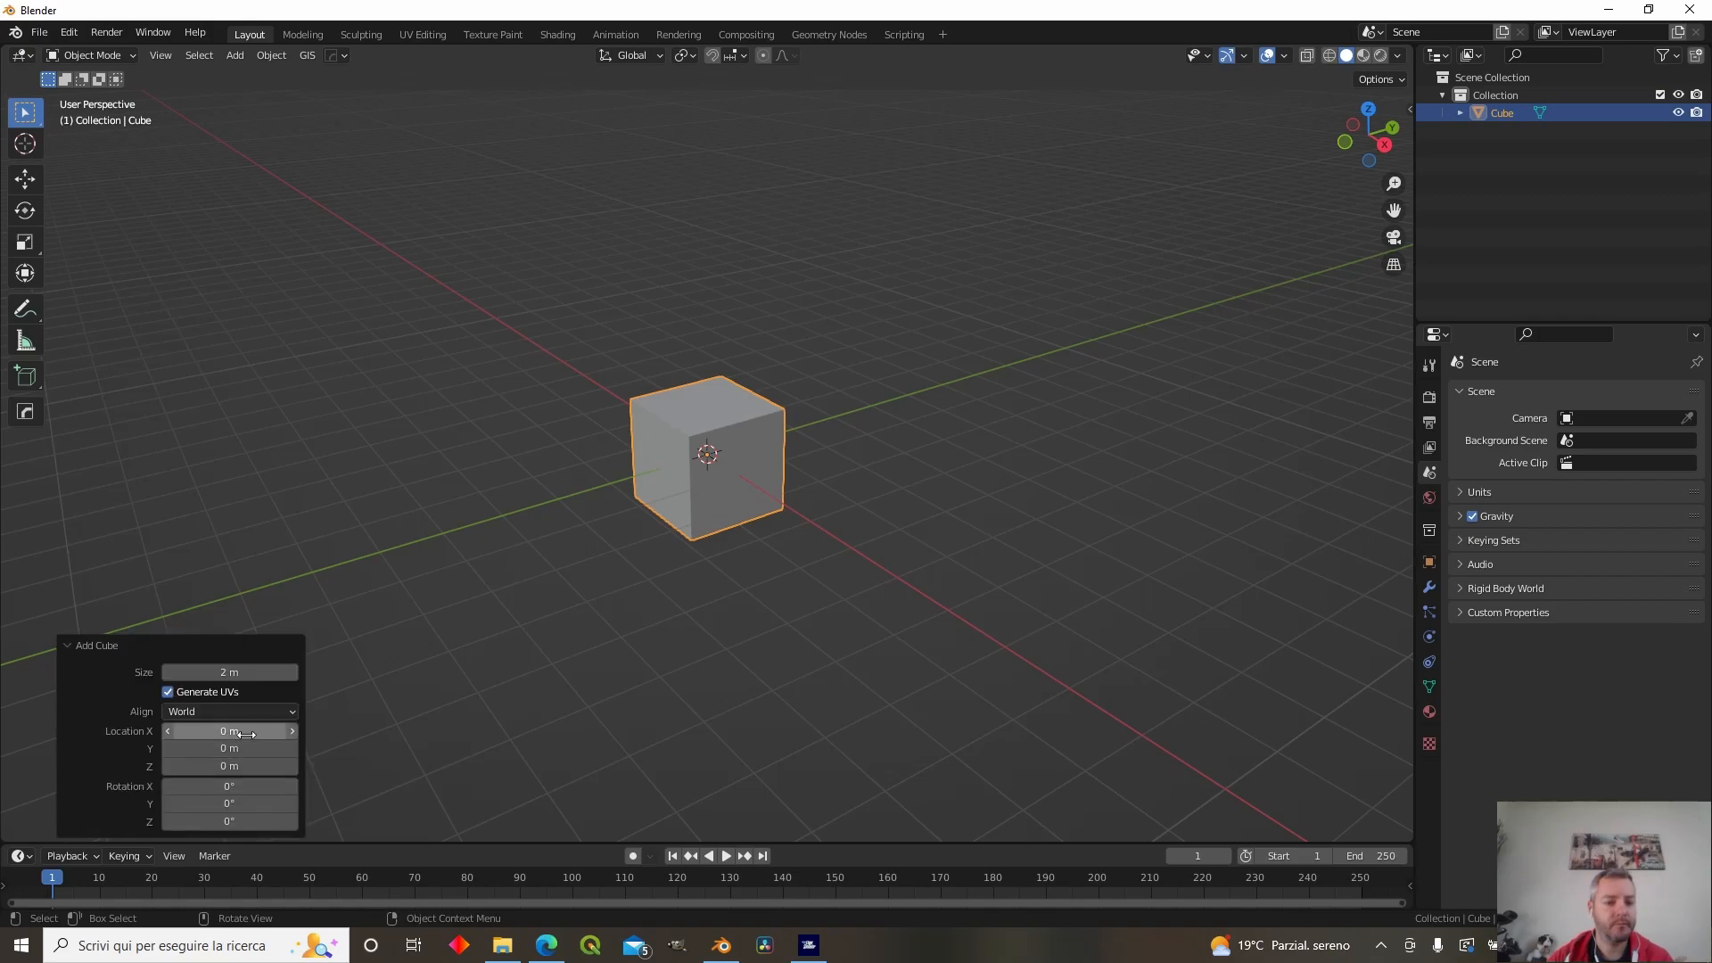
click(243, 670)
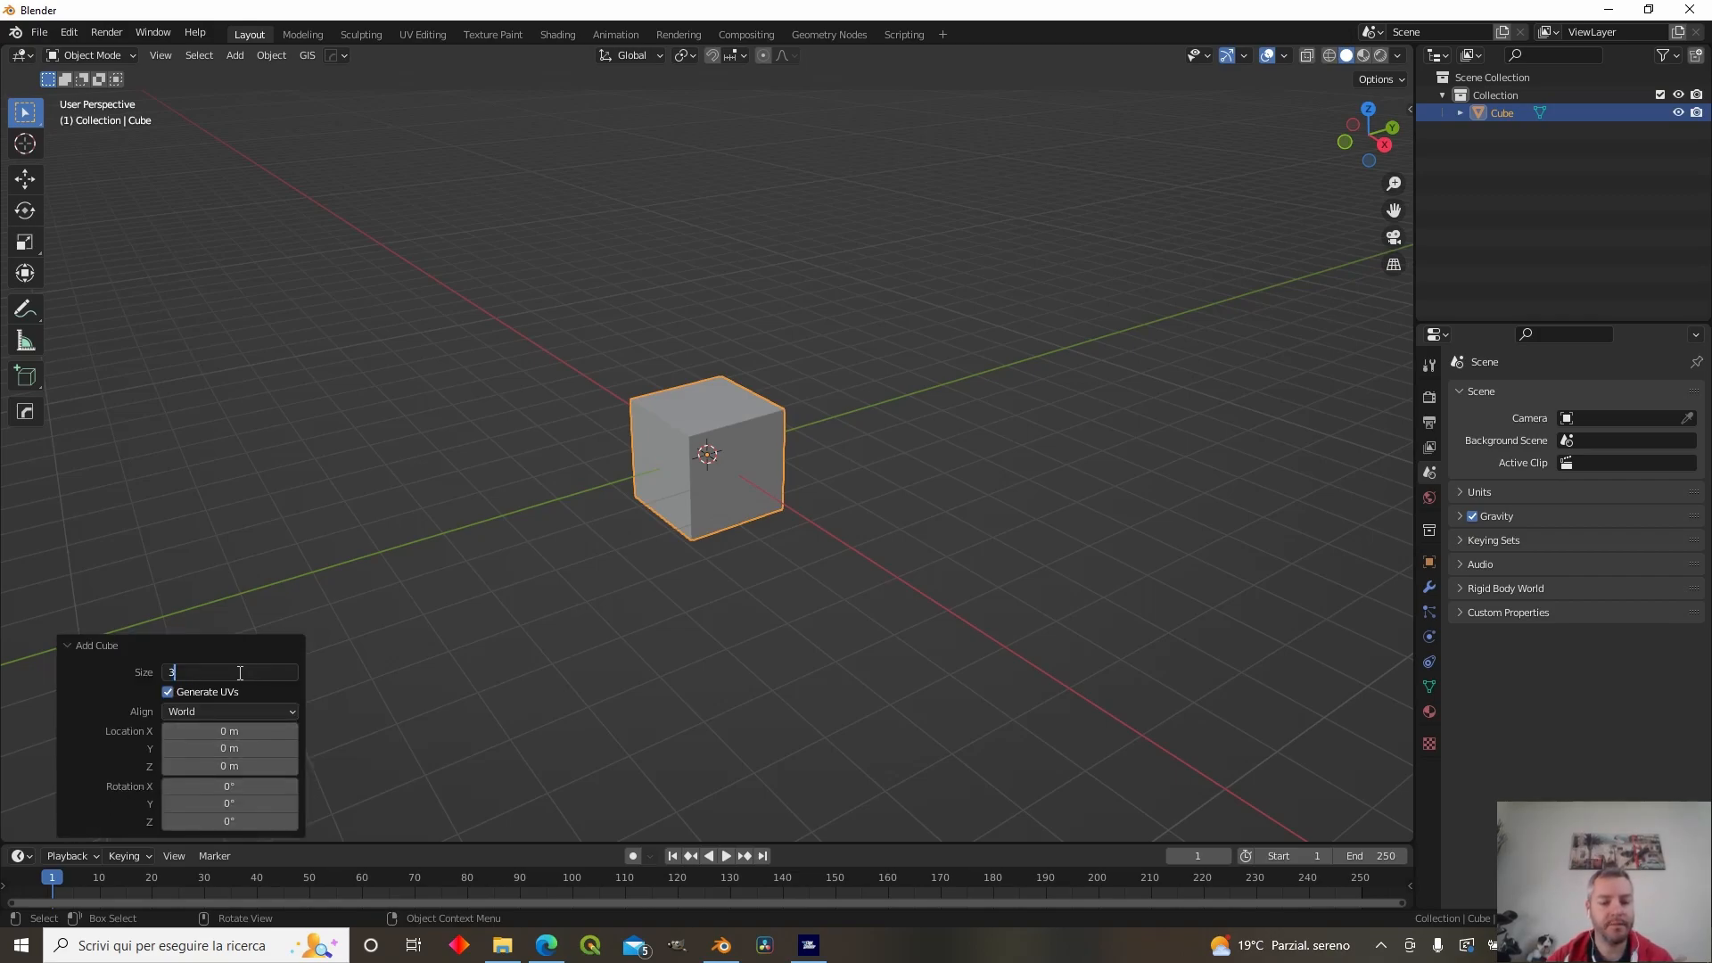
text(35)
key(Return)
scroll(499, 544, down, 10)
middle_drag(623, 426, 770, 440)
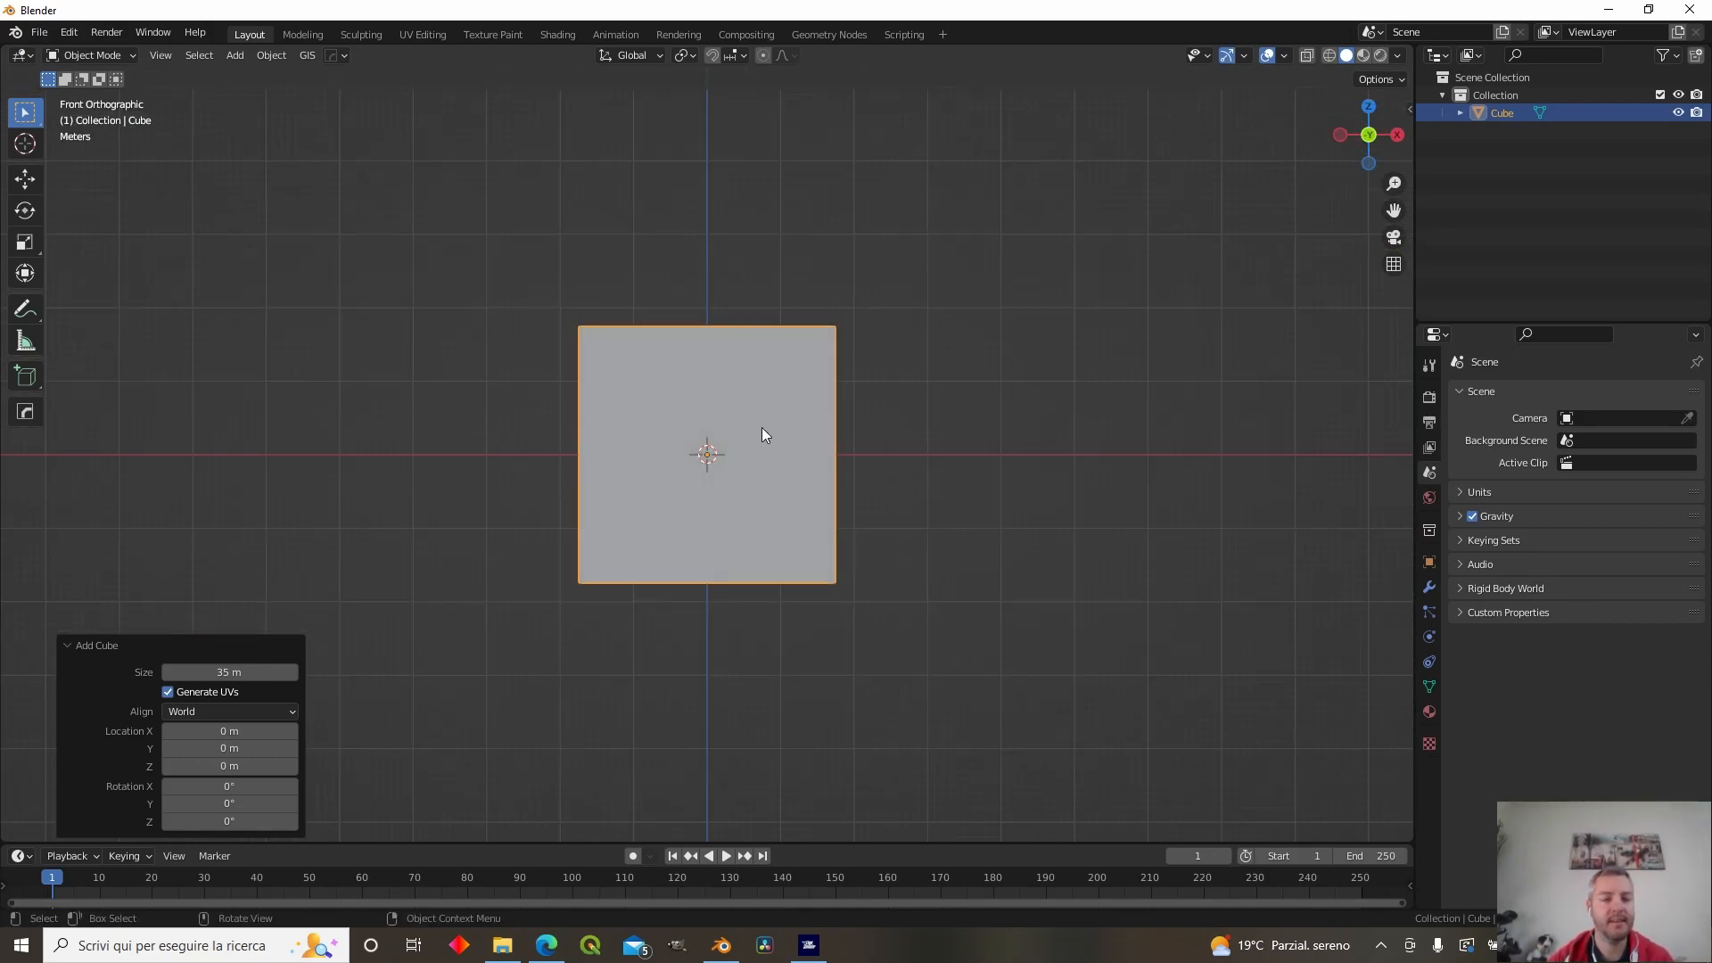
- In Edit Mode with X-ray on, select the whole cube and scale it along Z to about 0.14
key(Tab)
click(1310, 56)
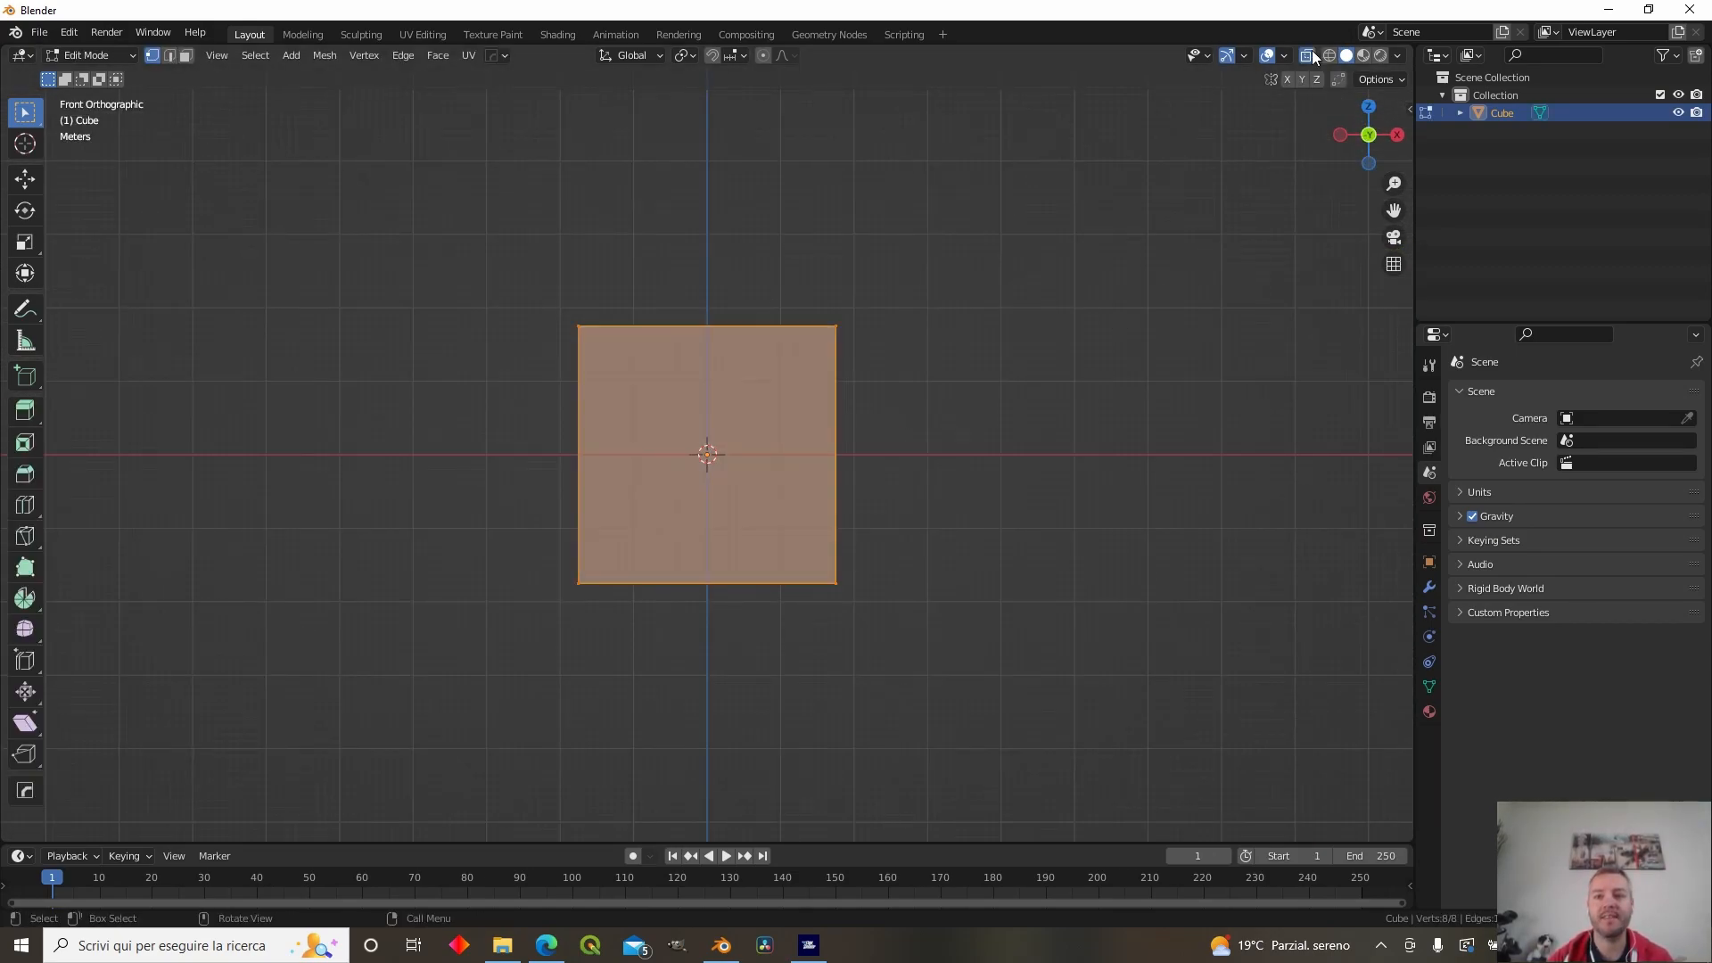
drag(401, 562, 1087, 705)
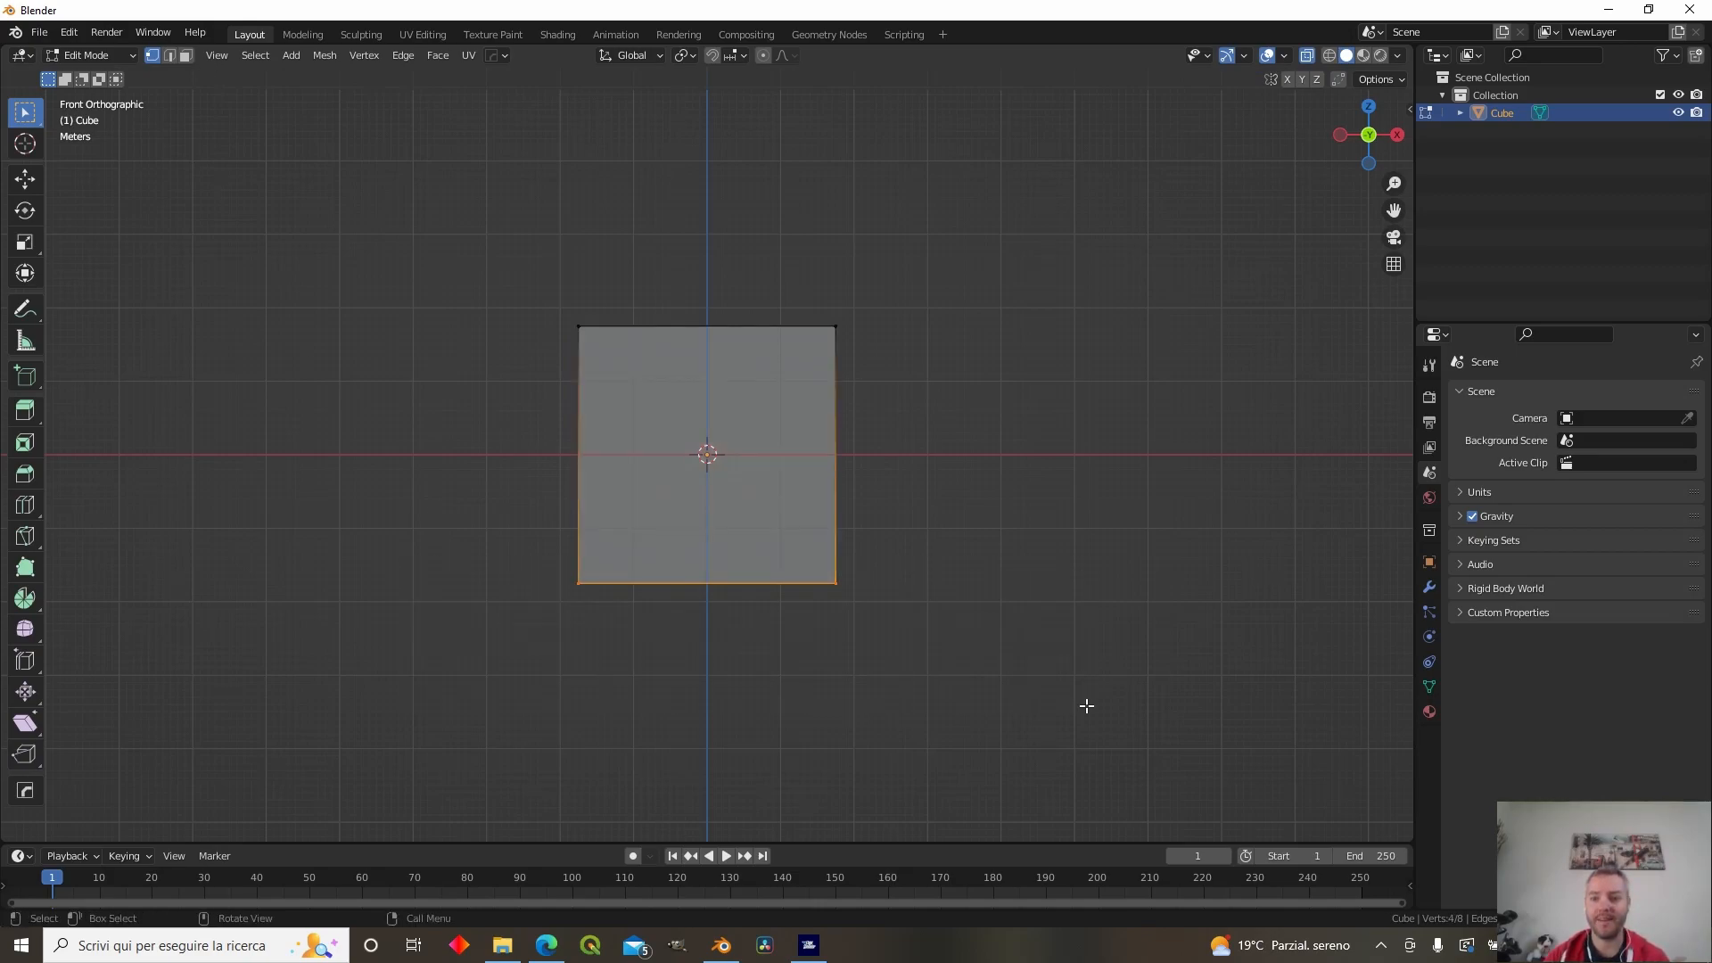
drag(420, 253, 984, 654)
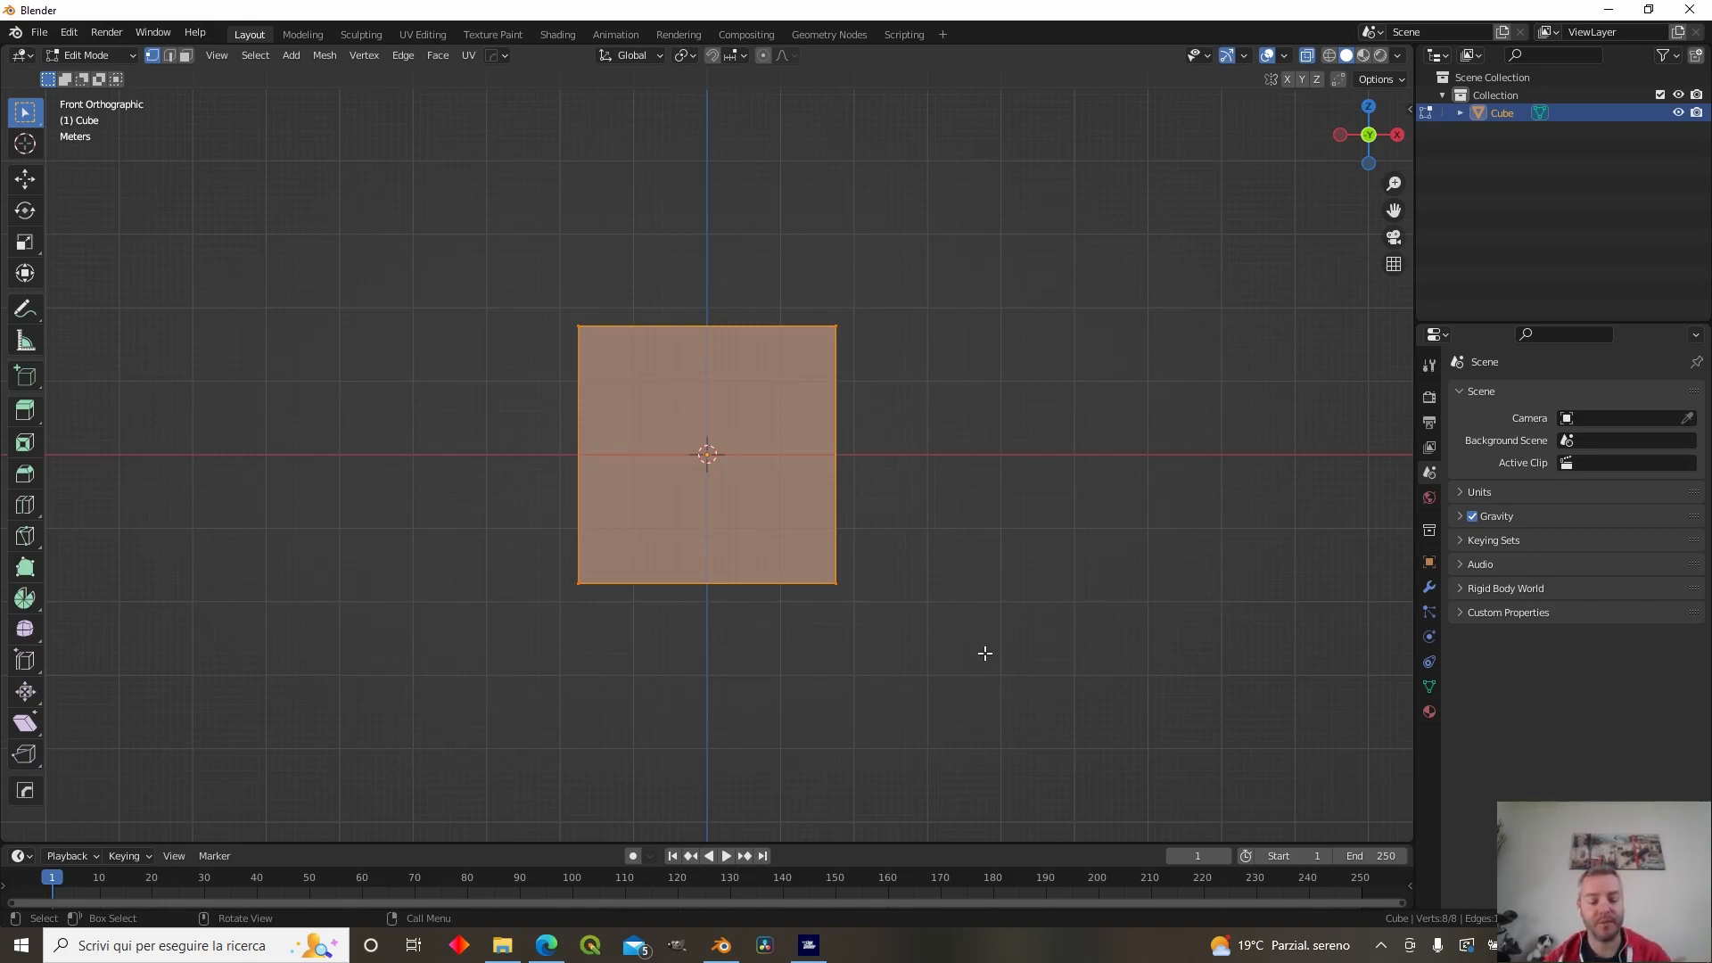
key(s)
key(z)
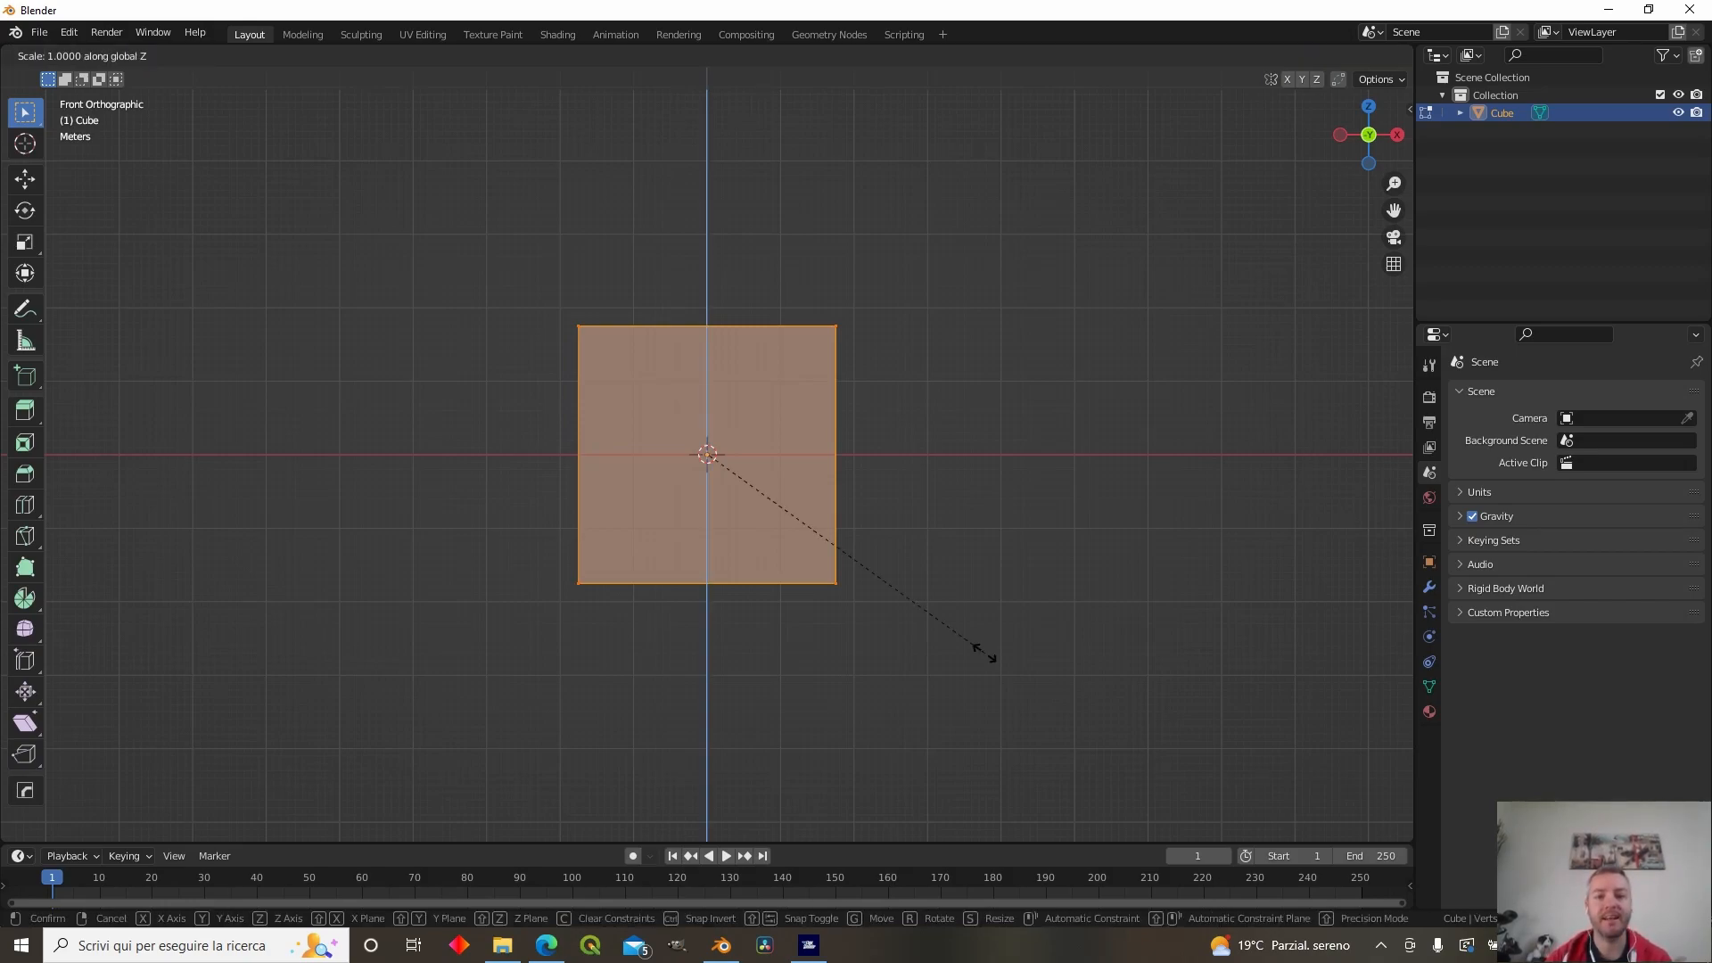
right_click(984, 653)
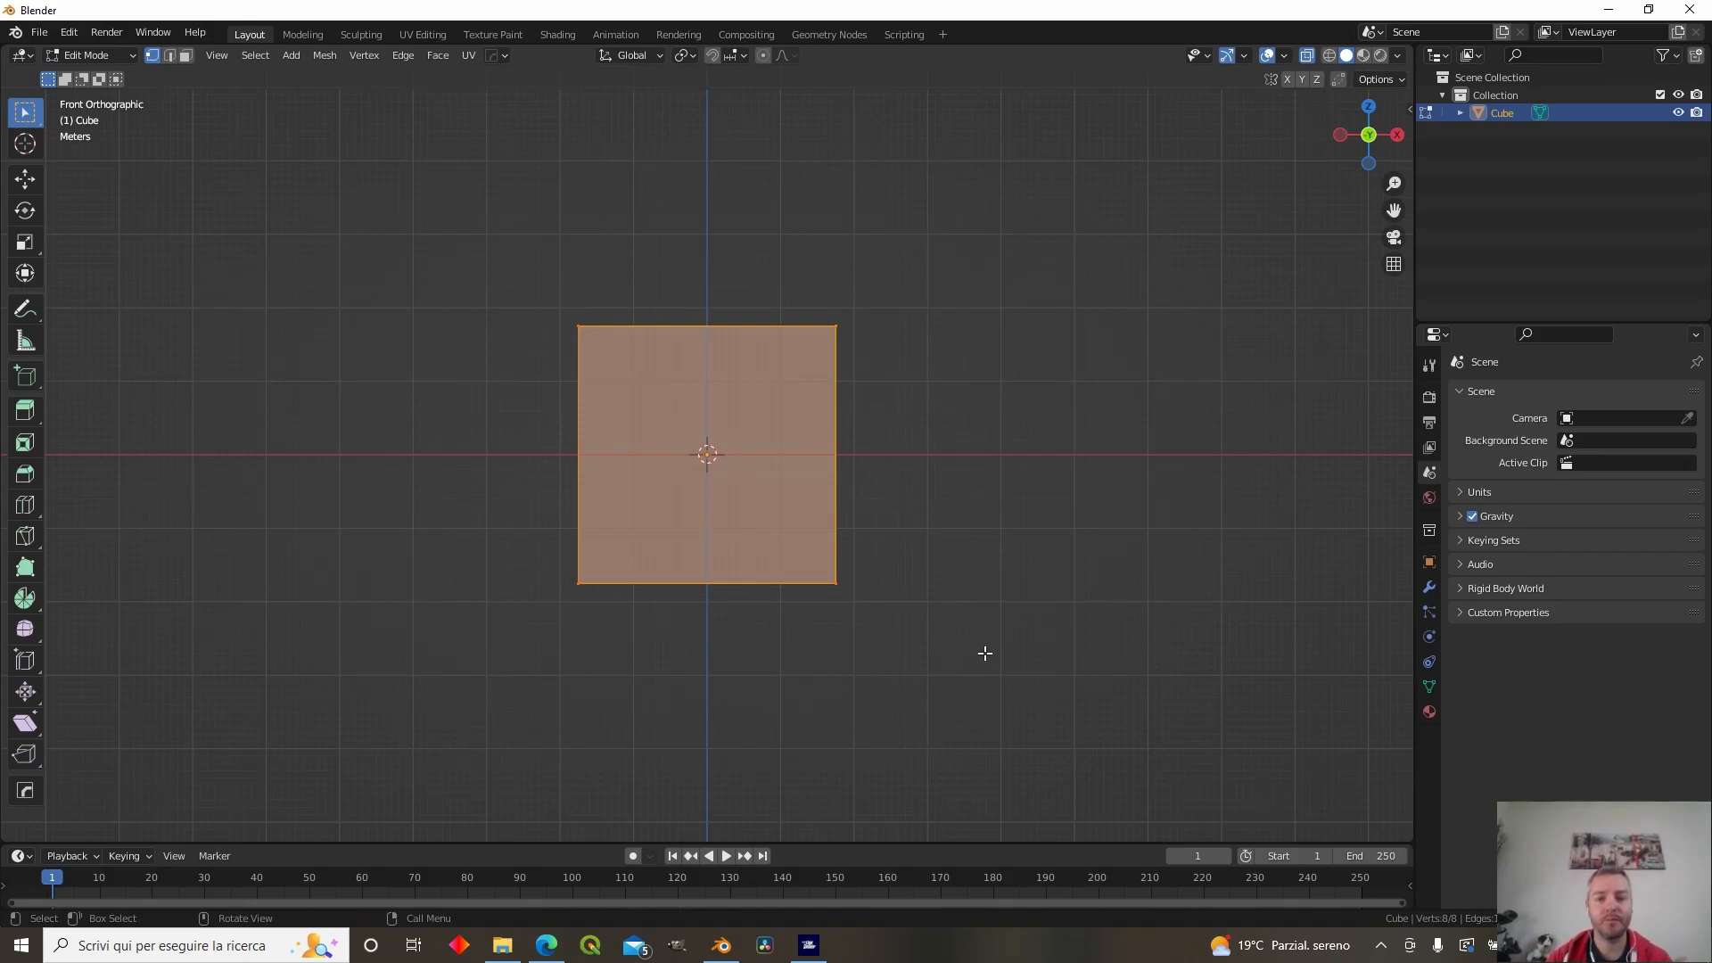
key(s)
key(z)
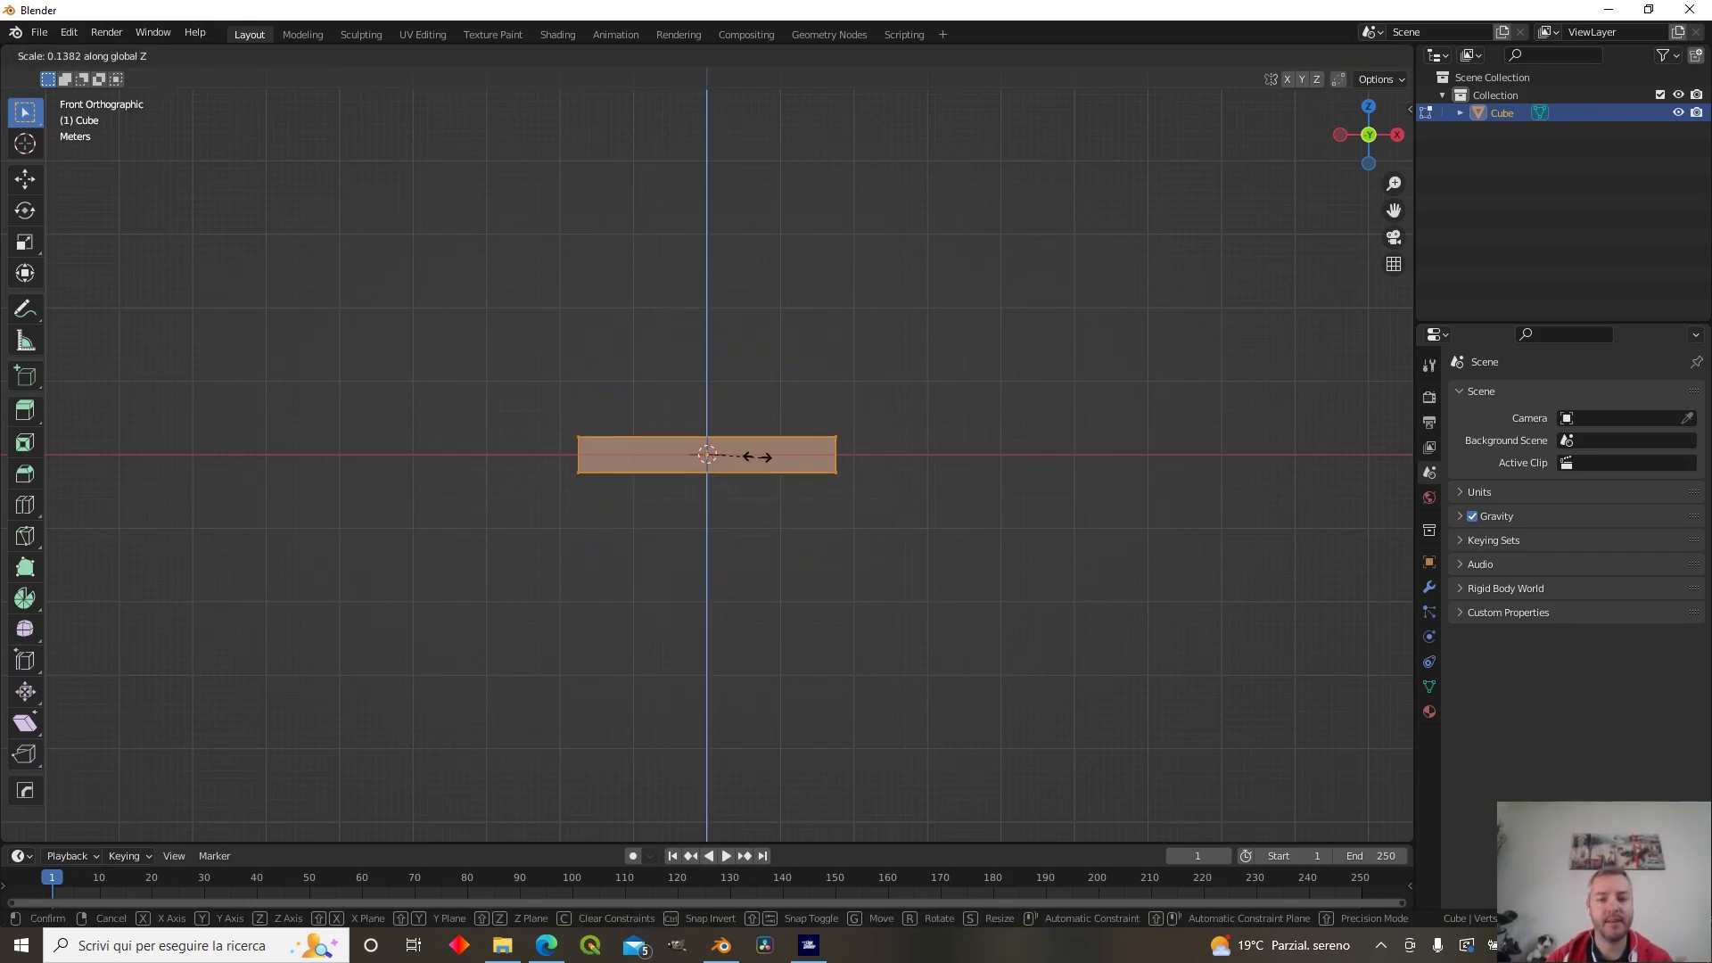
click(749, 457)
- Flatten the slab further along Z into a thin plate and shift it slightly upward
scroll(1054, 562, up, 4)
key(s)
key(z)
click(928, 521)
key(g)
key(z)
click(929, 503)
scroll(1081, 558, up, 4)
key(s)
key(z)
click(792, 417)
- Select only the plate's underside face and inset it by about 2.19 m
middle_drag(792, 417, 841, 362)
key(i)
right_click(852, 363)
click(185, 55)
key(alt+a)
click(749, 440)
middle_drag(882, 306, 787, 409)
scroll(1151, 519, up, 2)
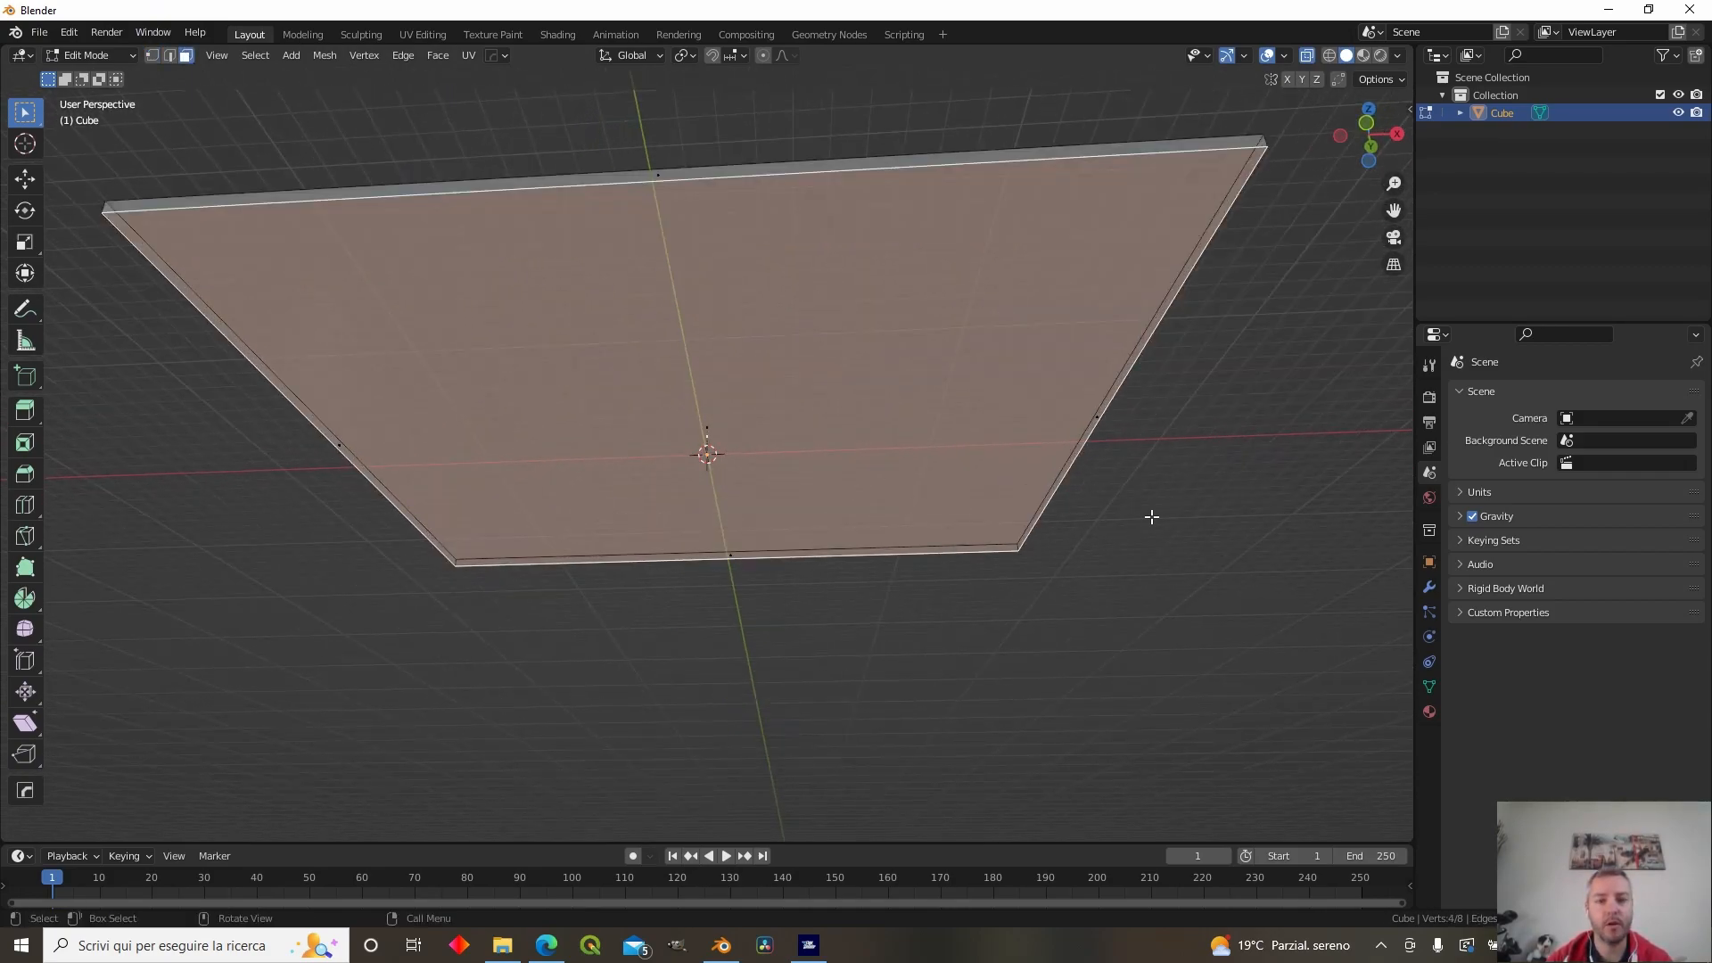
key(i)
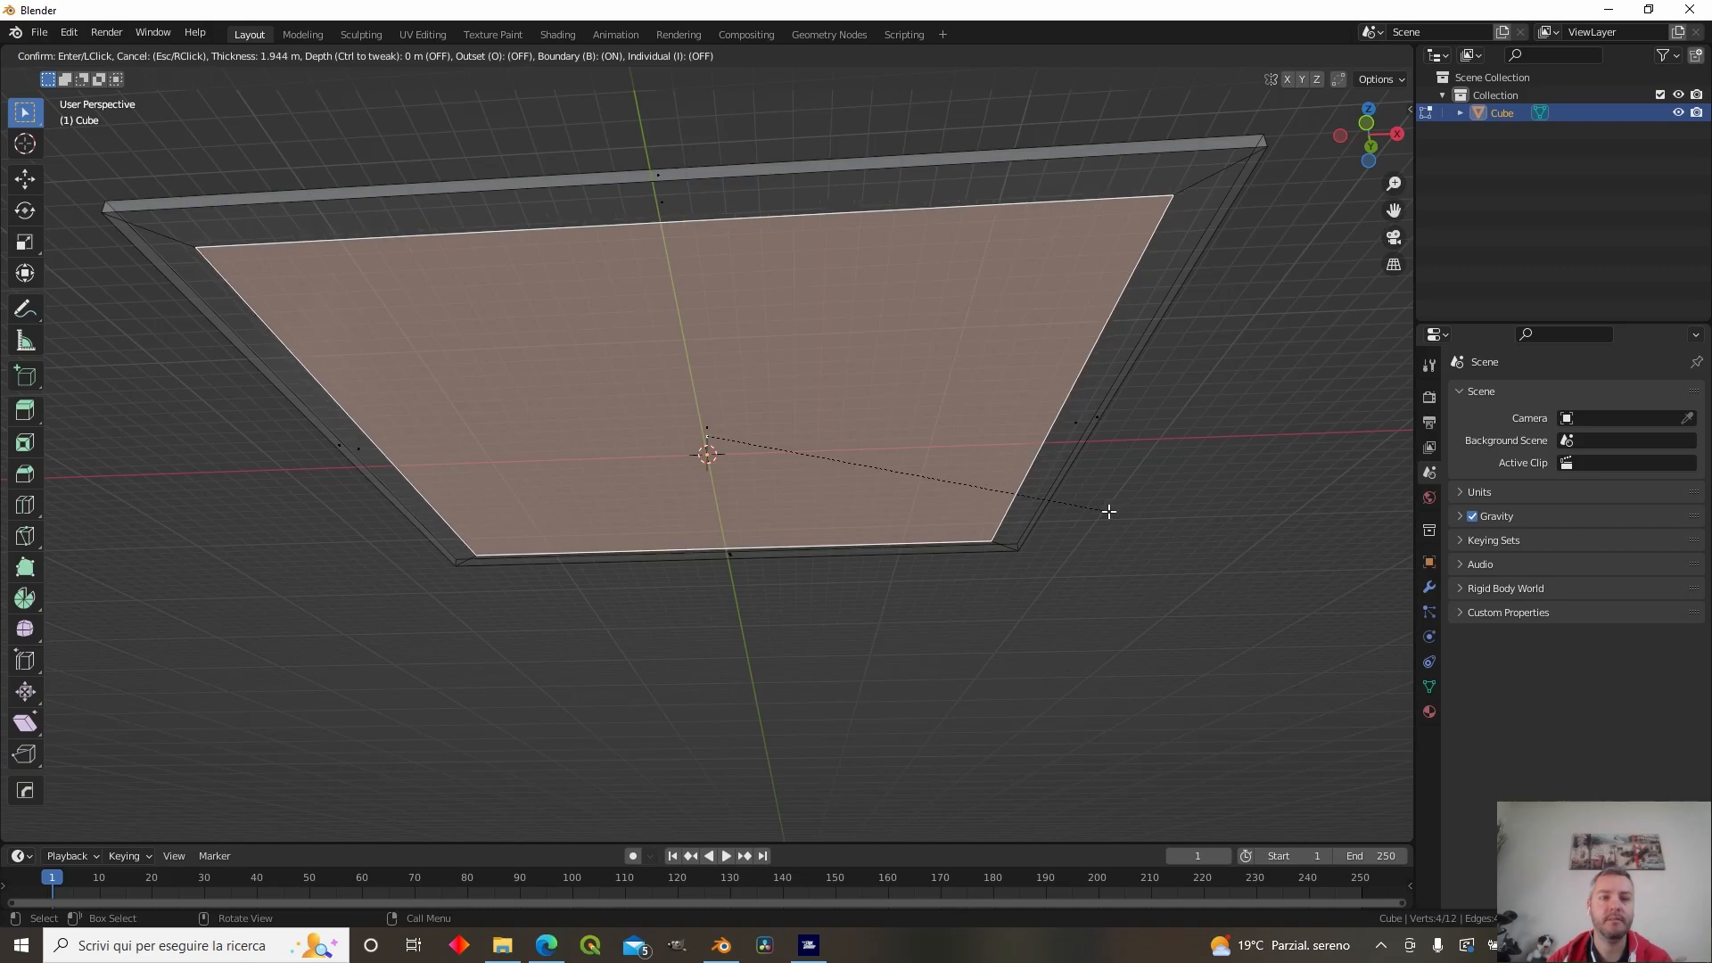
click(1104, 508)
middle_drag(1104, 509, 1028, 618)
- Compare the inset plate with the rooftop helipad in the browser's satellite image
key(alt+Tab)
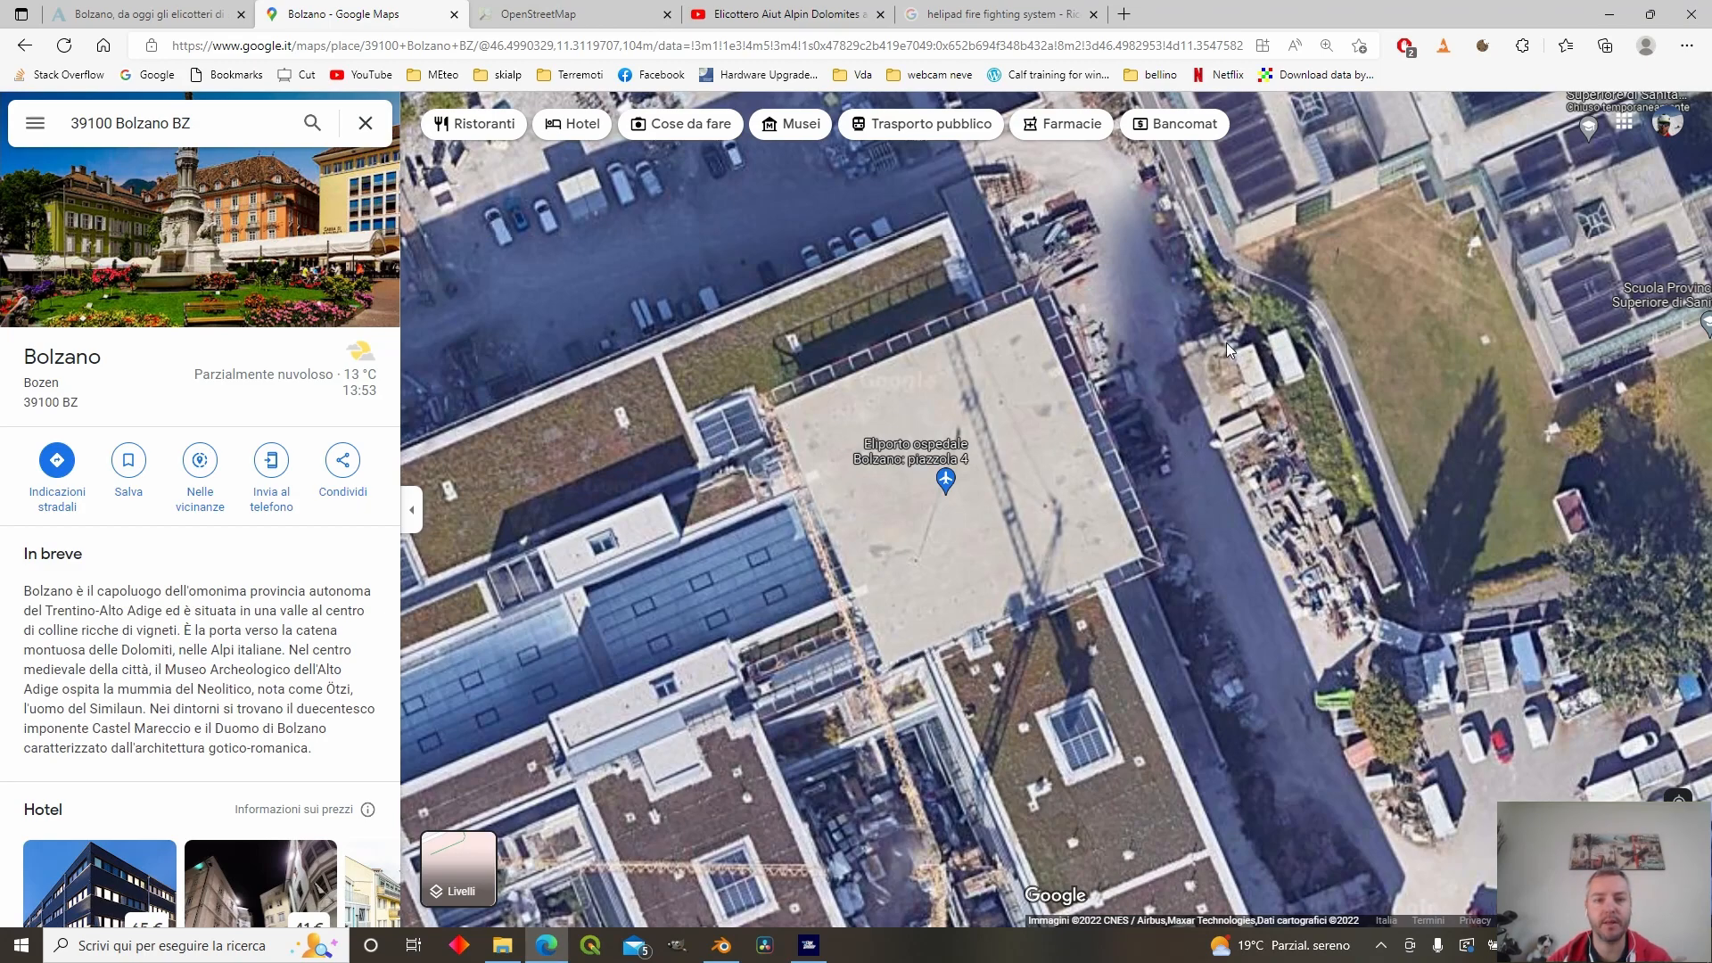
key(alt+Tab)
middle_drag(898, 485, 871, 318)
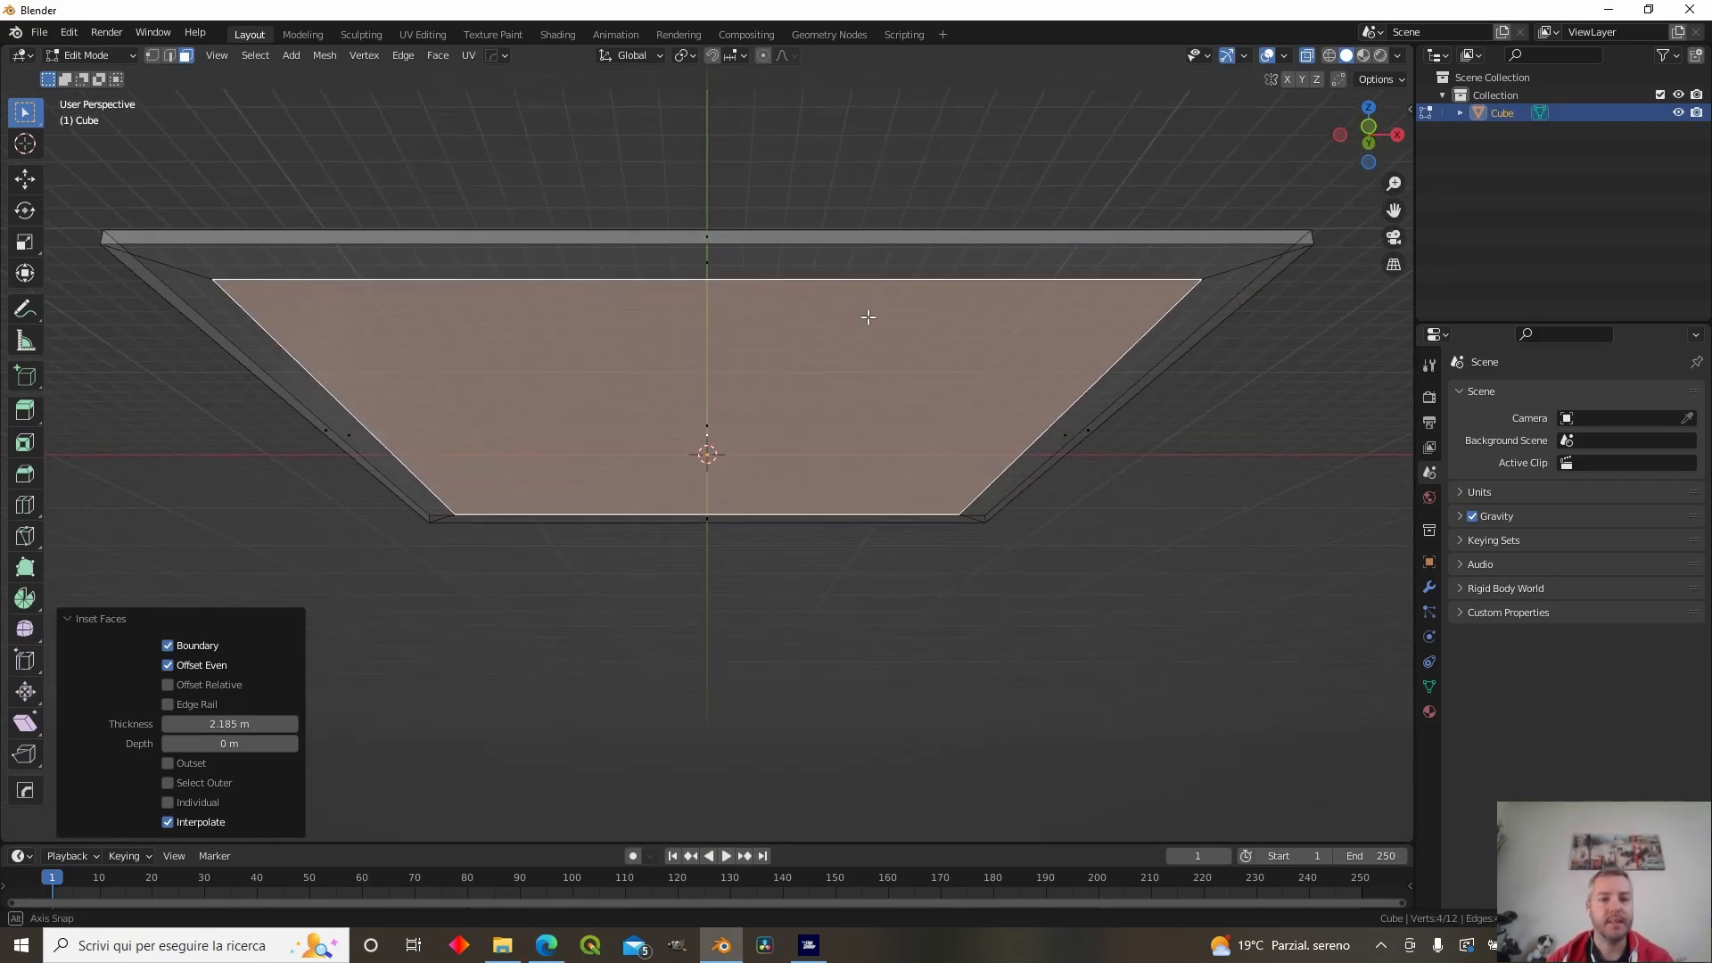
key(Tab)
key(Tab)
middle_drag(1013, 466, 922, 396)
key(alt+Tab)
key(alt+Tab)
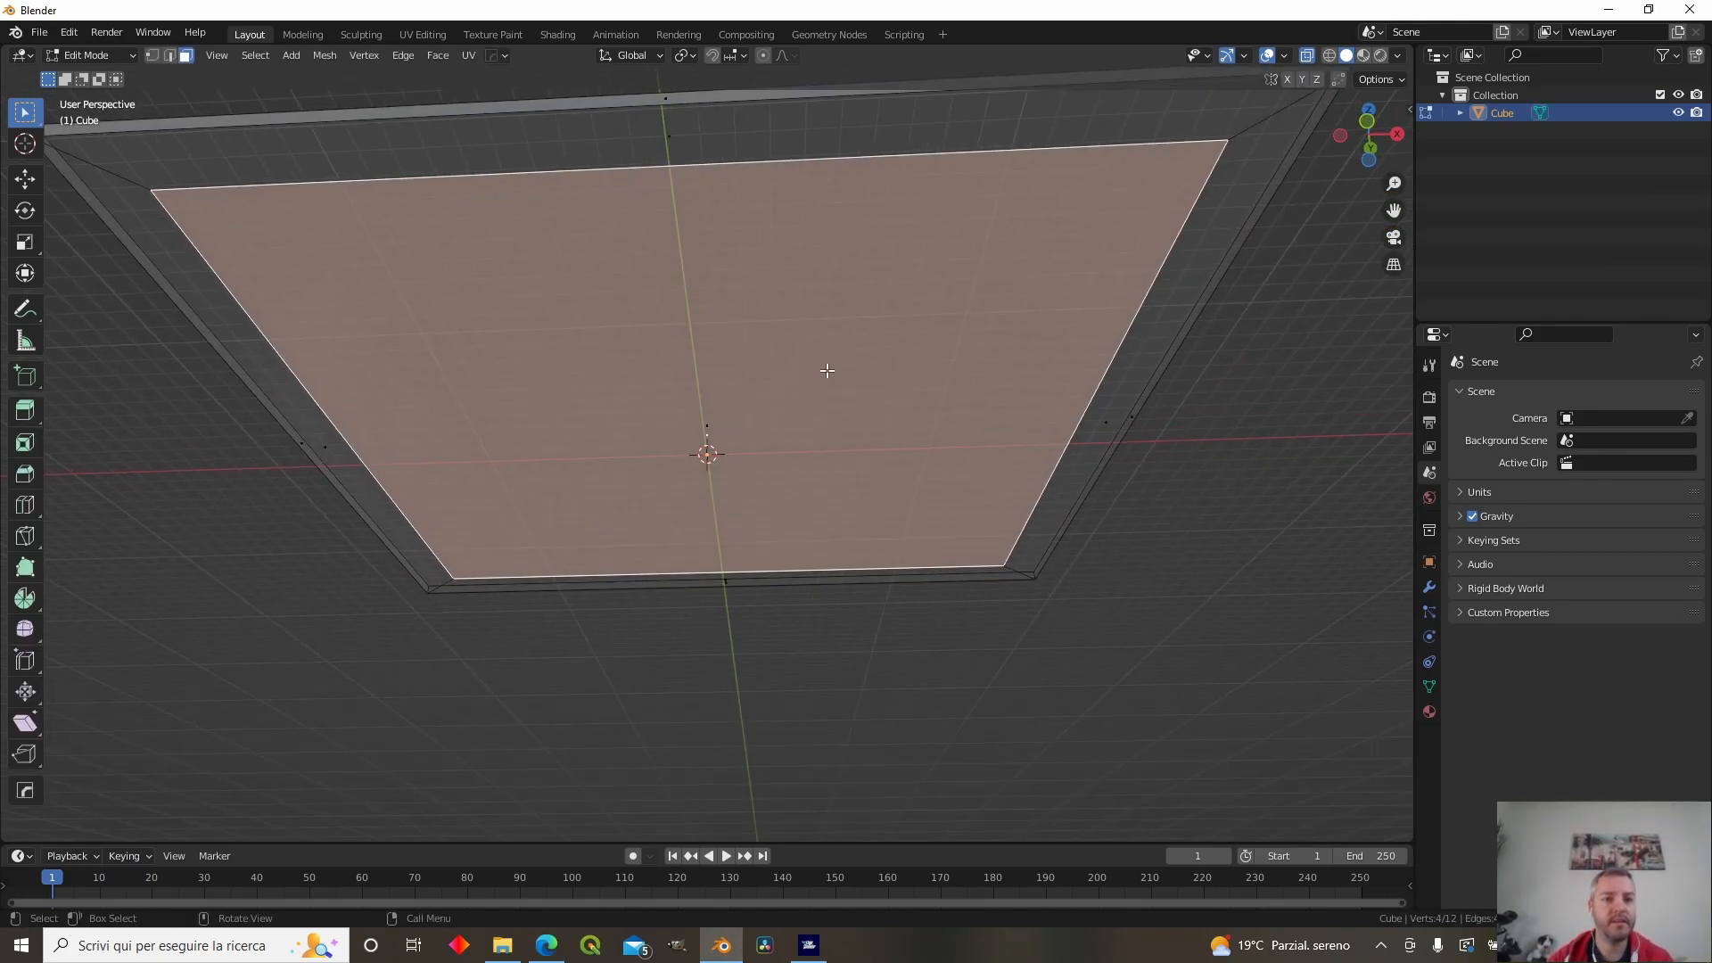
- Try to add two loop cuts across the plate with the Loop Cut tool
click(25, 505)
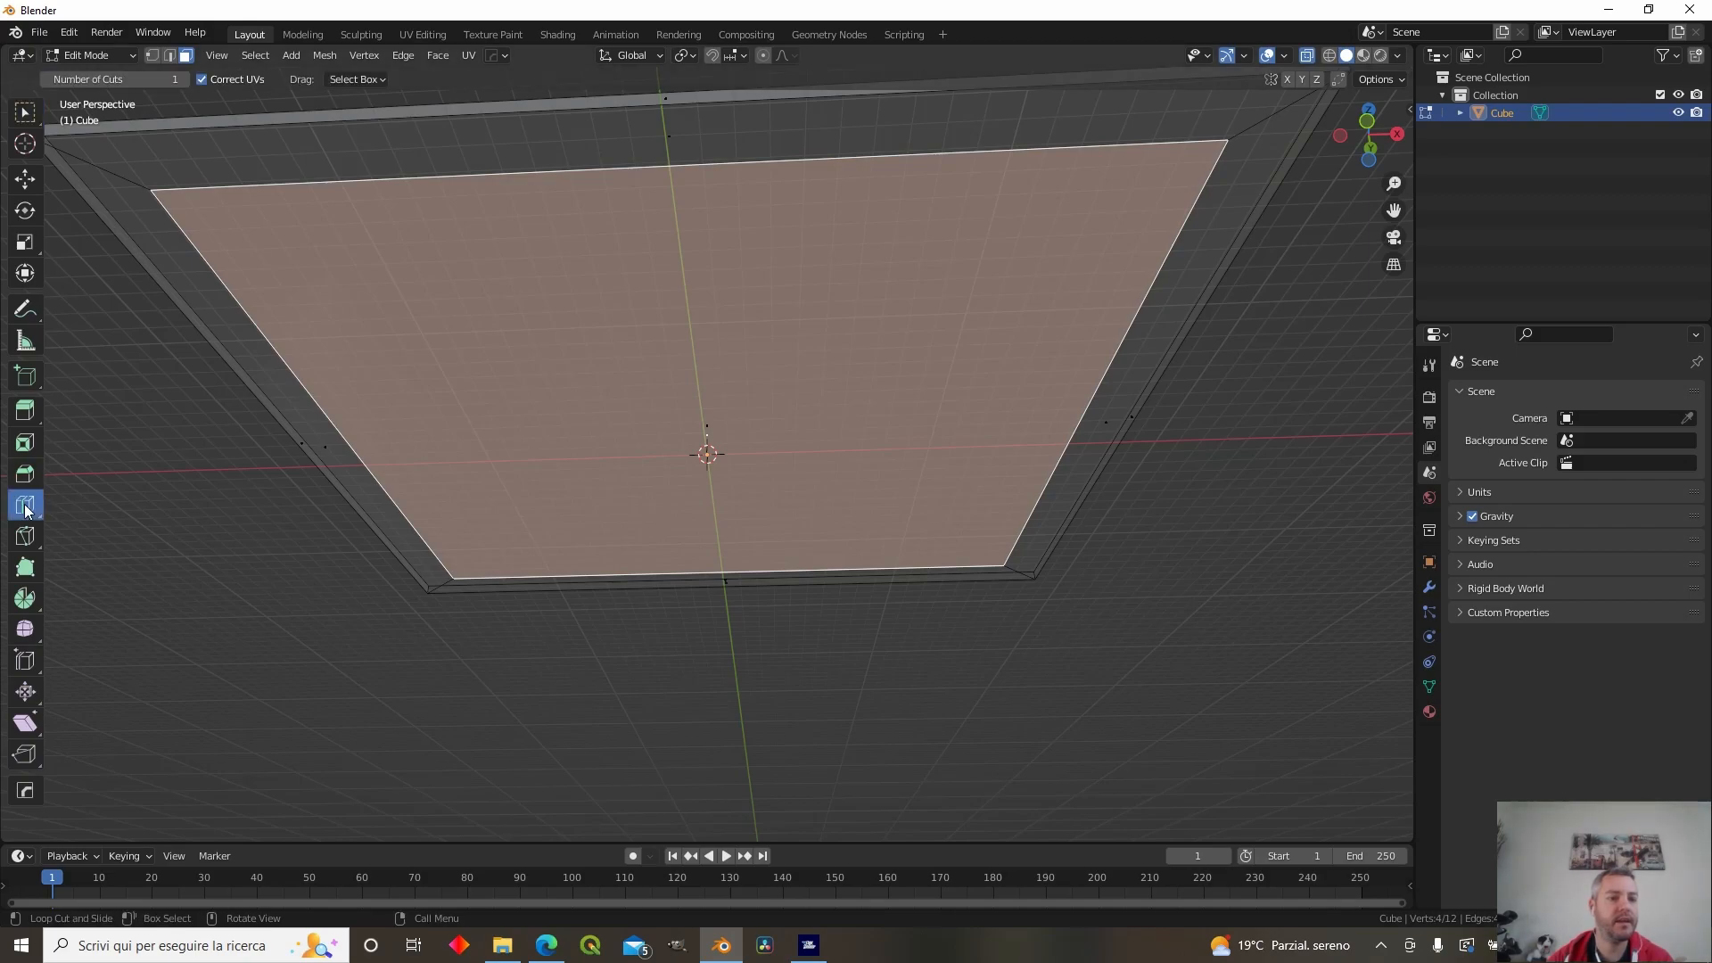
click(373, 408)
click(292, 684)
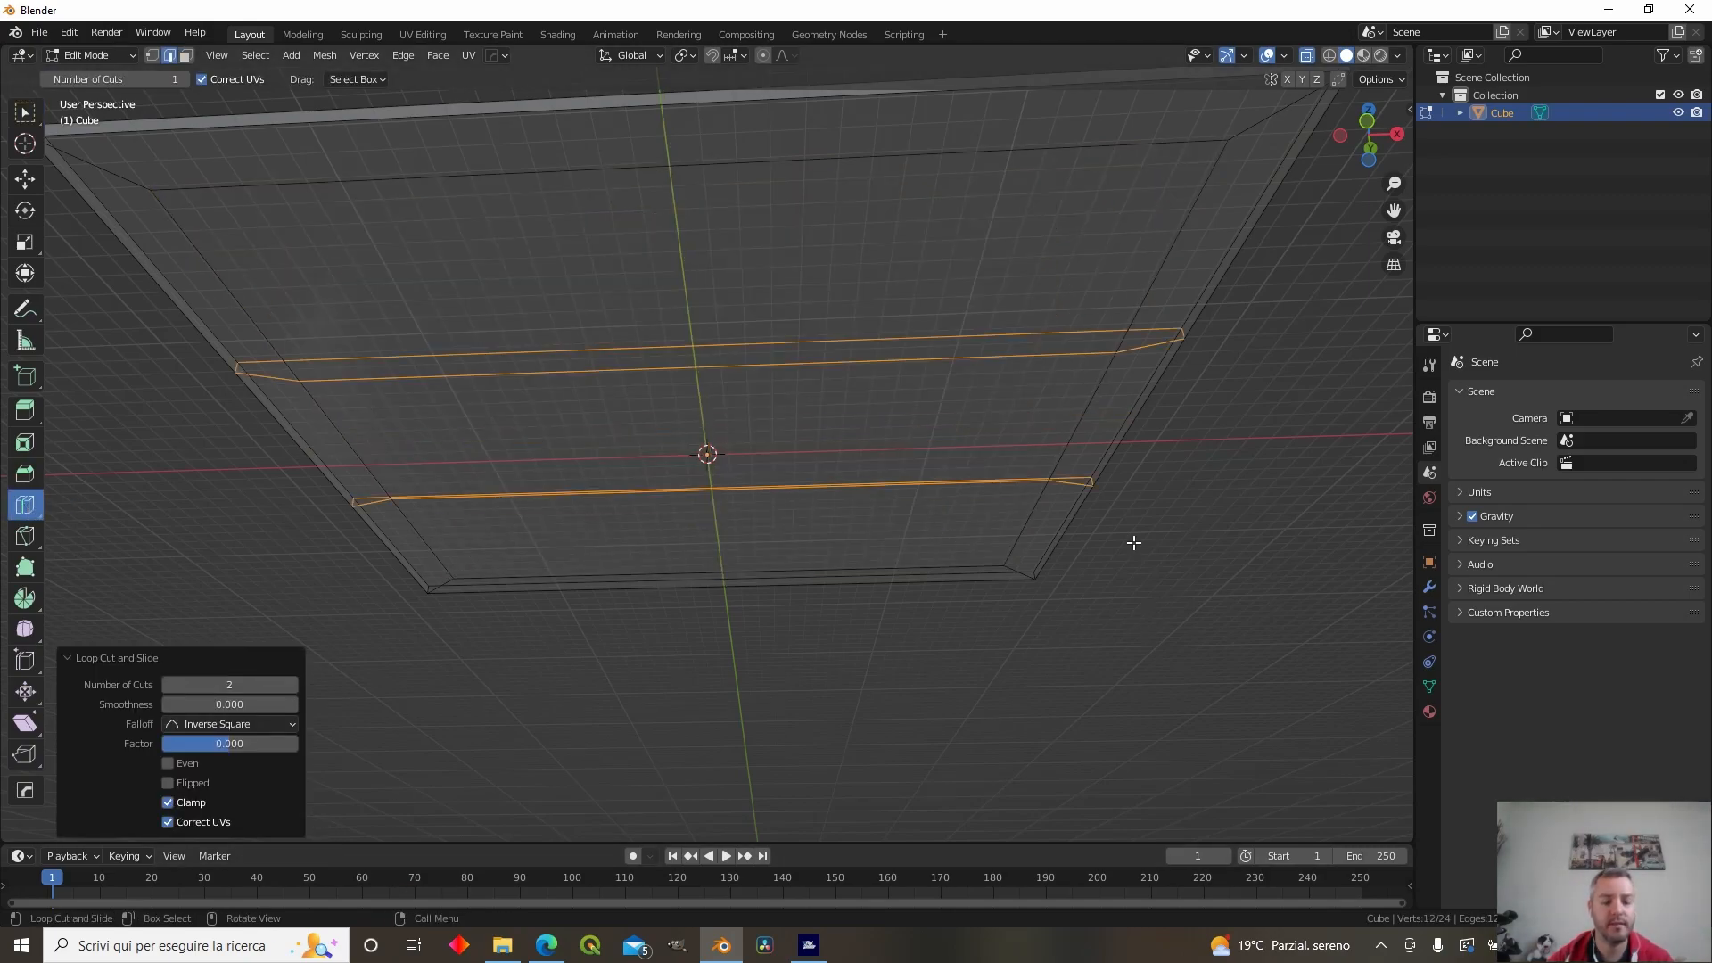
alt+scroll(901, 289, up, 1)
alt+middle_drag(877, 377, 917, 150)
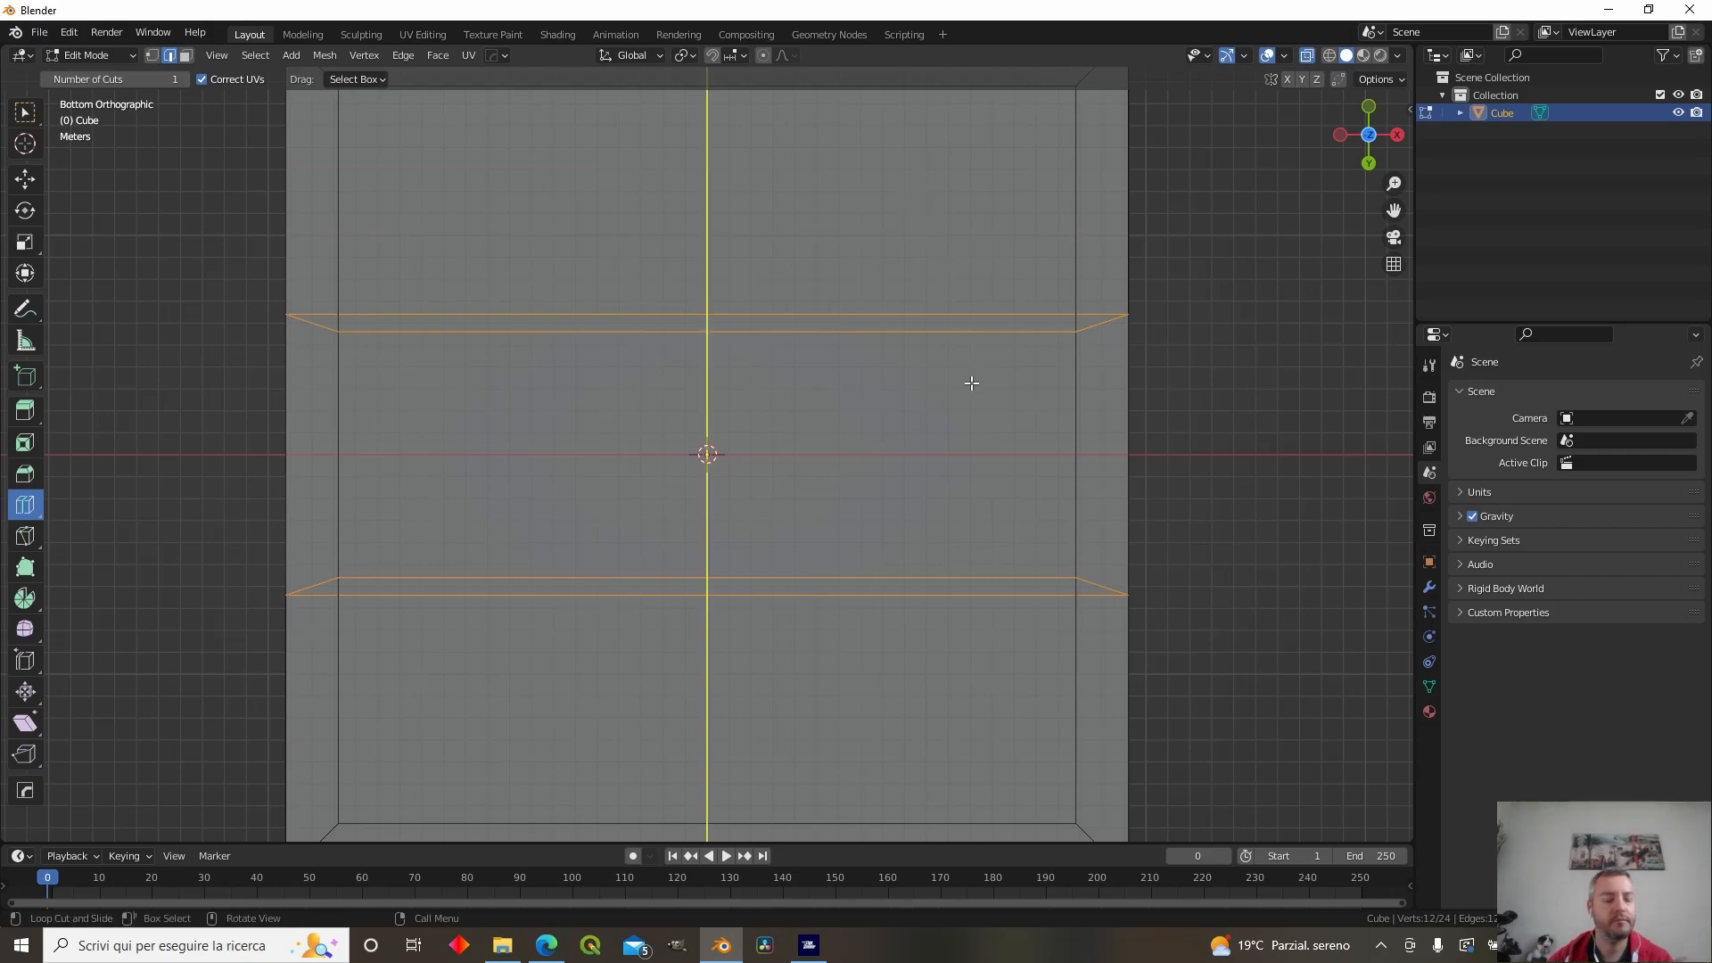
key(ctrl+z)
- Apply the plate's transform in Object Mode and return to Edit Mode
middle_drag(950, 455, 999, 620)
key(Tab)
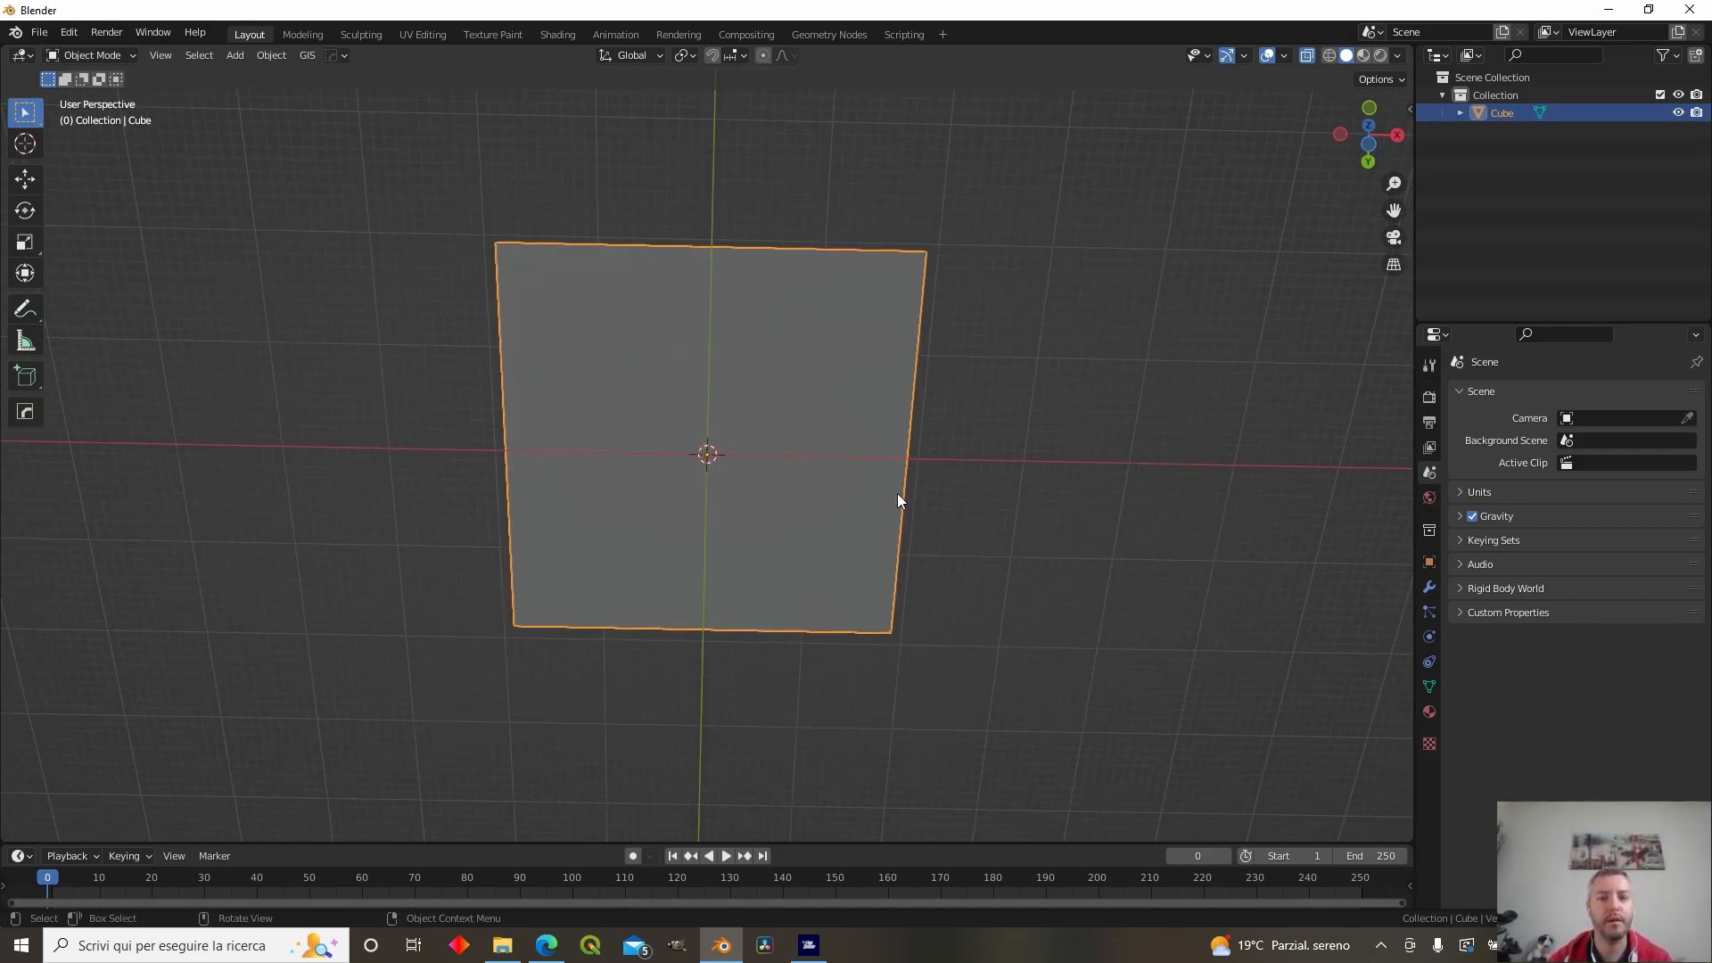
key(ctrl+a)
click(1061, 630)
key(Tab)
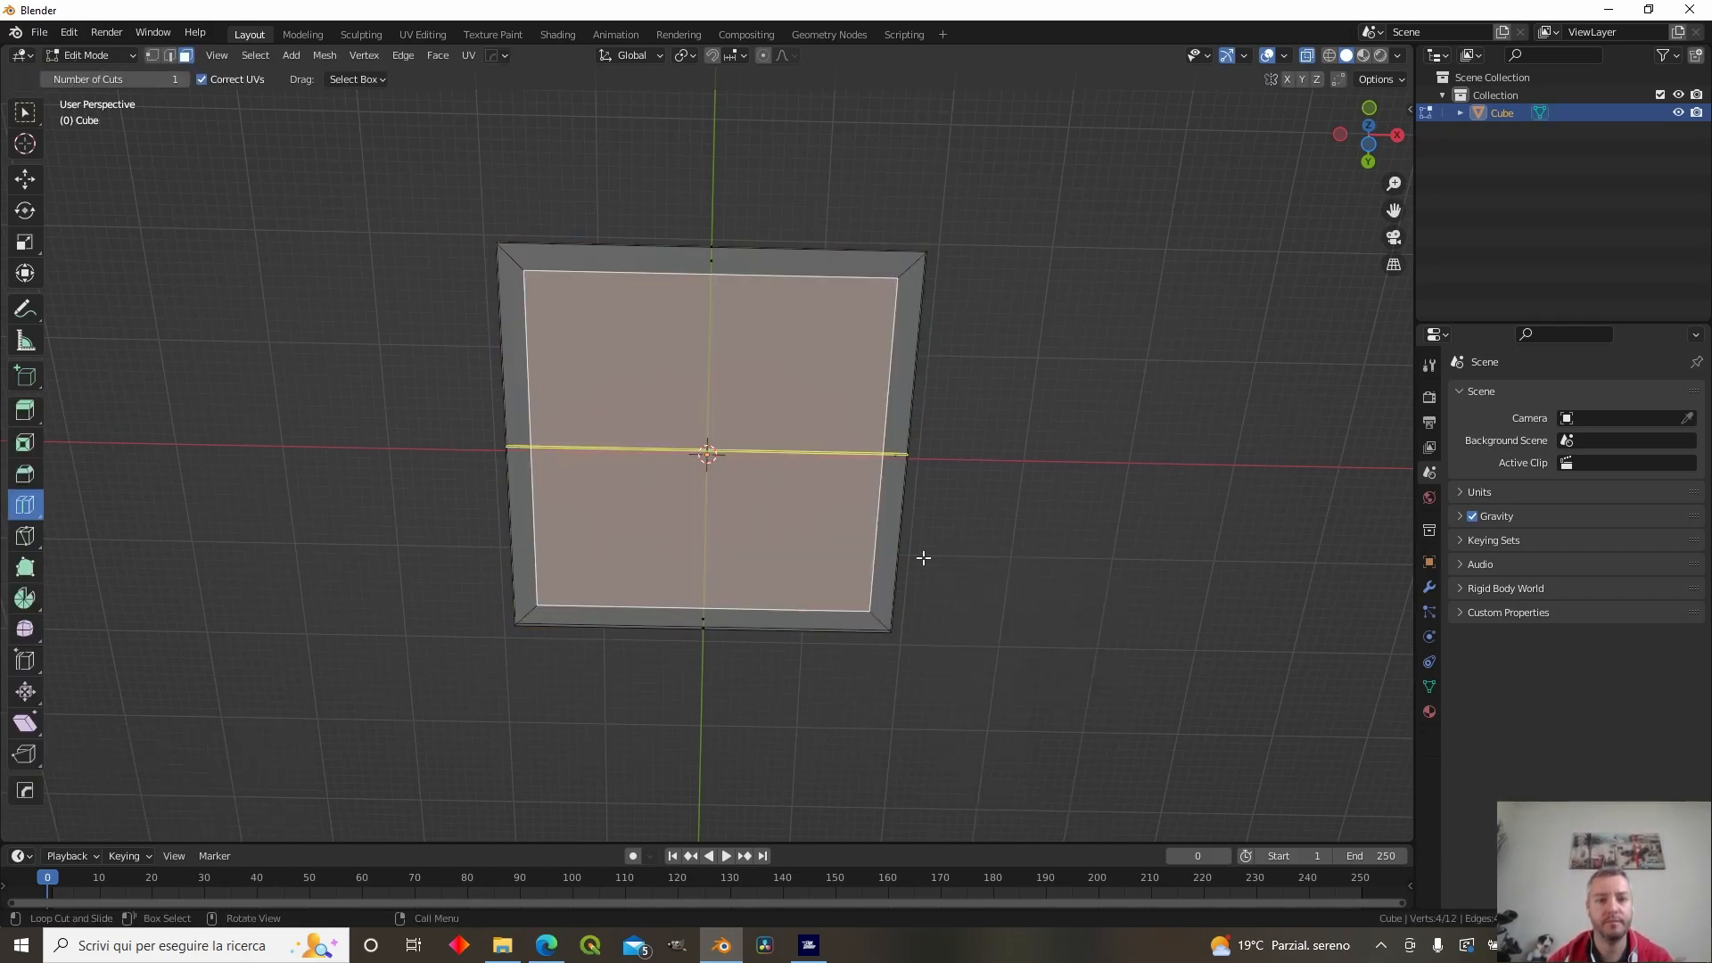
- Add a pair of loop cuts in each direction across the plate and spread each pair outward toward the edges
click(743, 426)
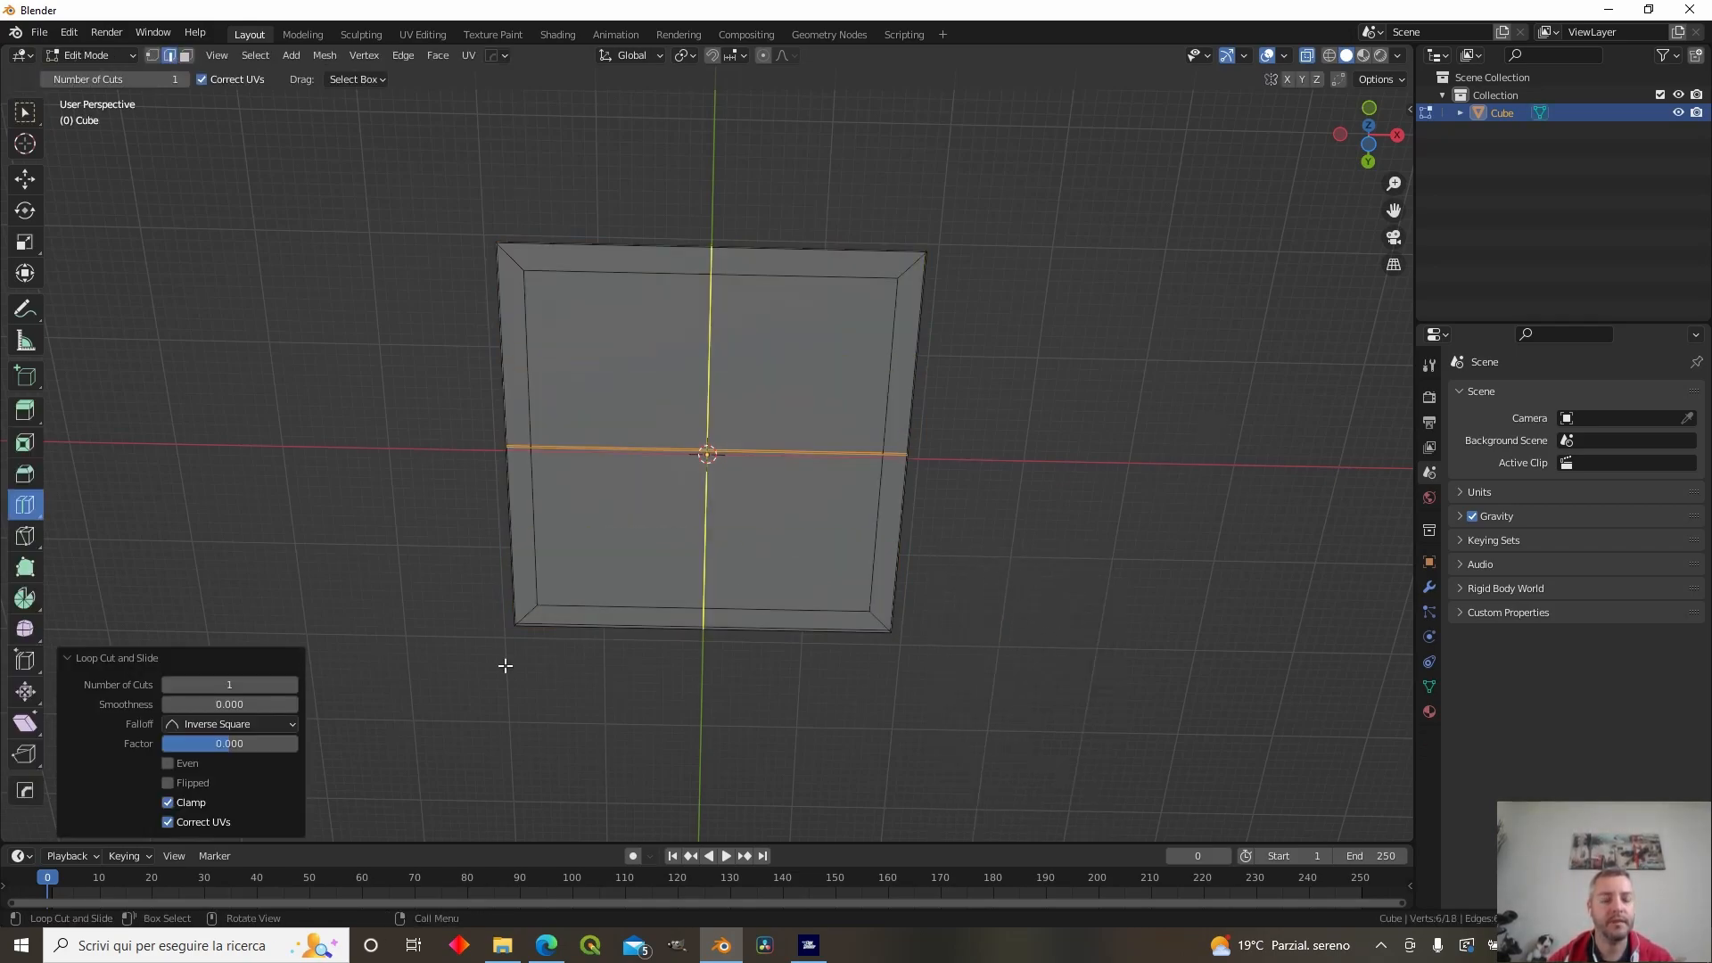
click(291, 684)
key(s)
key(x)
key(KP_7)
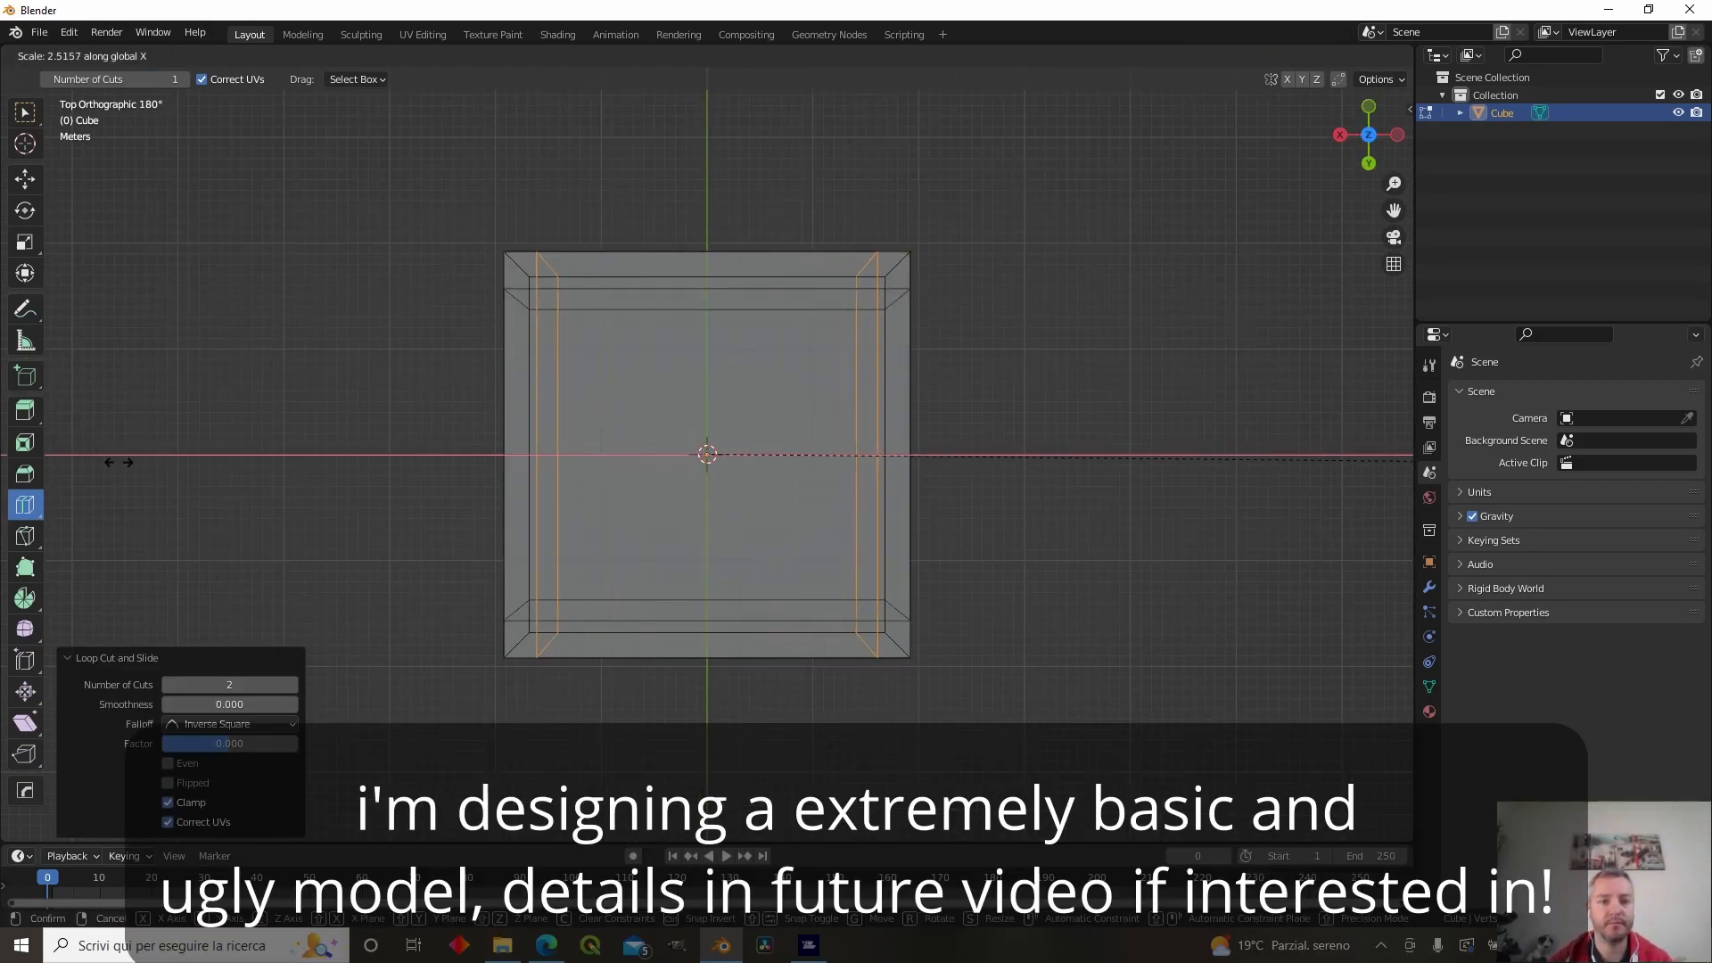
- Straighten the loop cuts near the plate's edges by scaling each row of vertices to 0 across its direction
text(0)
key(Return)
key(ctrl+KP_7)
scroll(618, 336, up, 3)
drag(384, 245, 1196, 351)
key(s)
key(y)
key(0)
key(Return)
shift+middle_drag(1197, 352, 1171, 117)
drag(383, 535, 1268, 600)
key(s)
key(y)
key(0)
key(Return)
- Select the four small corner faces on the underside and extrude them downward into support legs
key(3)
click(455, 598)
shift+click(1045, 599)
middle_drag(840, 394, 868, 604)
key(e)
key(Return)
- Move the whole model up along Z in Object Mode so that the legs stand on the ground plane
key(Tab)
key(ctrl+KP_1)
key(g)
key(z)
click(1005, 608)
middle_drag(1005, 607, 734, 538)
- Select the vertices of the plate's outer rim and raise them so the underside tapers toward the legs
key(Tab)
key(1)
key(KP_1)
drag(294, 392, 1105, 477)
scroll(892, 421, down, 2)
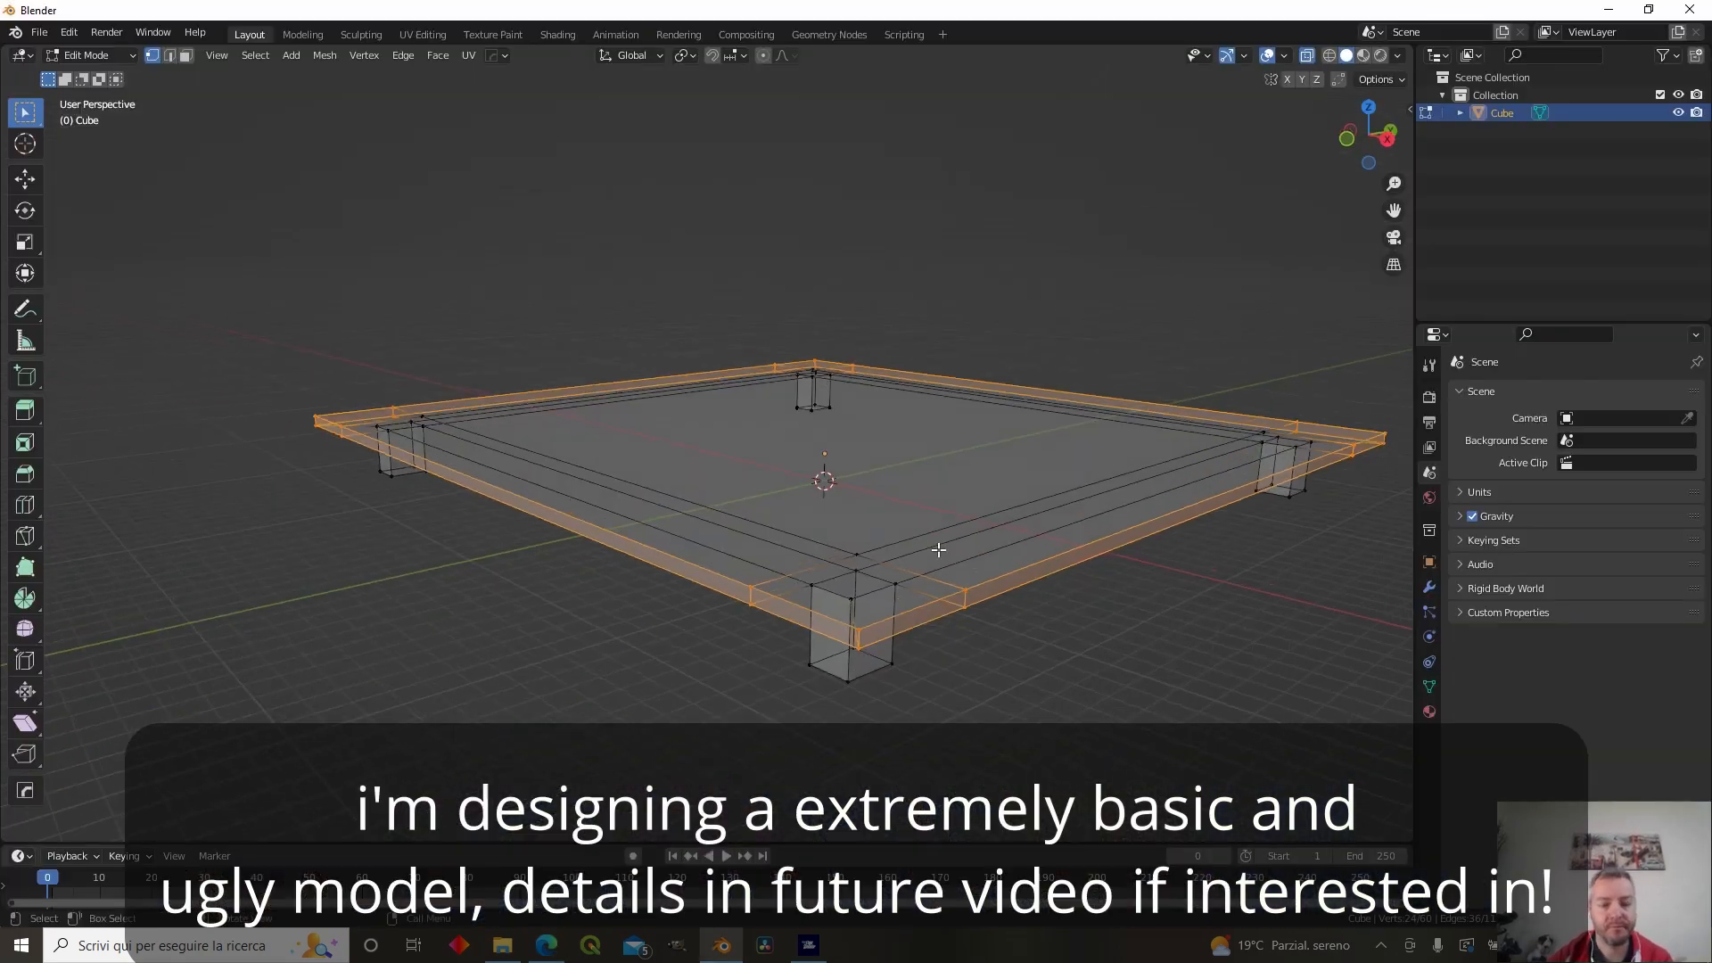
- Return to Object Mode, turn off X-ray and view the shaded helipad model from the front
key(Tab)
middle_drag(871, 489, 932, 409)
key(alt+z)
mouse_move(832, 424)
middle_down()
mouse_move(719, 394)
mouse_move(802, 386)
mouse_move(829, 363)
mouse_move(844, 449)
middle_up()
key(x)
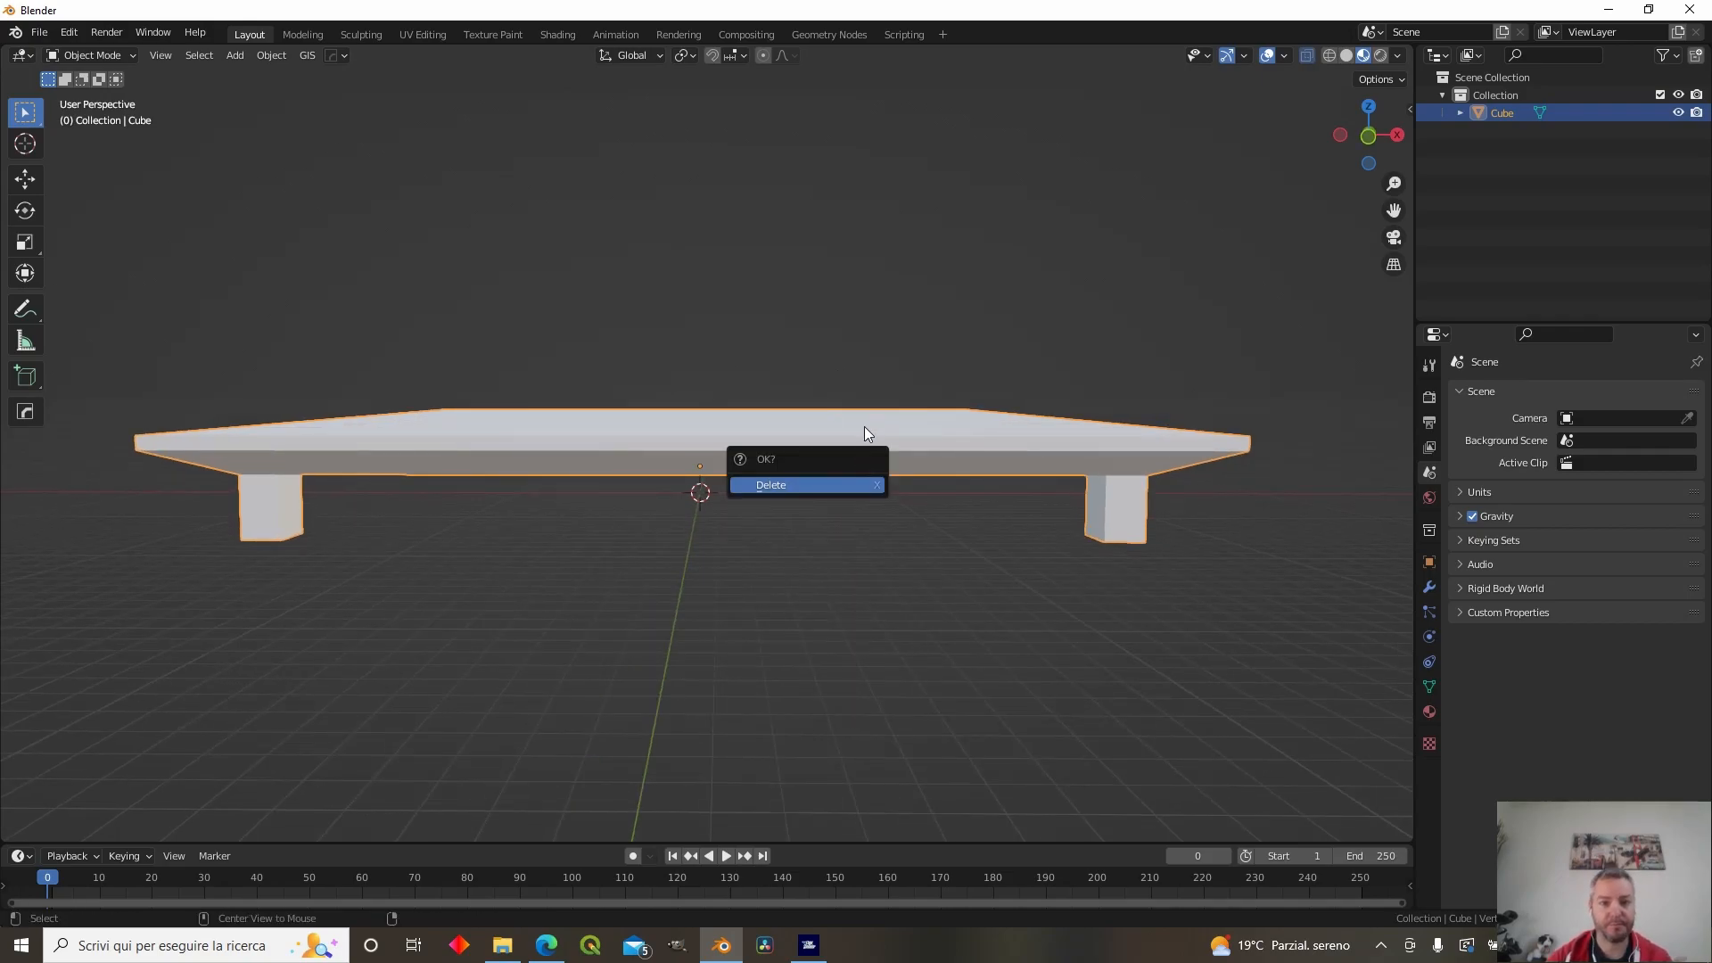
mouse_move(892, 553)
alt+middle_down()
mouse_move(901, 514)
mouse_move(895, 550)
alt+middle_up()
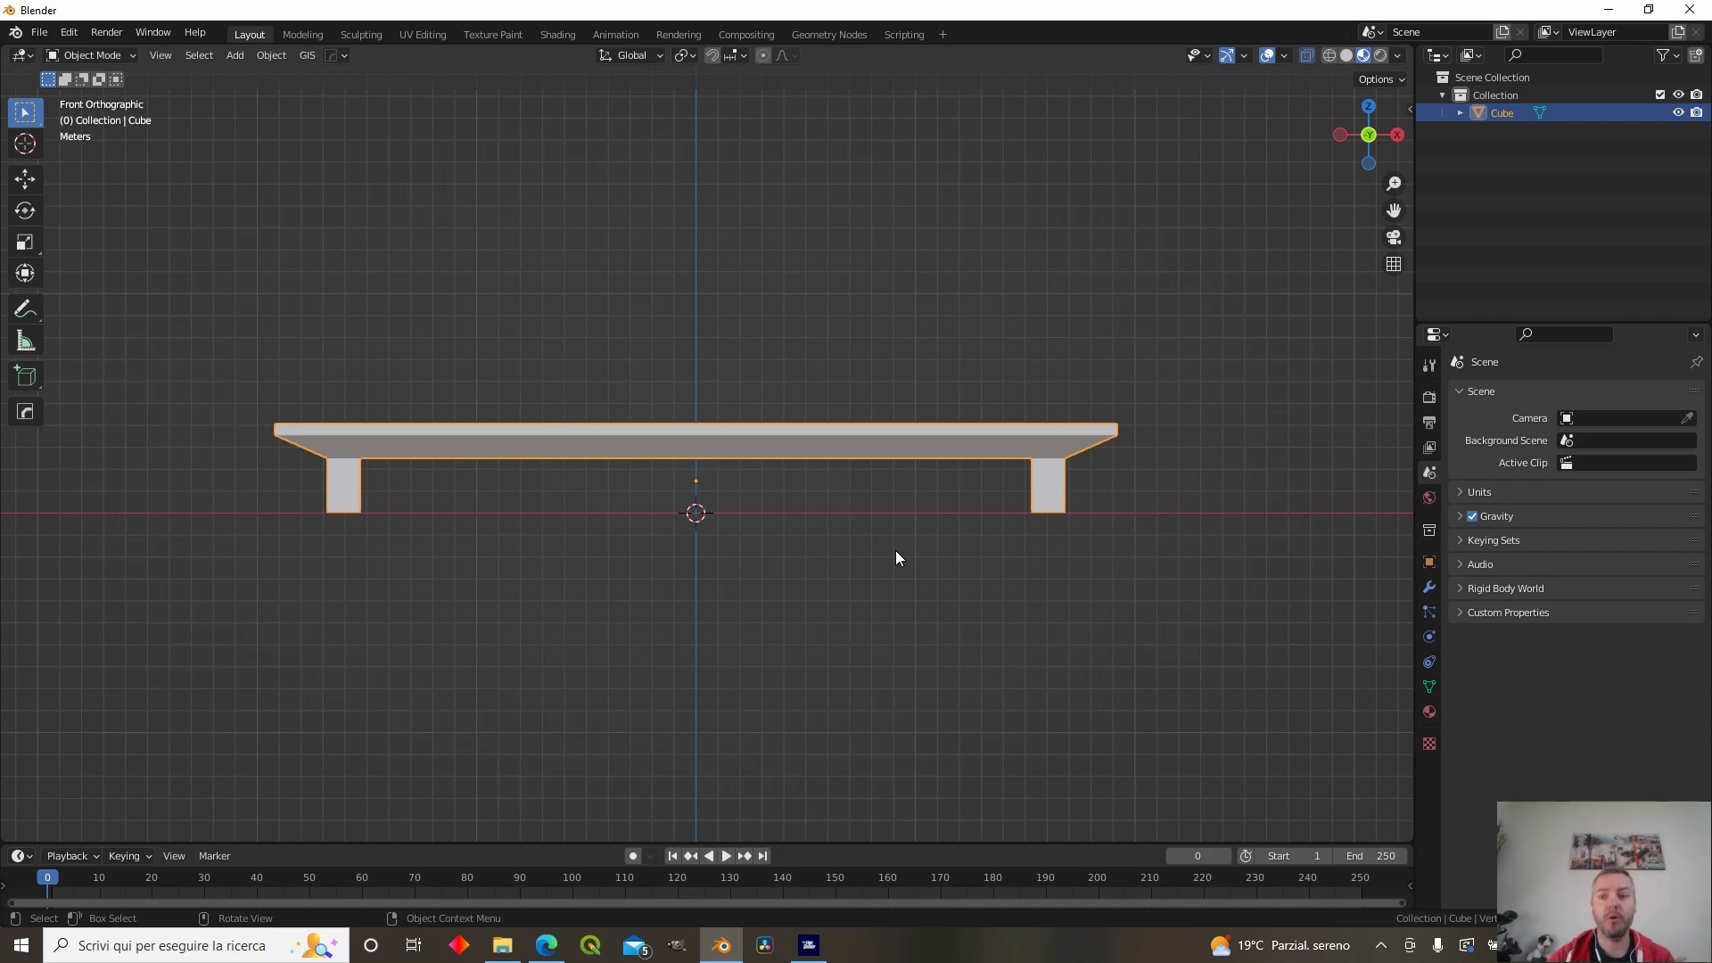
- Apply all transforms to the helipad object and keep it selected
key(ctrl+a)
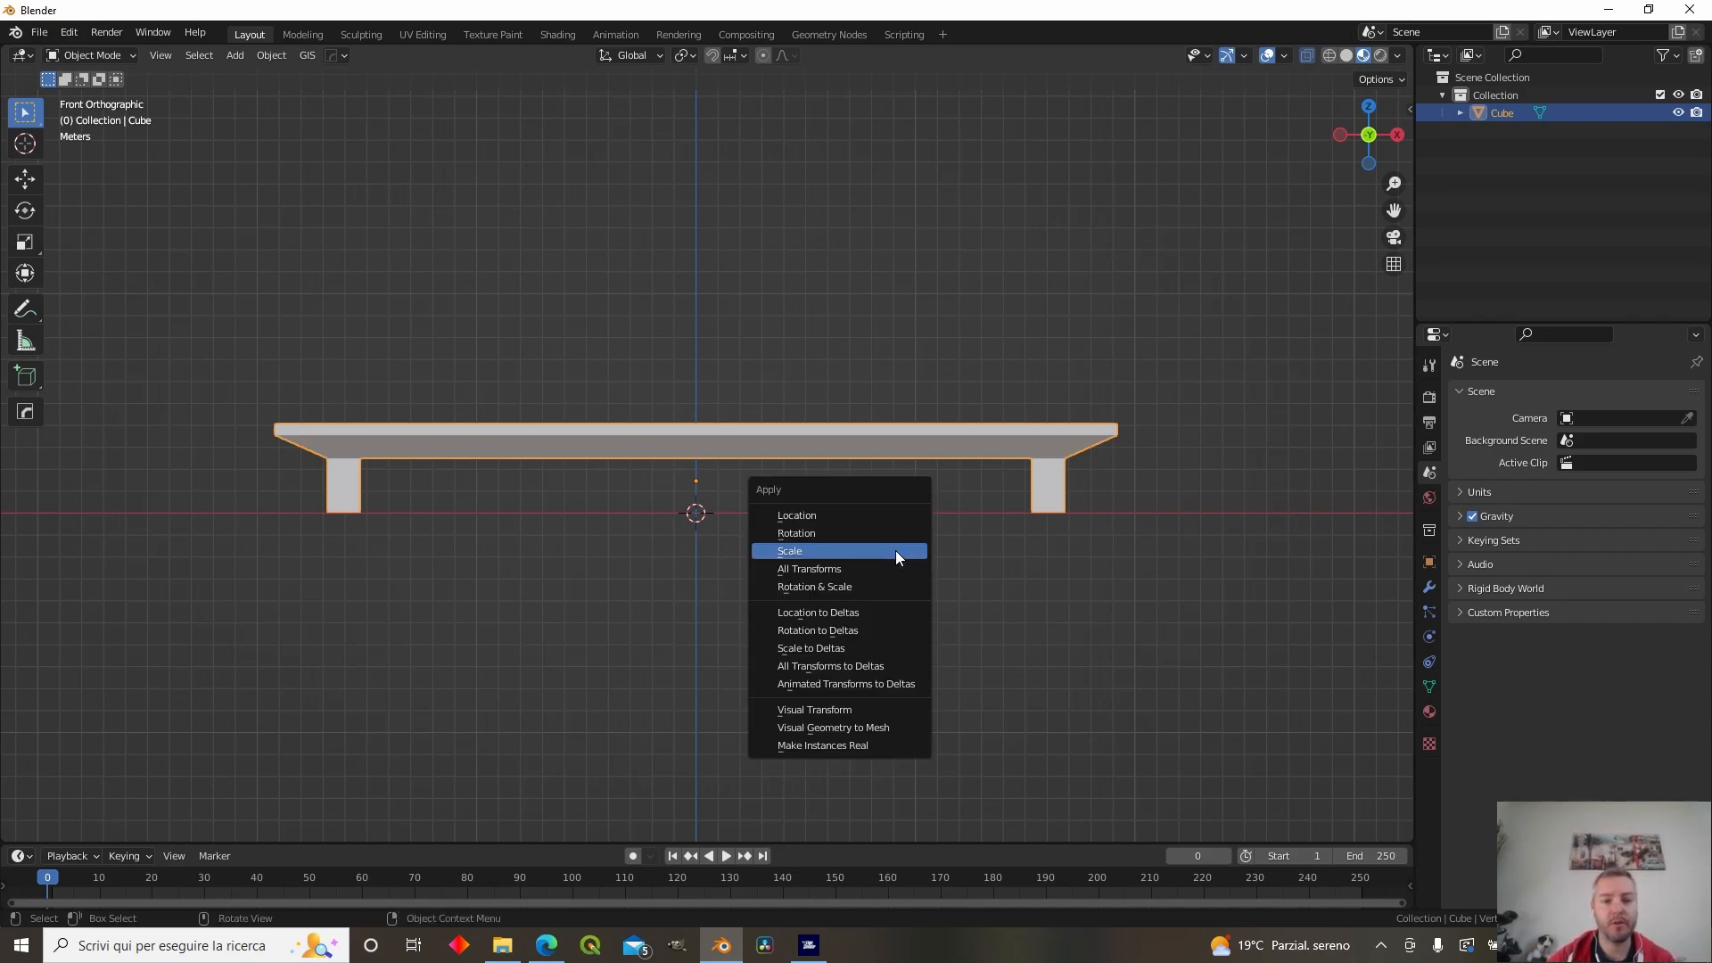
click(895, 562)
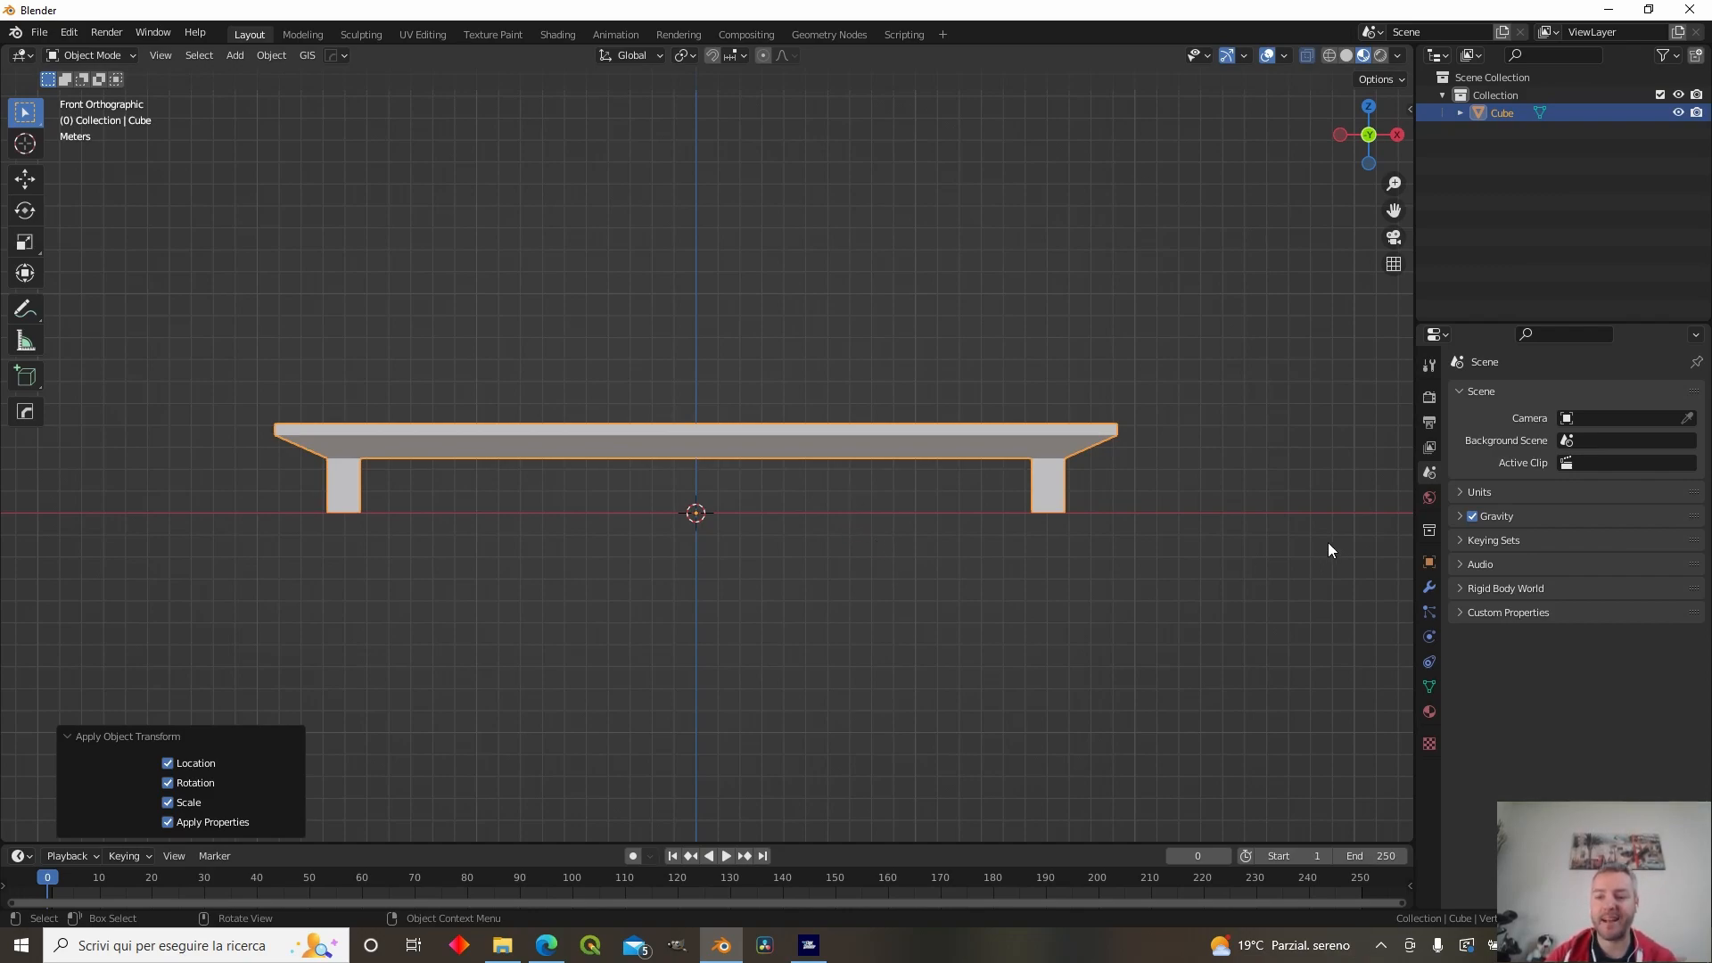
click(1136, 501)
click(1072, 441)
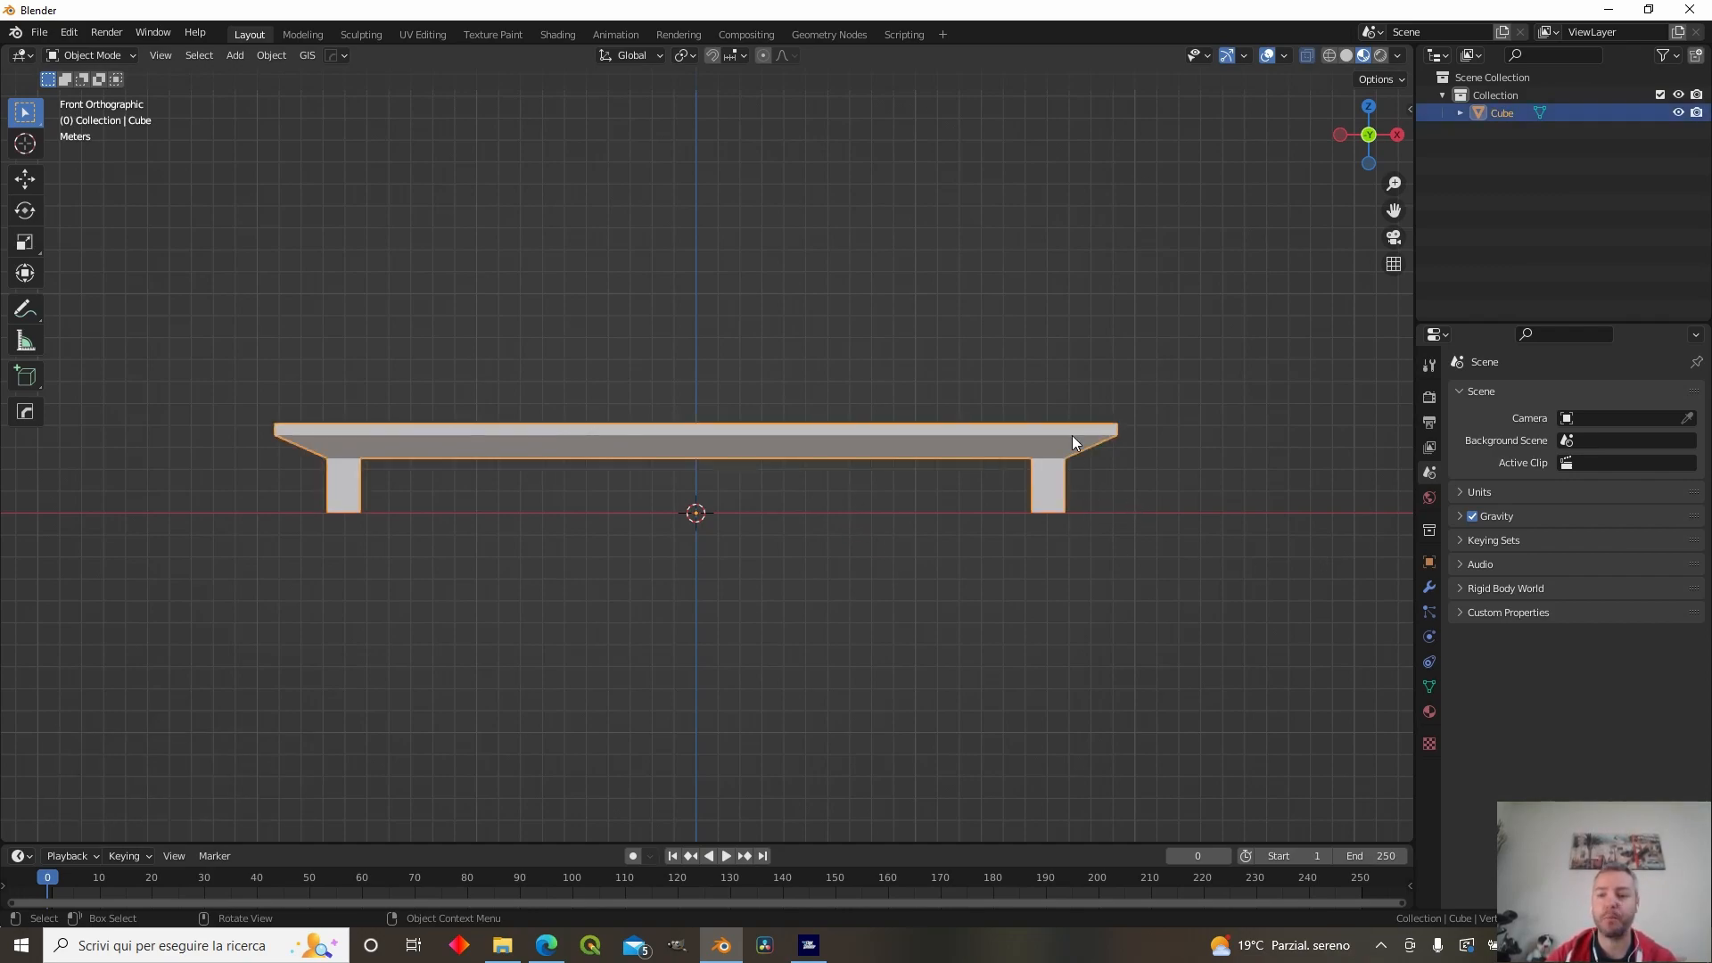
- Add a Flight Simulator box collision to the helipad
click(241, 56)
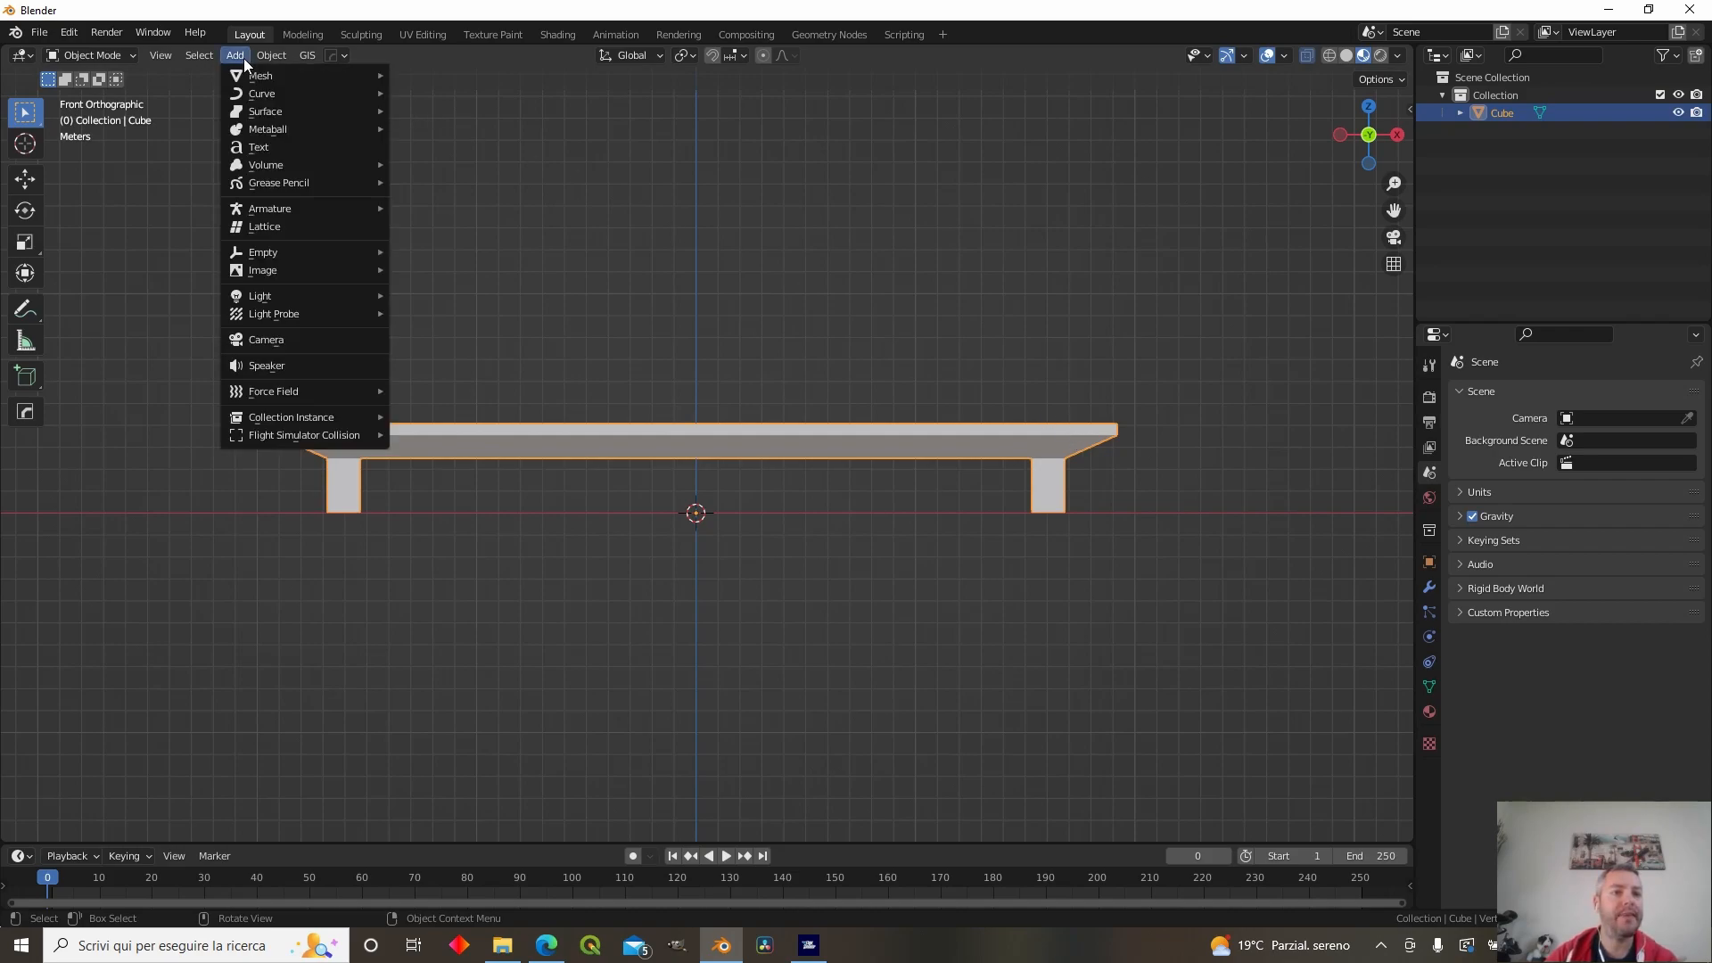
mouse_move(261, 76)
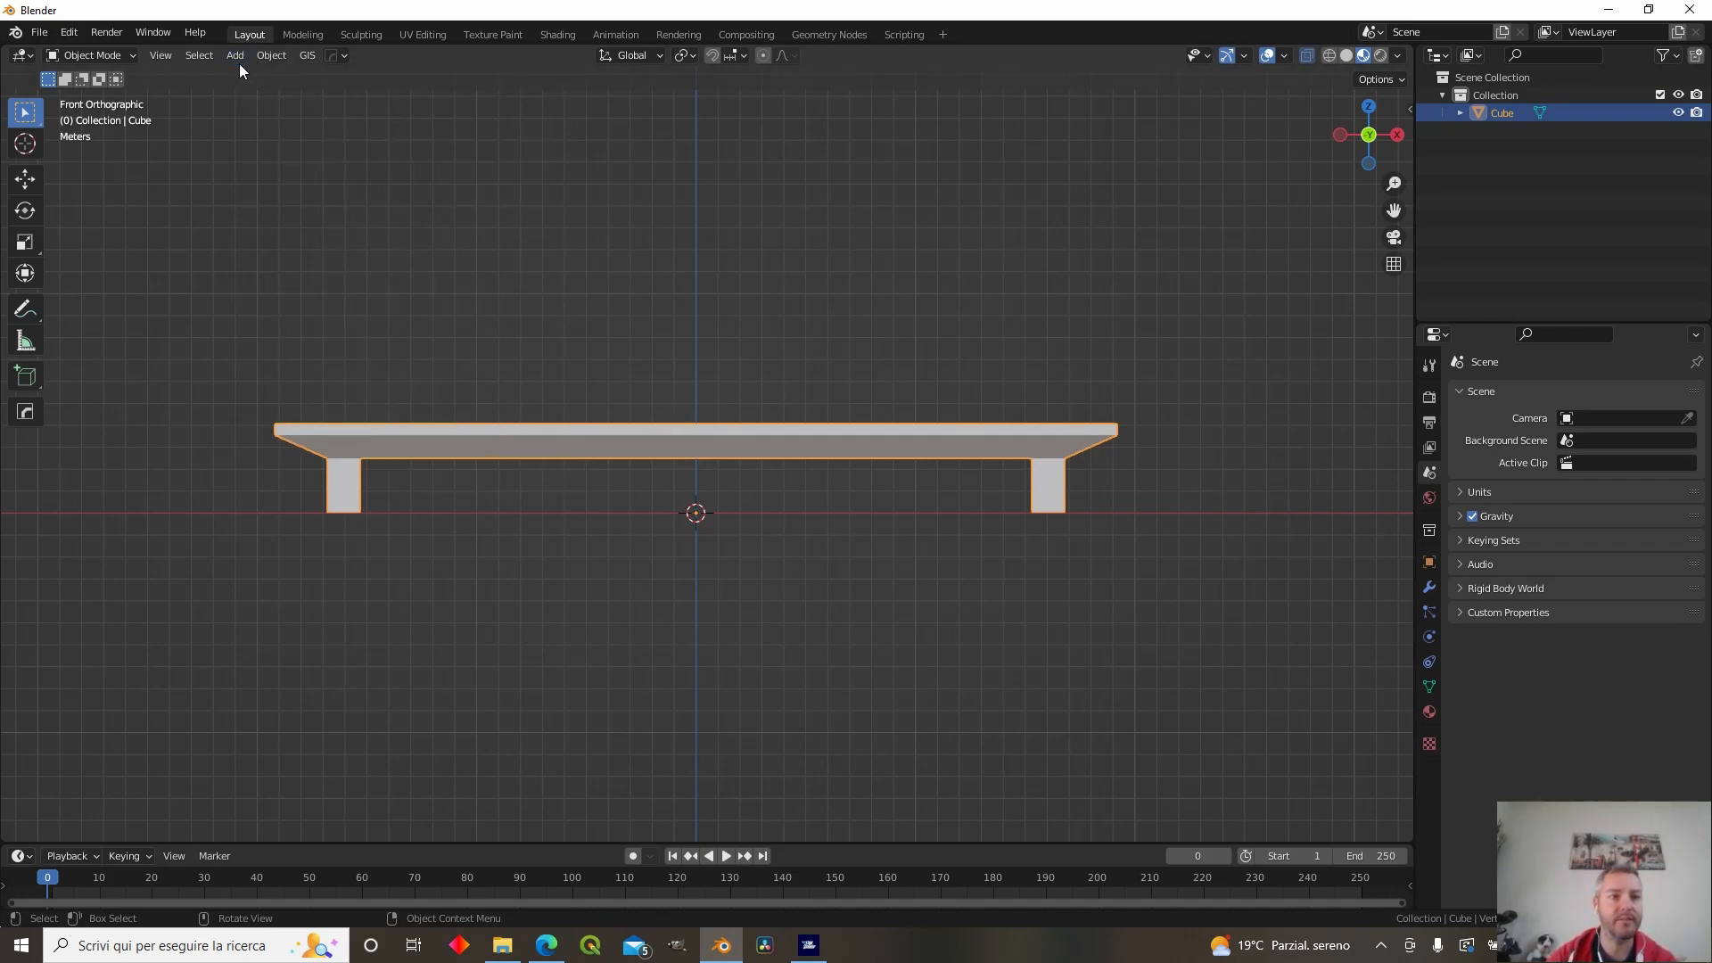
click(237, 56)
mouse_move(302, 421)
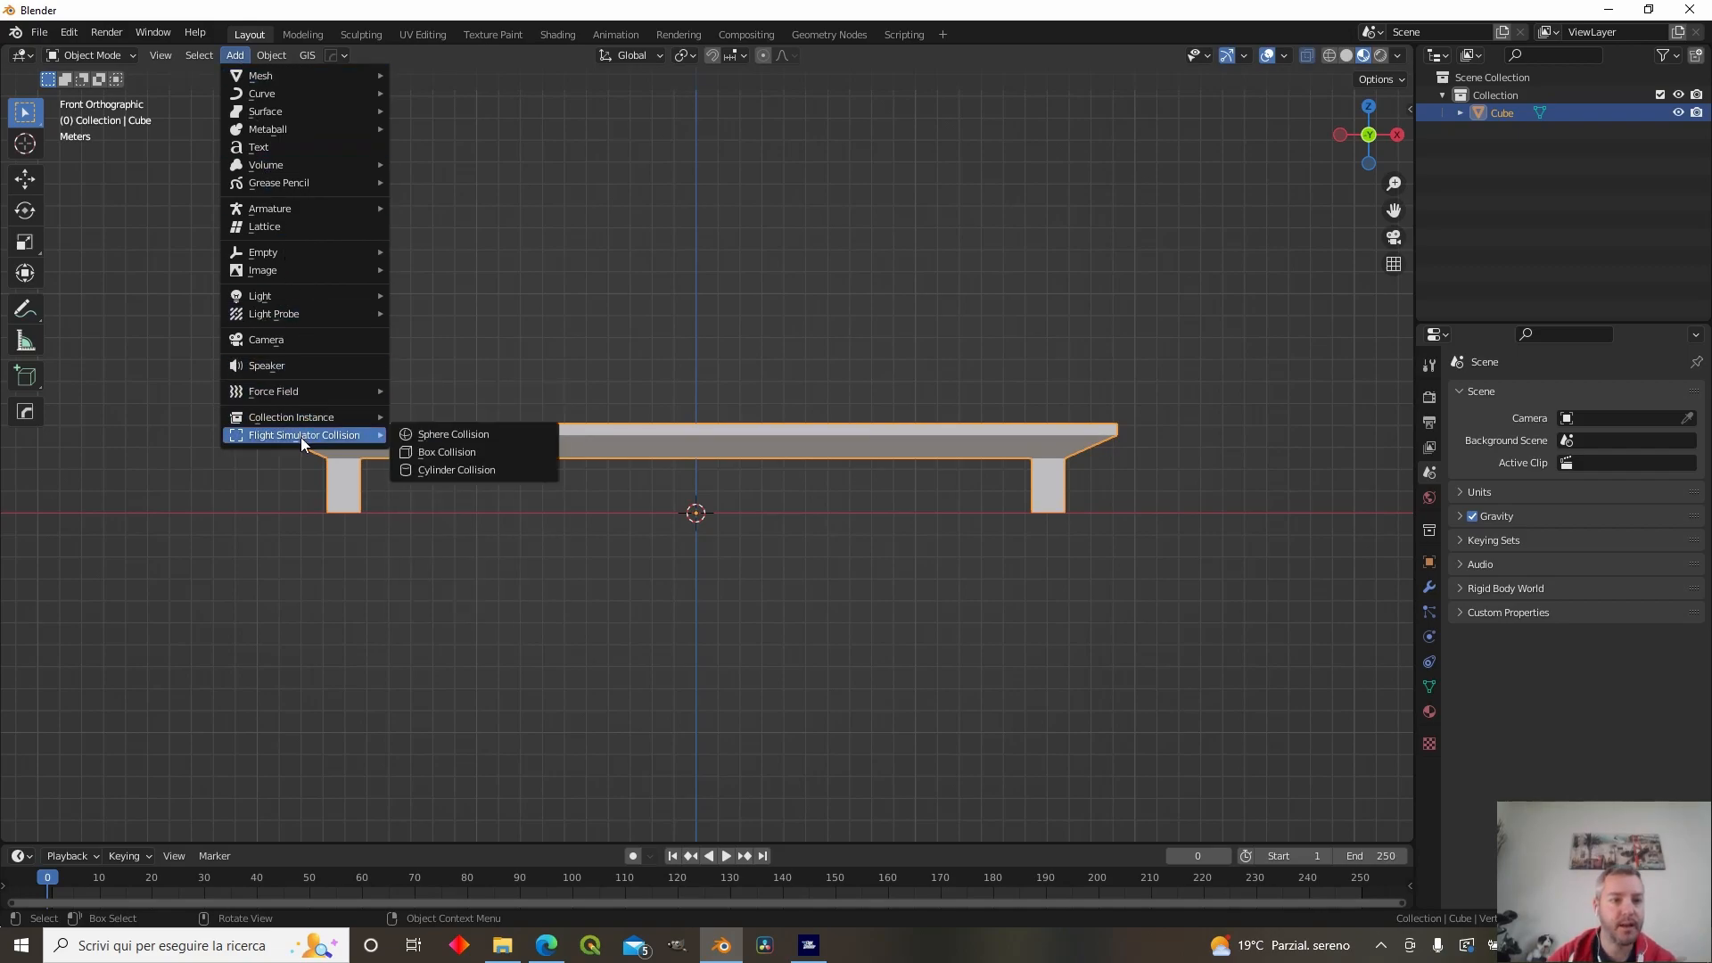
click(468, 452)
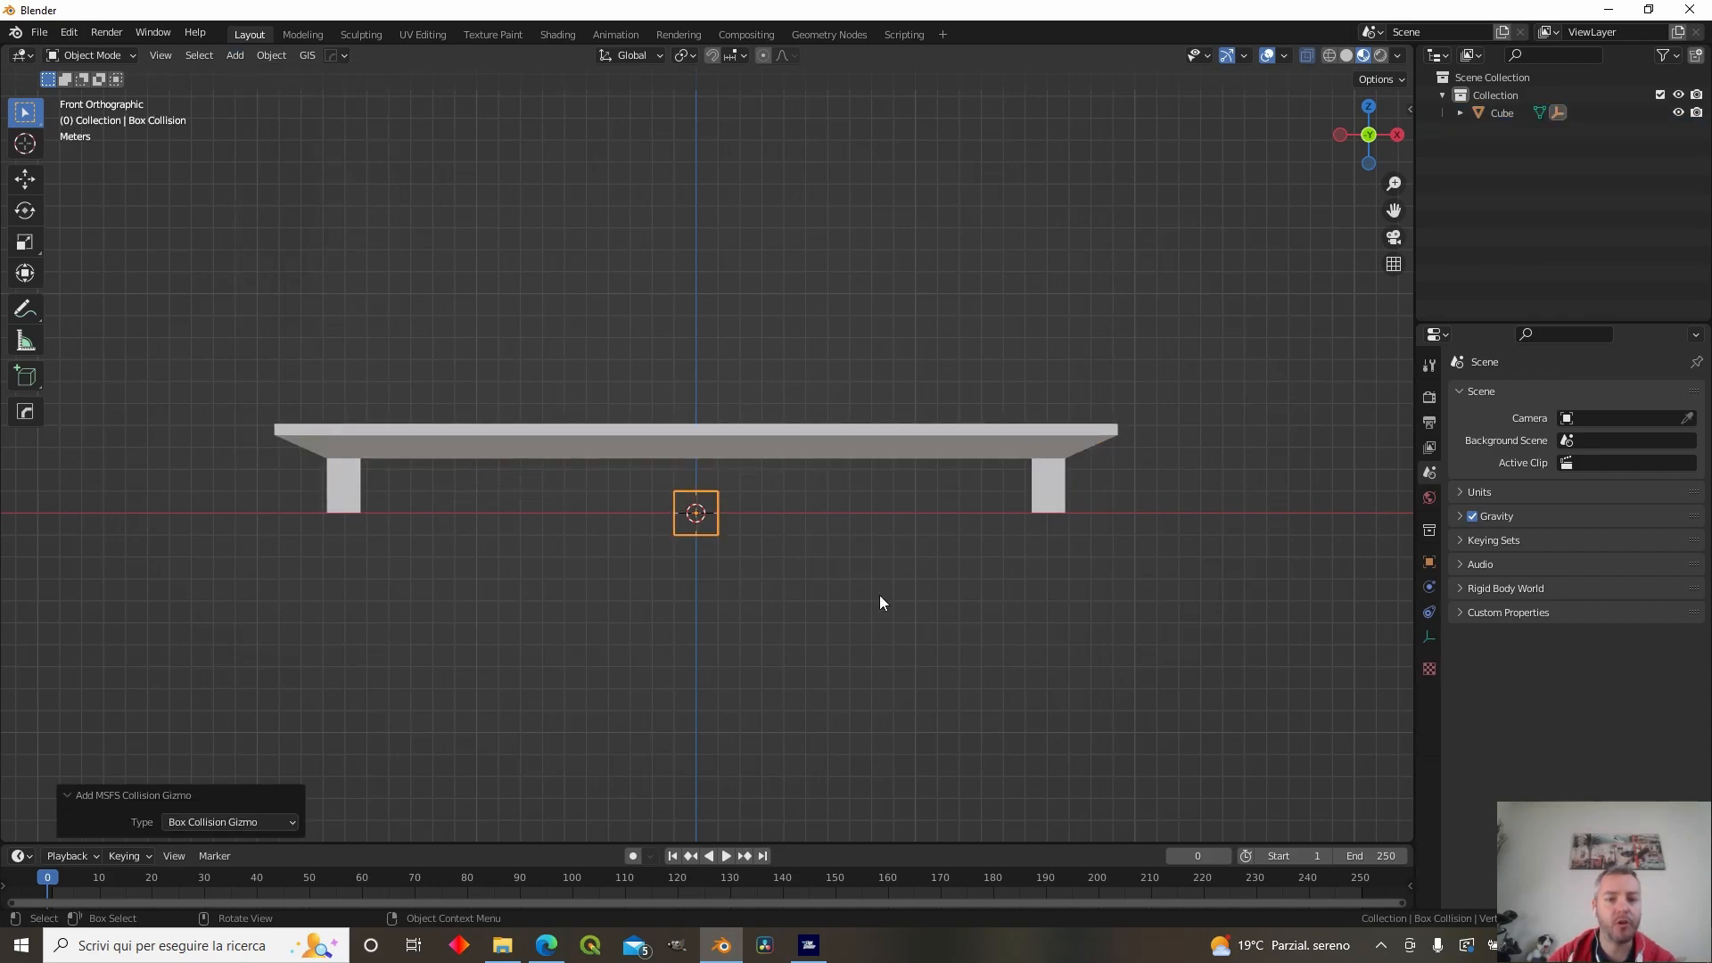
- Scale the collision box about 18.5 along X and about 19 along Y to nearly cover the deck, checking in top wireframe view
key(s)
key(x)
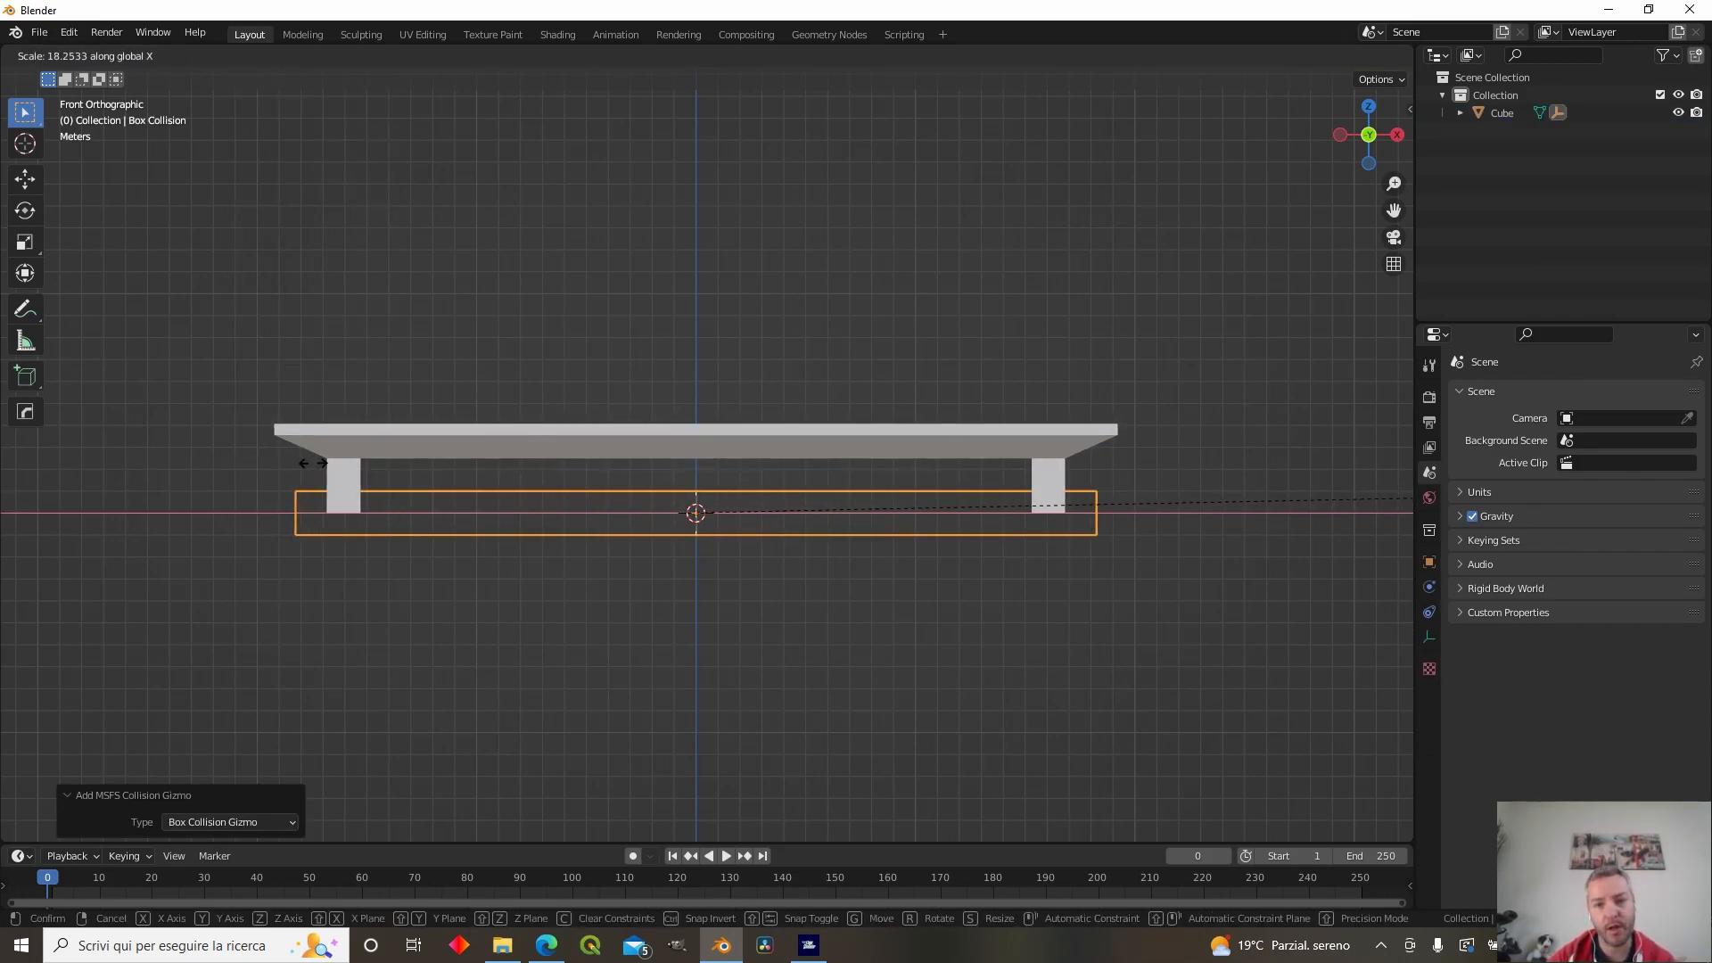
click(345, 470)
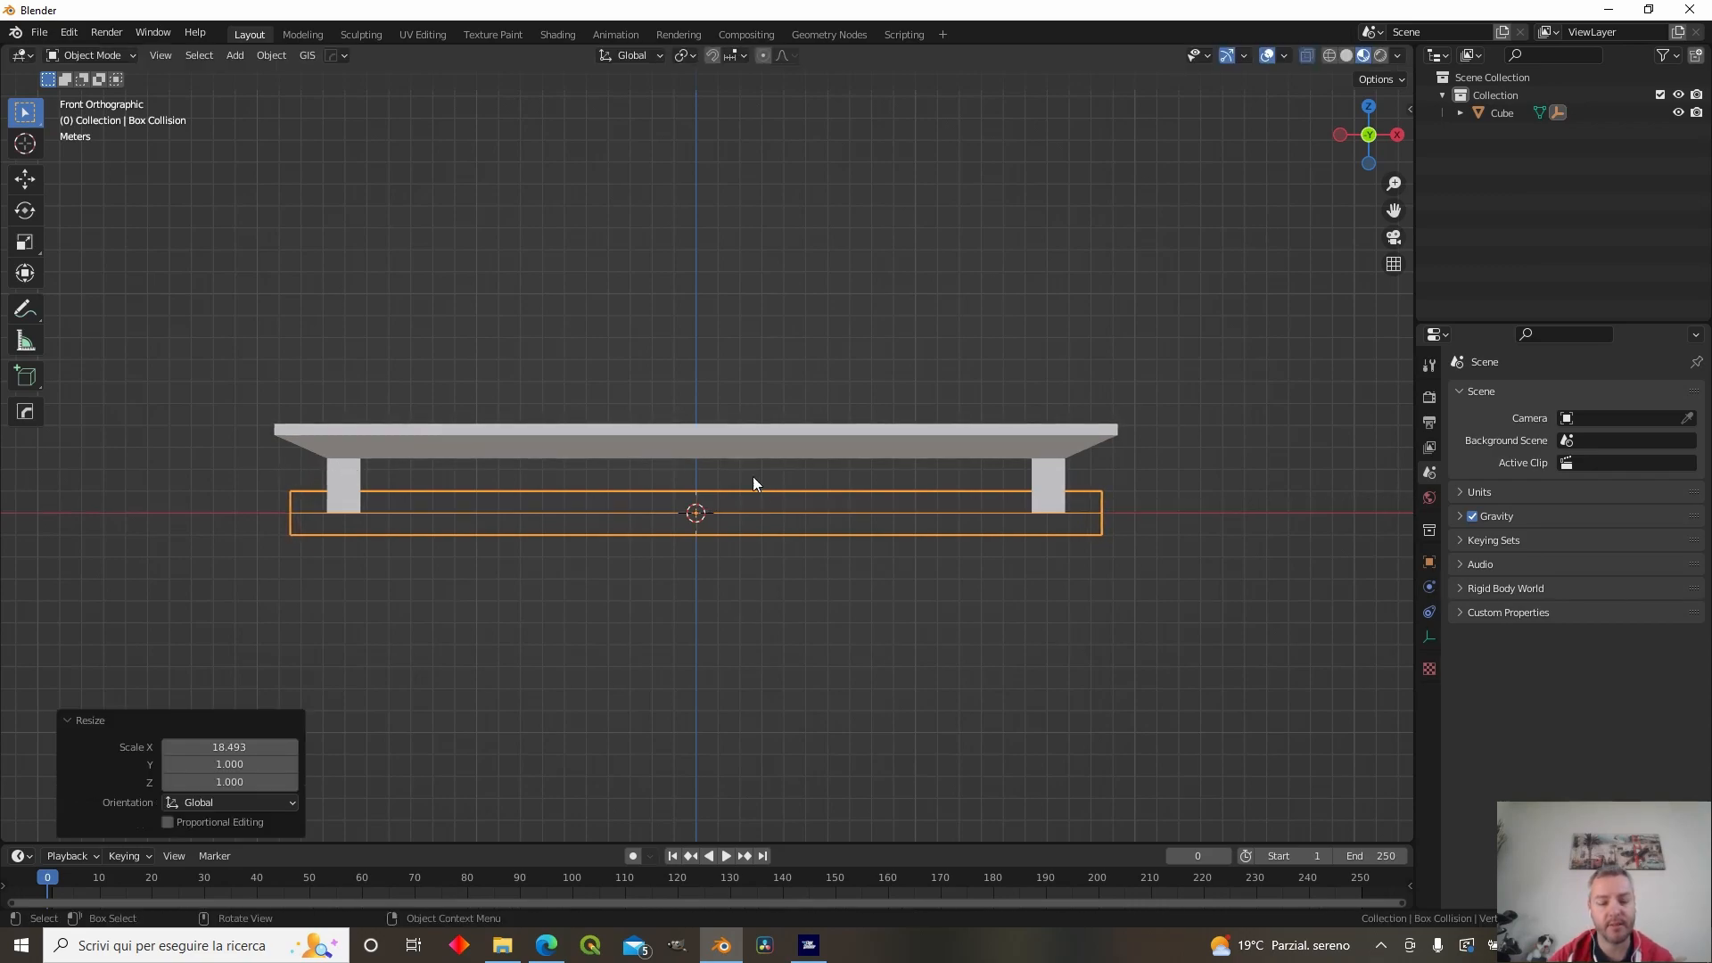
alt+middle_drag(756, 480, 726, 553)
scroll(903, 565, down, 3)
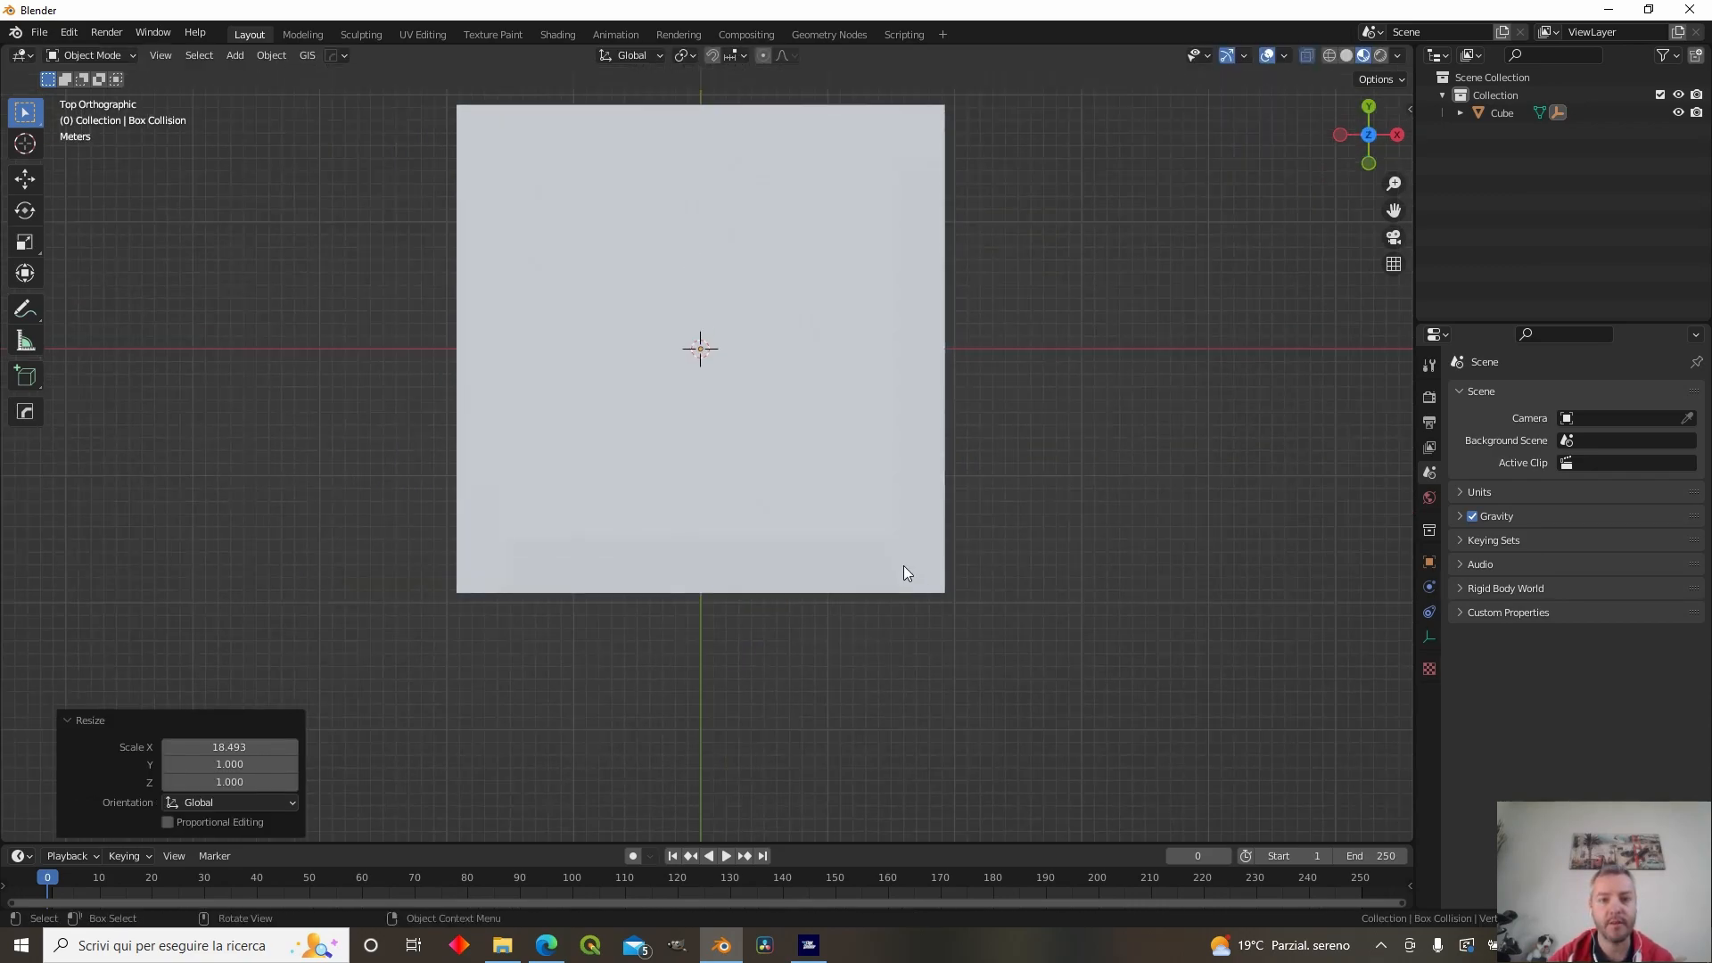
click(1328, 55)
key(s)
key(y)
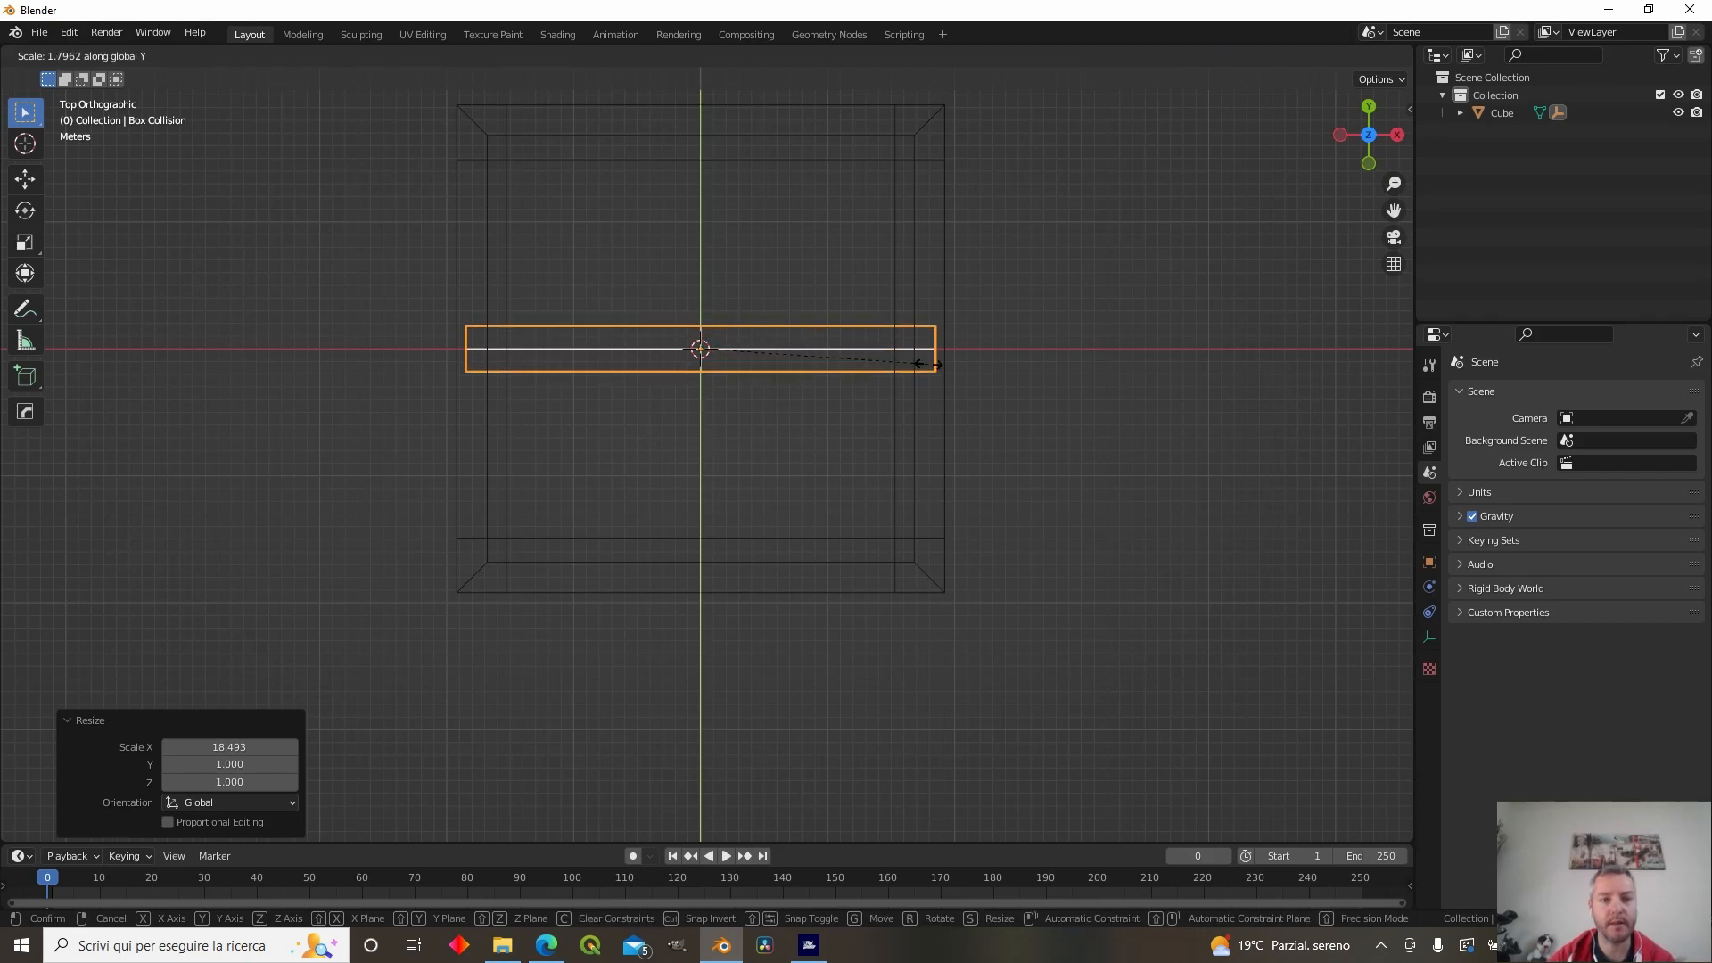
click(286, 279)
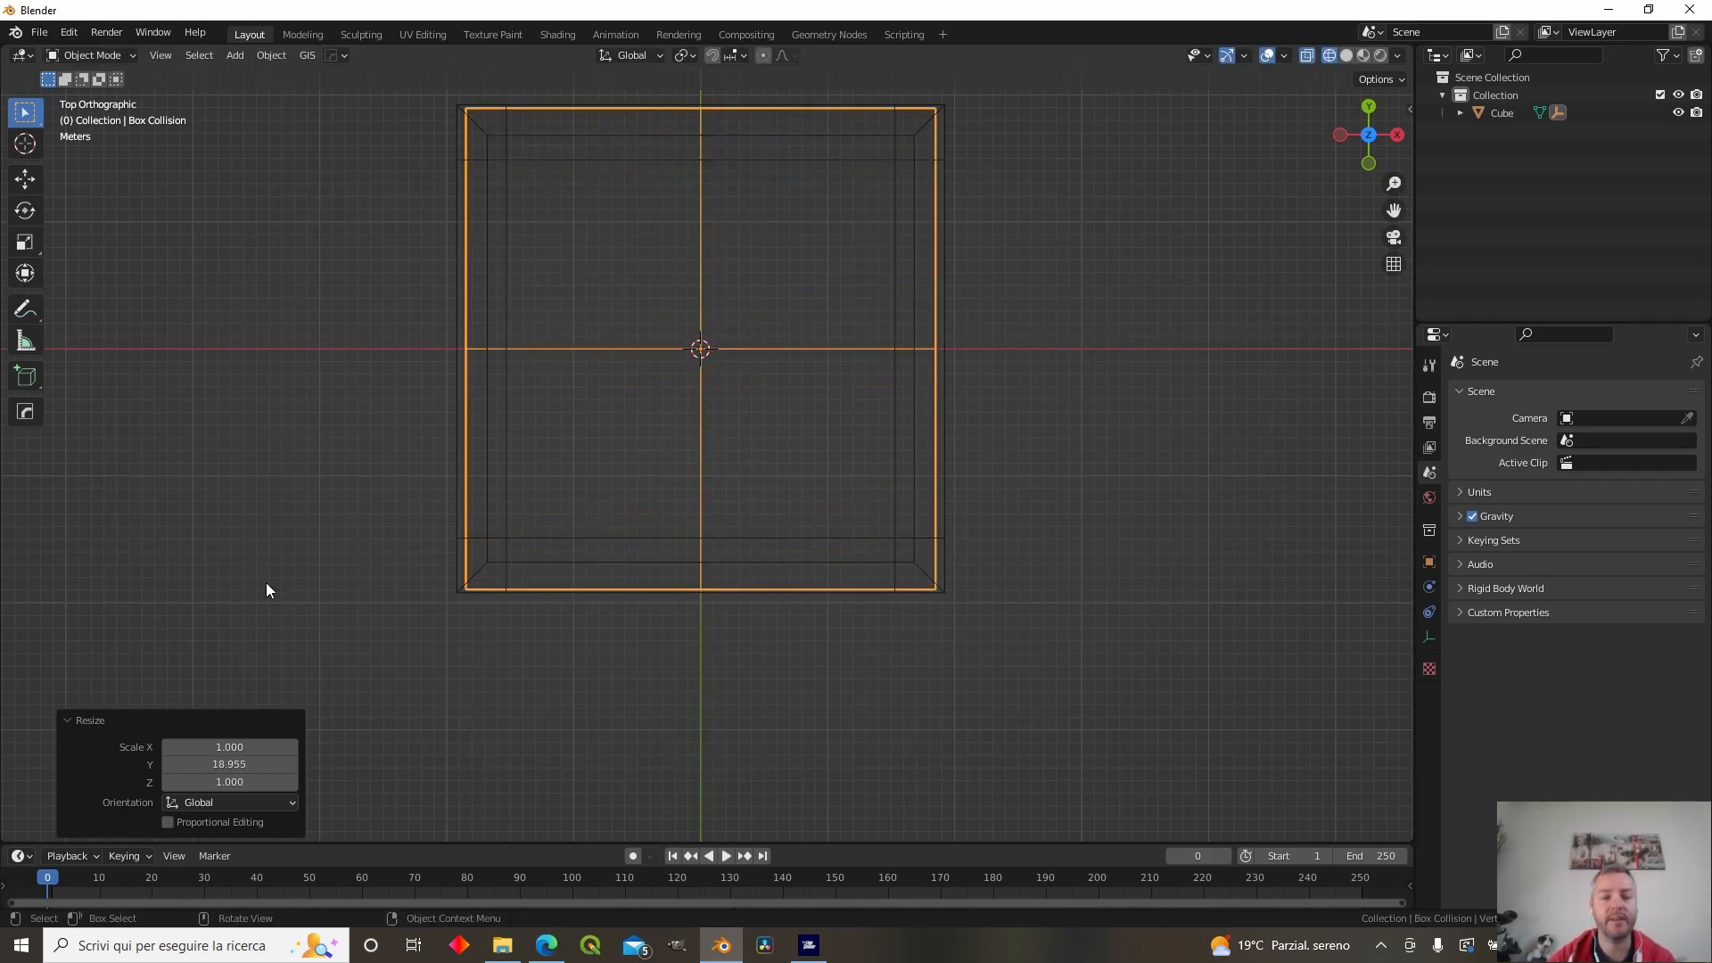
- Move the collision box up about 2.09 m along Z in the front view
middle_drag(671, 578, 1028, 493)
key(KP_1)
key(g)
key(z)
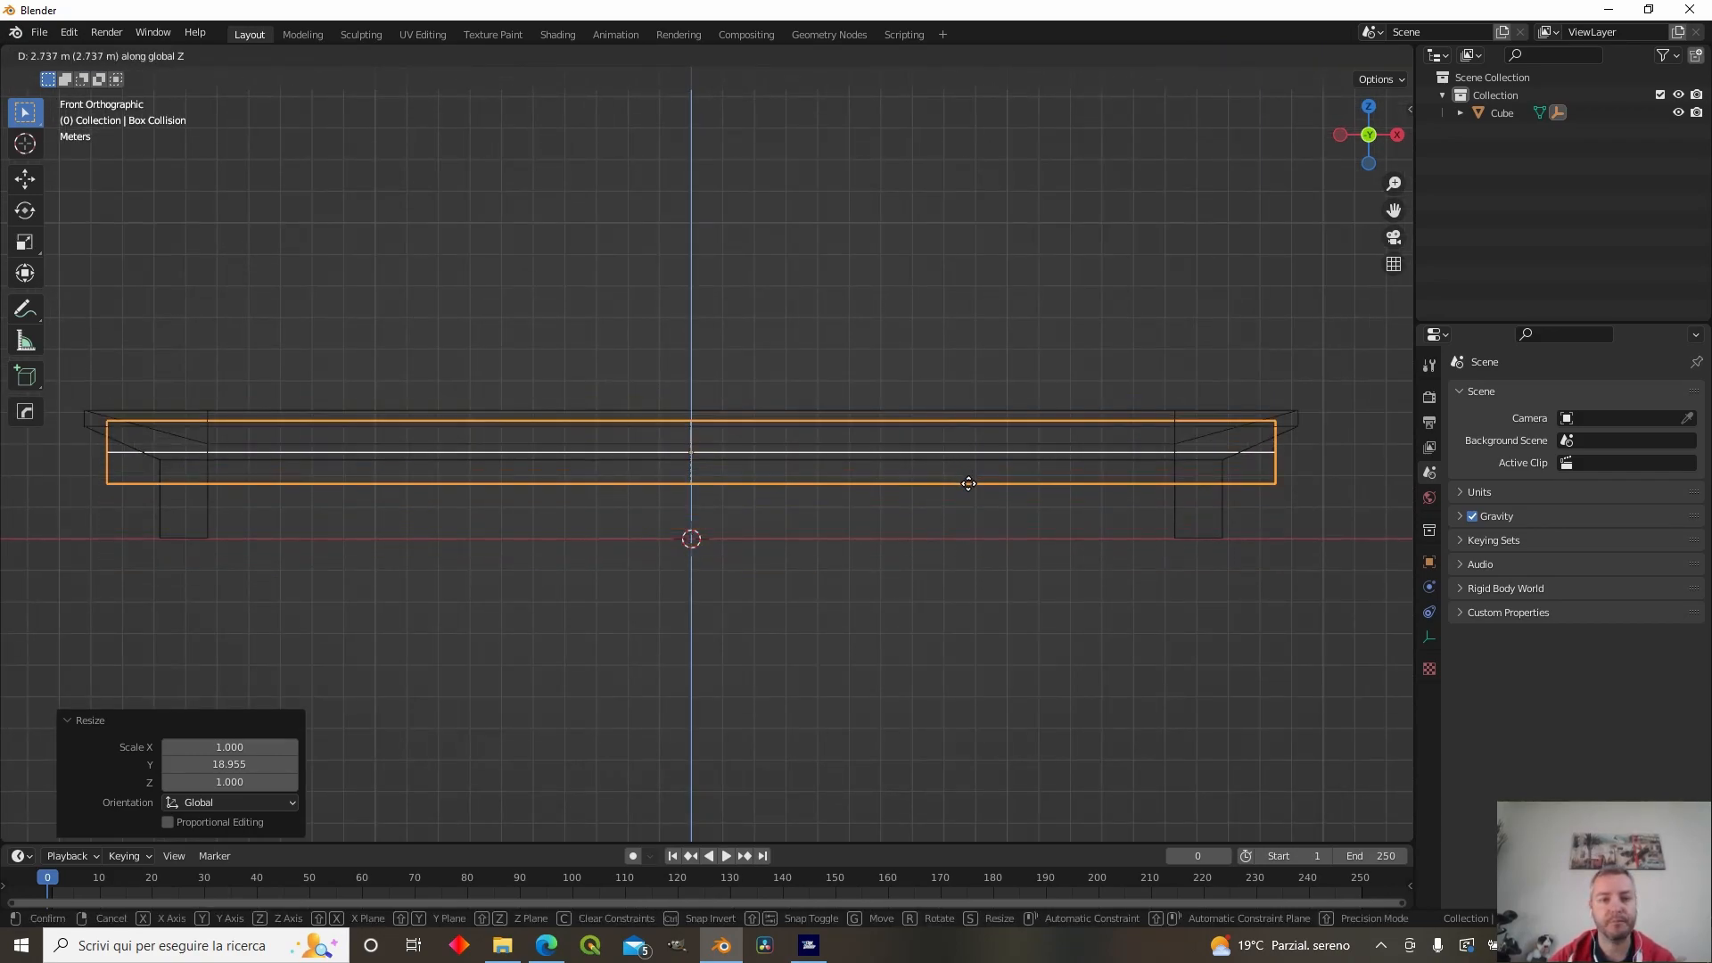
click(968, 503)
- Flatten the collision box along Z into a thin slab
key(s)
key(x)
key(Escape)
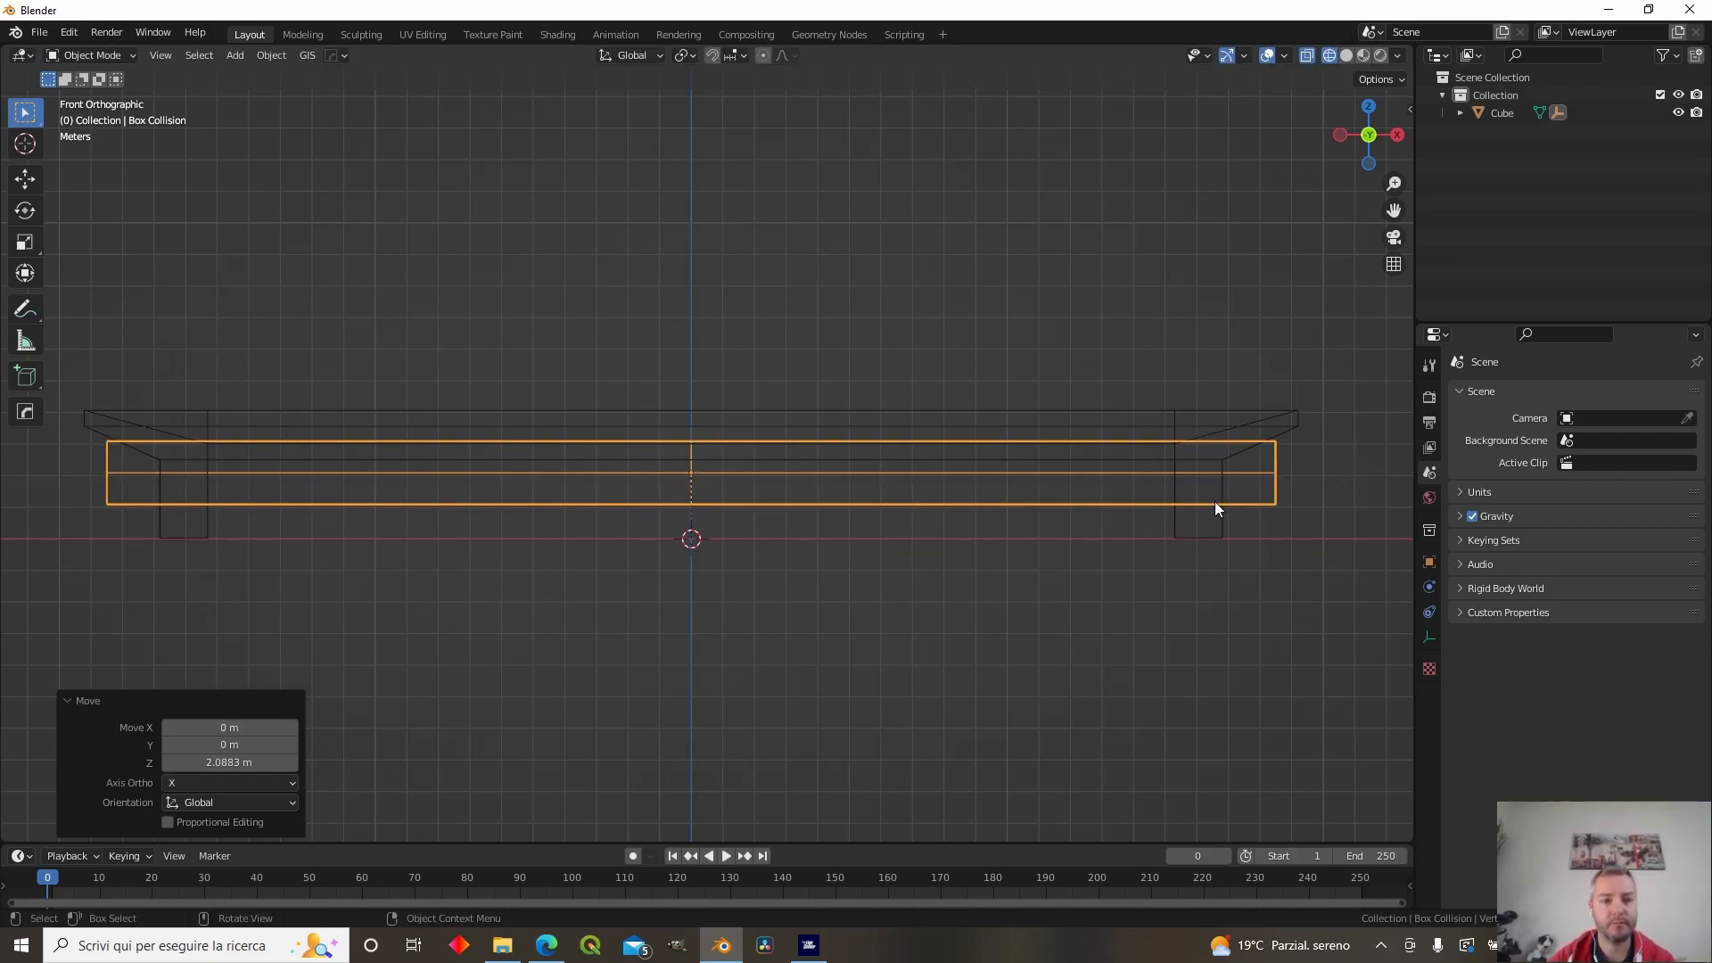
key(s)
key(z)
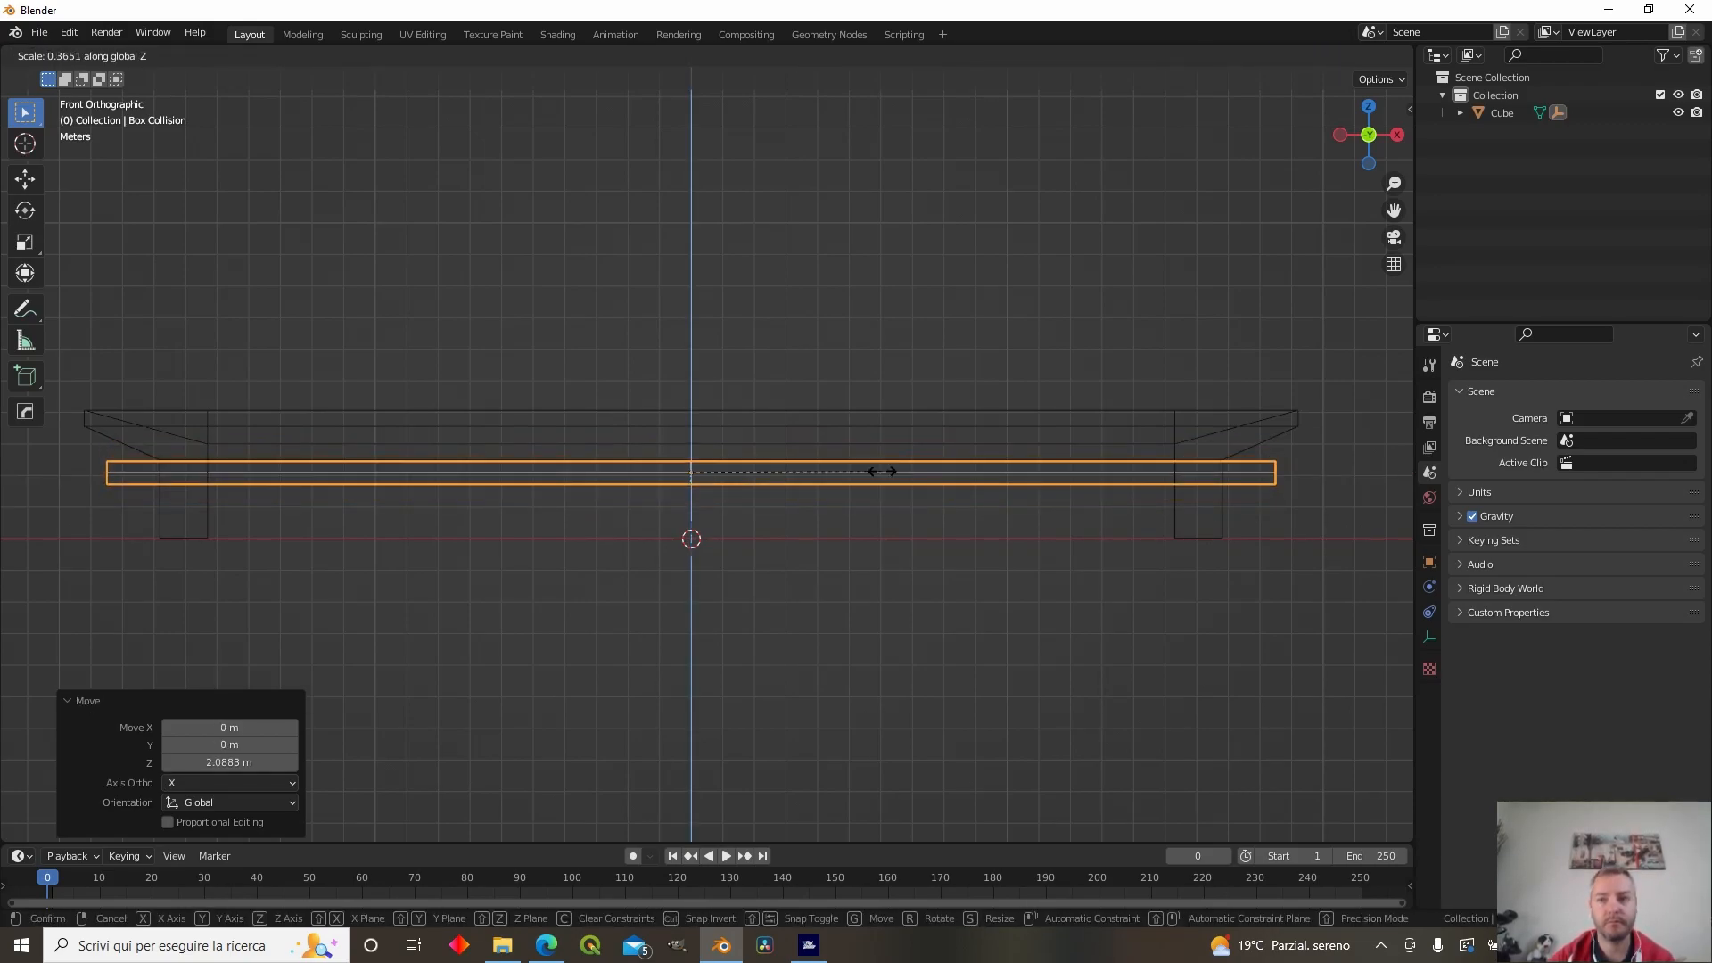
click(858, 472)
- Raise the thin collision box along Z into the underside of the helipad deck
key(h)
key(alt+h)
key(g)
key(z)
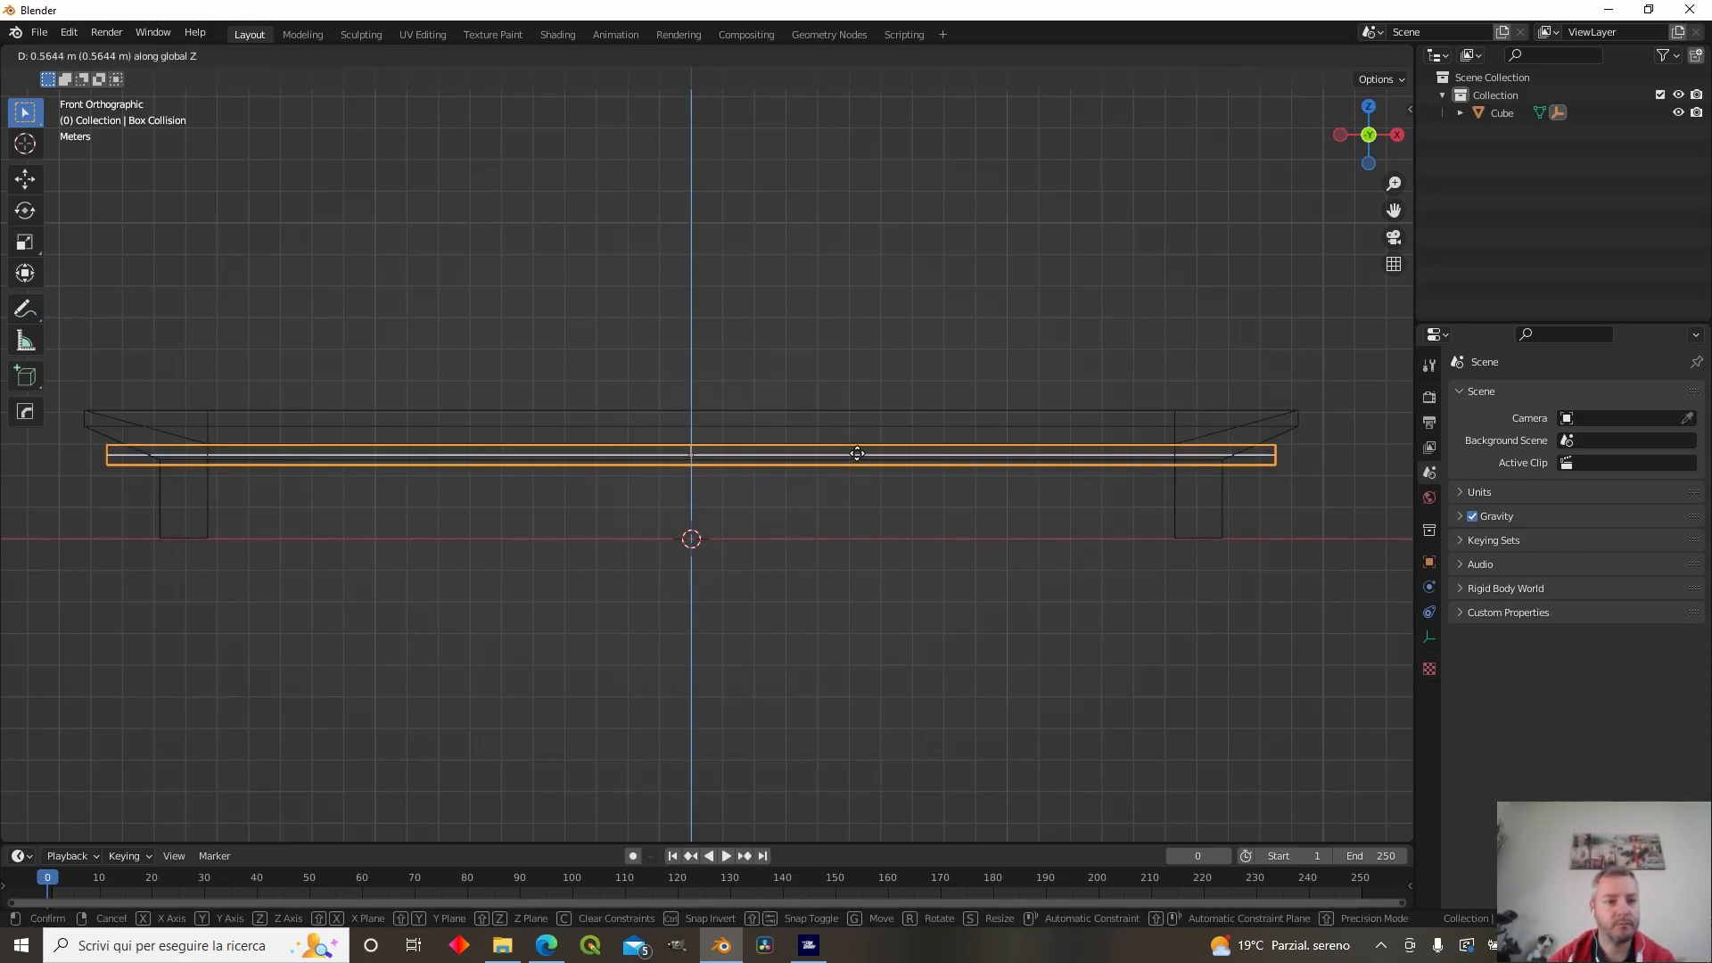
click(859, 450)
middle_drag(858, 450, 741, 440)
key(g)
key(z)
click(860, 449)
- Return to shaded display and raise the collision box about 0.21 m more along Z, checking its fit around the deck
click(1362, 56)
middle_drag(1008, 333, 958, 330)
key(g)
key(z)
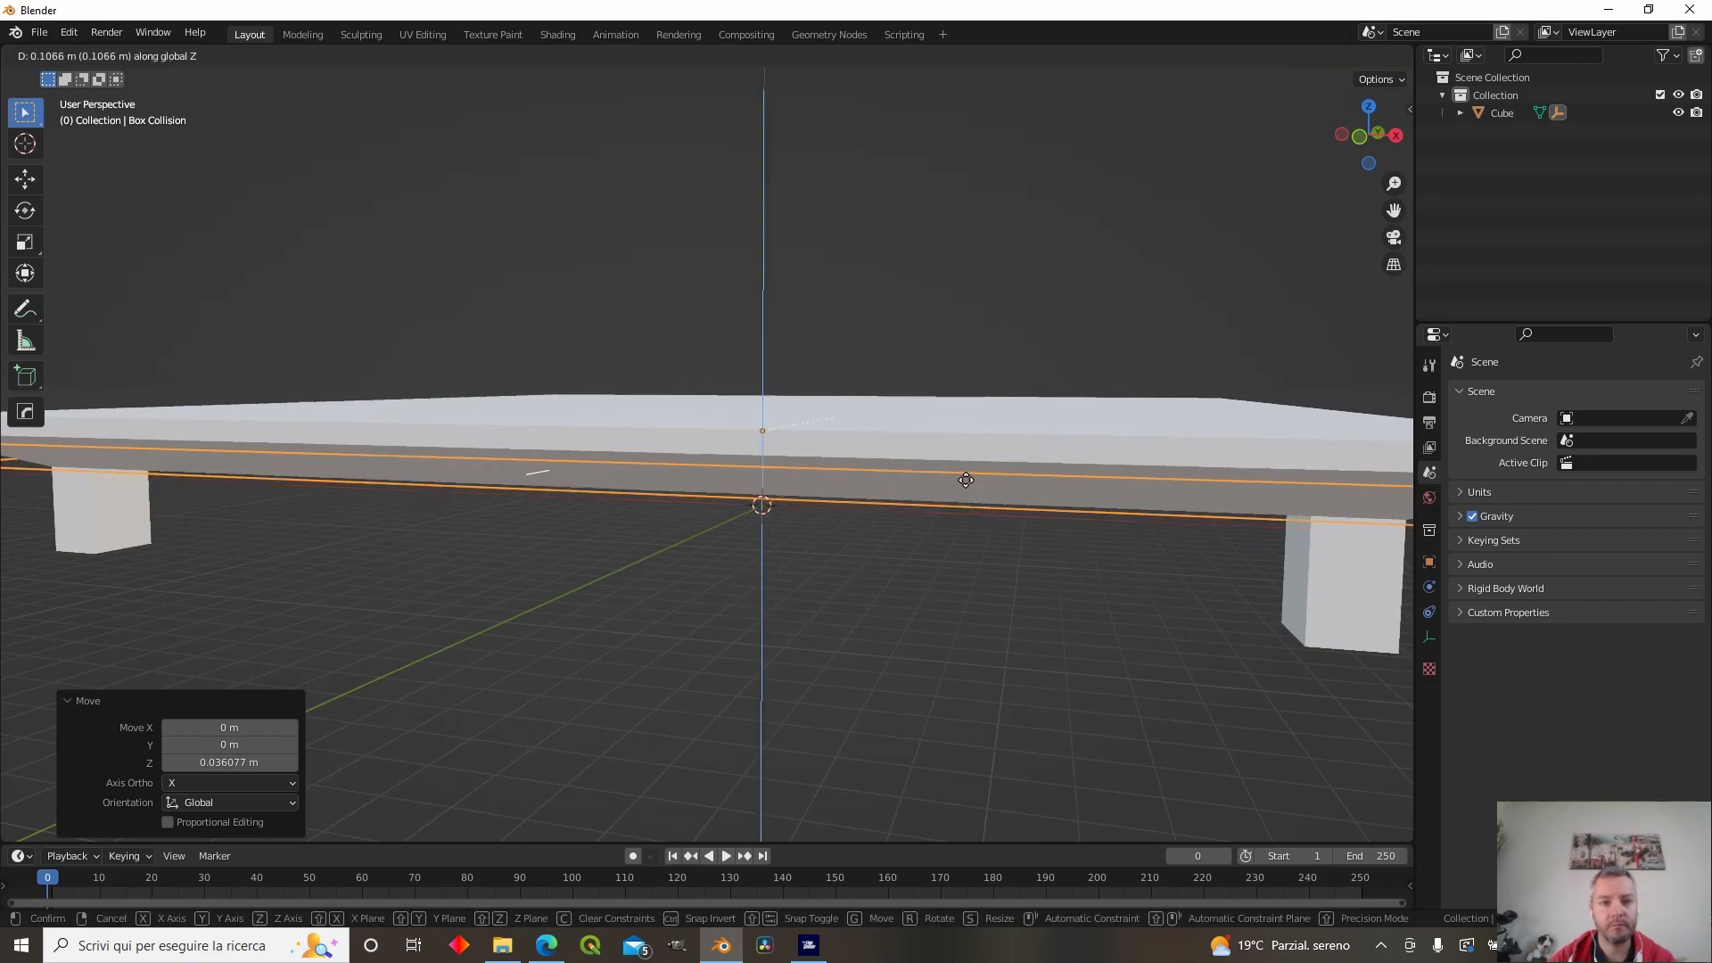
click(964, 476)
middle_drag(835, 490, 581, 517)
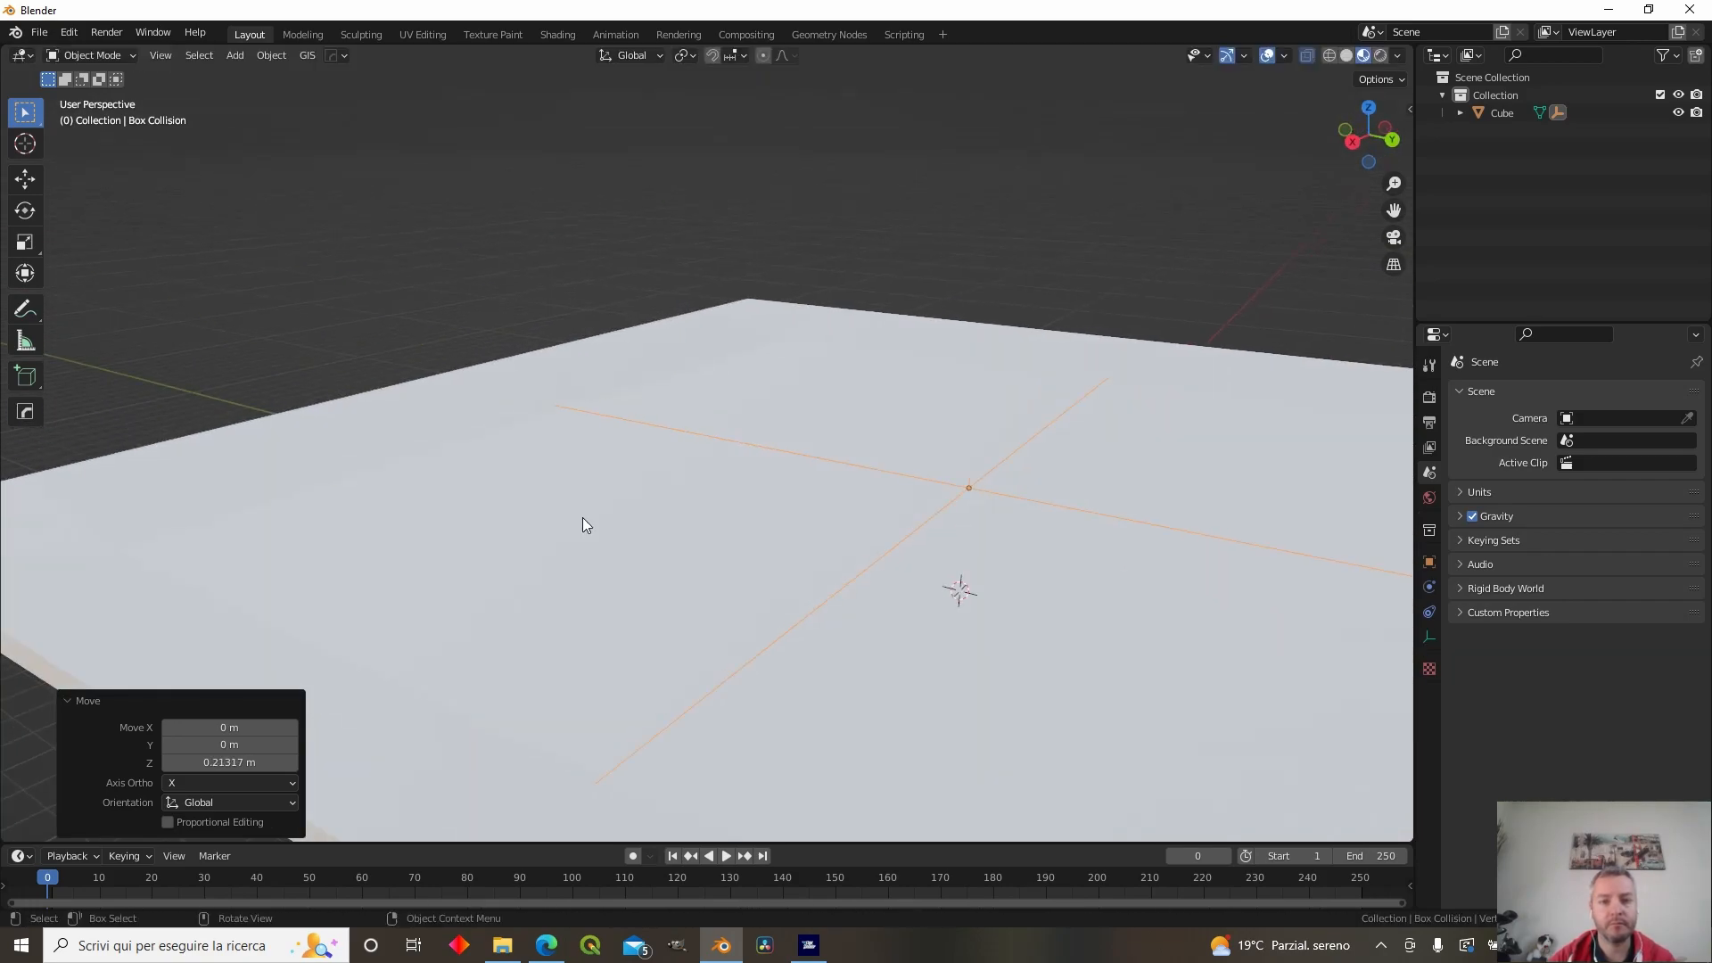
scroll(581, 517, down, 5)
middle_drag(488, 446, 526, 483)
click(751, 458)
middle_drag(751, 458, 813, 414)
- Expand the Cube hierarchy and check that Box Collision is parented under the mesh and positioned beneath the deck
click(1460, 113)
click(1515, 150)
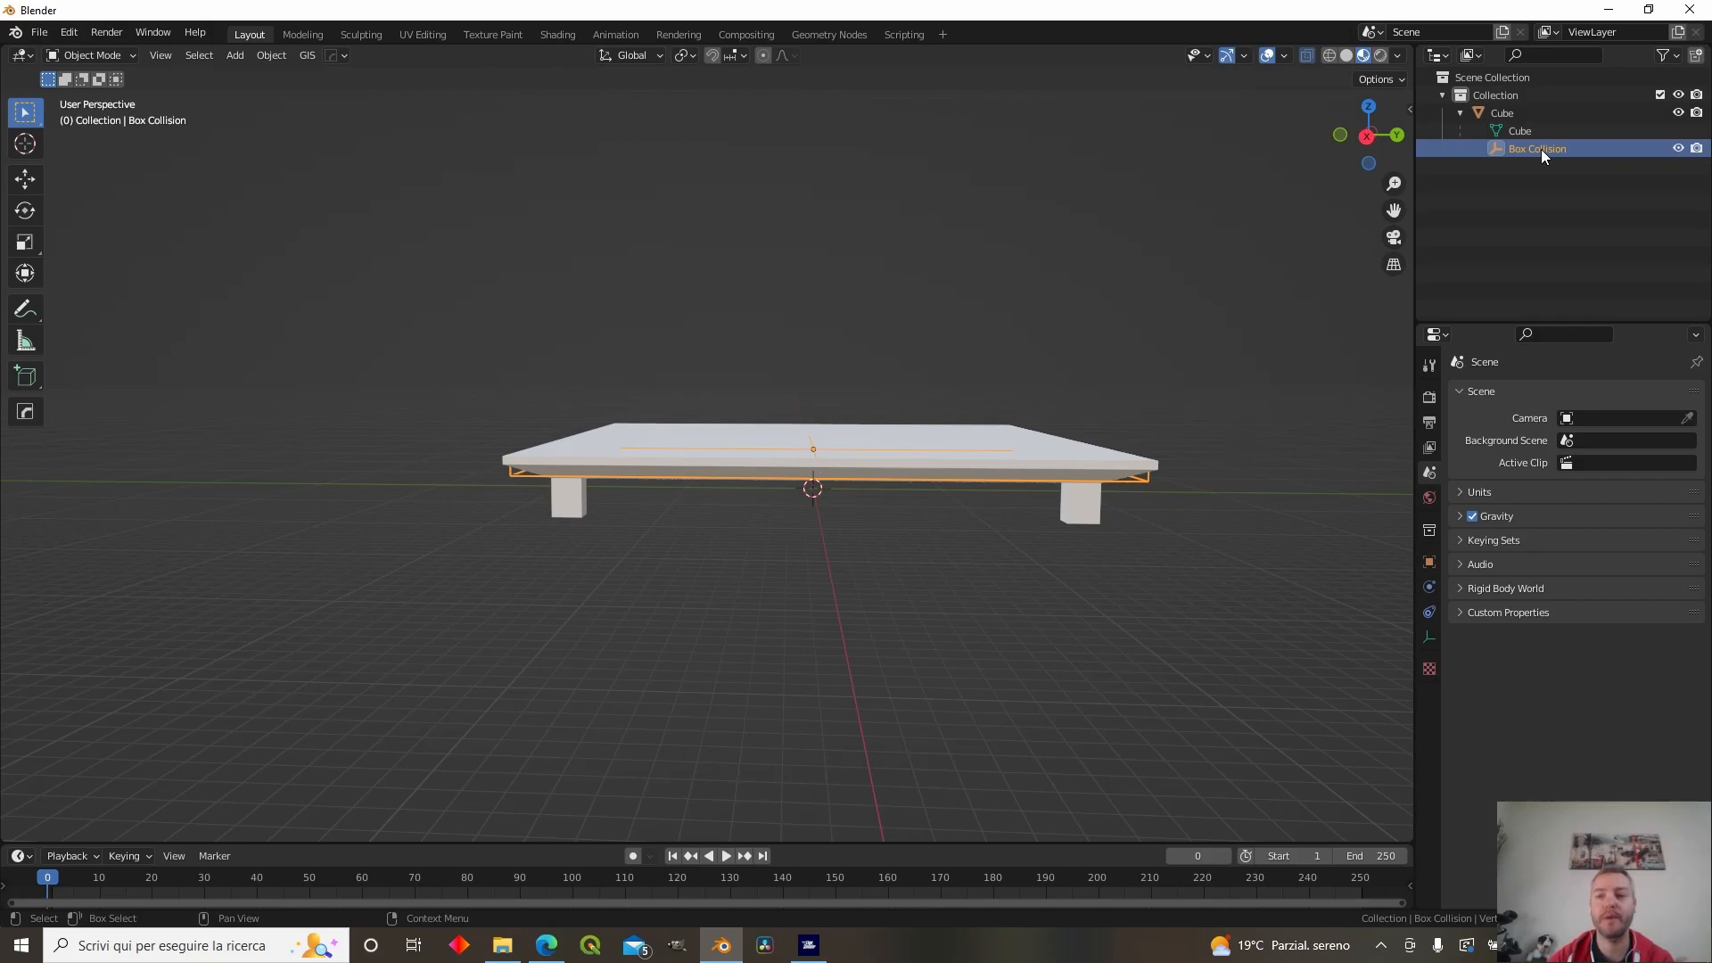
click(1511, 116)
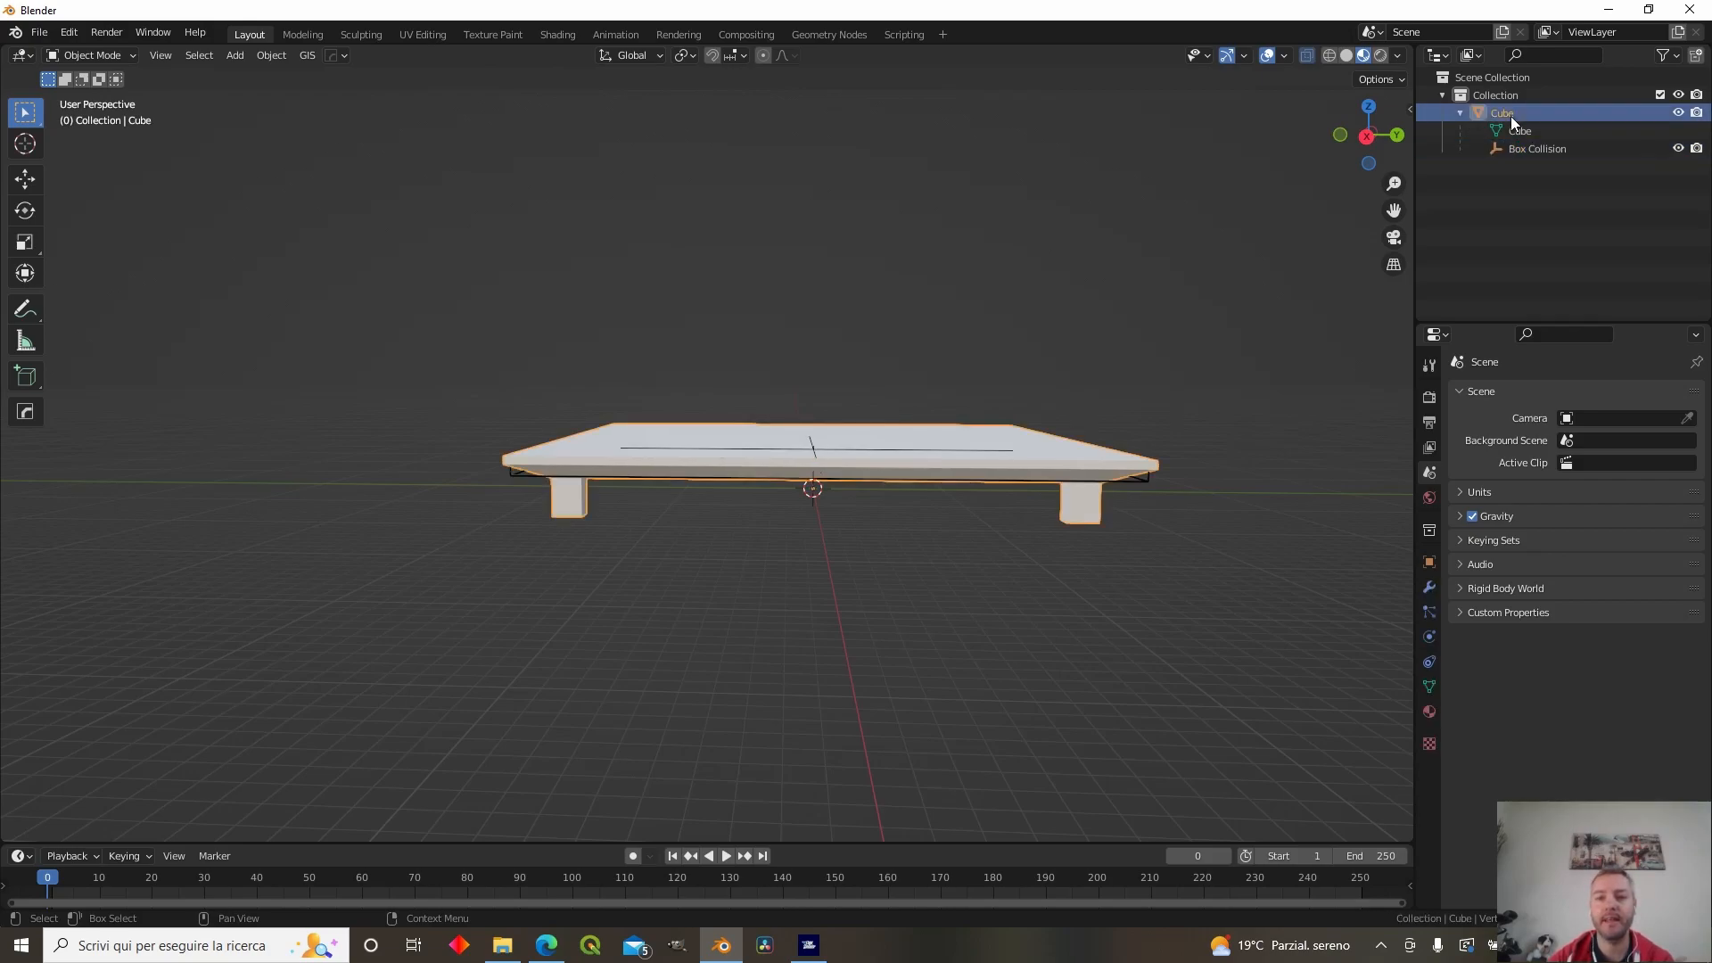
click(1523, 143)
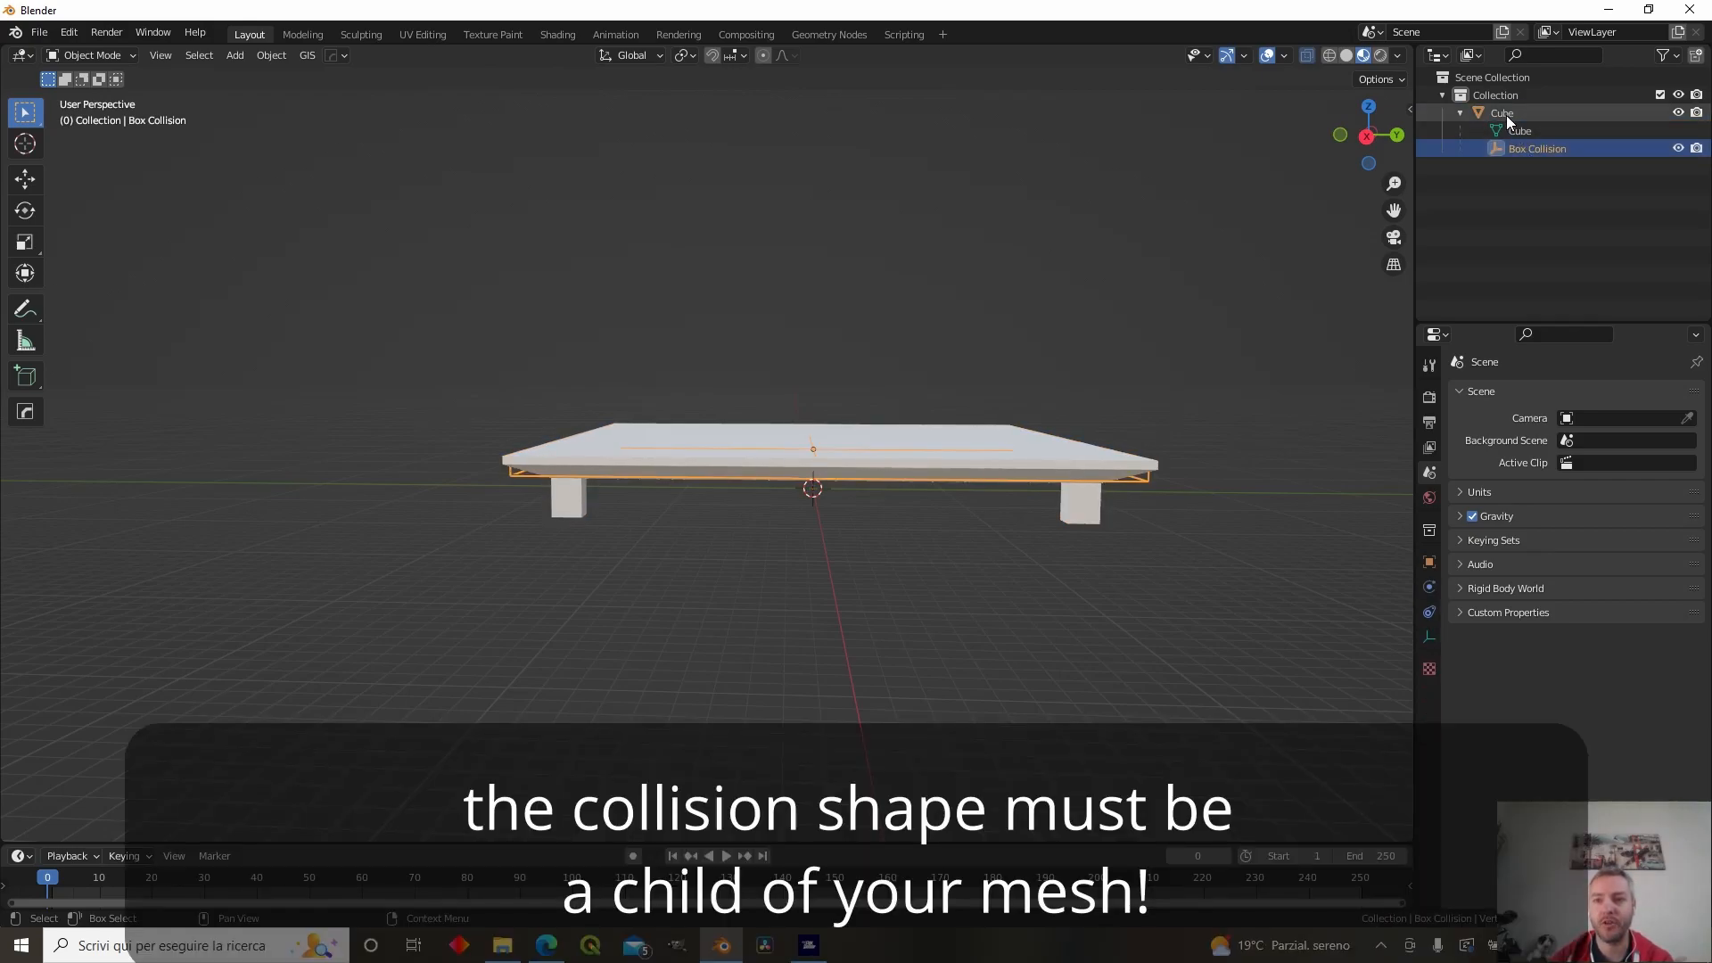
click(1507, 115)
click(1514, 144)
middle_drag(1195, 419, 923, 562)
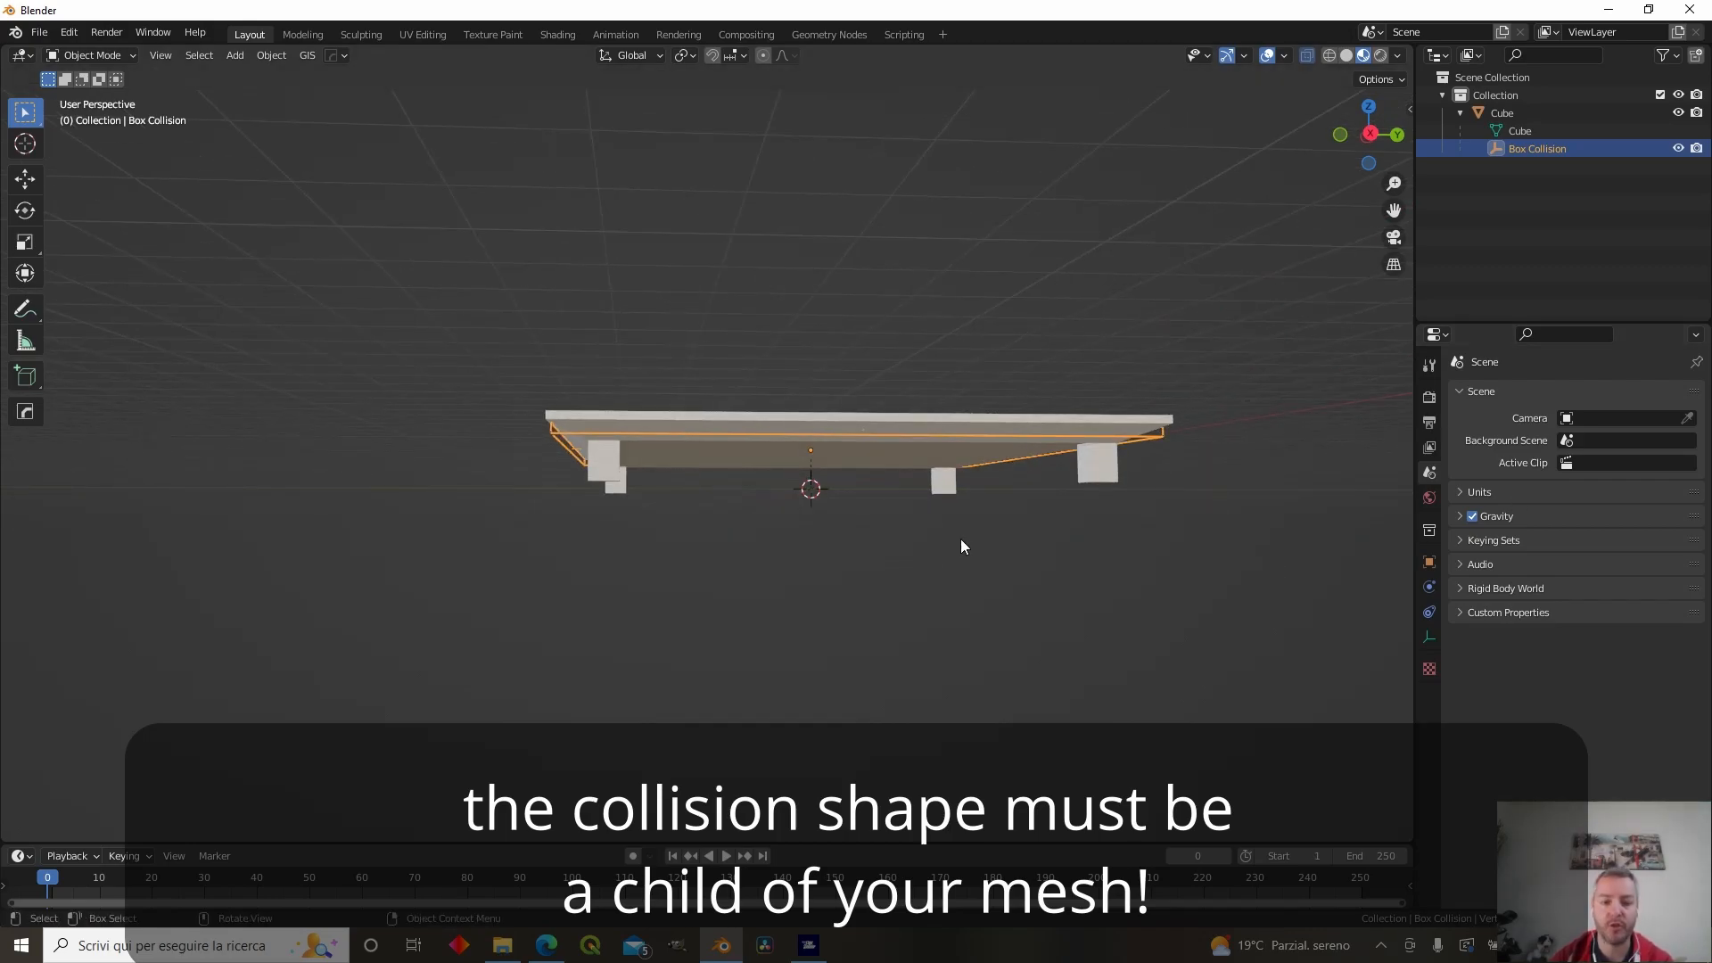
middle_drag(963, 537, 972, 581)
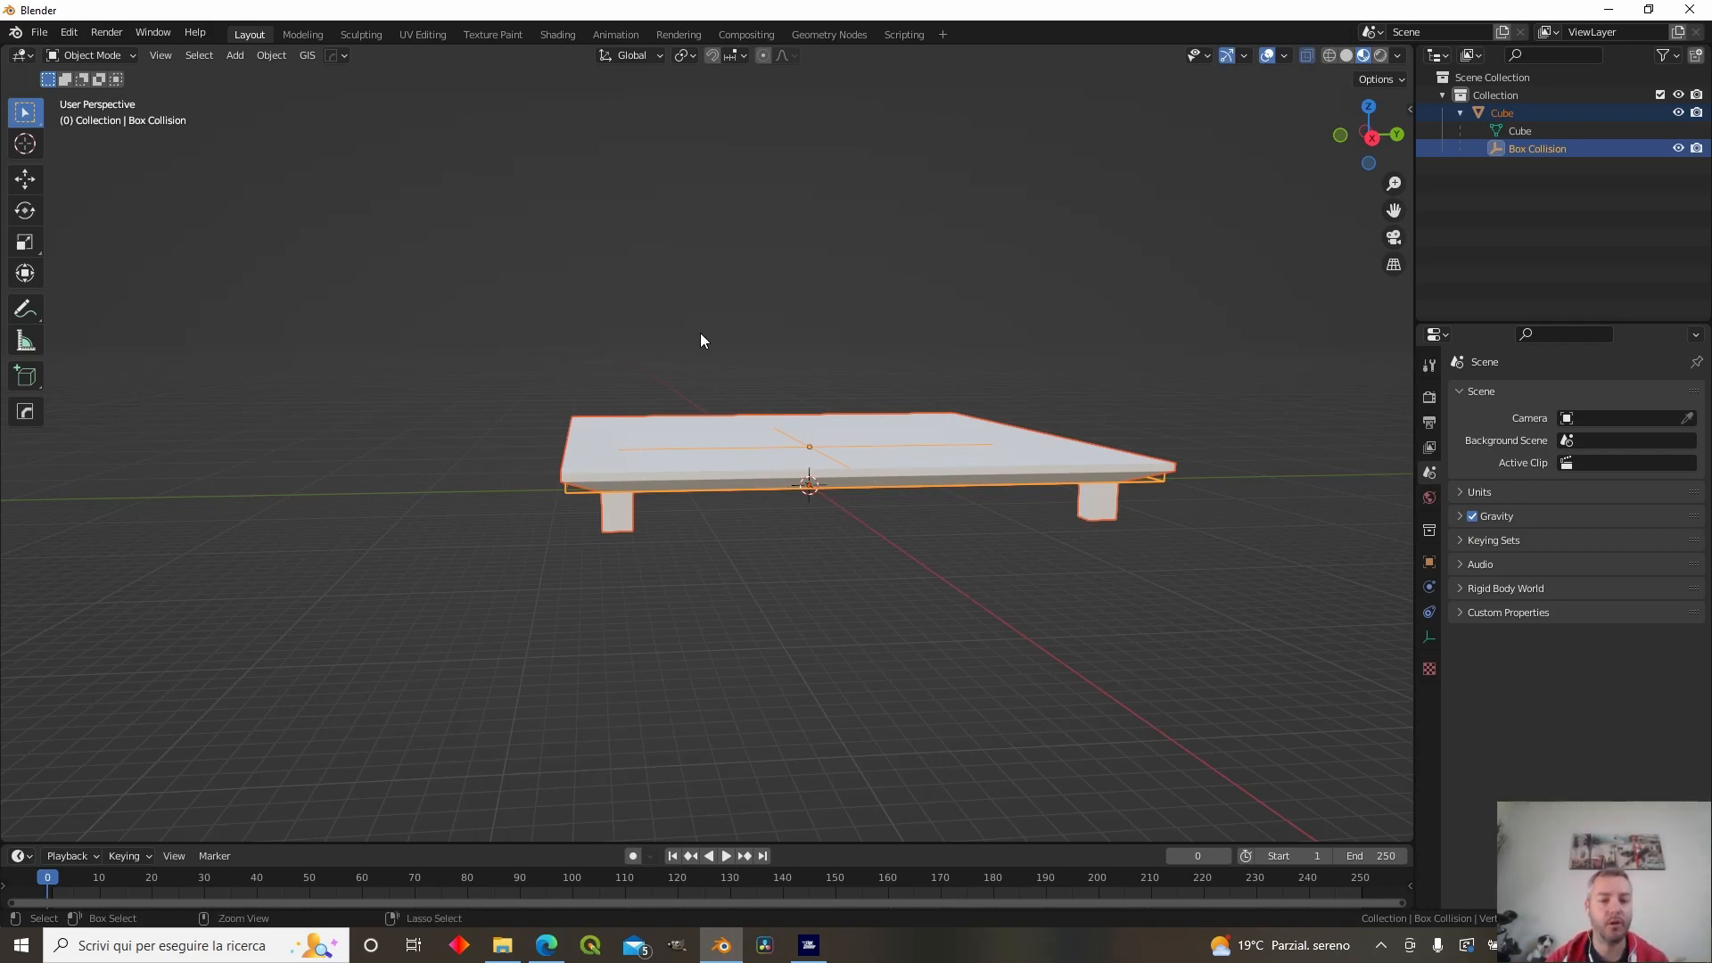
- Try to apply all transforms to the helipad mesh and its collision box together, and undo the operation
key(ctrl+a)
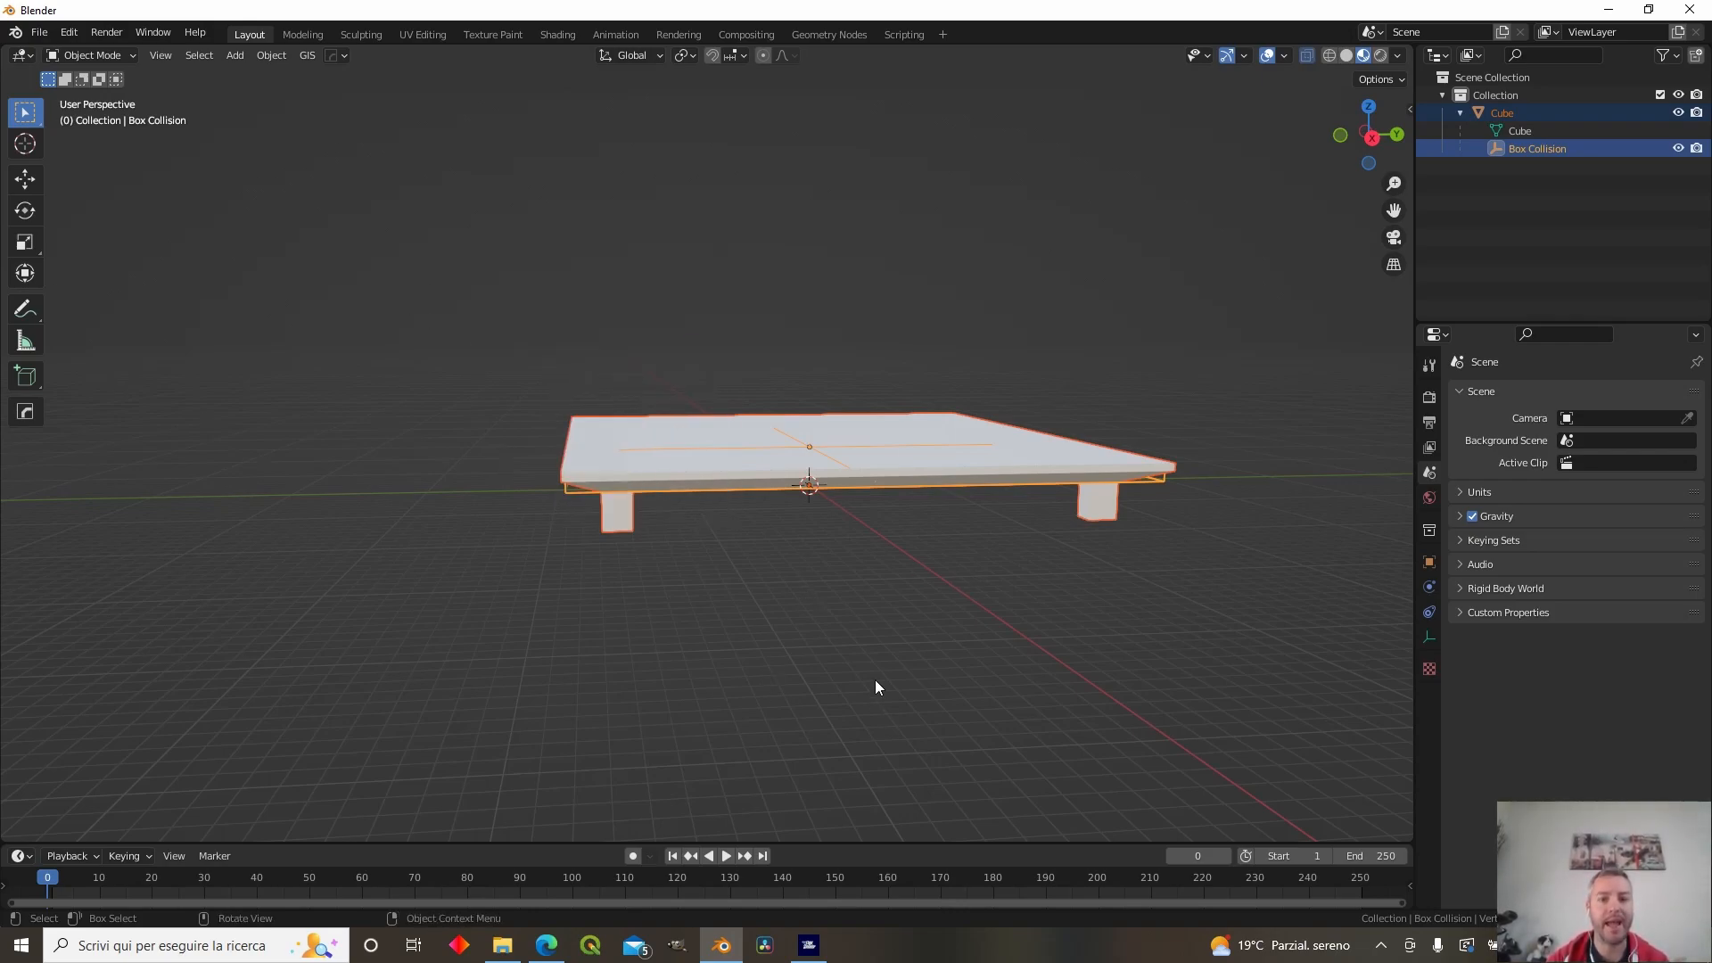
key(ctrl+a)
click(875, 684)
middle_drag(875, 687, 901, 533)
click(863, 517)
click(813, 493)
scroll(816, 498, up, 3)
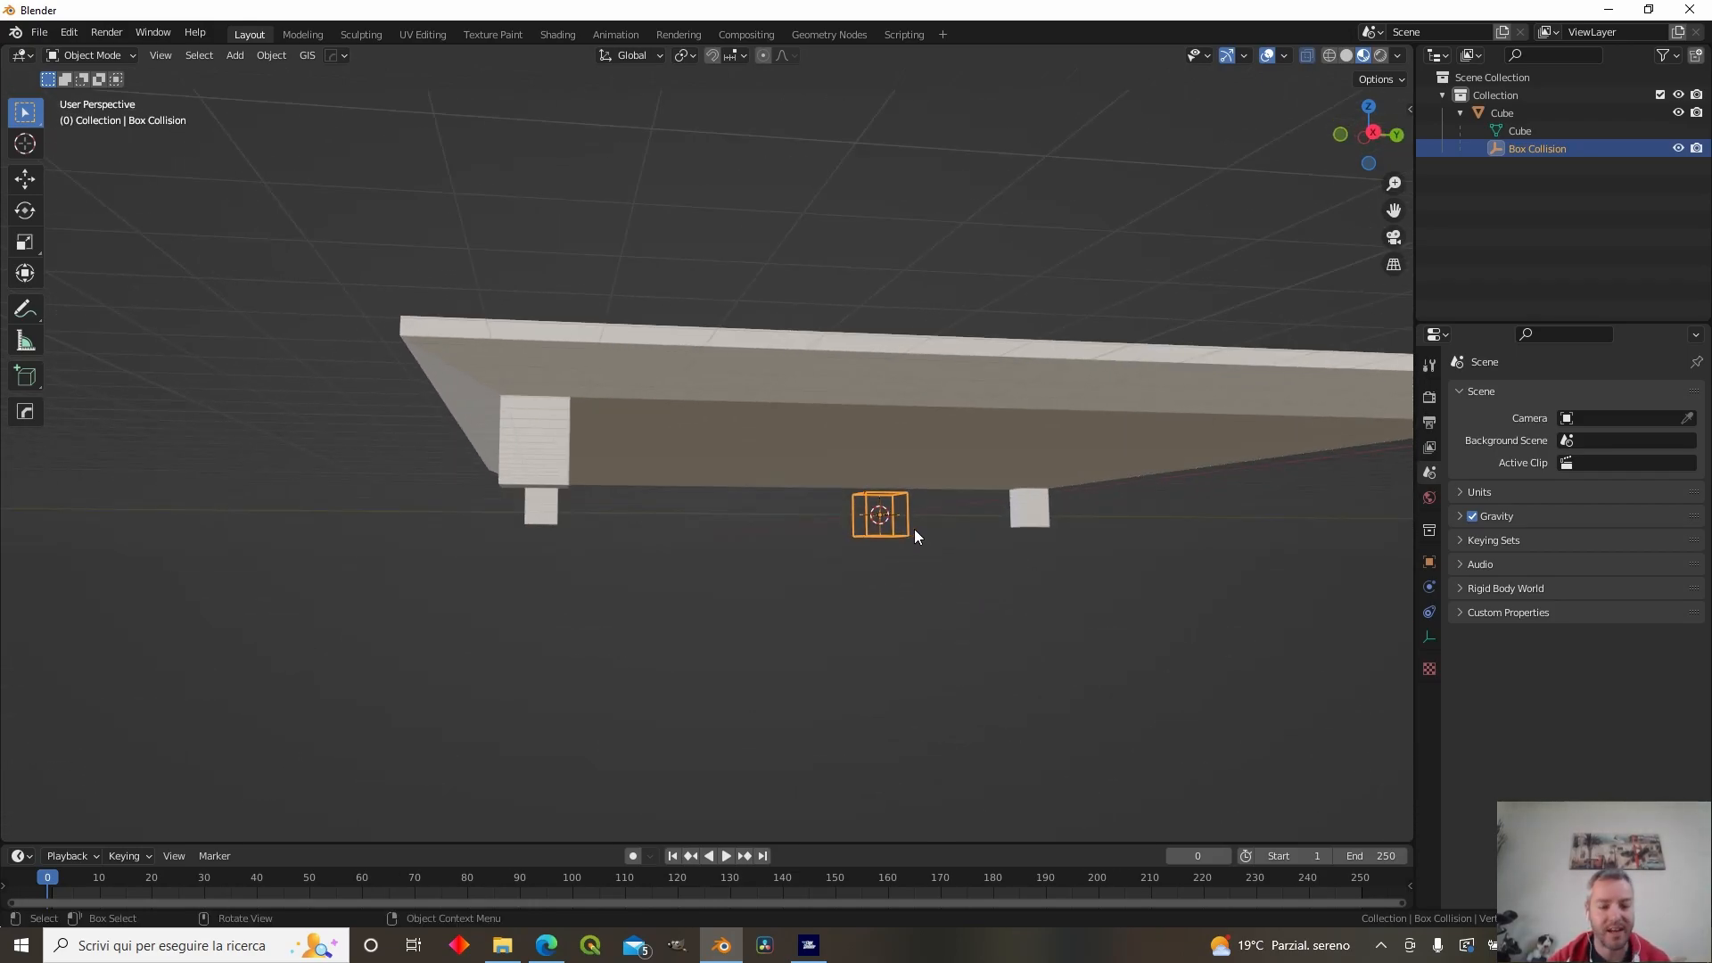
key(ctrl+z)
key(ctrl+z)
key(ctrl+z)
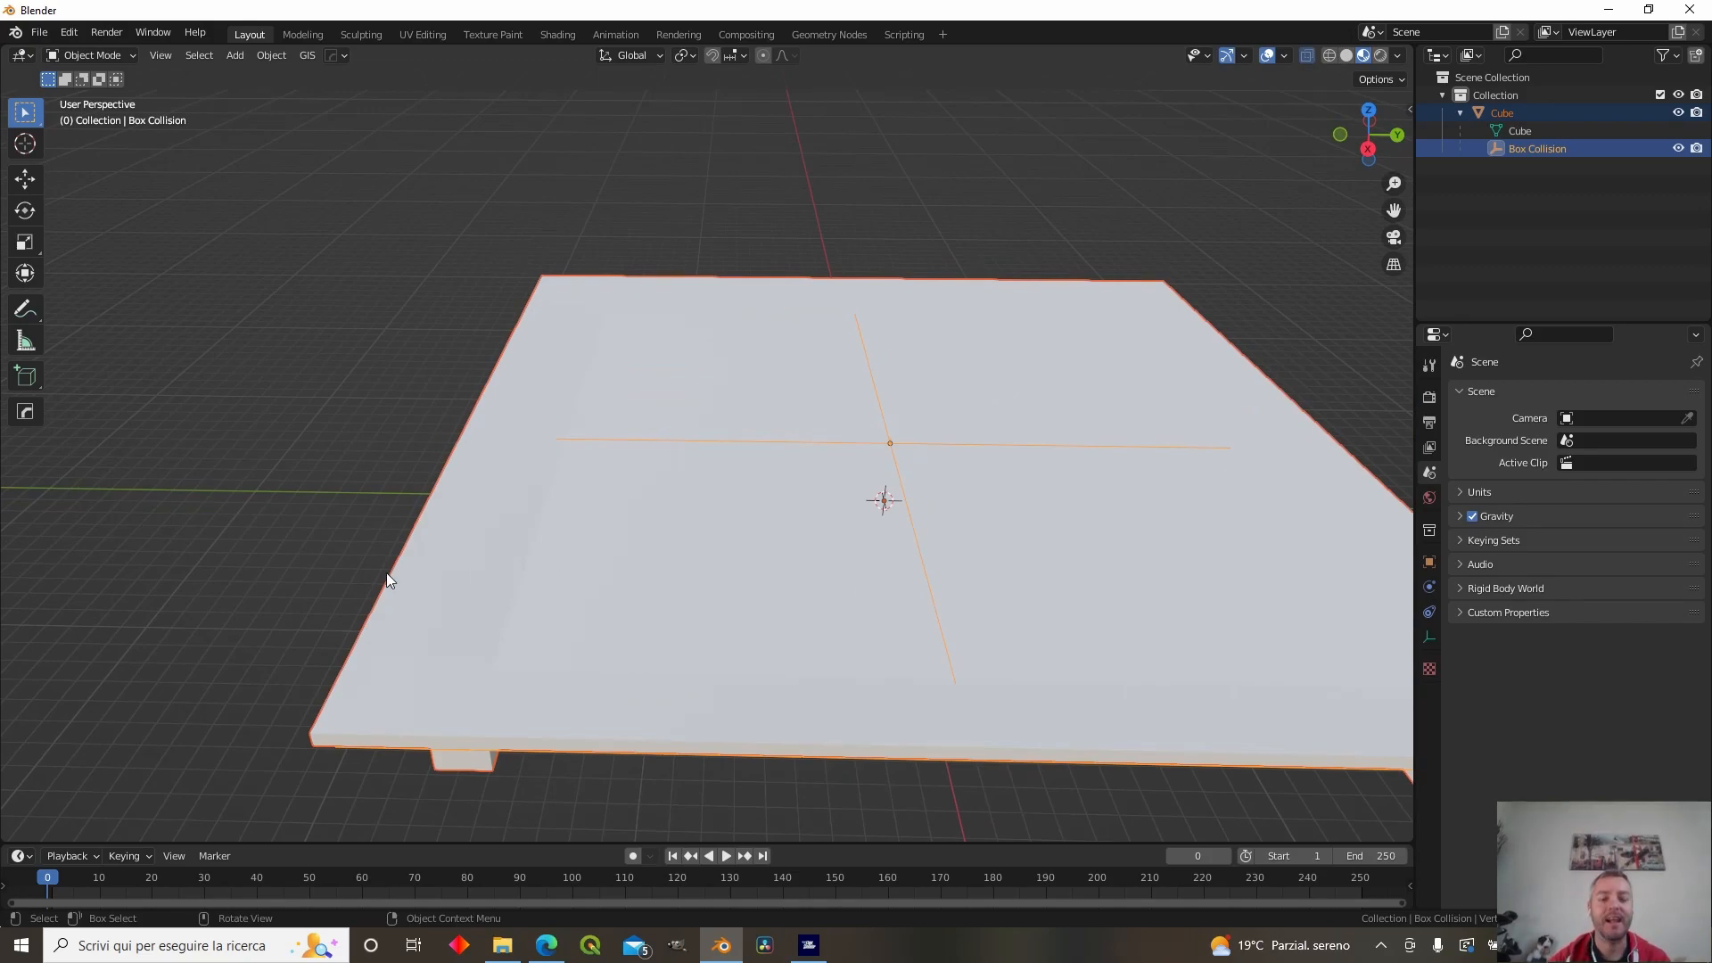
- Rename the collection containing the helipad mesh and collision box as bozen-helipad
scroll(387, 573, down, 4)
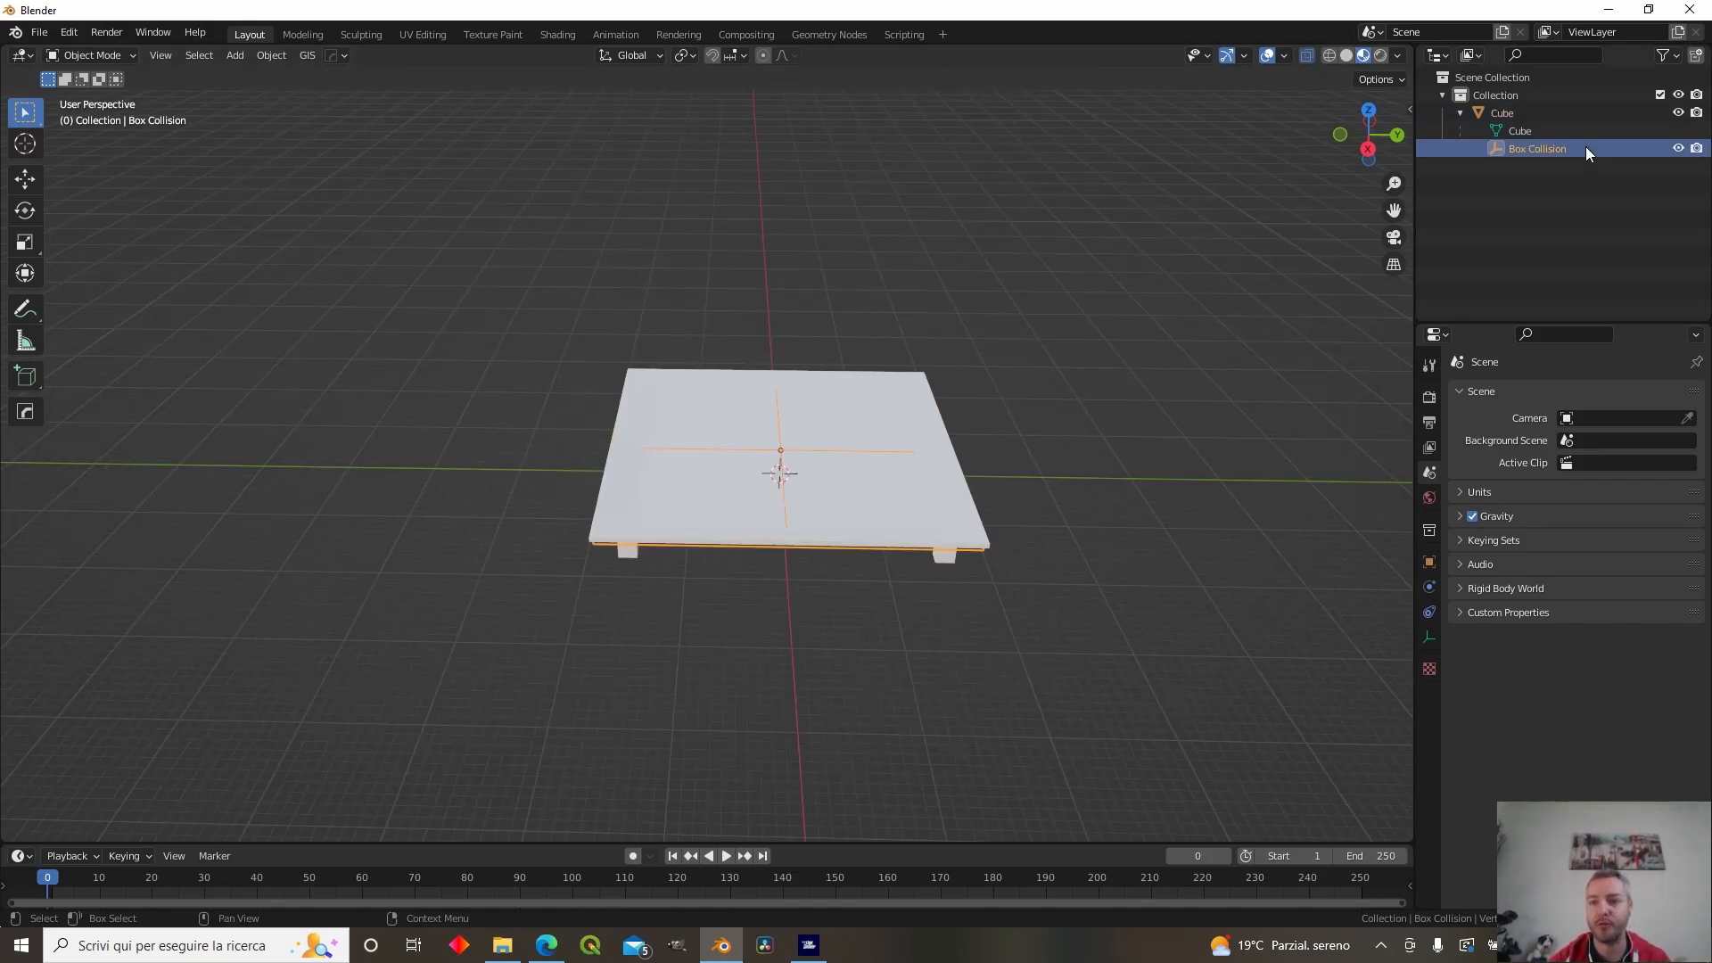
middle_drag(1090, 543, 1094, 501)
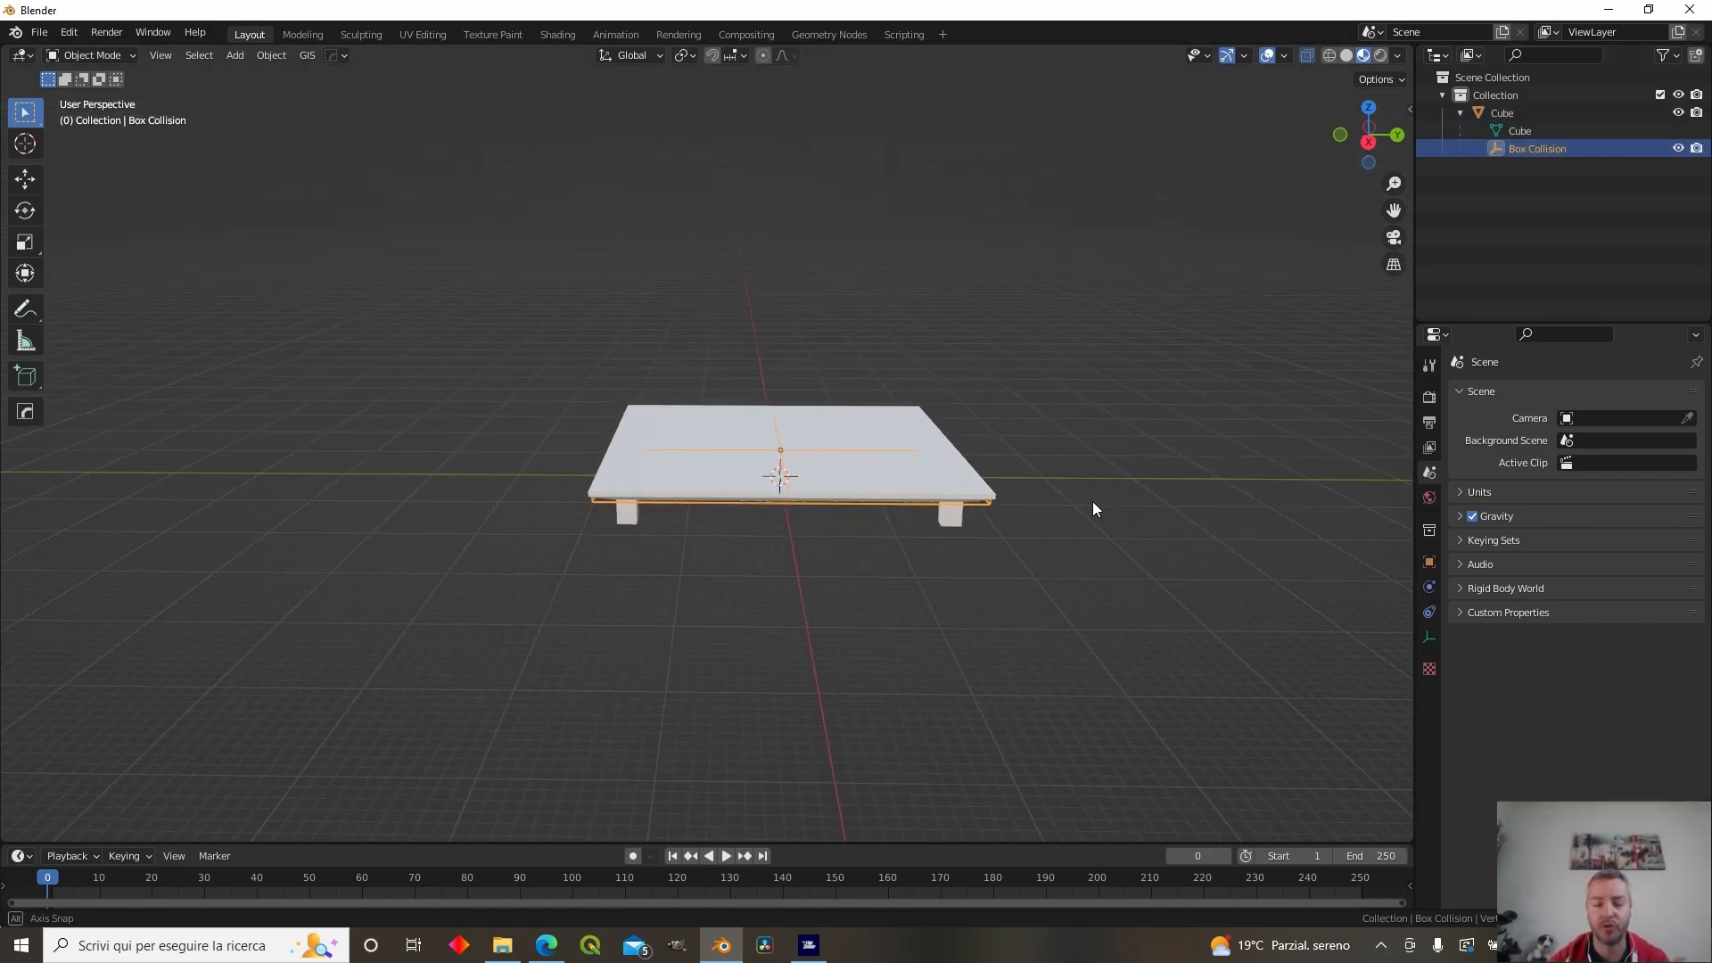
click(1503, 115)
middle_drag(1010, 331, 869, 488)
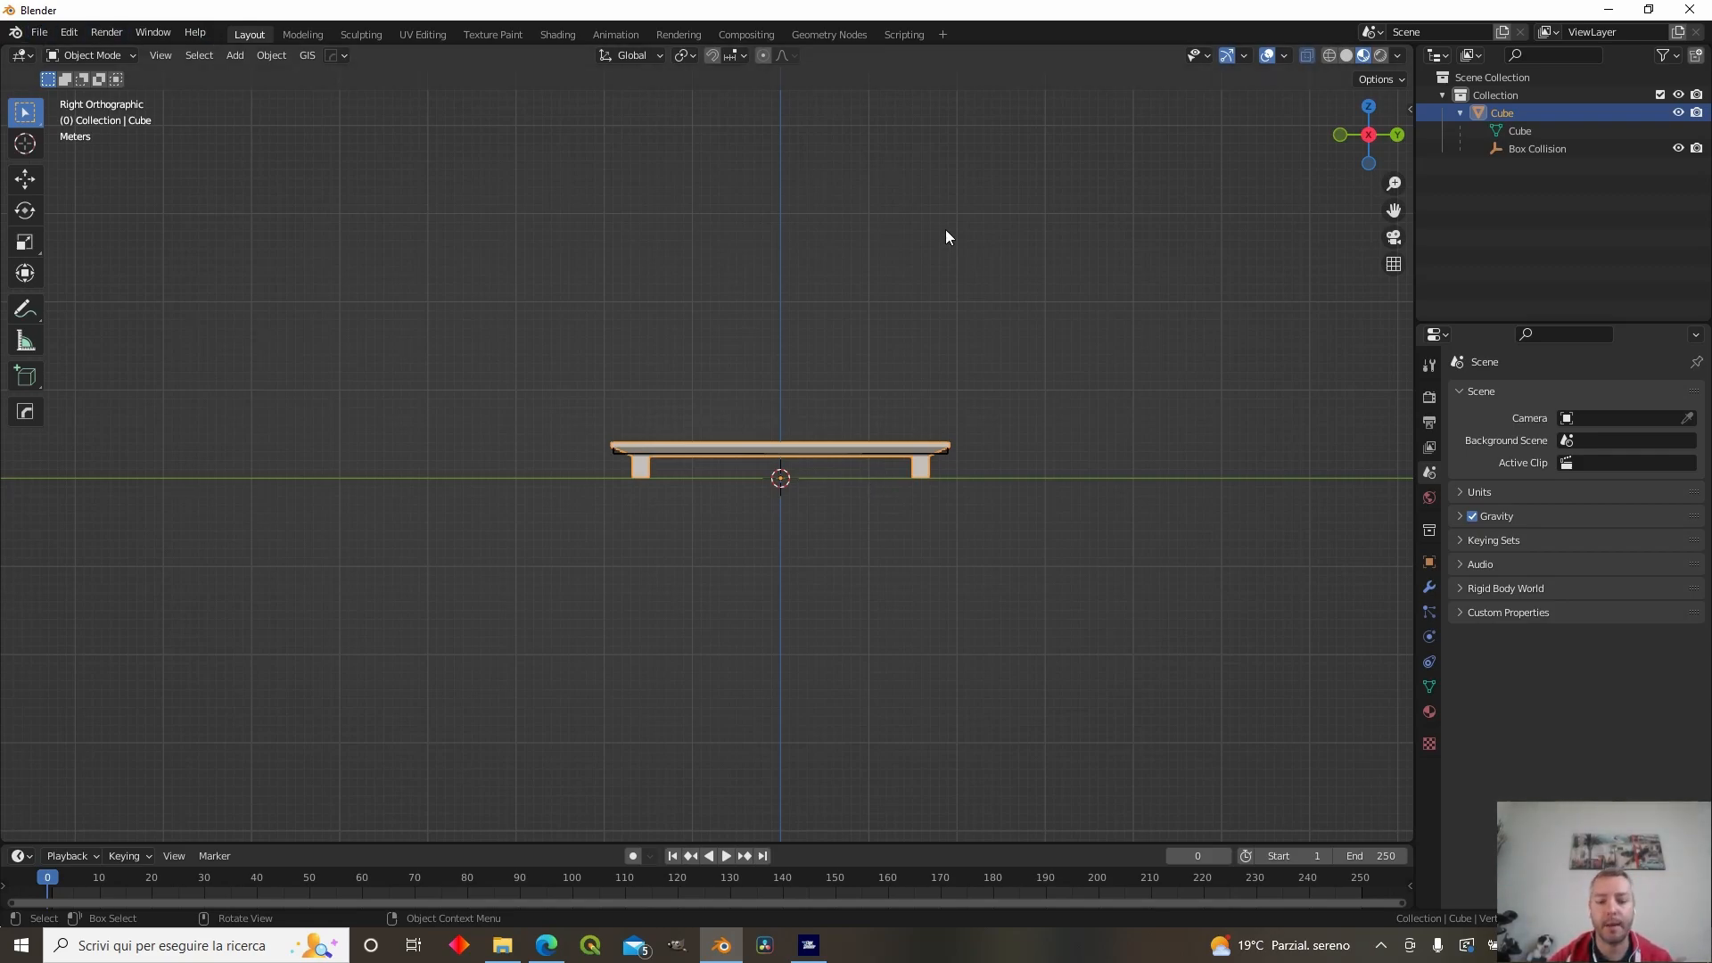
click(1528, 91)
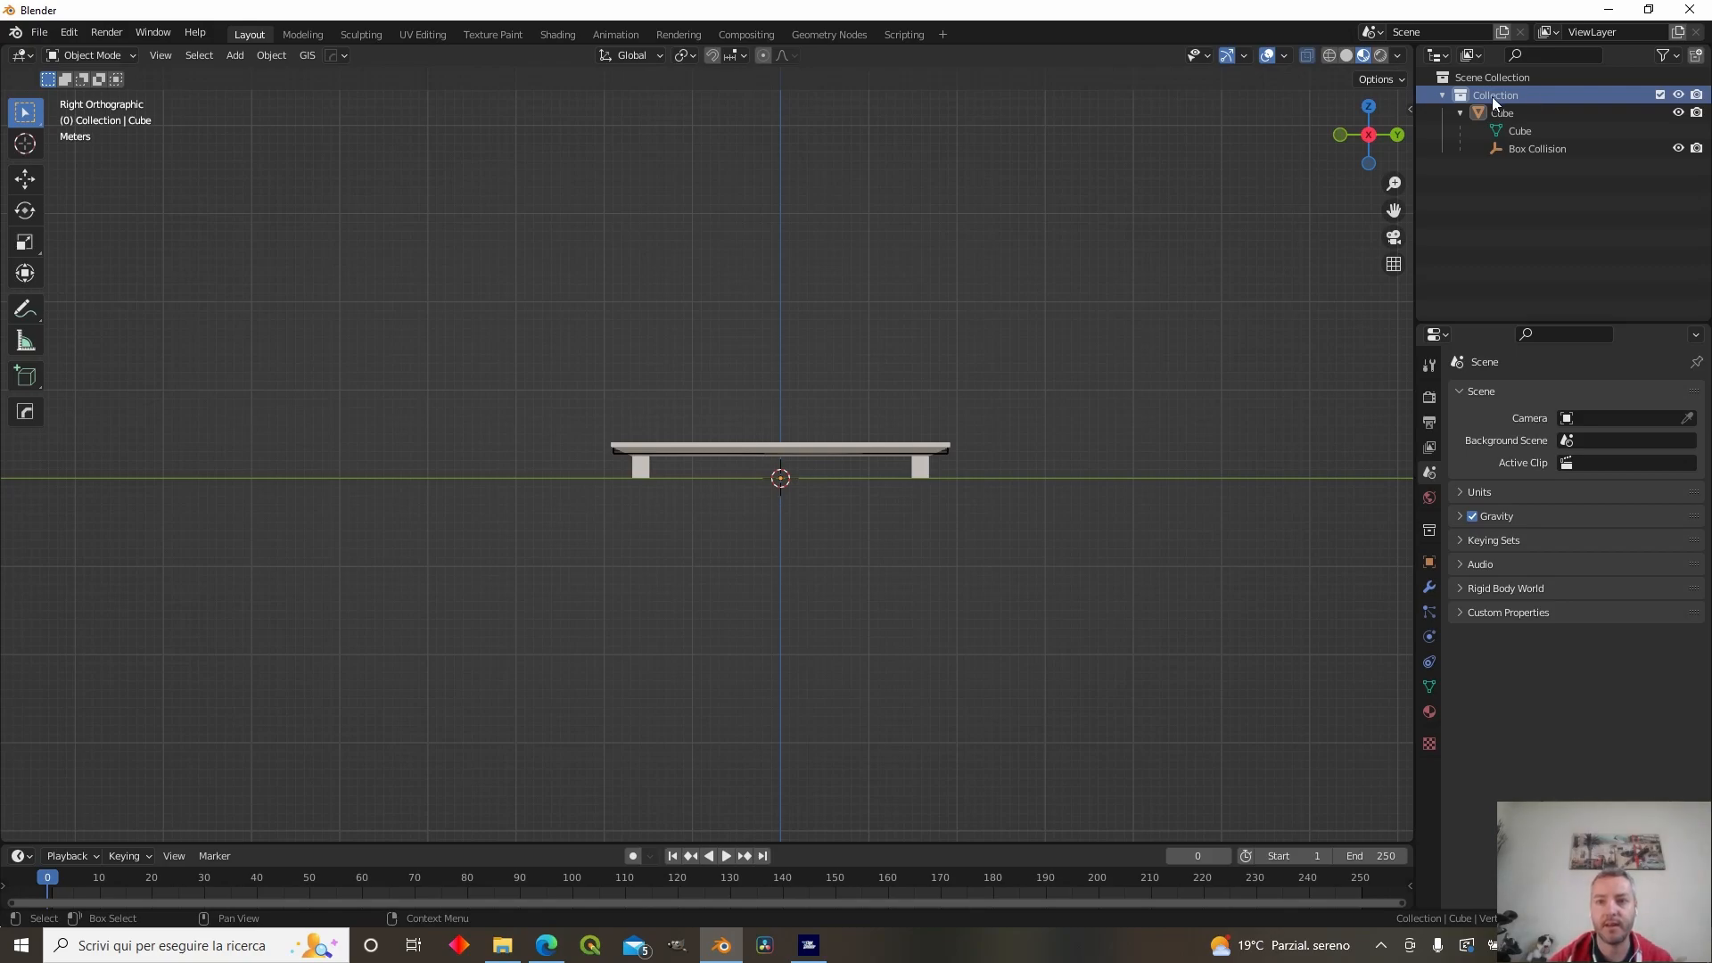
double_click(1493, 95)
text(bozen-helipad)
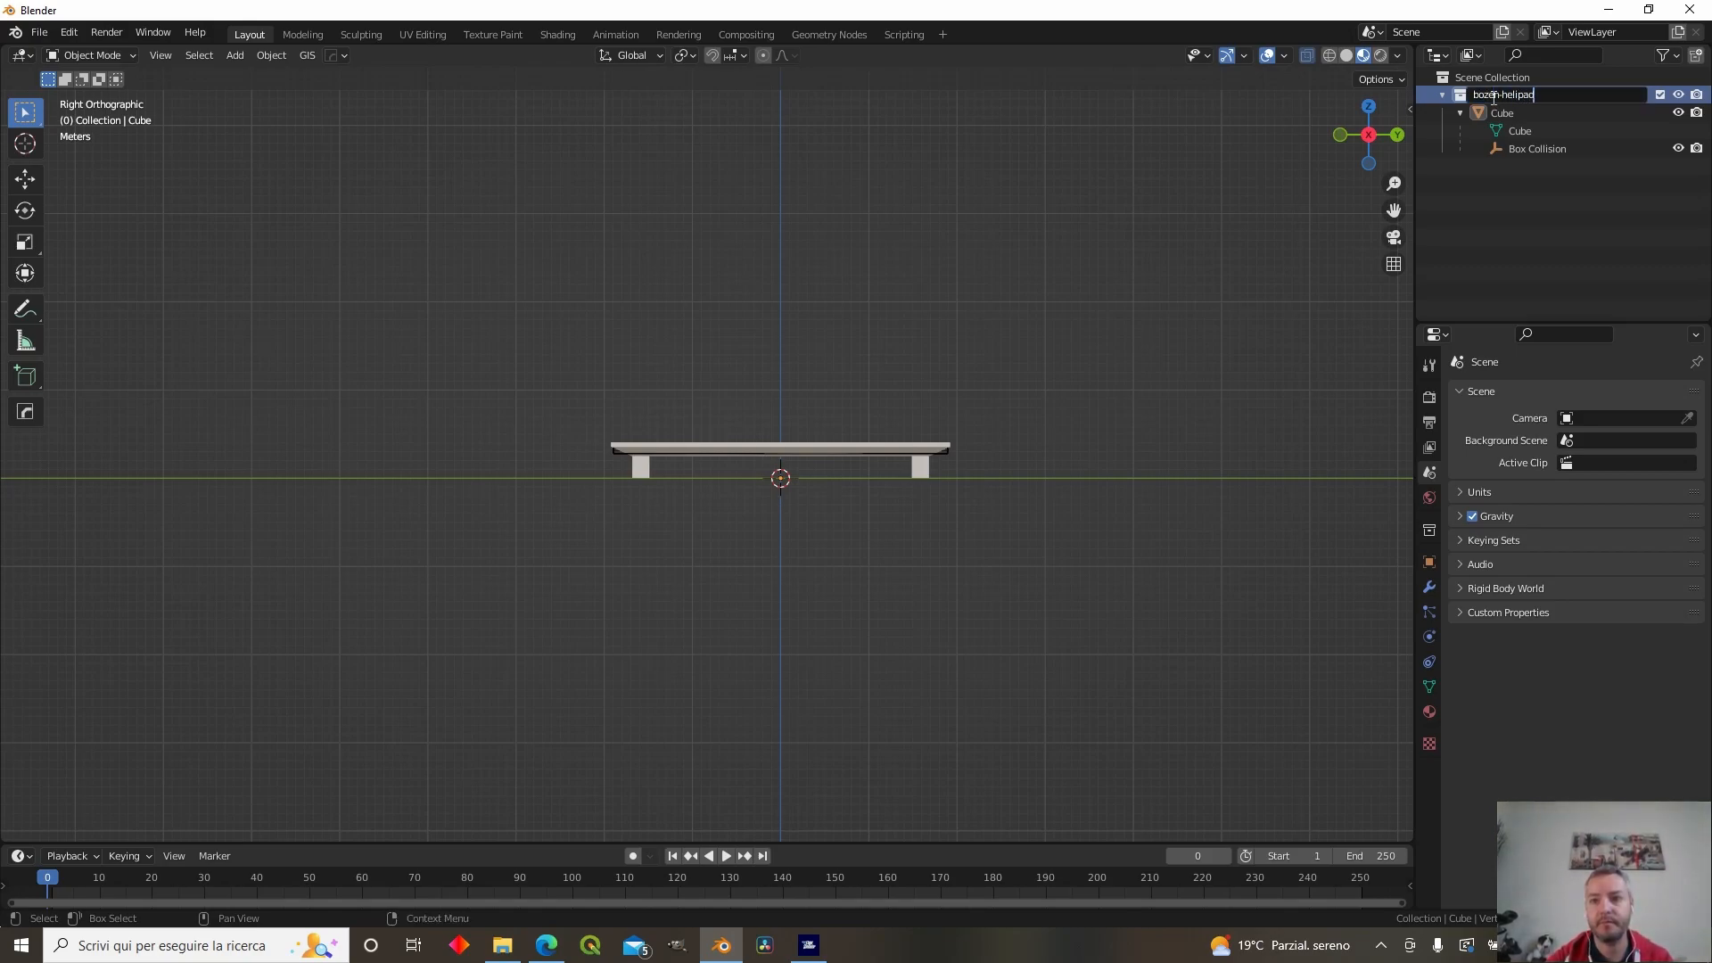
key(Return)
- Reload the LODs in the Multi-Export glTF 2.0 objects list, enabling XML generation and the bozen-helipad entry for export
key(n)
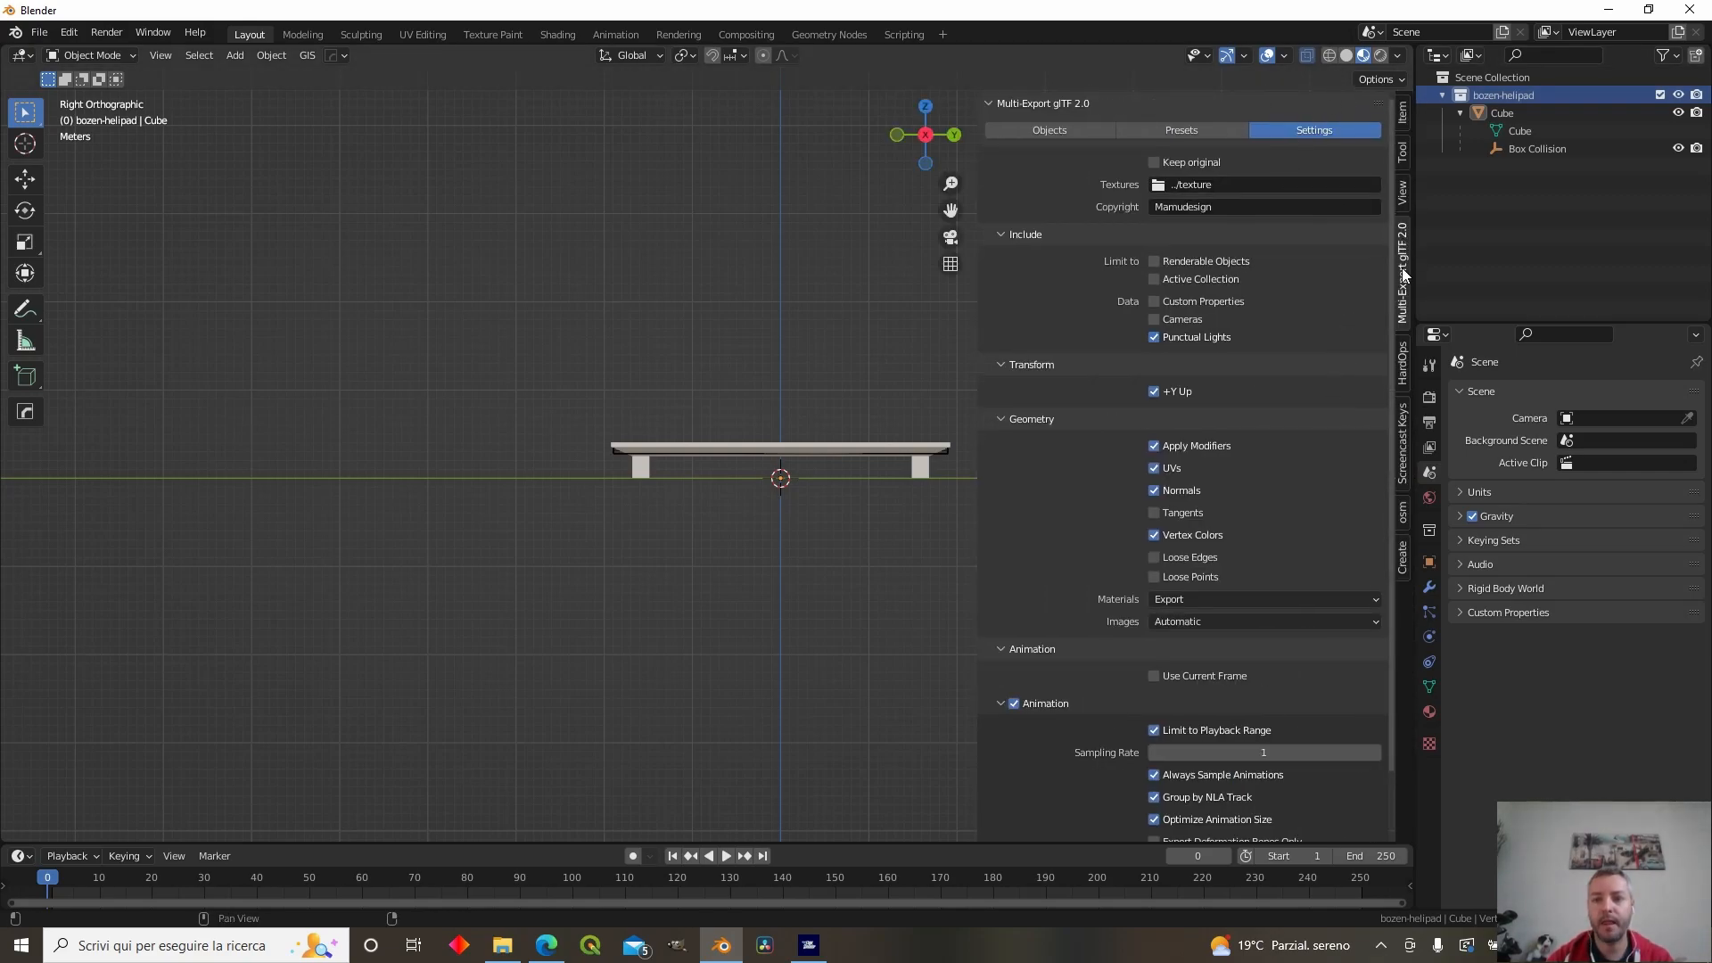
click(1040, 127)
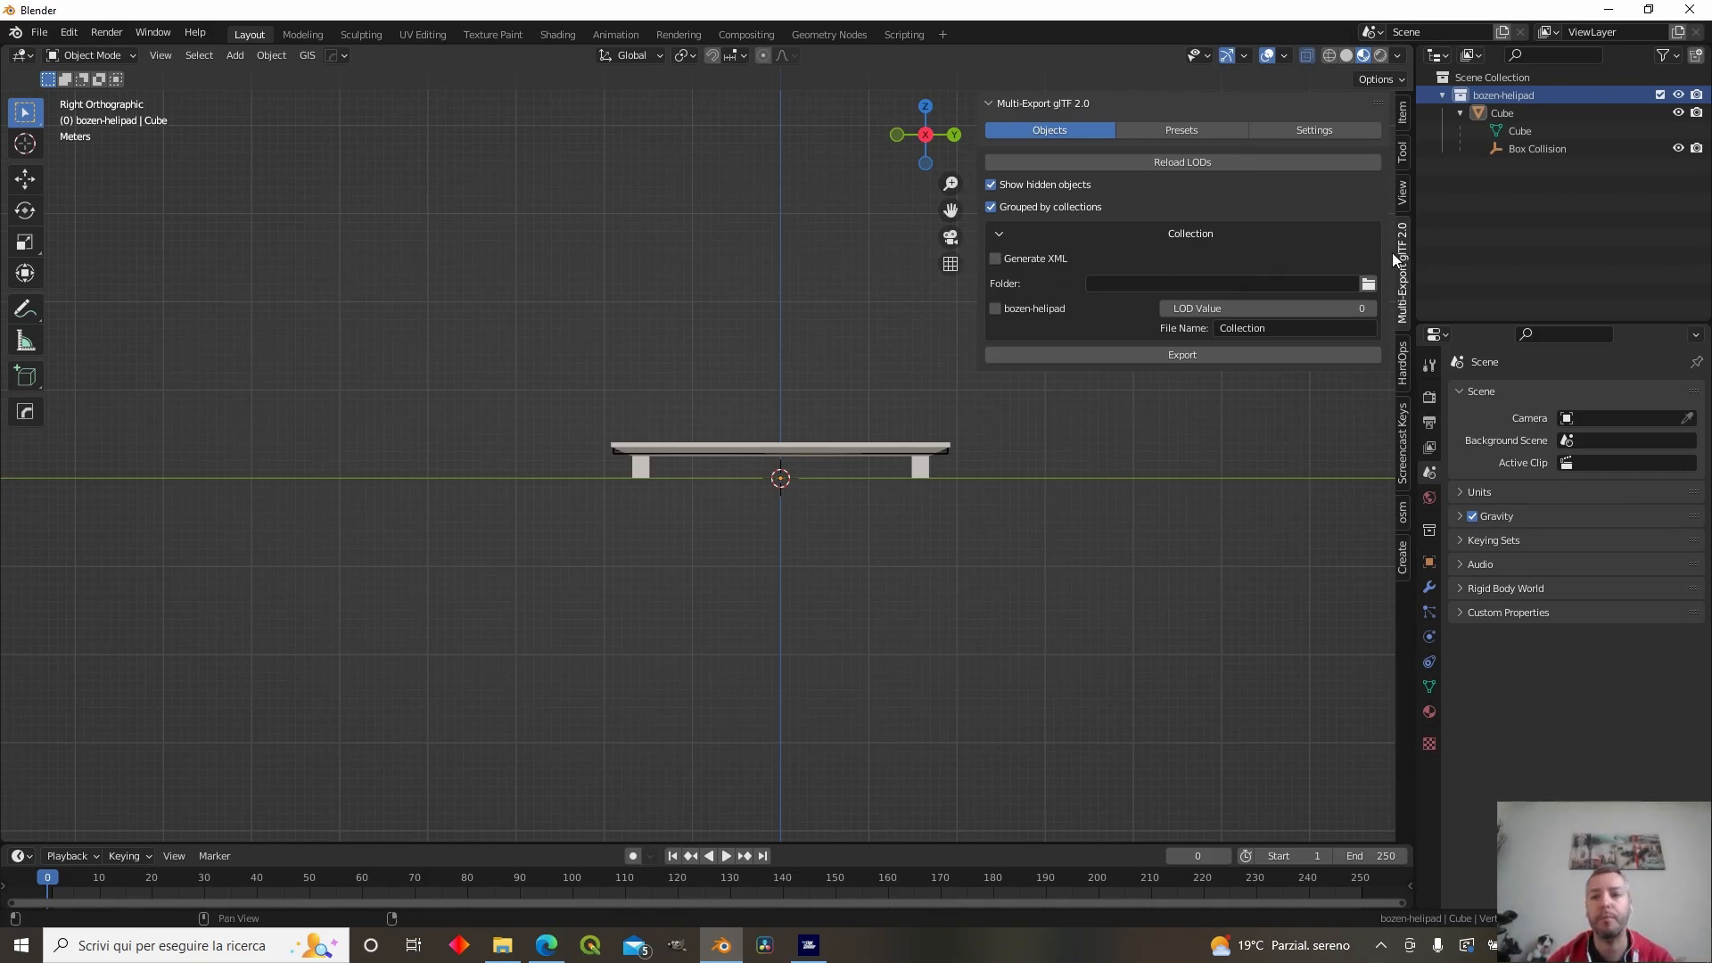
click(1169, 159)
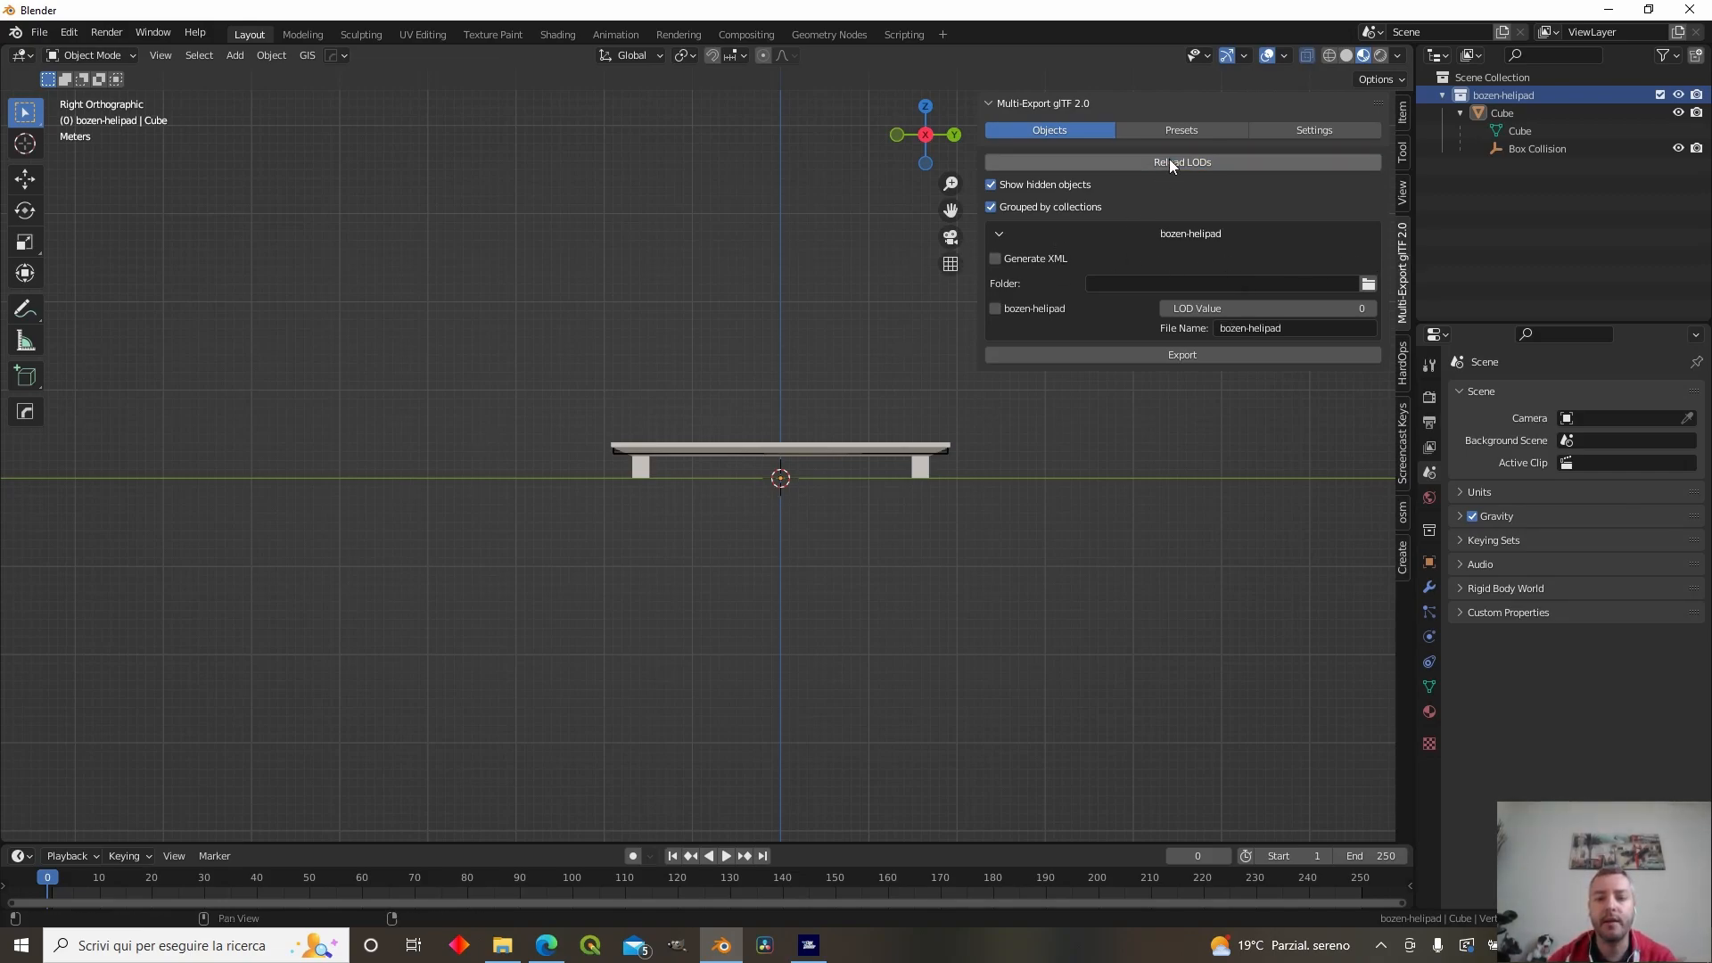
click(1024, 259)
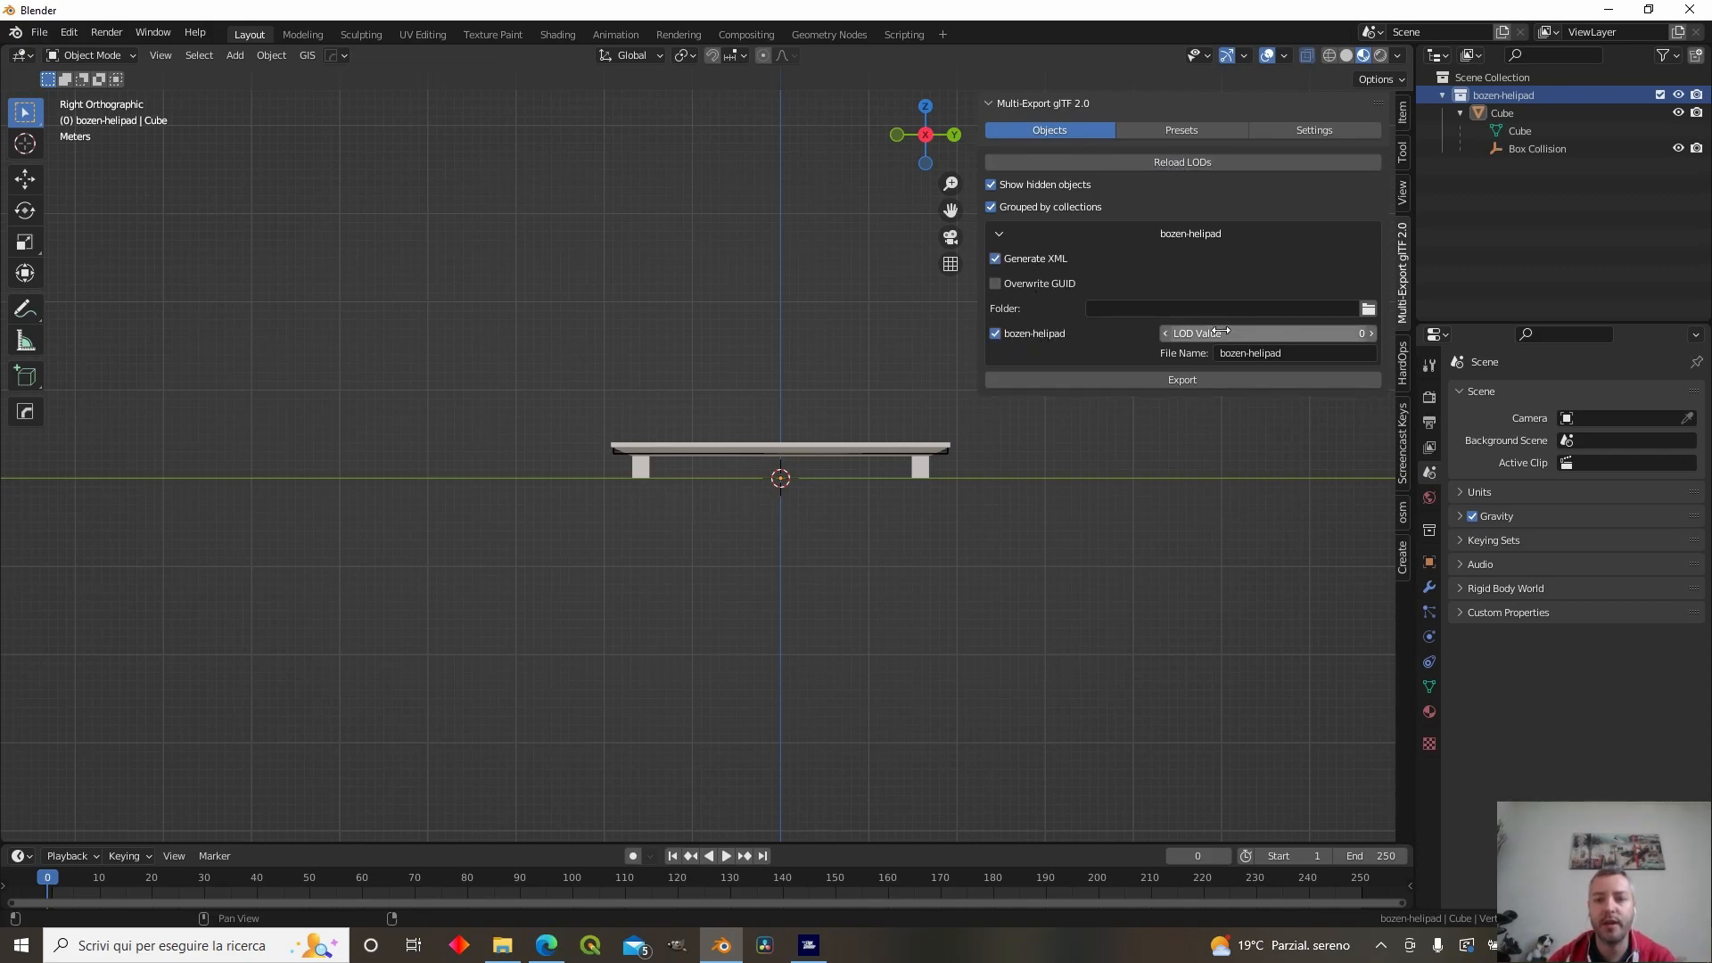
- Browse for the export folder, going to Documents/MyFsProjects/bozen-hospital/PackageSources/Scenery/airport-hboze-bozen-hospital/bozen-models
click(1365, 310)
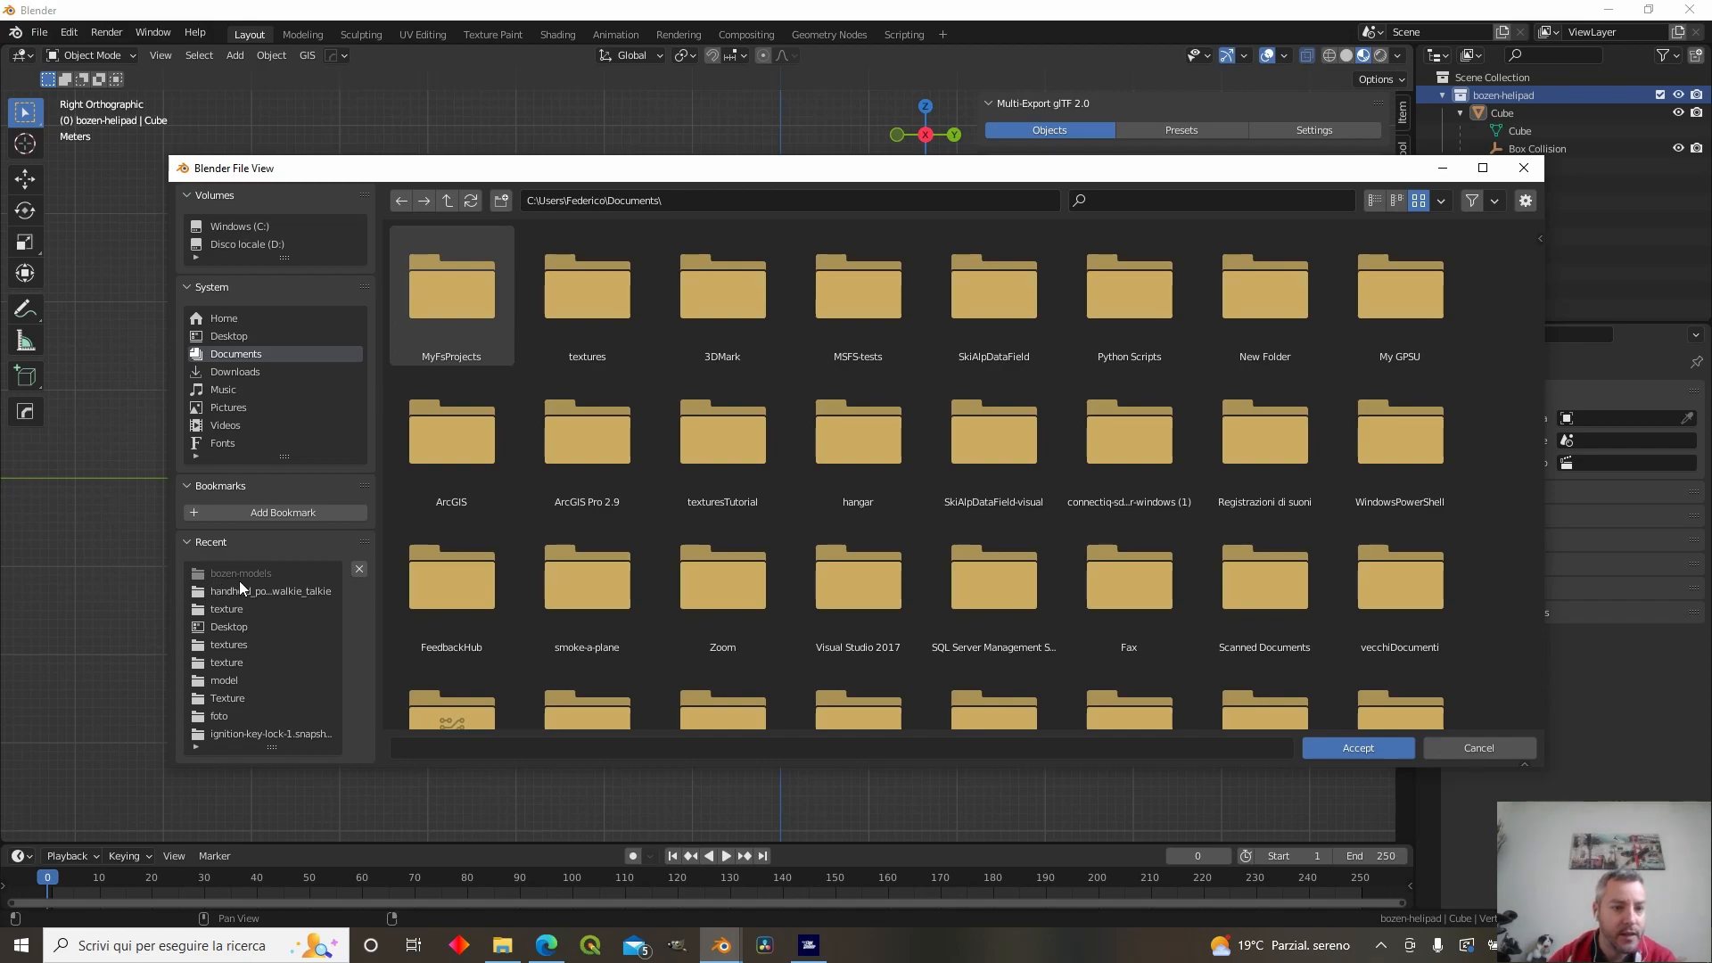
click(251, 574)
click(251, 591)
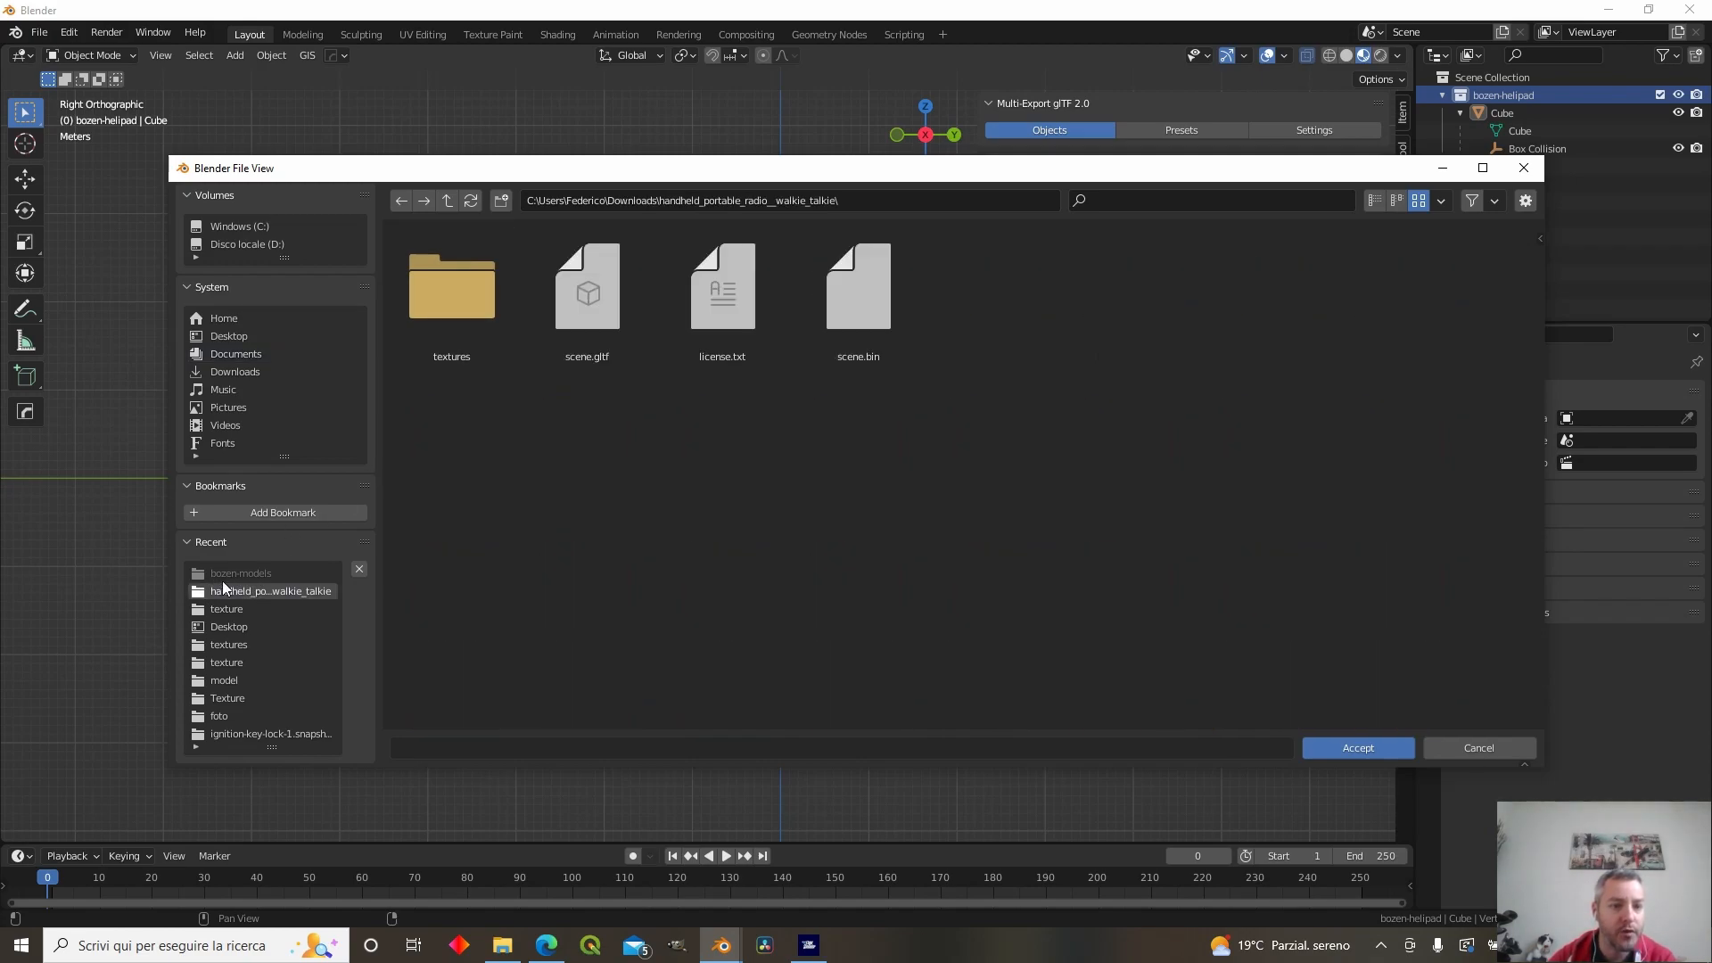
click(259, 356)
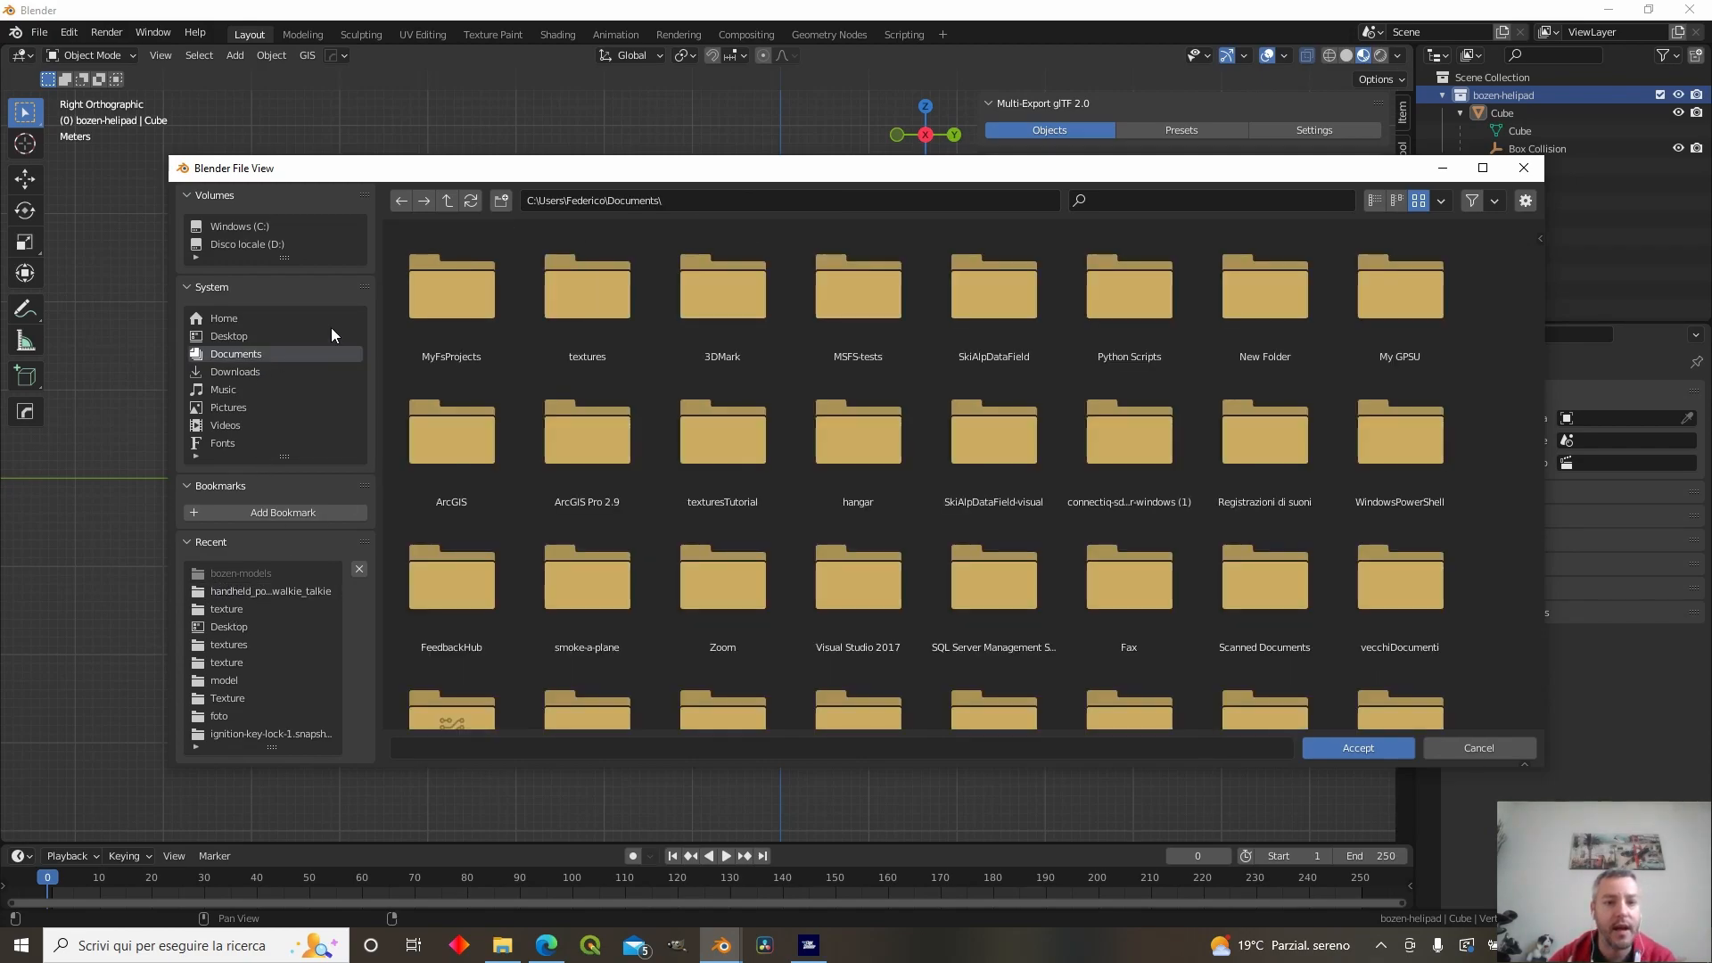
double_click(457, 298)
double_click(457, 298)
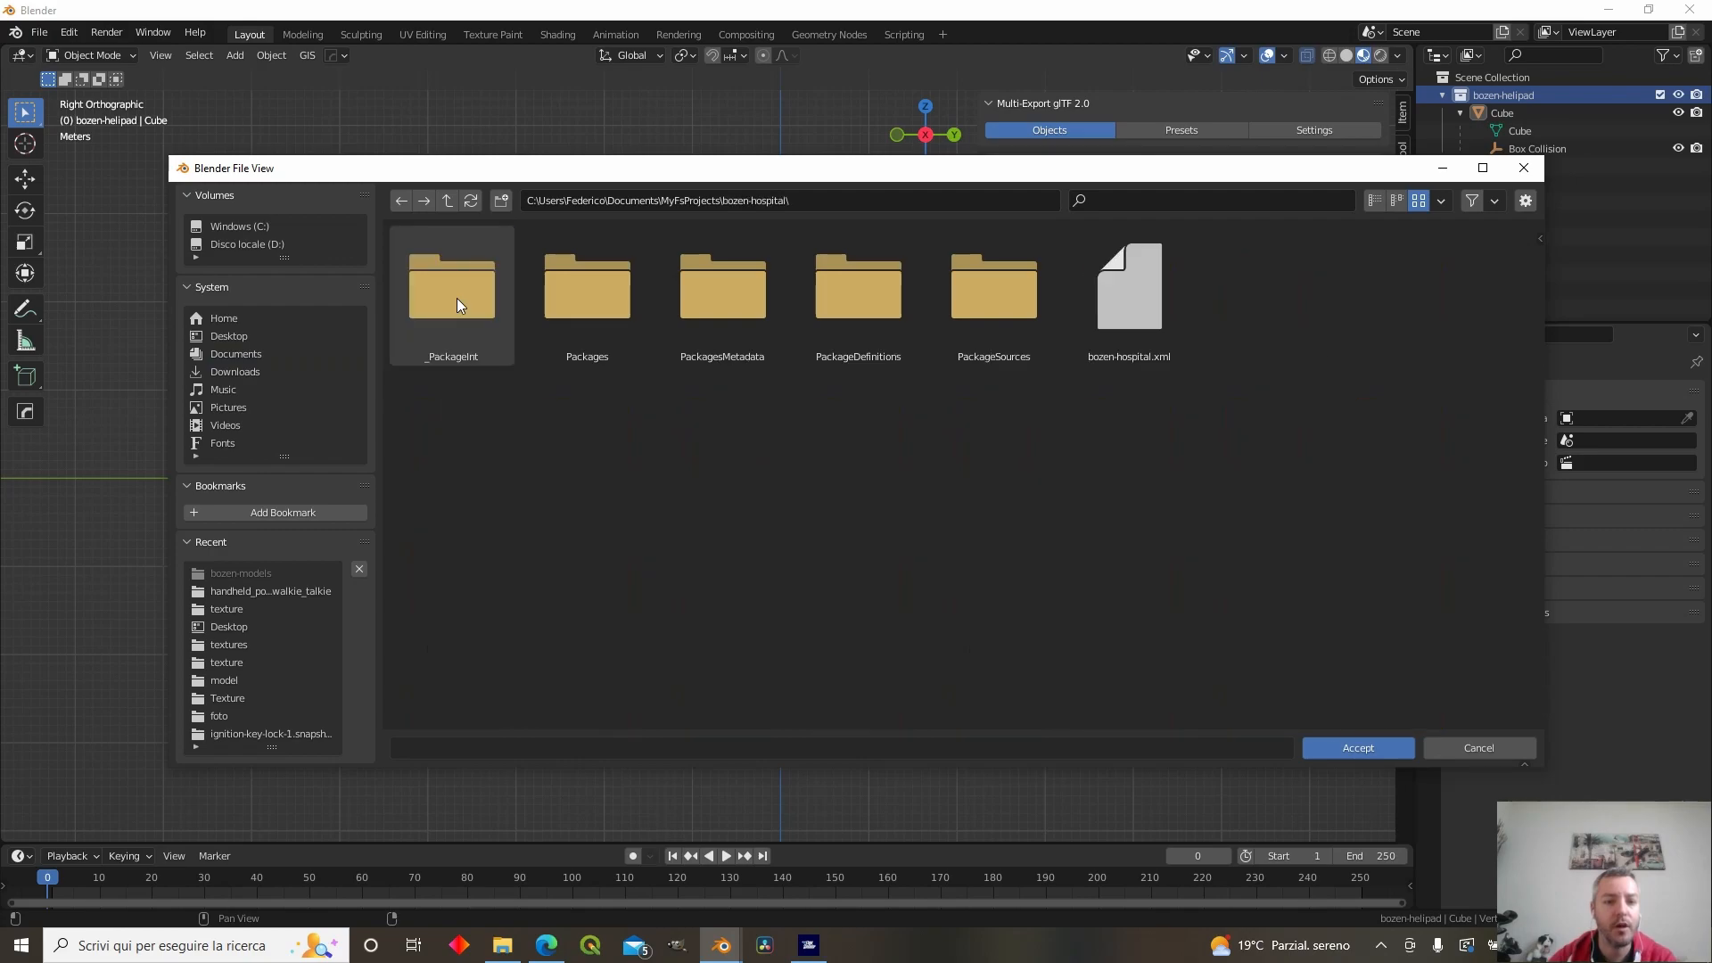
double_click(1008, 293)
double_click(452, 283)
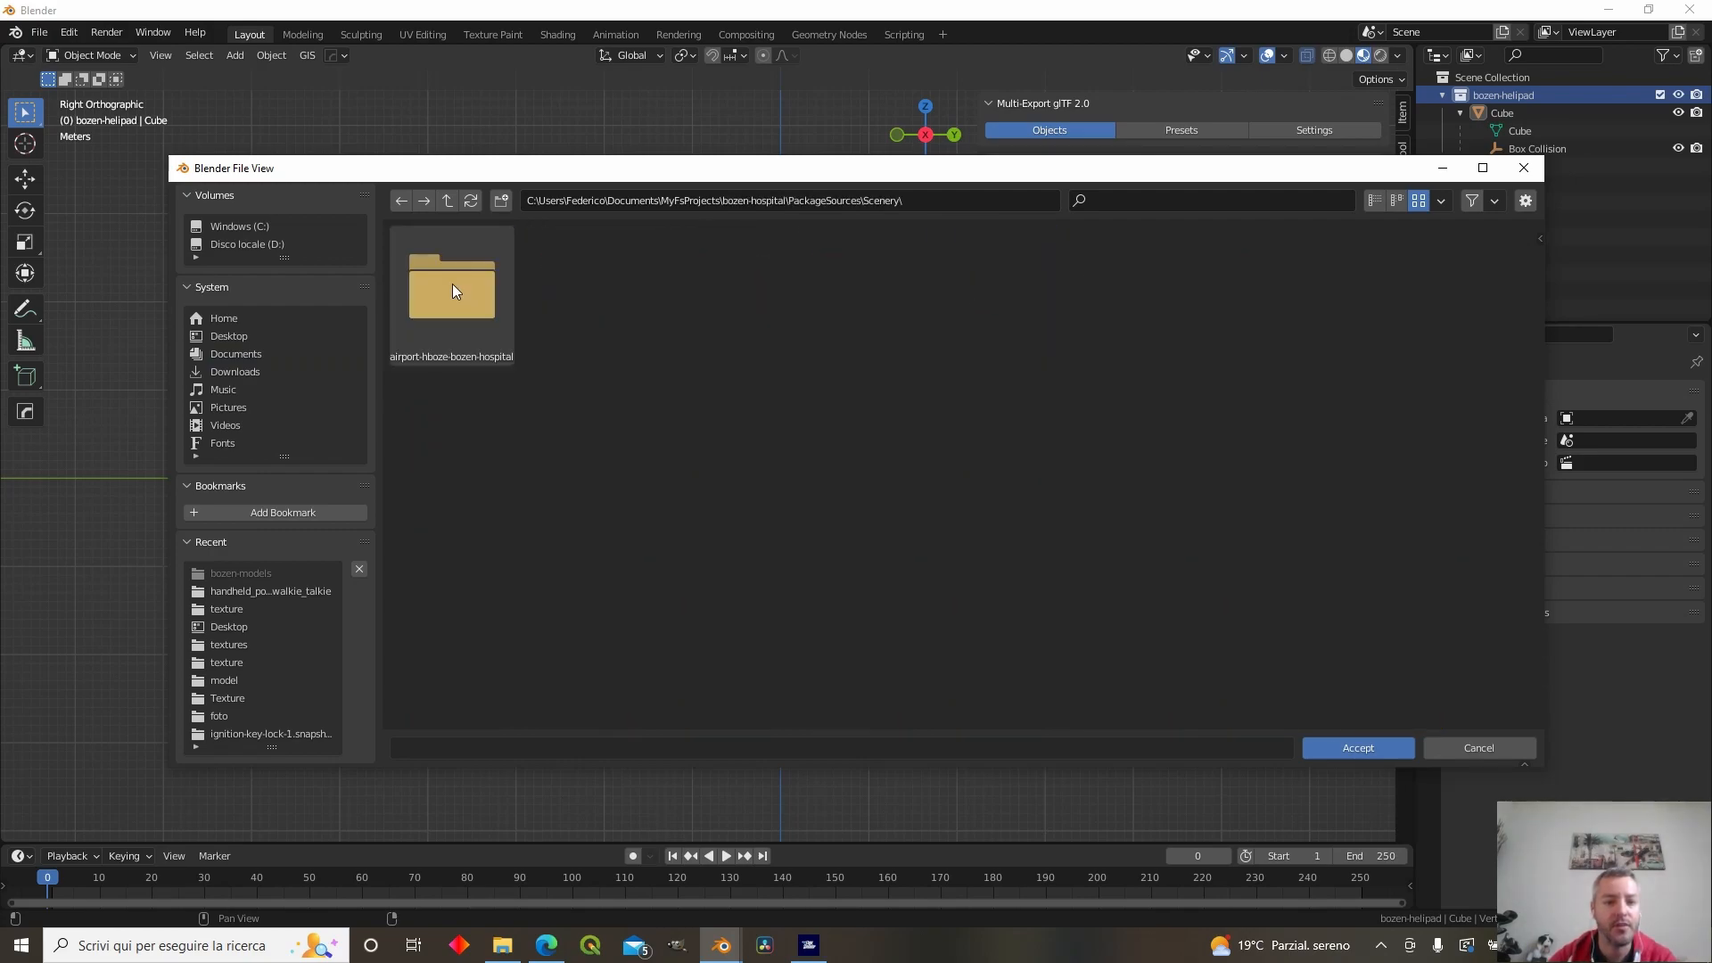
double_click(453, 285)
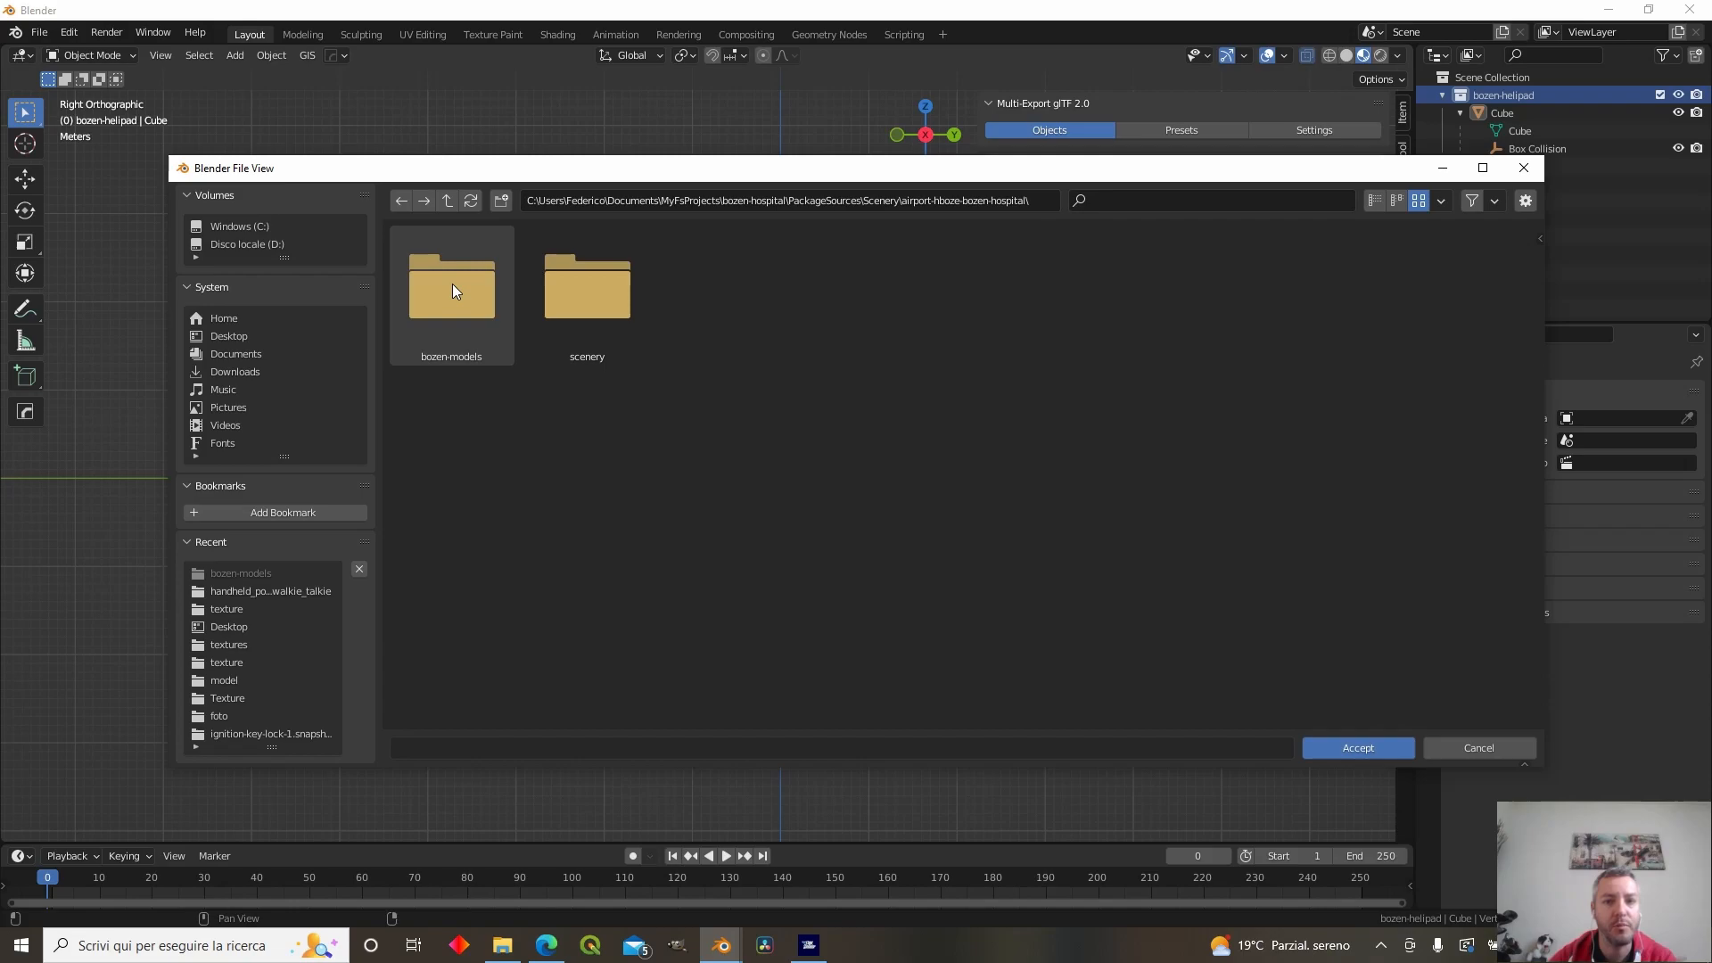
double_click(452, 290)
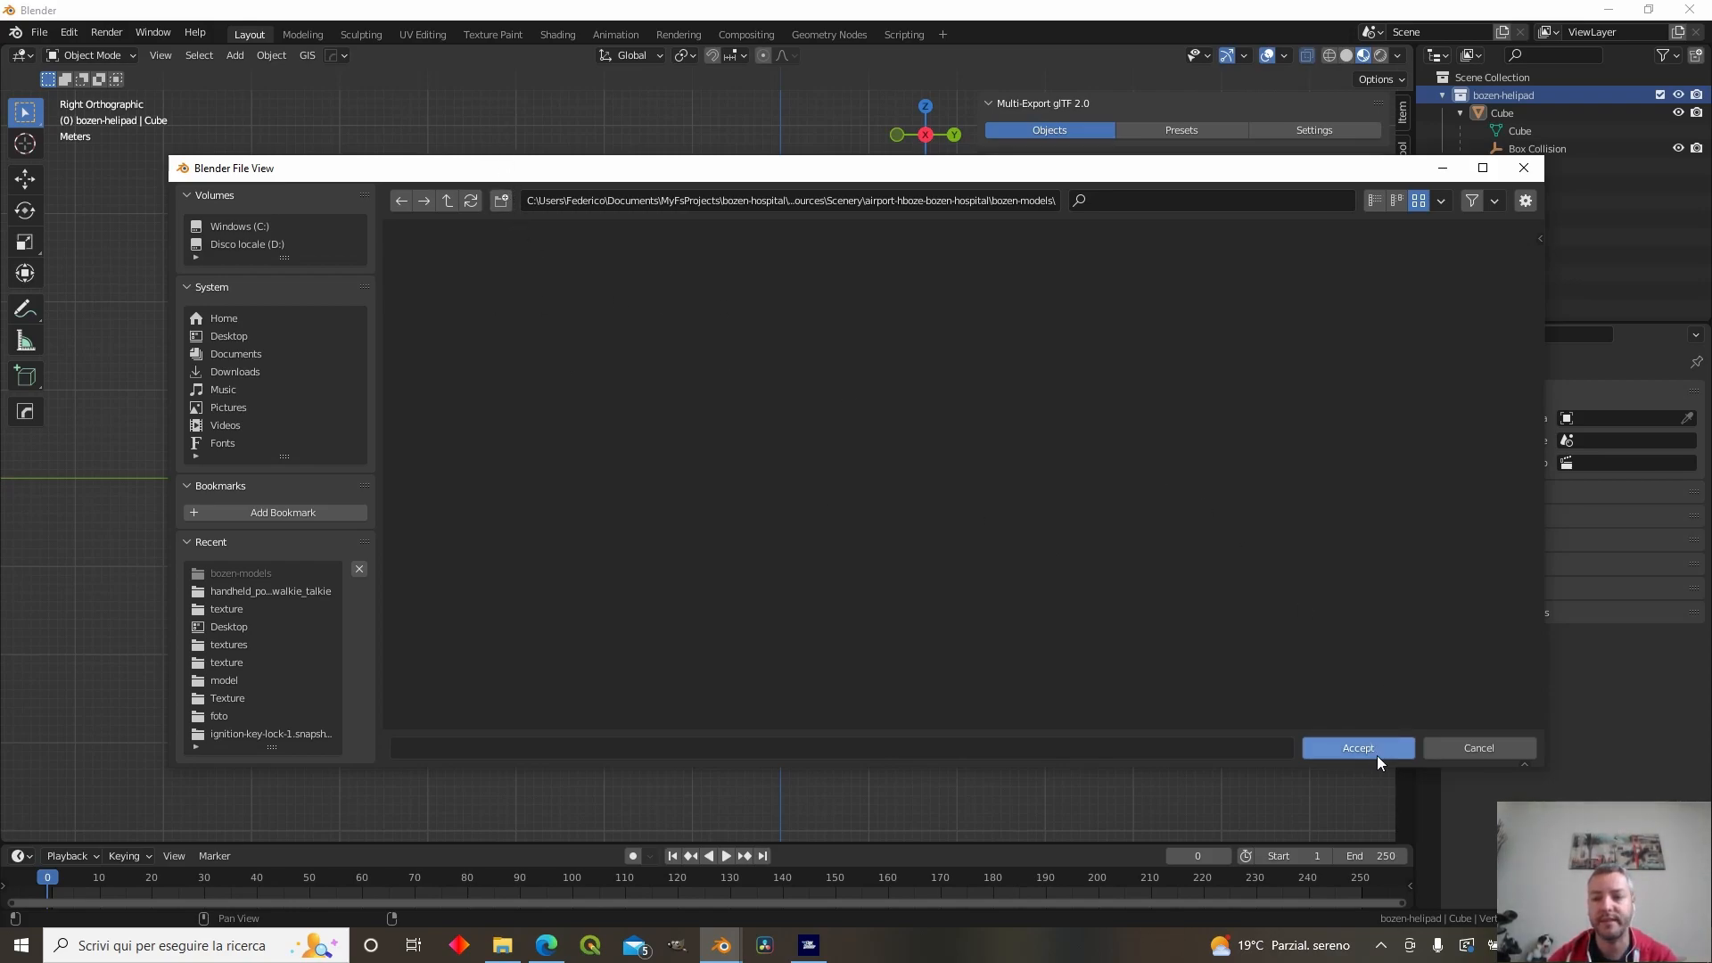
- Create a bozen-helipad subfolder as the export destination and export the model into it
click(502, 200)
text(bozen)
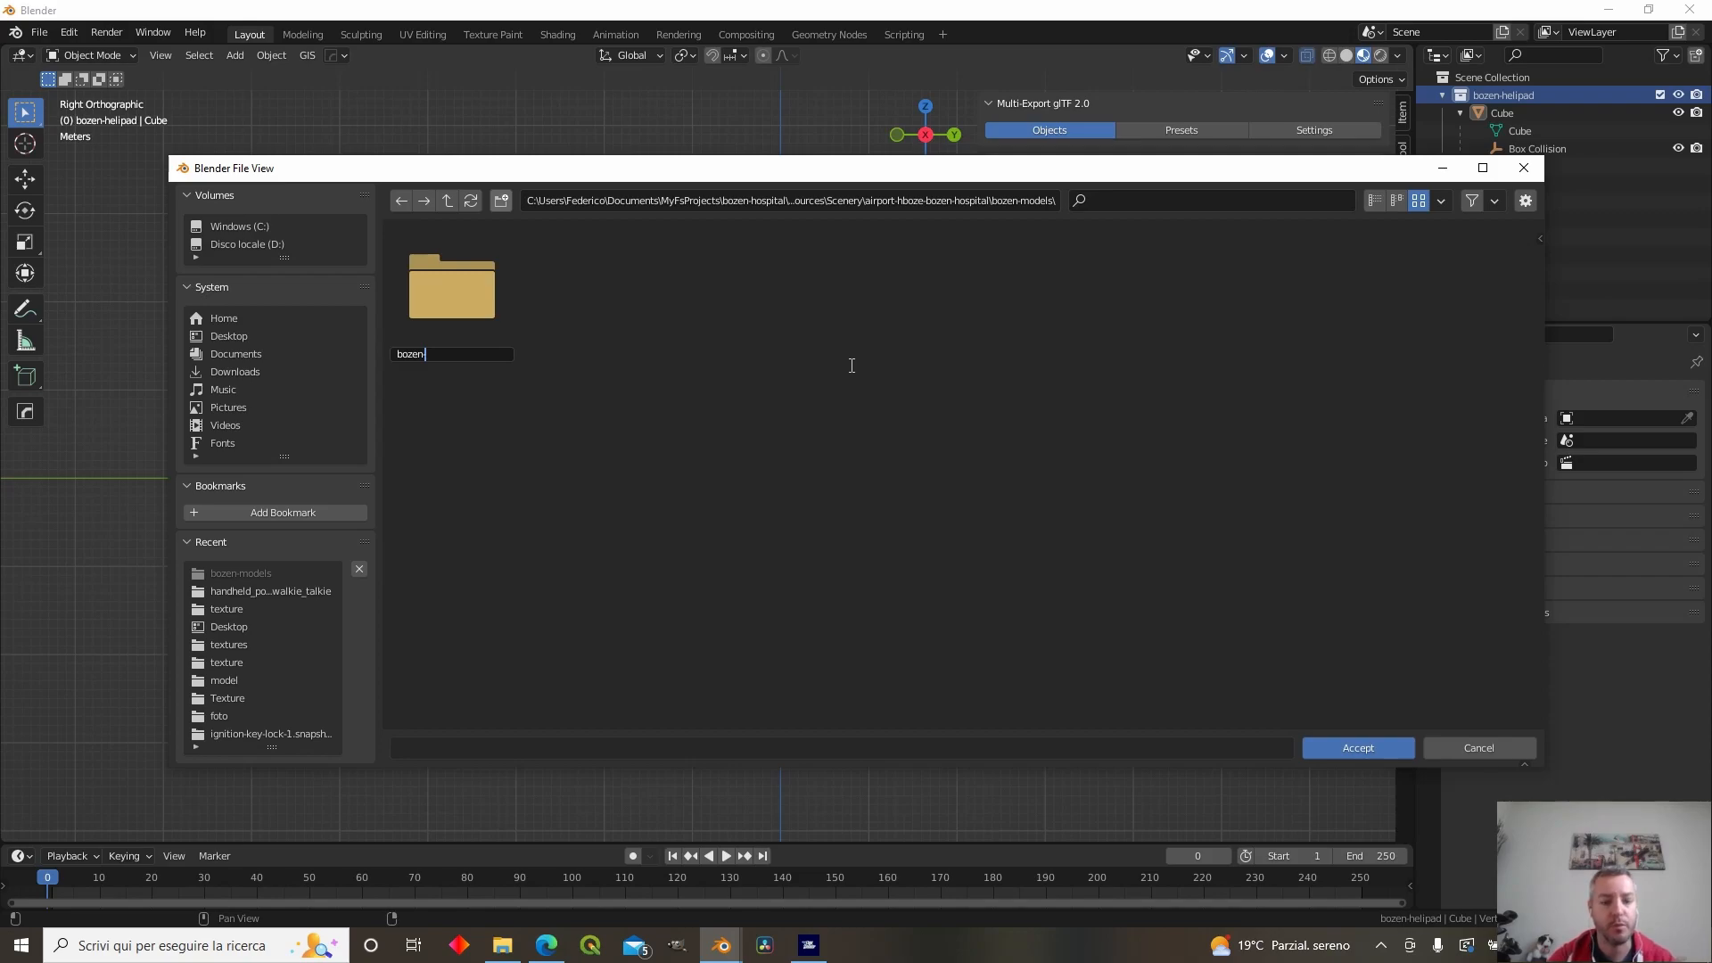
text(-helipad)
key(Return)
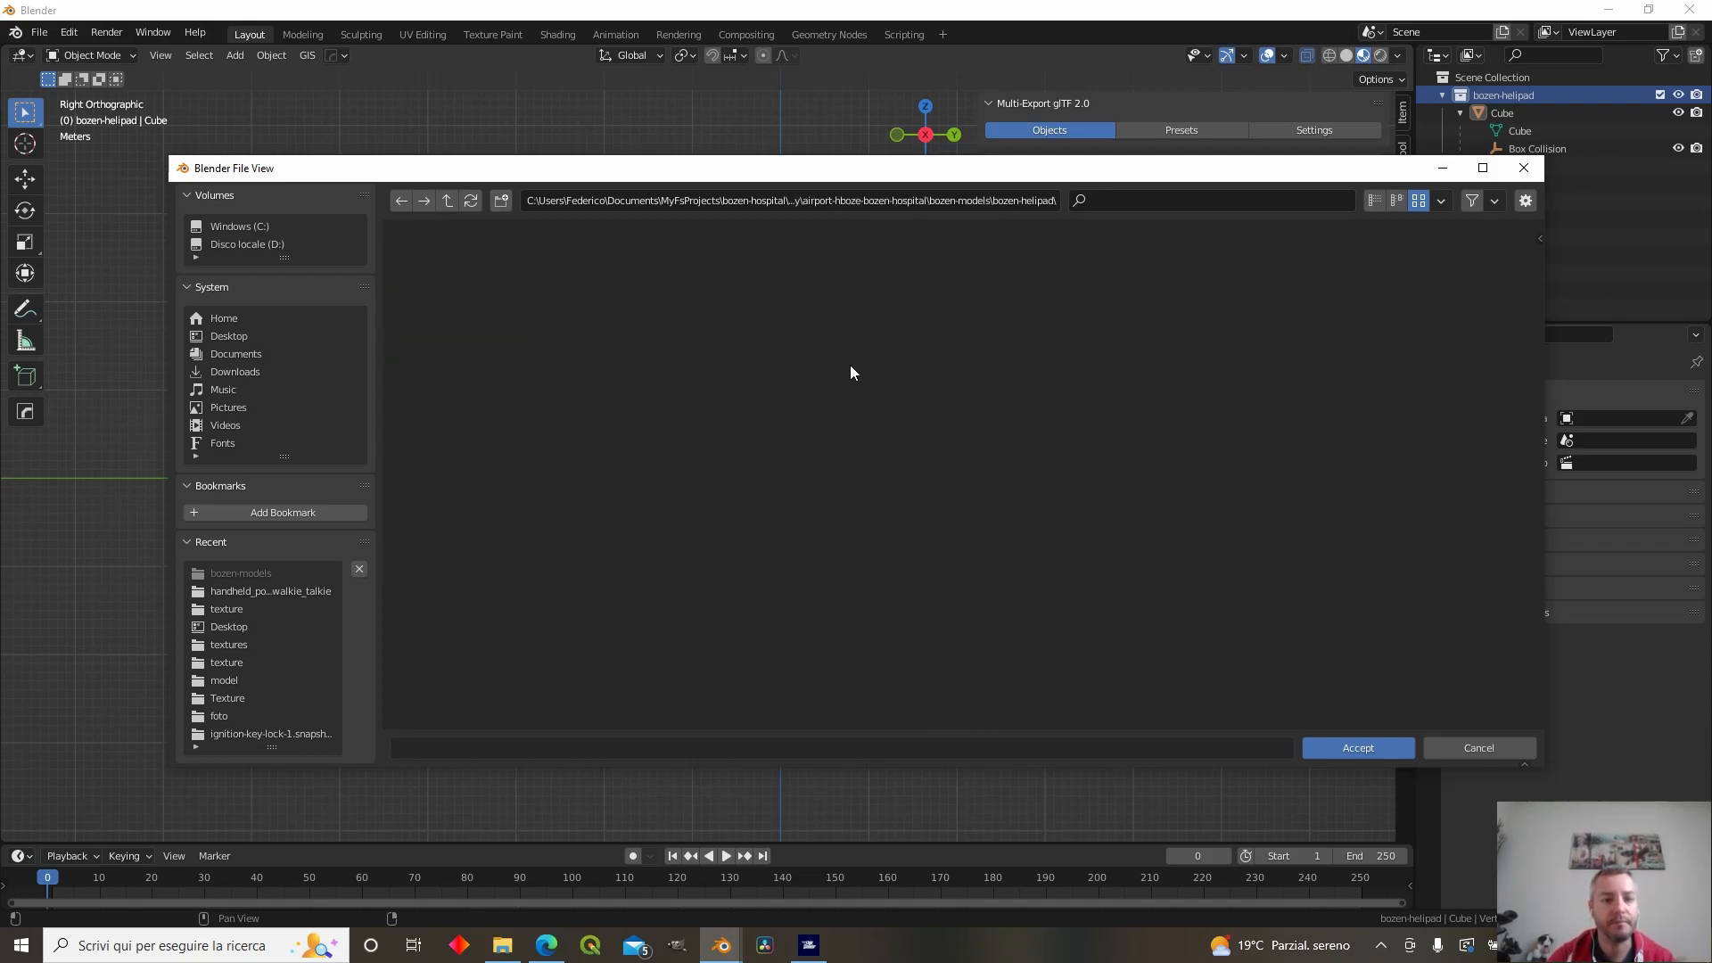
click(1348, 749)
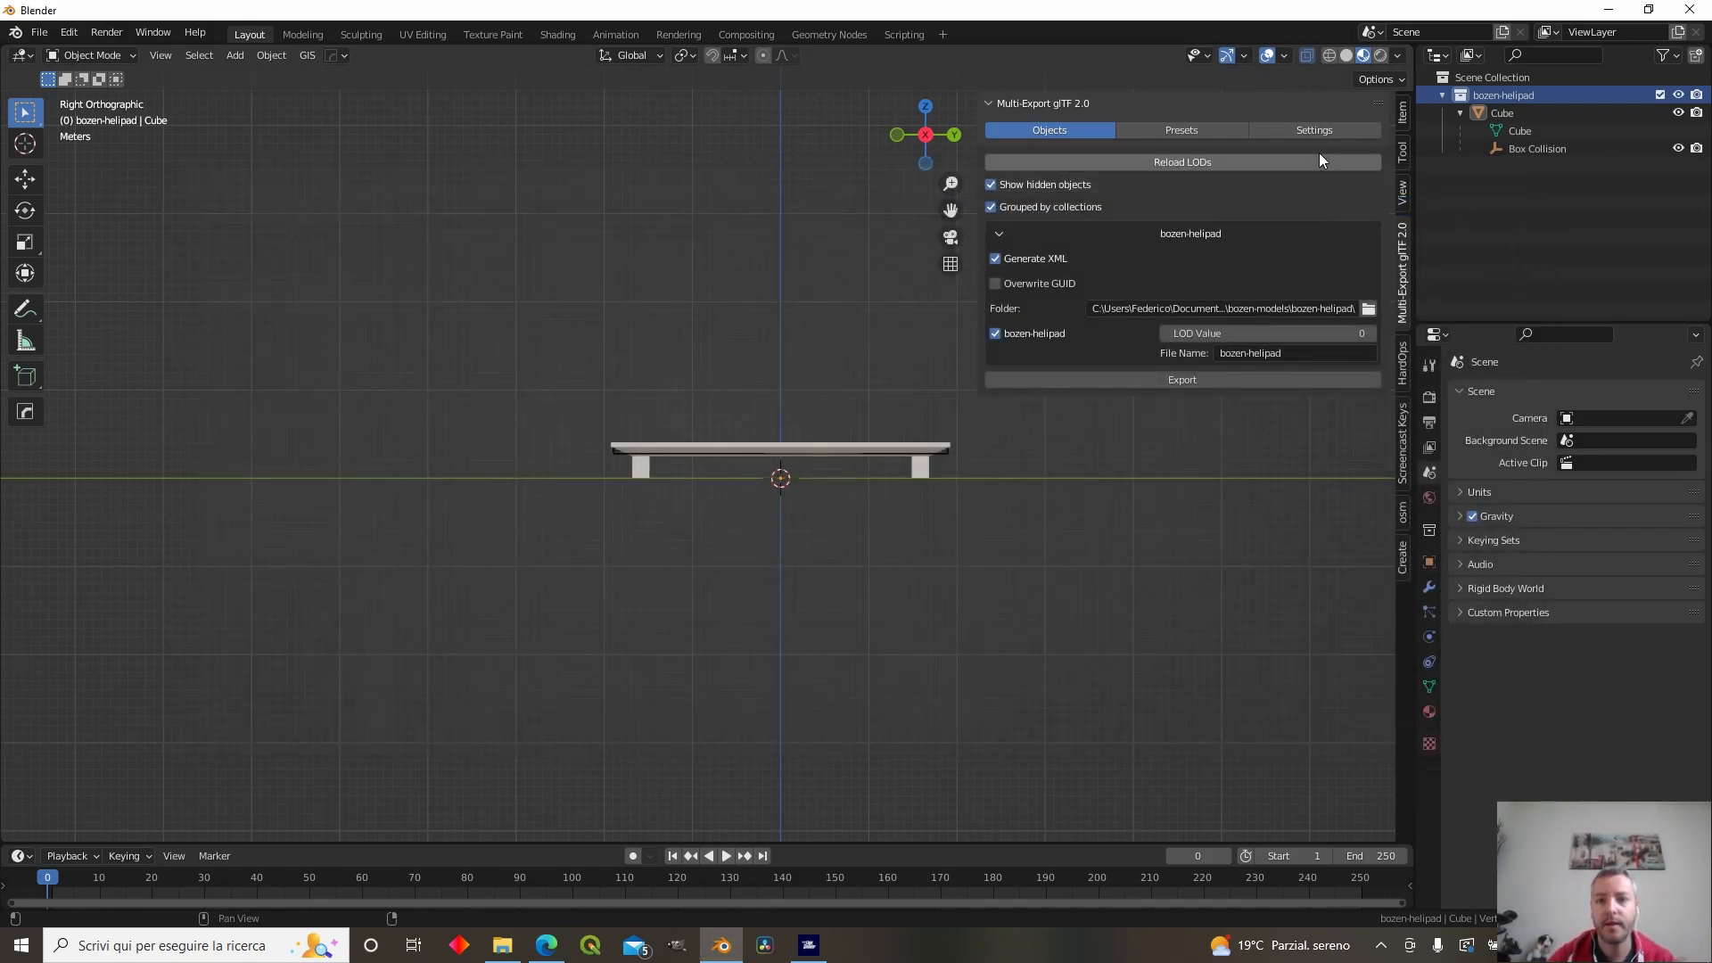
click(1190, 382)
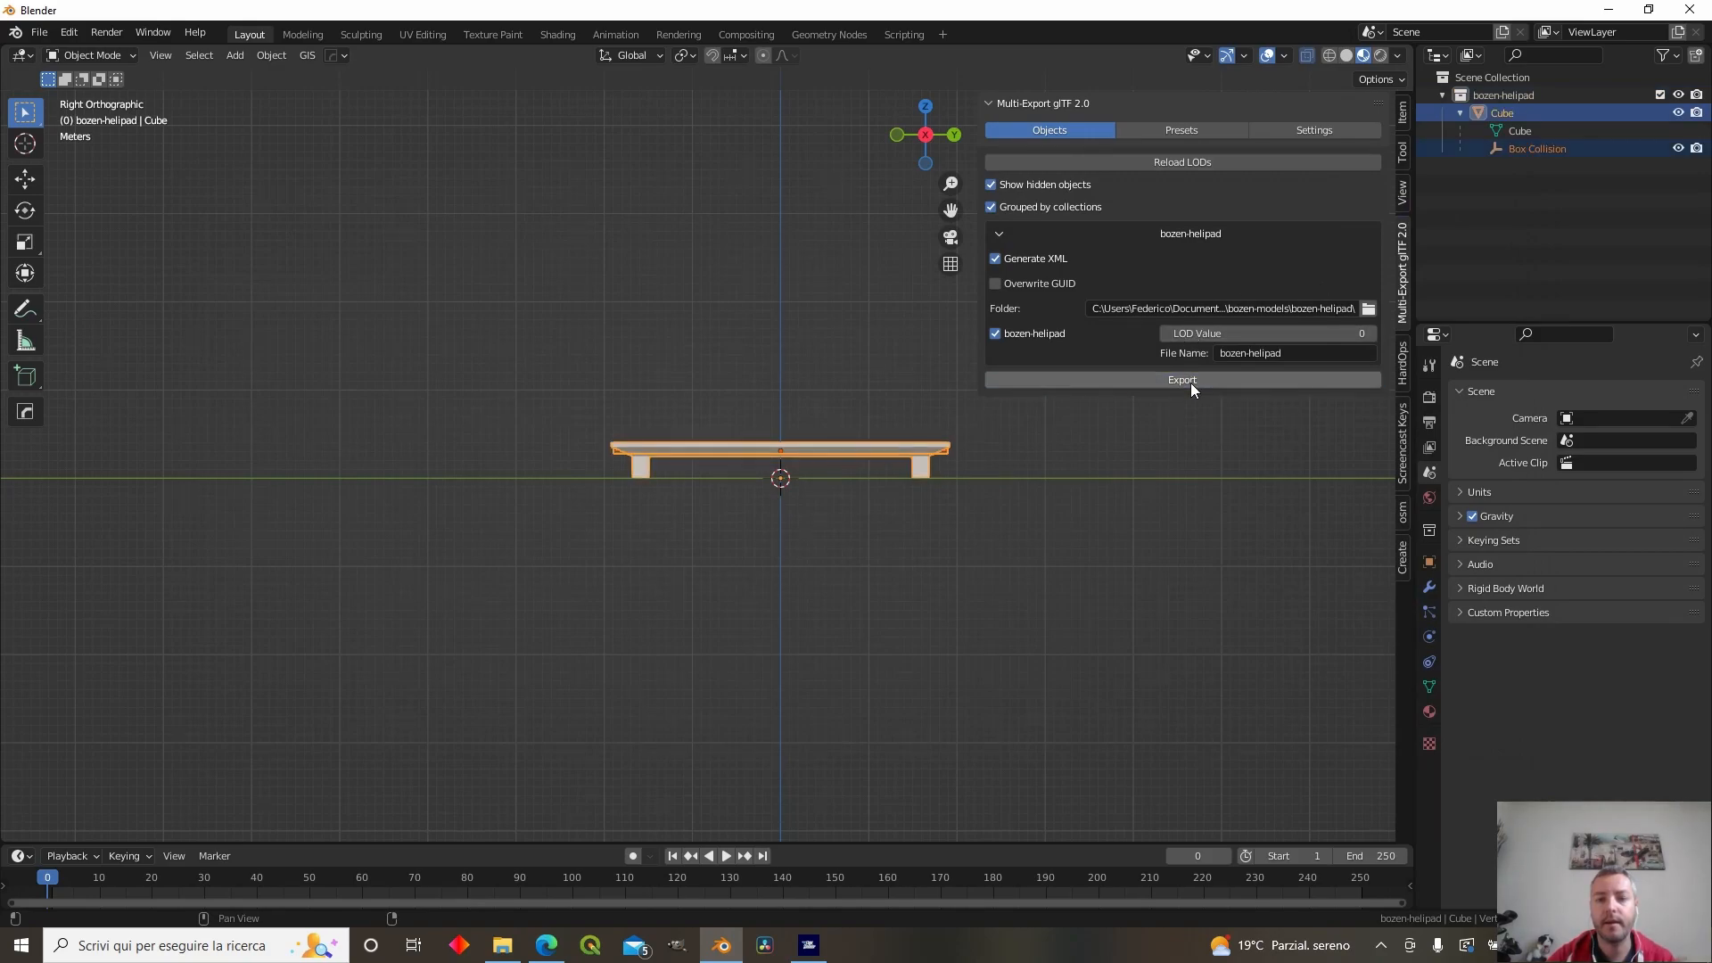
click(40, 33)
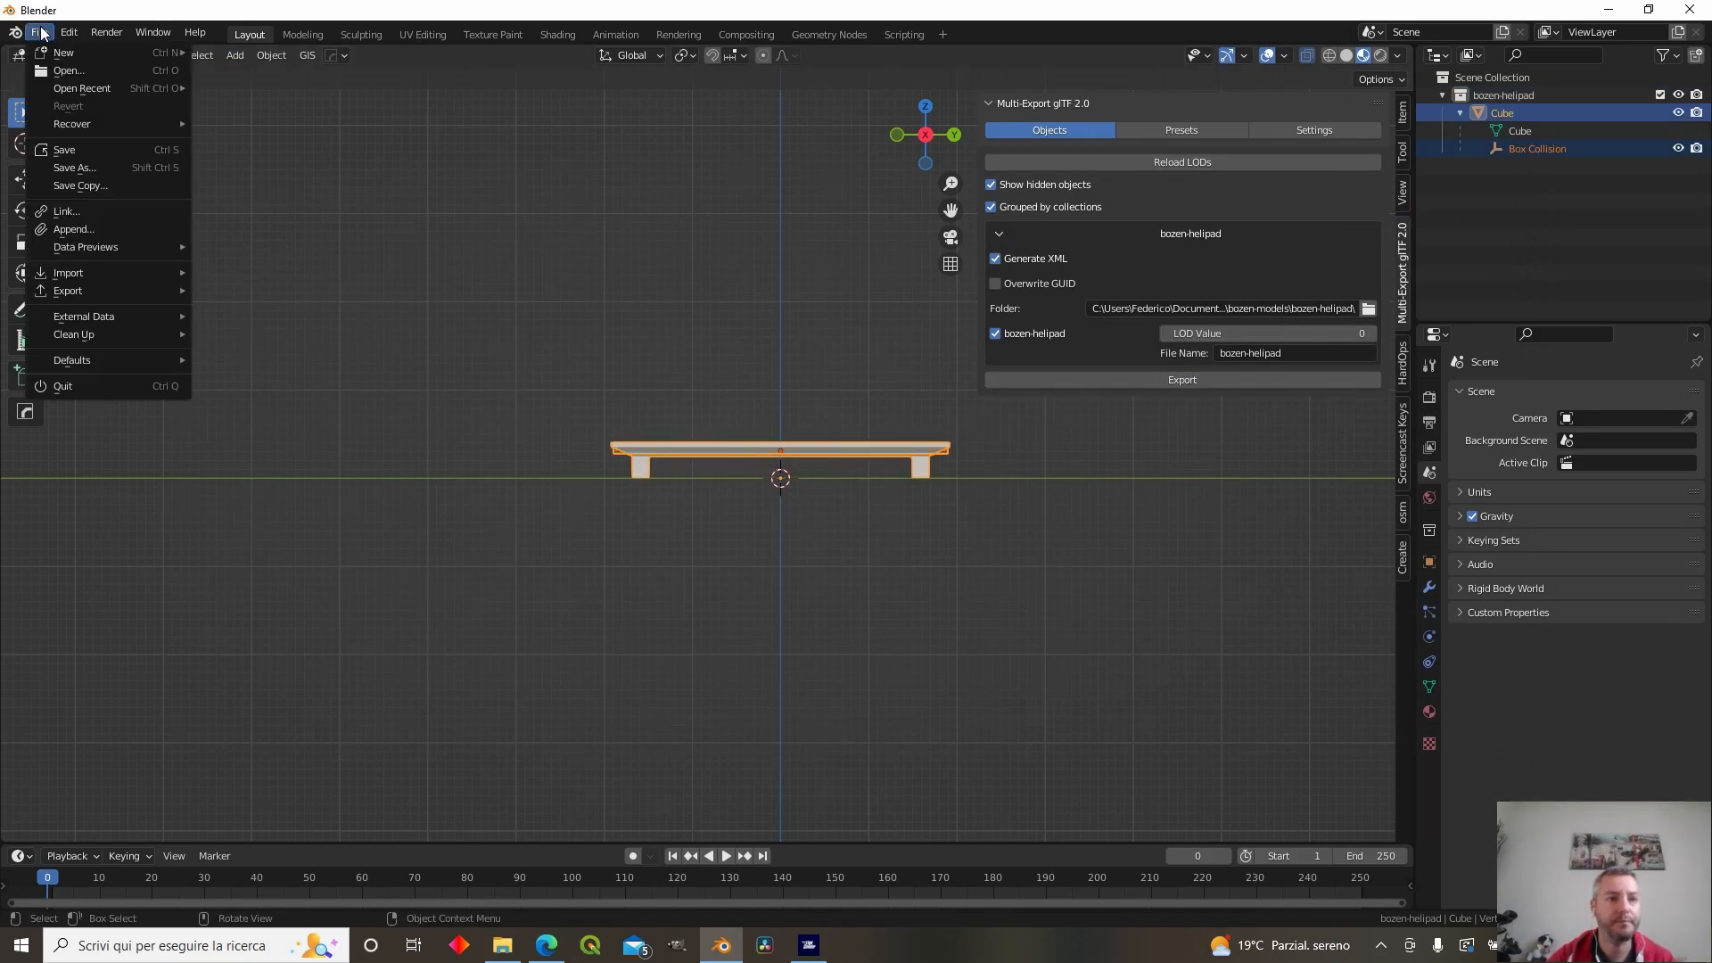
click(64, 150)
click(1456, 754)
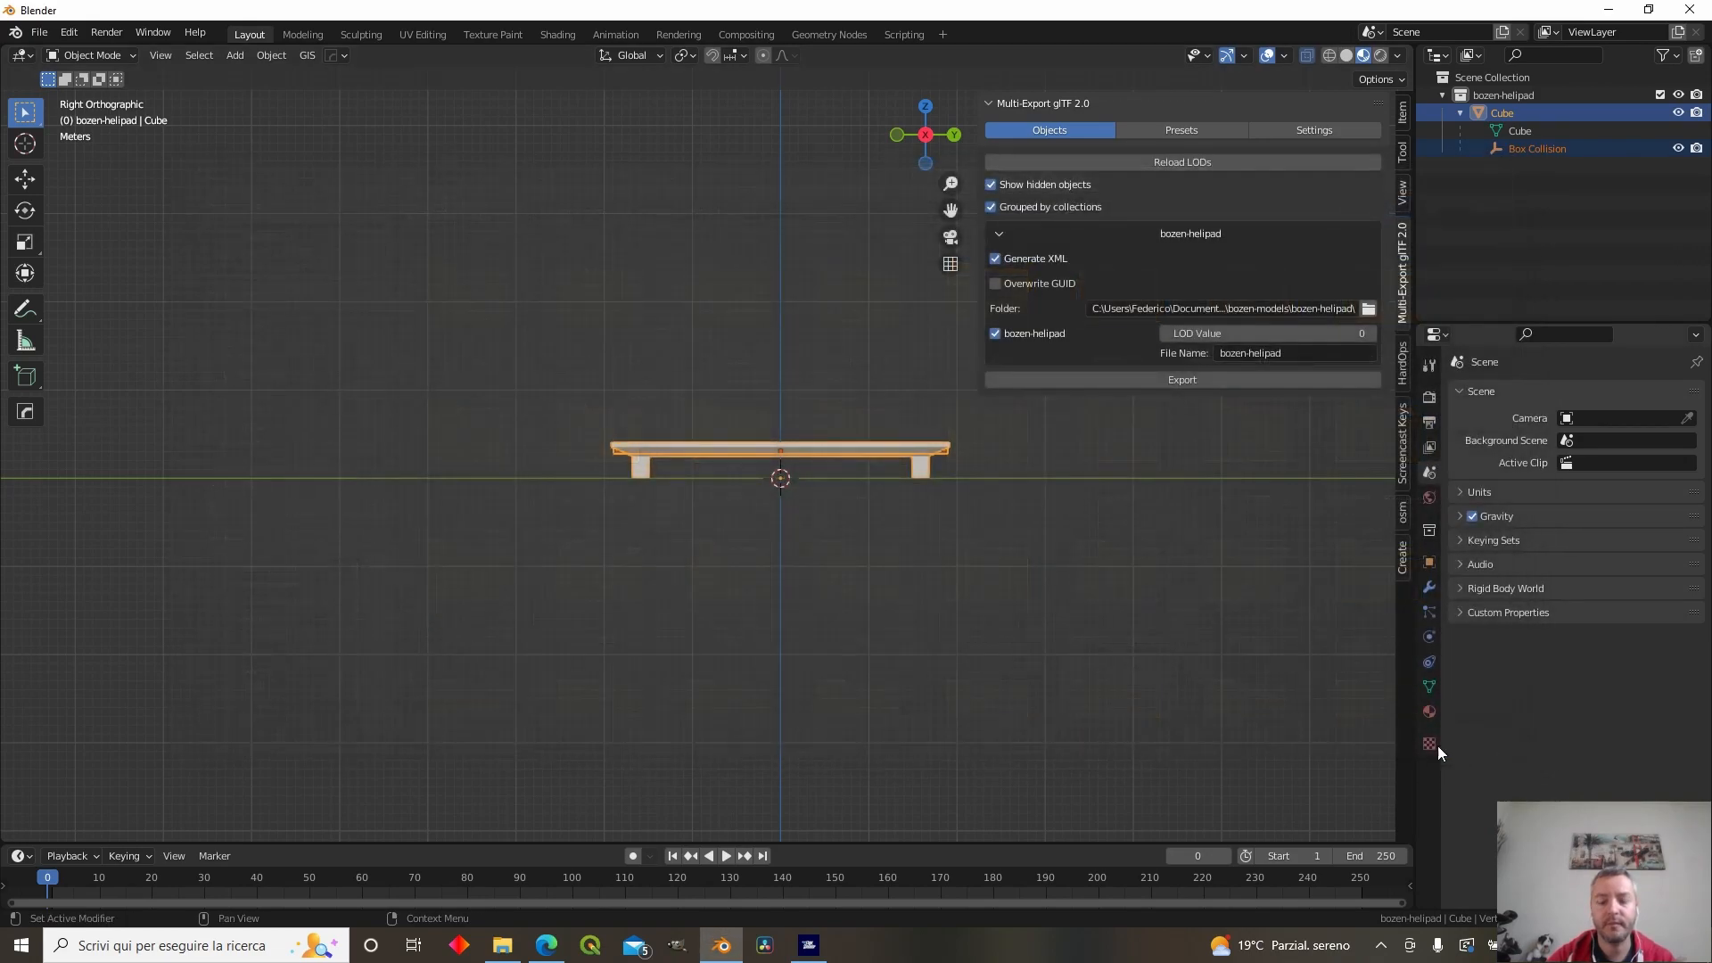
- Save the Blender file as bozen-helipad in the bozen-helipad folder
click(40, 33)
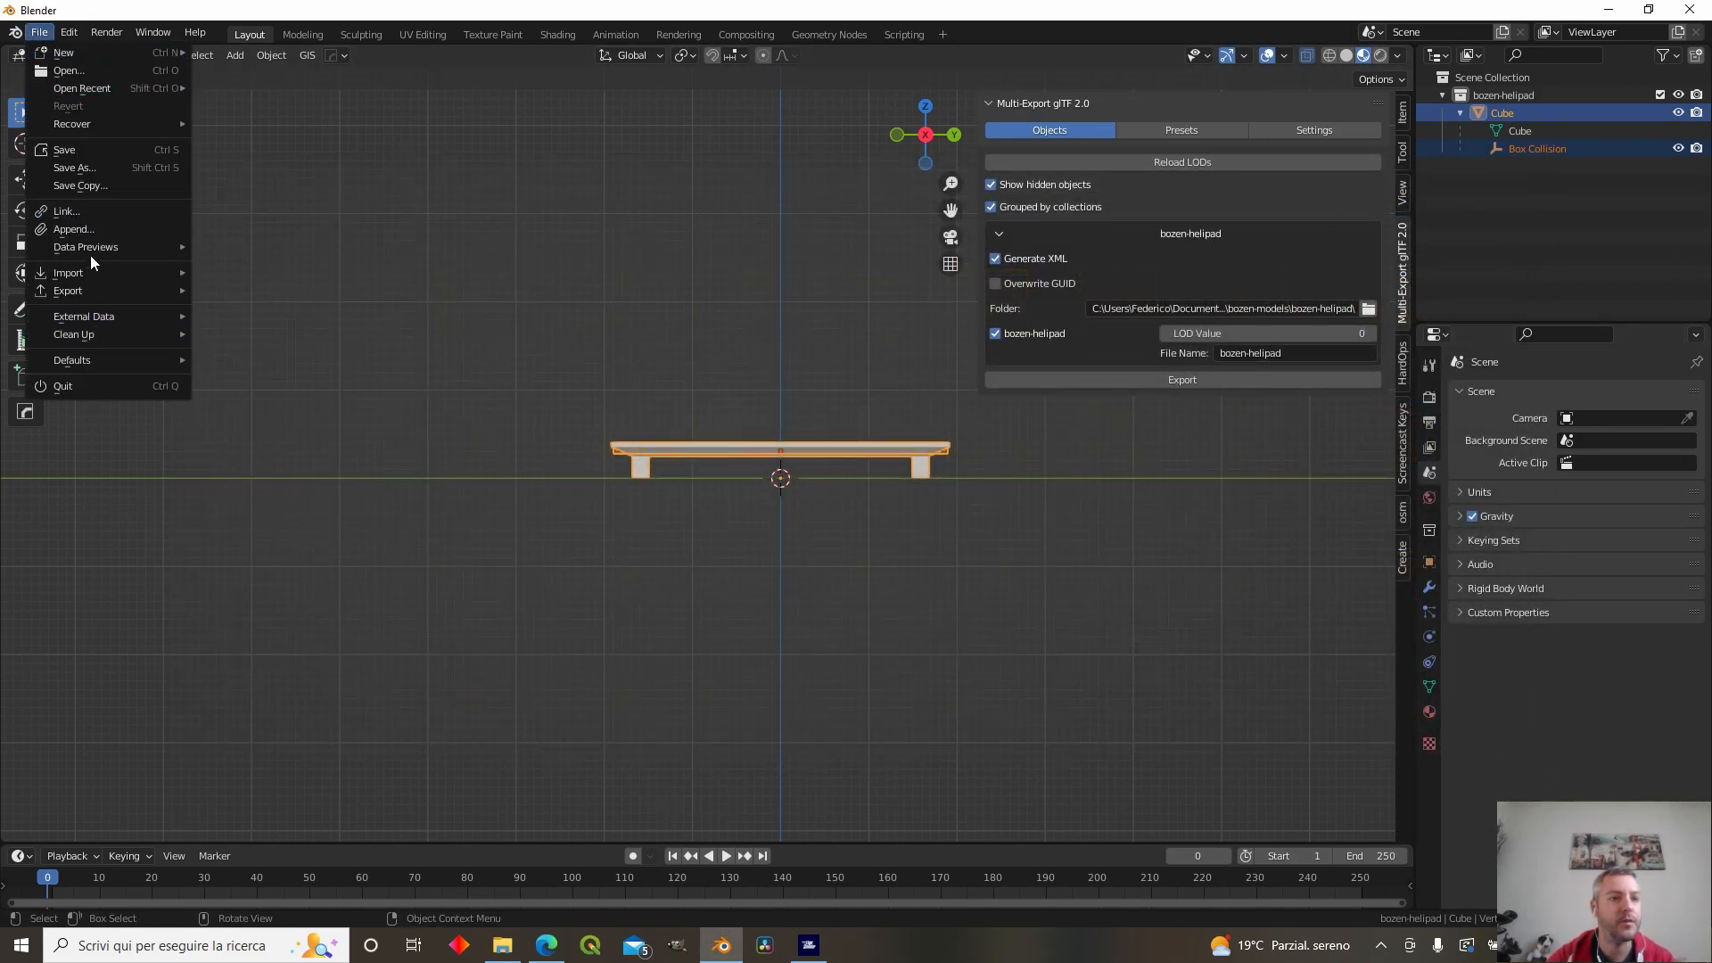
click(93, 154)
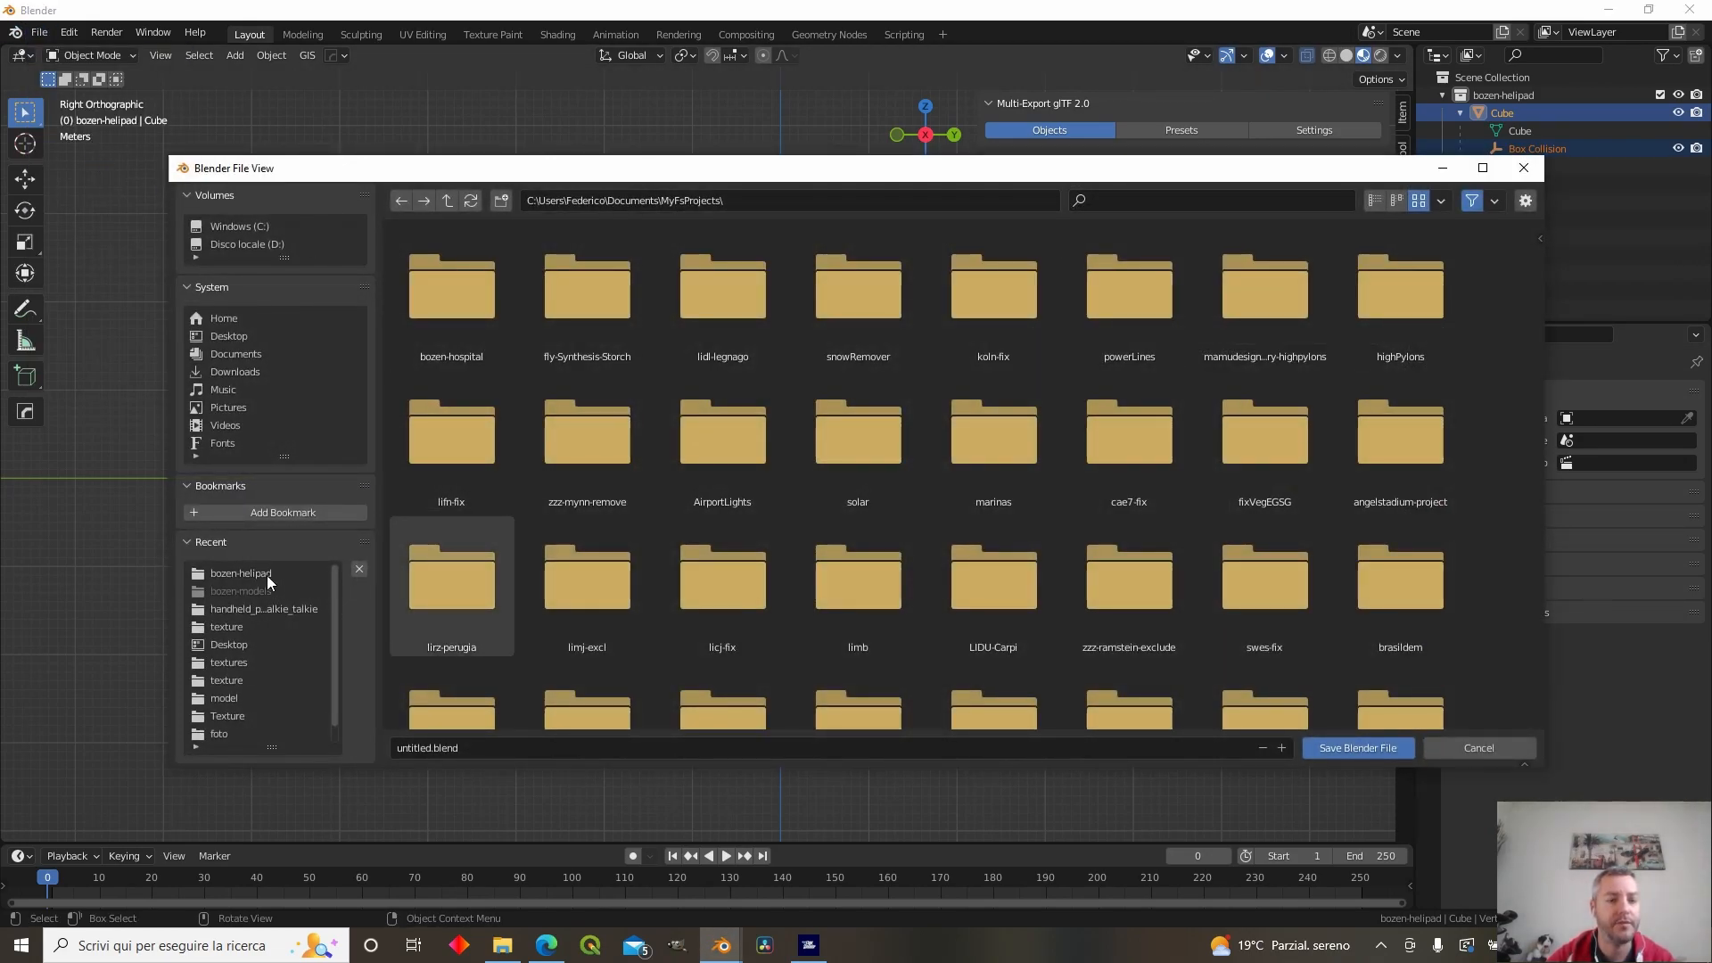
click(241, 574)
click(601, 745)
text(bo)
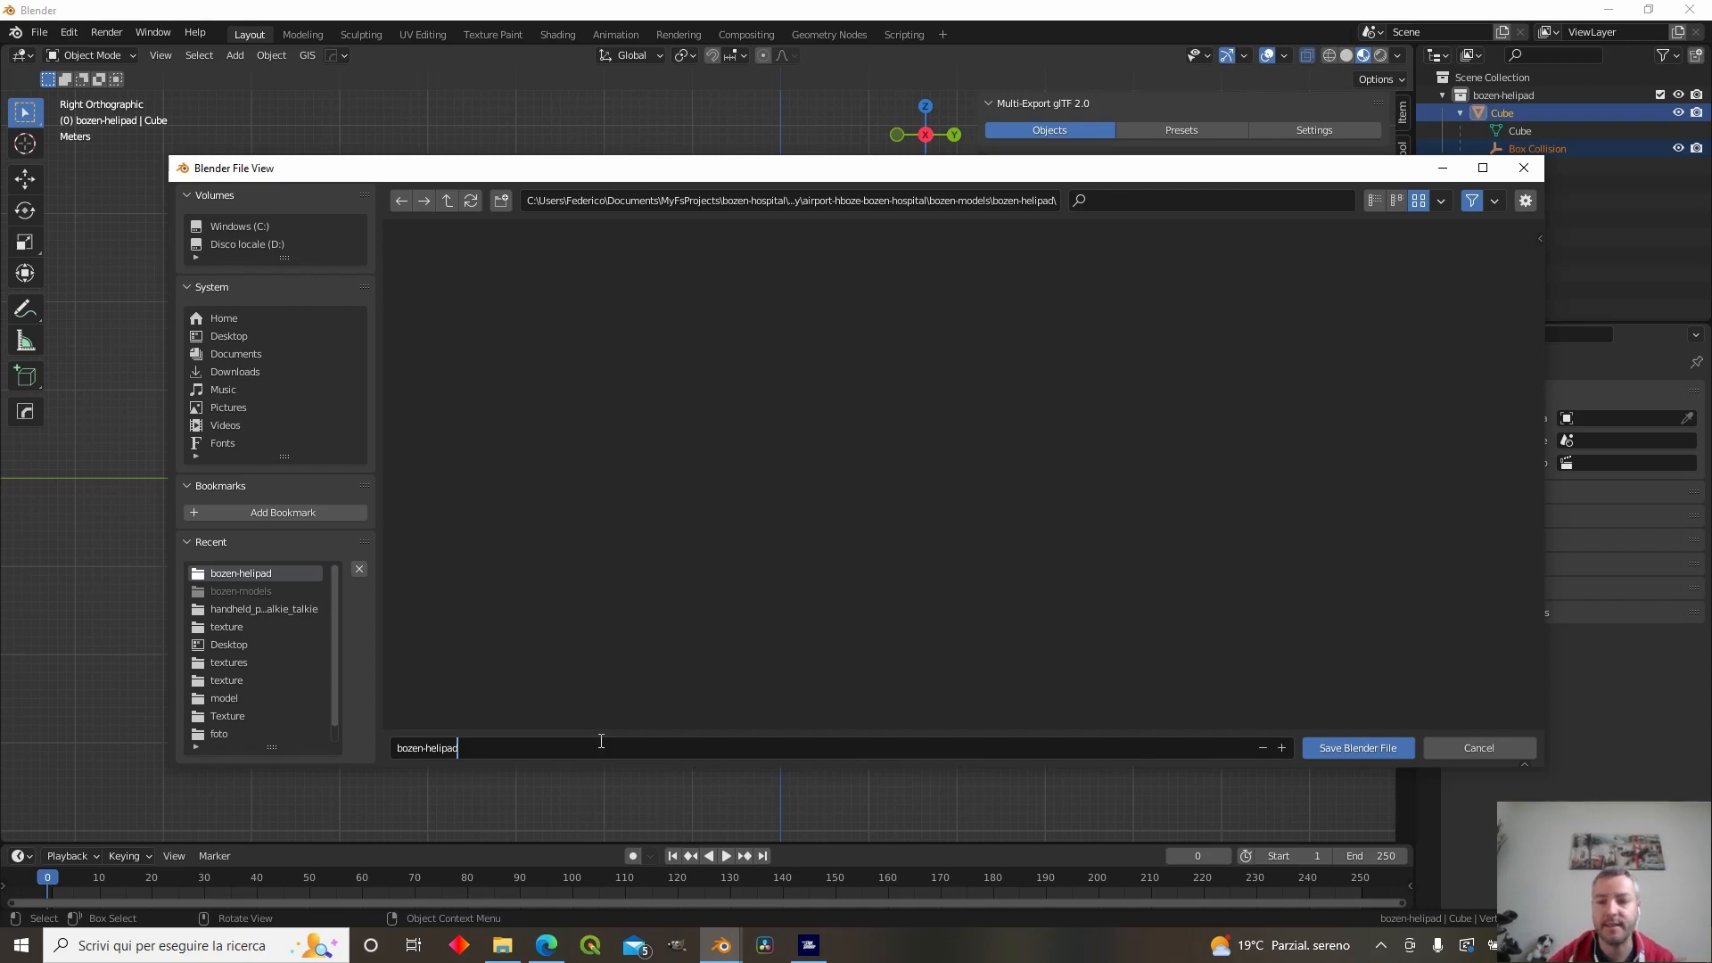
text(zen-helipad)
click(1378, 747)
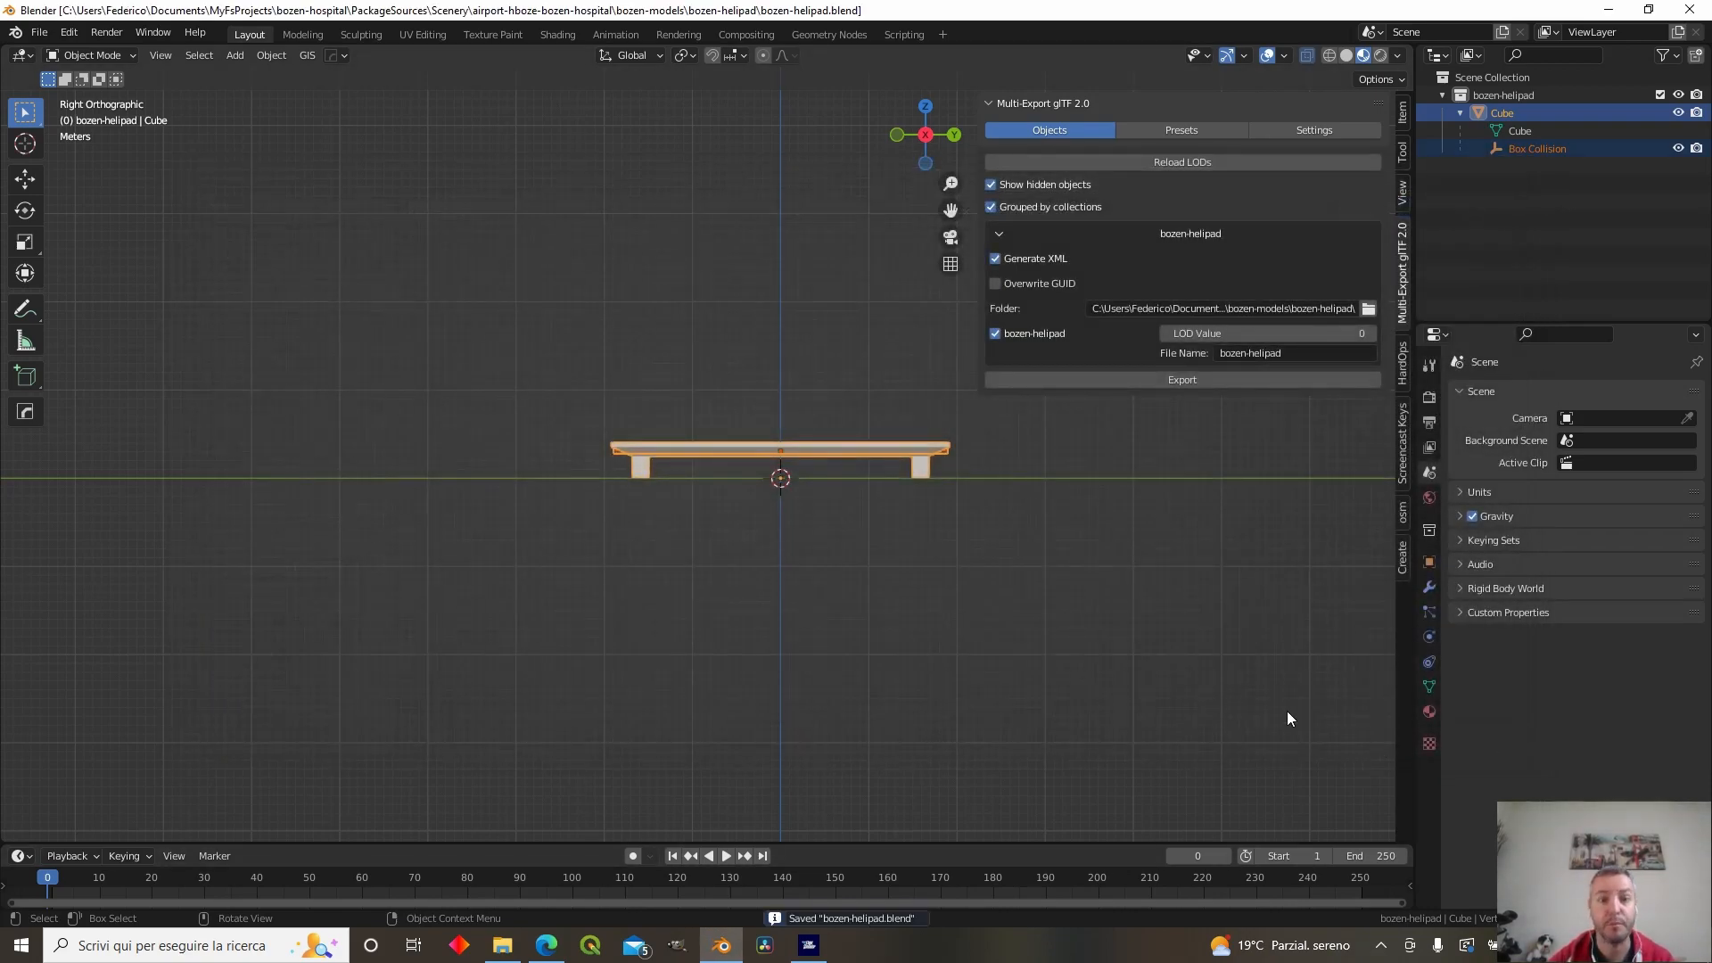
- Switch to Microsoft Flight Simulator, build all assets of the bozen-hospital project, and review the PackageBuilder log
click(809, 945)
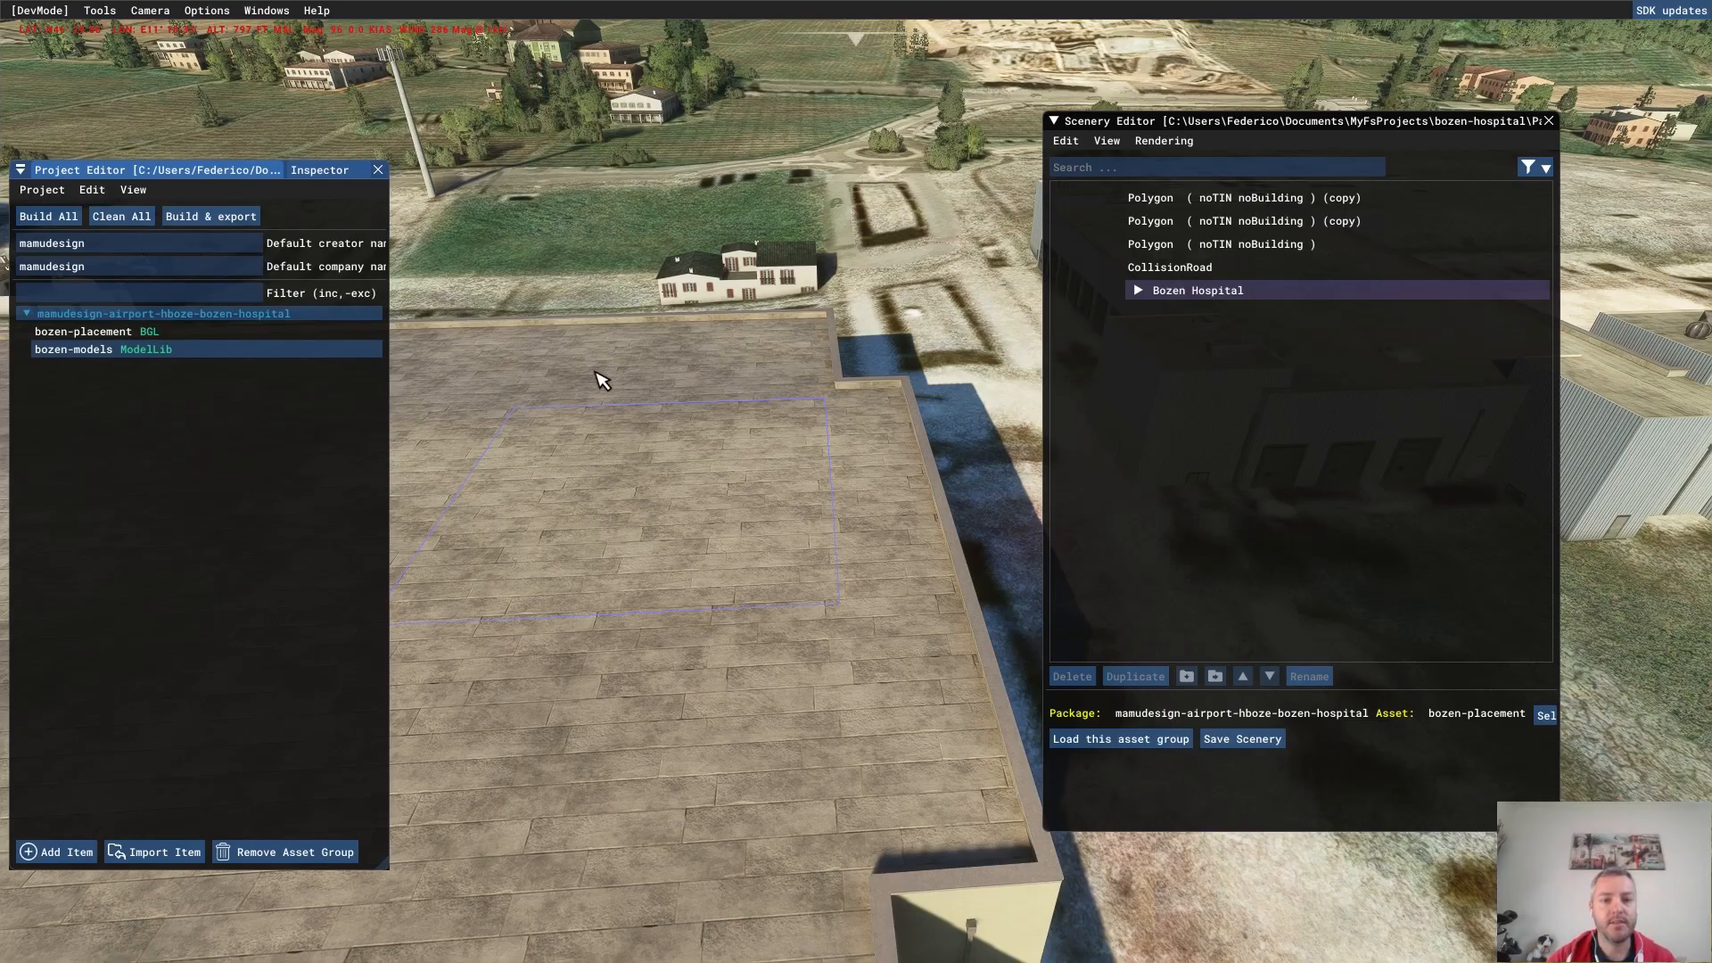
click(36, 219)
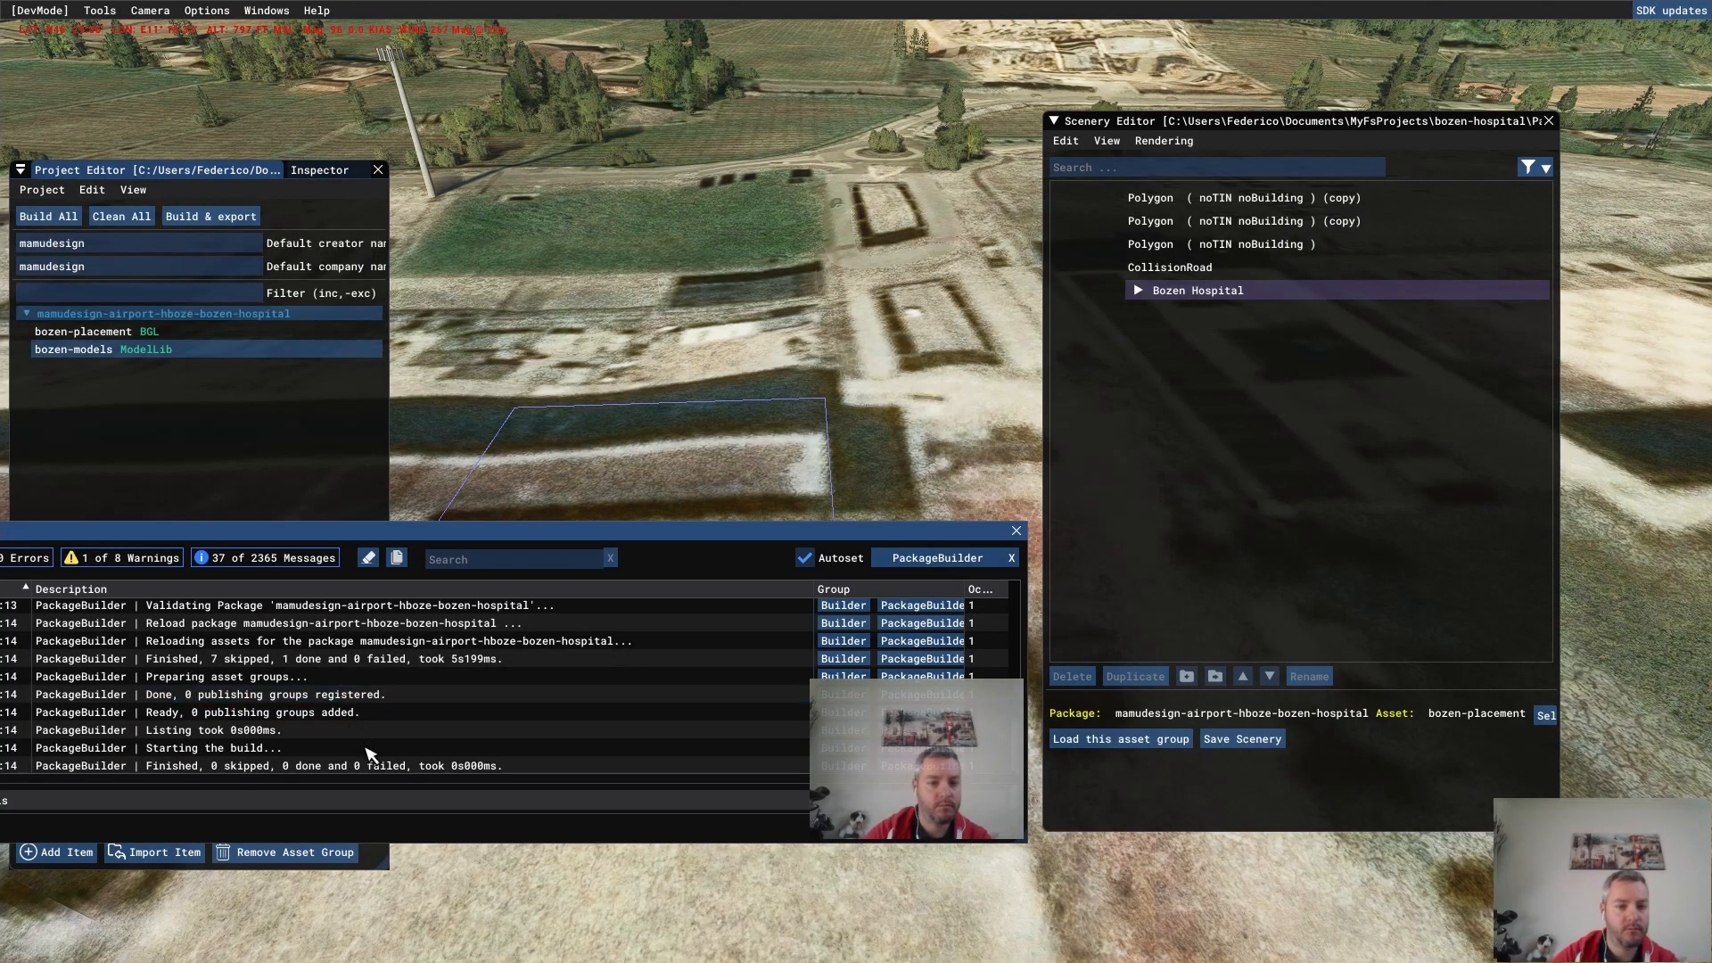
click(375, 660)
scroll(374, 664, up, 4)
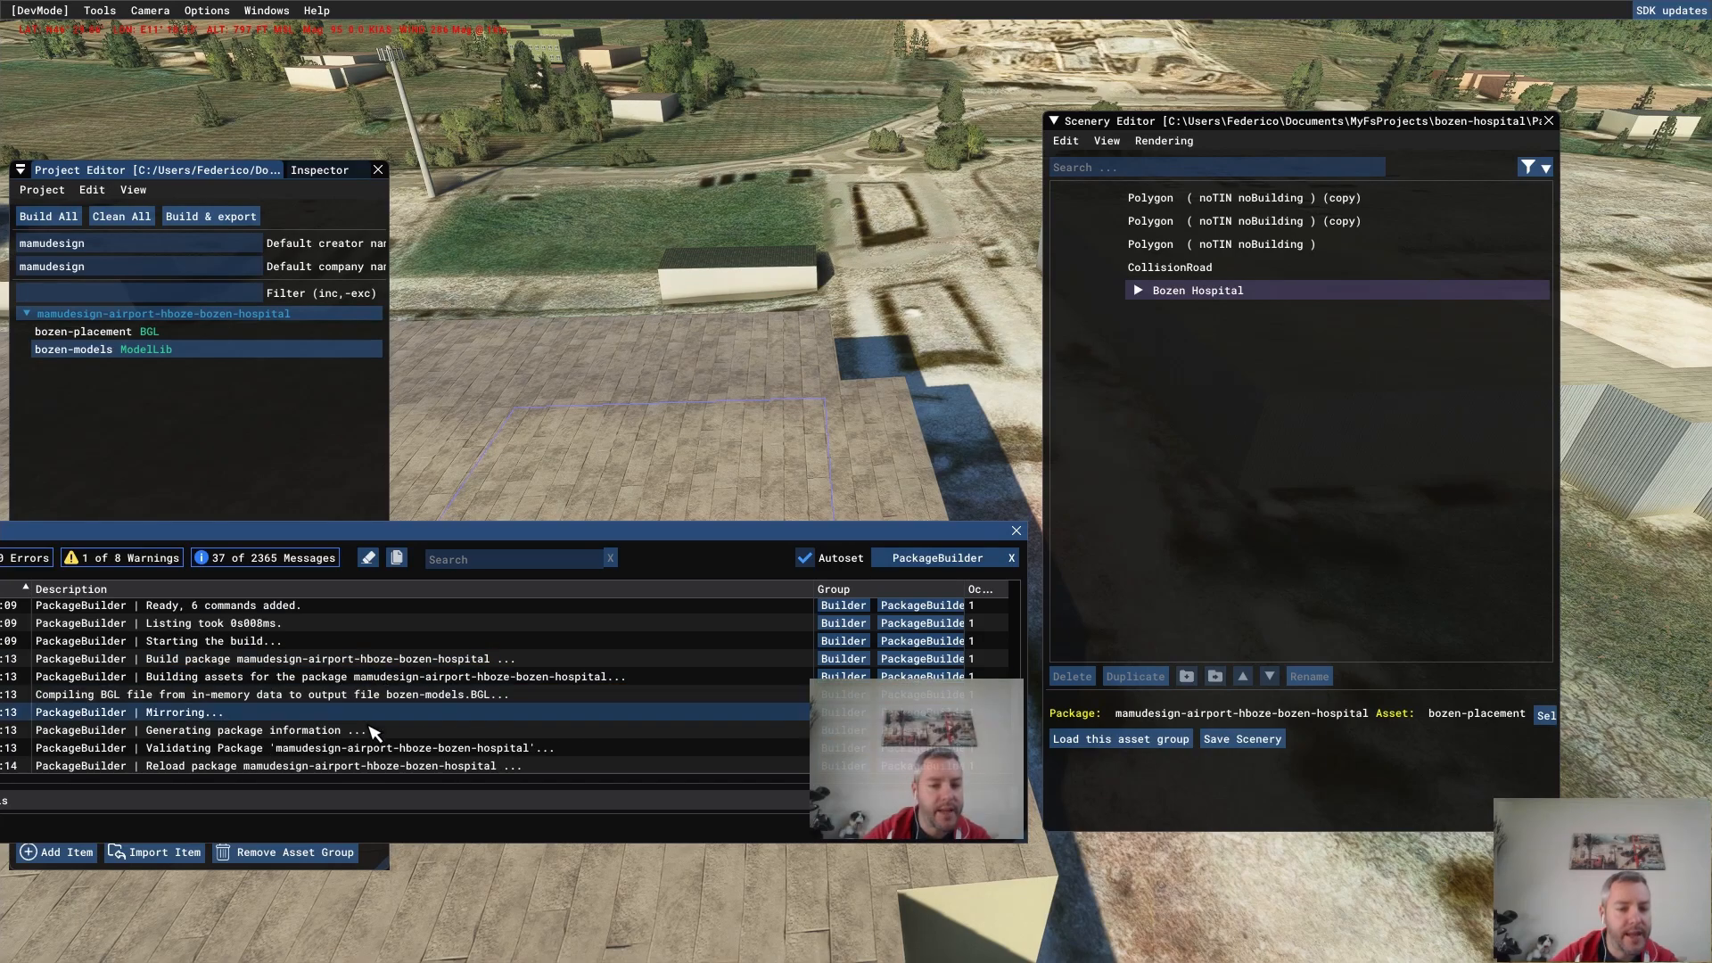
click(504, 696)
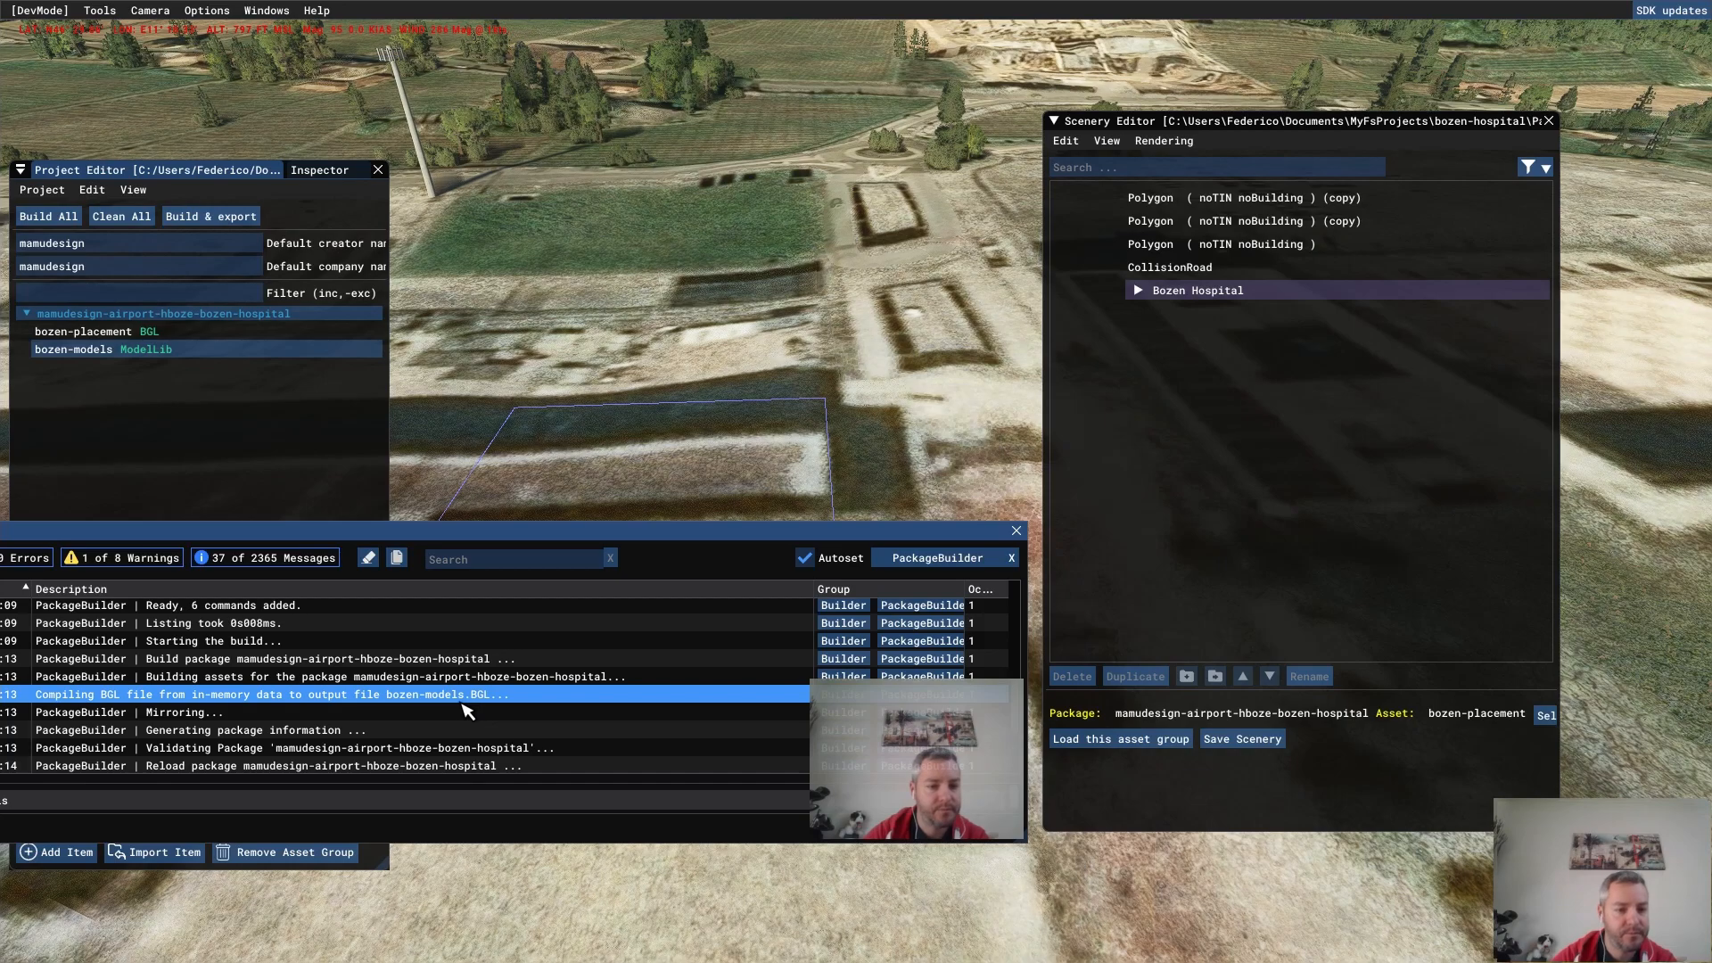
scroll(466, 710, up, 4)
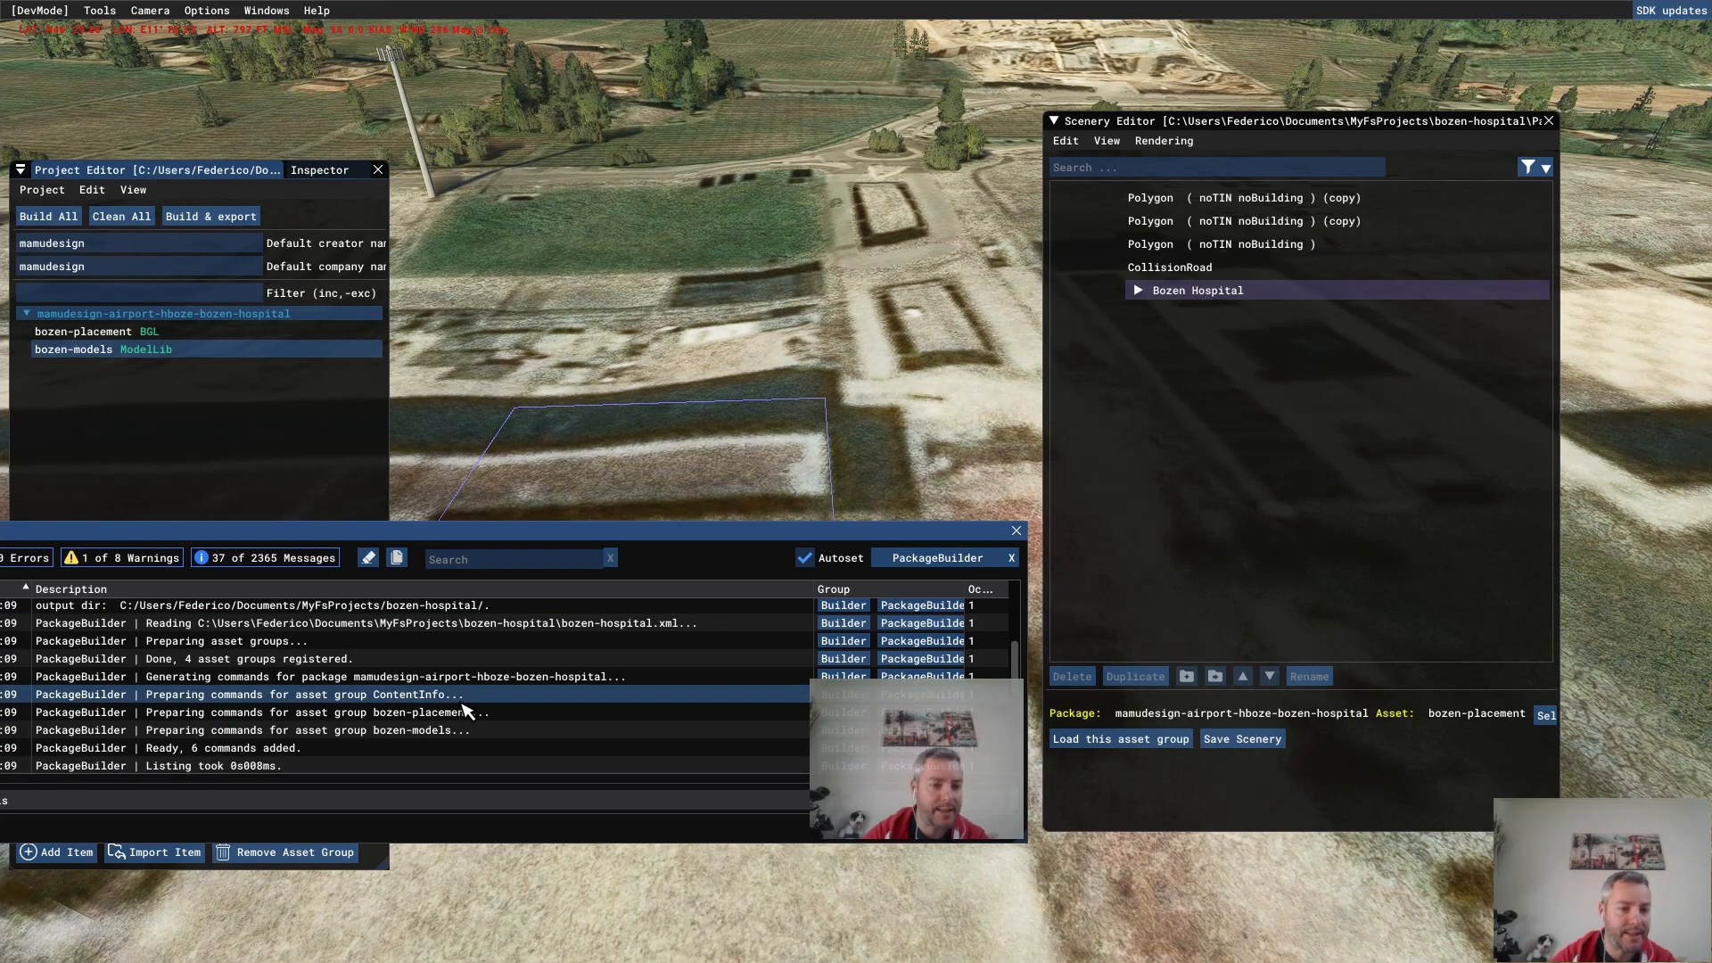
scroll(466, 711, down, 2)
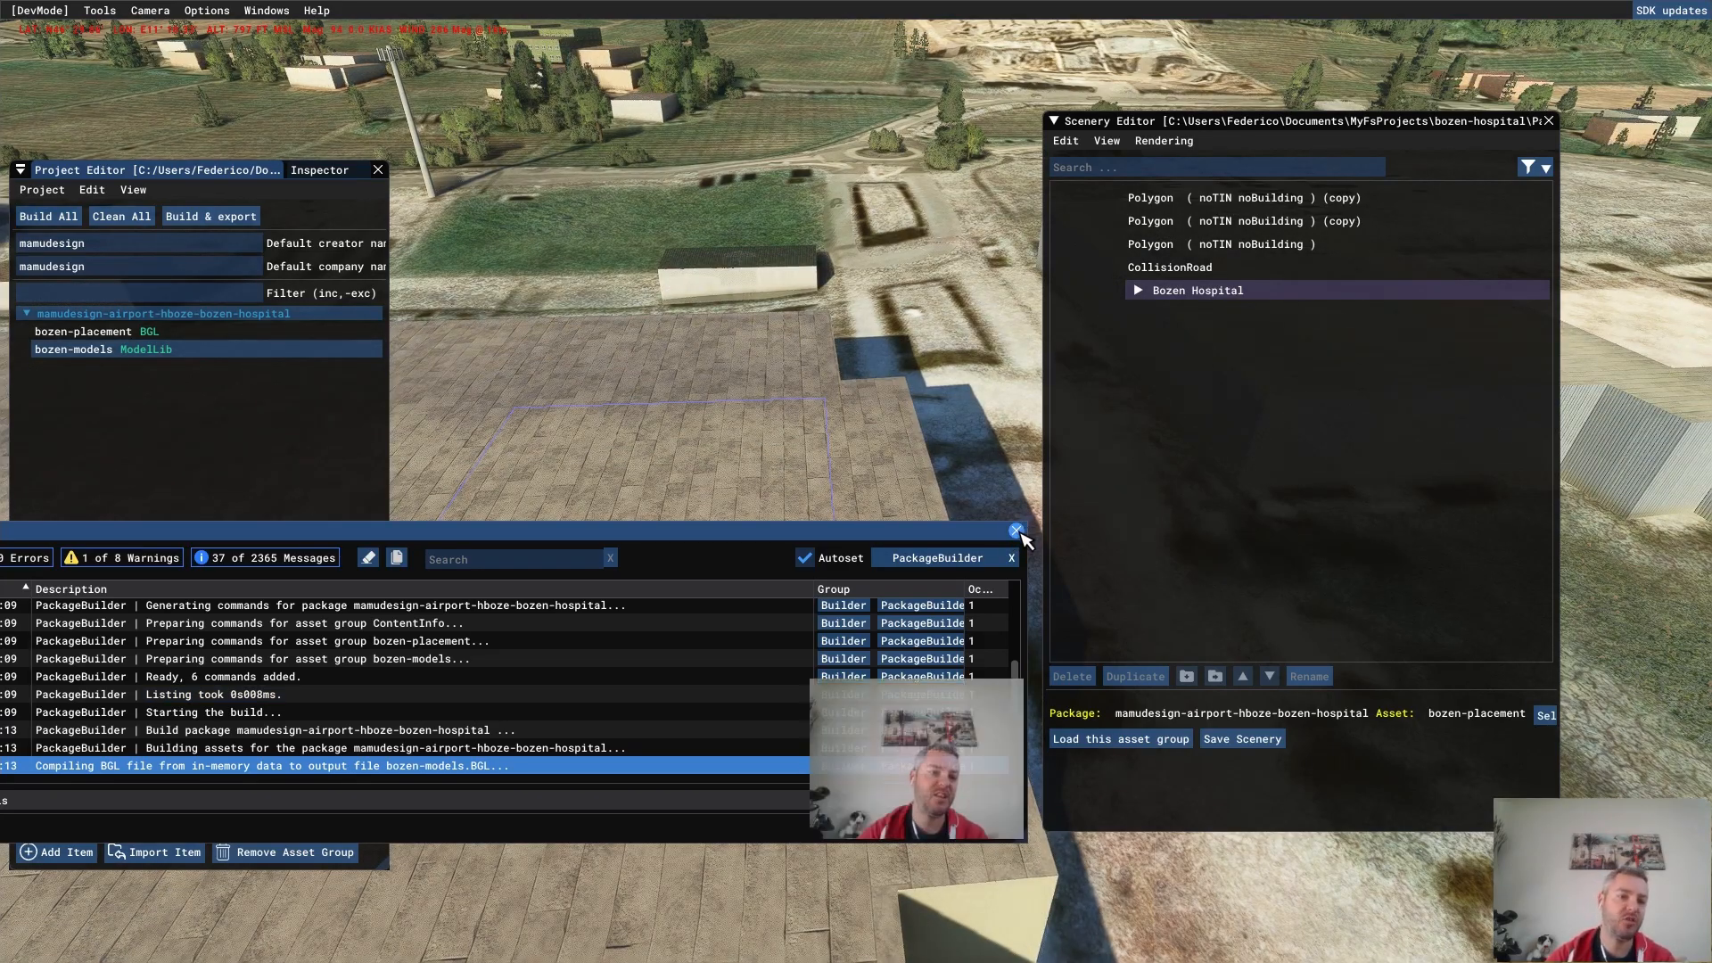
click(1015, 531)
- Delete the CollisionRoad object from the hospital roof and the Helipad object from the Bozen Hospital group
click(797, 579)
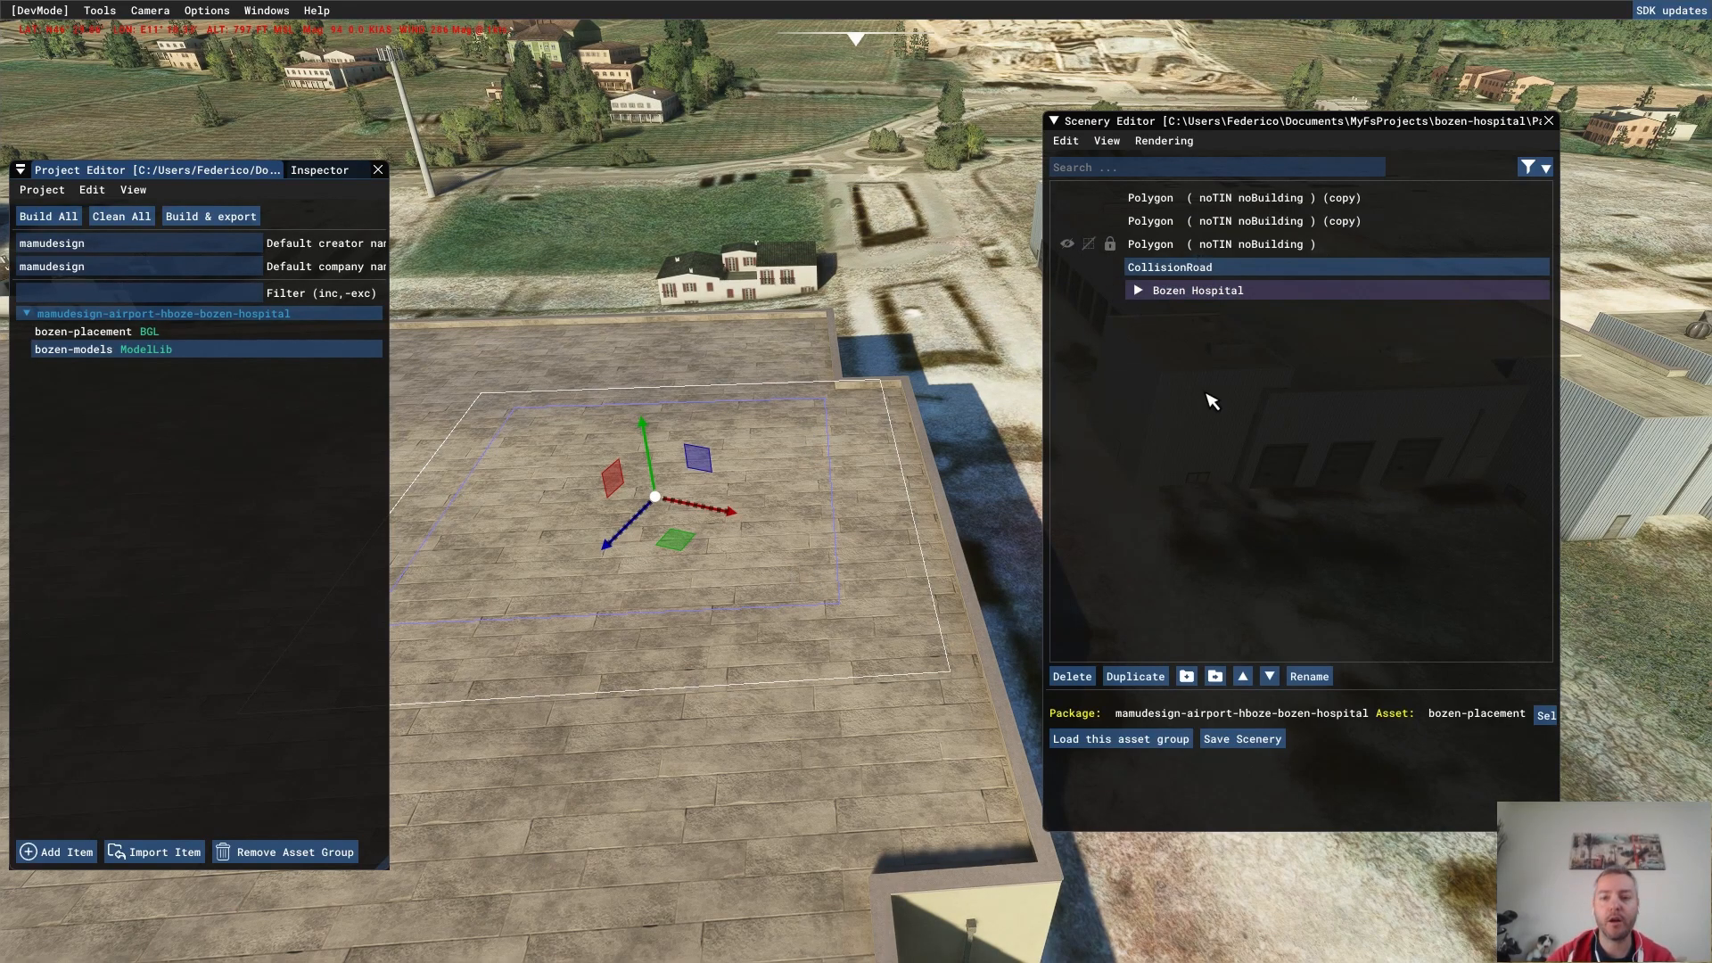
click(1079, 676)
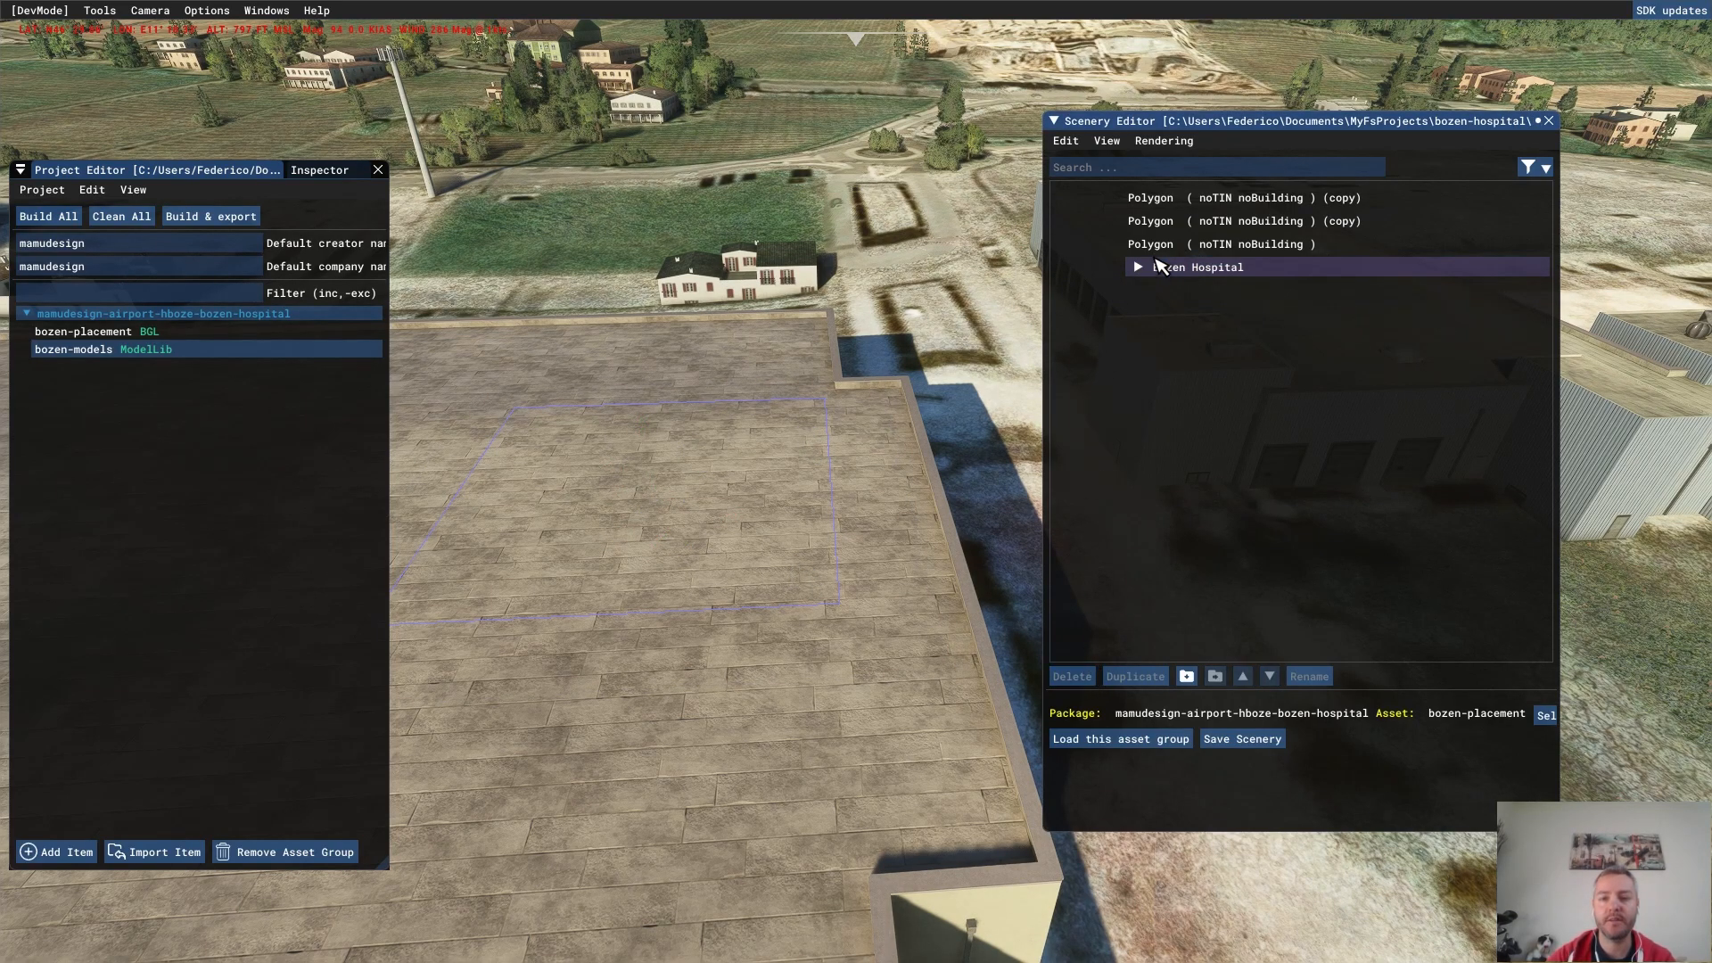
click(1157, 266)
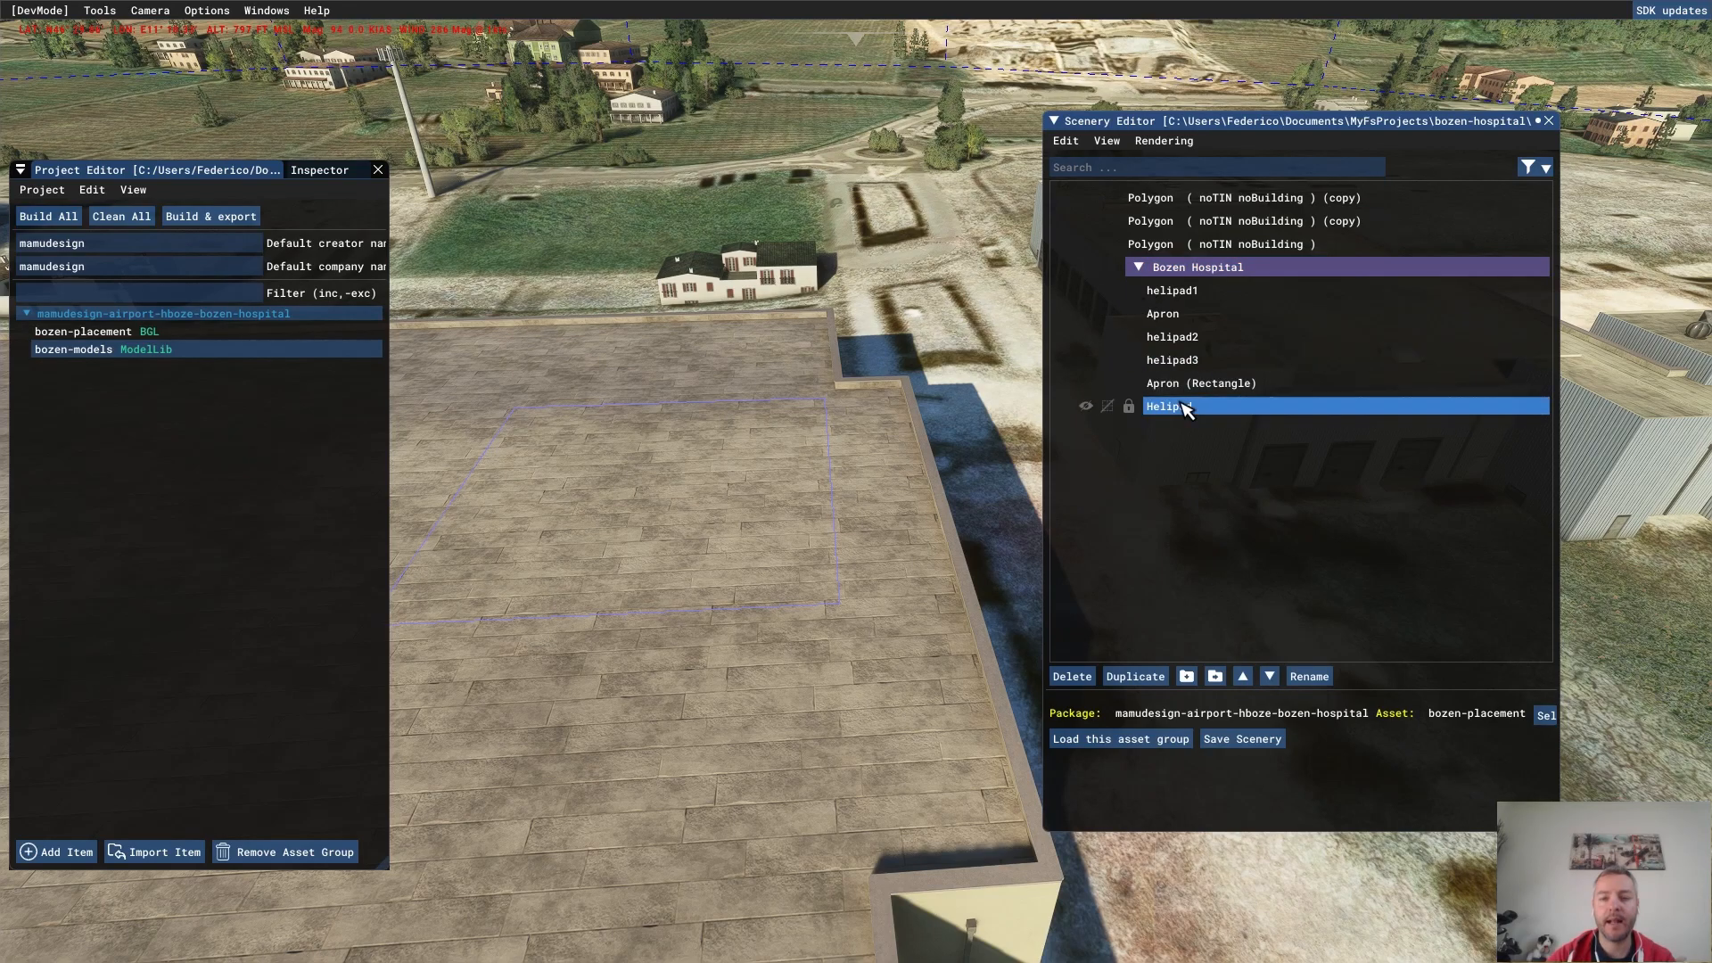
click(581, 564)
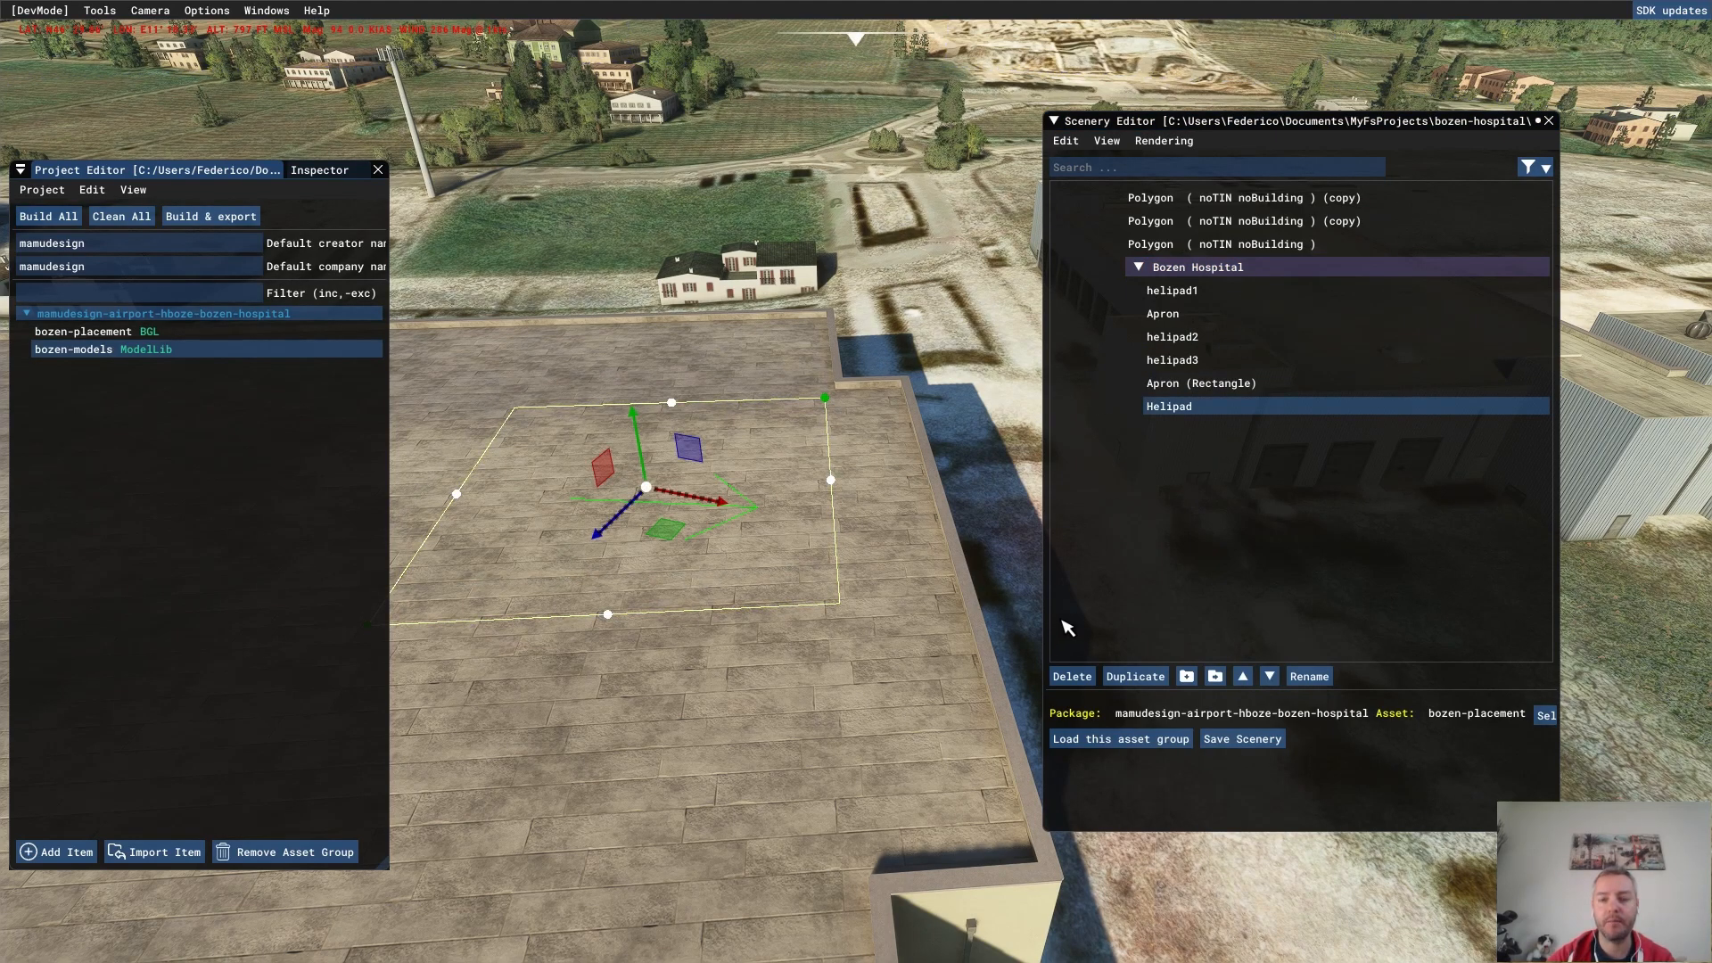
click(1074, 676)
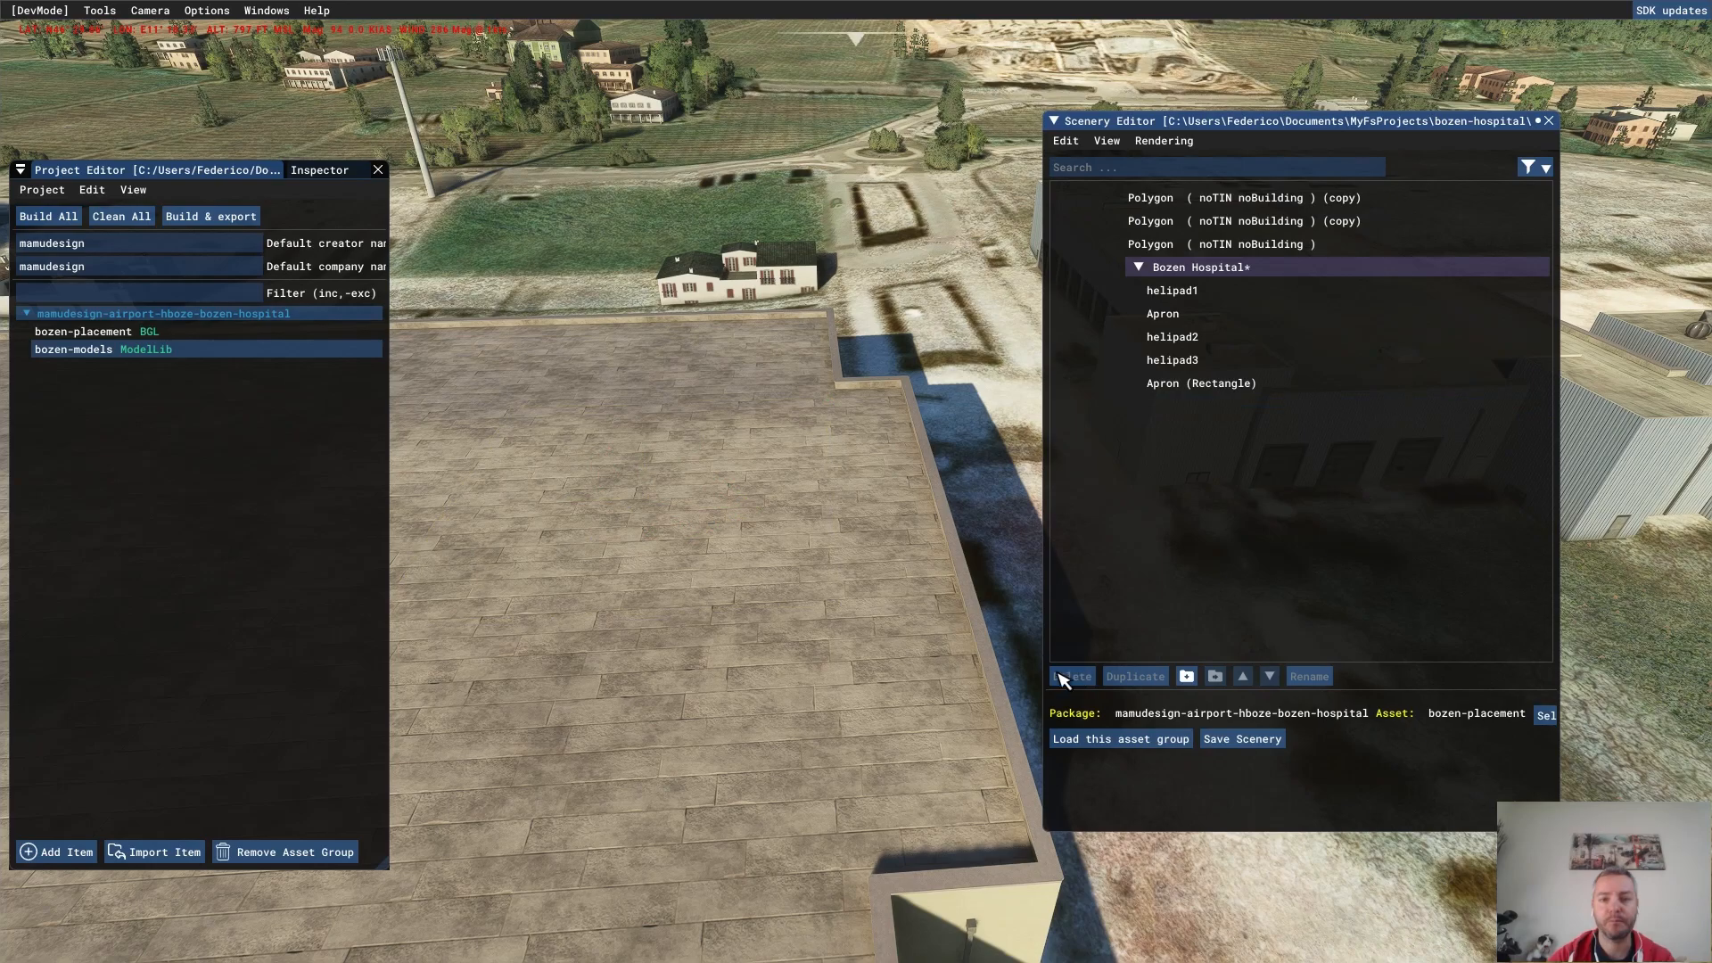
- Show Scenery-type objects from all packages in the object library and search for helipad
click(1110, 140)
click(1127, 184)
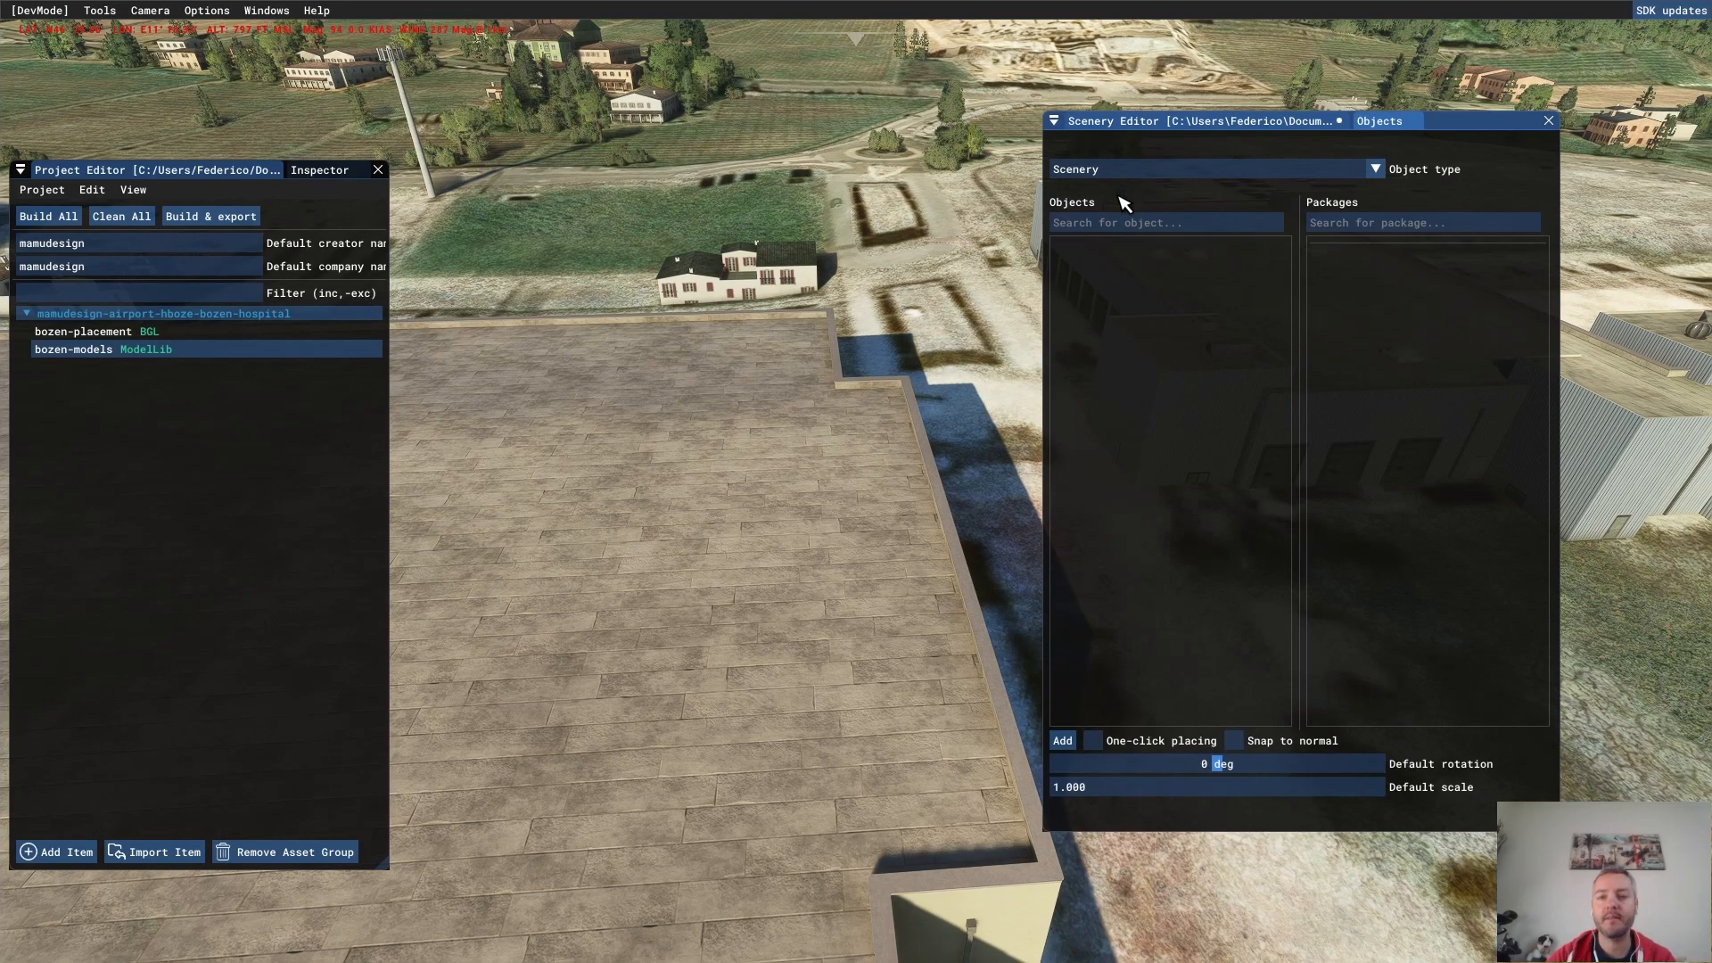
click(1124, 172)
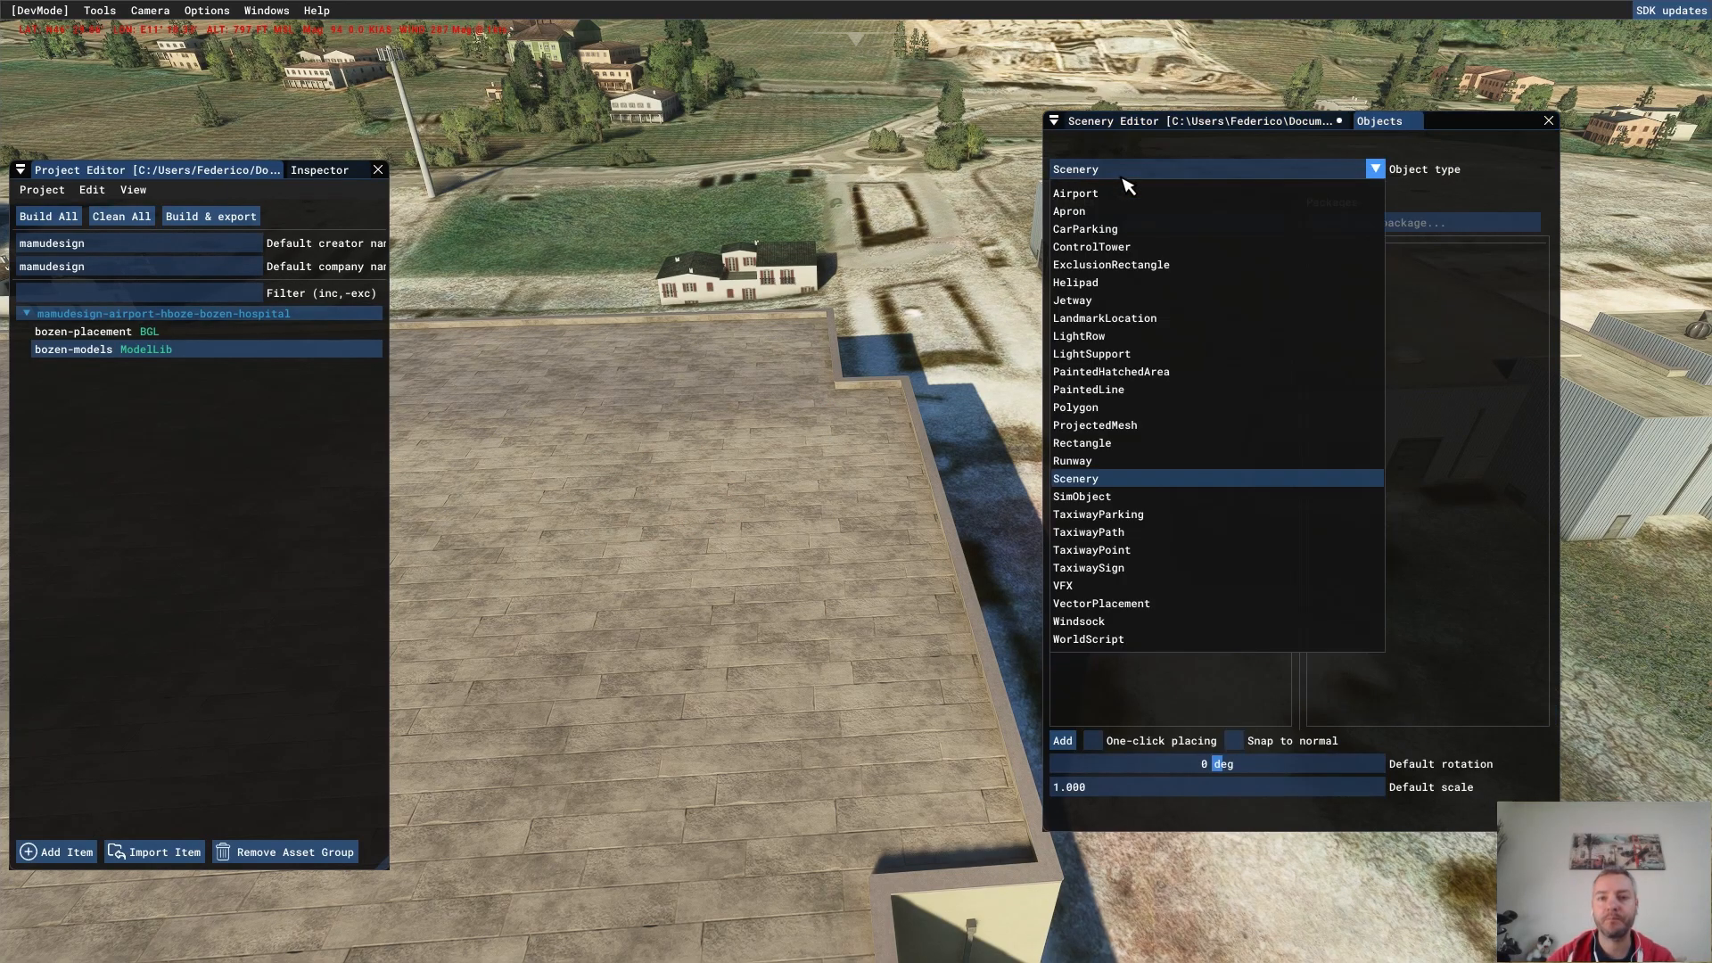
click(1090, 479)
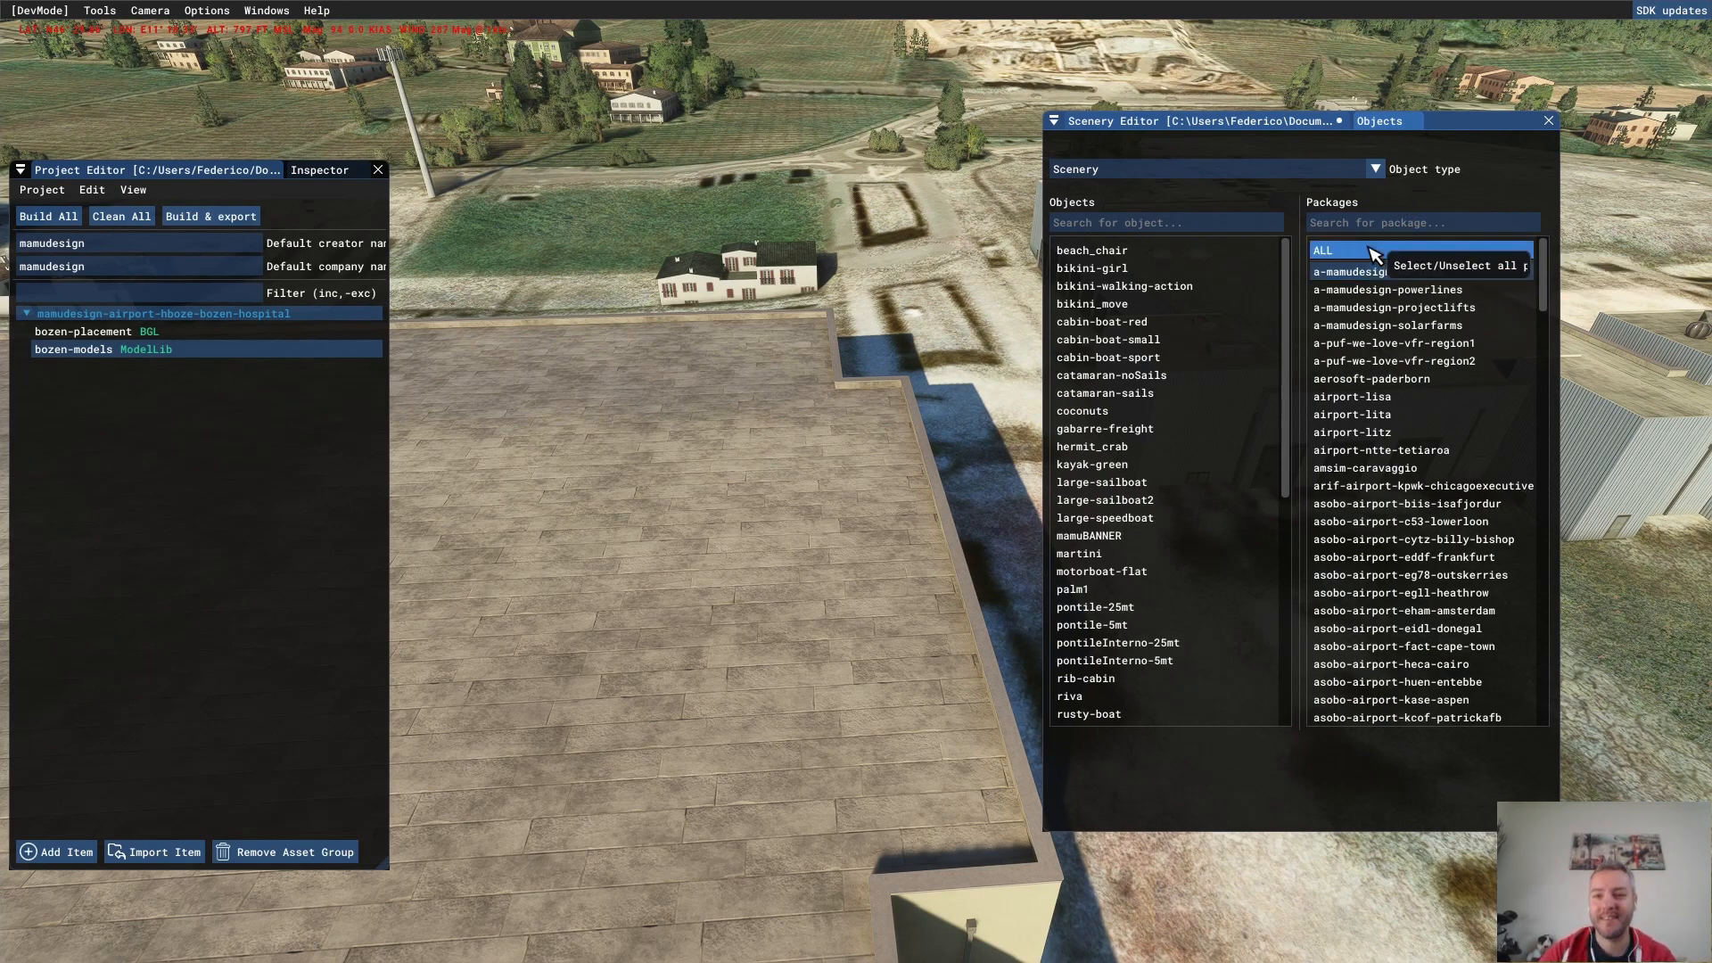
click(1323, 251)
click(1131, 227)
text(he)
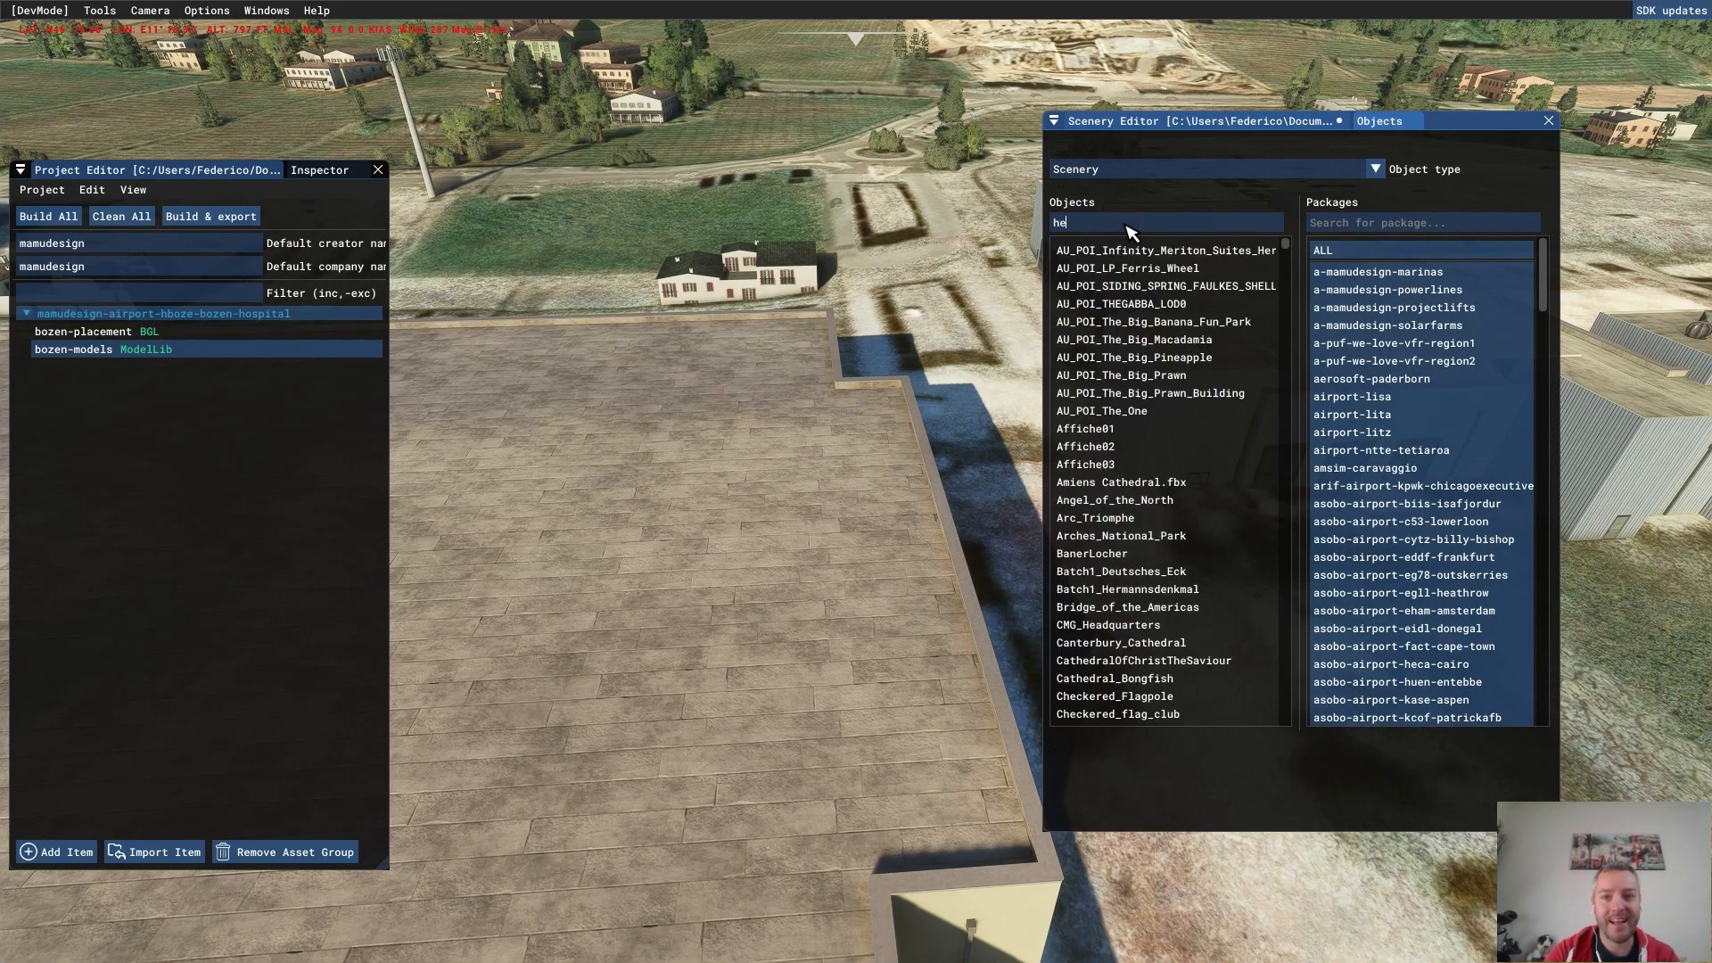
text(lipad)
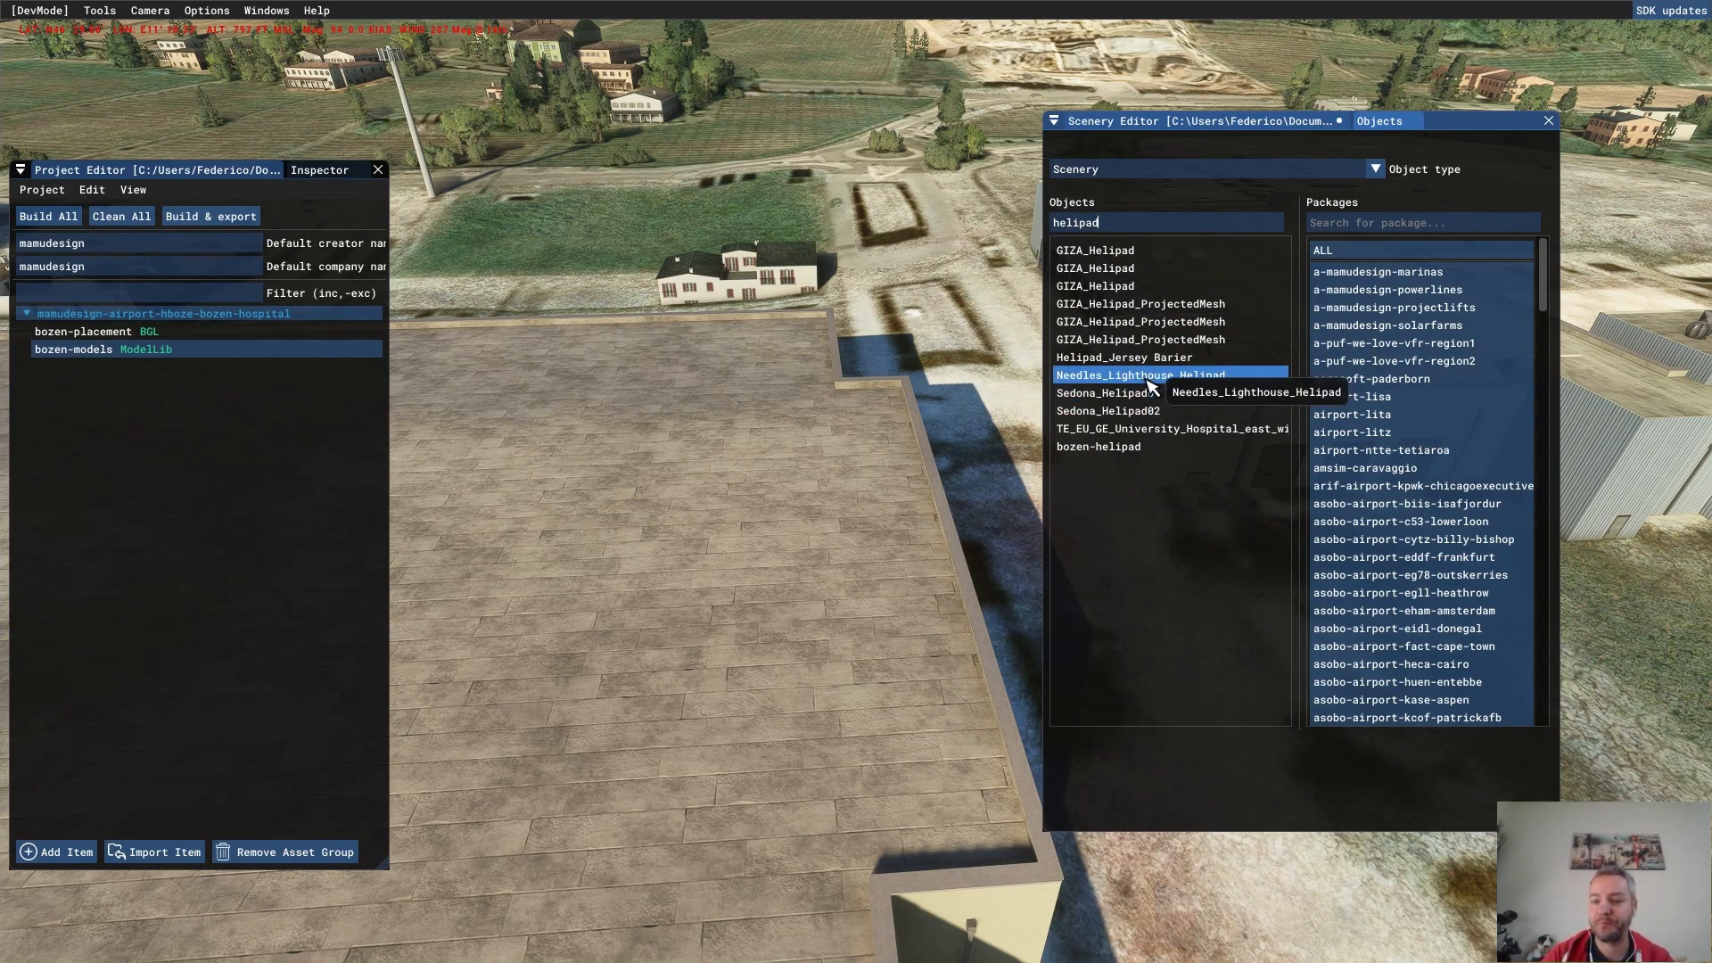
- Add the bozen-helipad model to the scenery and return to the scenery contents list
click(1133, 448)
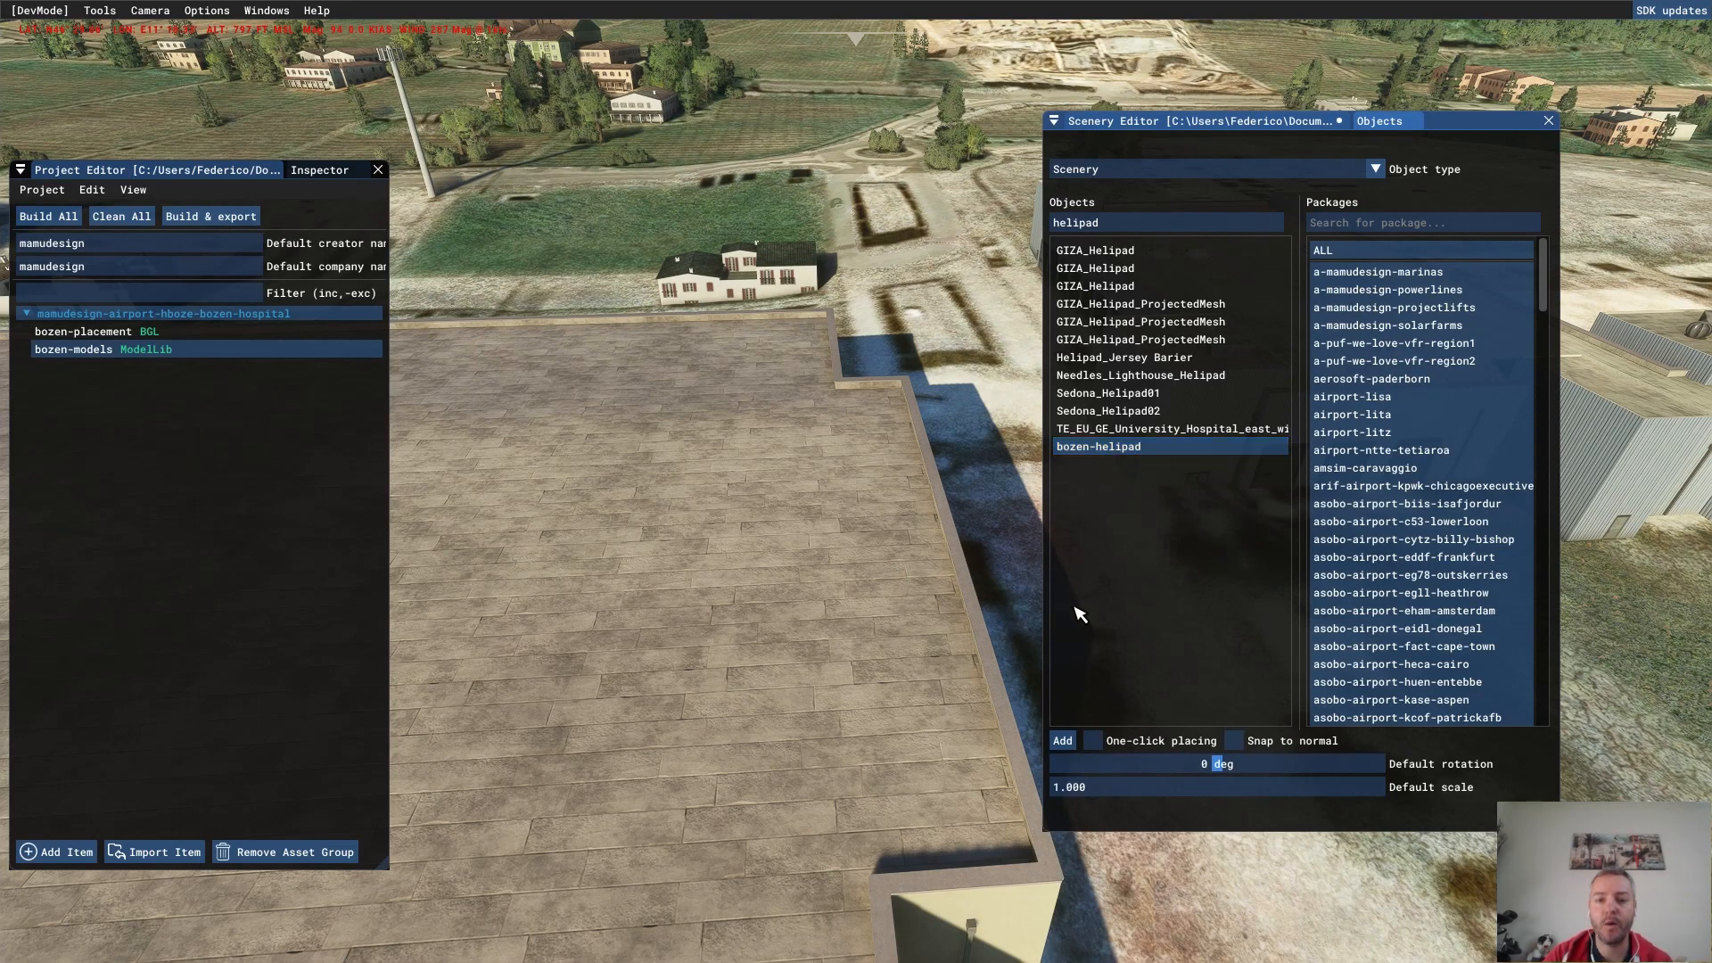
click(1062, 740)
click(1166, 123)
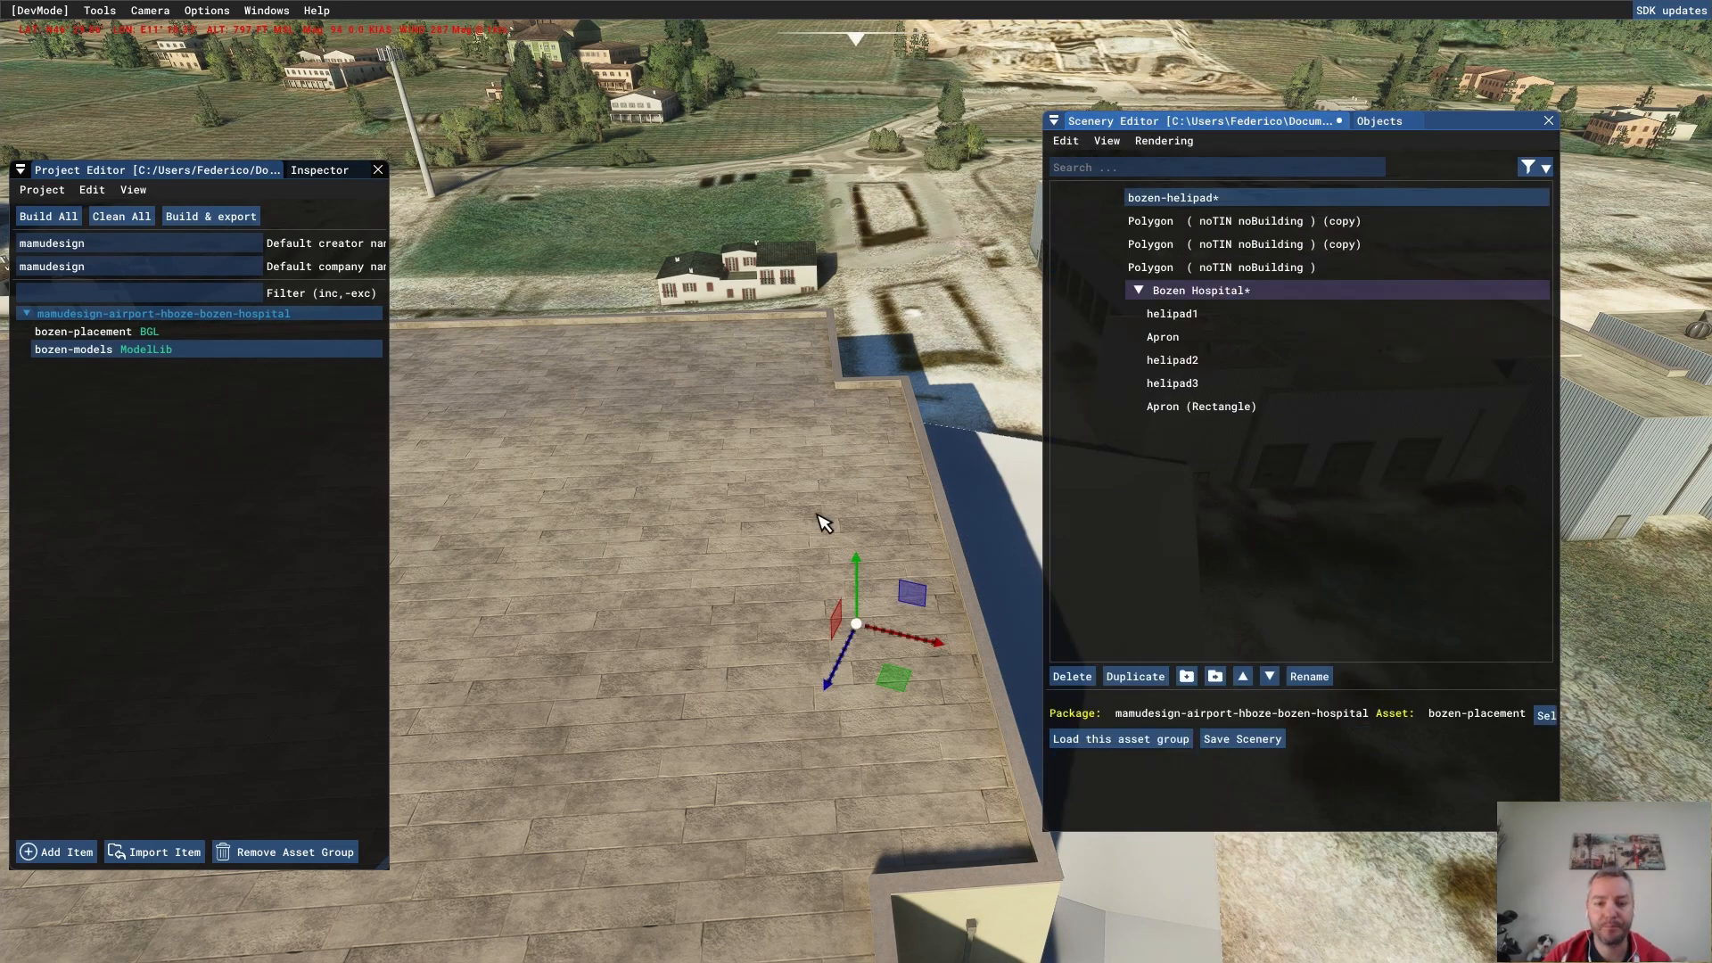
- Rotate the bozen-helipad model so its edges line up with the edges of the hospital roof
key(s)
key(d)
right_drag(723, 446, 794, 505)
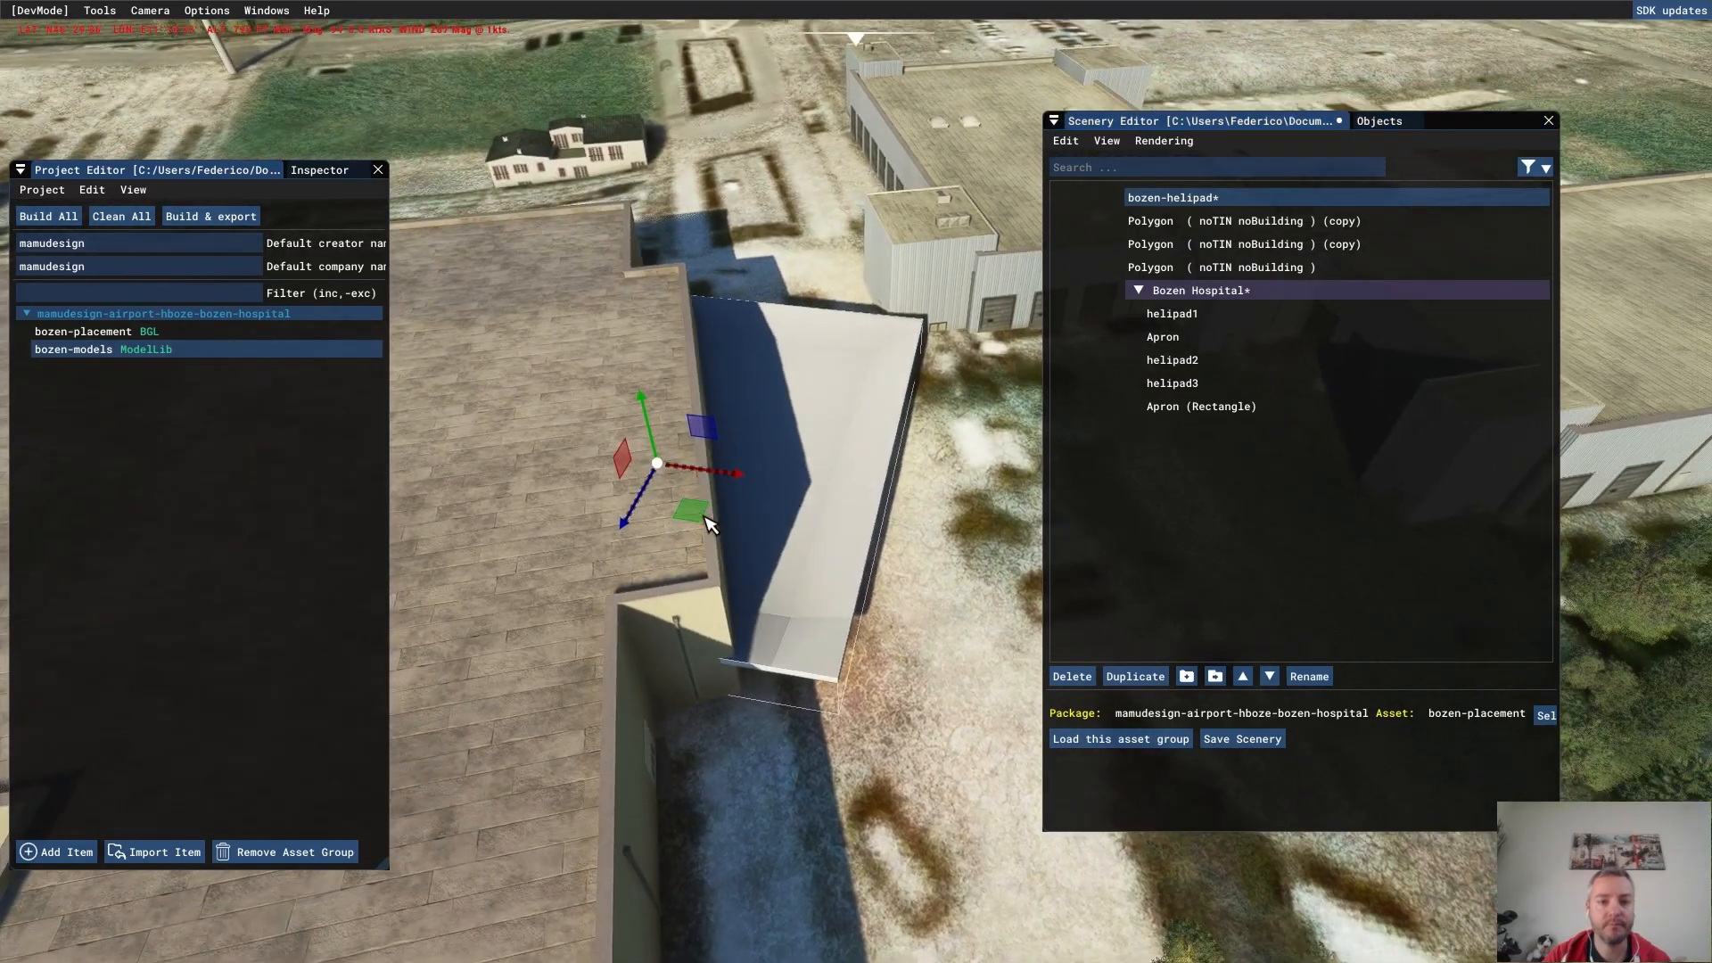
click(659, 465)
drag(675, 528, 687, 527)
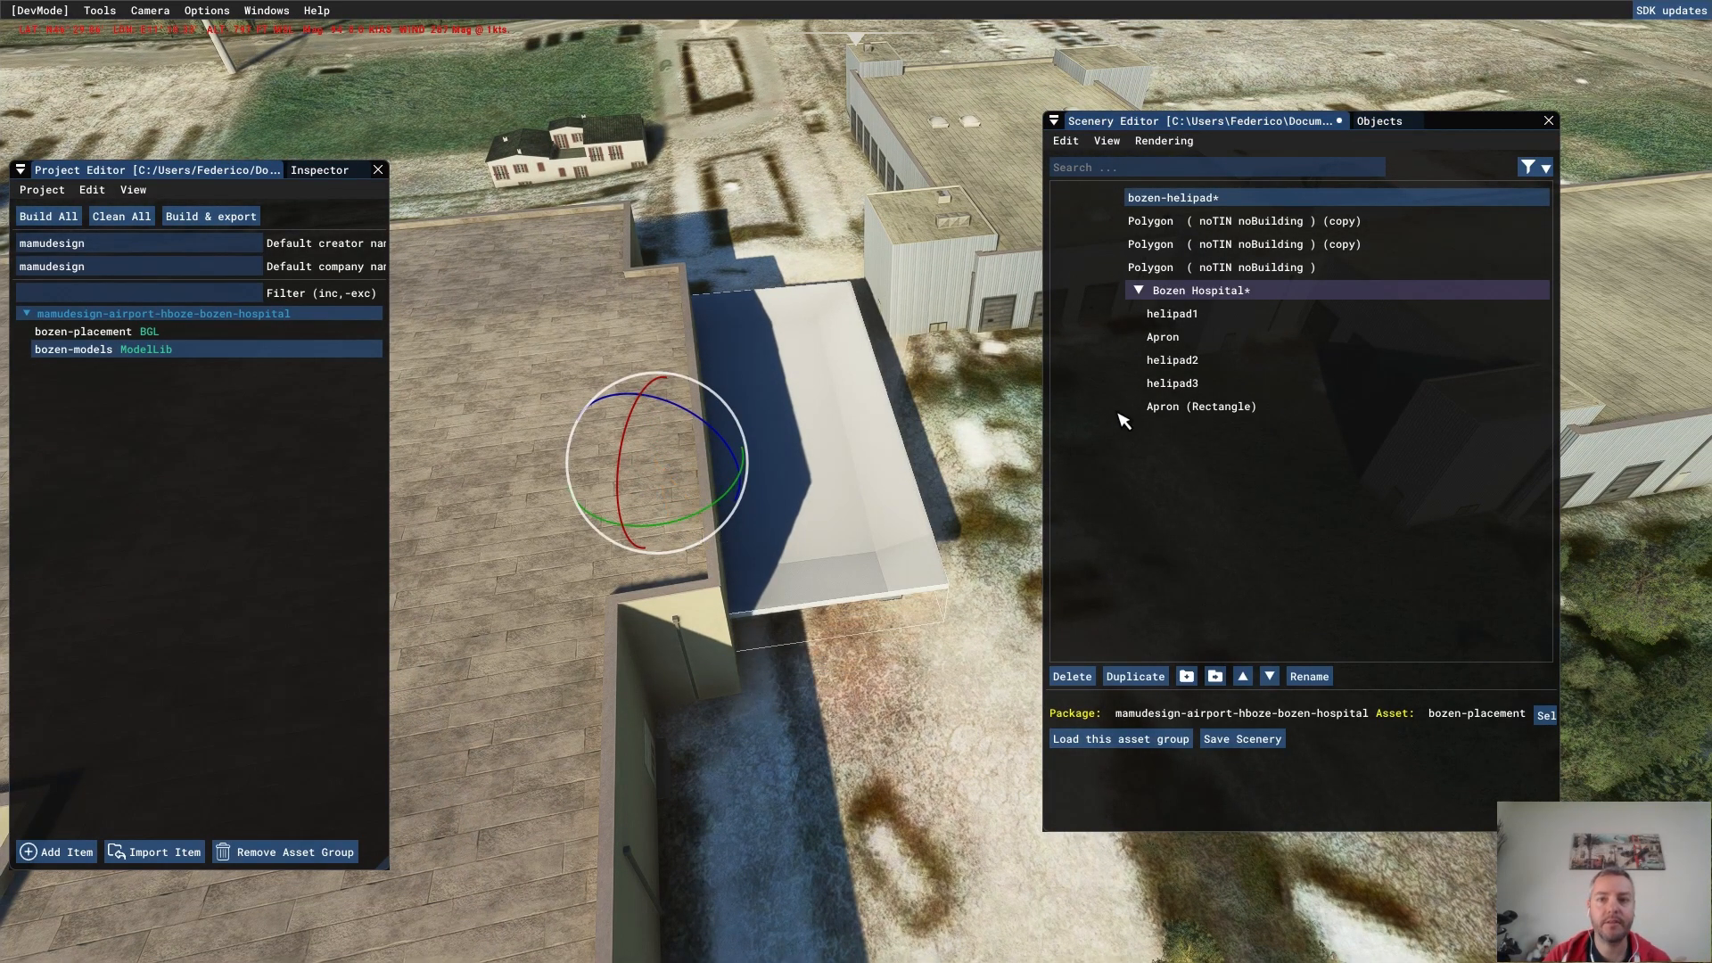
- Turn off Snap to ground for the bozen-helipad model and raise it to an offset of about 7.87 above ground
click(1107, 141)
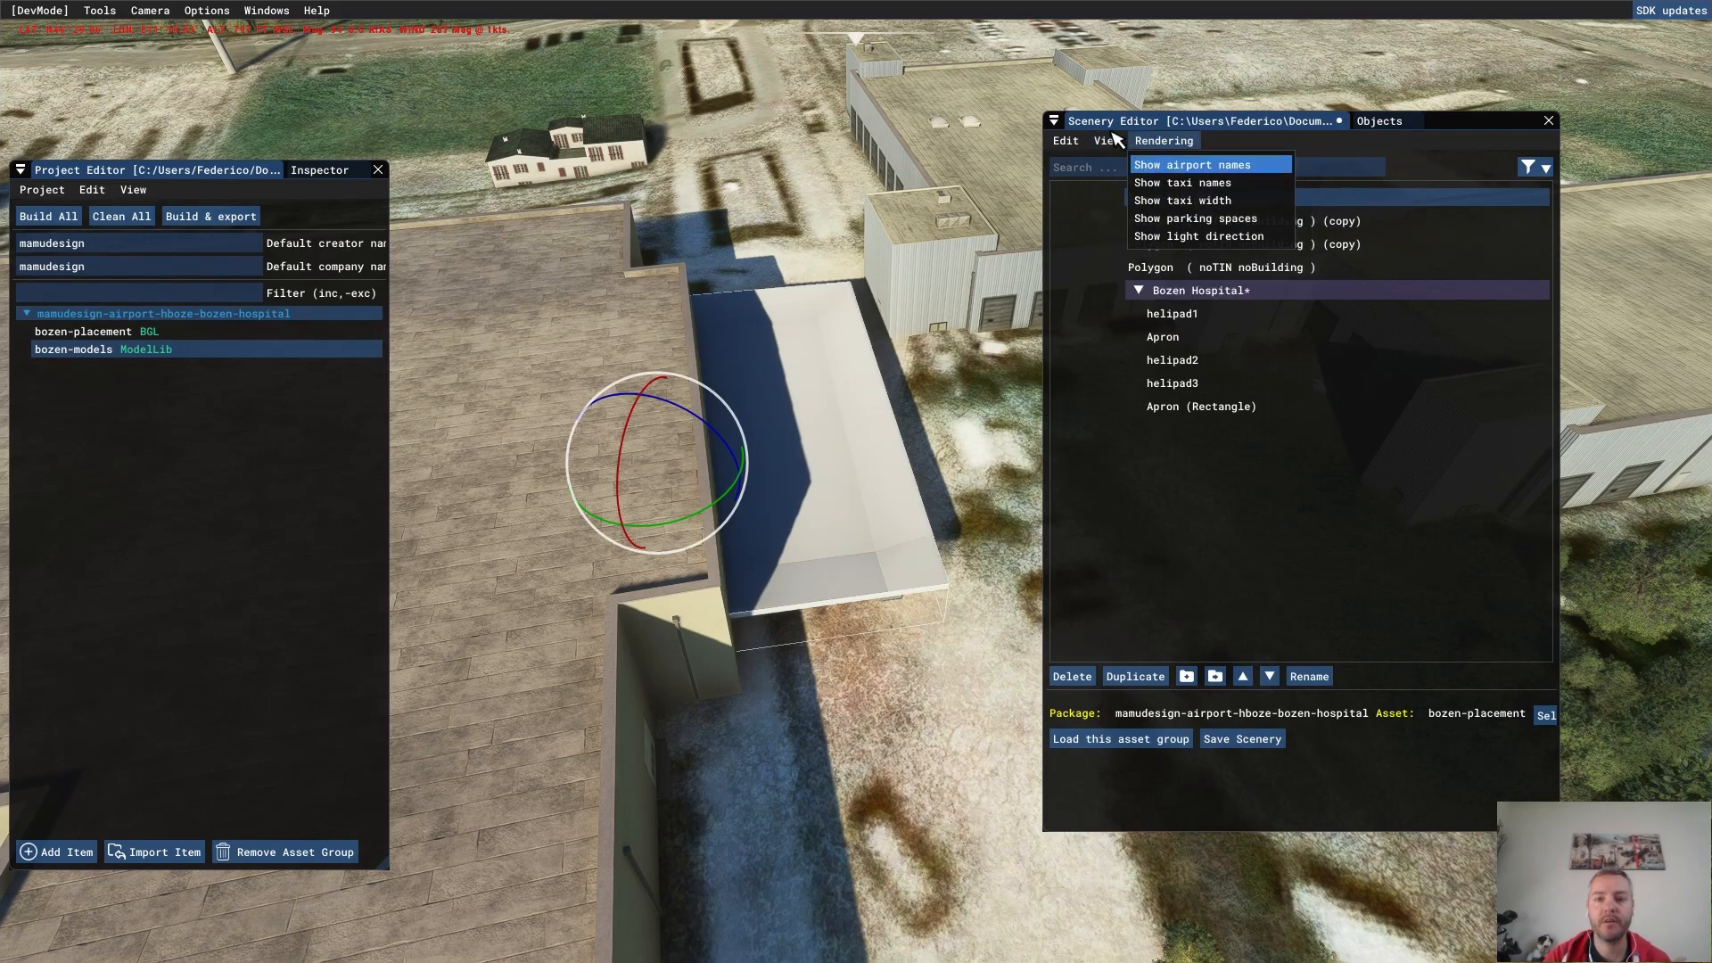
click(1119, 201)
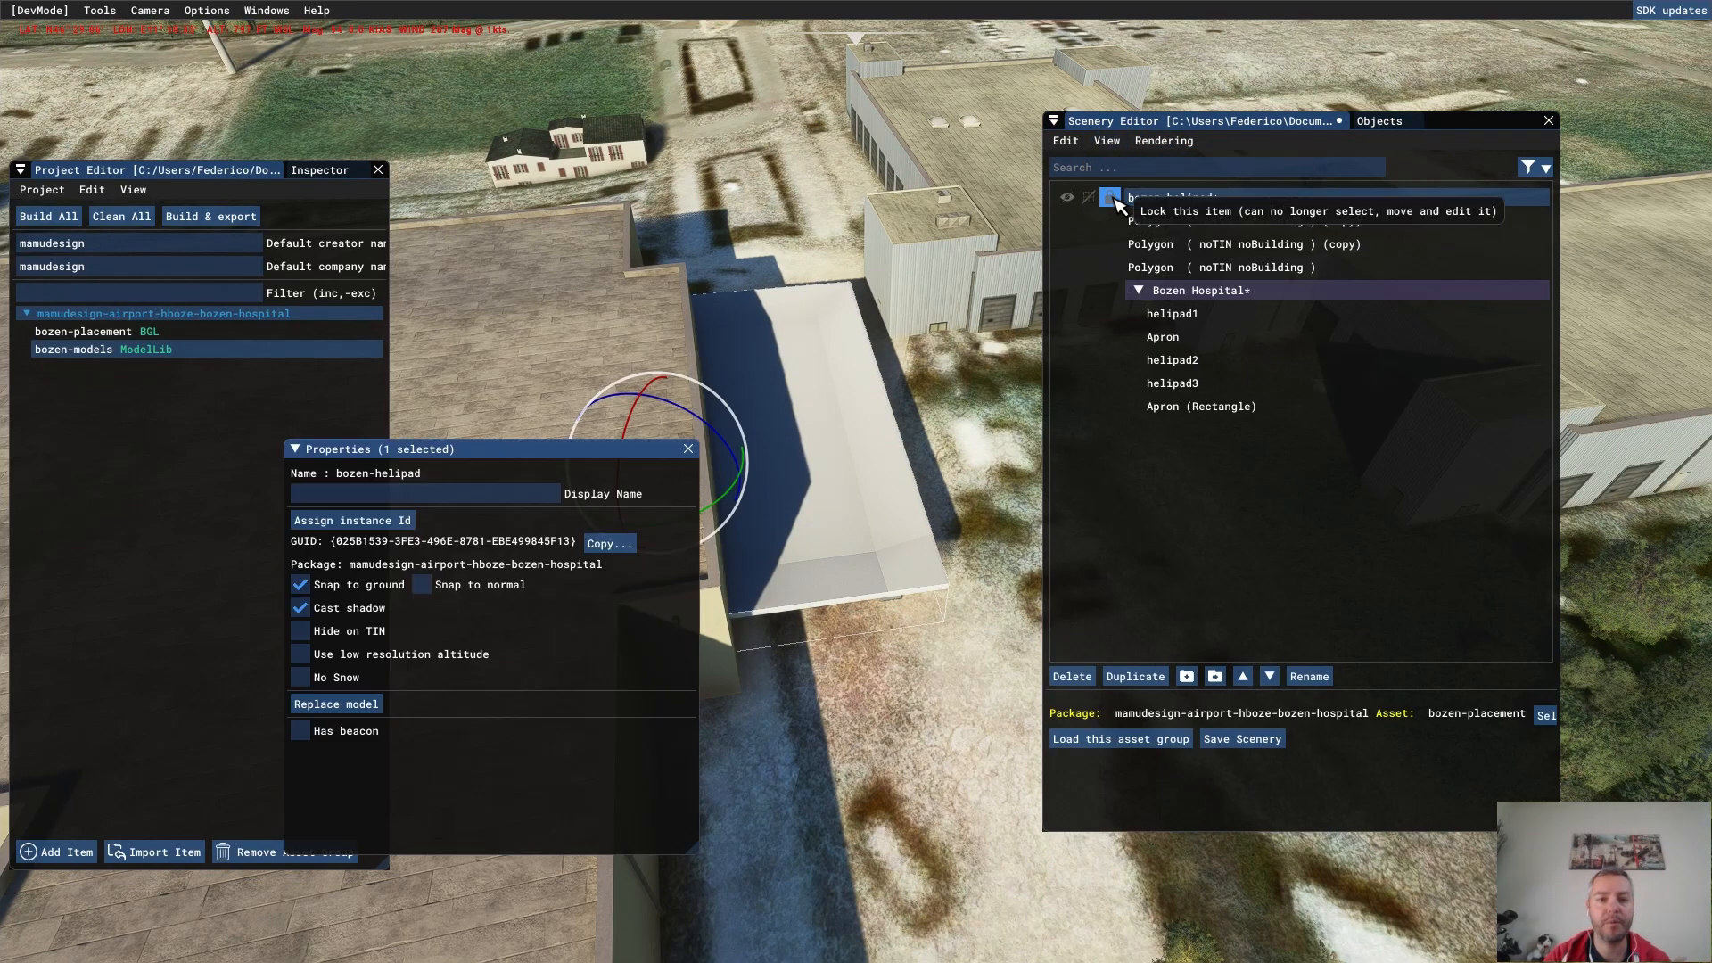
click(382, 586)
middle_drag(796, 767, 700, 451)
key(t)
drag(700, 433, 707, 327)
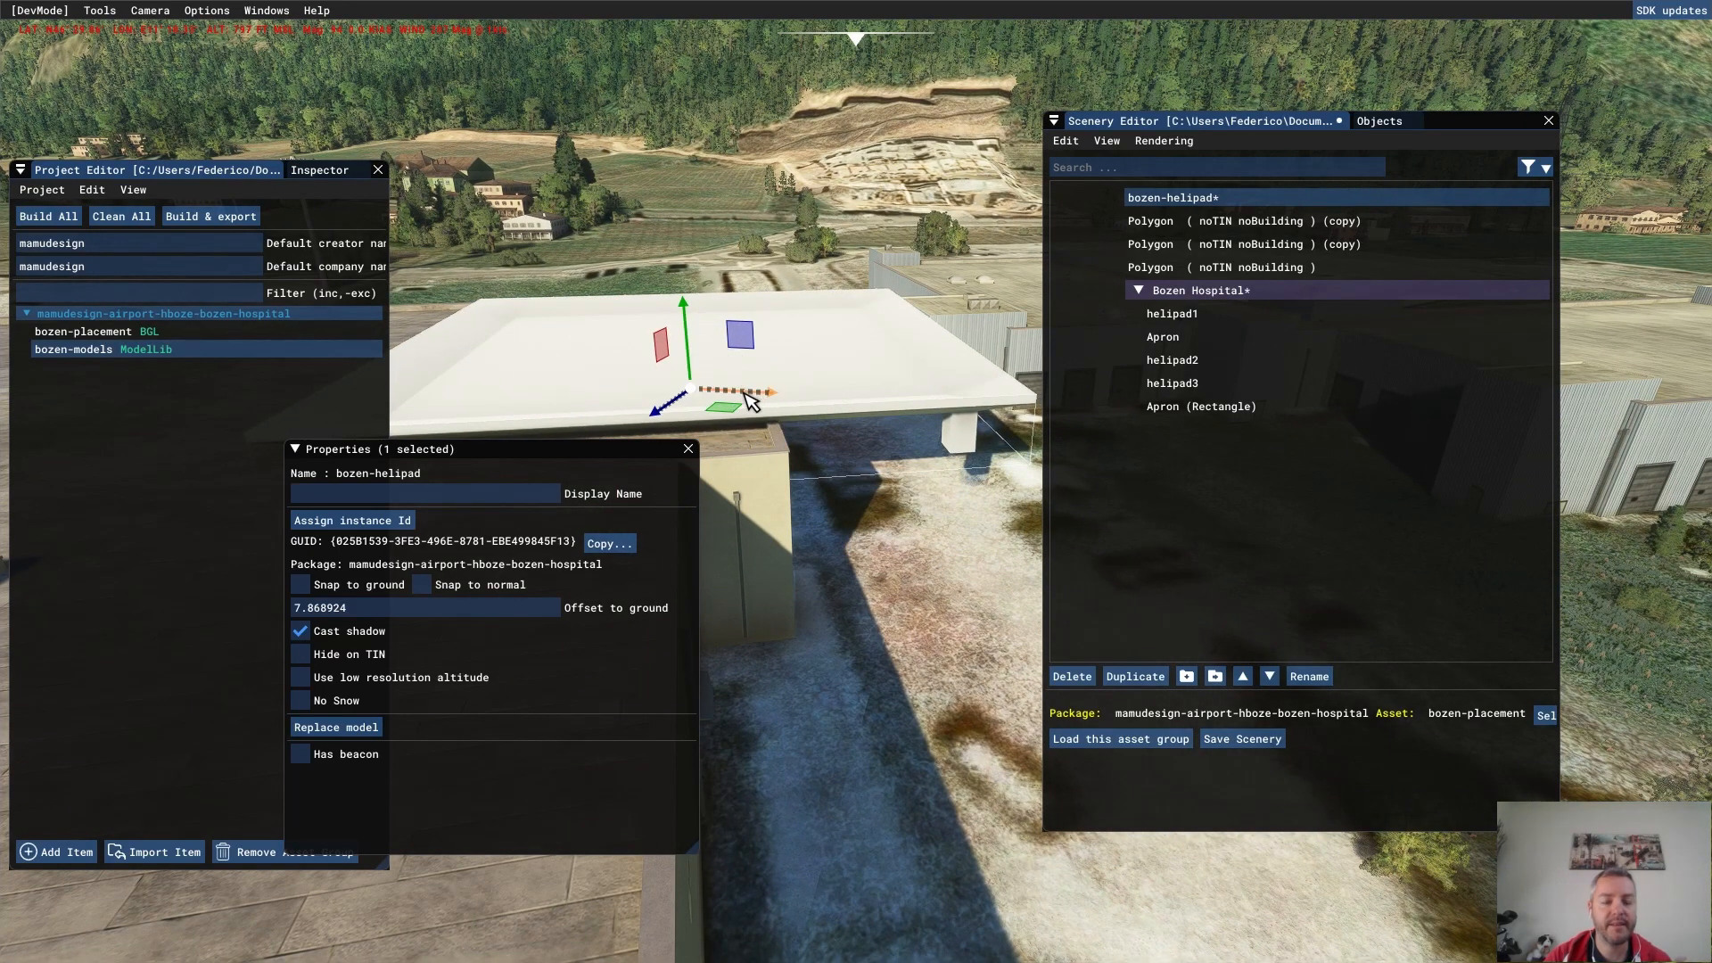
- Move the bozen-helipad model sideways from beside the building onto the hospital roof
drag(750, 393, 630, 395)
drag(511, 419, 483, 435)
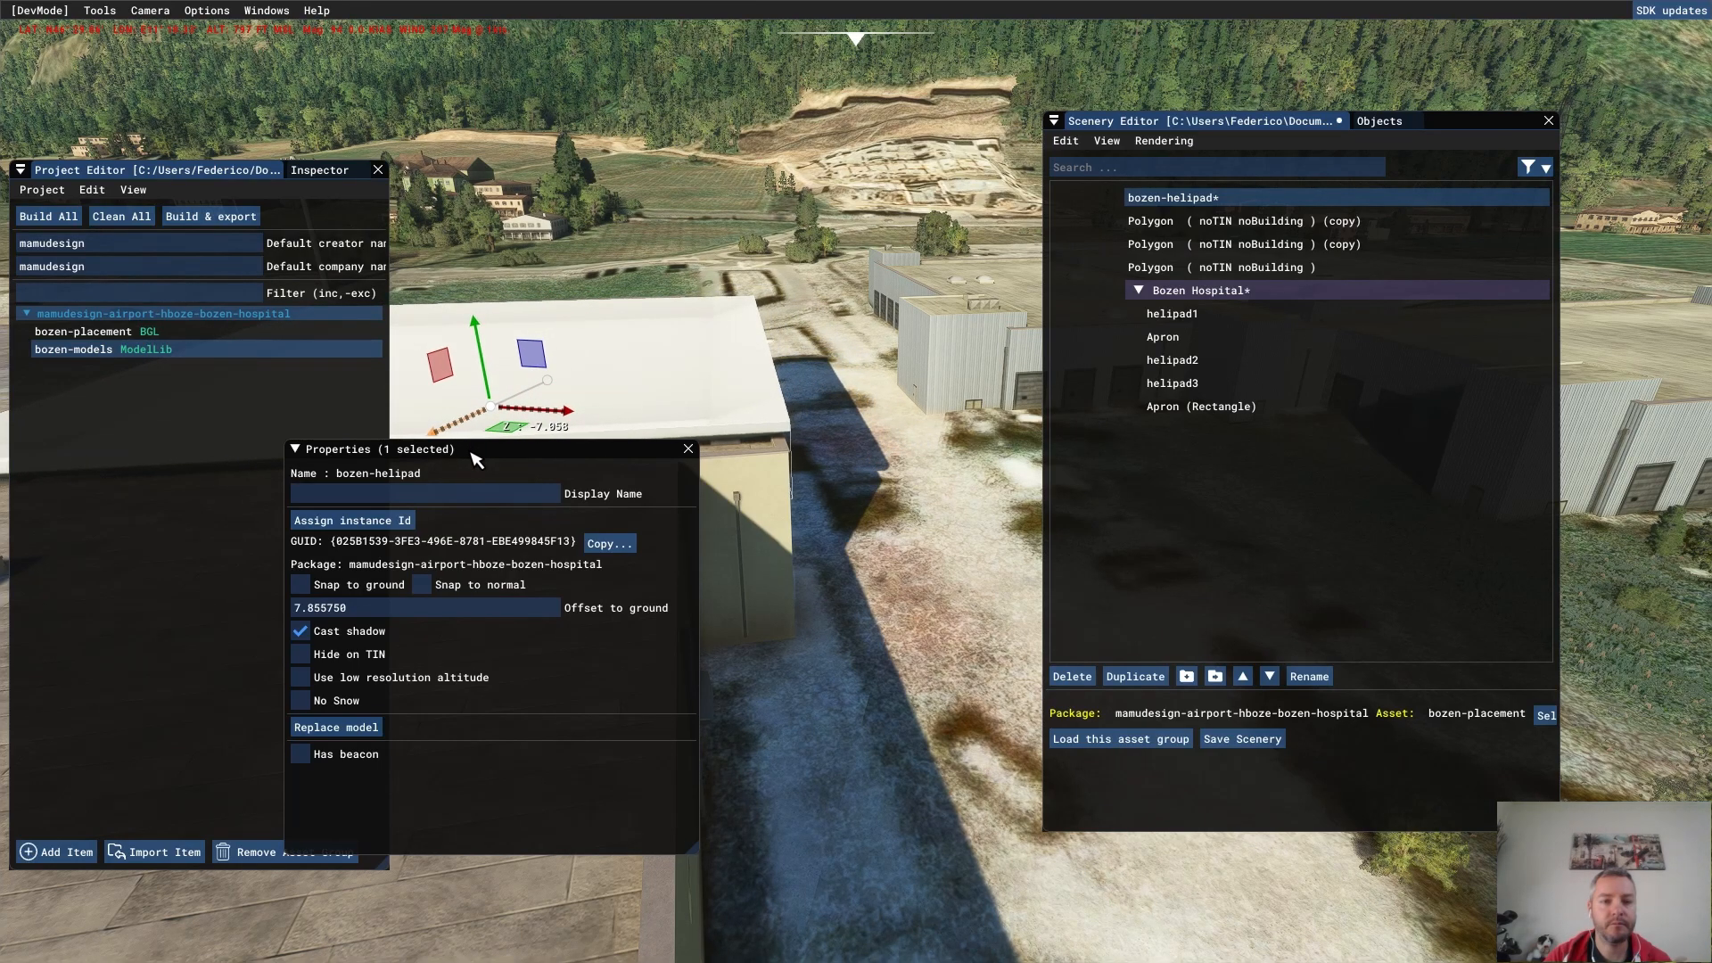
right_drag(996, 590, 764, 319)
drag(757, 312, 742, 364)
right_drag(742, 364, 877, 547)
- Fine-tune the bozen-helipad model's position on the roof with a ground offset of about 8.77, and save the scenery
key(t)
drag(824, 369, 806, 351)
right_drag(805, 351, 749, 668)
drag(745, 348, 747, 331)
right_drag(747, 331, 1395, 596)
right_drag(803, 464, 869, 481)
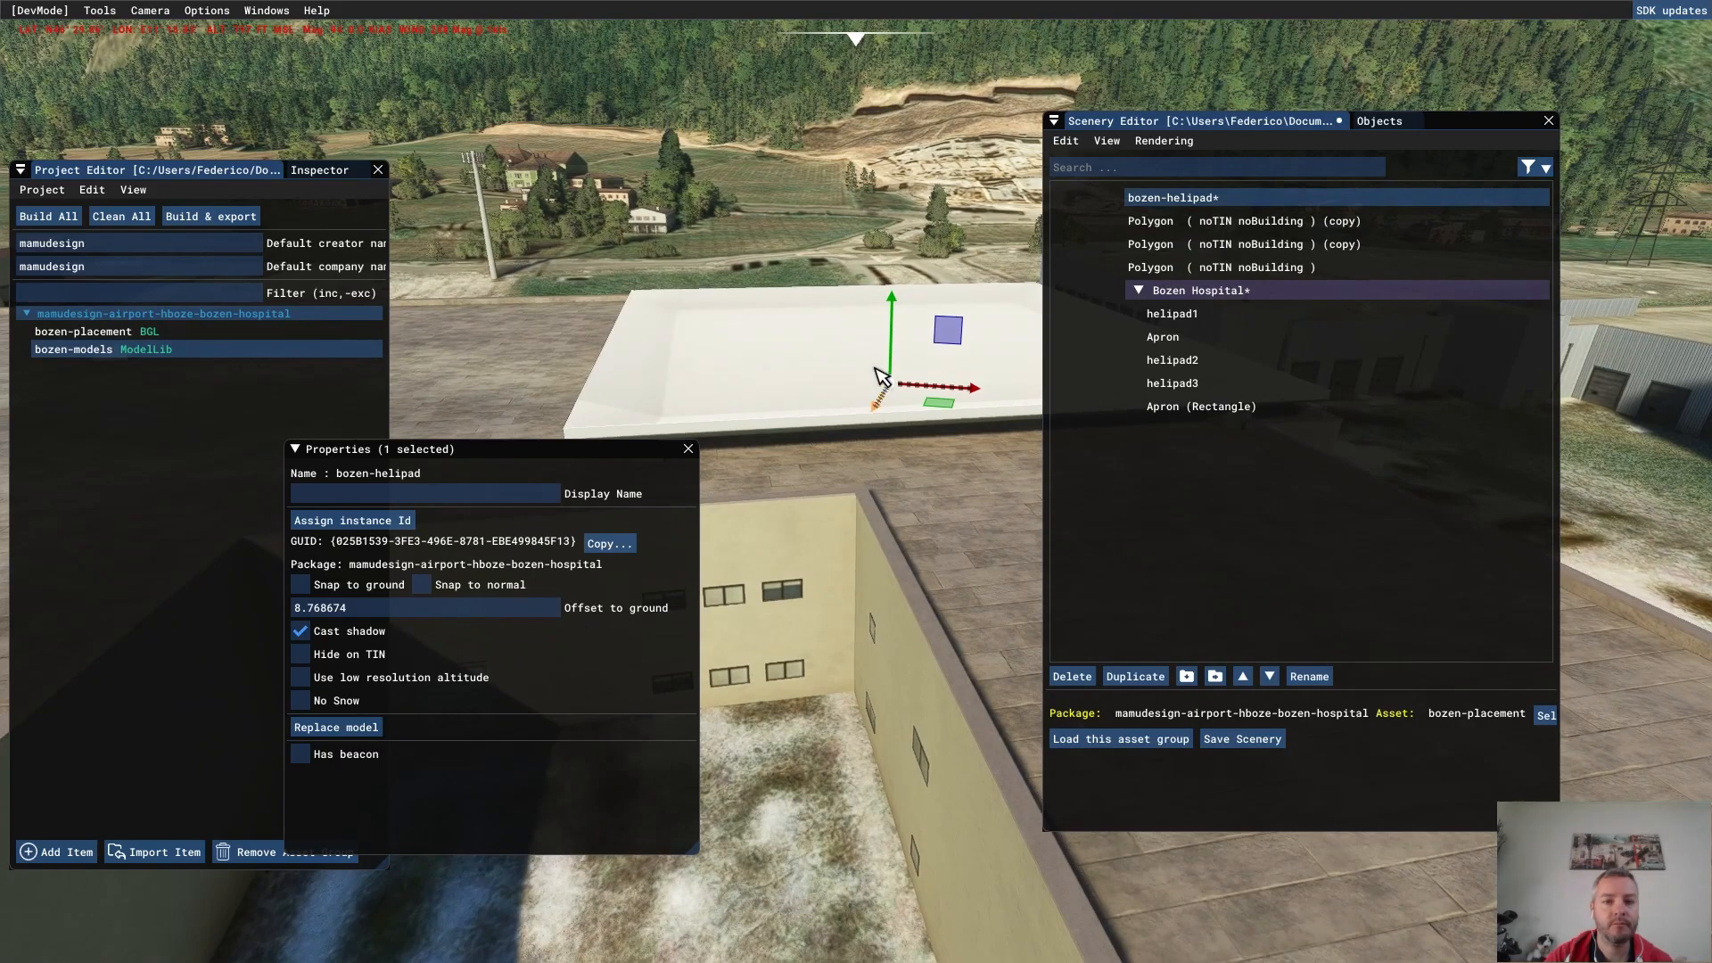
right_drag(881, 412, 995, 769)
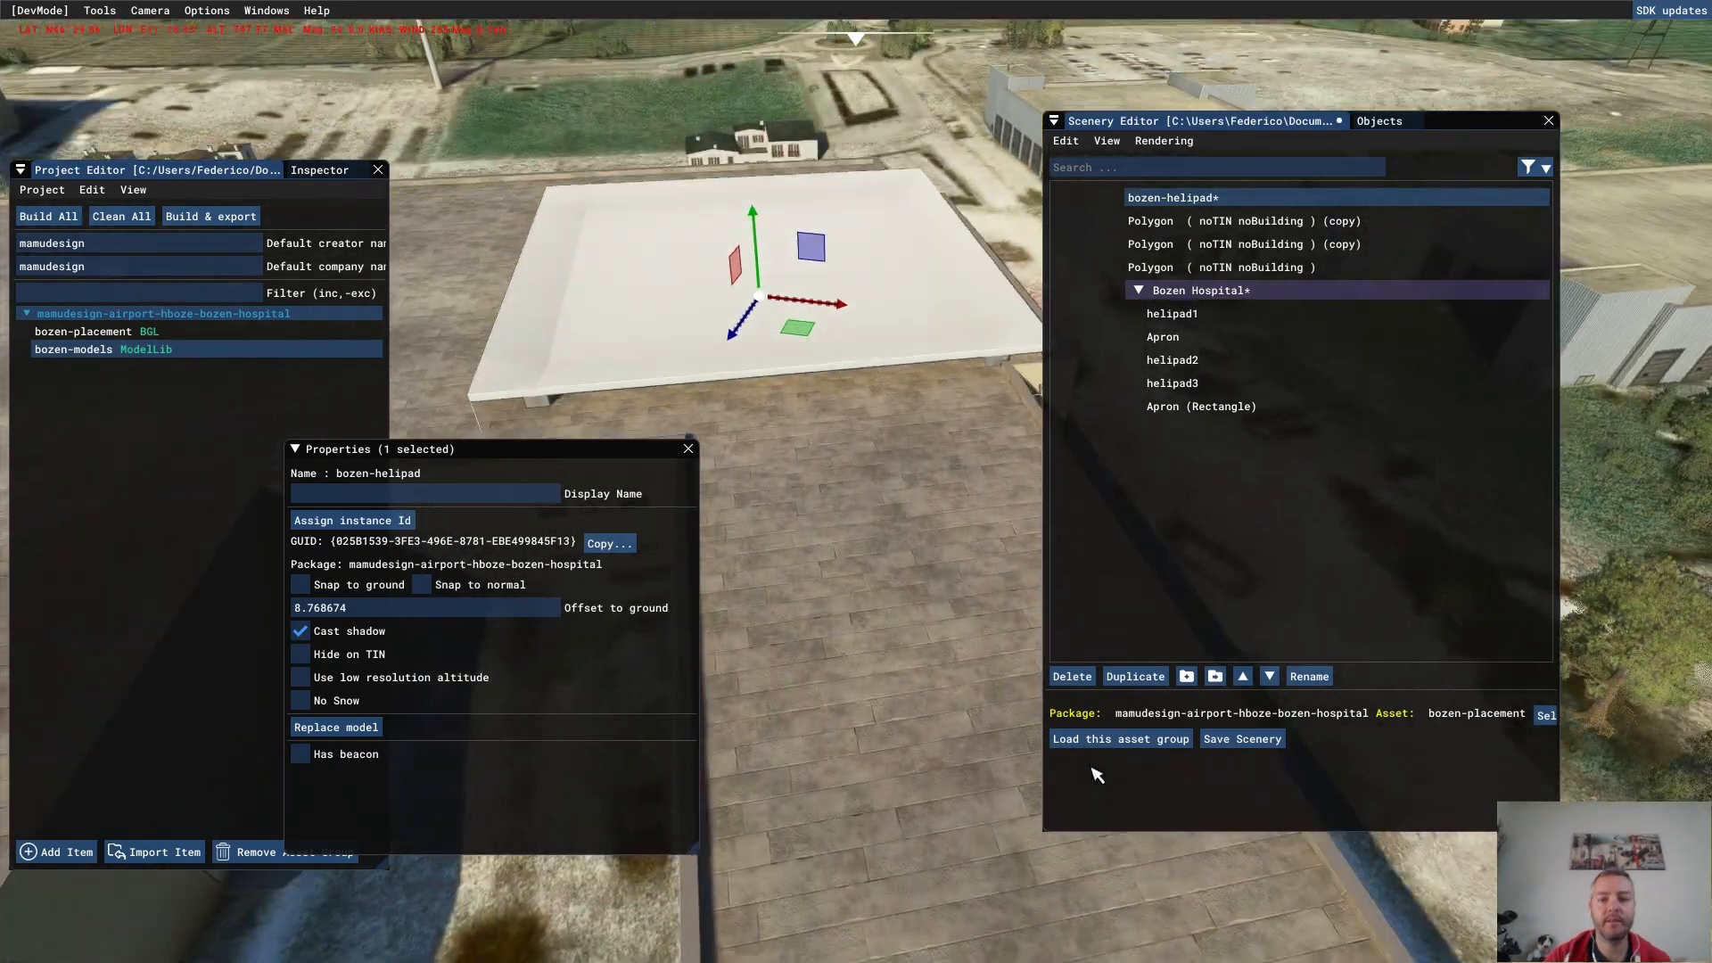
click(1268, 743)
- Add a Helipad object of type NONE to the Bozen Hospital airport above the rooftop pad
right_drag(922, 680, 1061, 779)
right_drag(903, 769, 999, 954)
click(1380, 122)
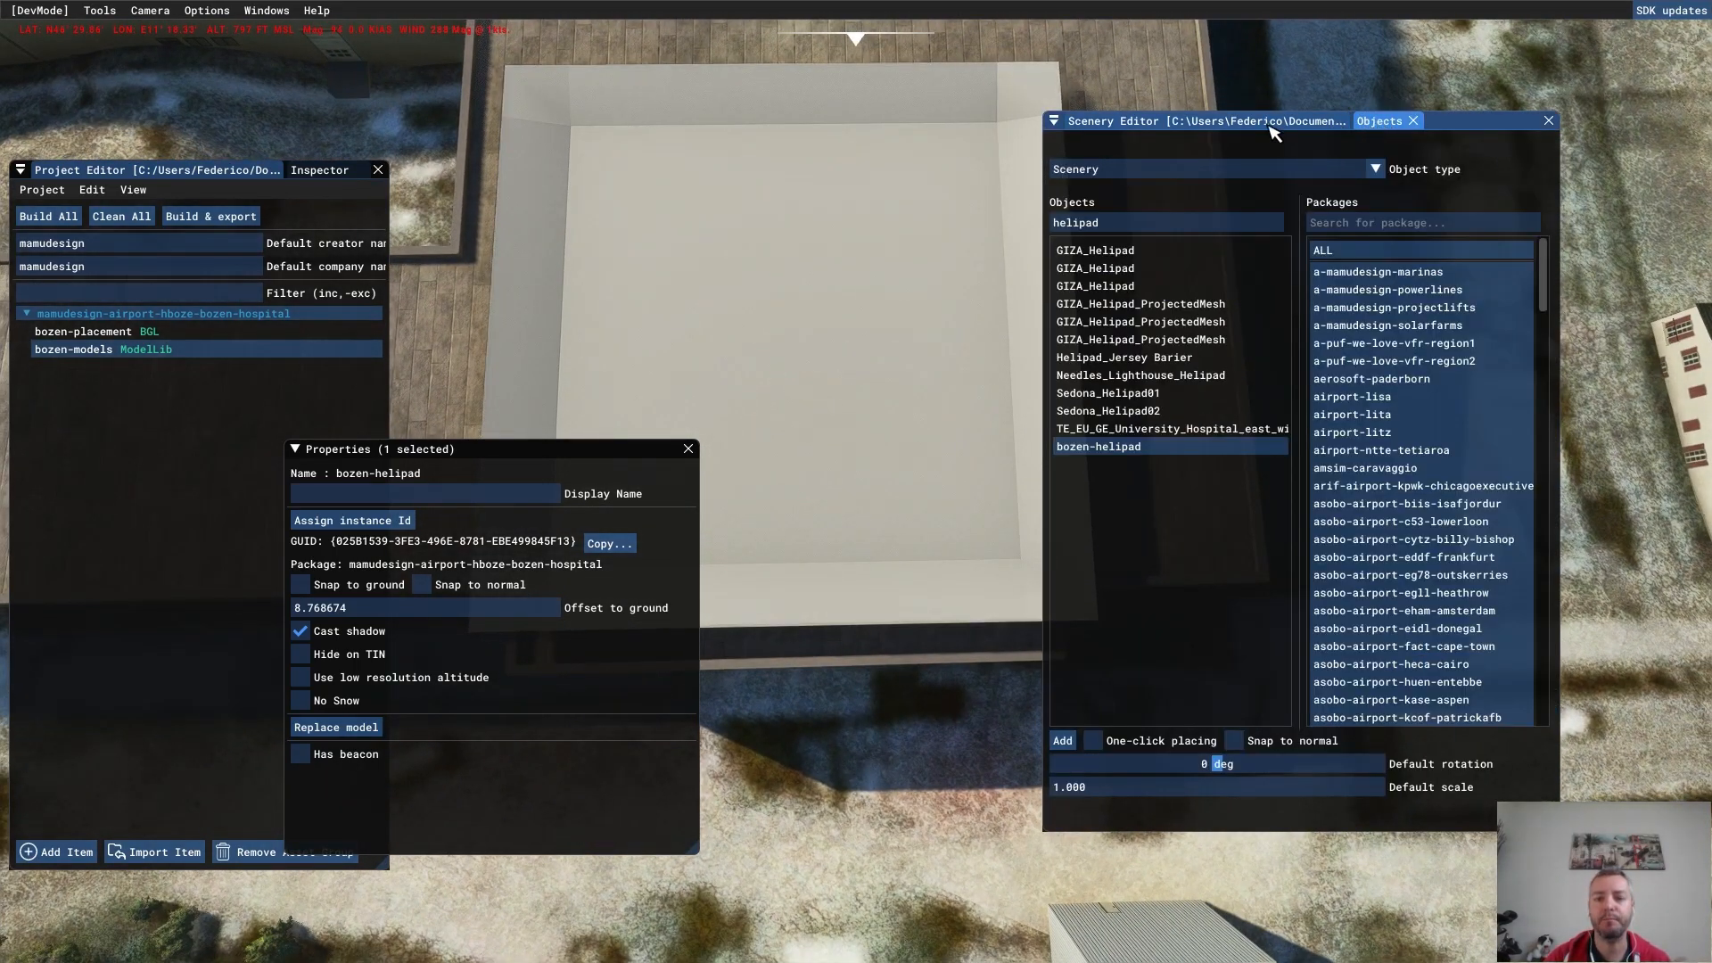
click(1155, 171)
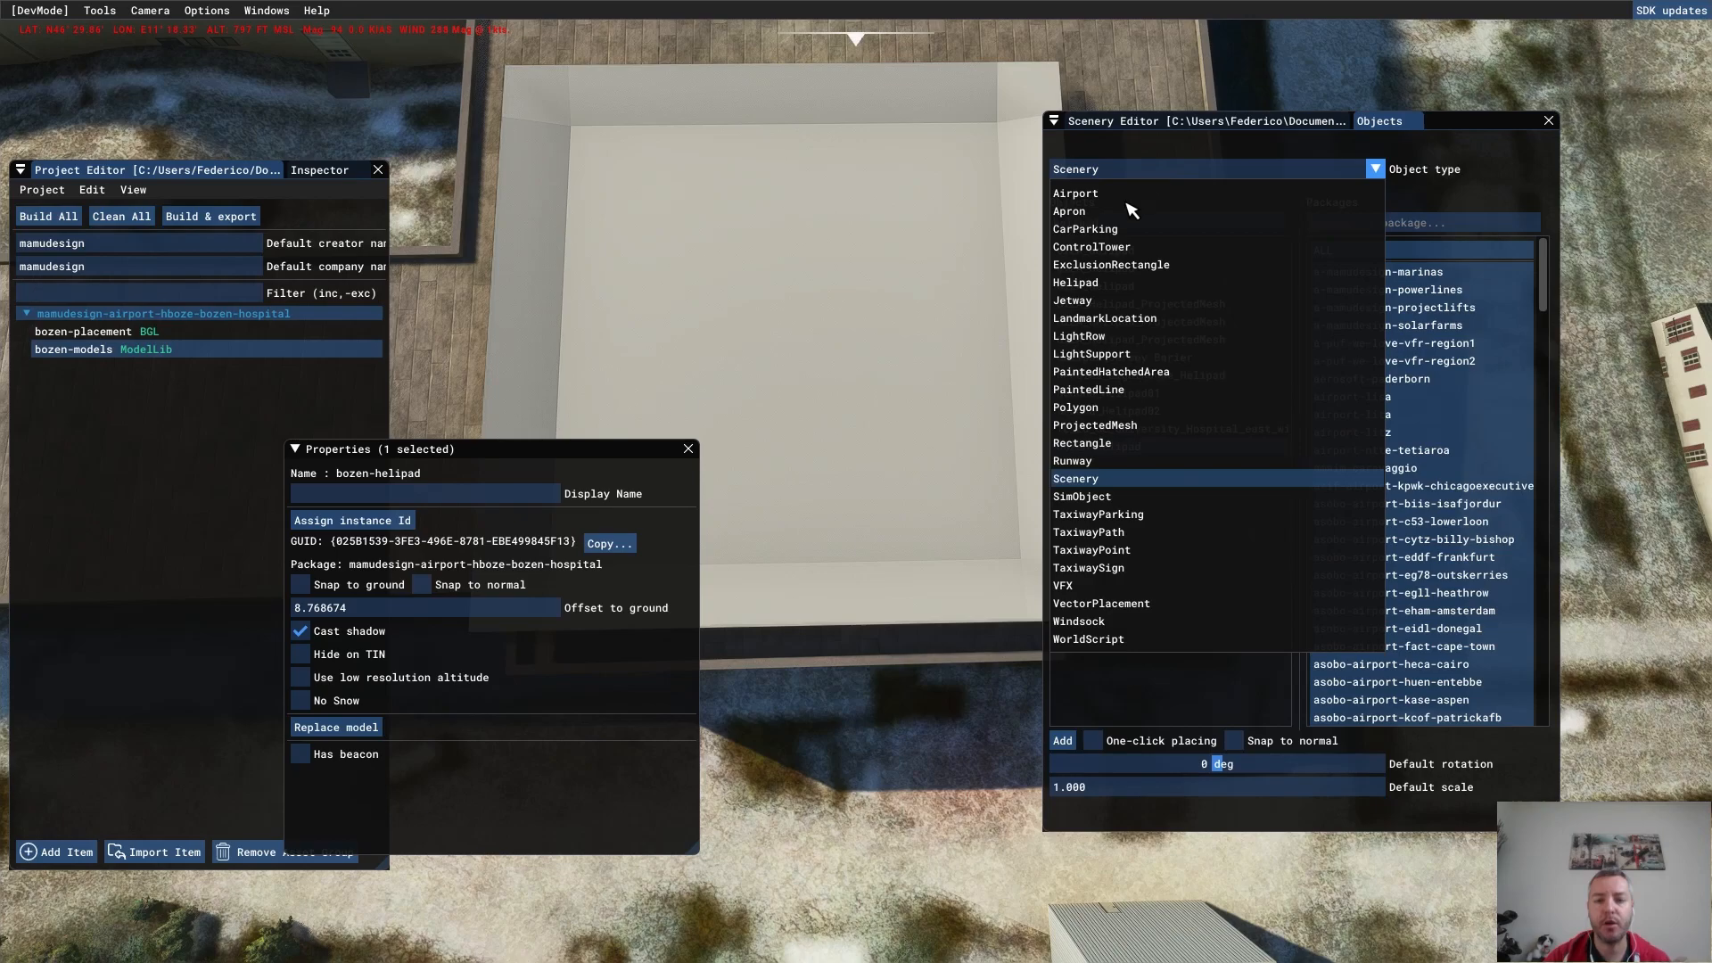
click(1098, 282)
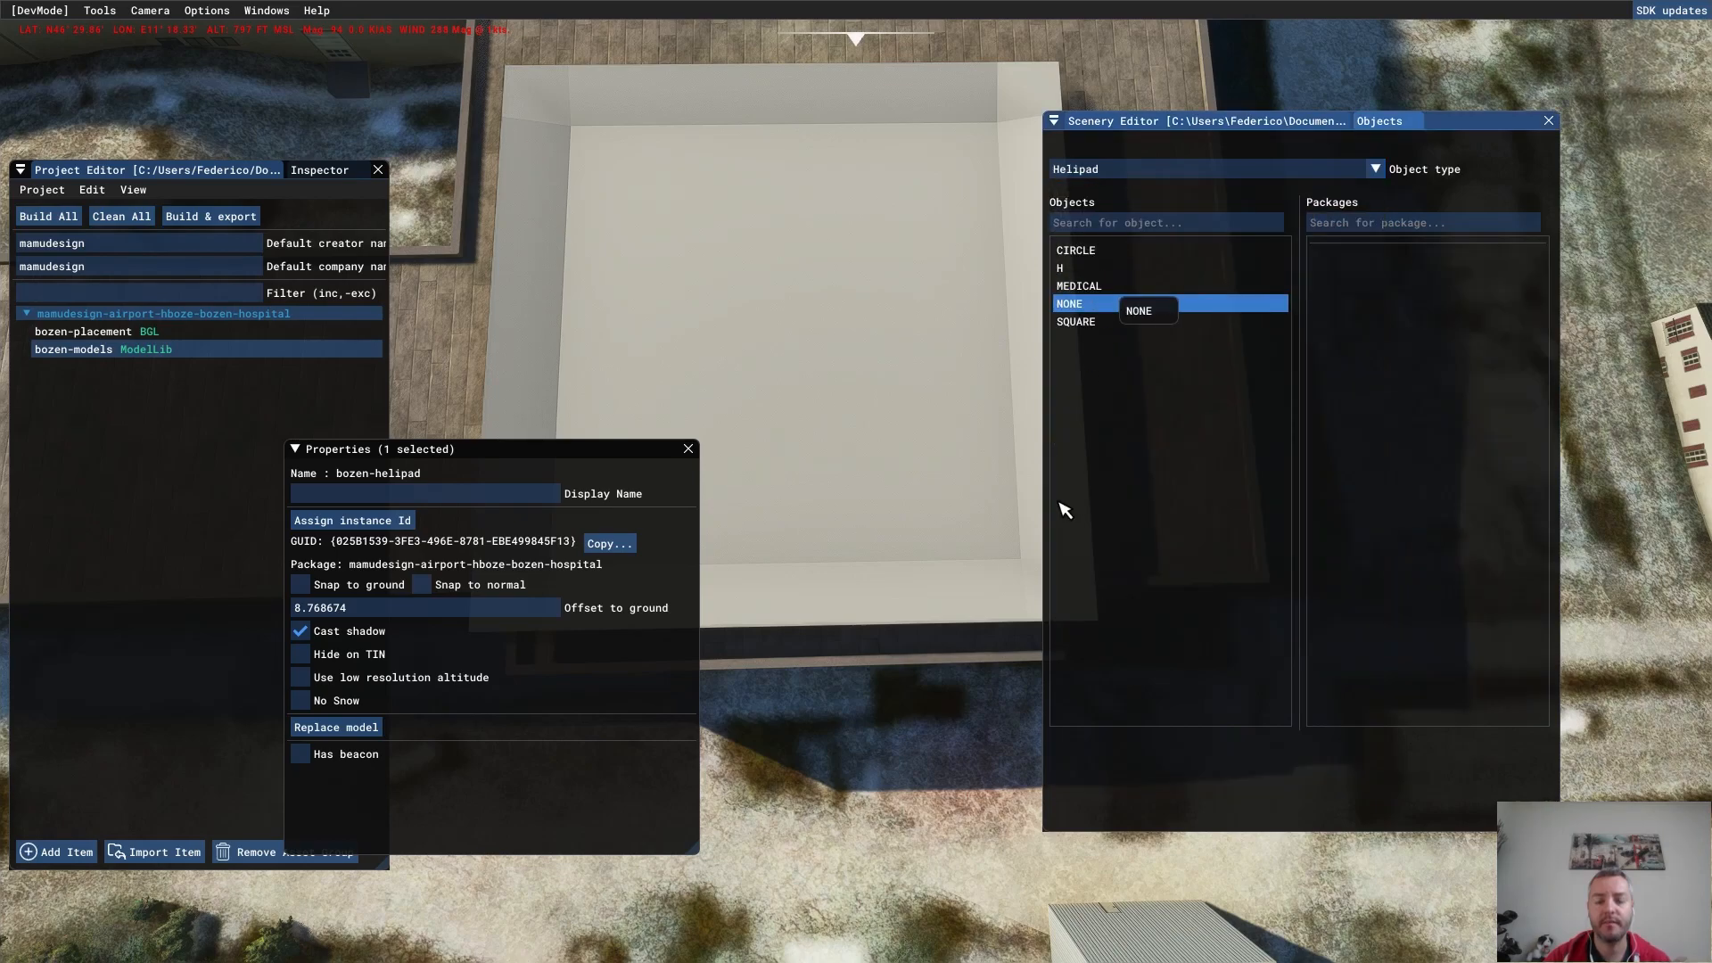
click(1097, 304)
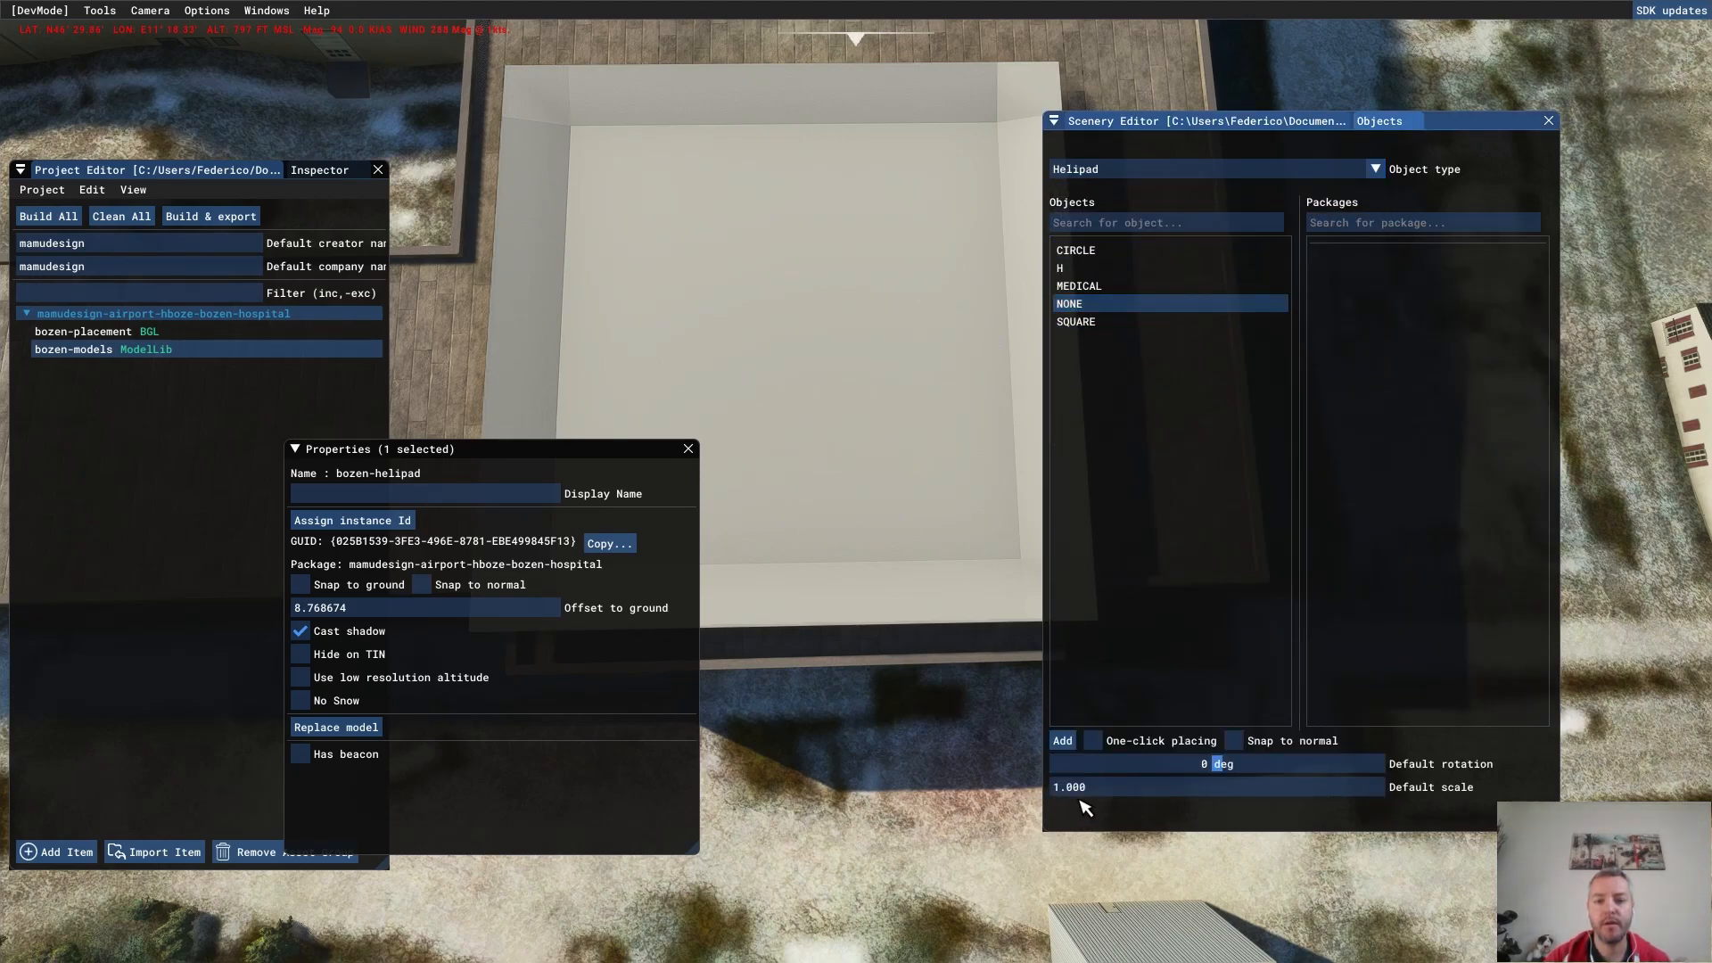
click(1063, 741)
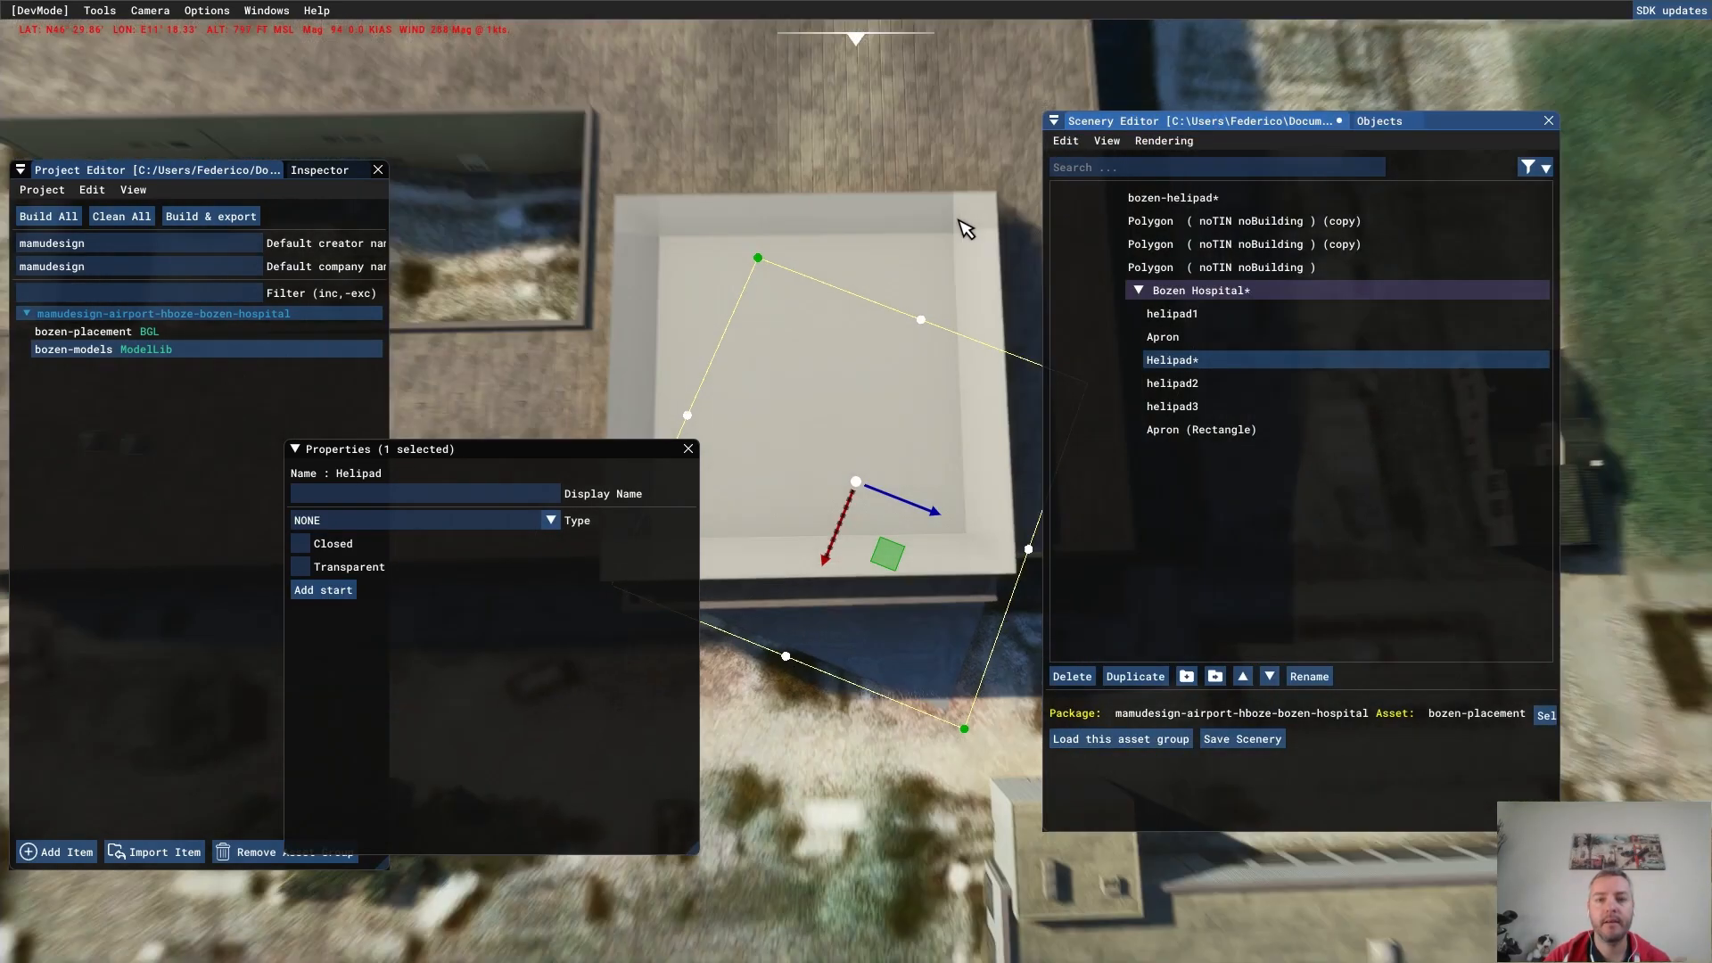
- Move the new Helipad object over the rooftop pad model and rotate it about 25 degrees to align with the pad
middle_drag(959, 220, 951, 34)
middle_drag(938, 138, 963, 9)
middle_drag(854, 337, 867, 443)
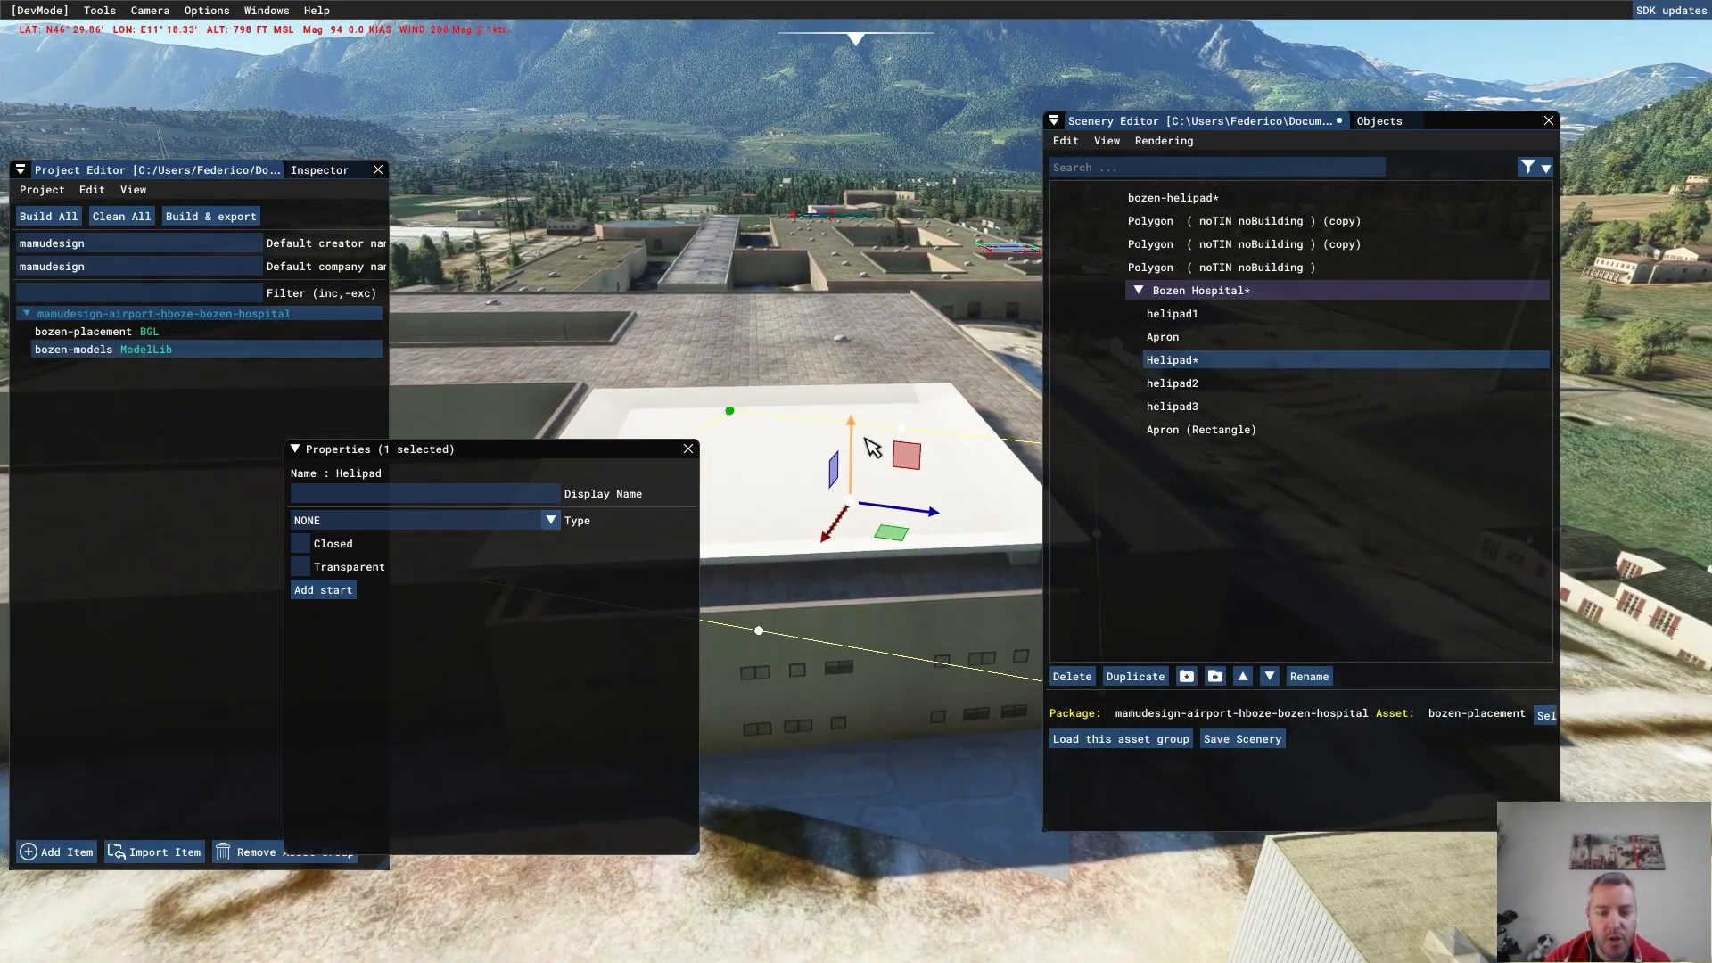
drag(908, 546, 823, 483)
key(r)
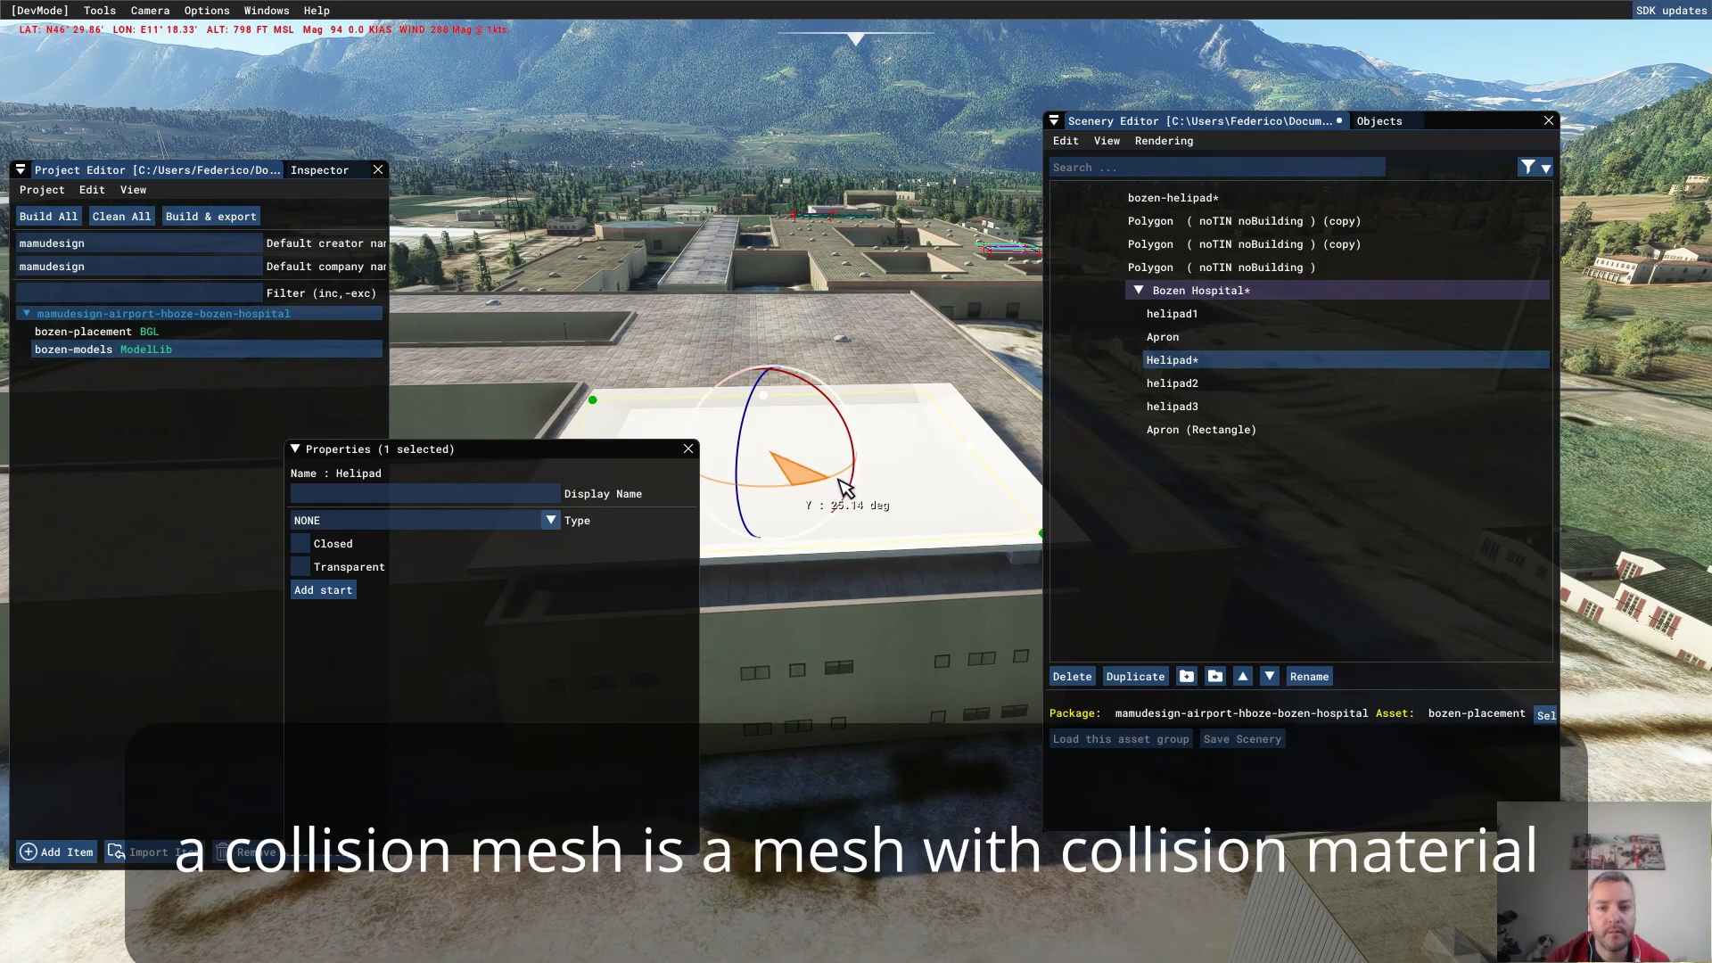
- Pull in all four edges of the Helipad object so its outline fits inside the pad model's flat surface
right_drag(894, 256, 873, 496)
right_drag(868, 333, 806, 458)
click(943, 505)
key(t)
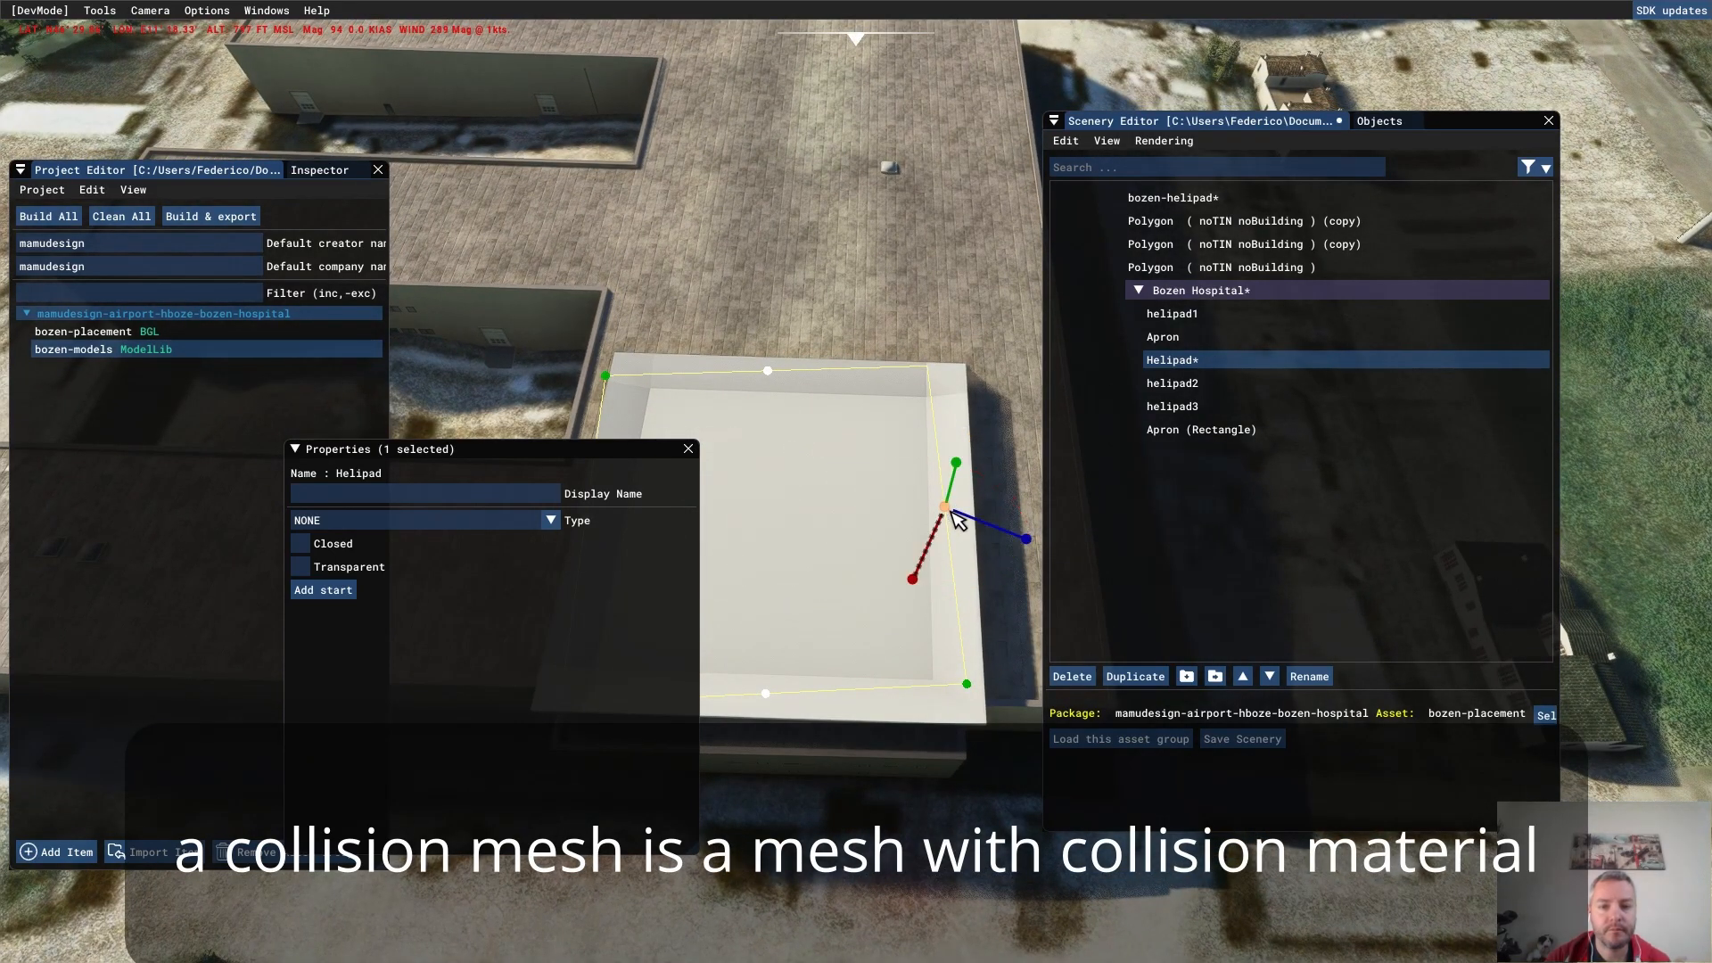
drag(971, 584, 947, 575)
click(765, 371)
drag(786, 434, 785, 450)
right_drag(893, 245, 878, 289)
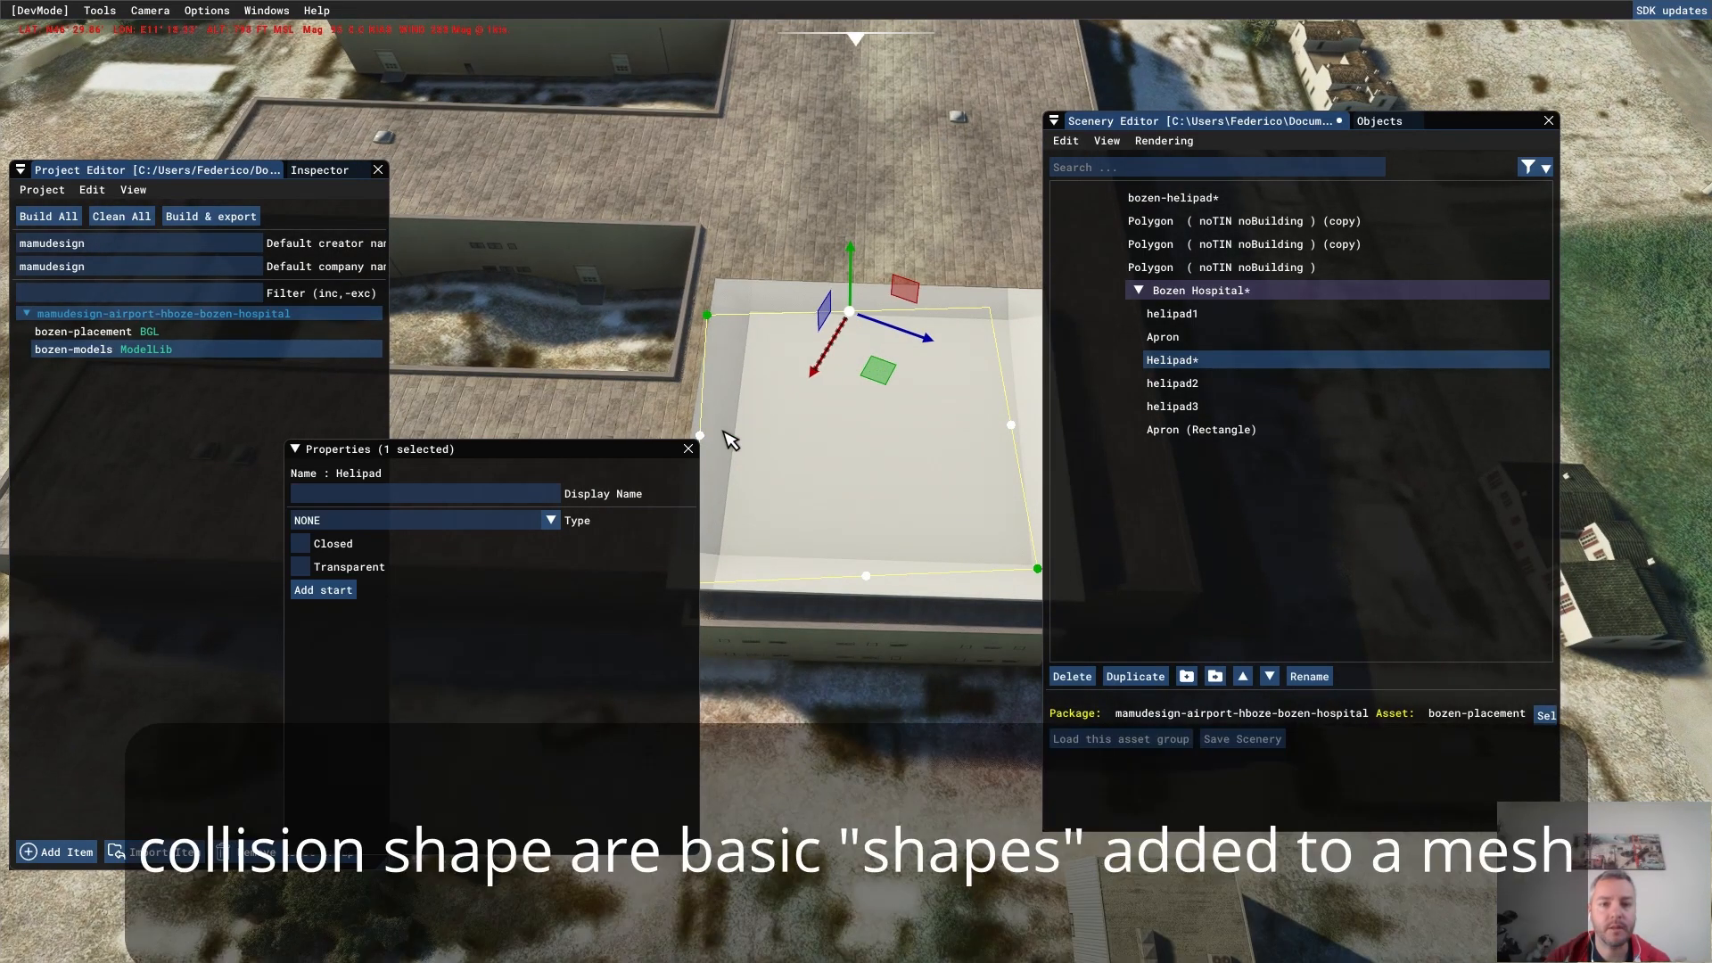
click(702, 437)
drag(763, 508, 778, 510)
click(888, 576)
drag(918, 653, 924, 622)
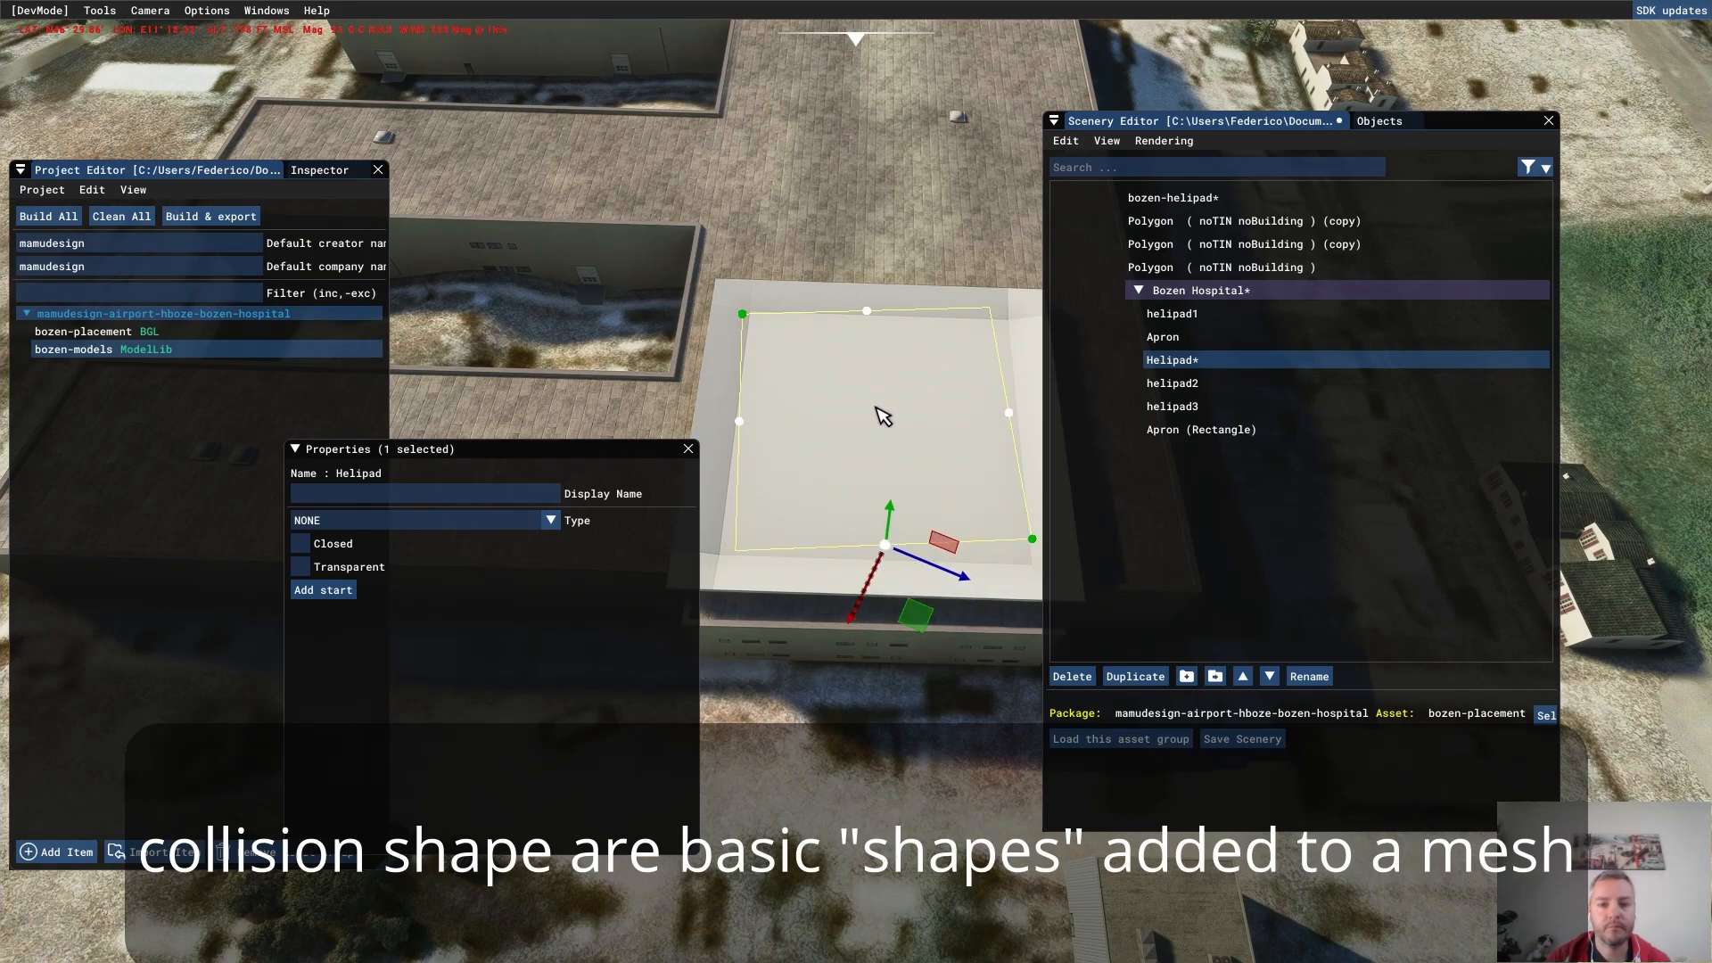
- Rotate the Helipad object by about -3.88 degrees to match the pad model's orientation
click(892, 432)
click(881, 416)
click(881, 417)
key(r)
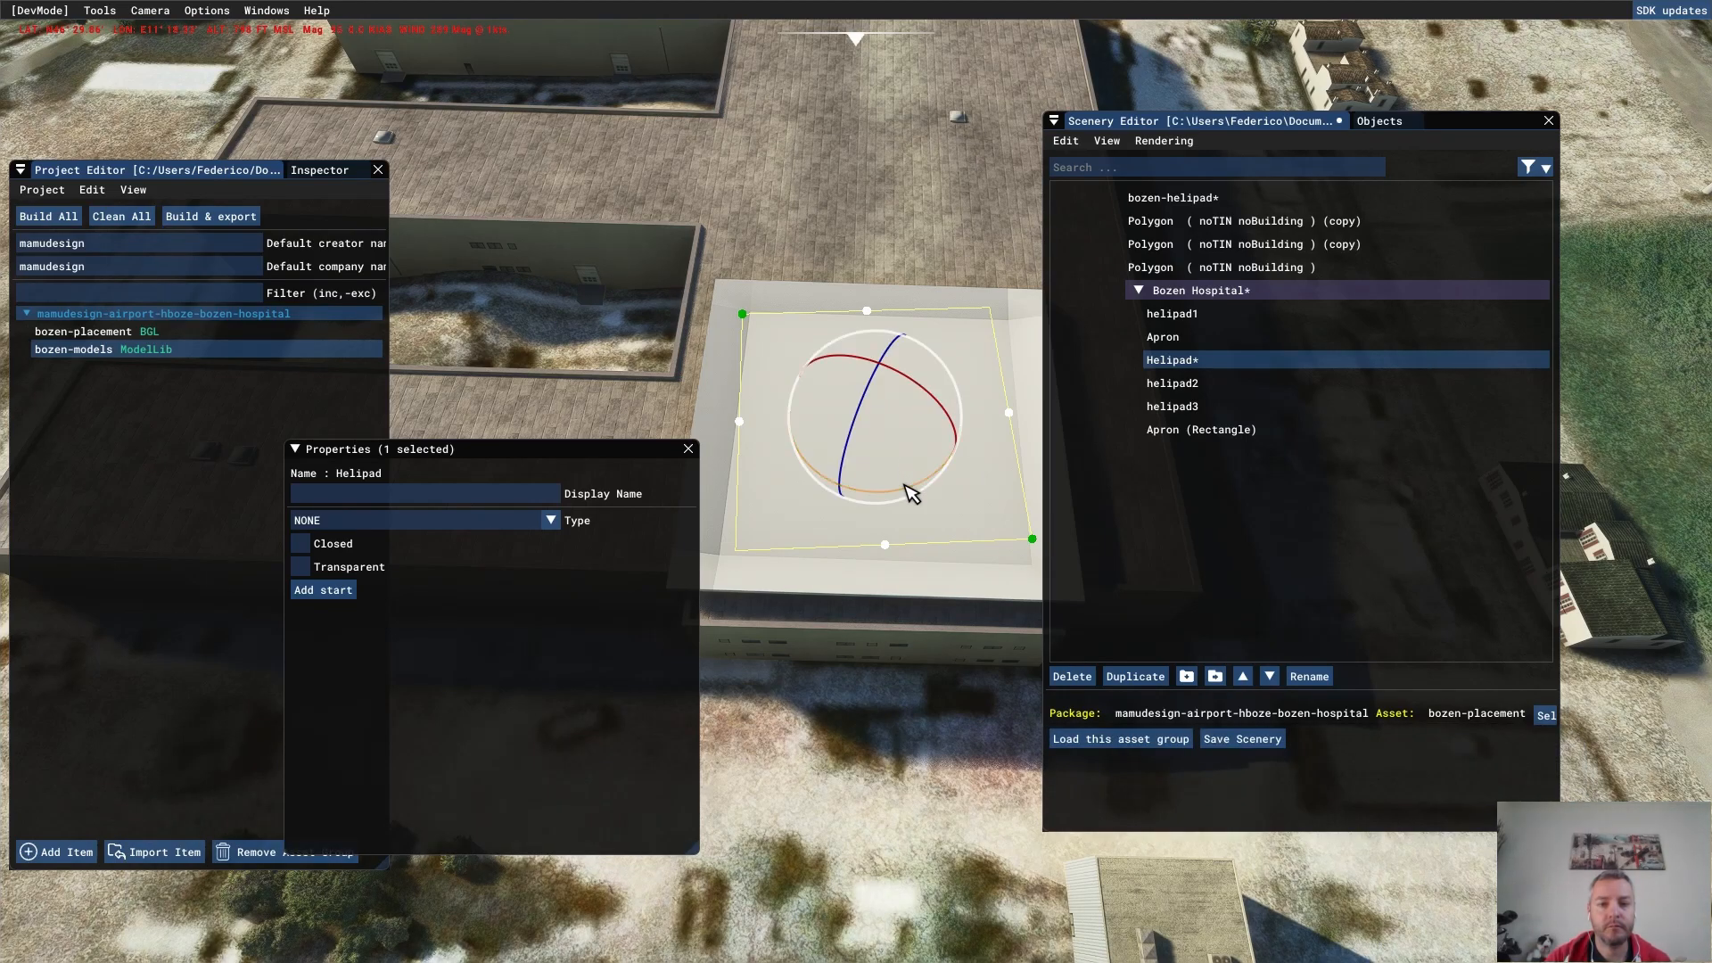
drag(905, 490, 894, 488)
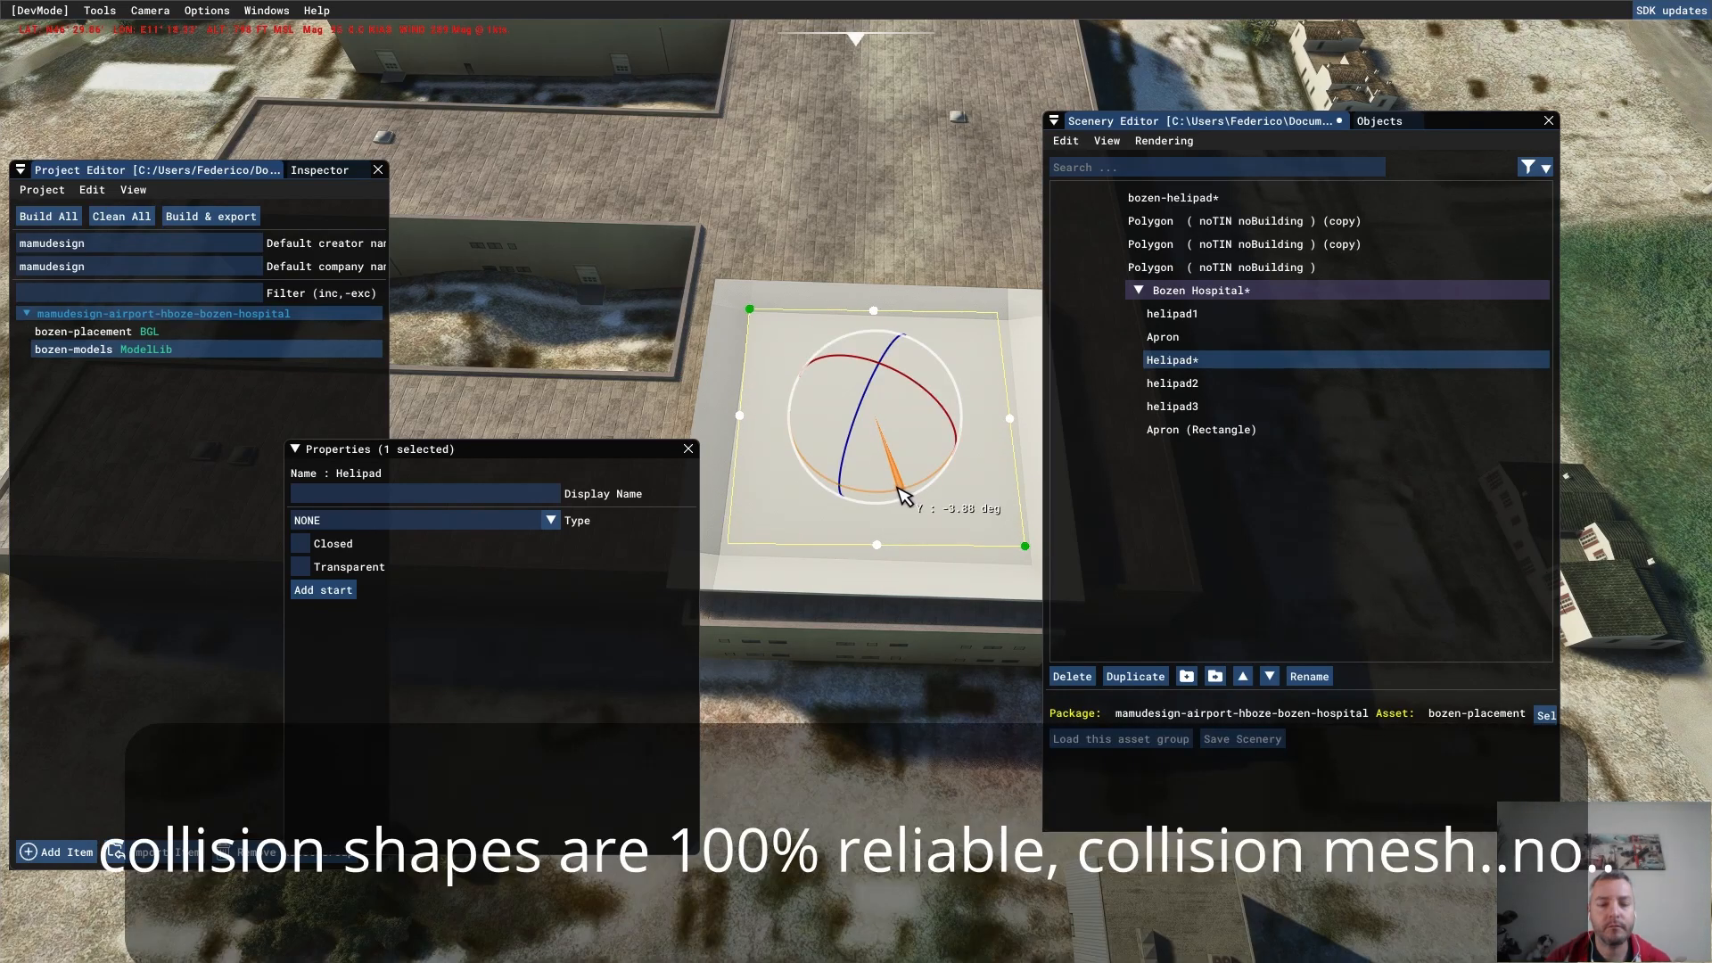
- Turn on the debug drawing of simple shape collisions
right_drag(950, 231, 845, 201)
click(207, 11)
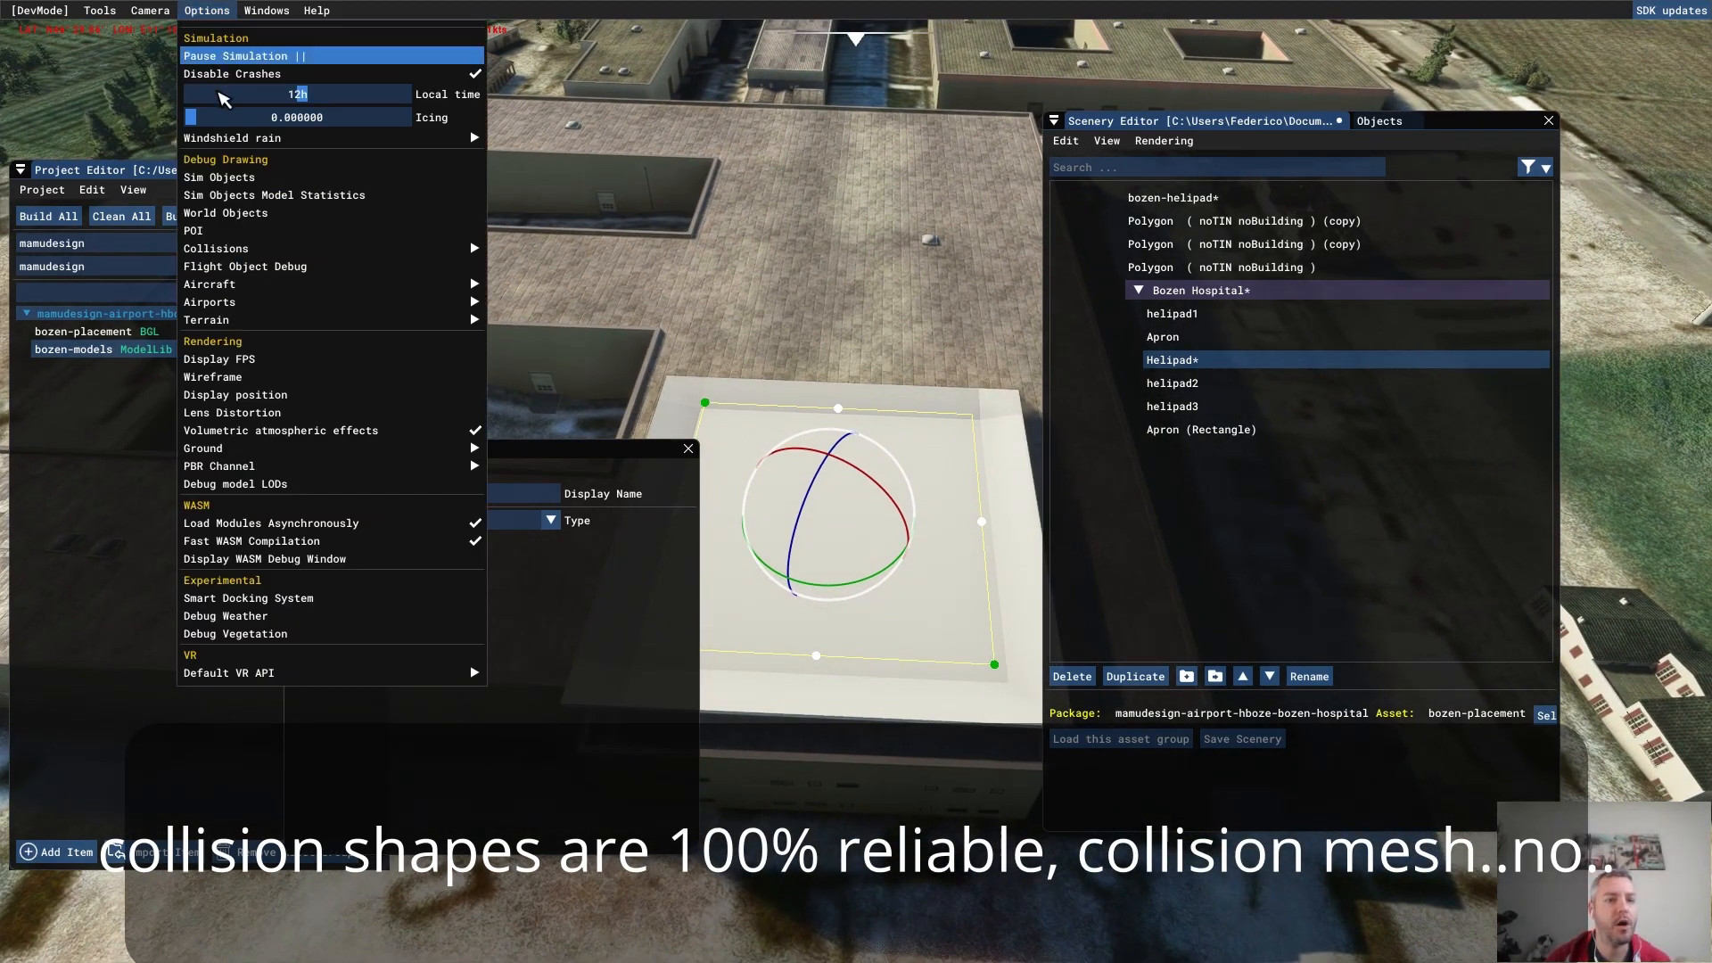
mouse_move(280, 249)
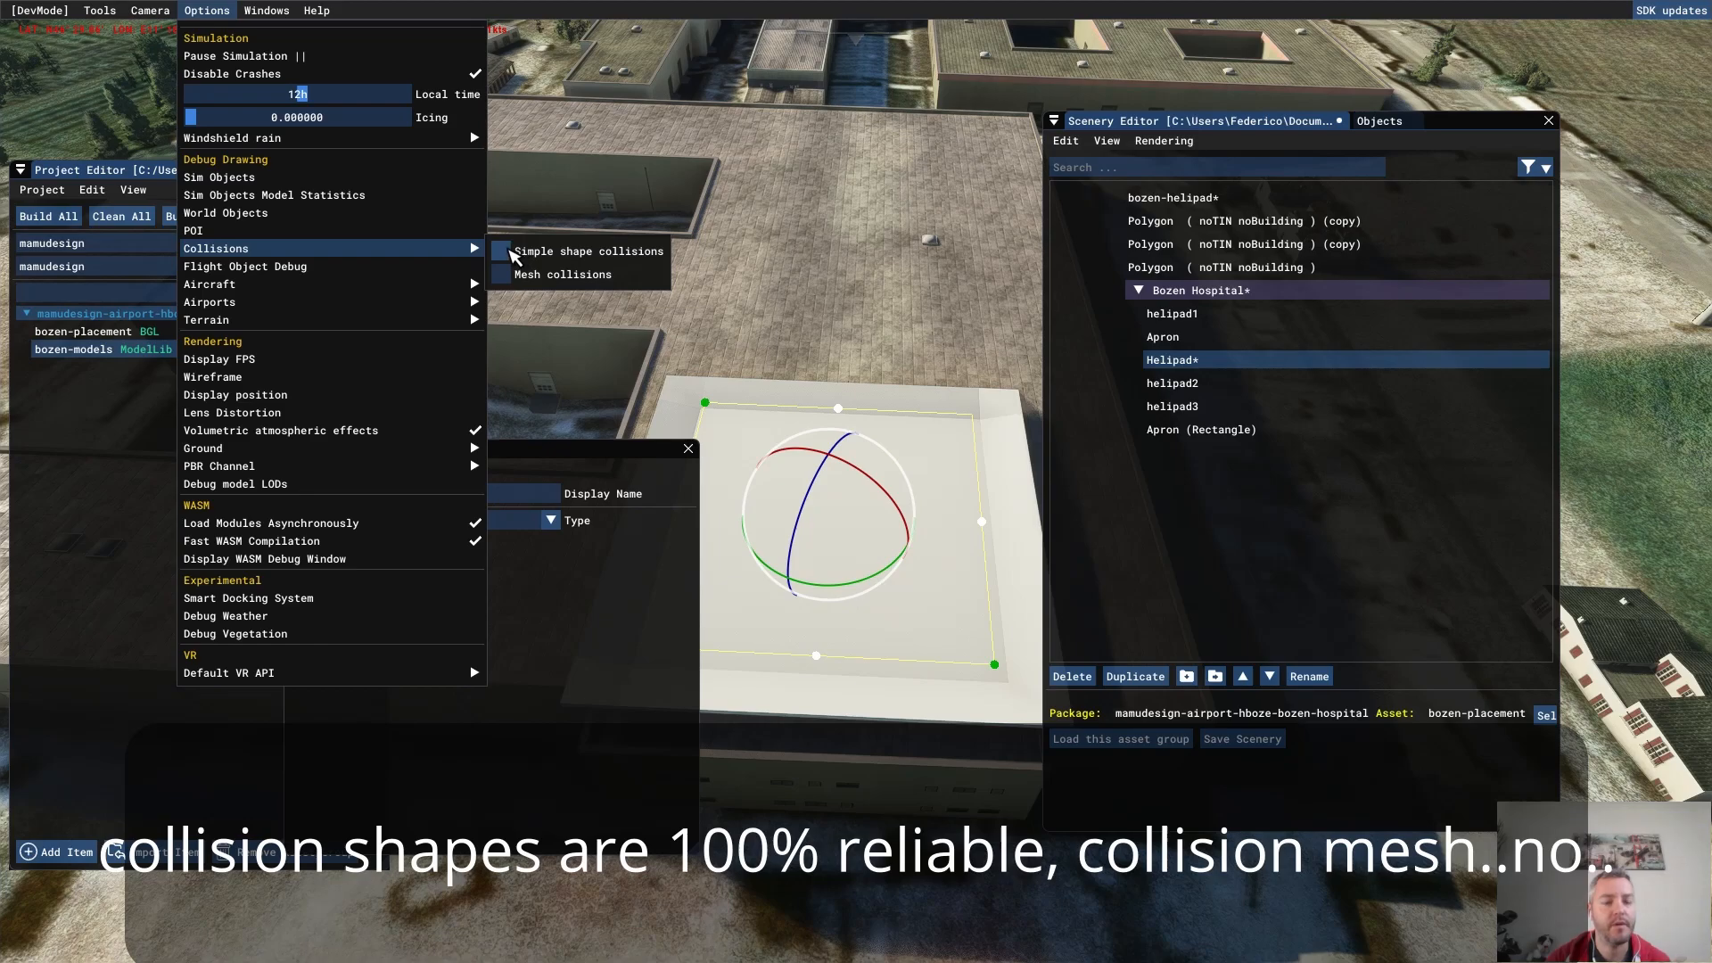
click(883, 303)
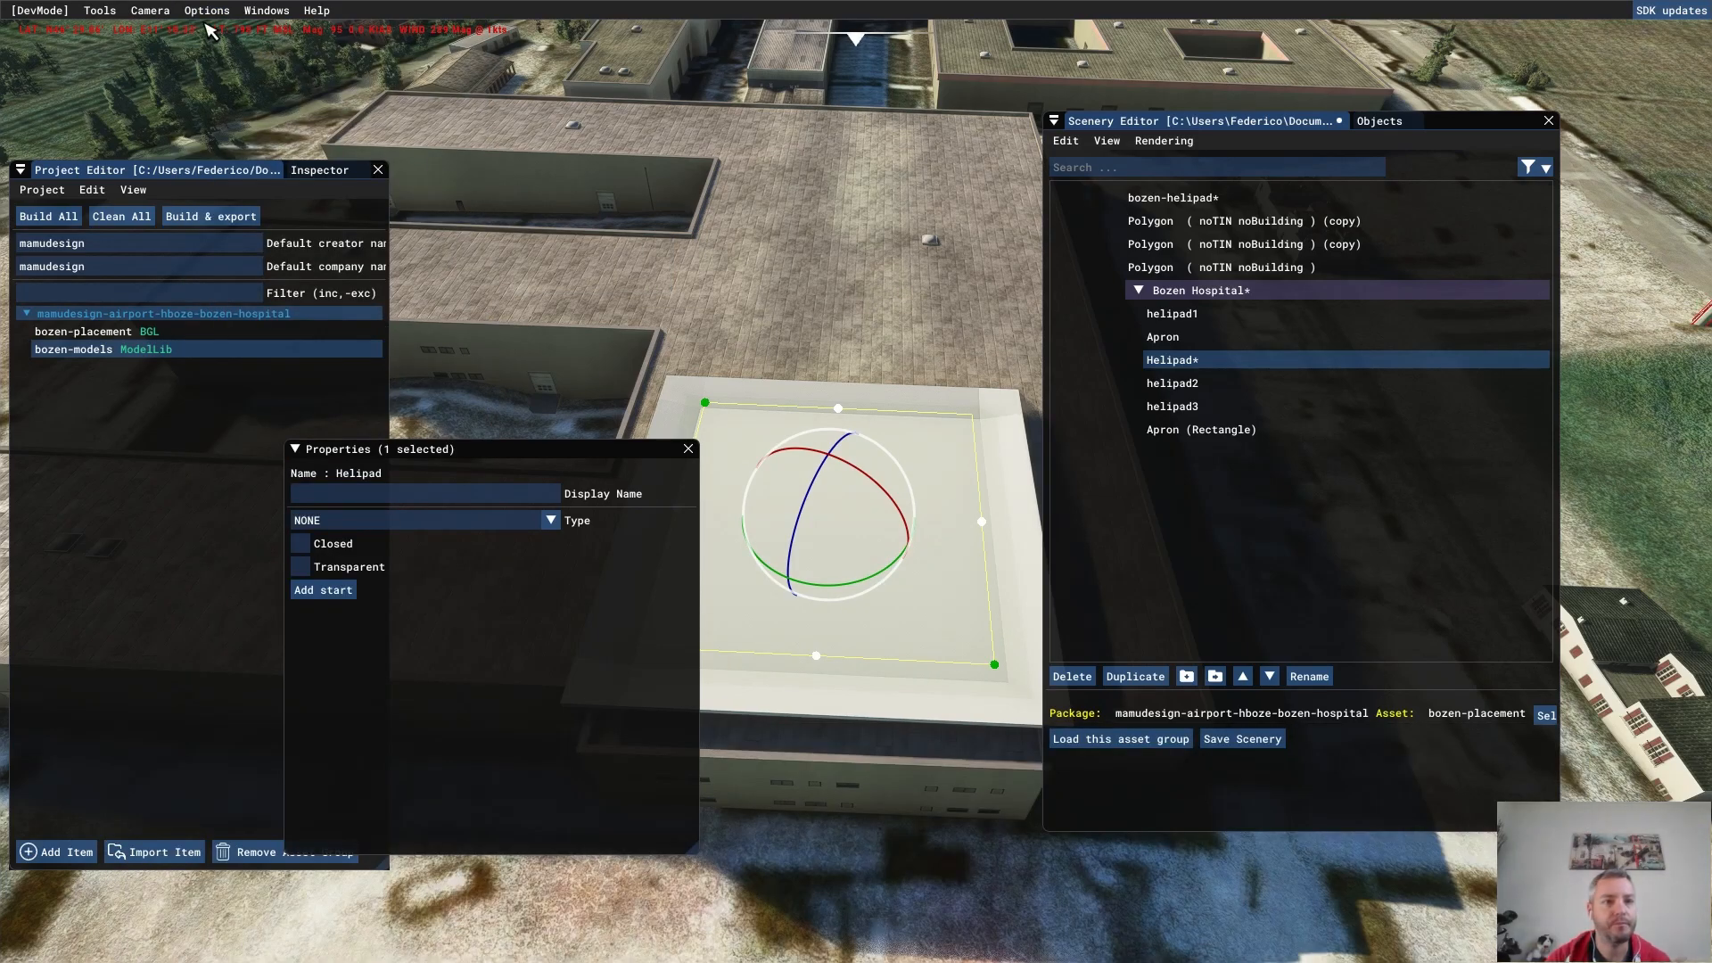
click(207, 10)
mouse_move(294, 321)
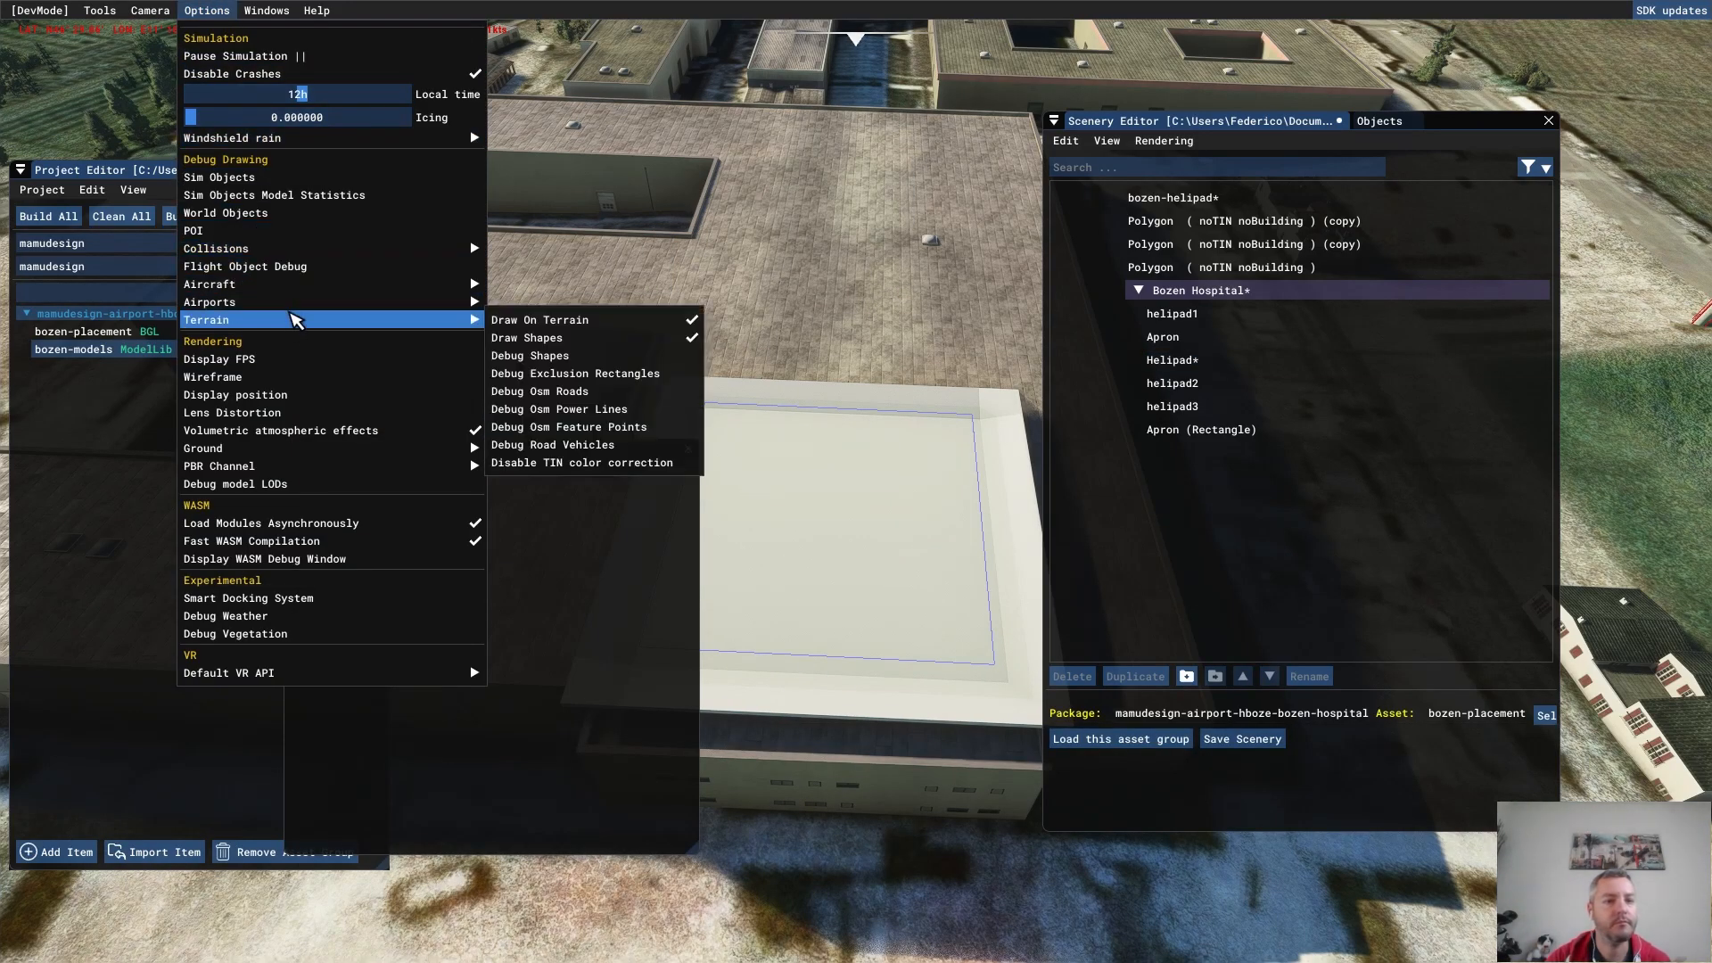
click(842, 455)
- Close the object properties and examine the drawn collision shape around the rooftop helipad from several angles
right_drag(835, 446, 877, 178)
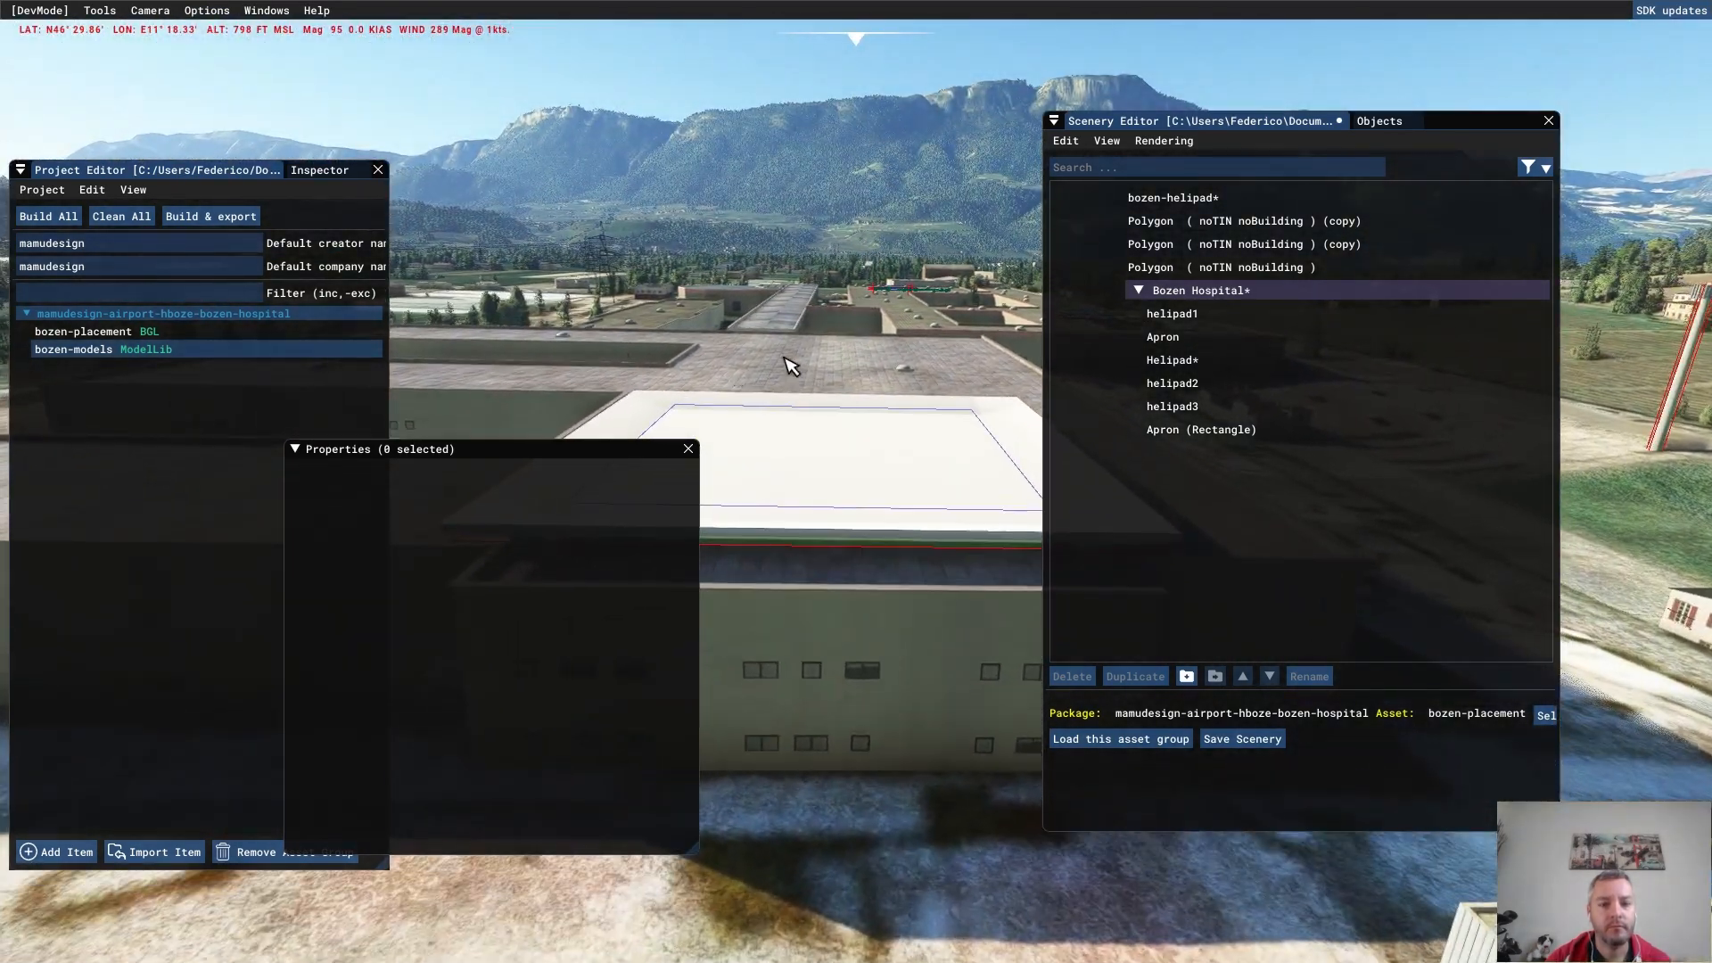
click(688, 448)
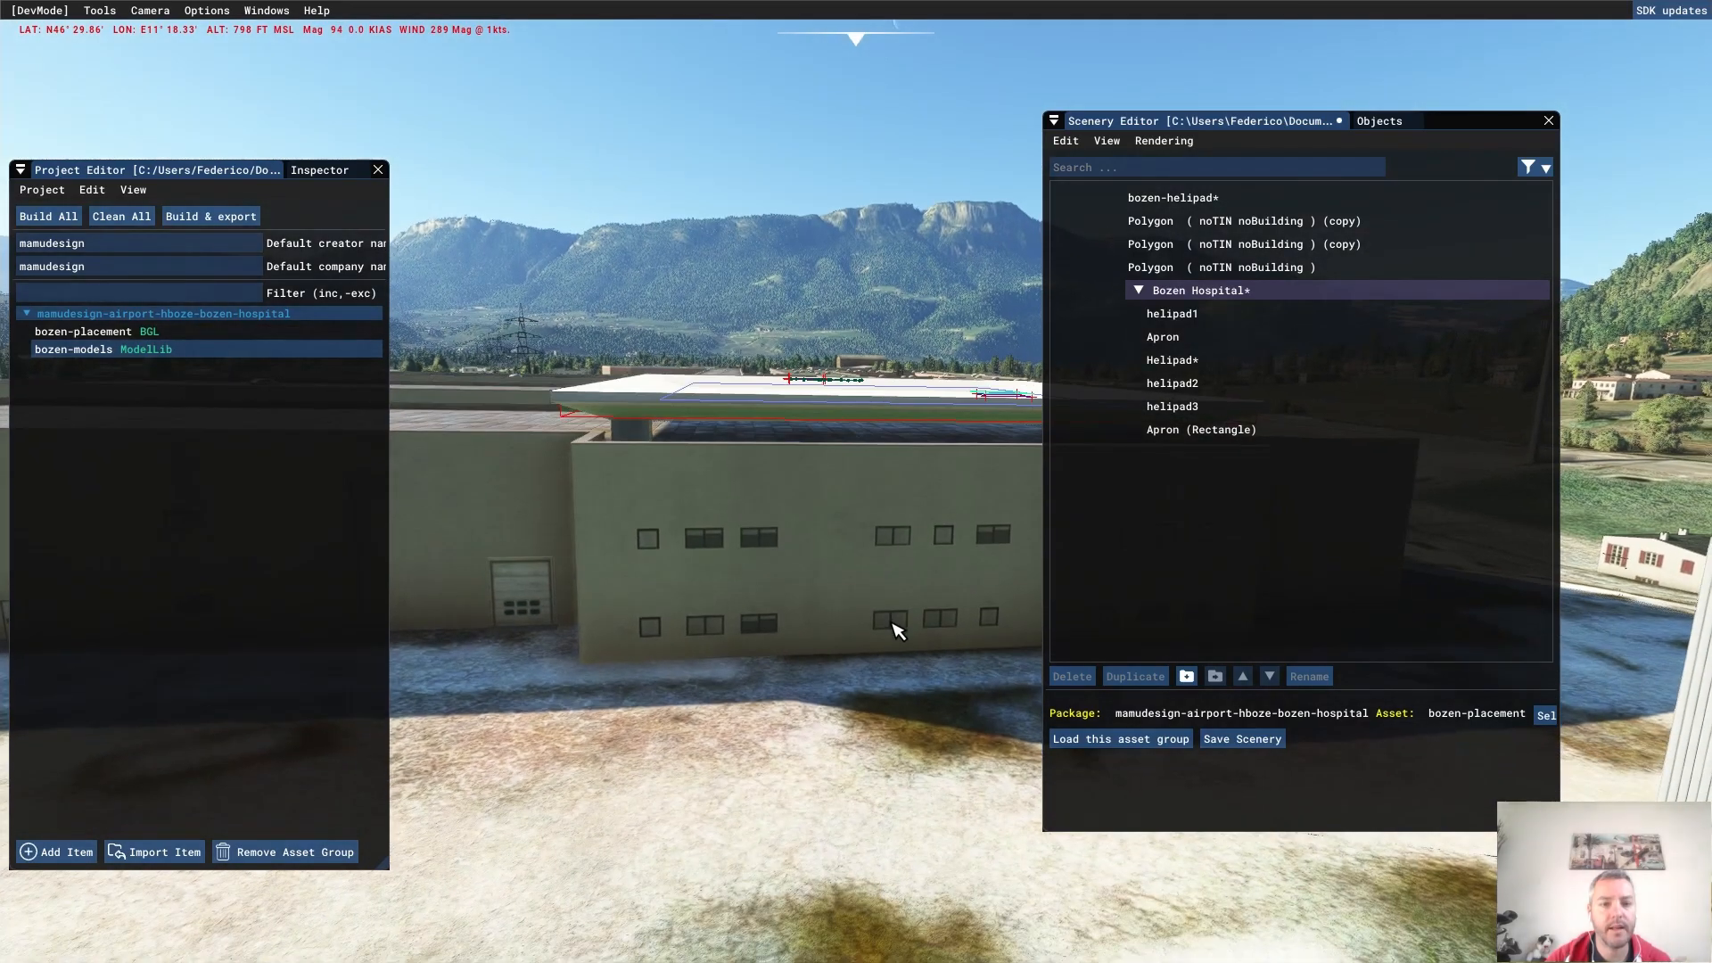
key(w)
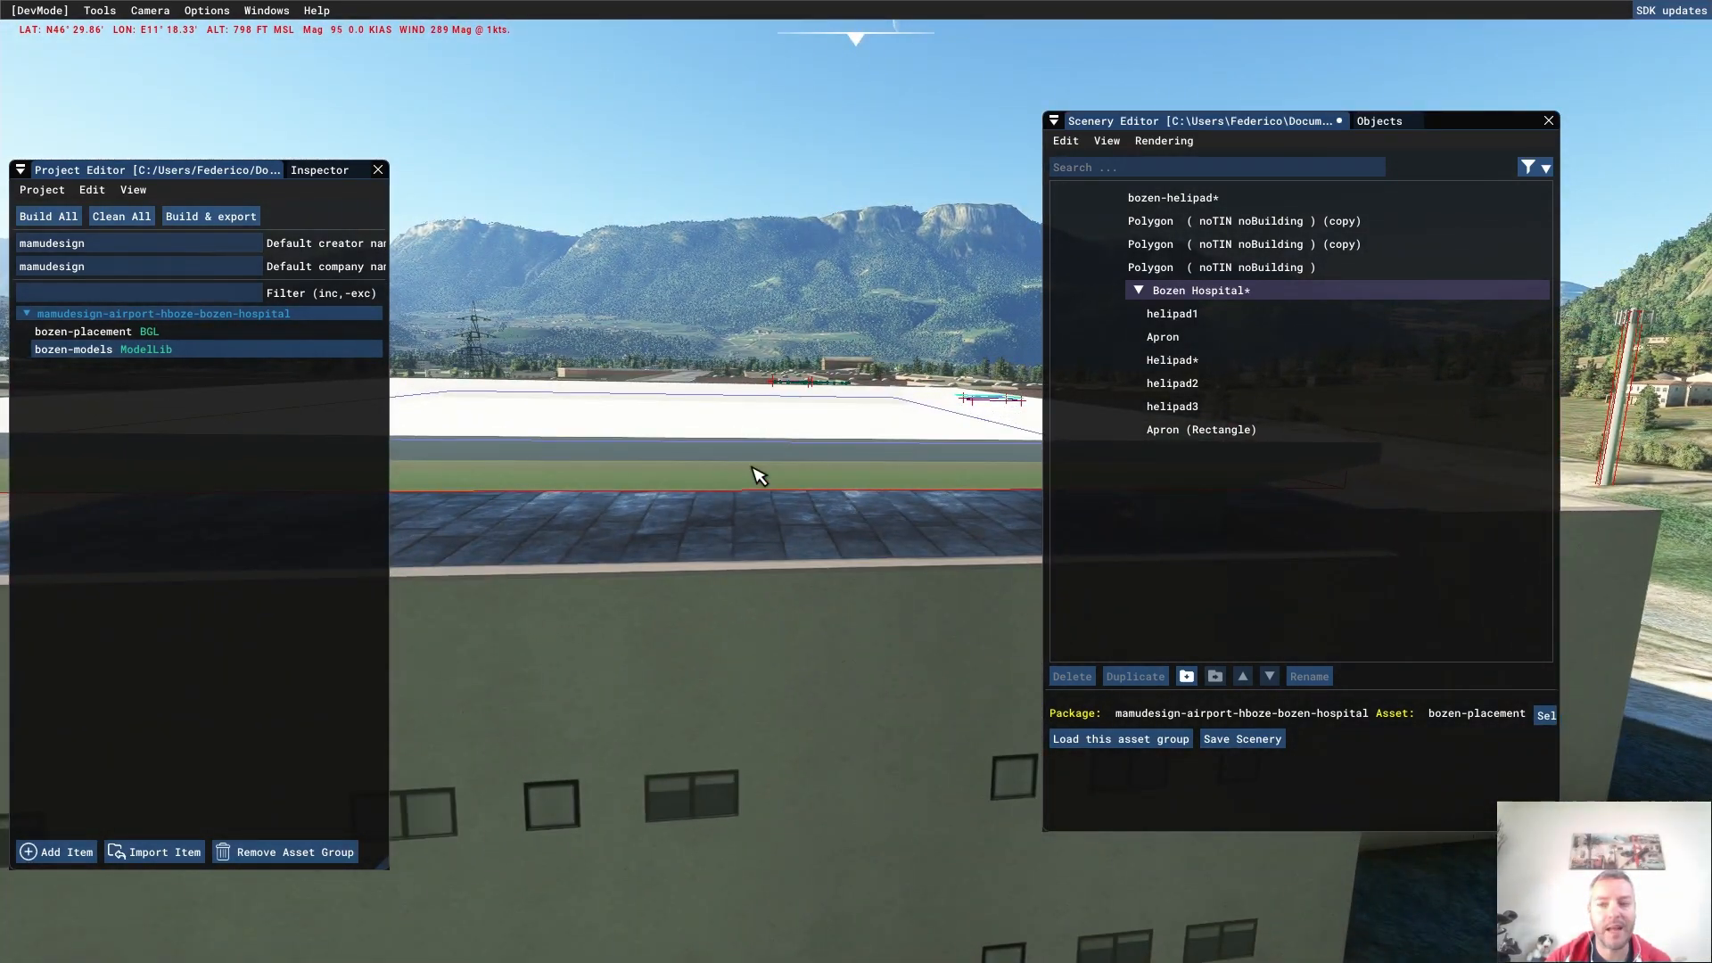
key(s)
right_drag(776, 434, 719, 485)
key(d)
key(r)
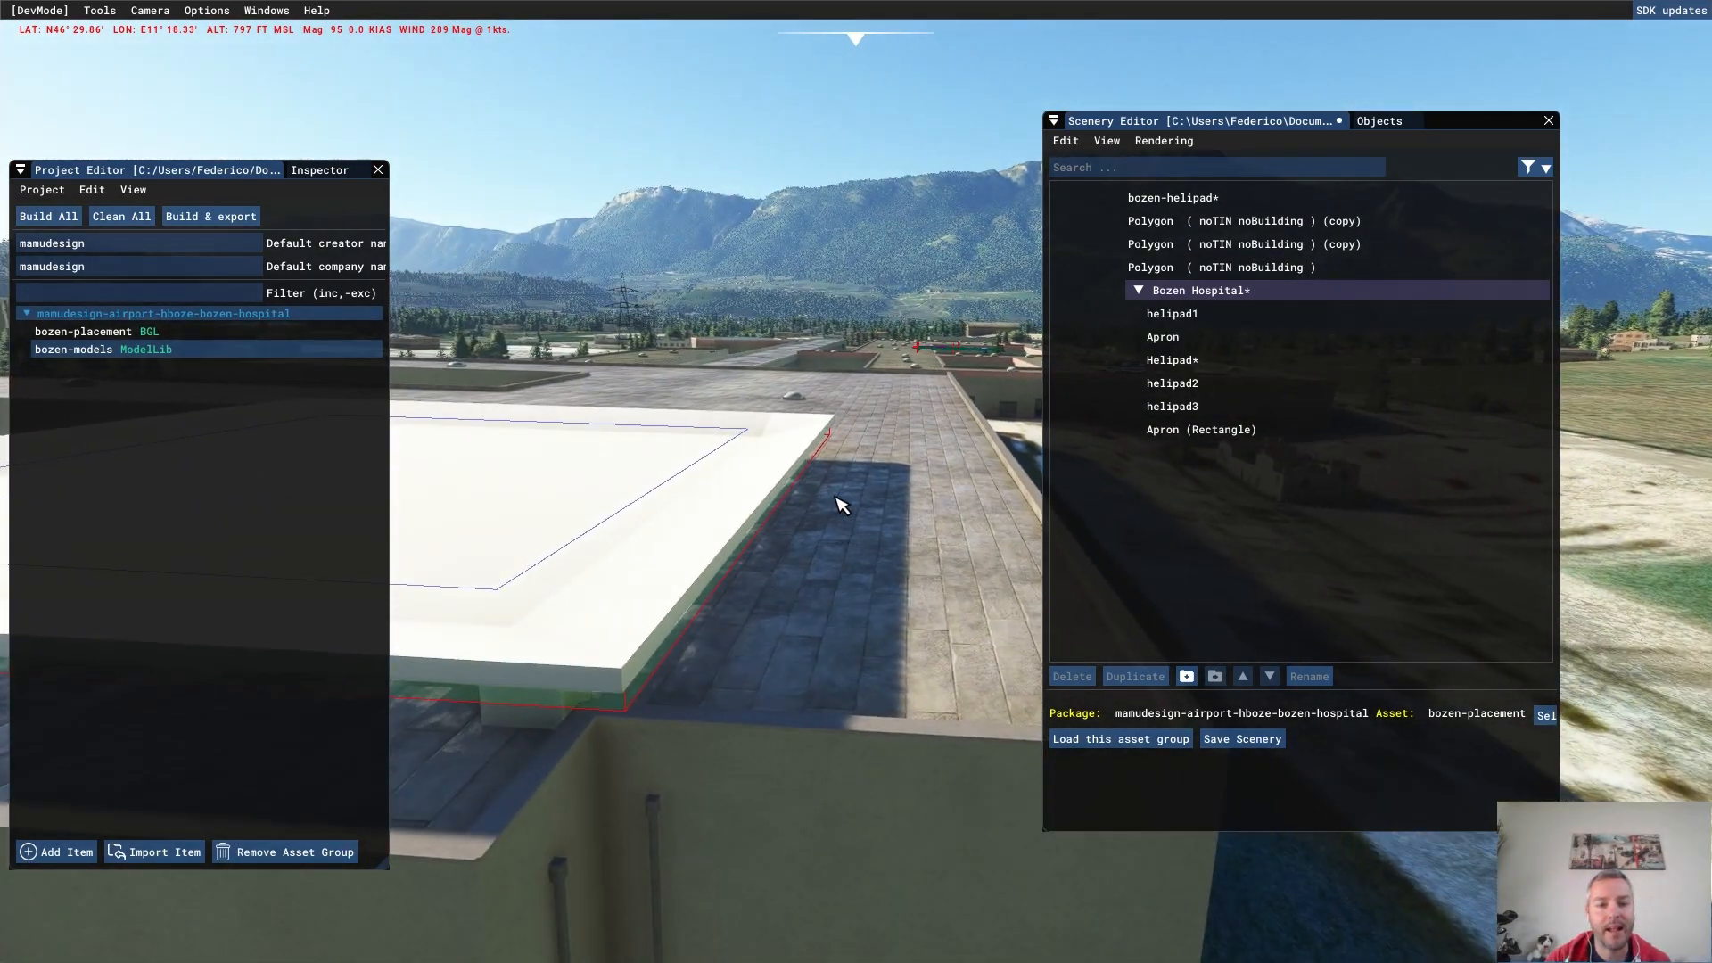
key(f)
key(a)
right_drag(844, 490, 886, 455)
key(w)
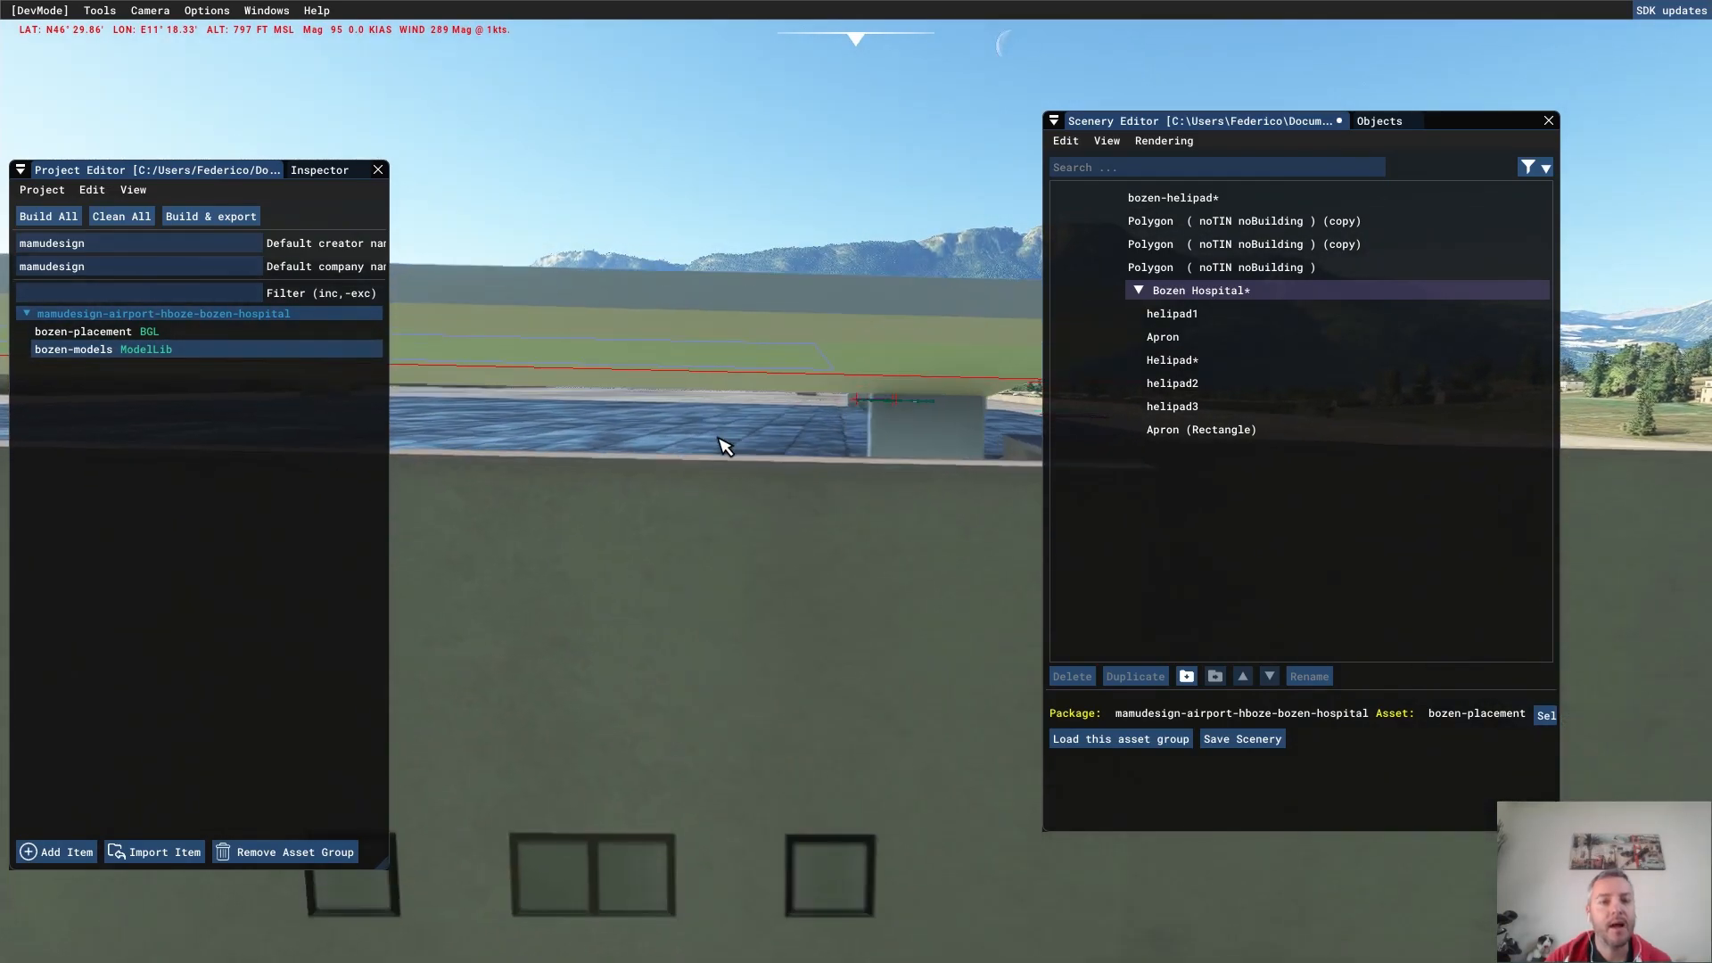
key(r)
key(w)
right_drag(700, 413, 704, 447)
key(f)
key(s)
key(d)
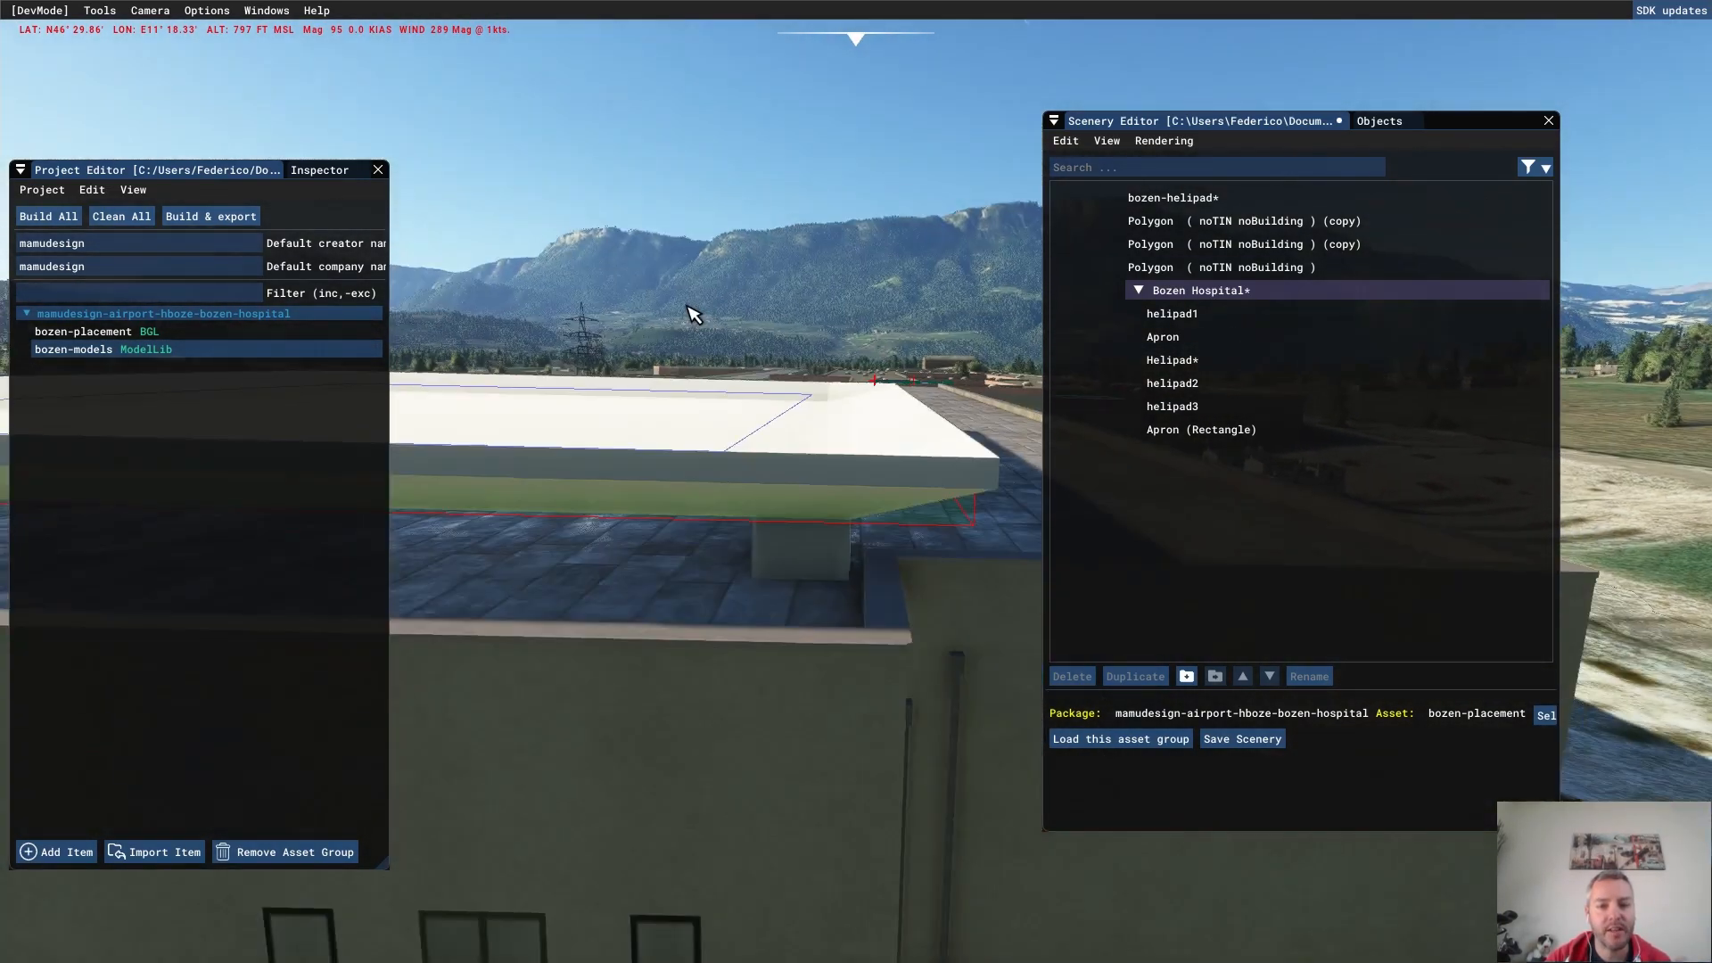
key(d)
key(r)
right_drag(687, 306, 644, 309)
- Save the scenery and check the PackageBuilder messages in the console before closing it
click(1246, 744)
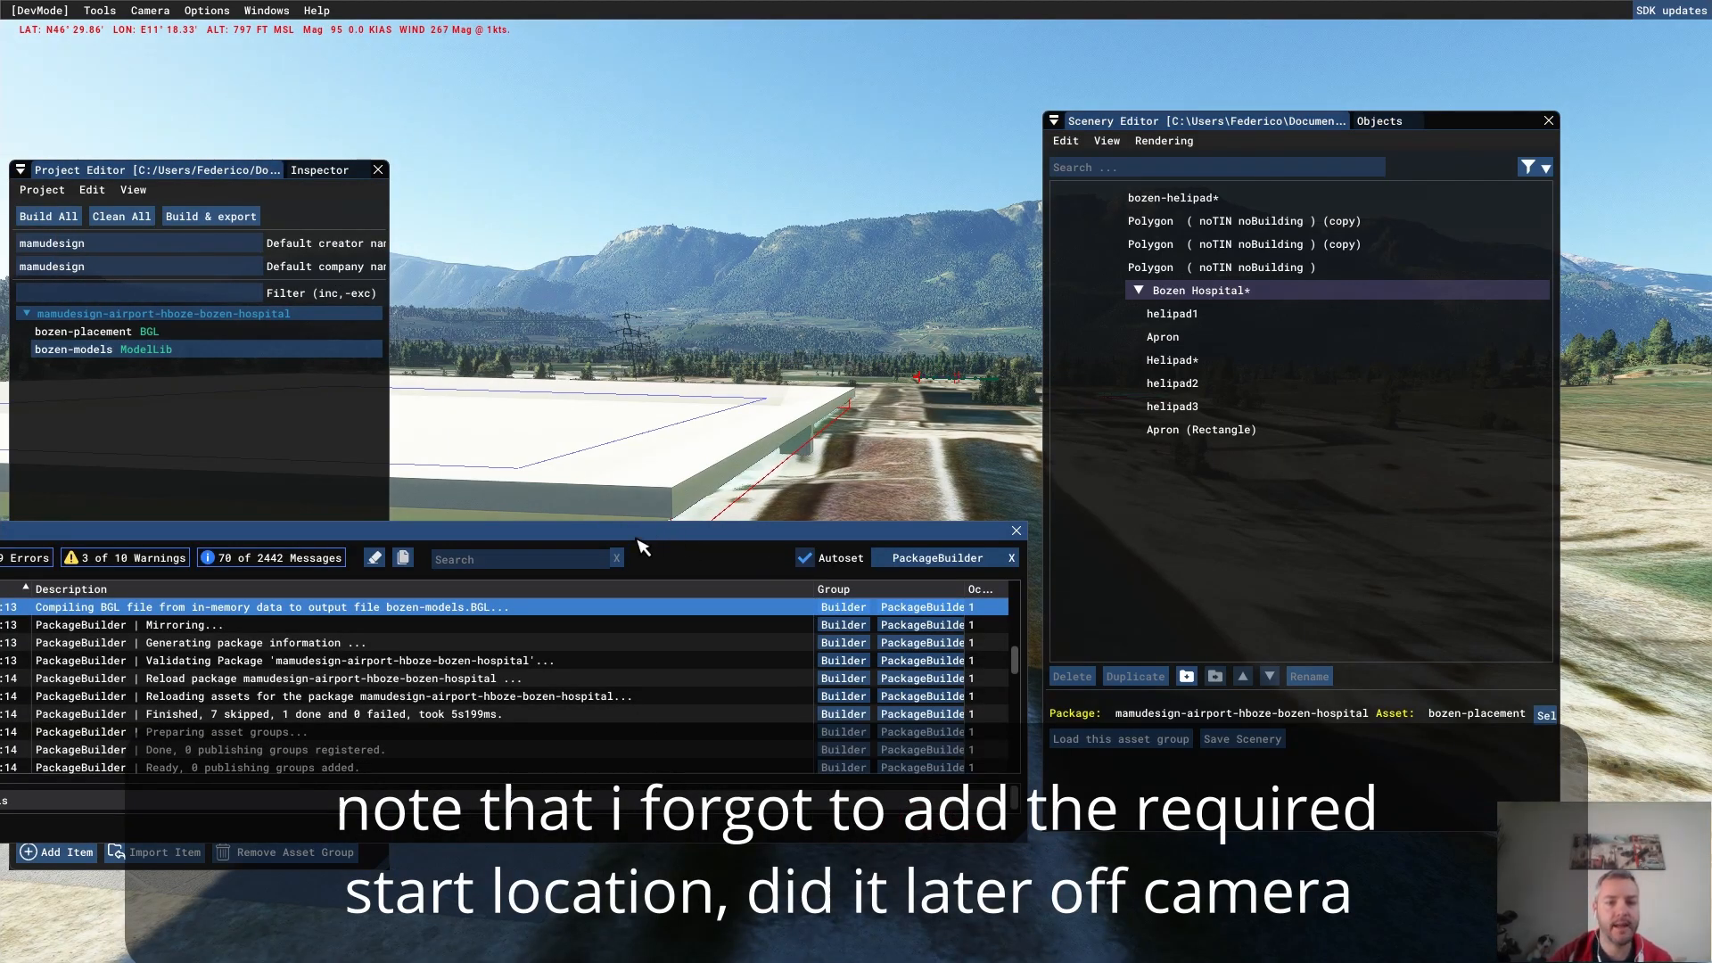
drag(637, 544, 847, 547)
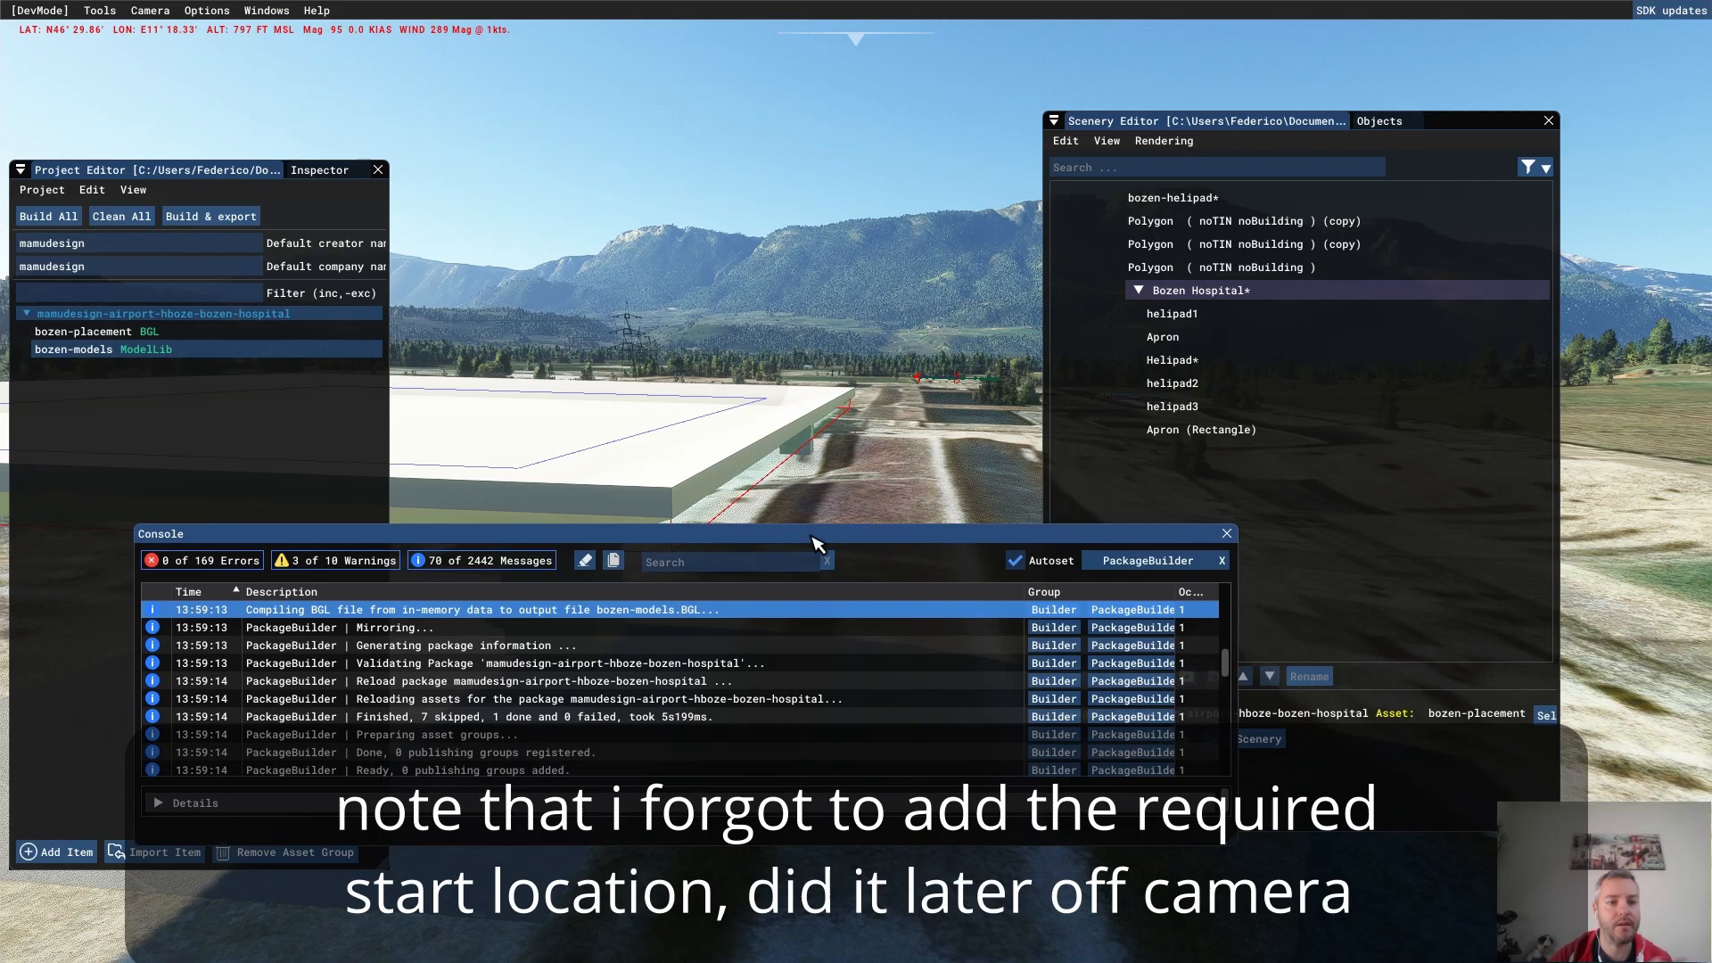
click(1227, 533)
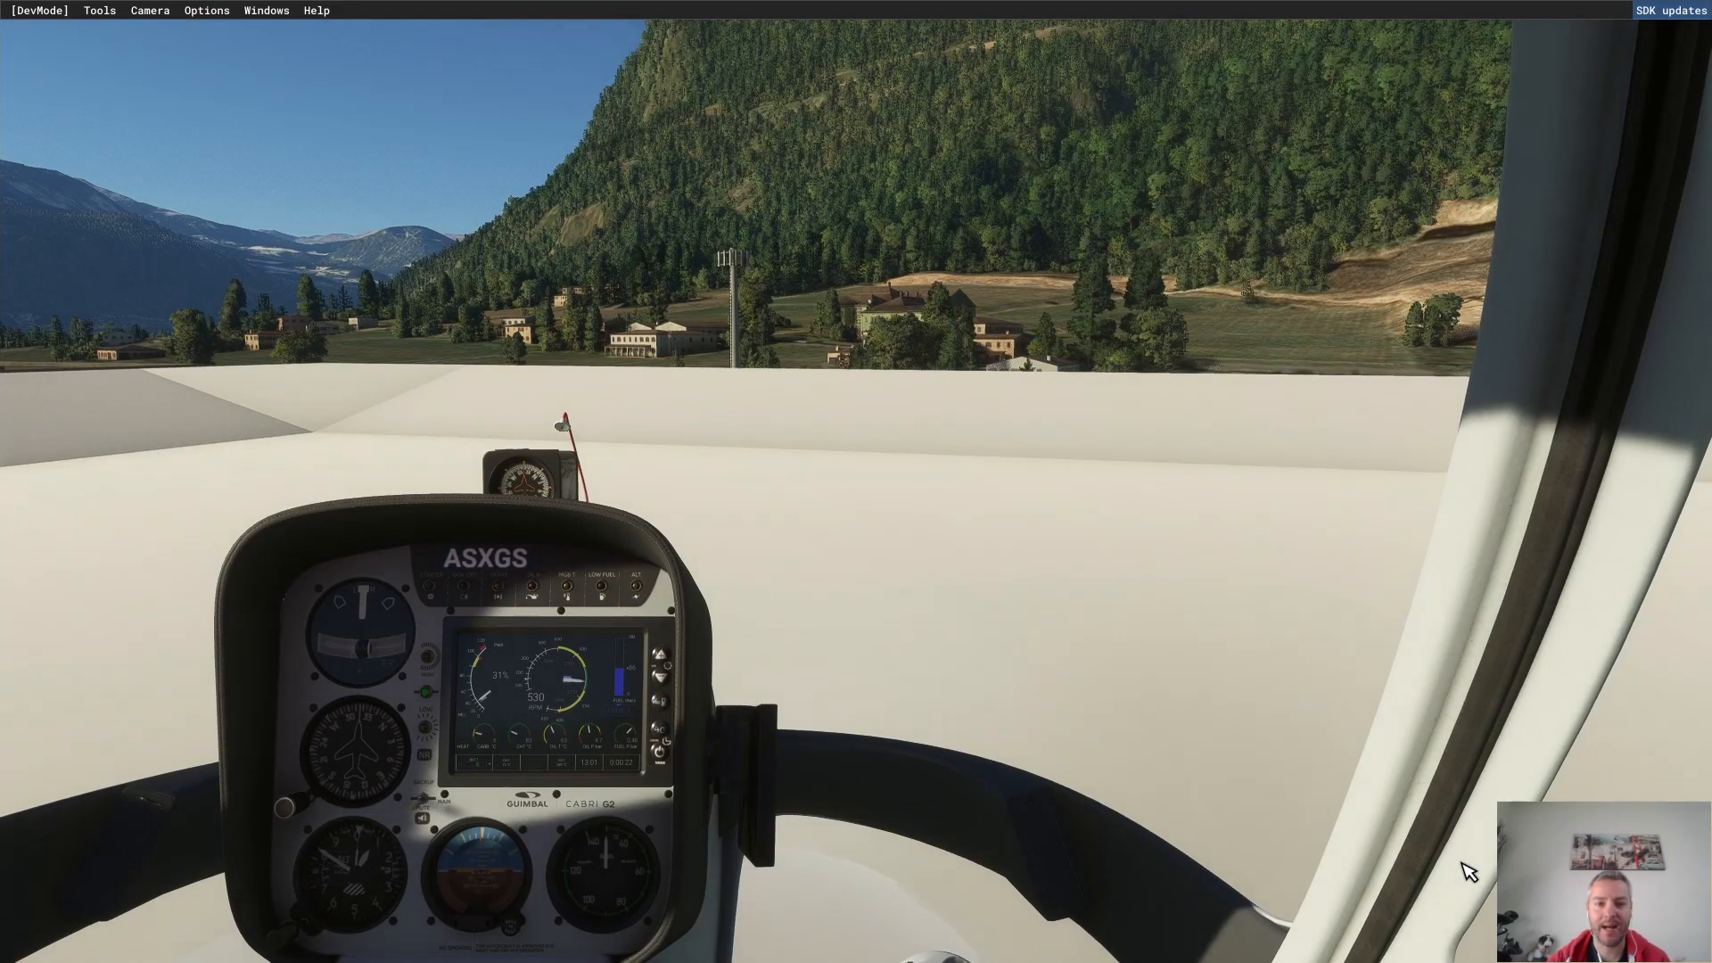
- View the helicopter on the rooftop helipad from outside and look over the landing surface
click(154, 35)
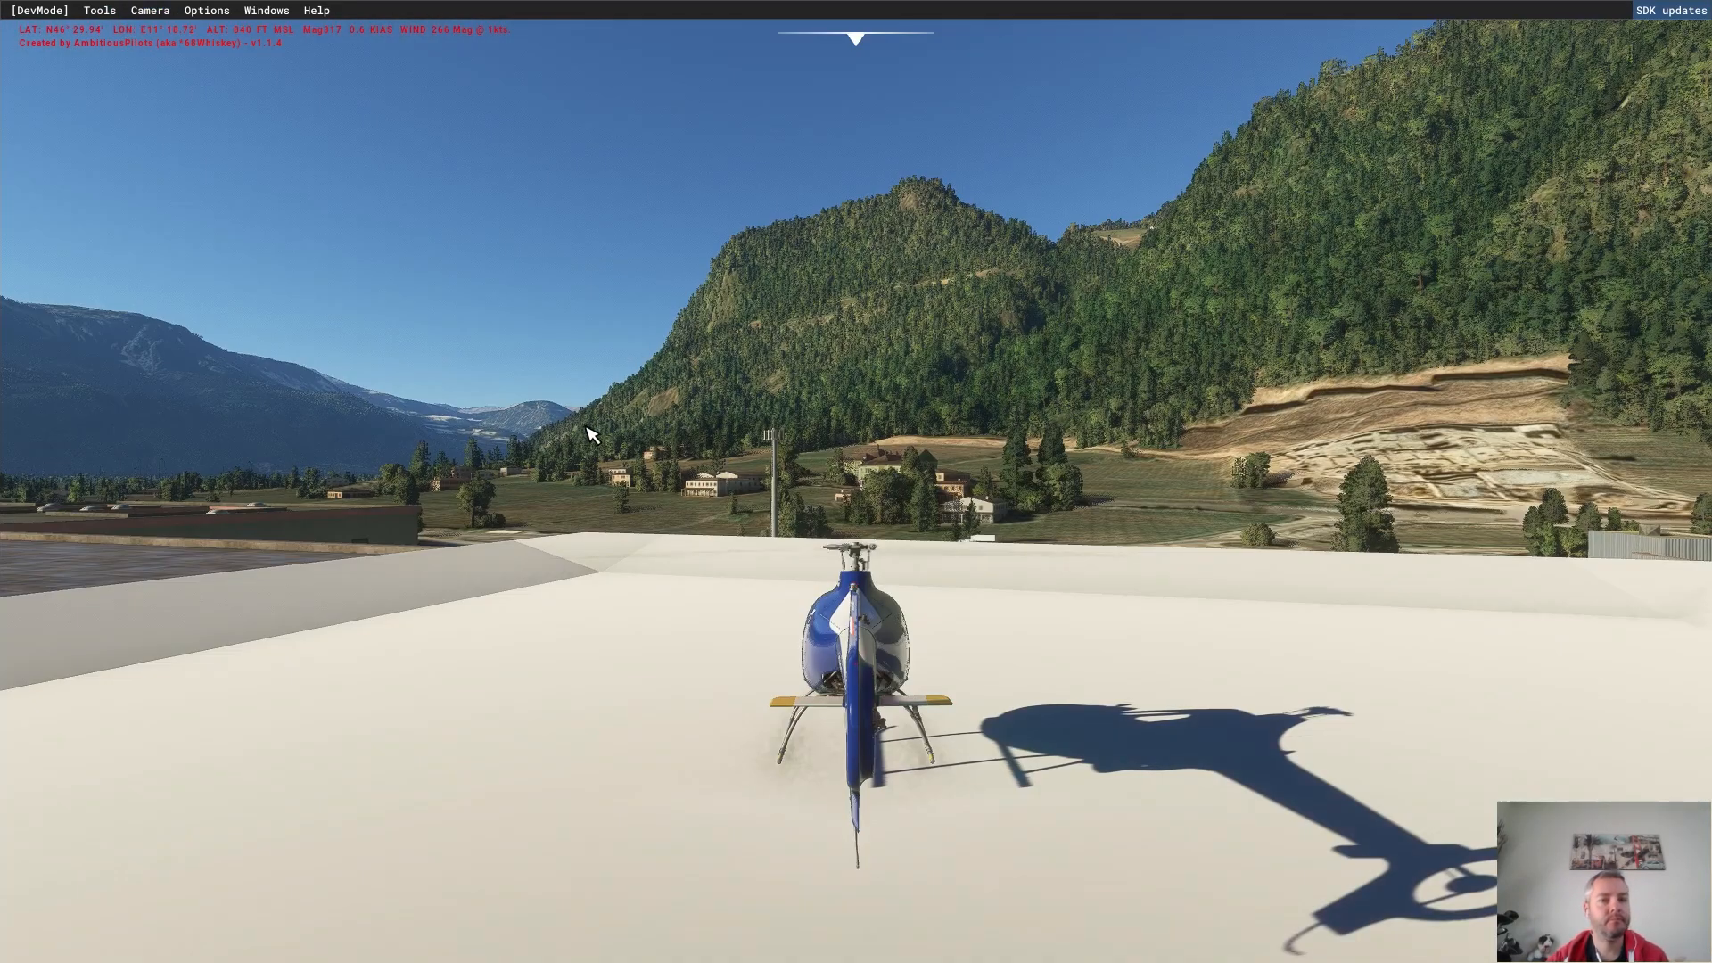
key(s)
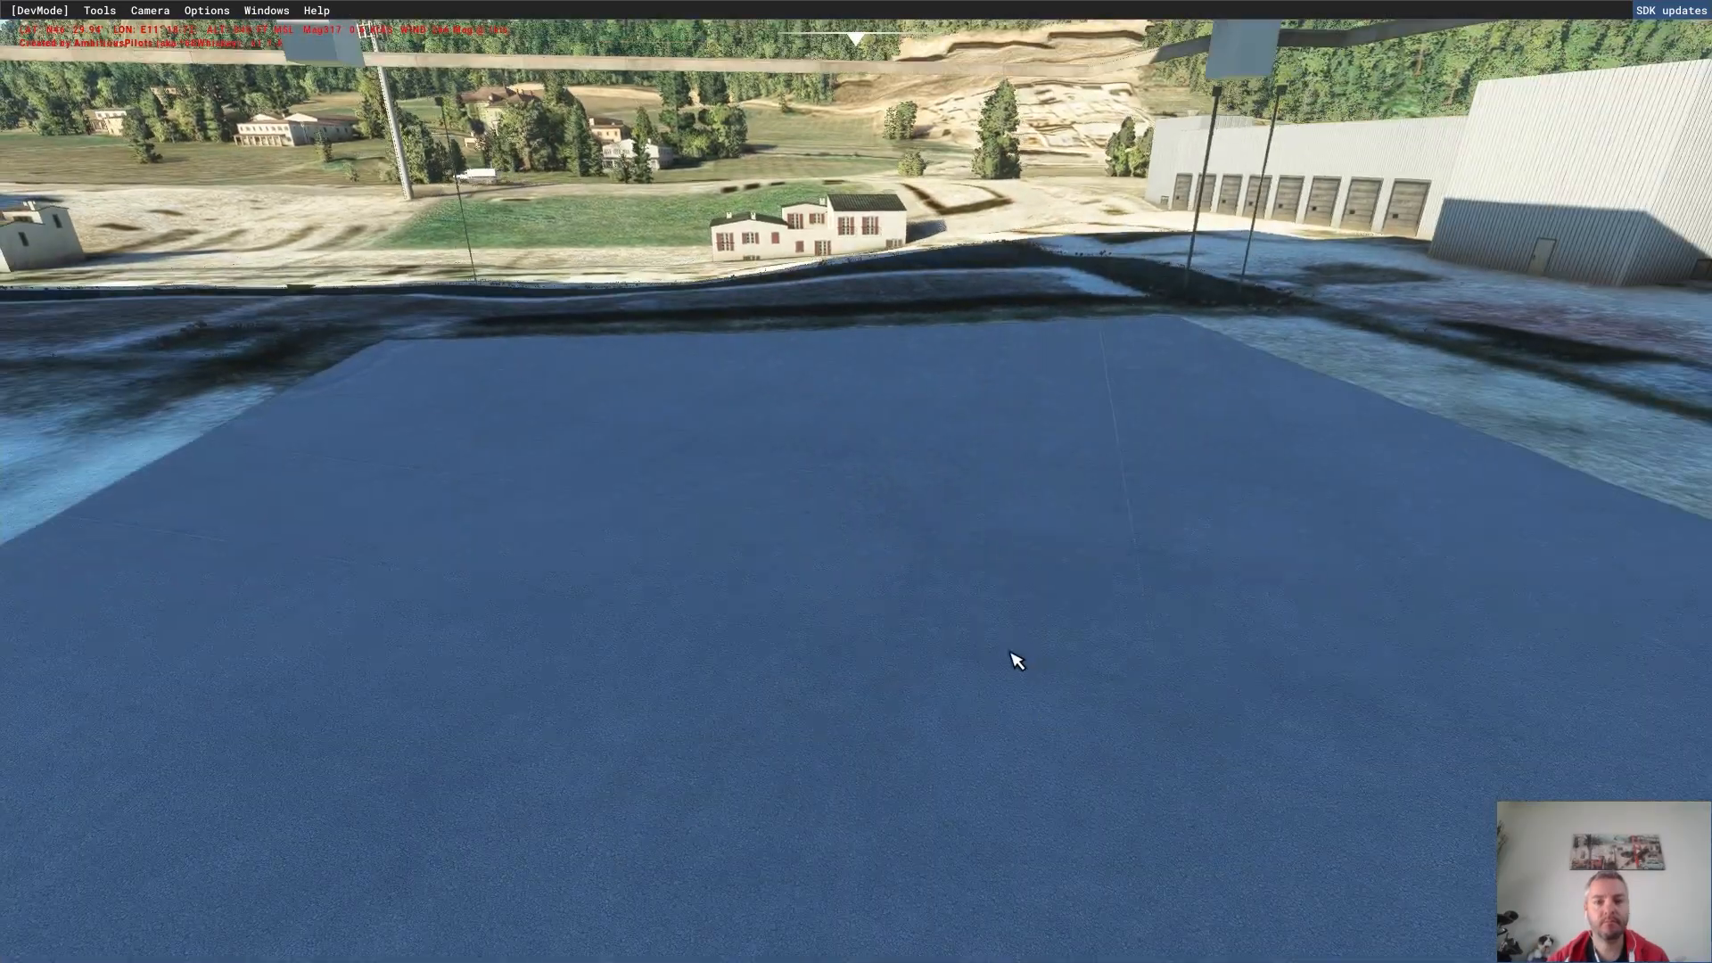
- Inspect the helicopter's skids on the helipad surface up close, along with the platform's edge and underside above the roof
key(f)
right_drag(1065, 571, 1451, 414)
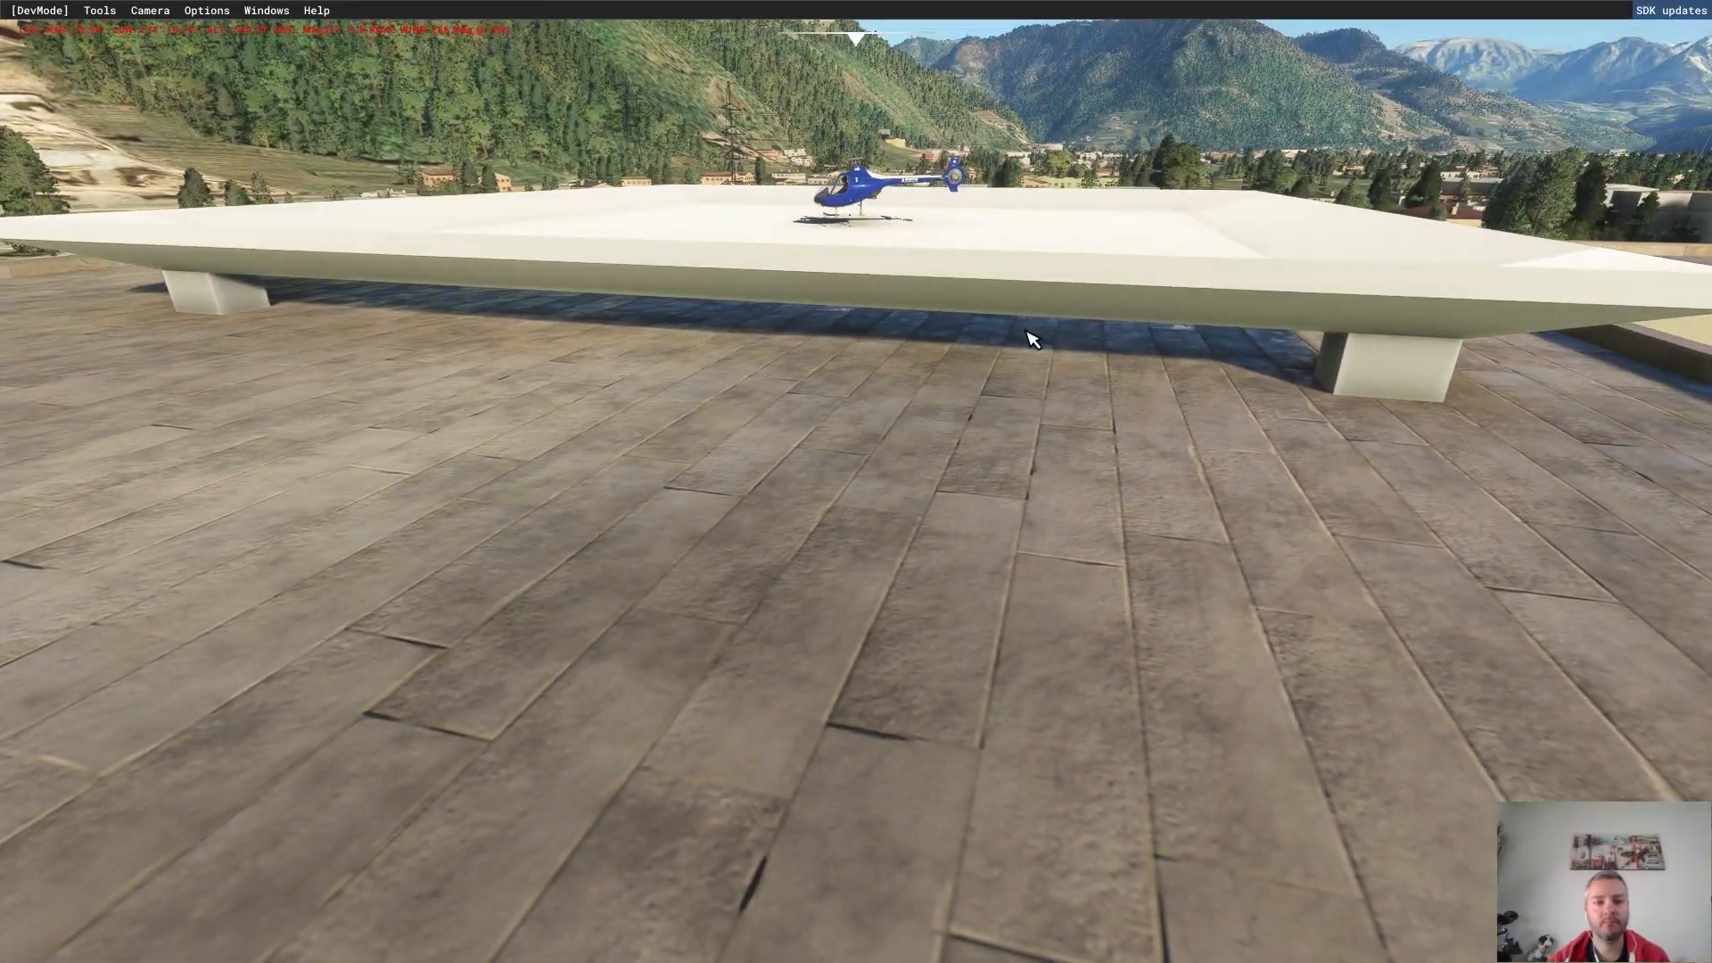
key(w)
key(w)
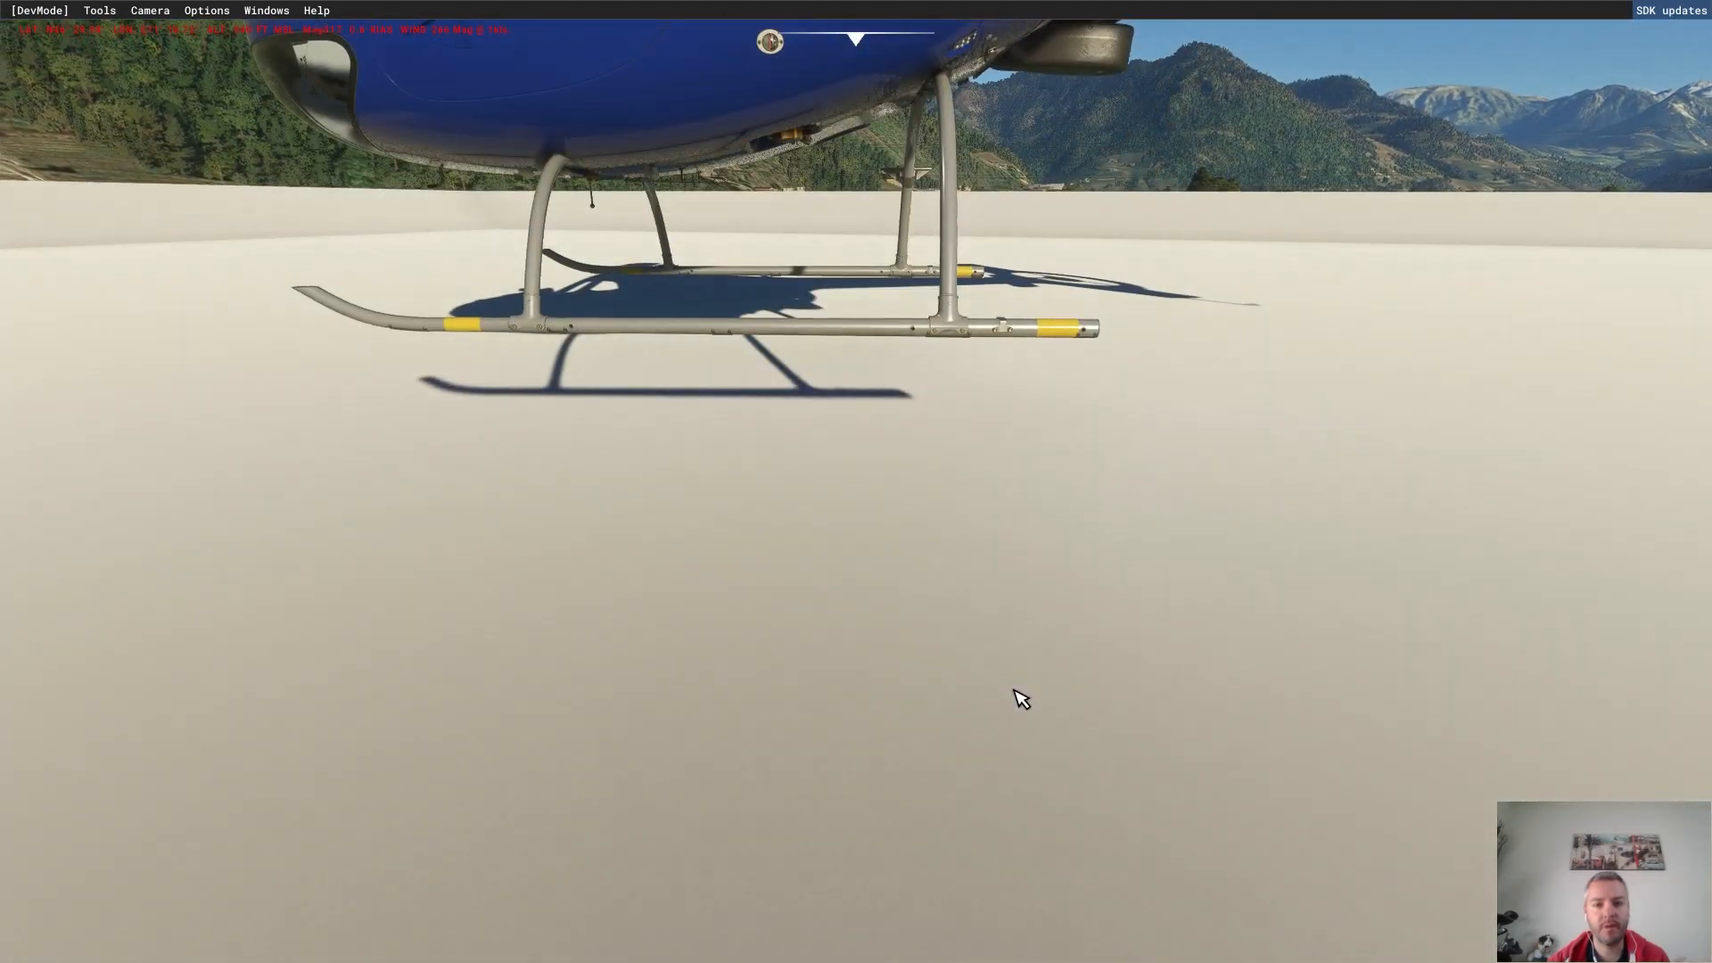
key(s)
key(f)
right_drag(833, 202, 833, 446)
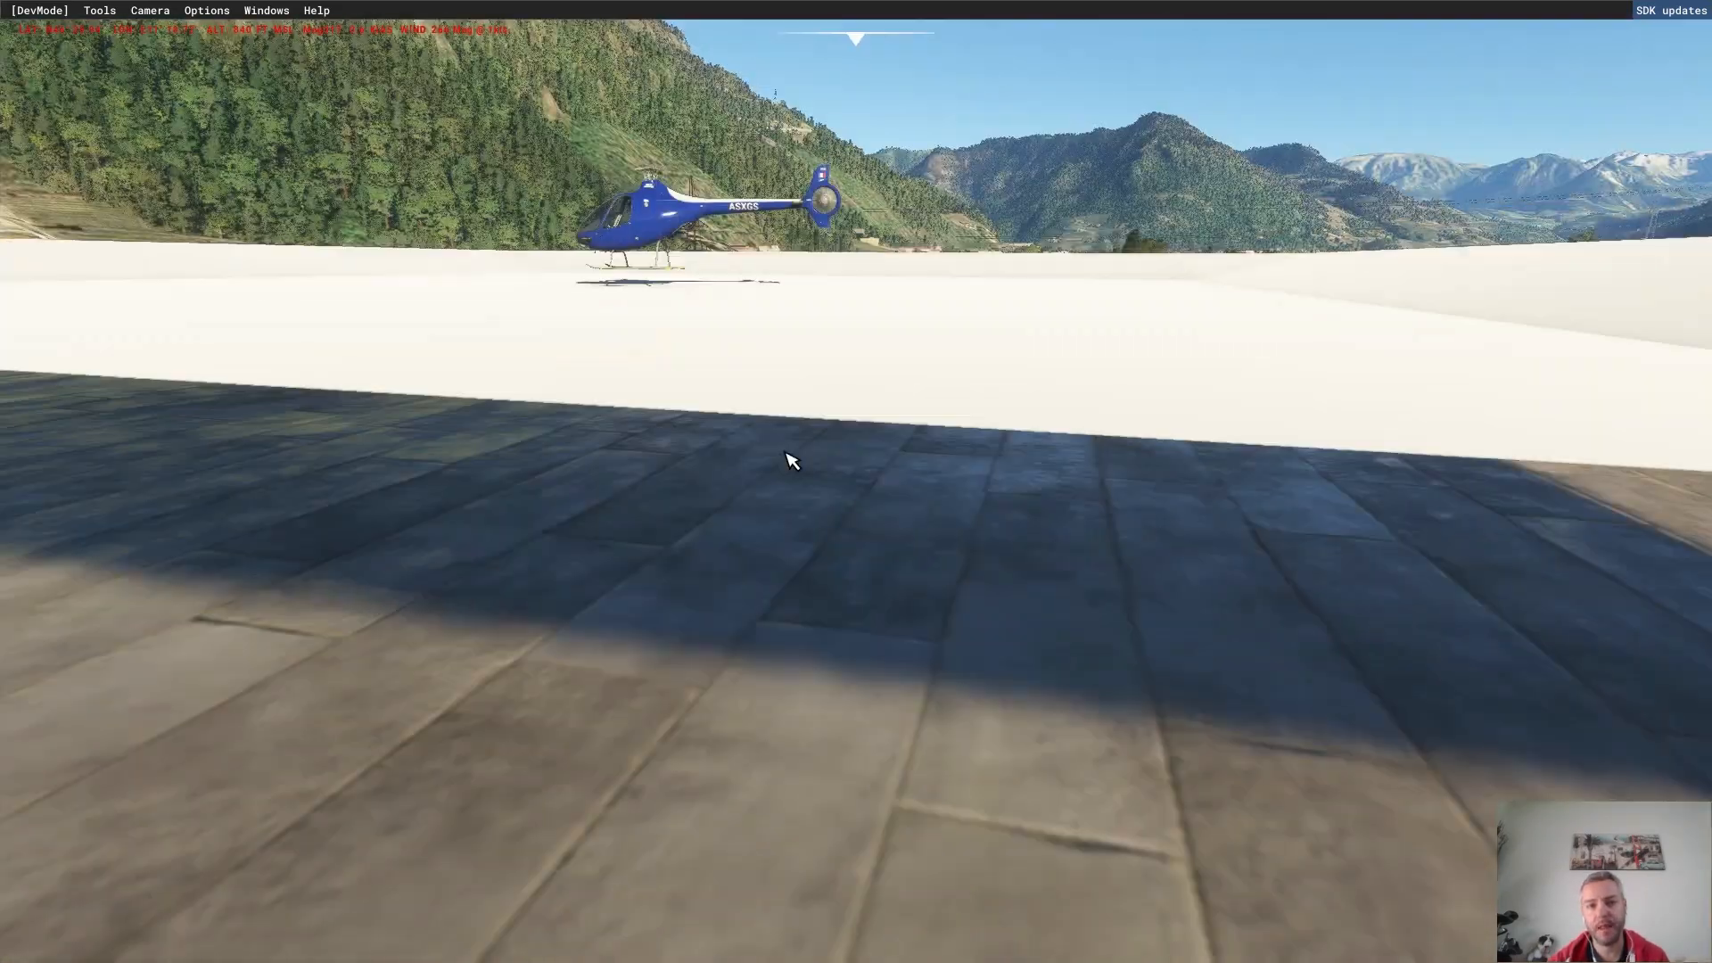
key(f)
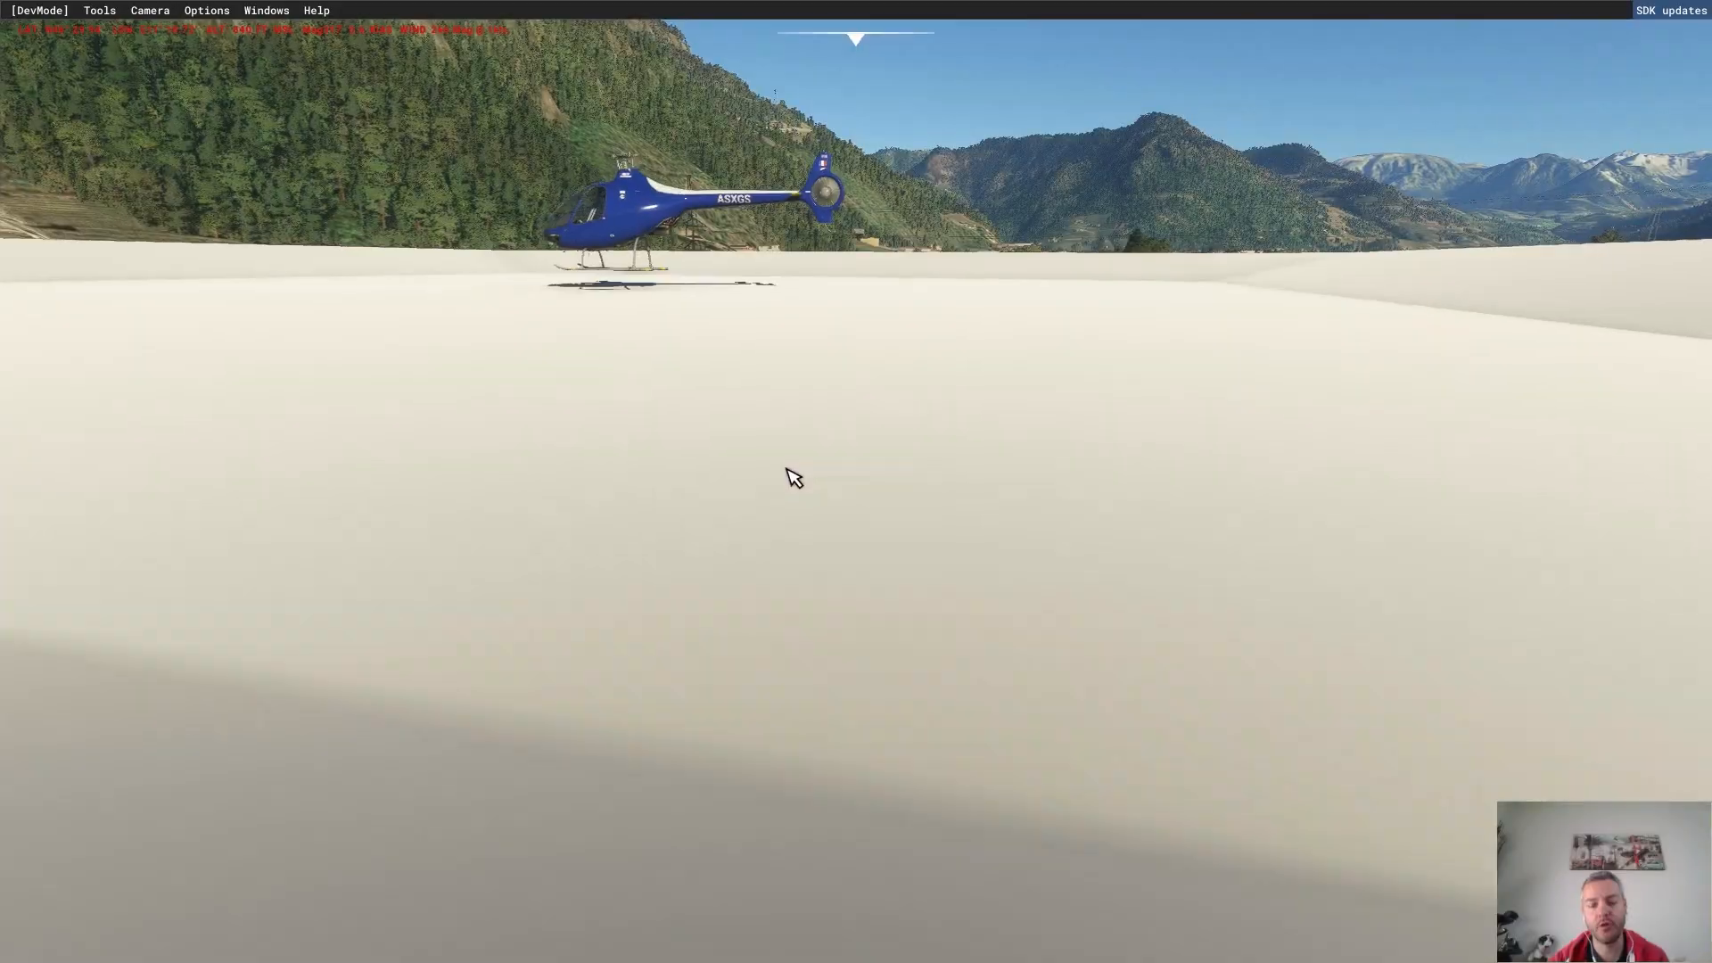
key(s)
key(f)
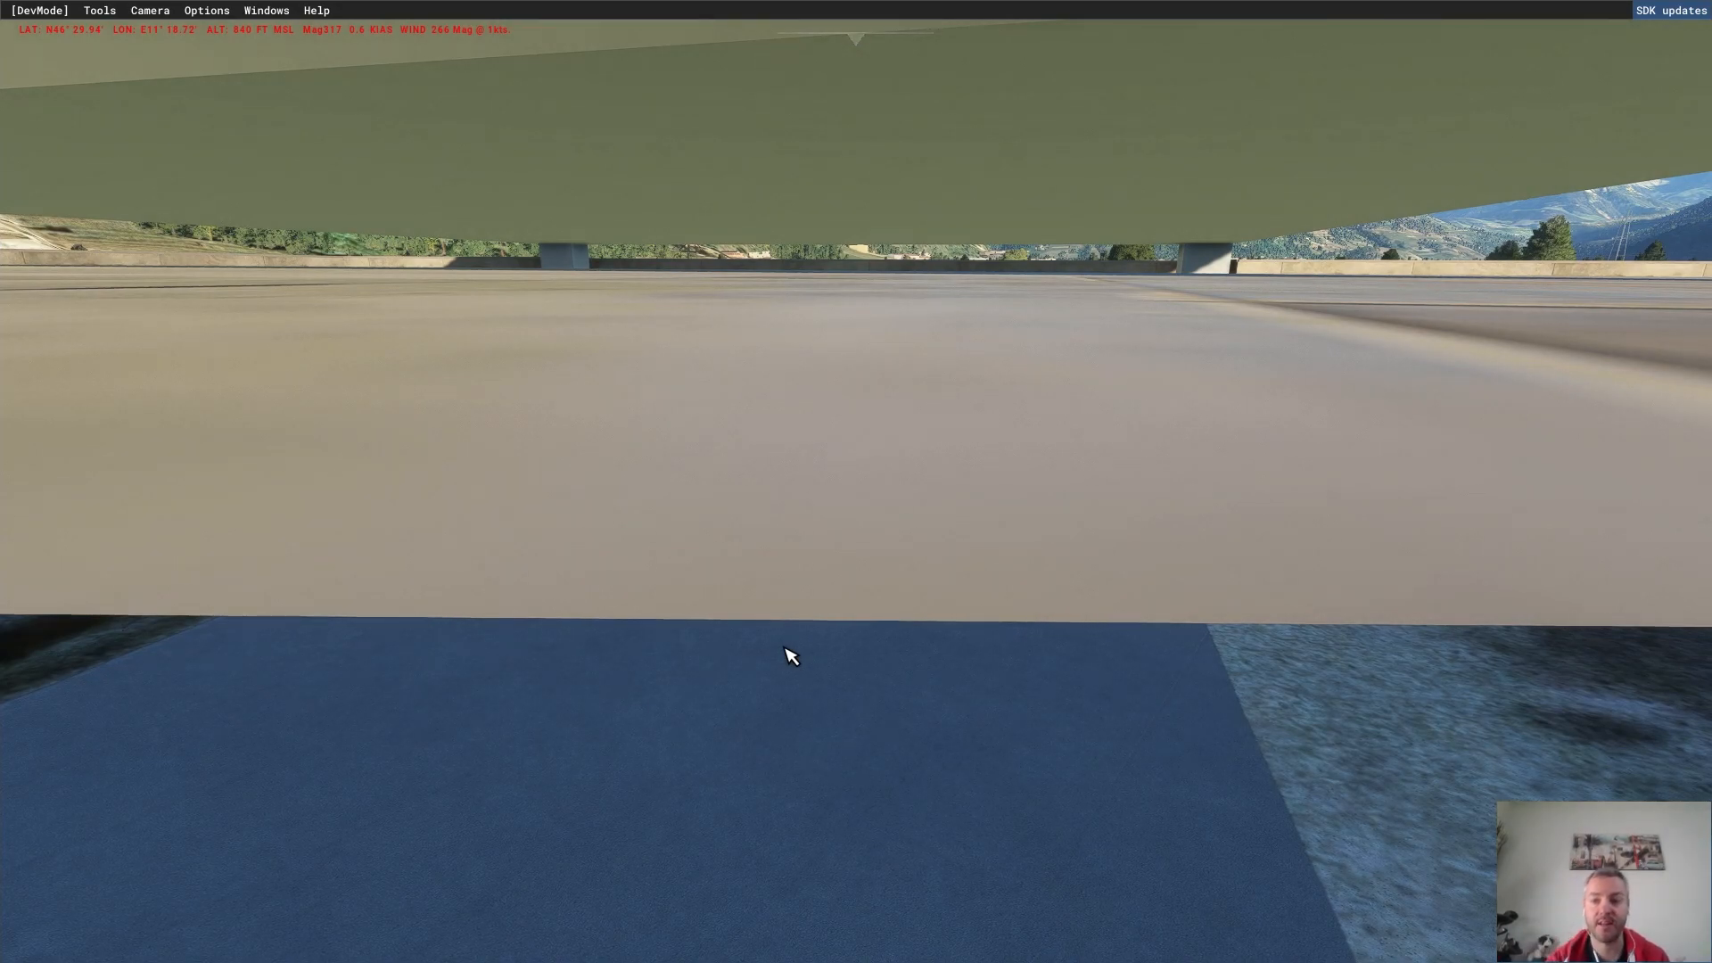
- View the whole rooftop helipad with the parked helicopter from above, circling around it to check all sides
key(r)
right_drag(845, 526, 1349, 698)
key(s)
key(s)
key(r)
key(a)
key(s)
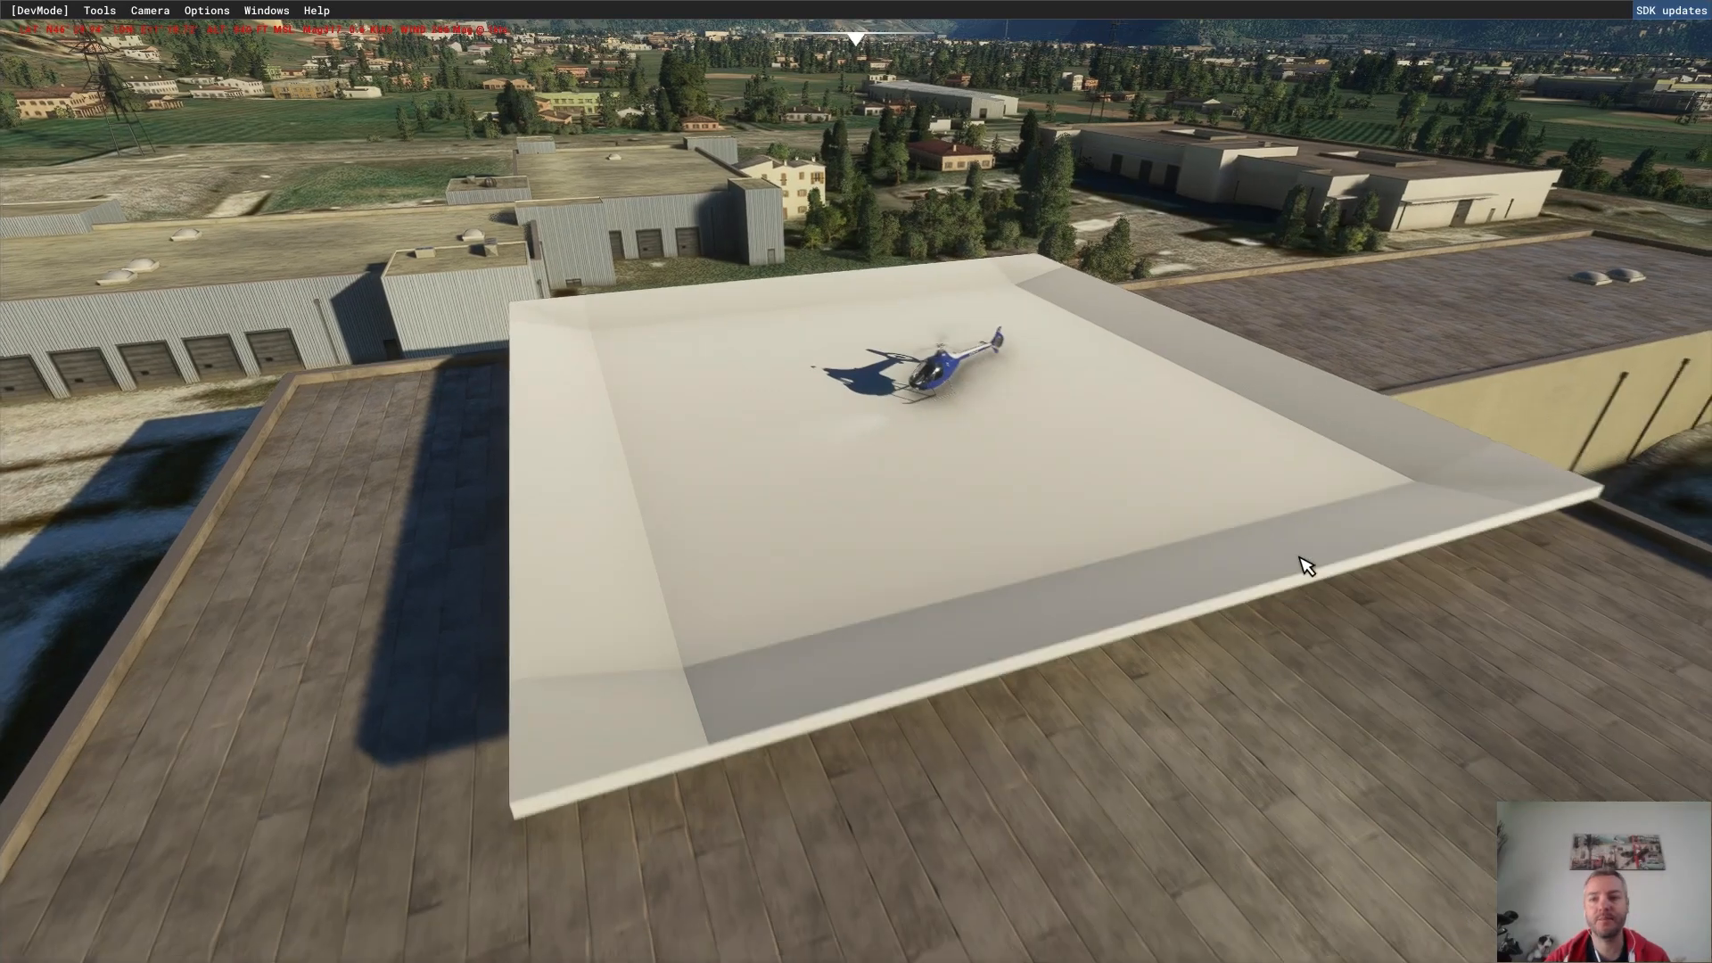
right_drag(1273, 550, 1456, 693)
right_drag(427, 680, 990, 718)
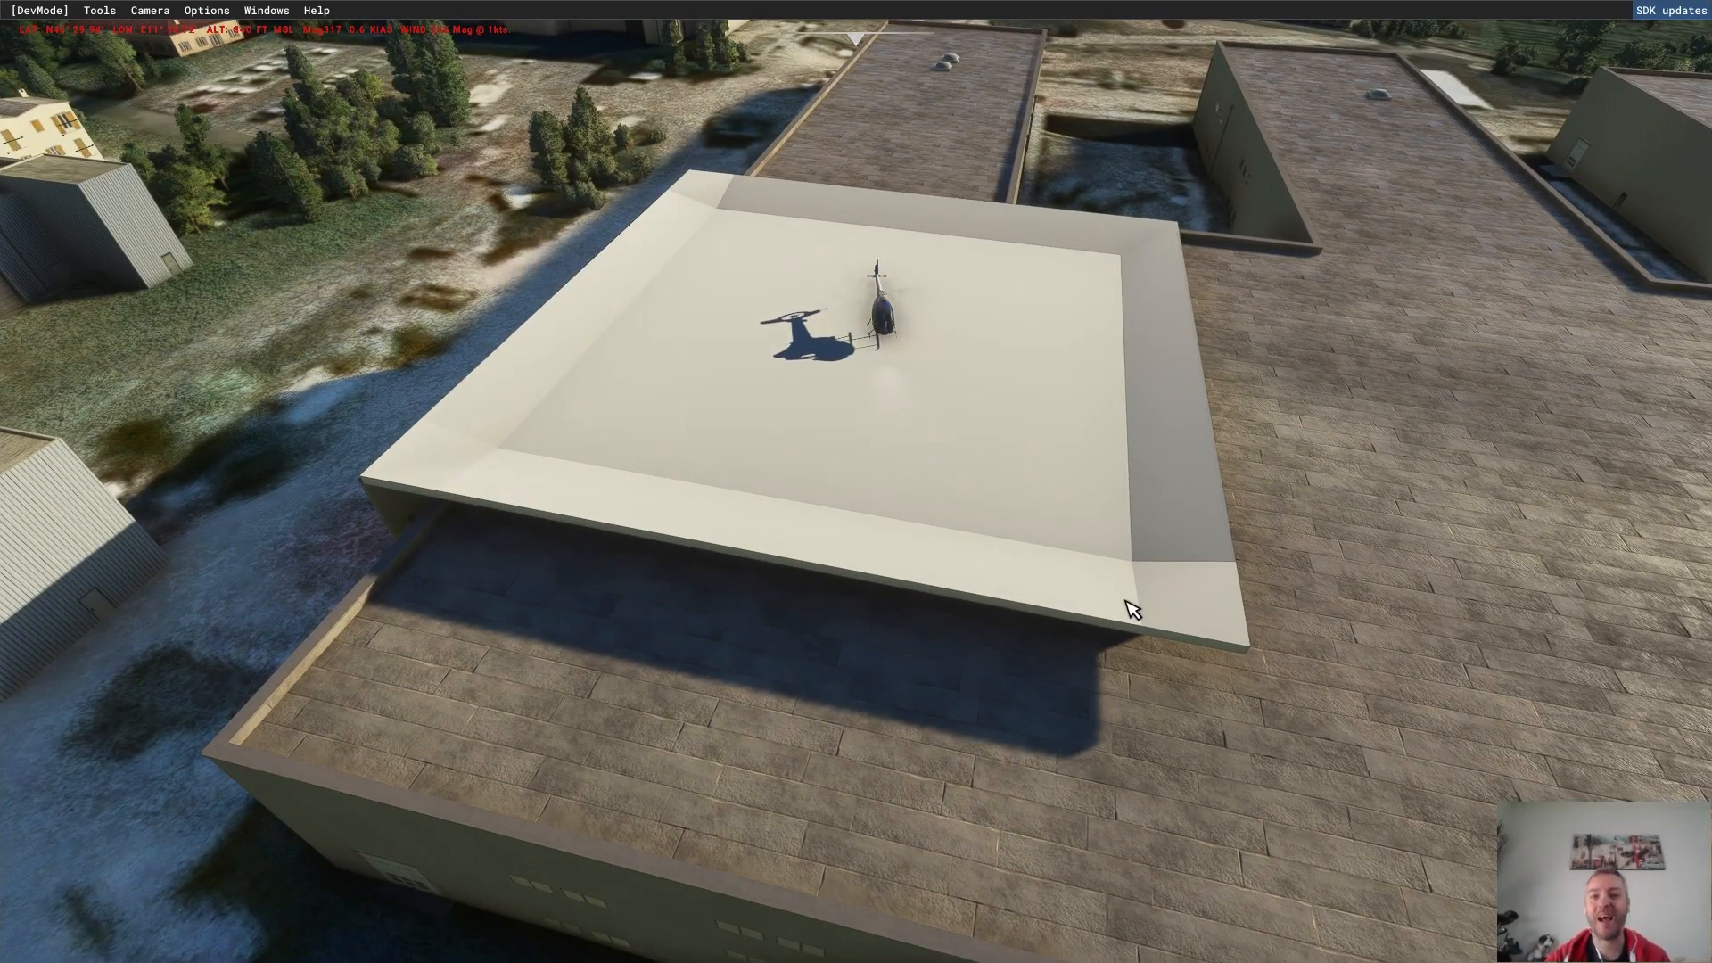
right_drag(1069, 567, 1490, 554)
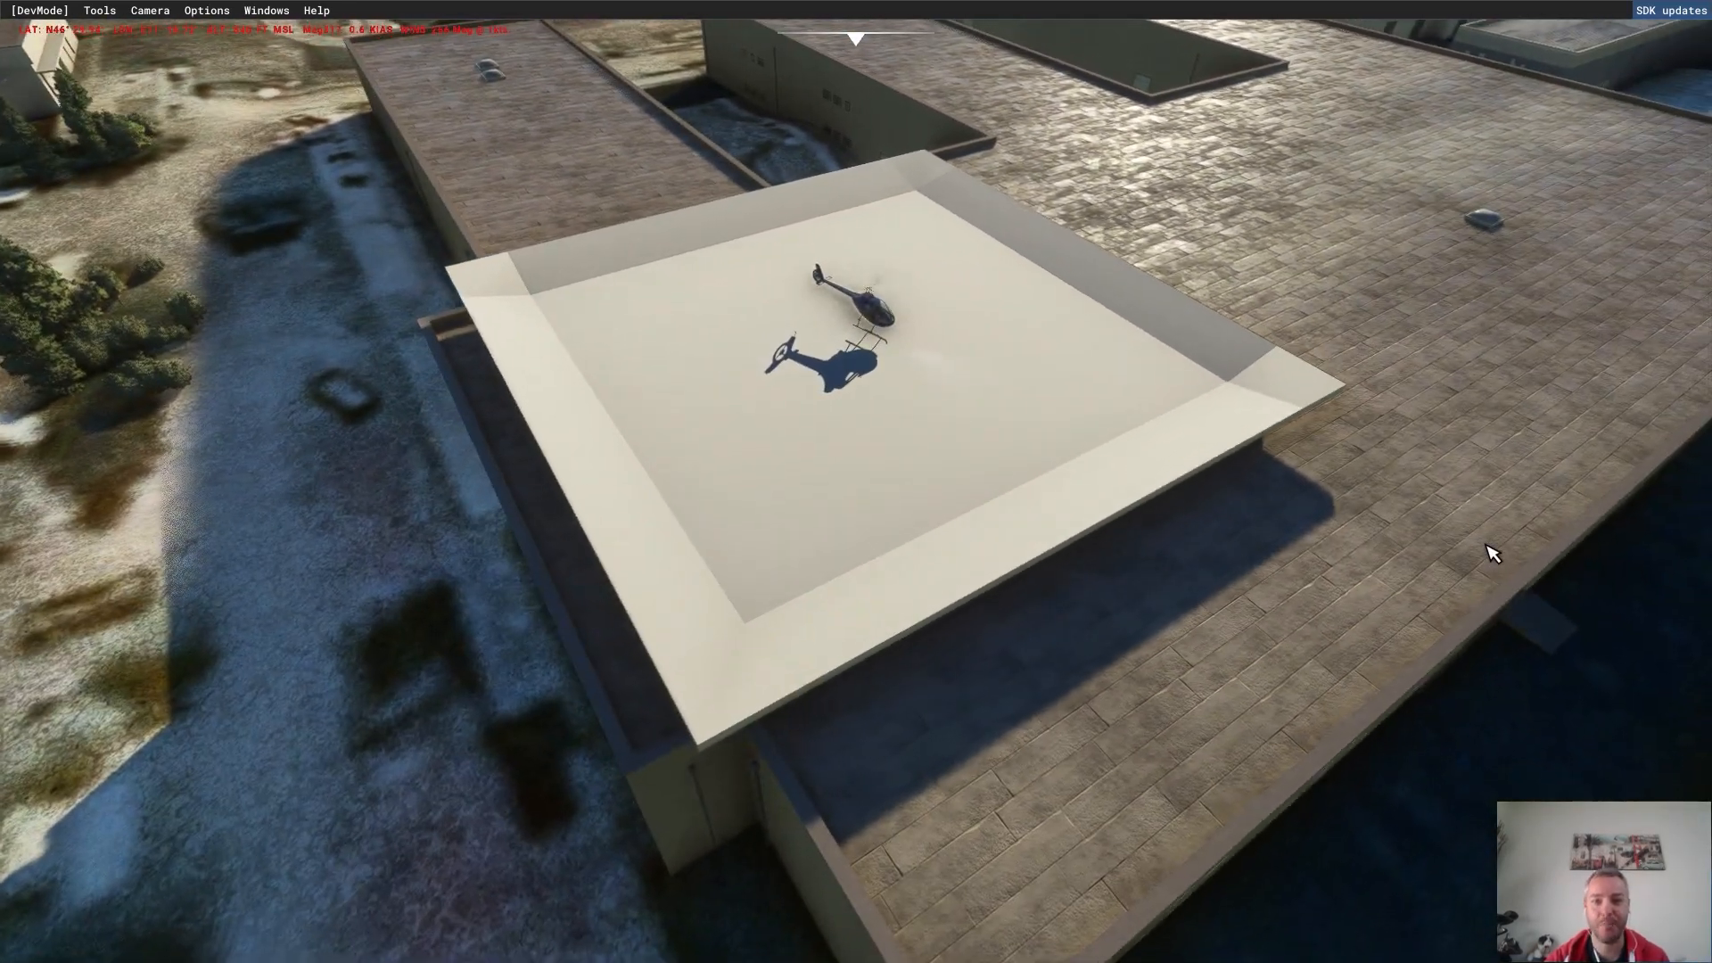
right_drag(795, 573, 1636, 519)
right_drag(615, 599, 1115, 604)
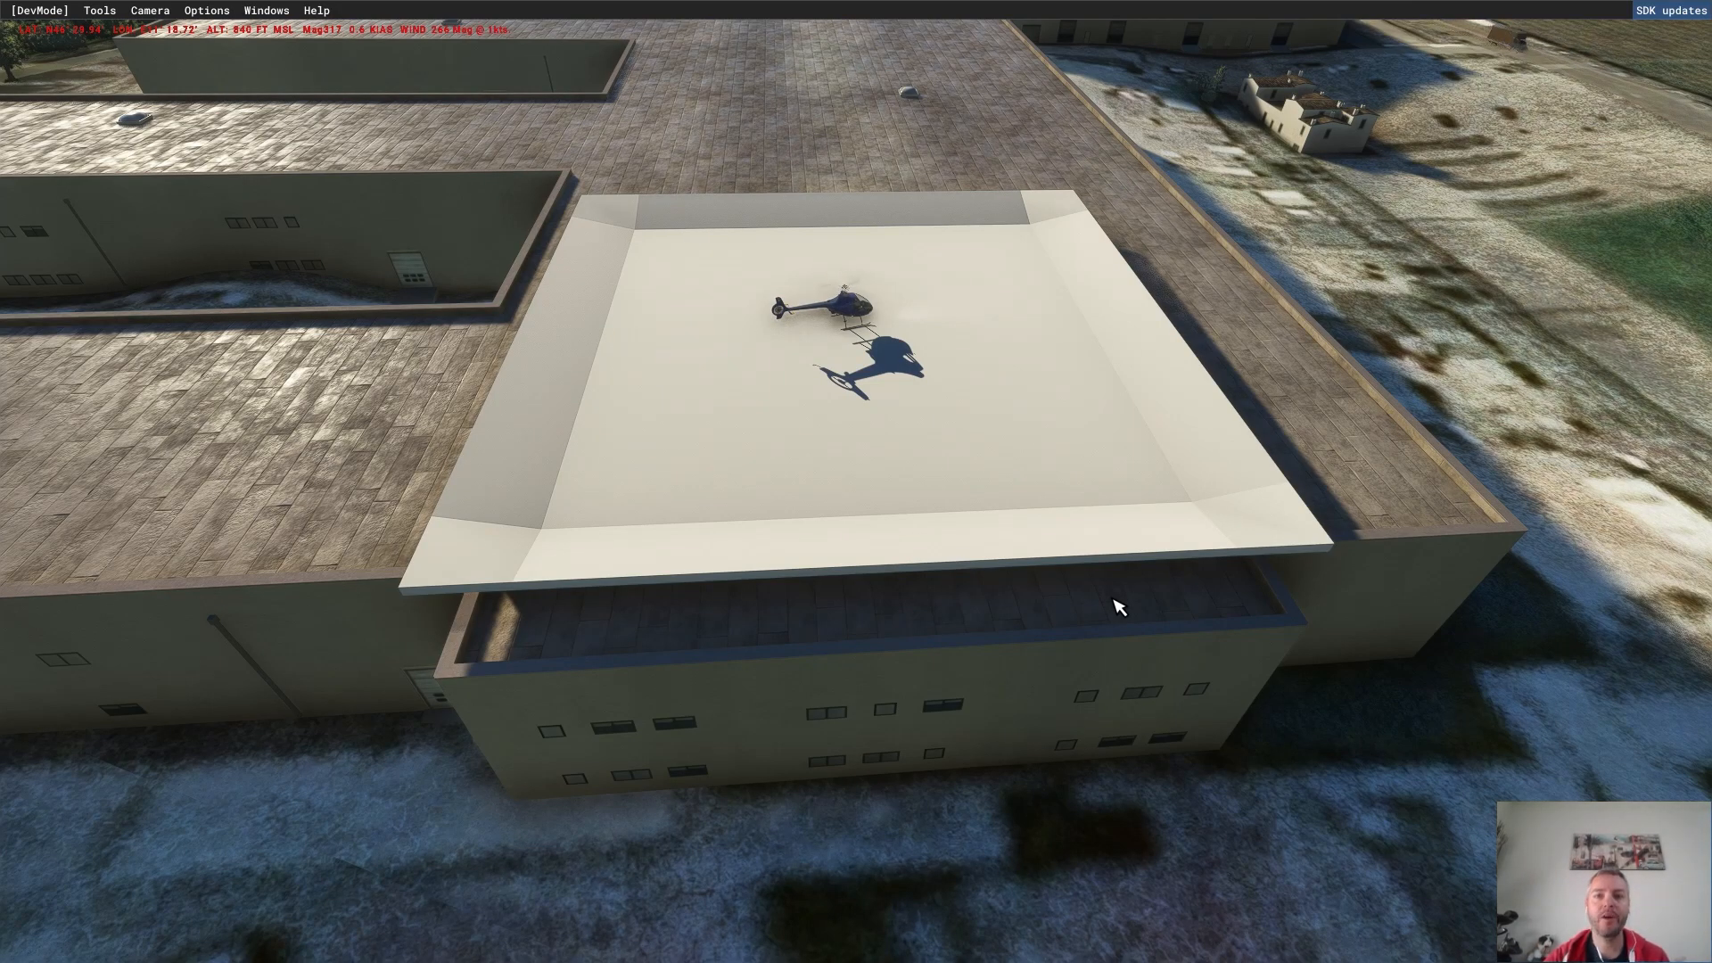
drag(946, 416, 948, 523)
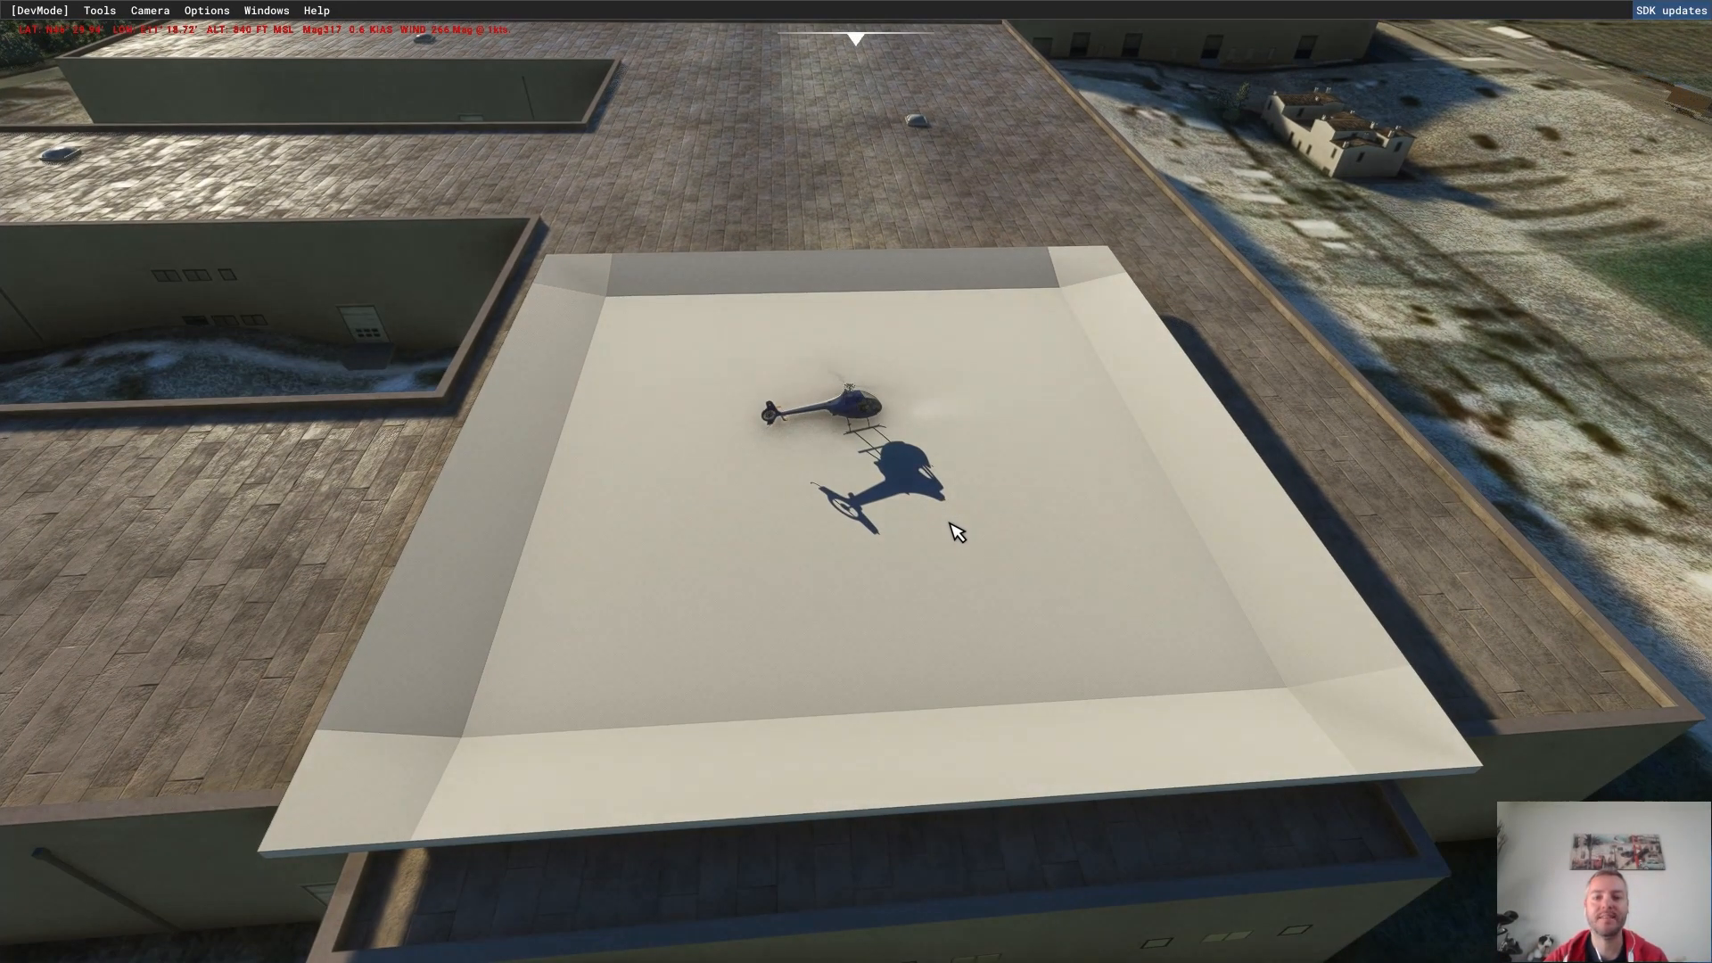